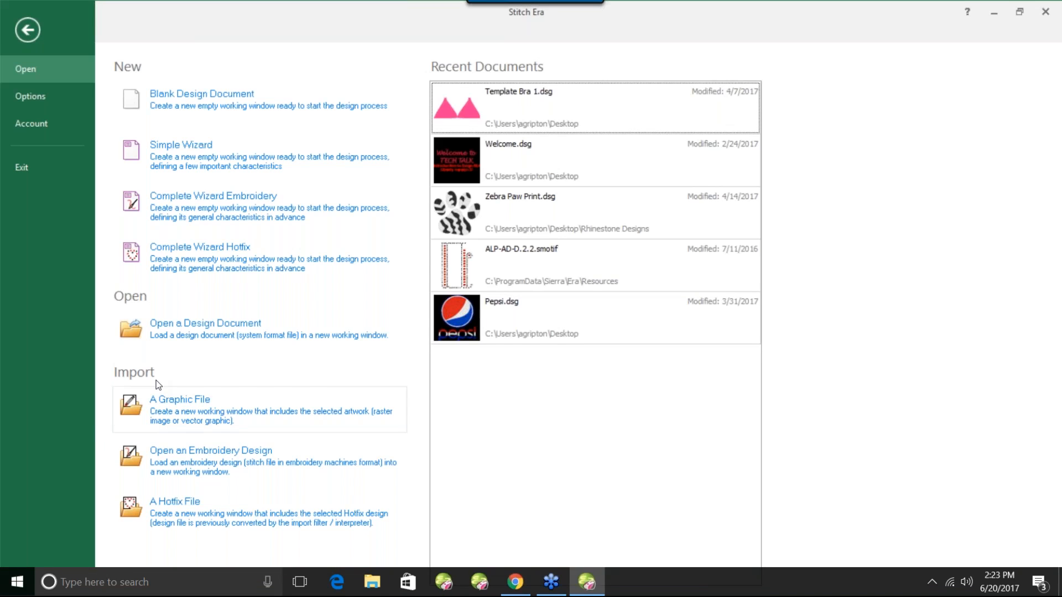
Start importing a raster image as a new design, view the supported raster formats, and open the Desktop's Clip Art folder
click(183, 415)
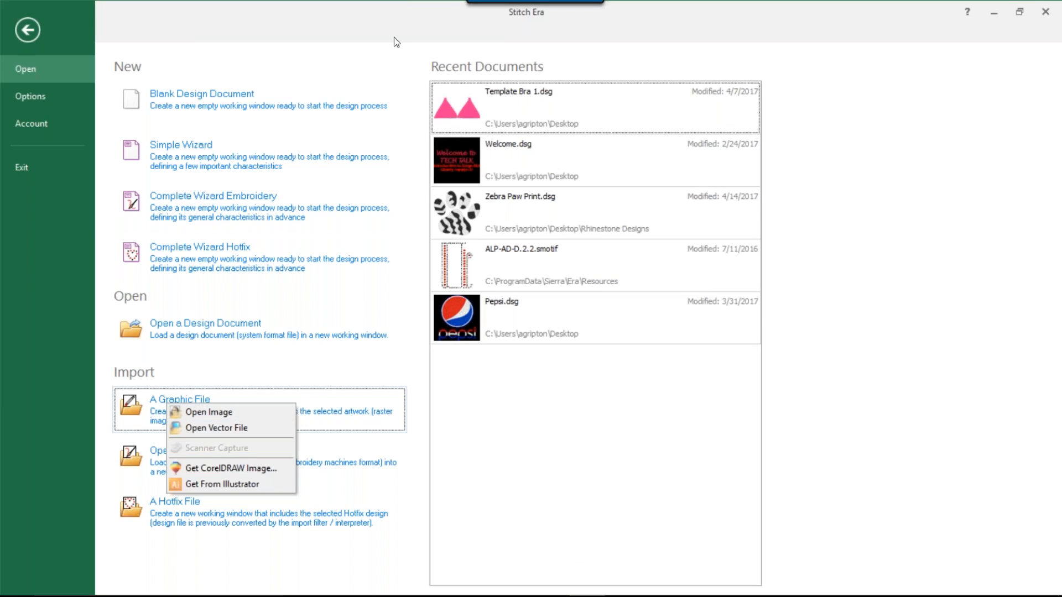
click(330, 59)
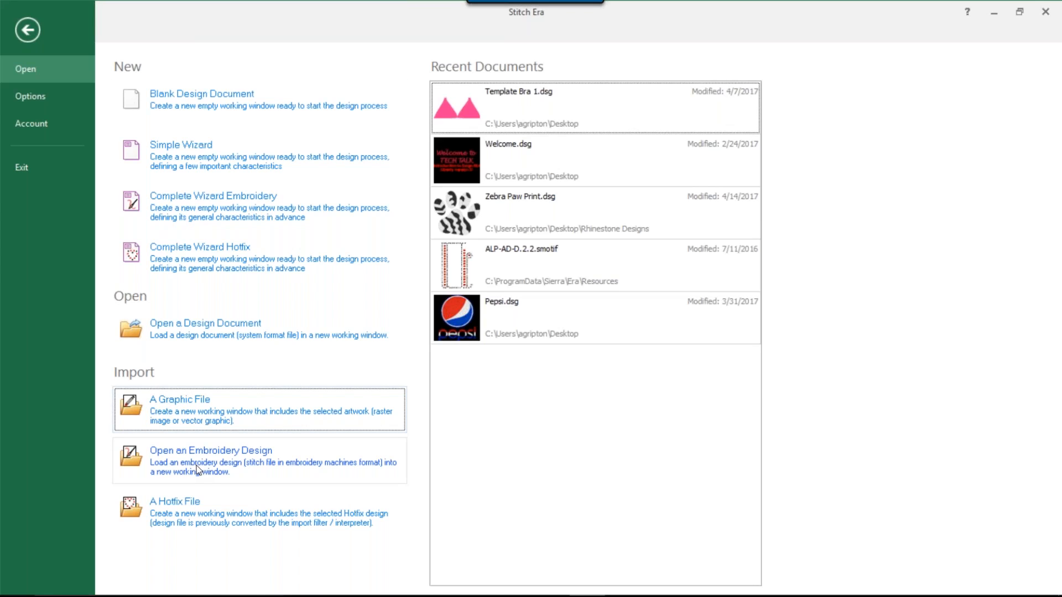
click(206, 406)
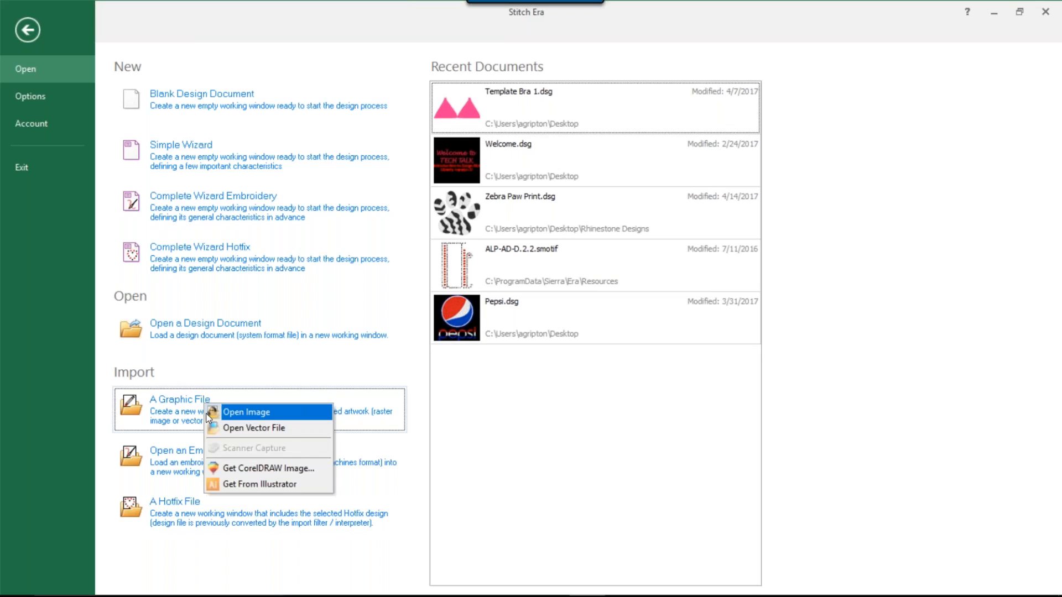
click(254, 427)
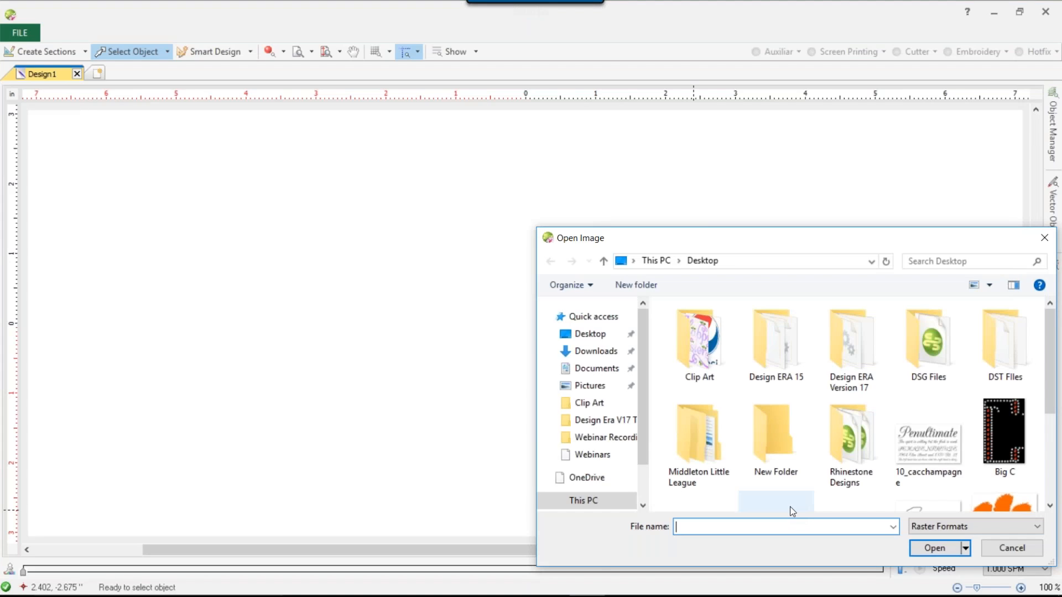
click(974, 526)
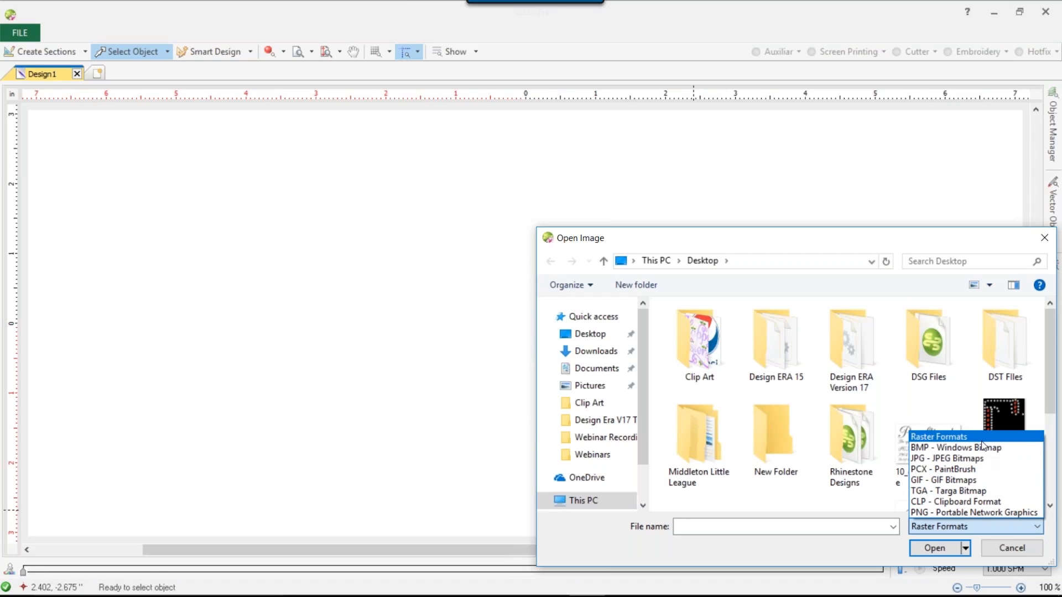
click(718, 335)
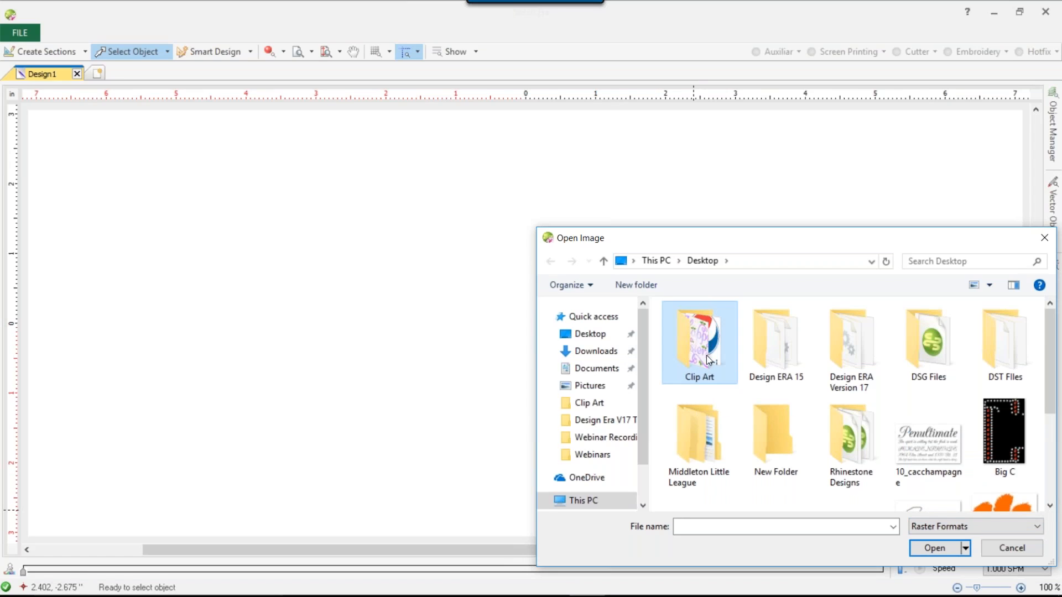
double_click(707, 358)
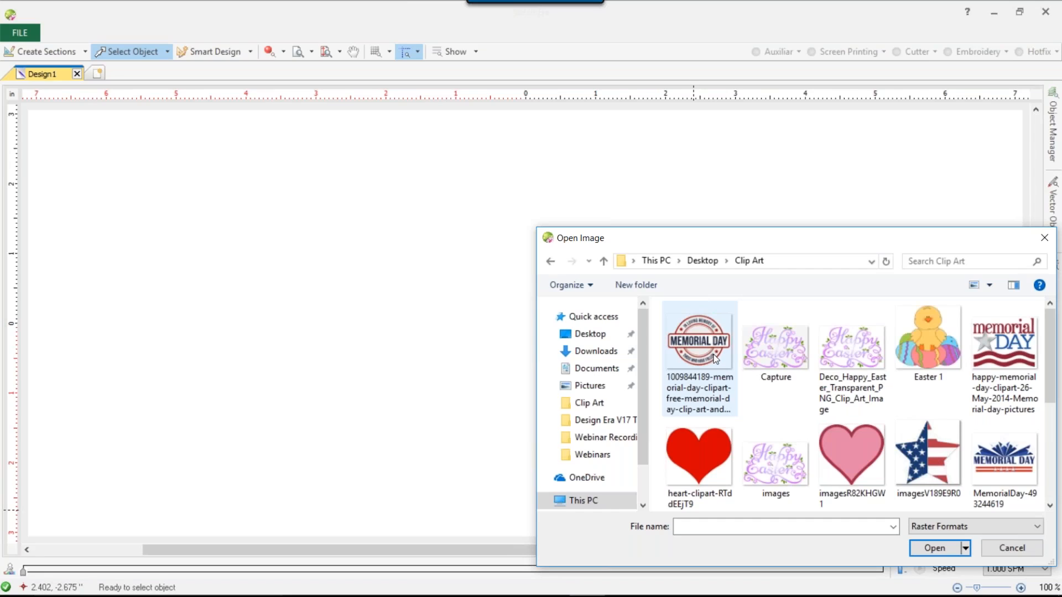
Check the file properties of the round Memorial Day clip art, and import the pink heart image imagesR82KHGW1
right_click(714, 358)
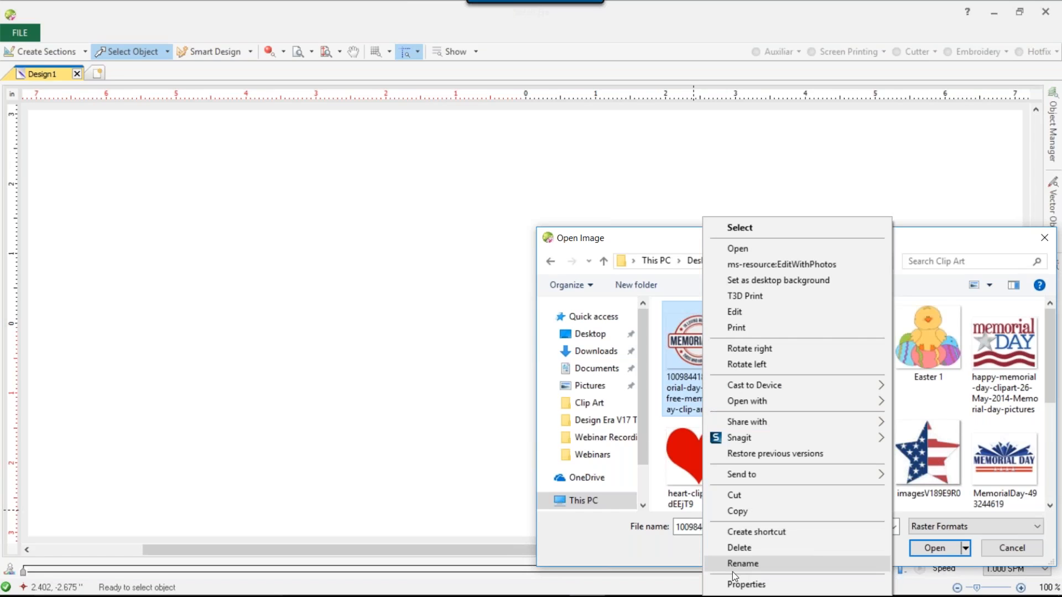
click(735, 584)
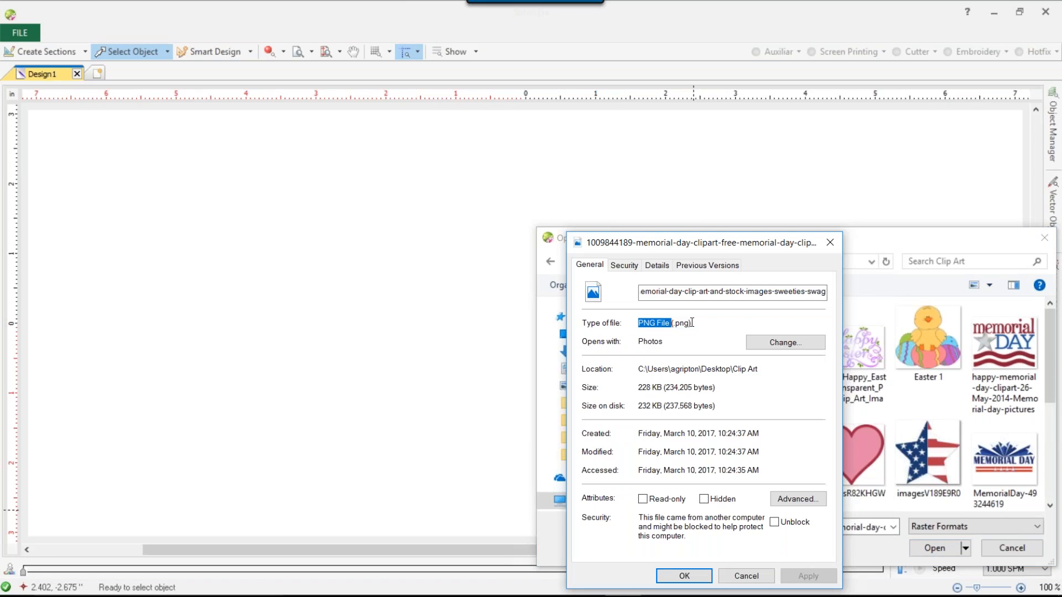
key(Escape)
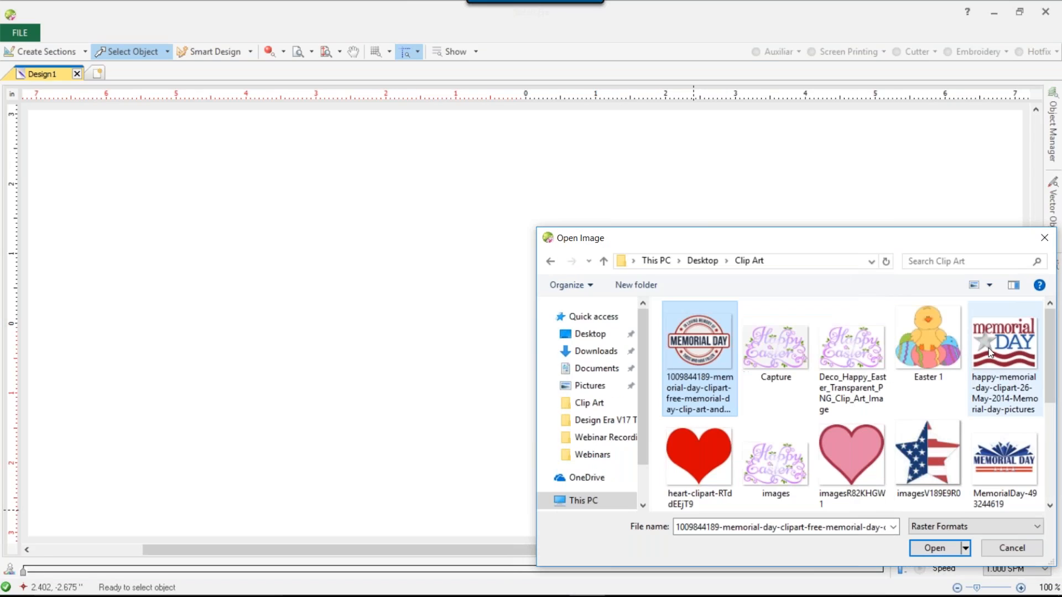
key(Escape)
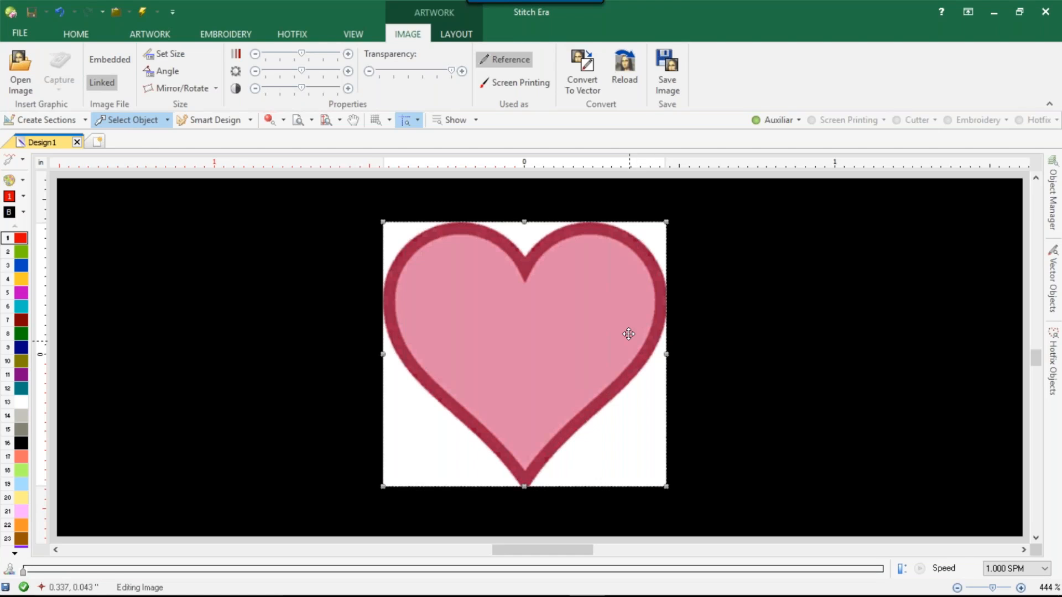
Examine the heart's outline at high magnification and move the whole heart image slightly to the left
scroll(632, 305, up, 1)
scroll(635, 305, up, 5)
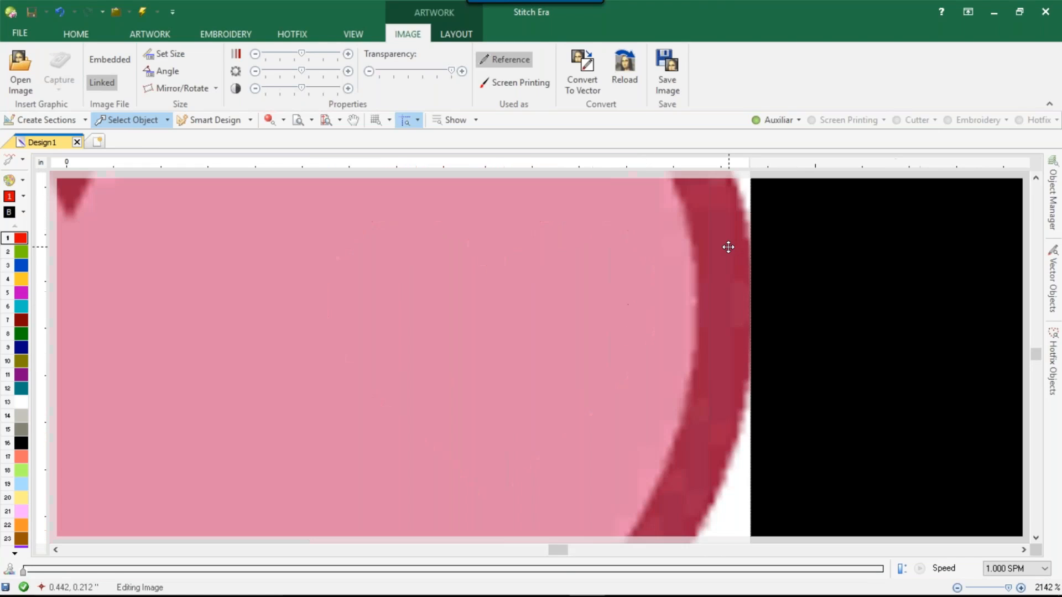
scroll(728, 247, up, 1)
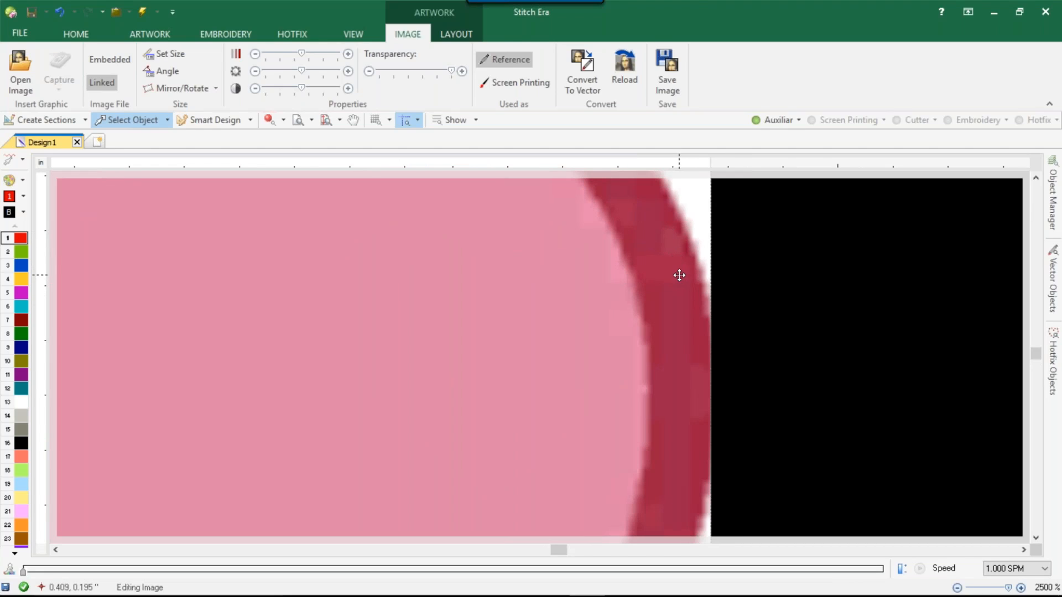
scroll(680, 275, down, 1)
scroll(679, 275, down, 2)
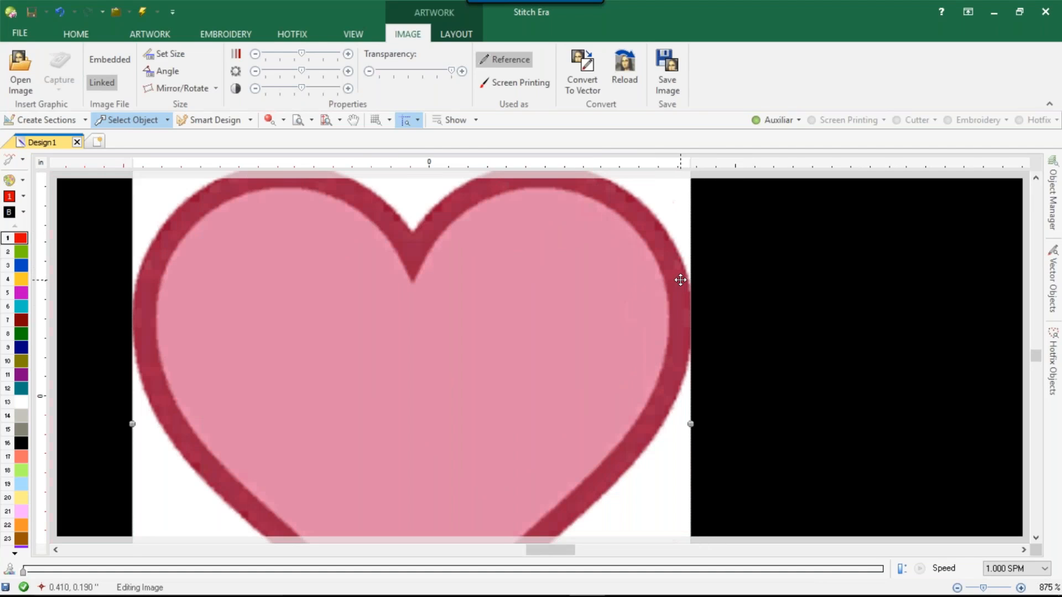
scroll(681, 280, down, 1)
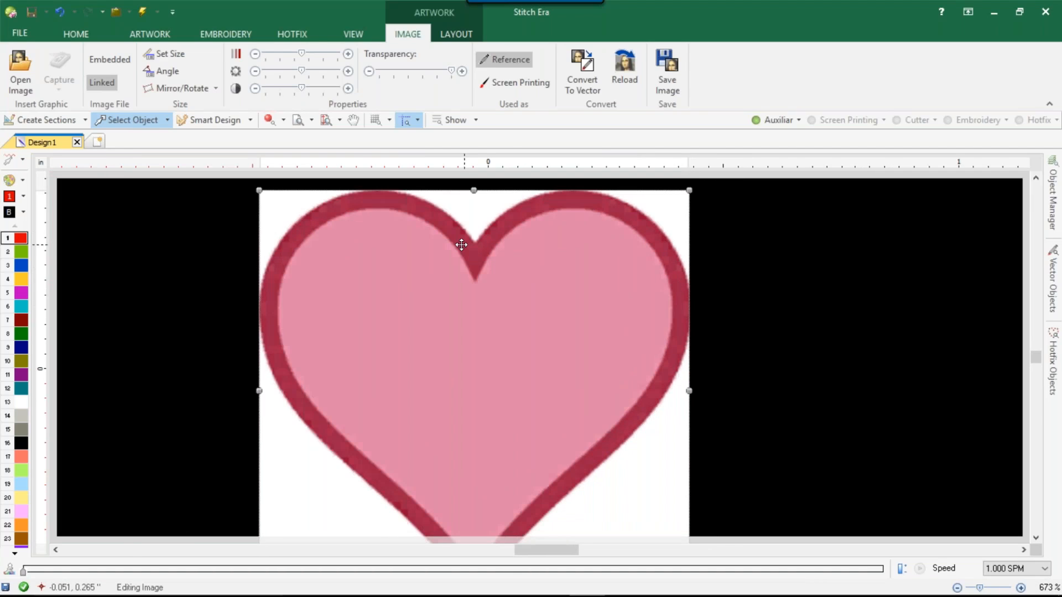
drag(470, 261, 476, 259)
drag(477, 259, 399, 260)
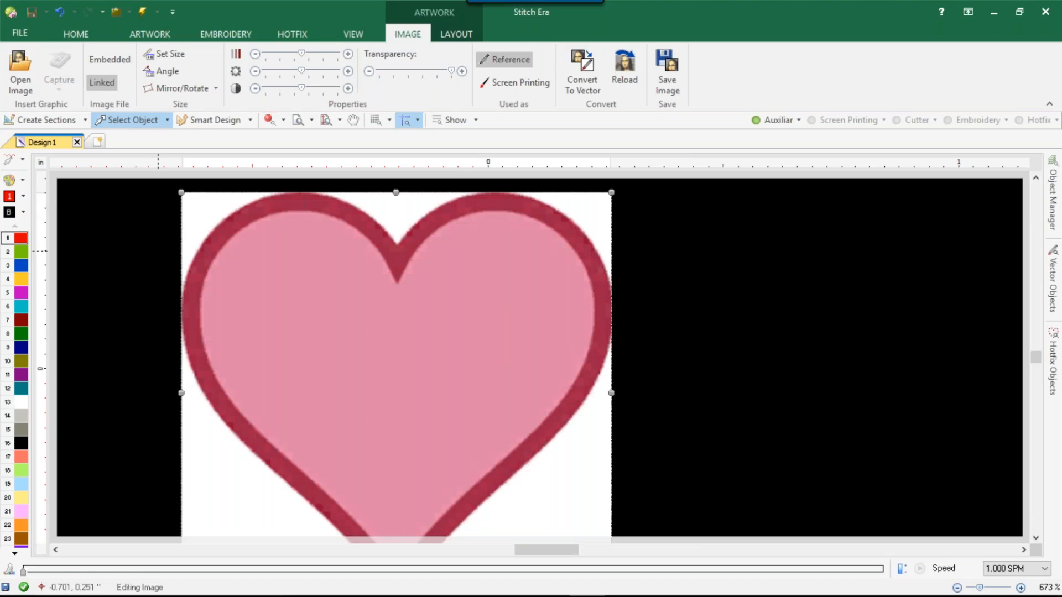
Import the puffin vector file as a new design and set the background color to red (198, 0, 0)
click(25, 36)
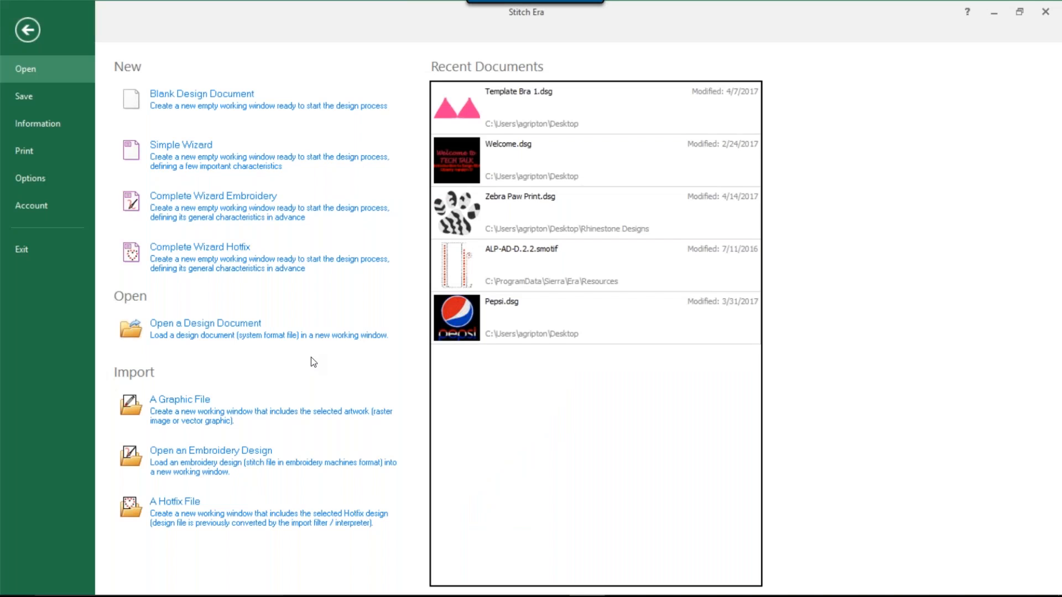
click(225, 399)
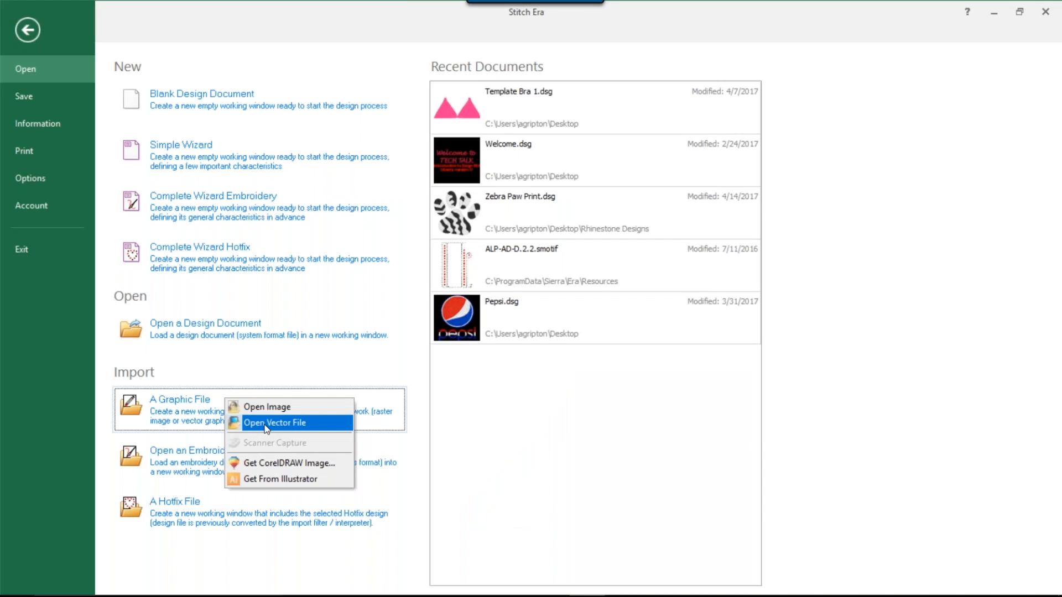
click(265, 424)
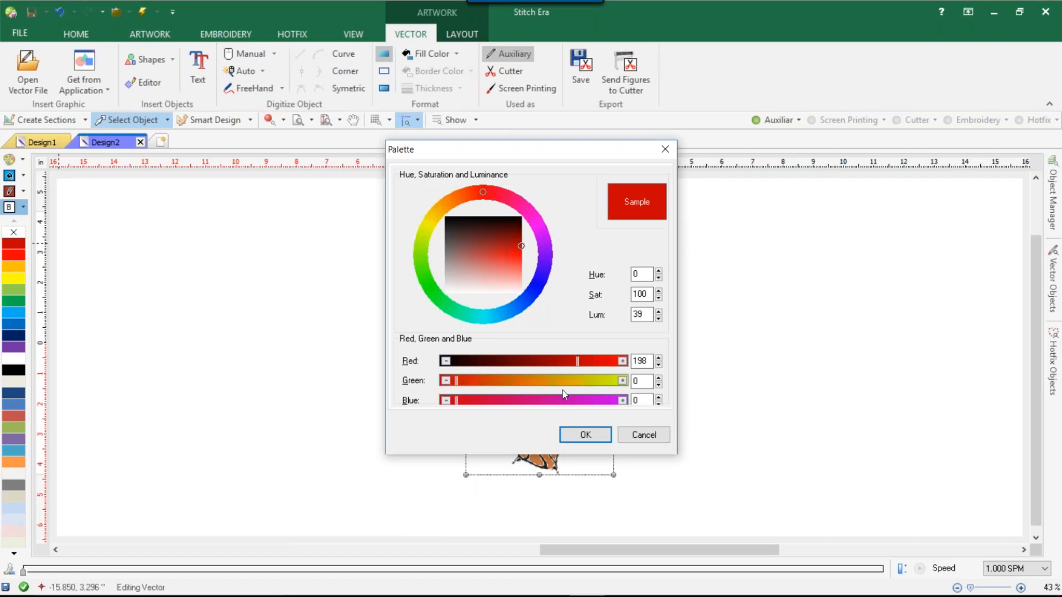
click(585, 434)
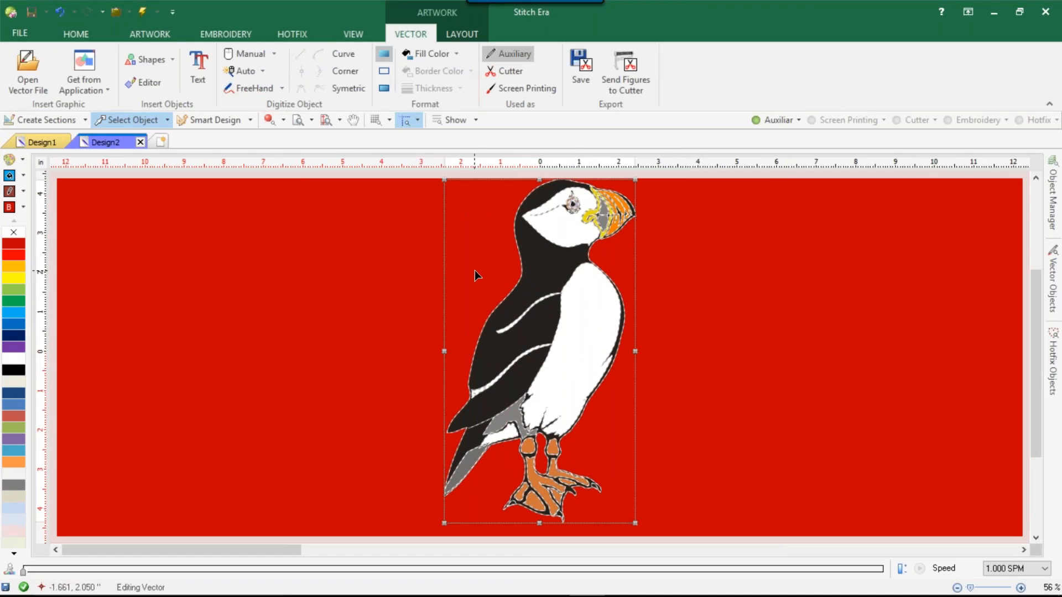
Ungroup the puffin's vectors
right_click(570, 276)
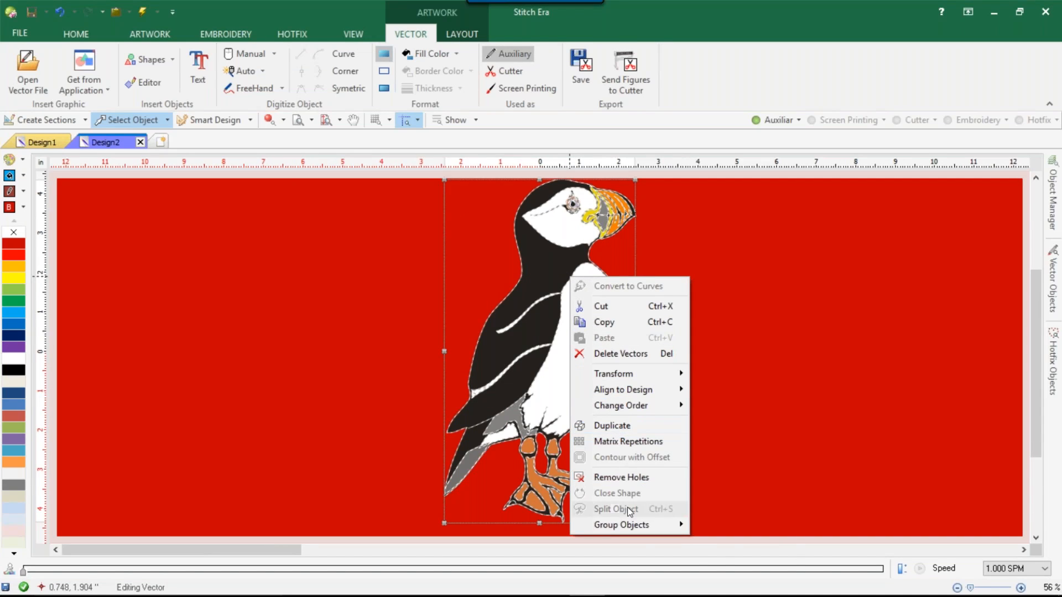
mouse_move(636, 525)
click(736, 541)
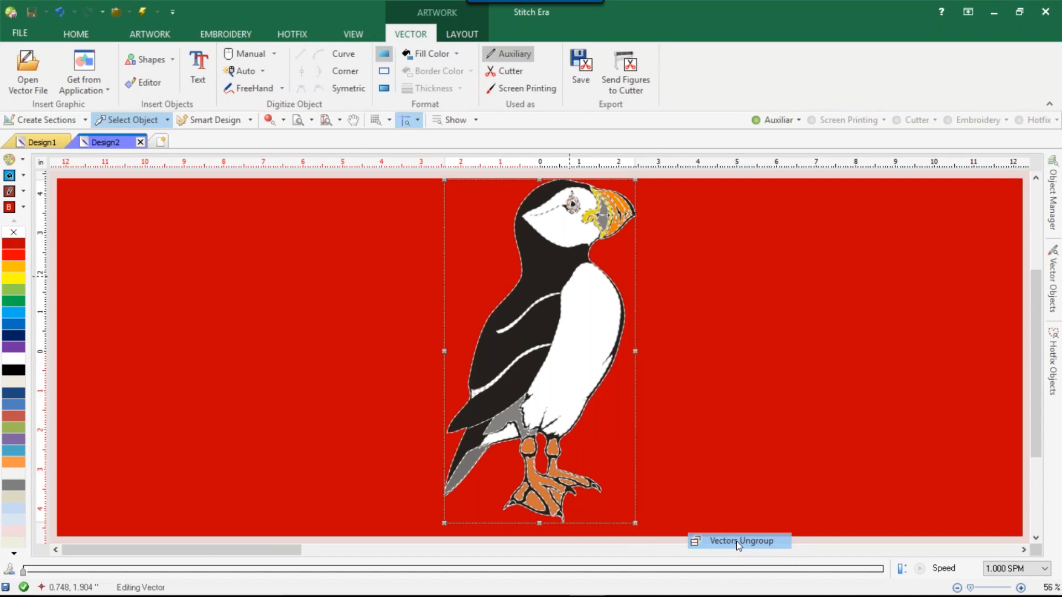
Move the puffin's white belly about 3 inches right and its black body silhouette about 5.5 inches left
click(574, 338)
drag(575, 338, 694, 343)
click(575, 338)
drag(575, 338, 360, 338)
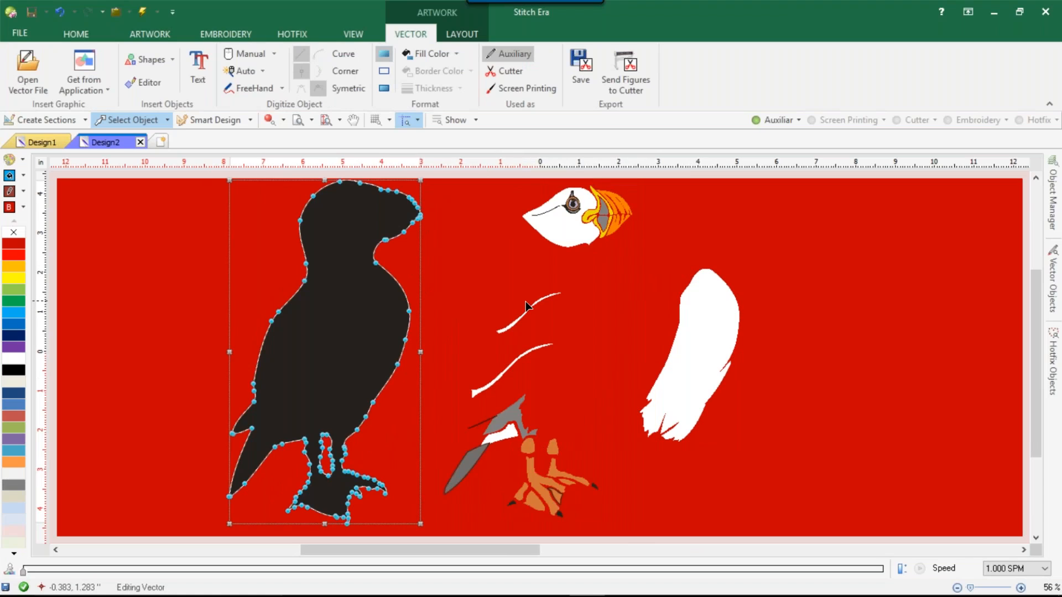
Examine the edges of the white belly and the black silhouette at high magnification
scroll(613, 284, up, 1)
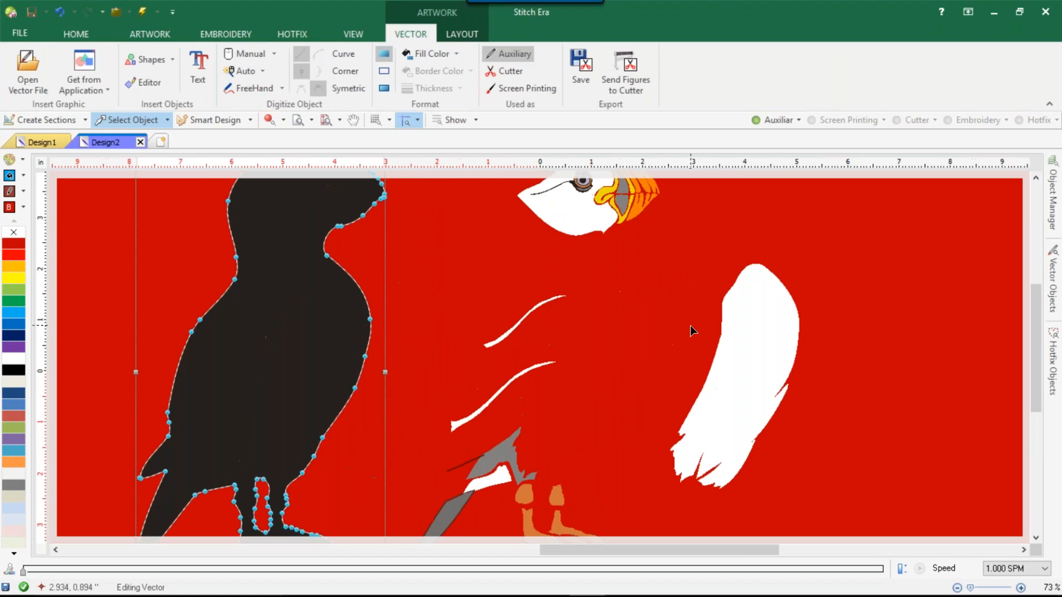
scroll(690, 325, up, 1)
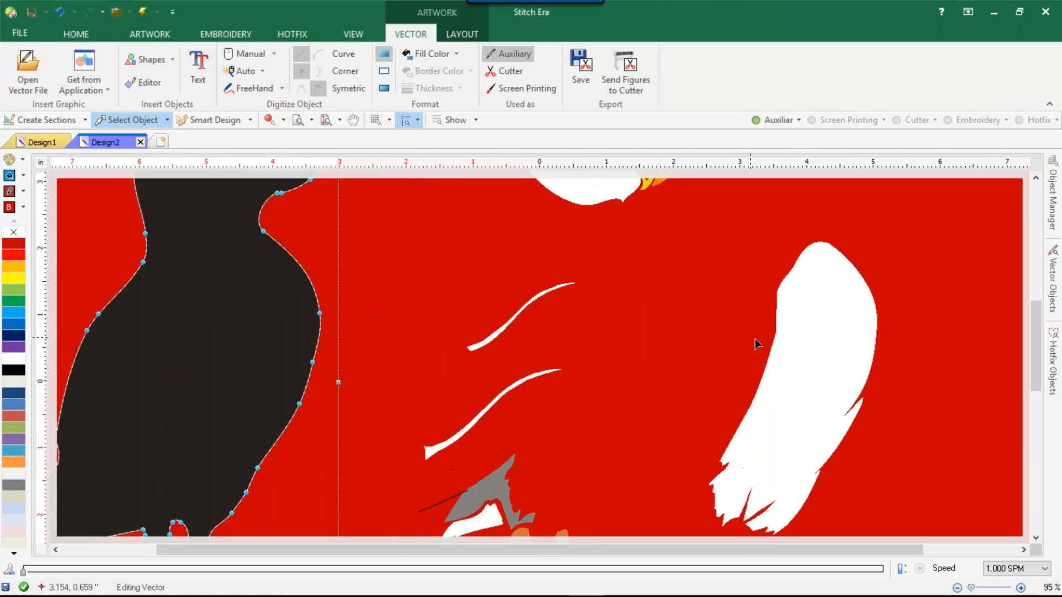
scroll(755, 338, up, 2)
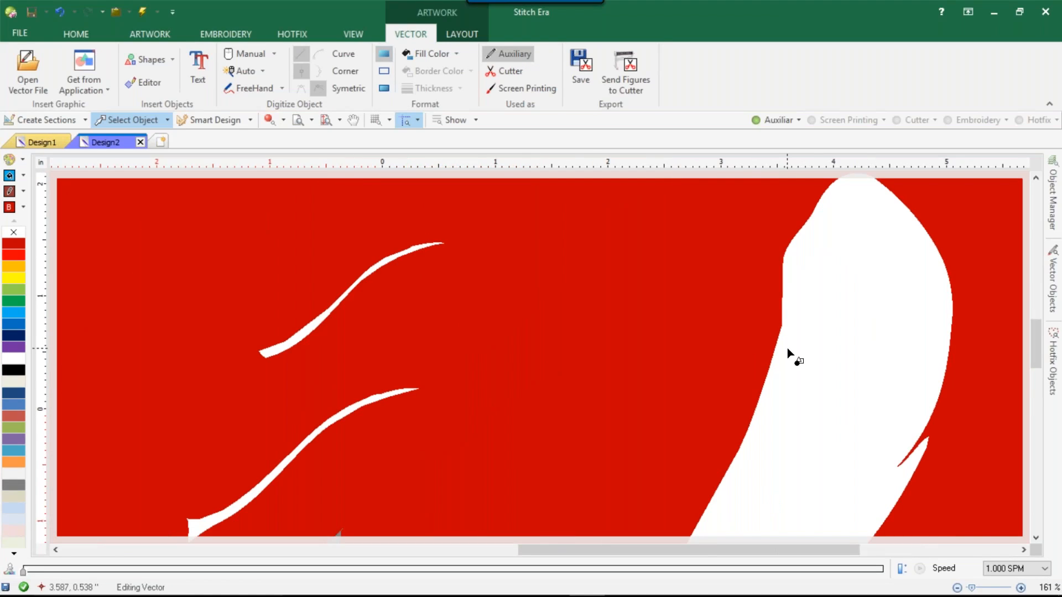
scroll(788, 348, up, 6)
scroll(762, 353, down, 9)
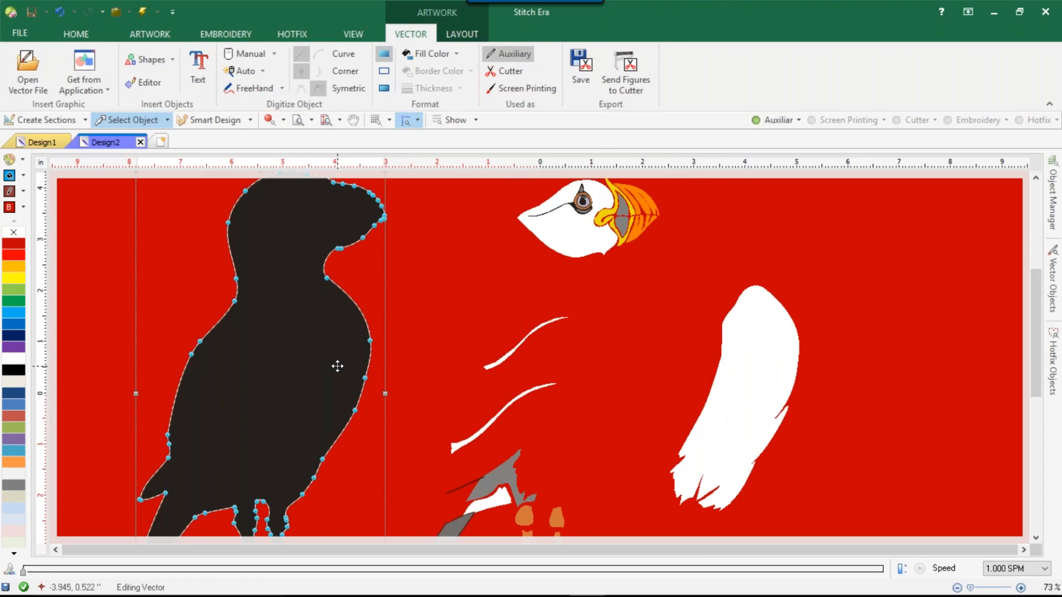
scroll(338, 366, up, 8)
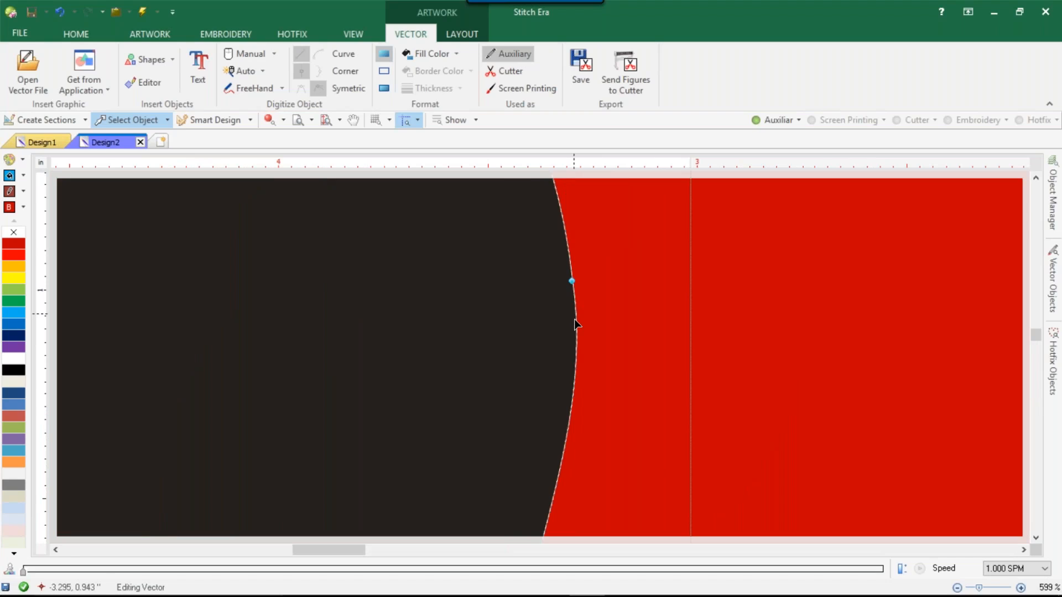
Undo the moves of the puffin's belly and silhouette, and deselect the artwork
scroll(575, 320, down, 10)
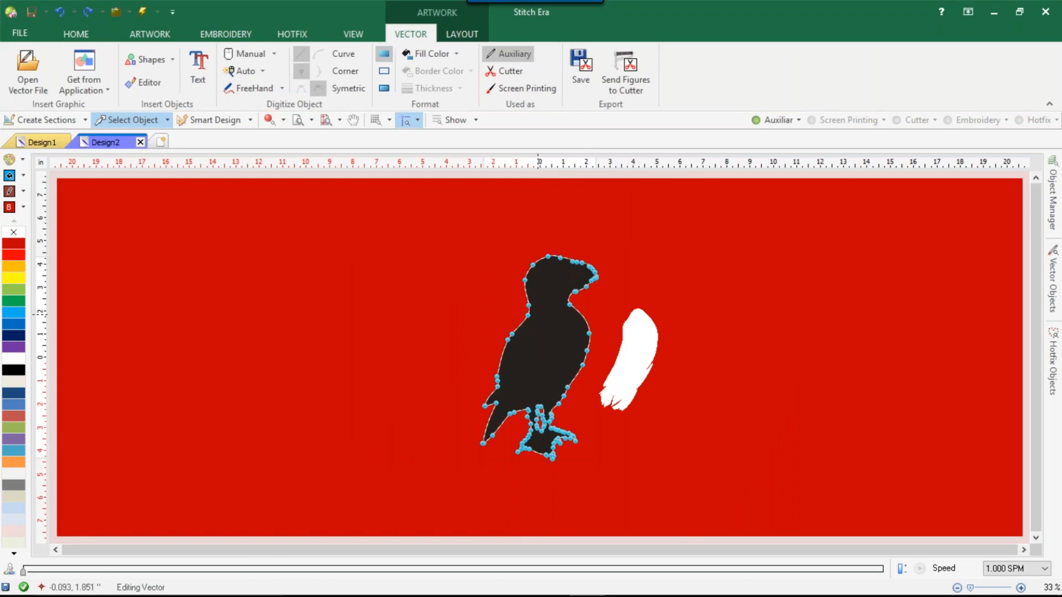
key(ctrl+z)
click(667, 321)
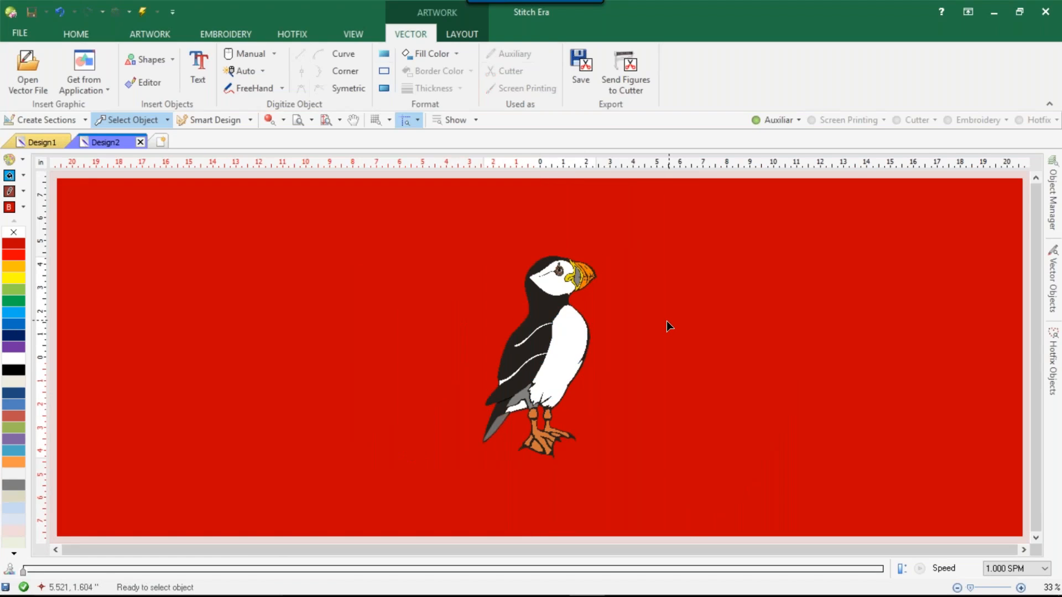
Return to Design1, move the heart image slightly right and down, and deselect it
click(47, 146)
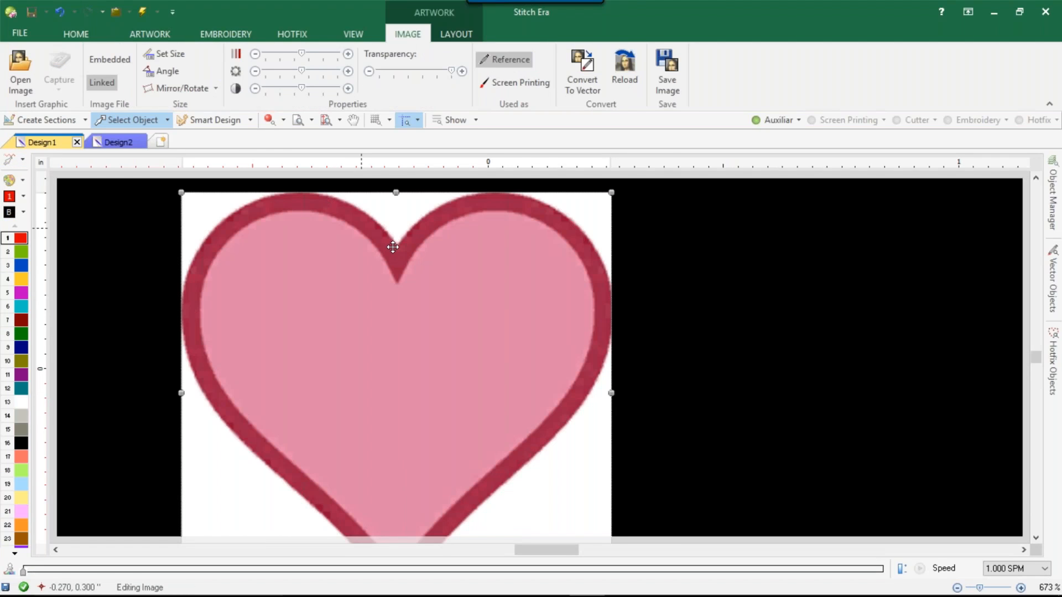
drag(393, 247, 454, 266)
click(713, 290)
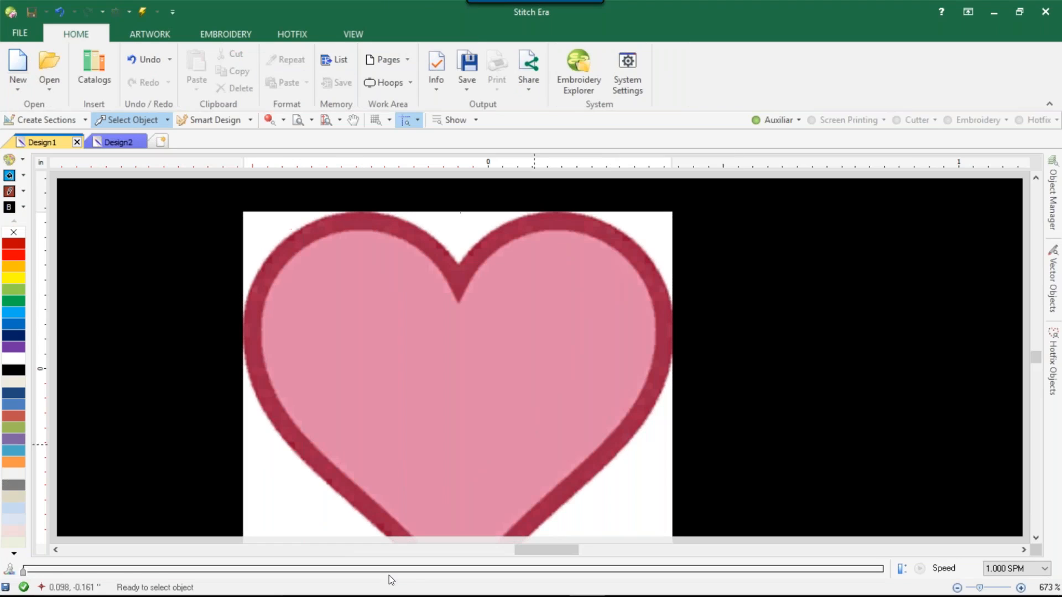
Switch to a maximized Chrome window and run an image search for Heart Clip Art
click(1002, 15)
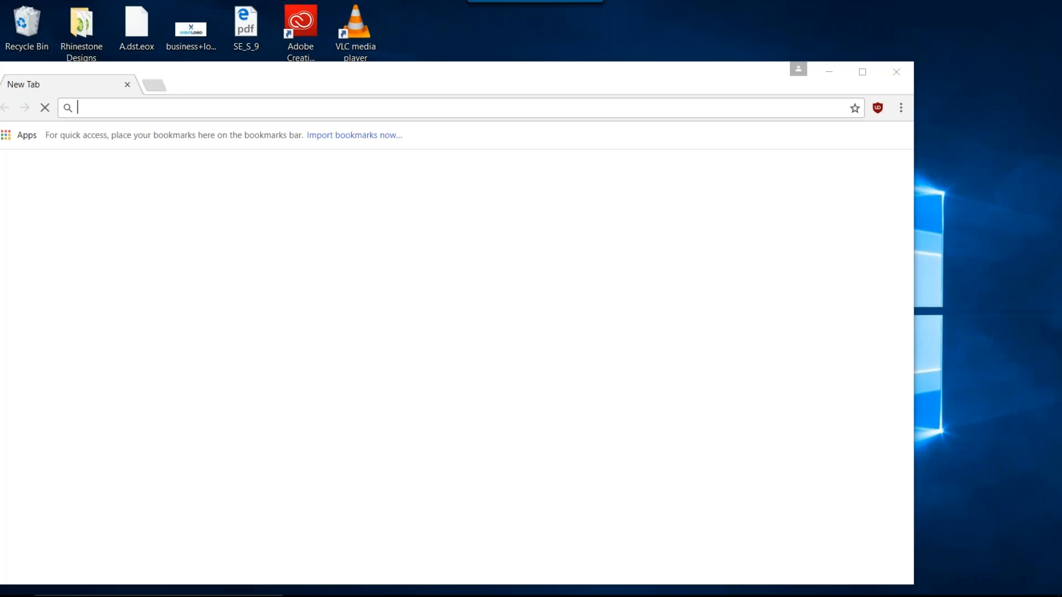
click(862, 72)
click(558, 283)
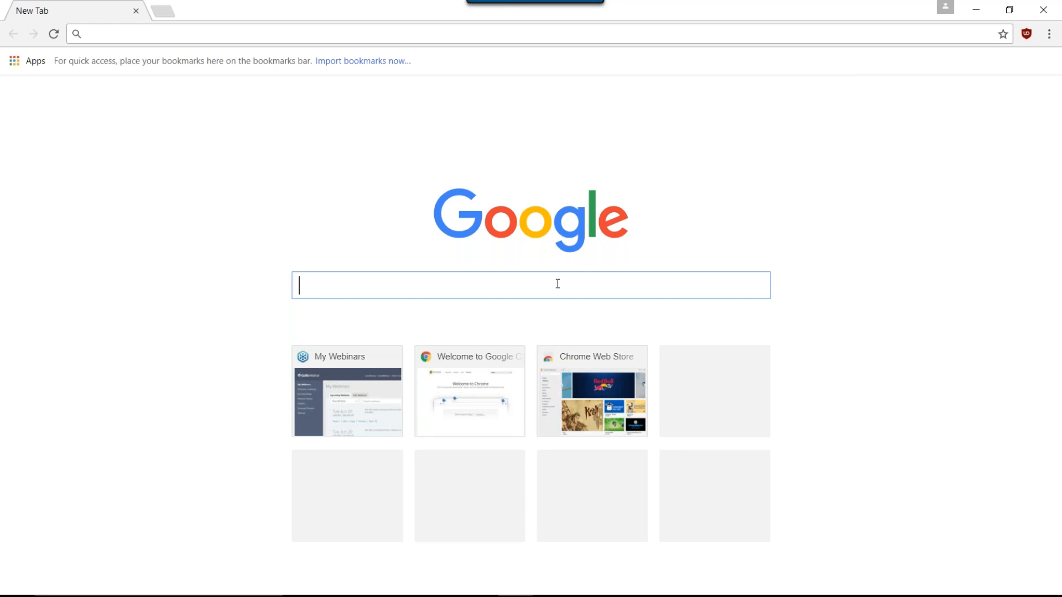
text(H)
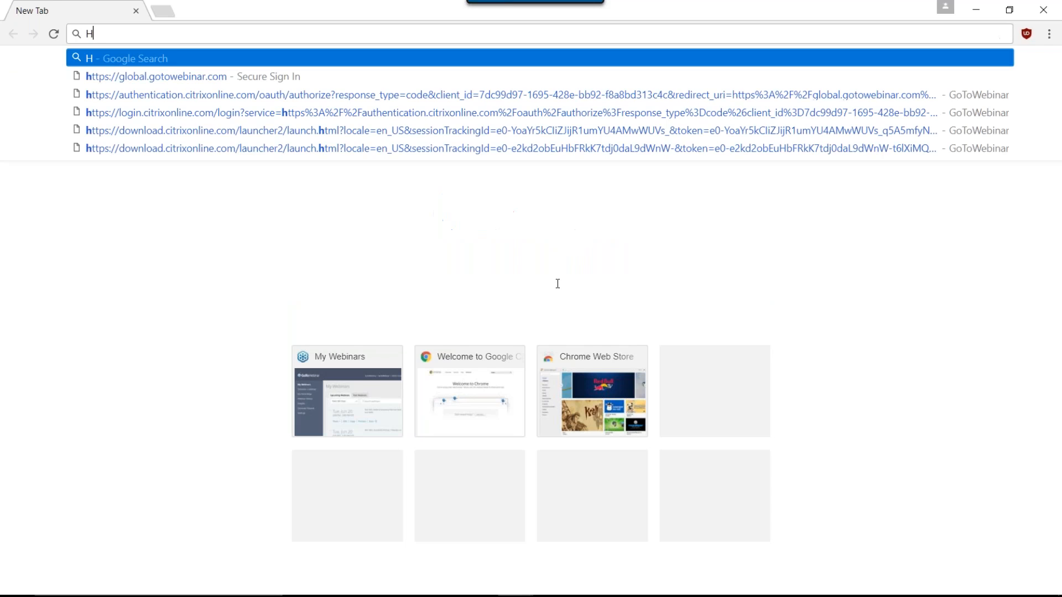
text(eart Clip )
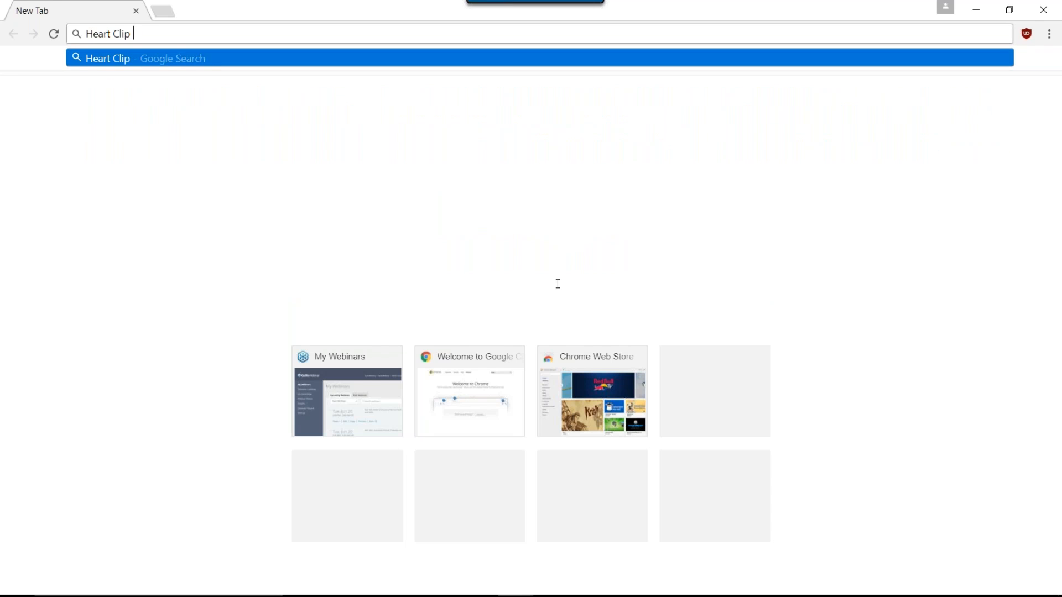
text(Art)
key(Return)
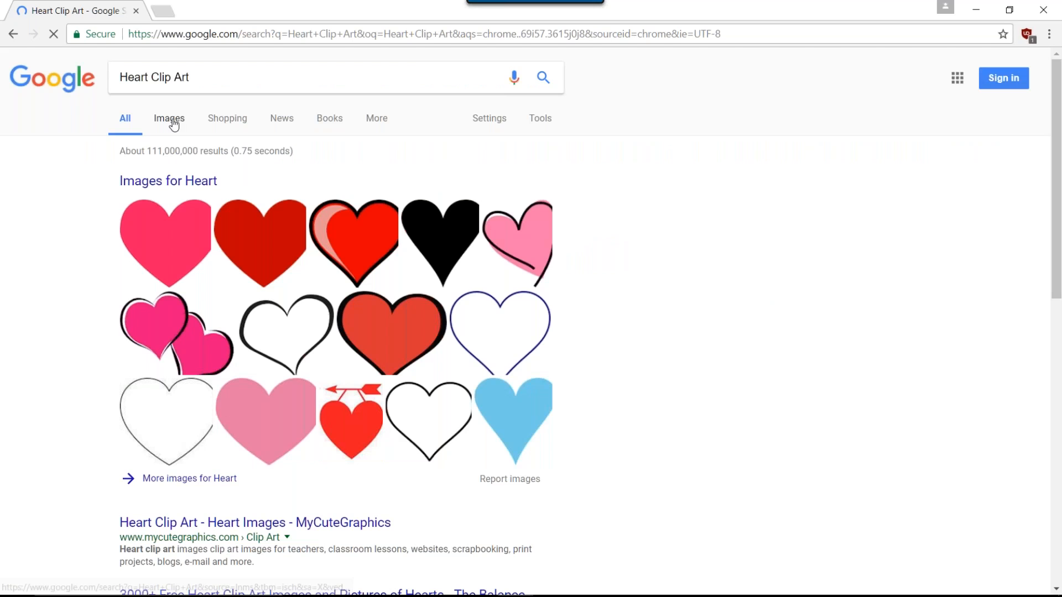
click(173, 122)
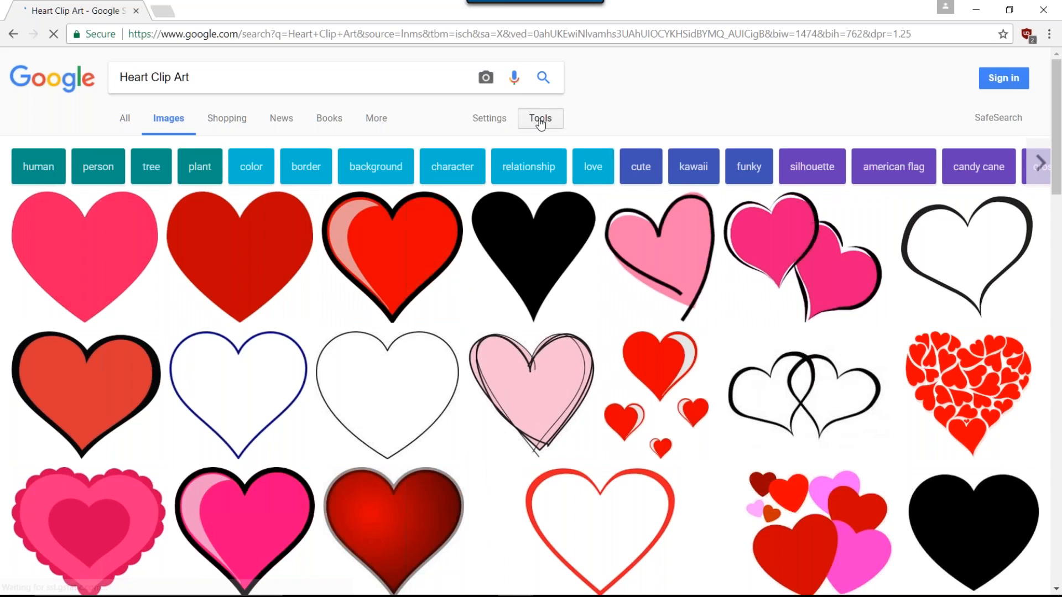
Filter the image results to usage rights labeled for reuse with modification and narrow them with the background category
click(541, 121)
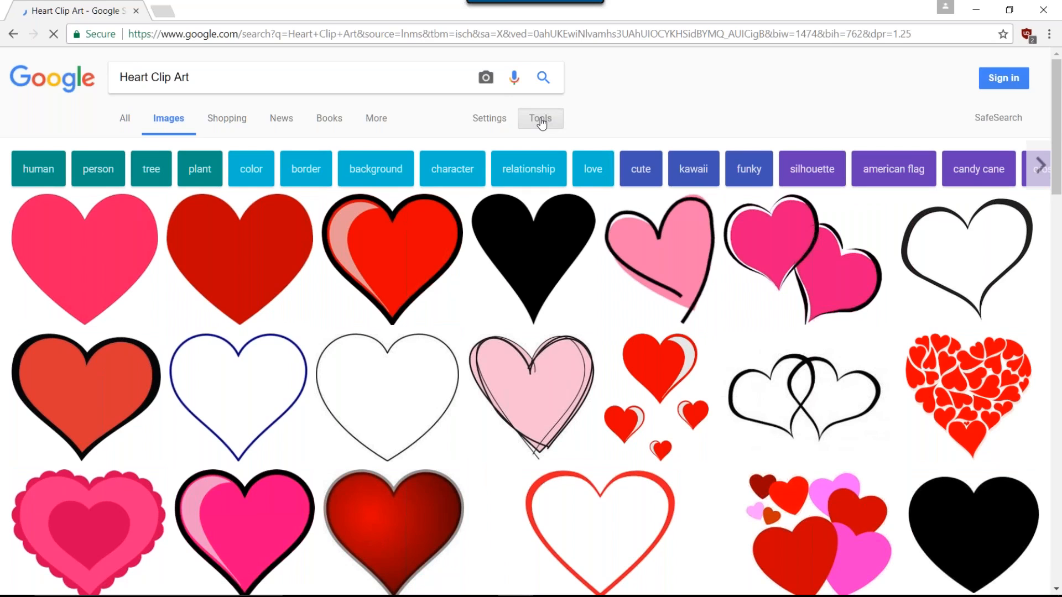
click(357, 145)
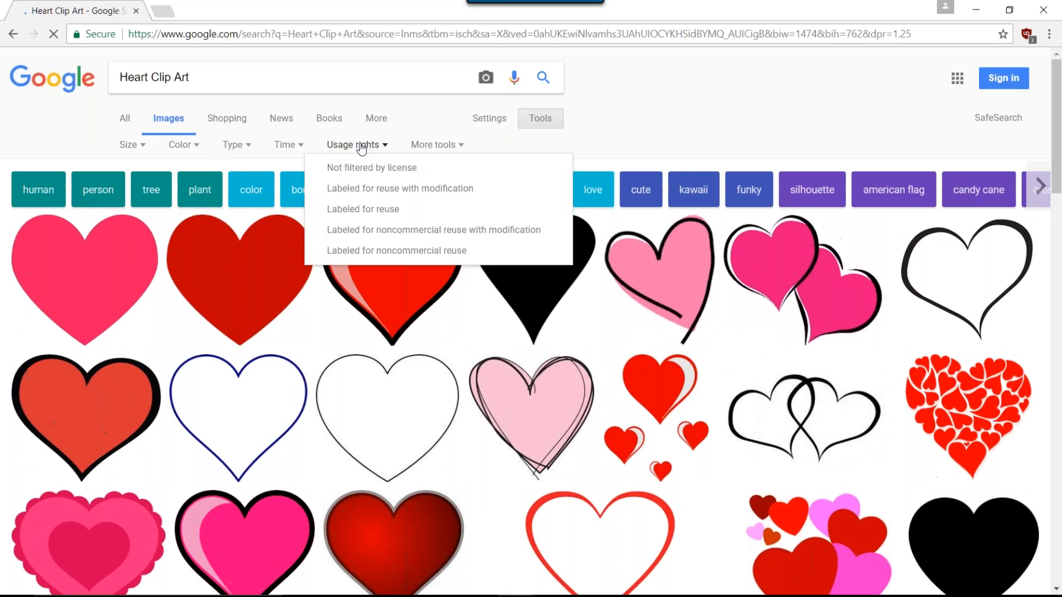
click(364, 206)
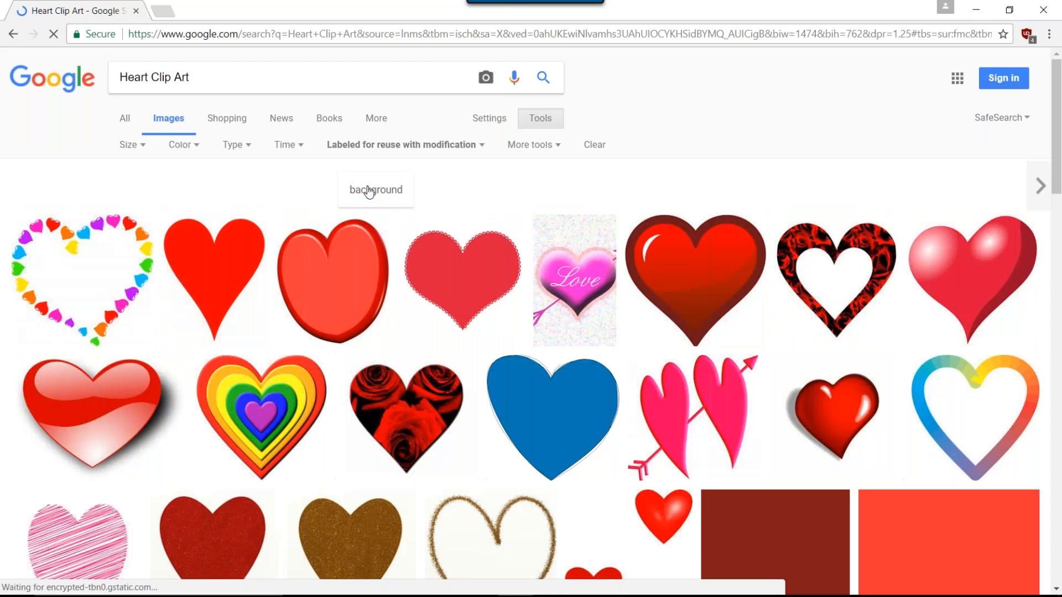
click(363, 193)
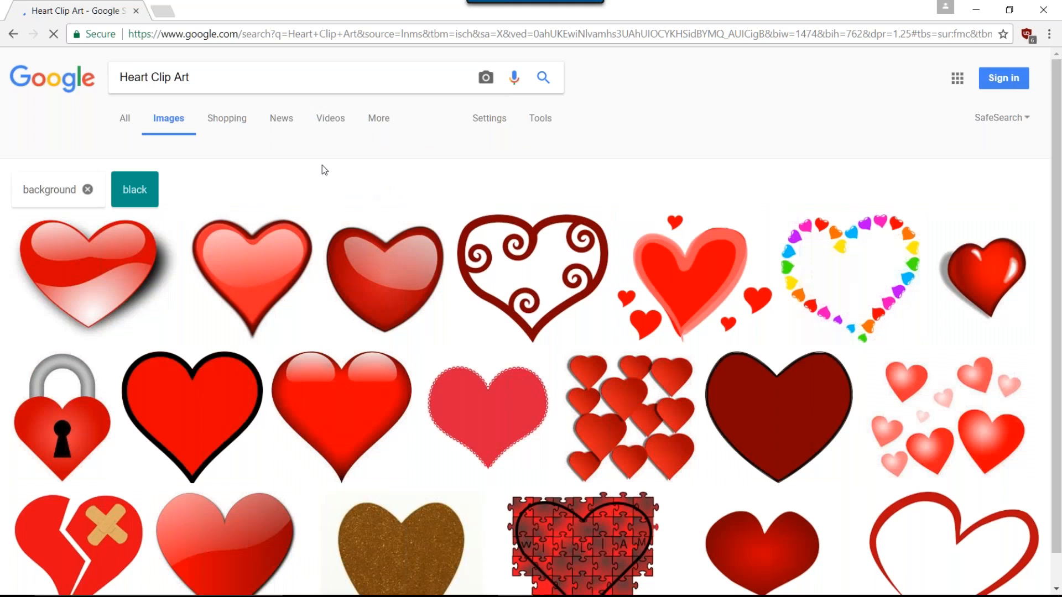
click(531, 120)
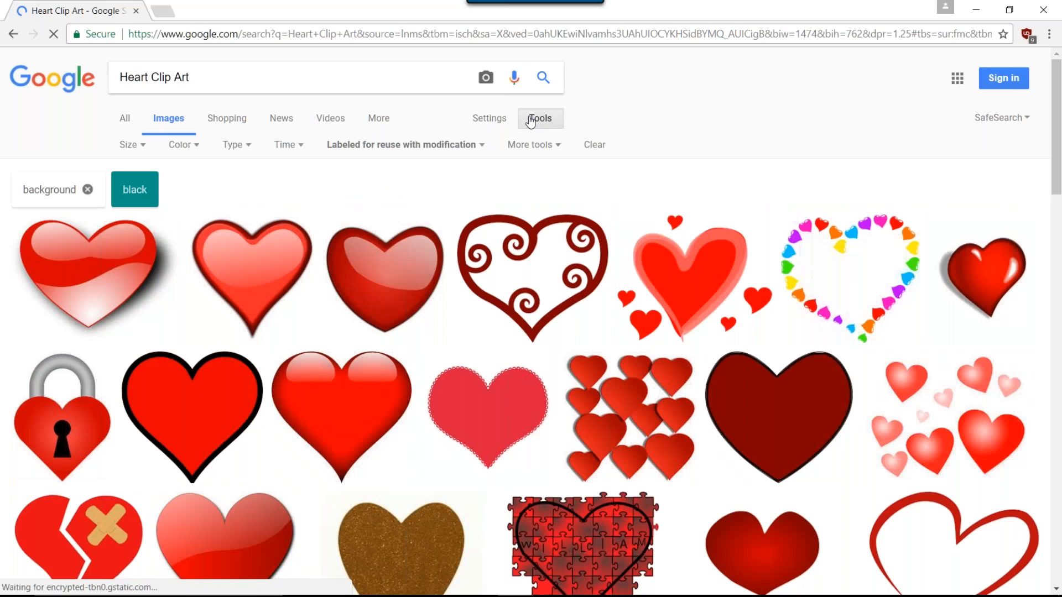
click(530, 121)
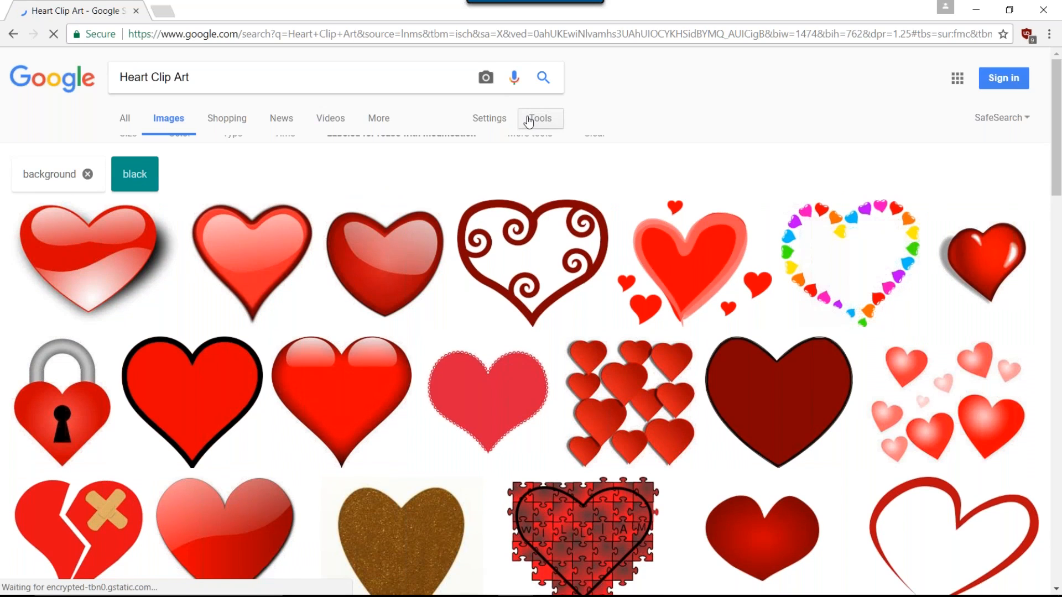
click(530, 122)
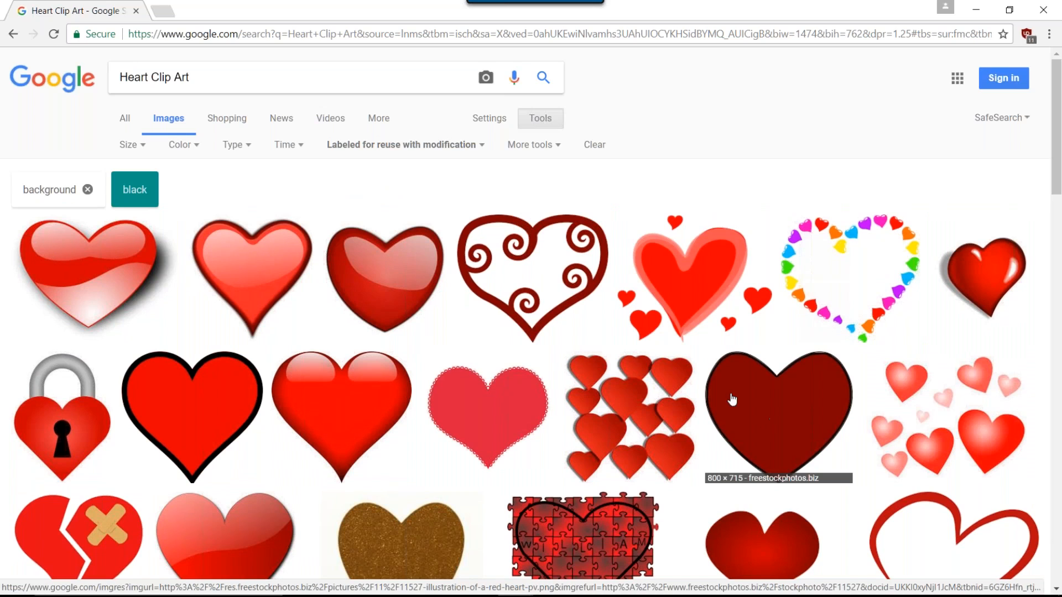
Preview the red heart with the thick black outline and save it as PNG heart-23960_960_720 in the Clip Art folder
click(180, 407)
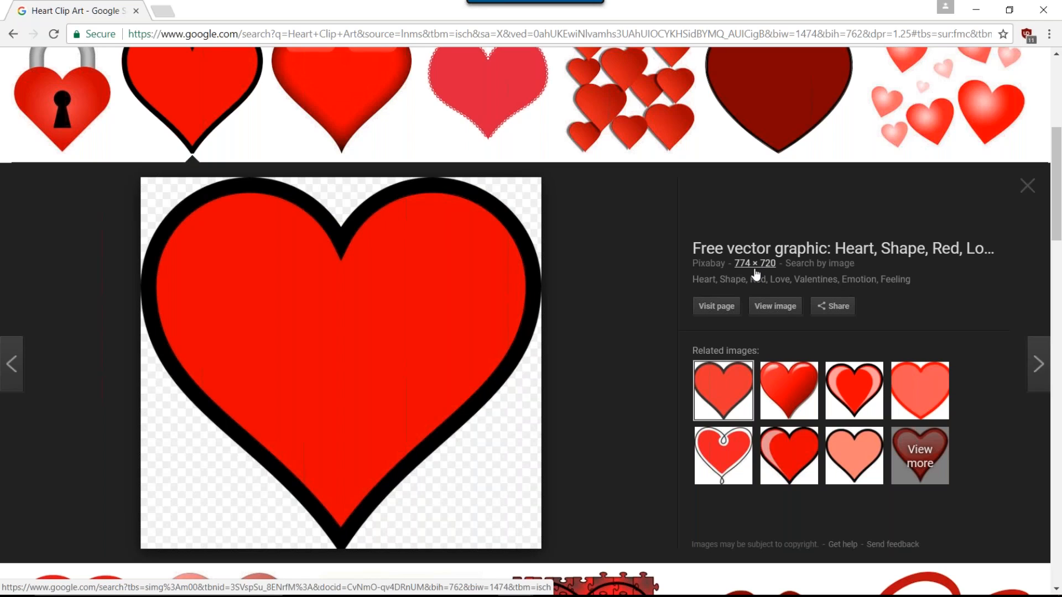
right_click(431, 327)
click(494, 450)
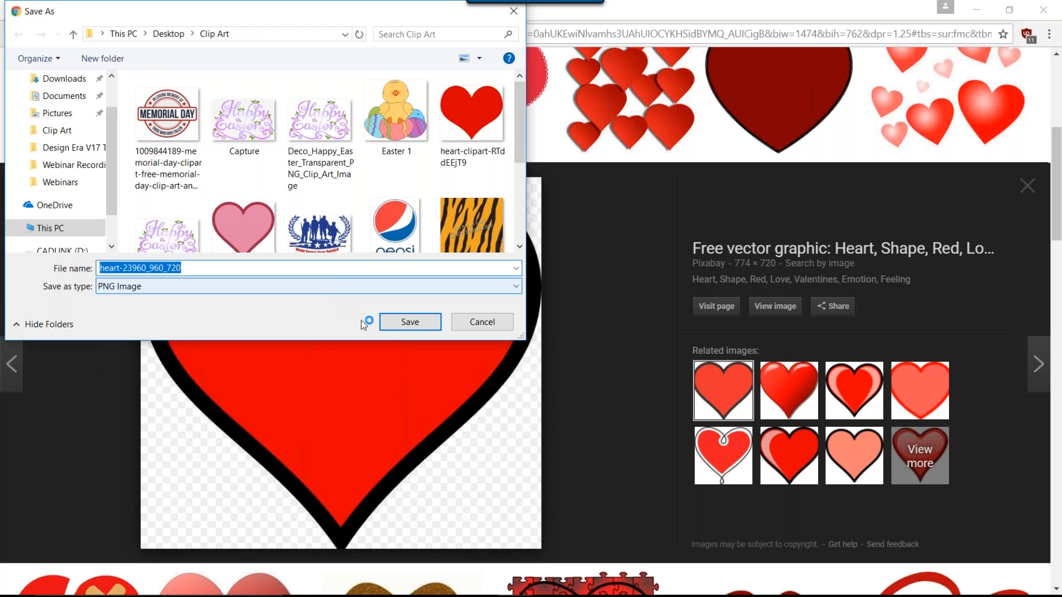
click(391, 320)
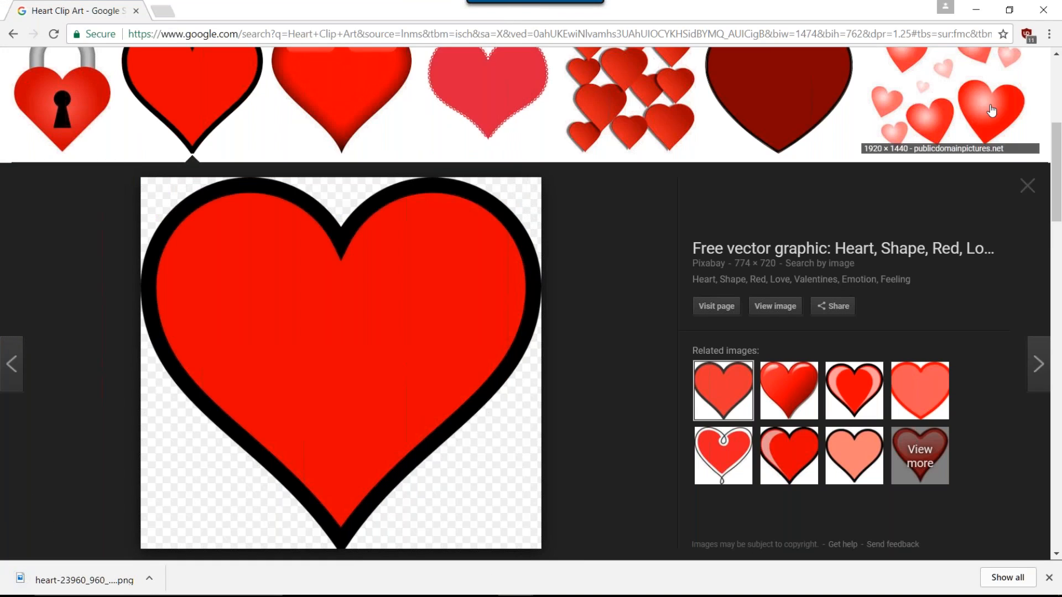
Switch back to Stitch Era and move the pink heart image in Design1 about 0.6 inch left and 0.3 inch up
click(980, 10)
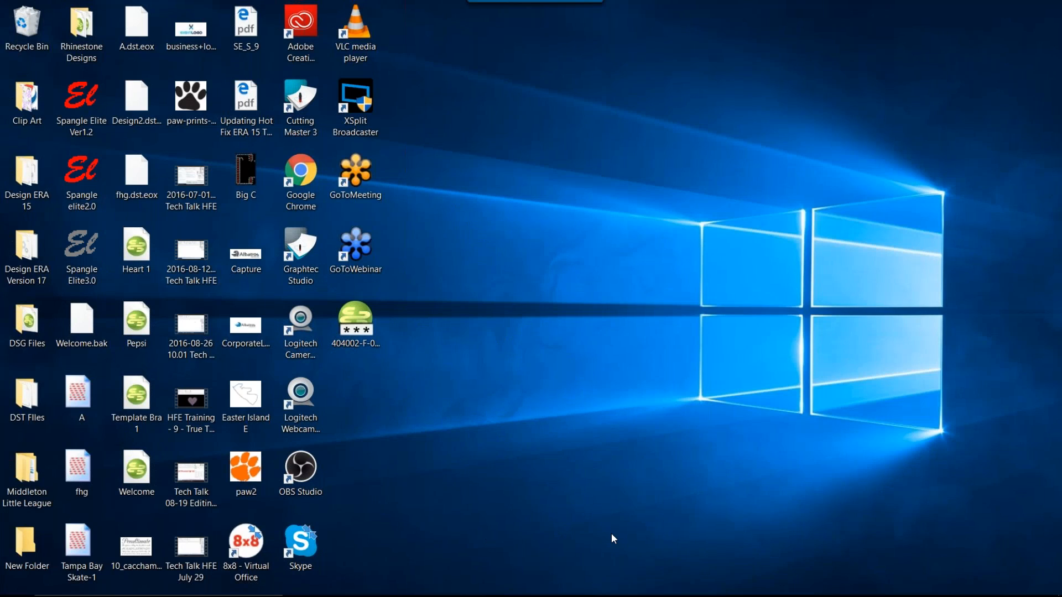
mouse_move(520, 596)
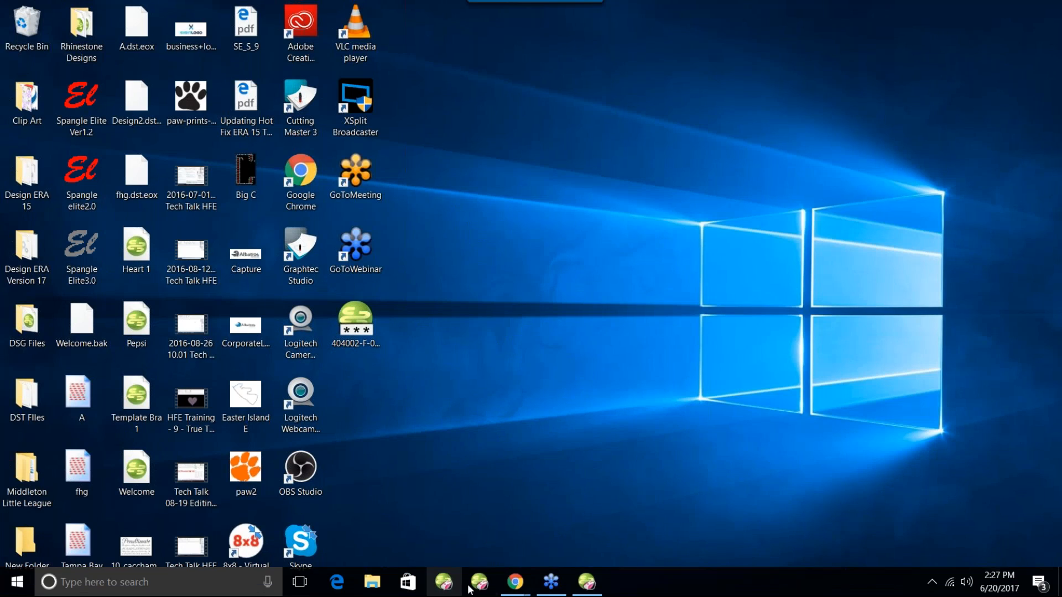
click(587, 582)
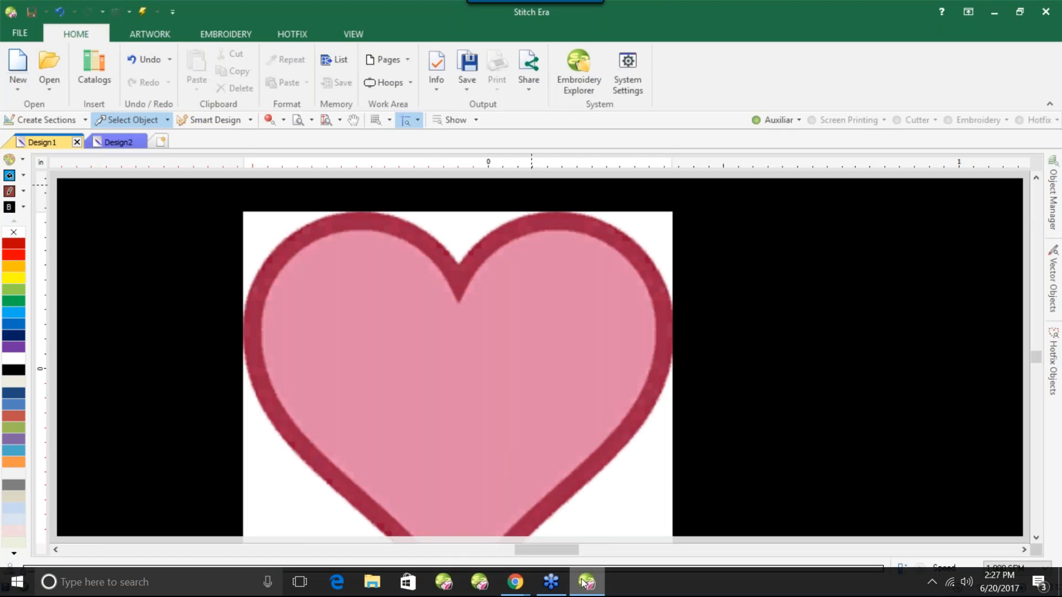
scroll(536, 426, down, 2)
click(462, 385)
drag(462, 384, 337, 327)
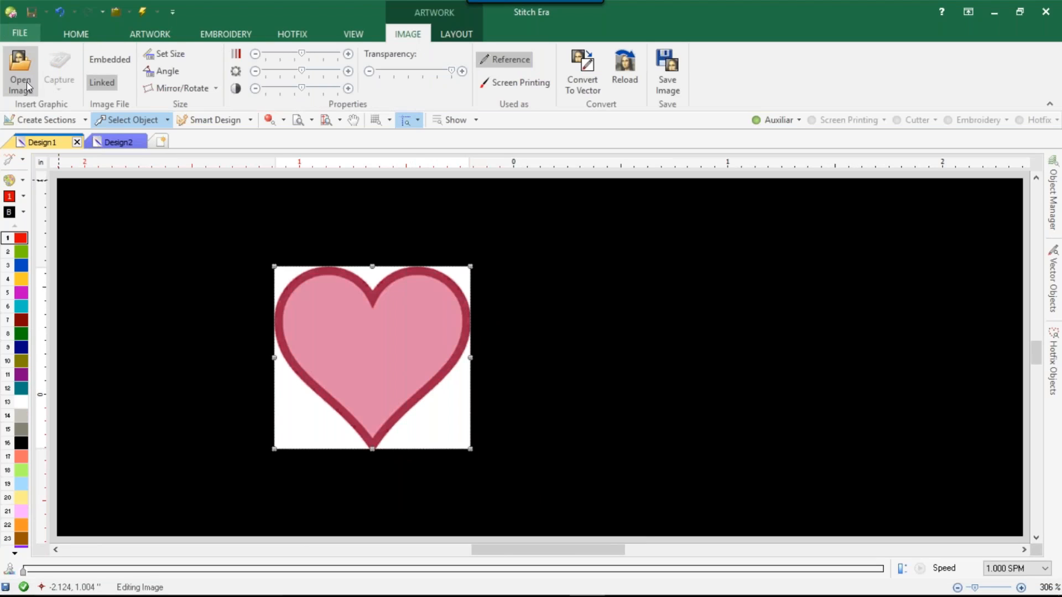
Start importing a raster image as a graphic file into a new design
click(20, 32)
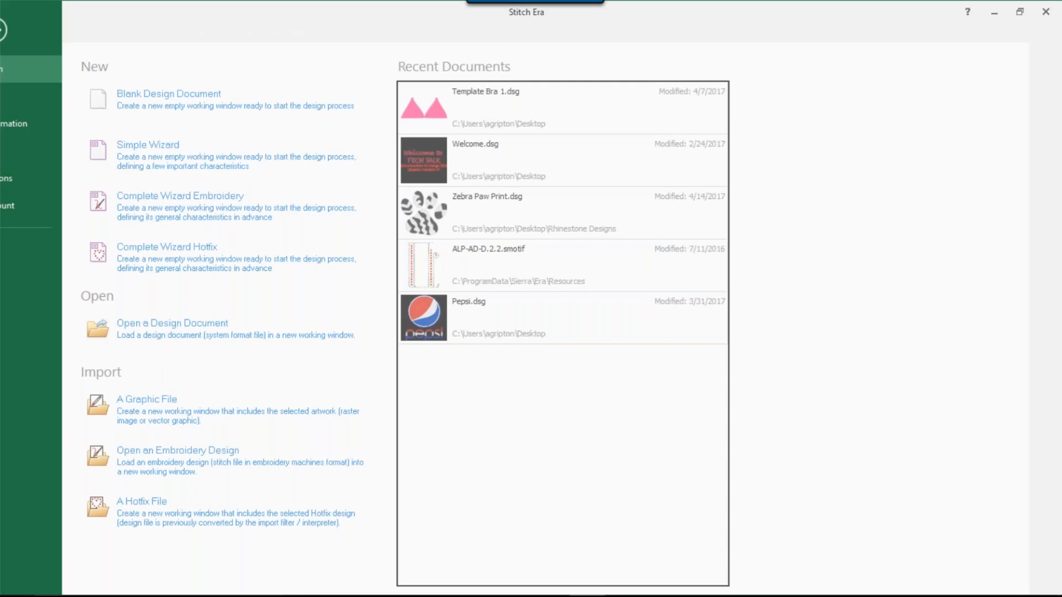
click(209, 426)
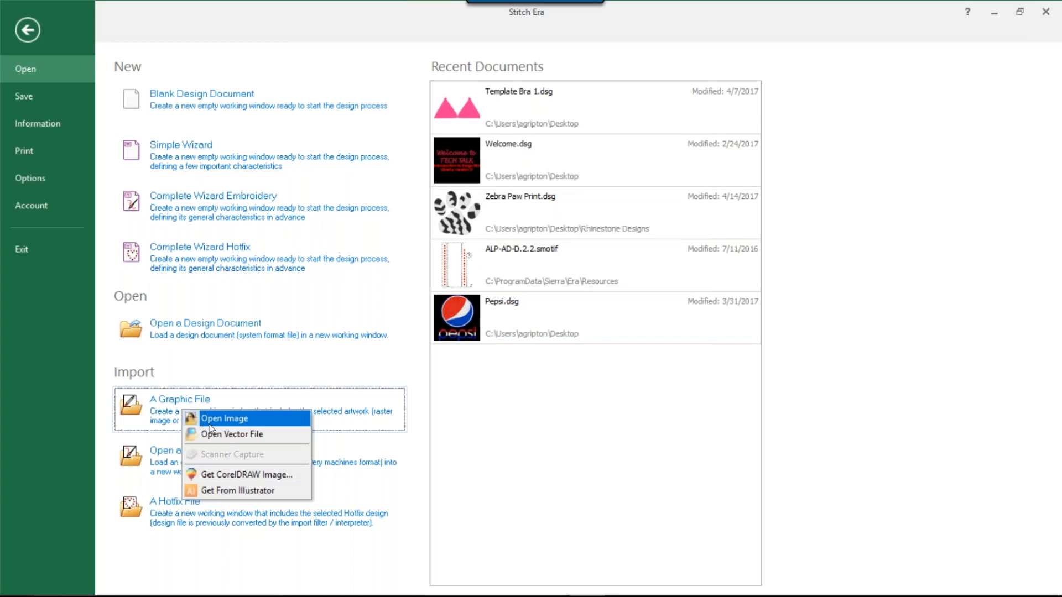
click(213, 419)
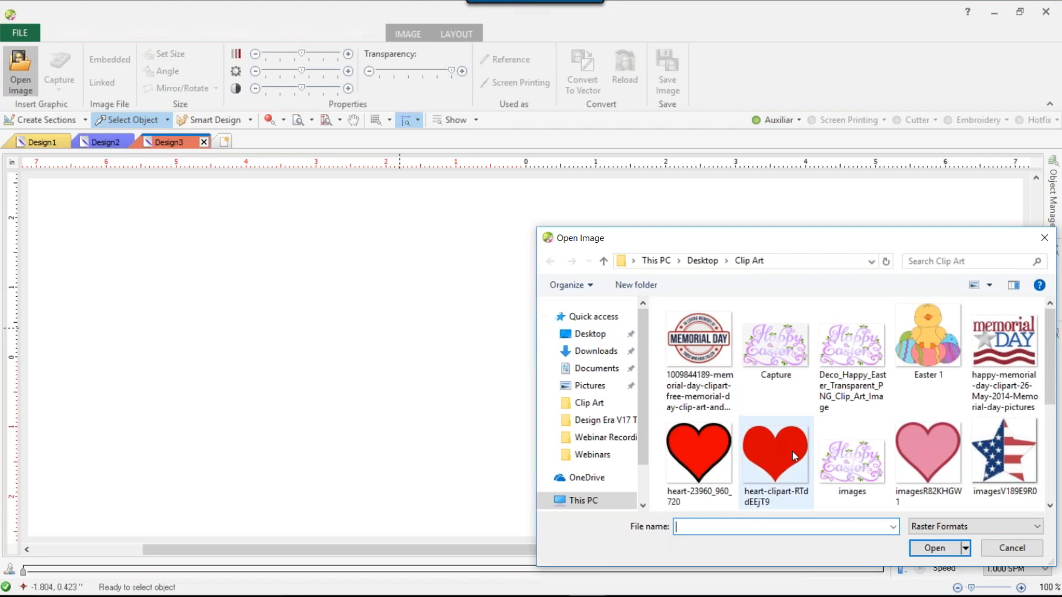
Check the pixel dimensions of the pink heart file imagesR82KHGW1 in its file properties
click(926, 458)
right_click(926, 458)
click(931, 446)
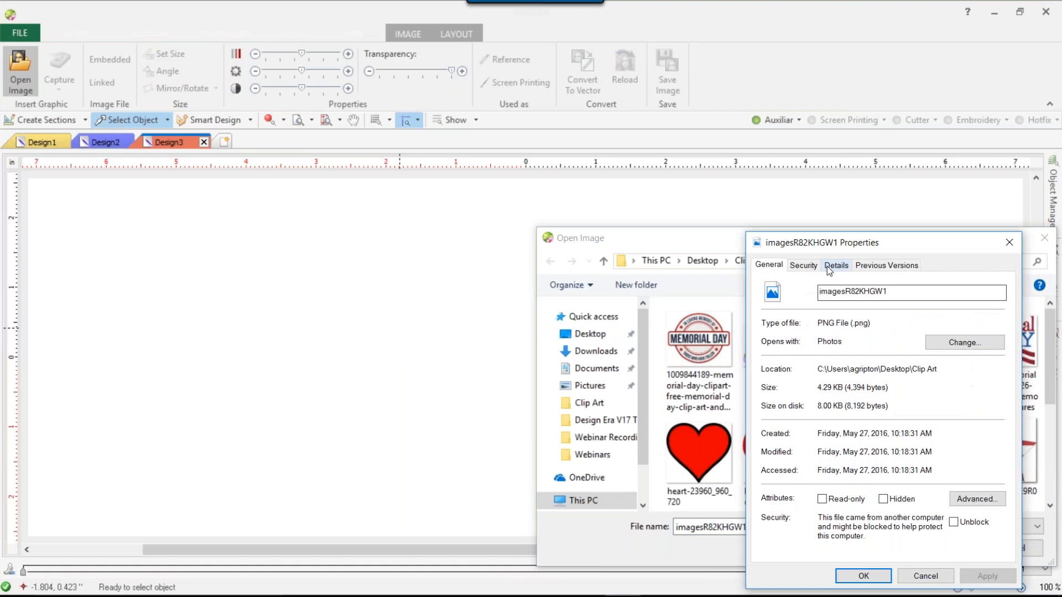
click(836, 265)
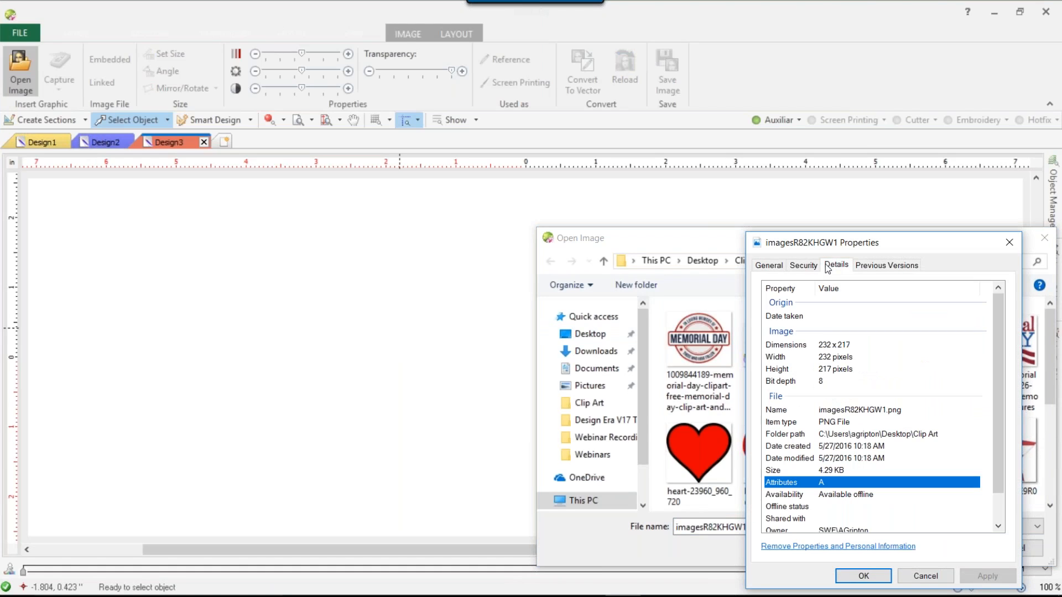
click(835, 348)
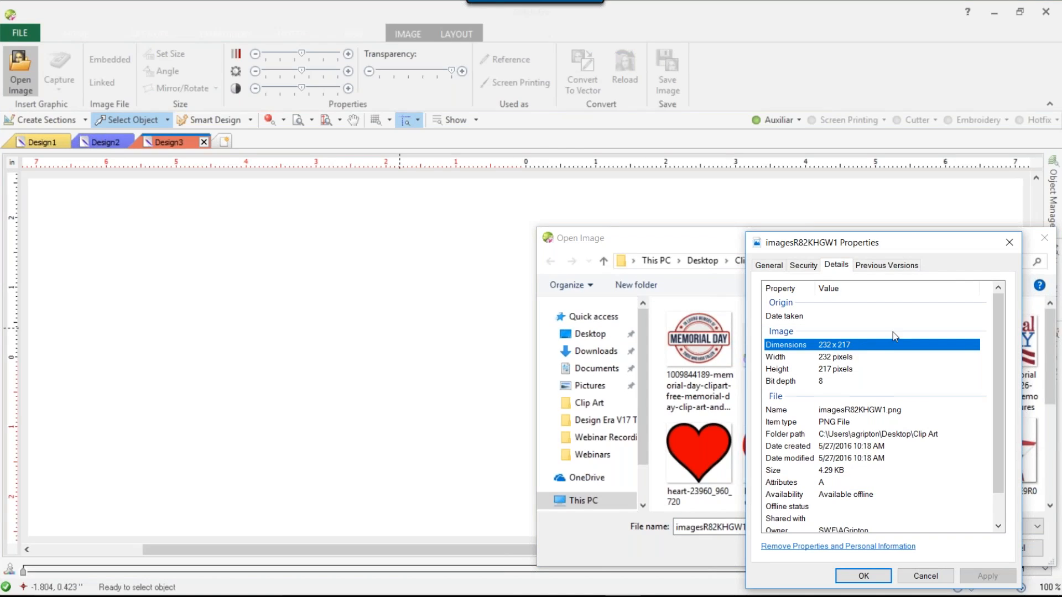
click(1009, 248)
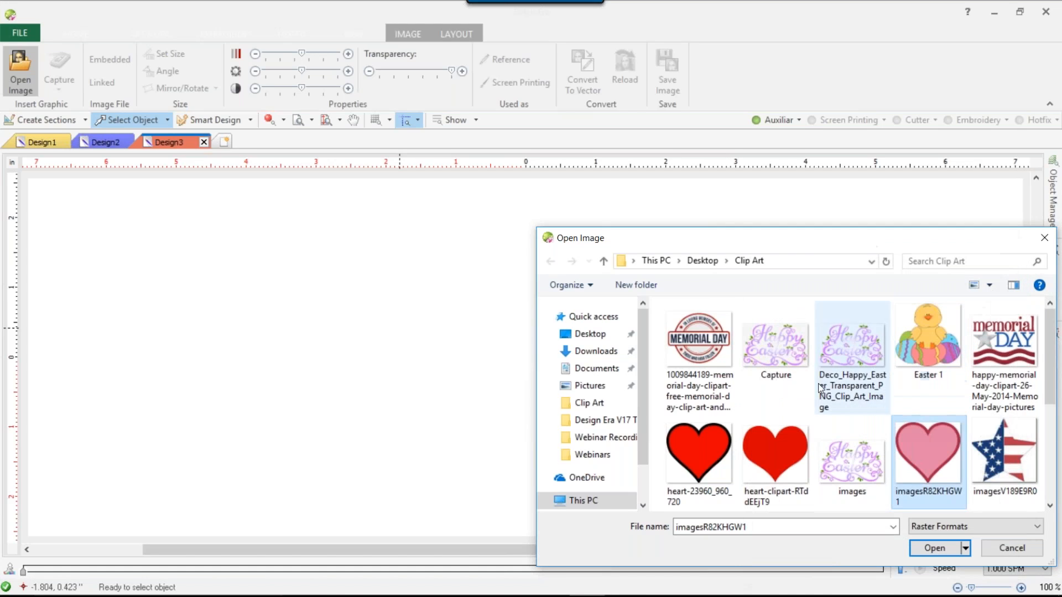
Check the pixel dimensions of heart-23960_960_720 in its file properties
click(695, 456)
right_click(695, 454)
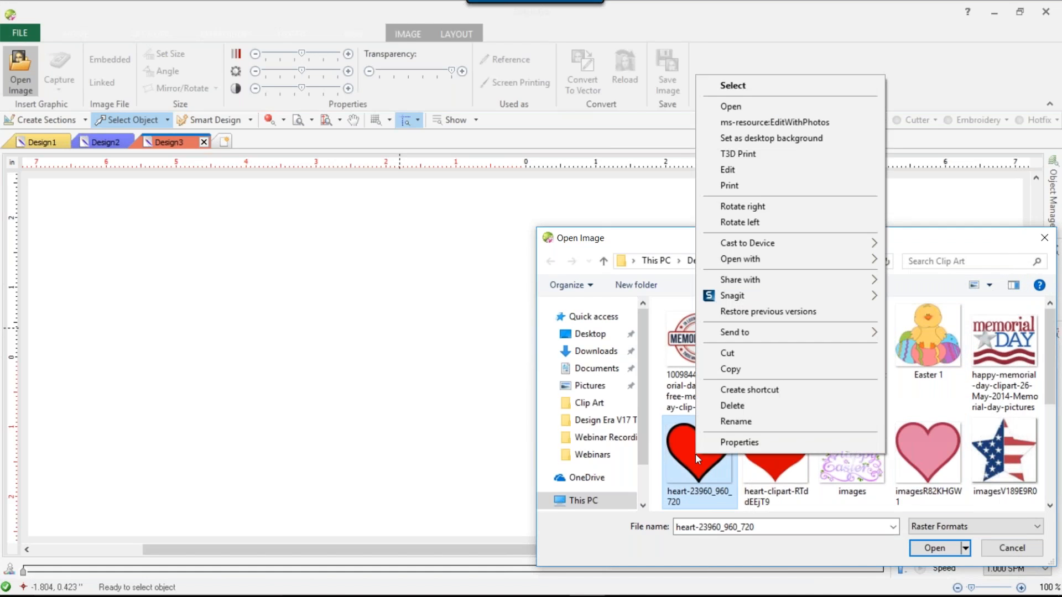
click(737, 443)
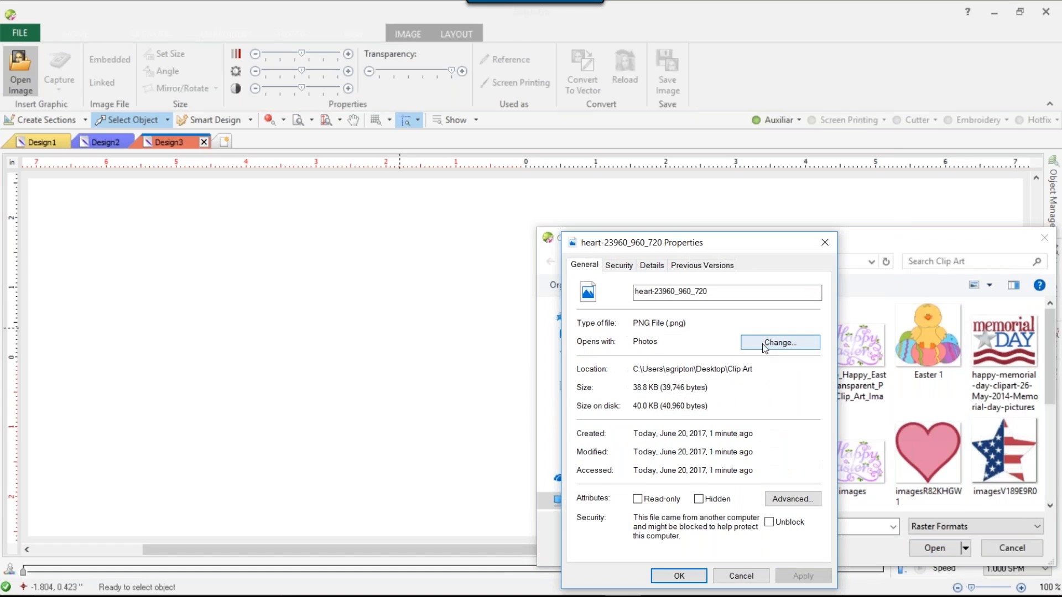
click(651, 265)
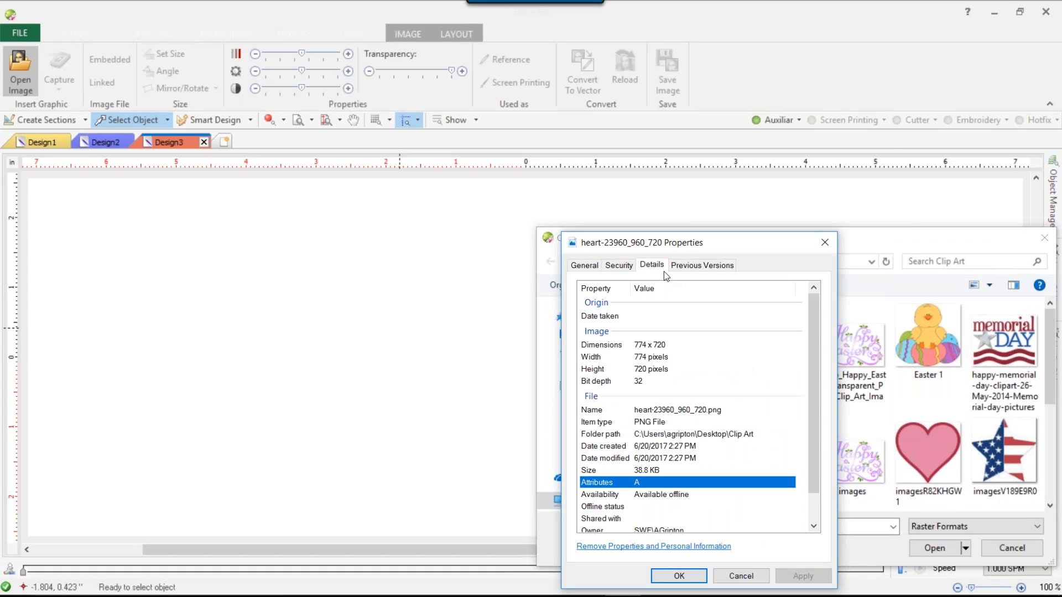
click(646, 357)
click(648, 346)
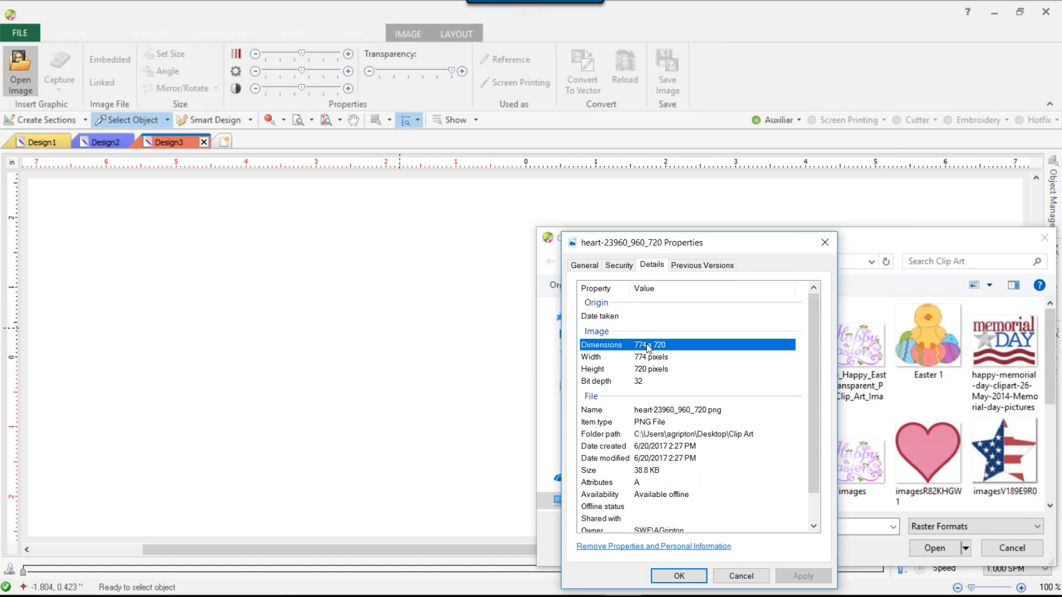
click(824, 243)
Insert heart-23960_960_720 into Design3 left of the design center and copy the image
right_click(702, 440)
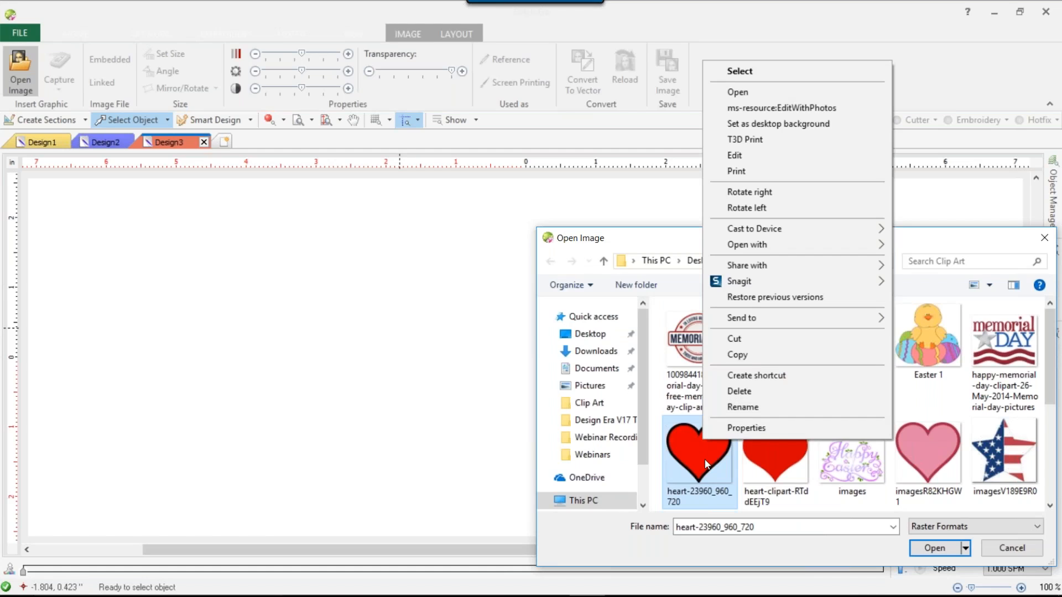
click(705, 464)
double_click(706, 465)
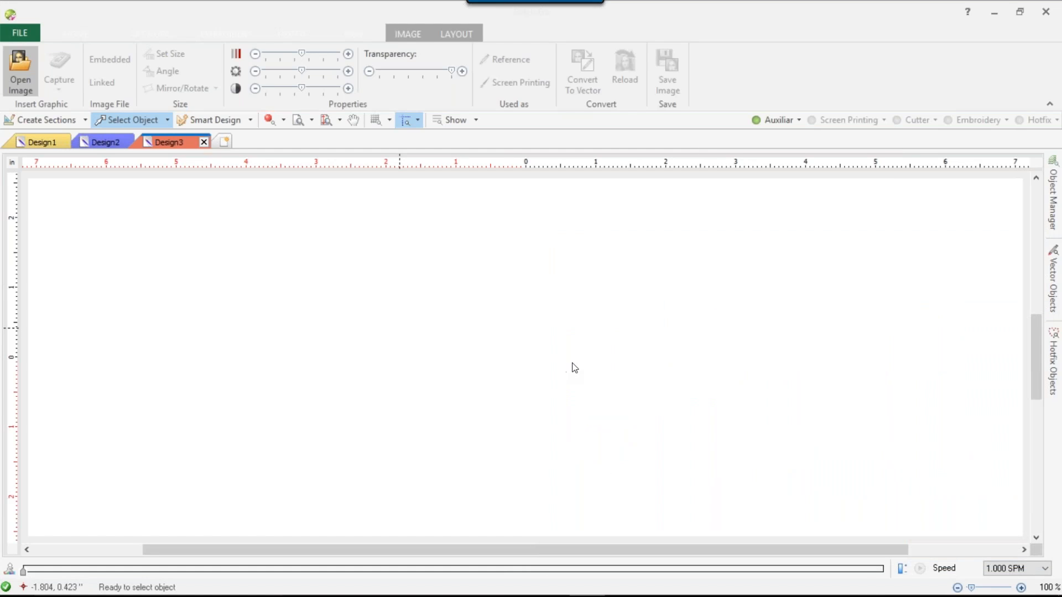
drag(562, 361, 478, 337)
right_click(478, 337)
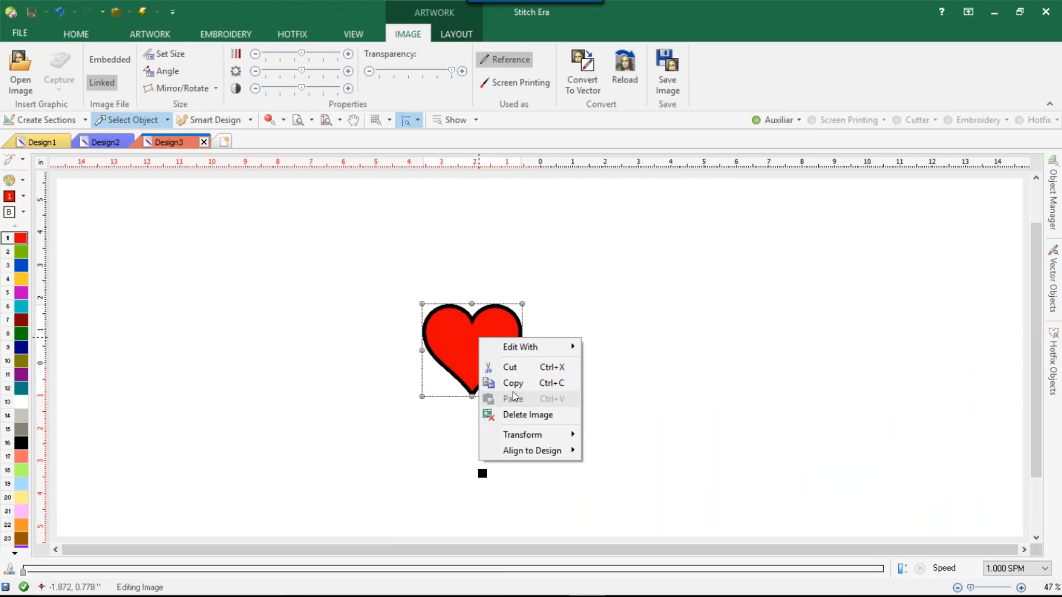
click(512, 380)
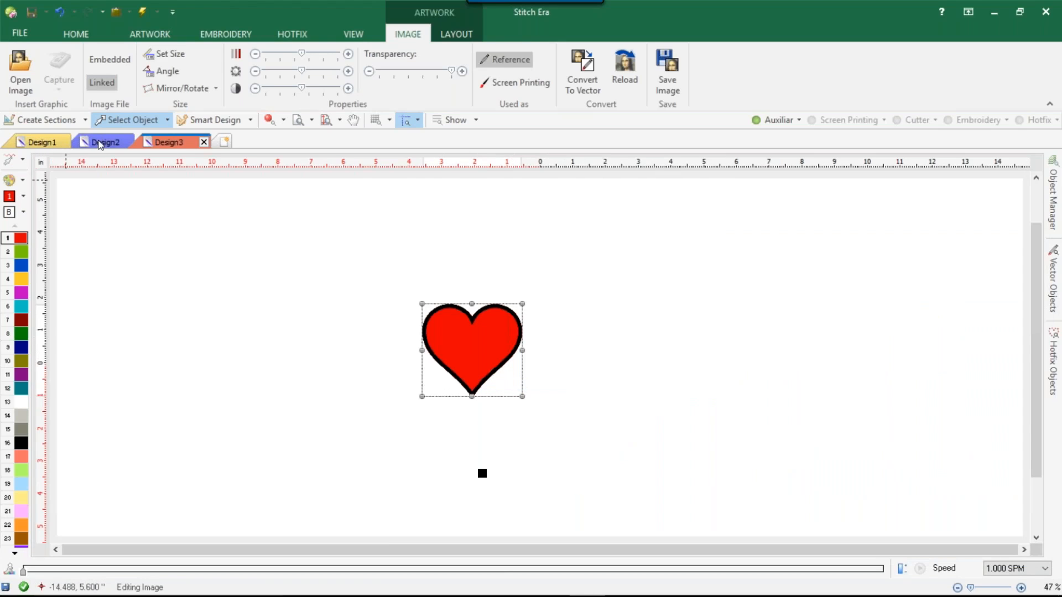
Paste the copied red heart image into Design1 and place it to the right of the pink heart
click(103, 142)
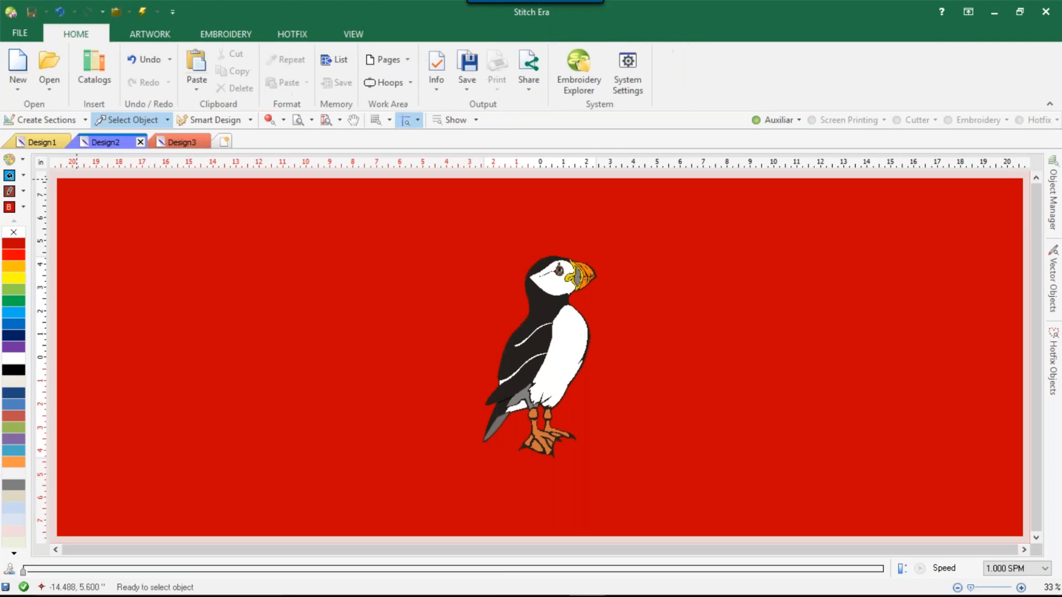
click(58, 142)
key(ctrl+v)
drag(311, 335, 938, 353)
scroll(938, 353, down, 3)
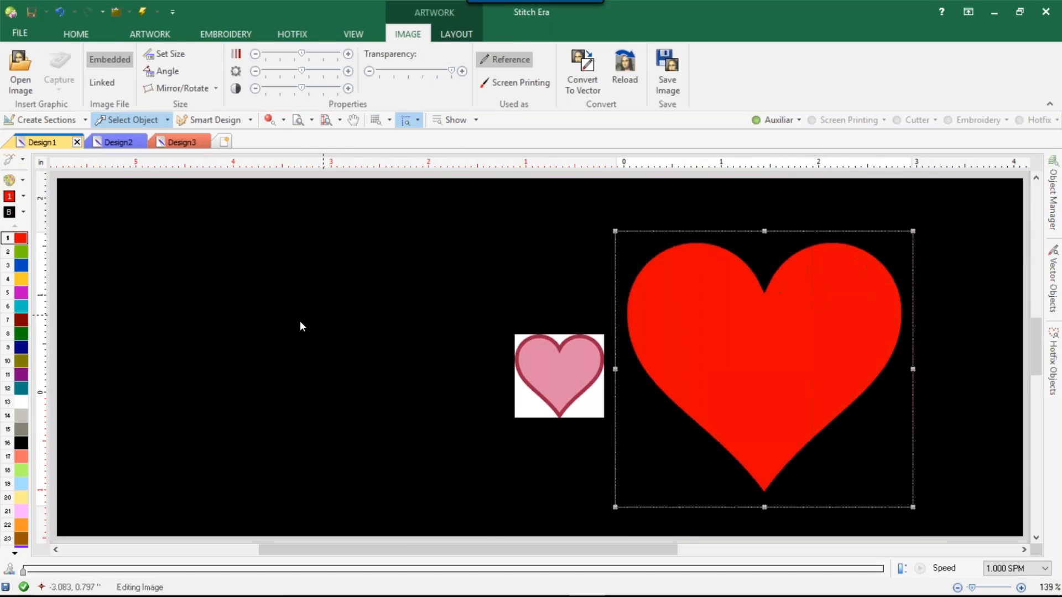
Set the Design1 background color to white and examine the edge pixels of the pink heart's outline
click(11, 213)
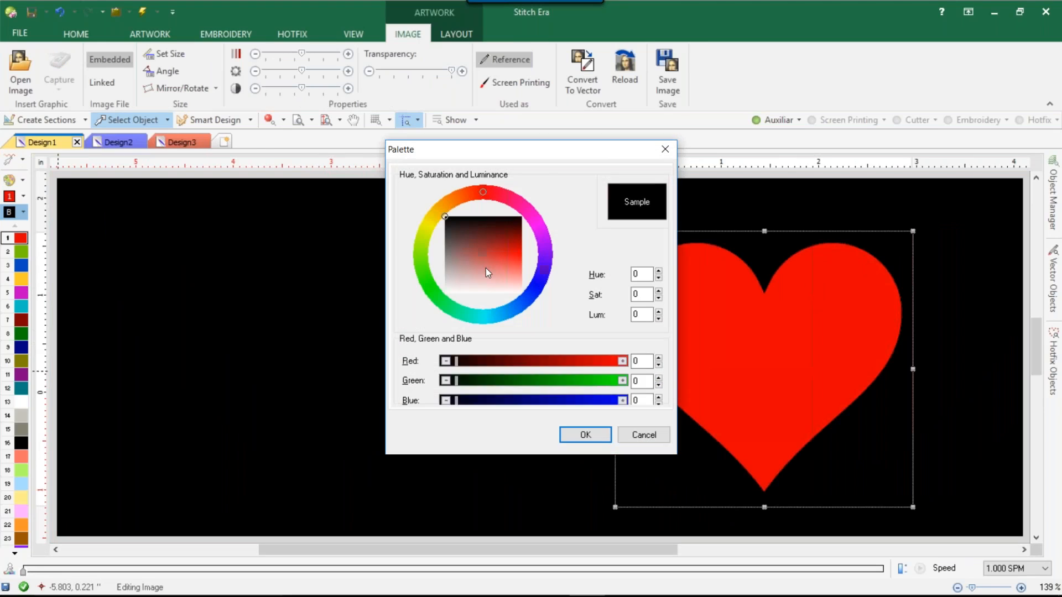
click(585, 435)
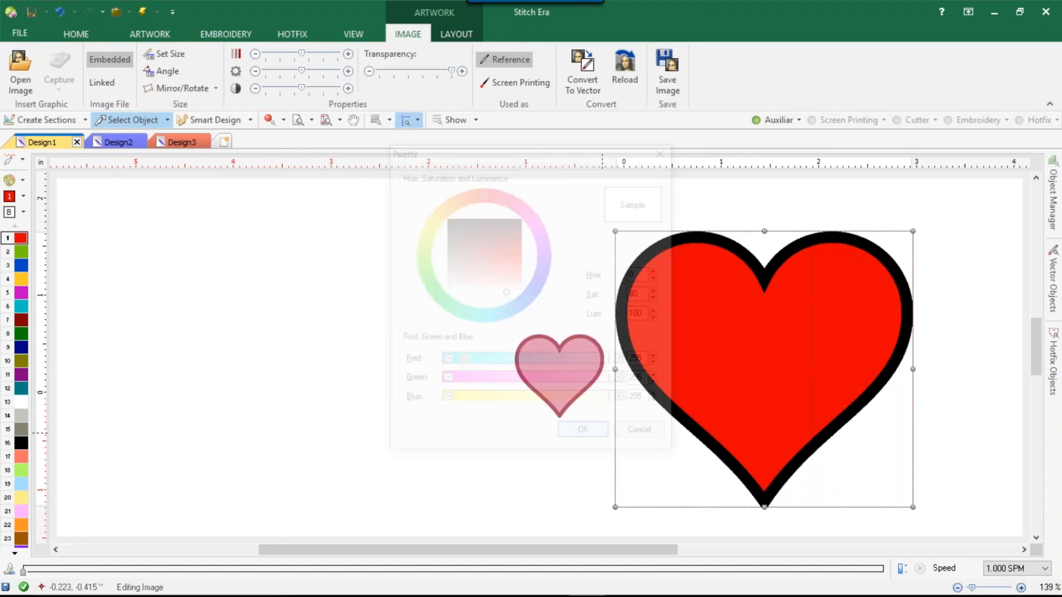
scroll(579, 287, up, 10)
scroll(796, 331, down, 5)
scroll(628, 495, up, 4)
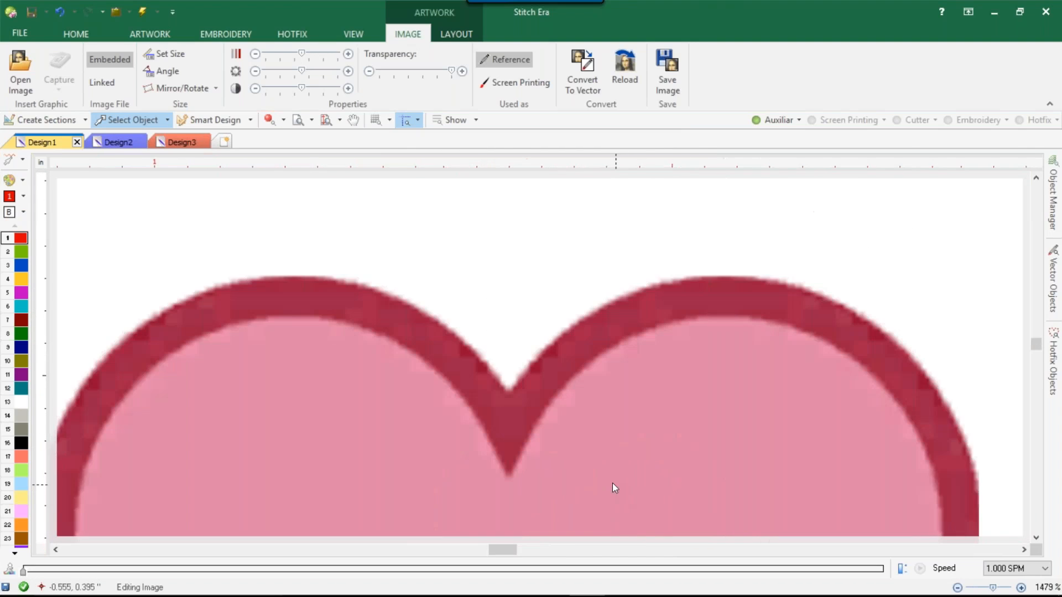
scroll(613, 483, up, 1)
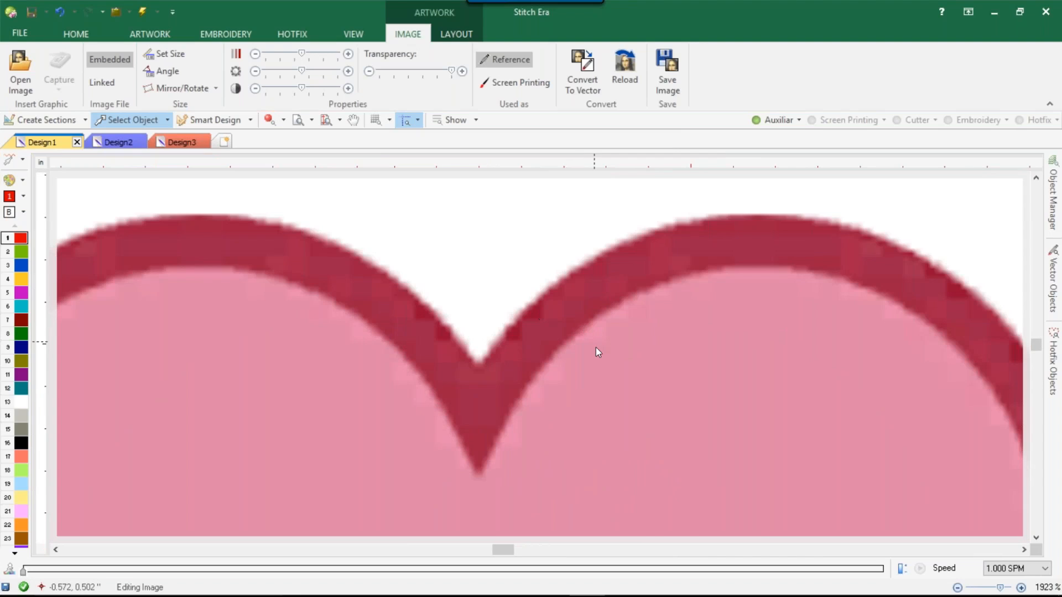
Move the pink heart image further left, away from the large red heart, and inspect its outline up close
scroll(596, 352, down, 7)
click(586, 387)
drag(586, 387, 449, 356)
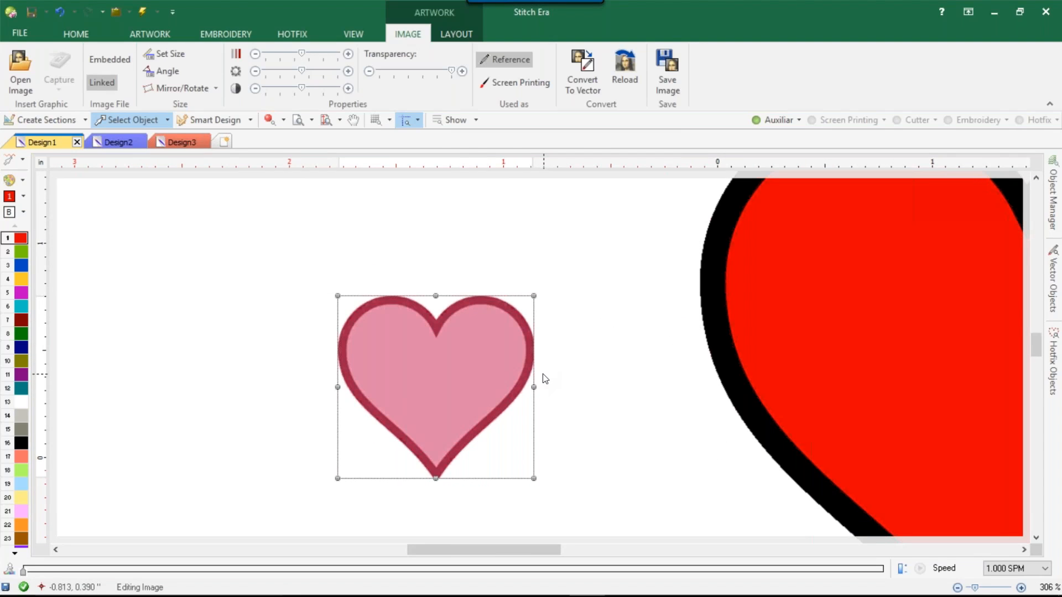
scroll(406, 341, up, 5)
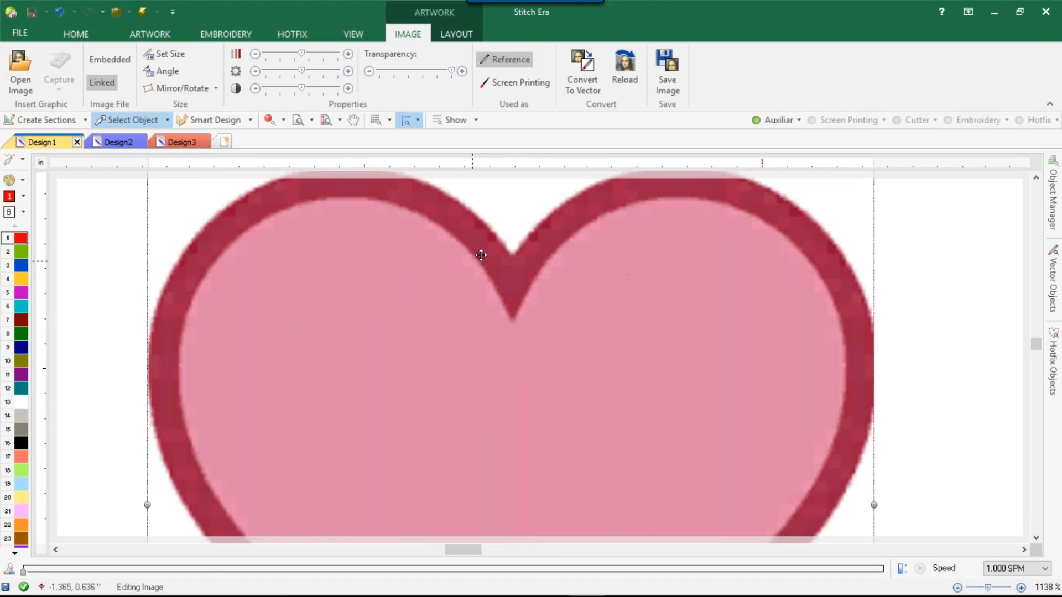
scroll(499, 237, down, 2)
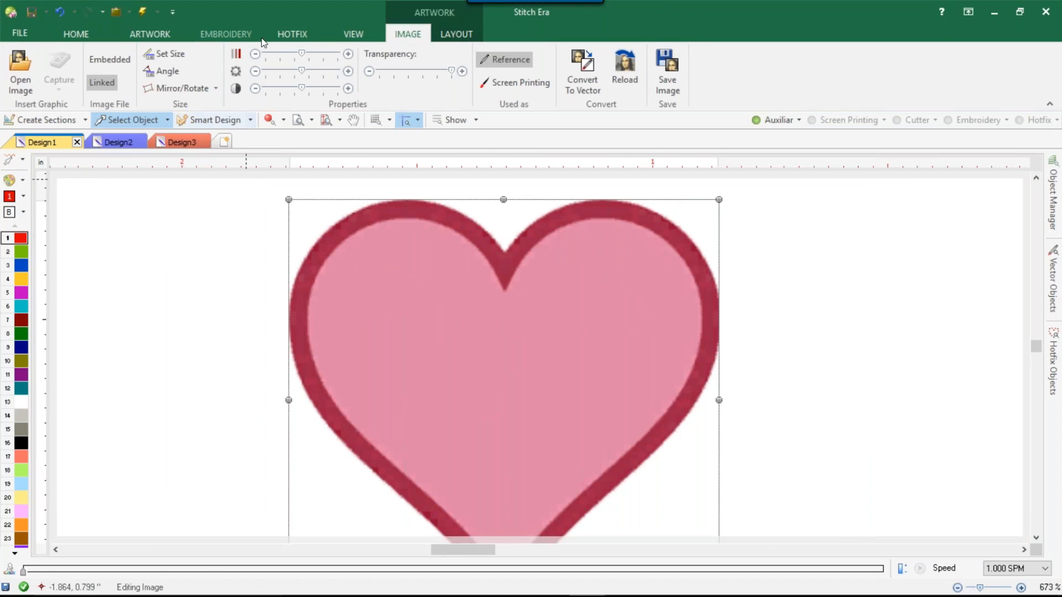
Try to trace the pink heart's dark outline with Auto Complete for a uniform-fill Hotfix area, checking the trace at the inner notch
click(292, 34)
click(62, 83)
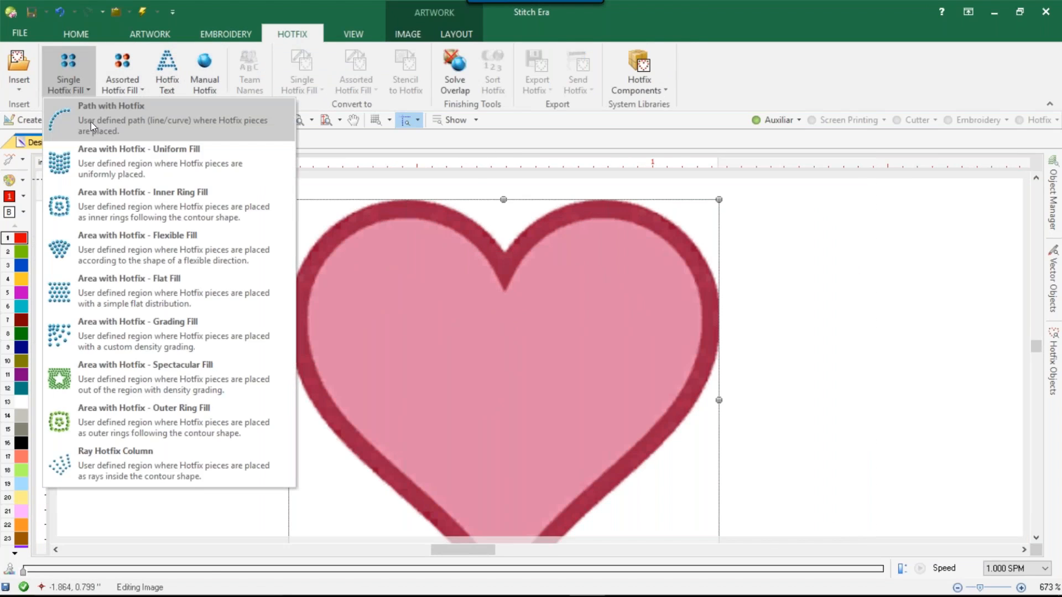
click(90, 163)
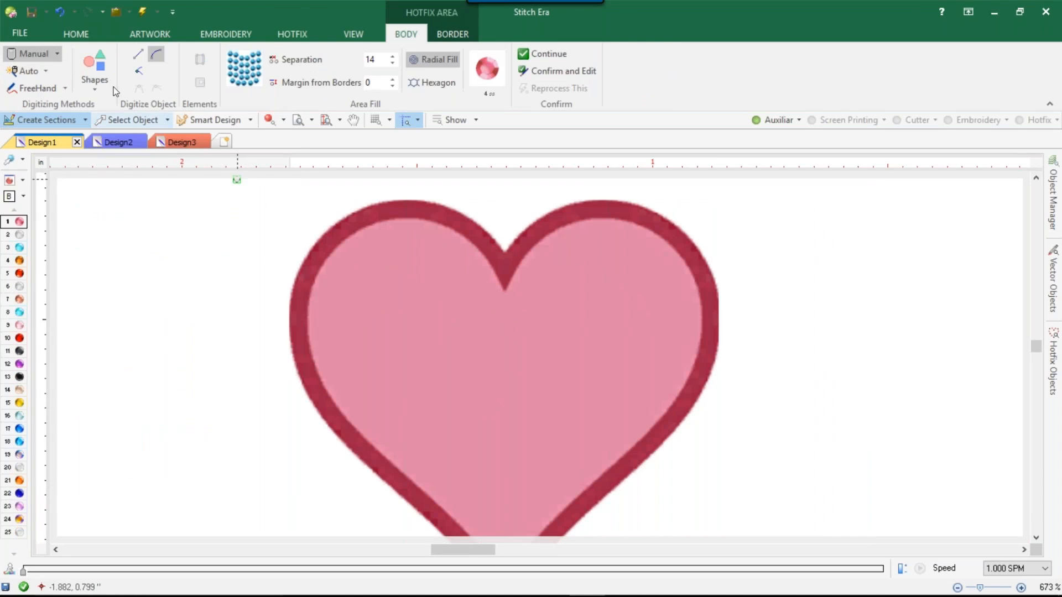
click(27, 69)
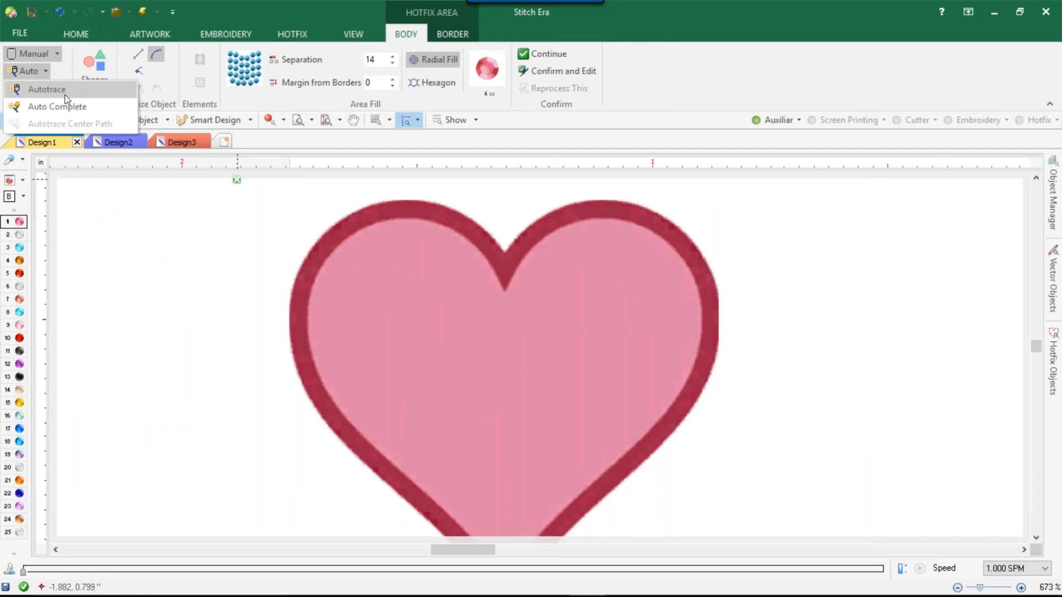
click(61, 106)
click(325, 265)
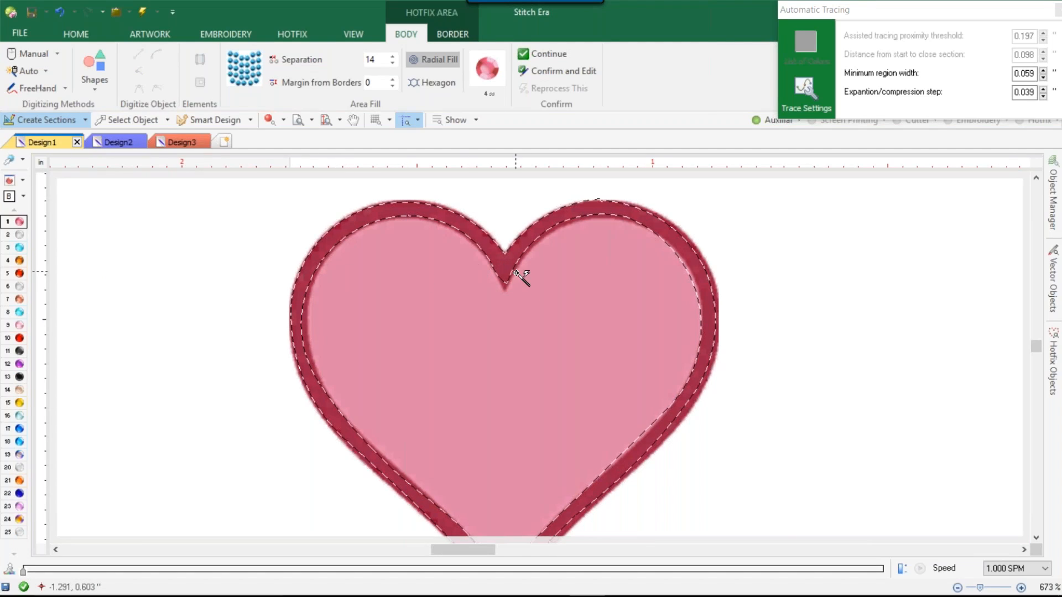
scroll(508, 278, up, 3)
scroll(507, 277, up, 4)
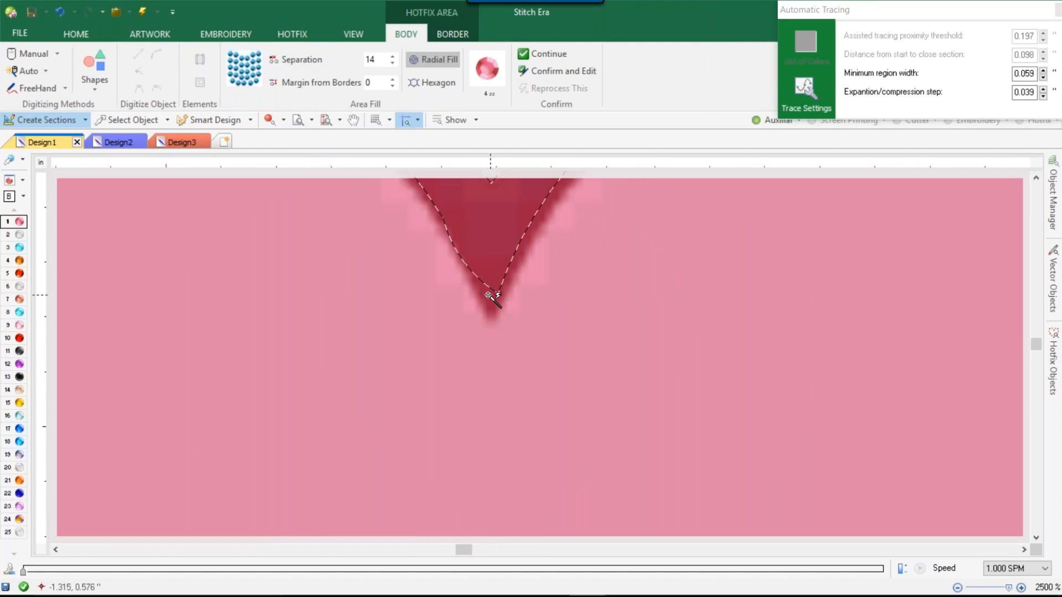
scroll(491, 289, down, 7)
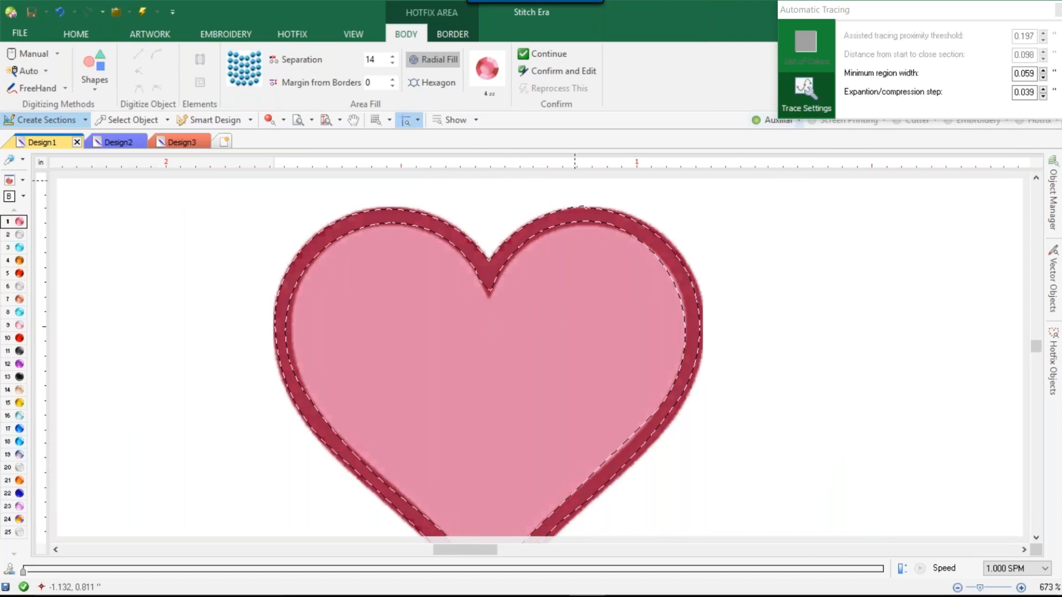
Set the tracing's minimum region width to 0.069", try tracing the heart's outline again, and leave the Hotfix area command
click(1043, 70)
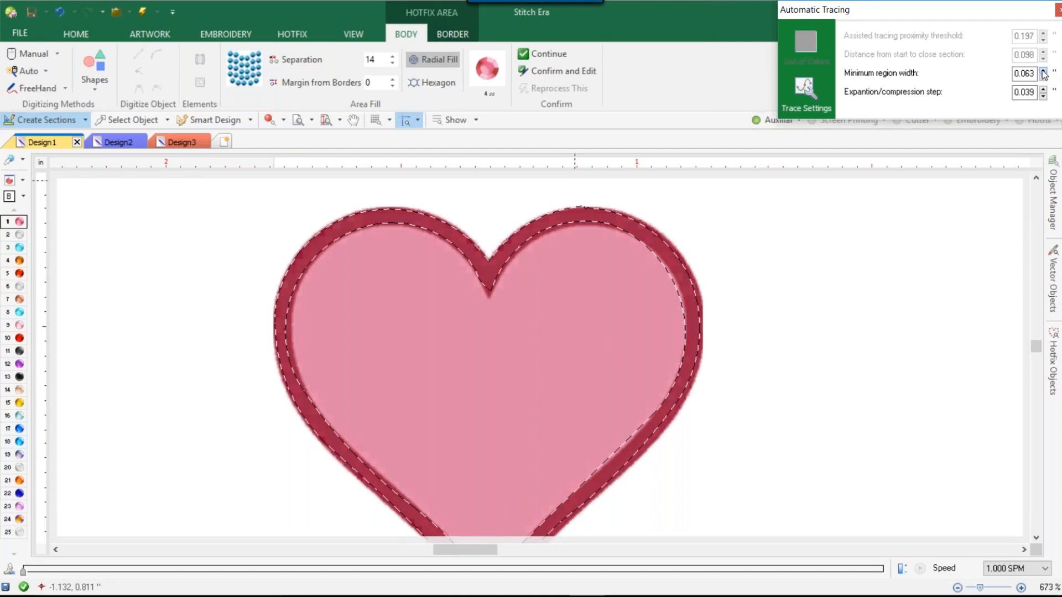
click(1043, 71)
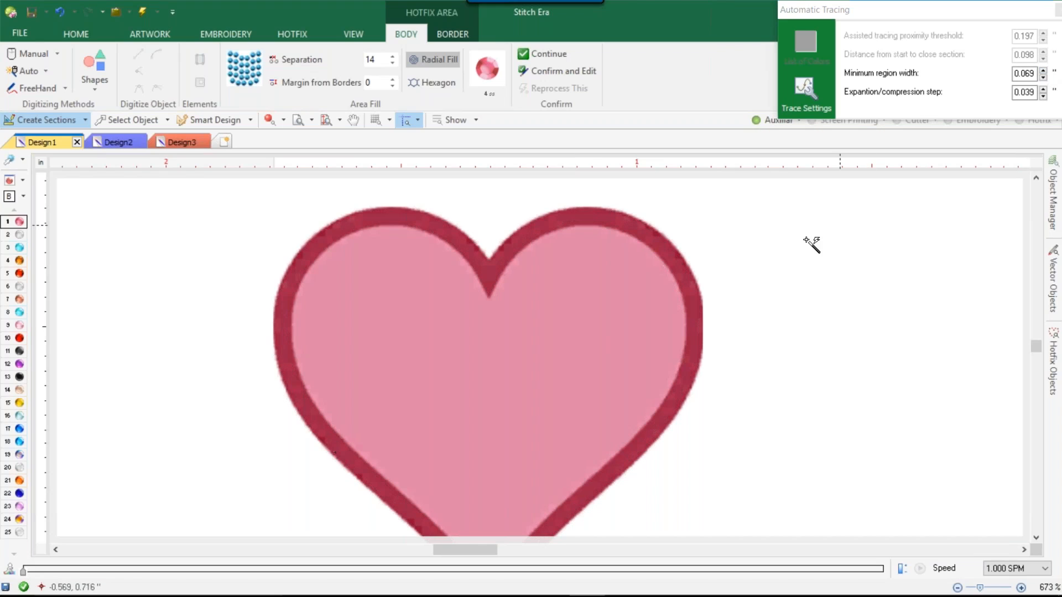
click(671, 259)
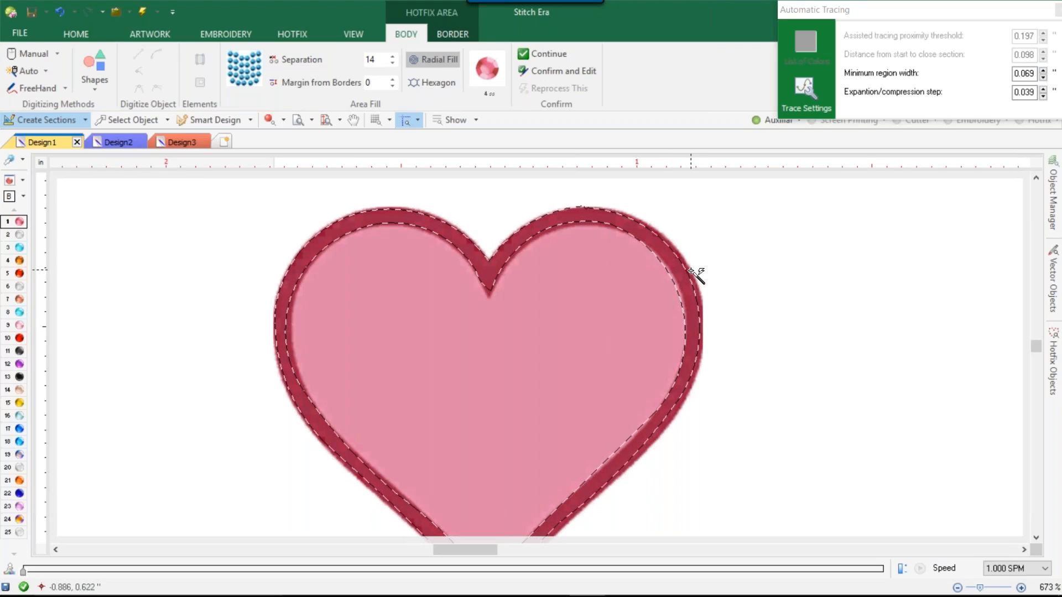
key(Escape)
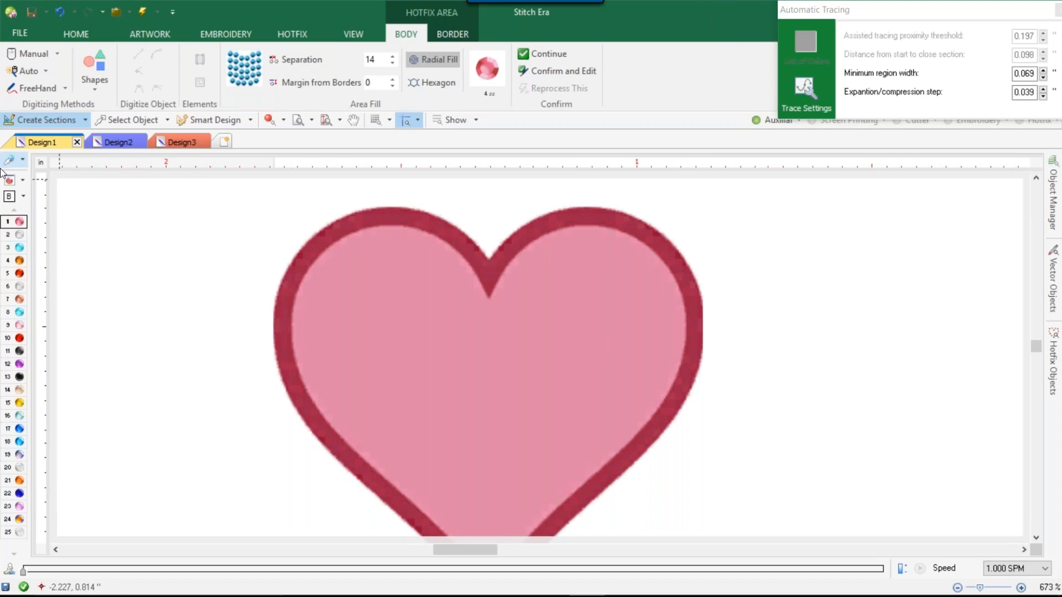
click(116, 120)
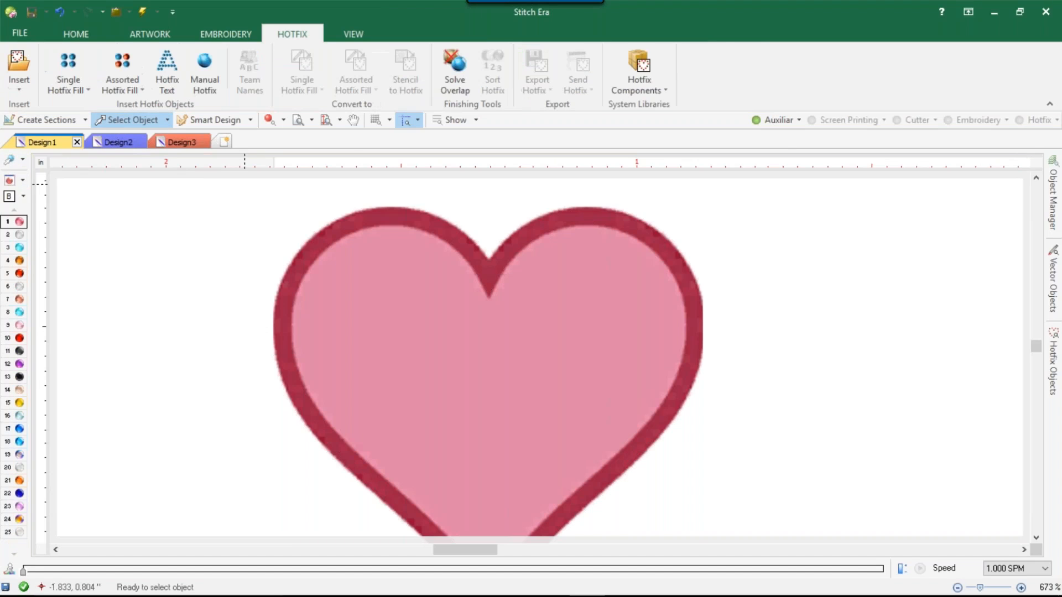
Reduce the pink heart image to 3 colors with Color Reduction and apply the filtered result to the design
click(361, 215)
scroll(310, 232, up, 5)
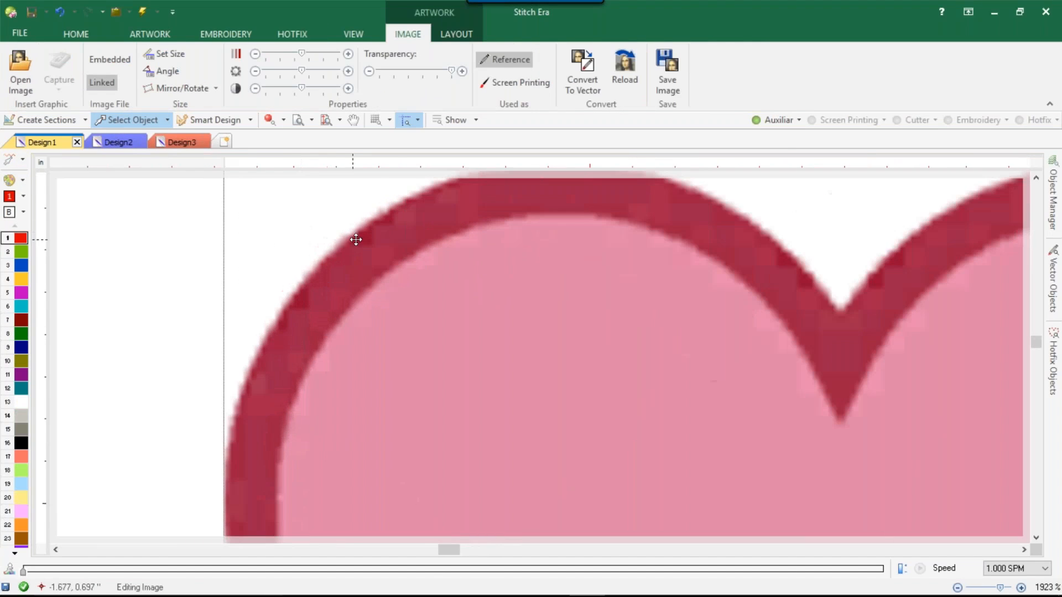
click(456, 35)
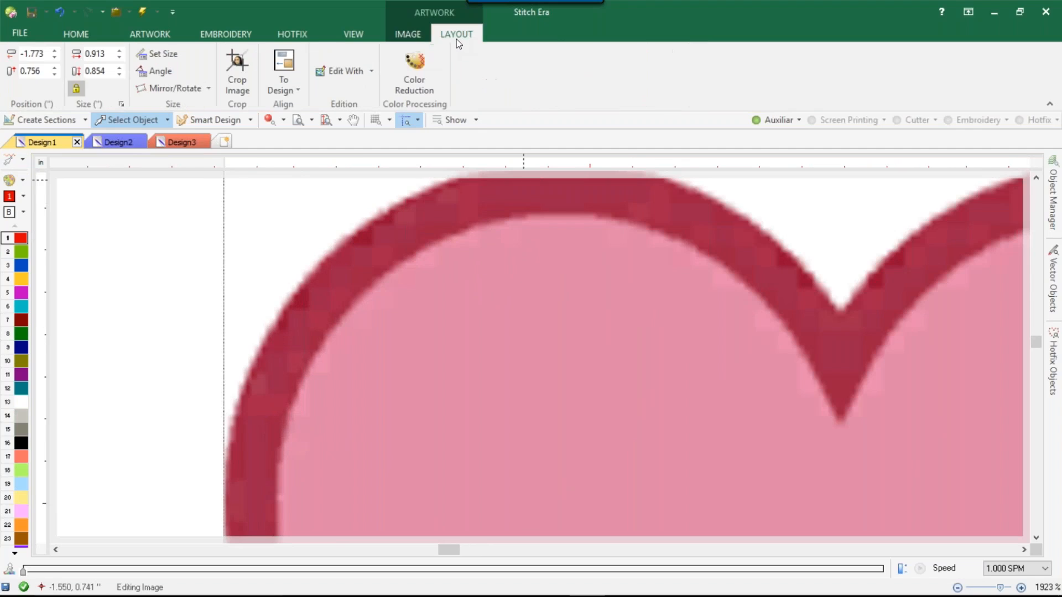
click(407, 80)
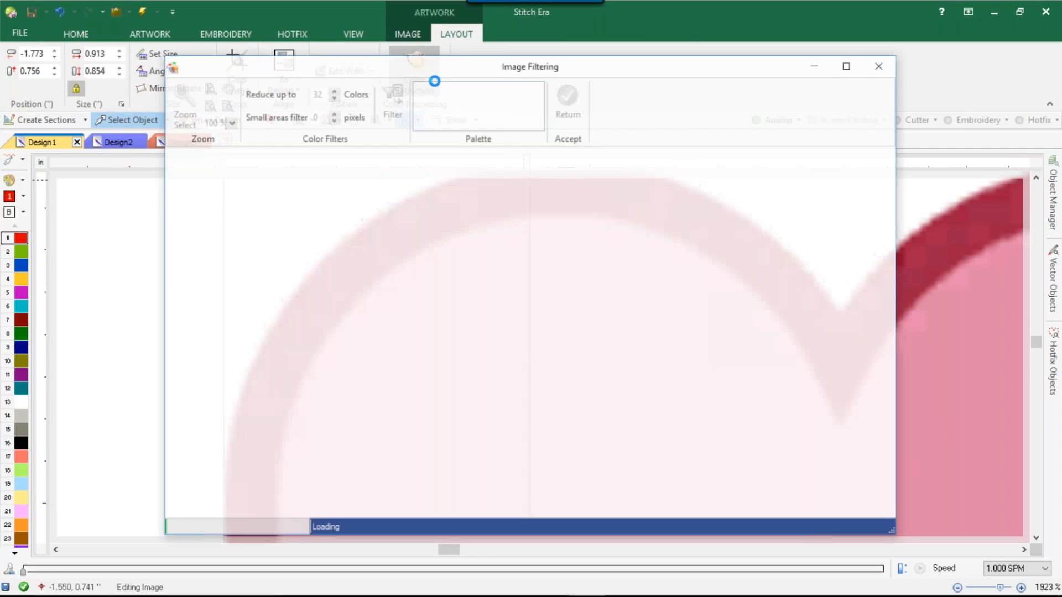
click(387, 98)
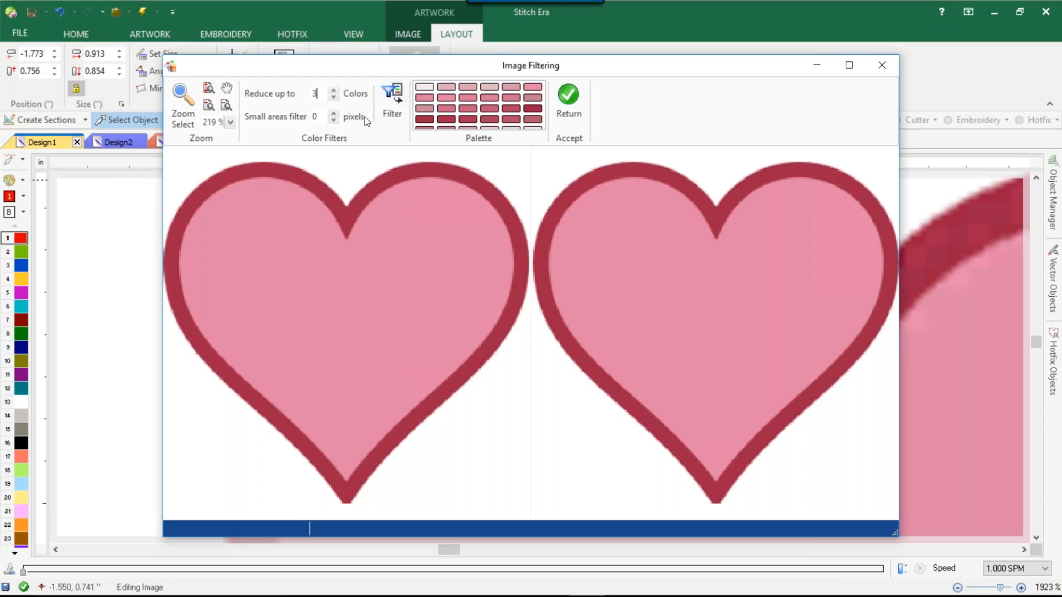
click(386, 101)
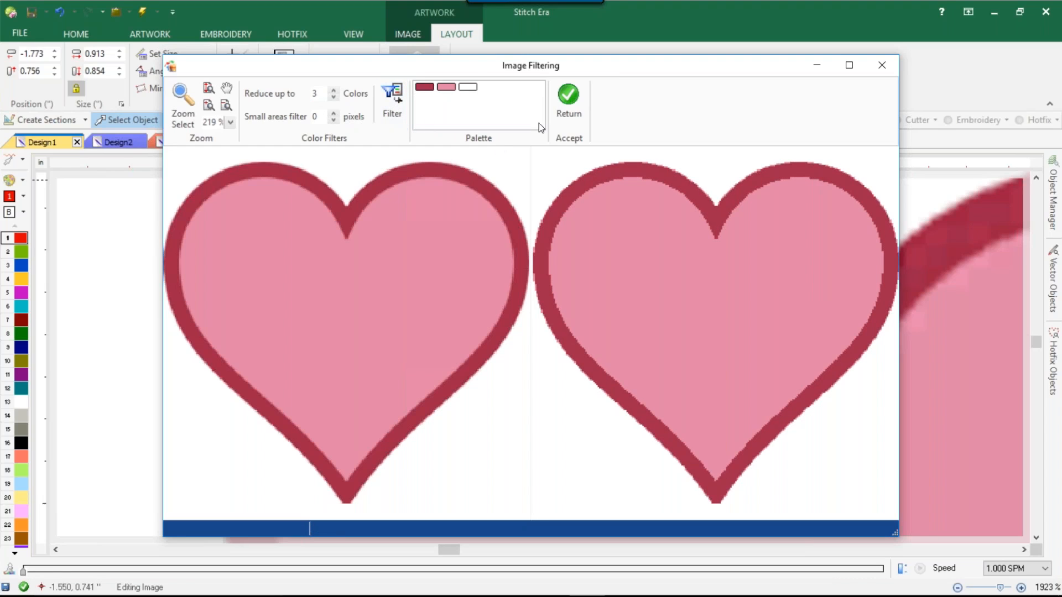
click(565, 102)
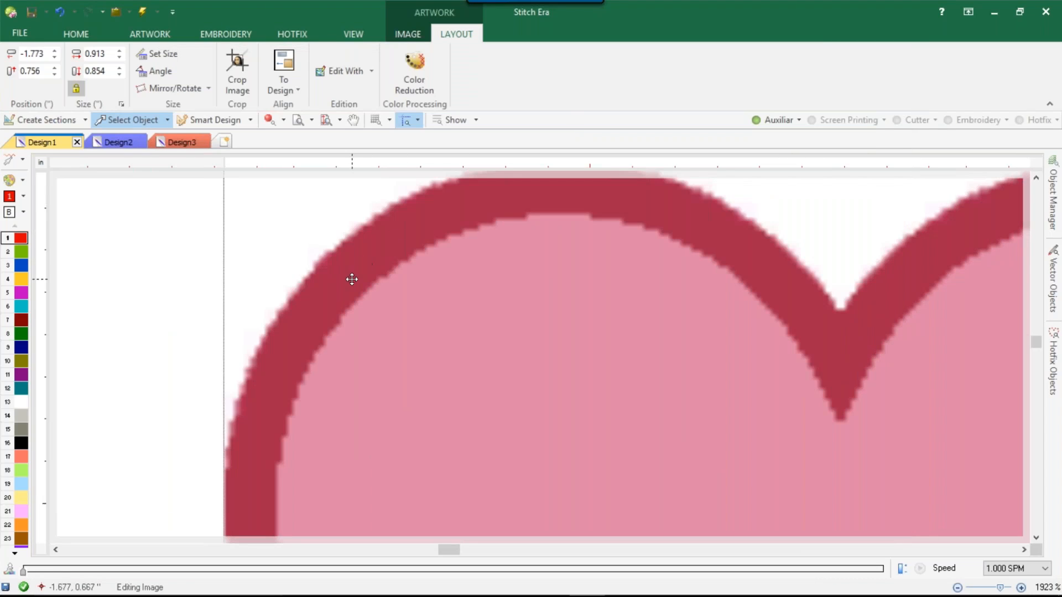
Undo and redo the pink heart's color reduction to compare its edges before and after filtering
scroll(352, 279, up, 1)
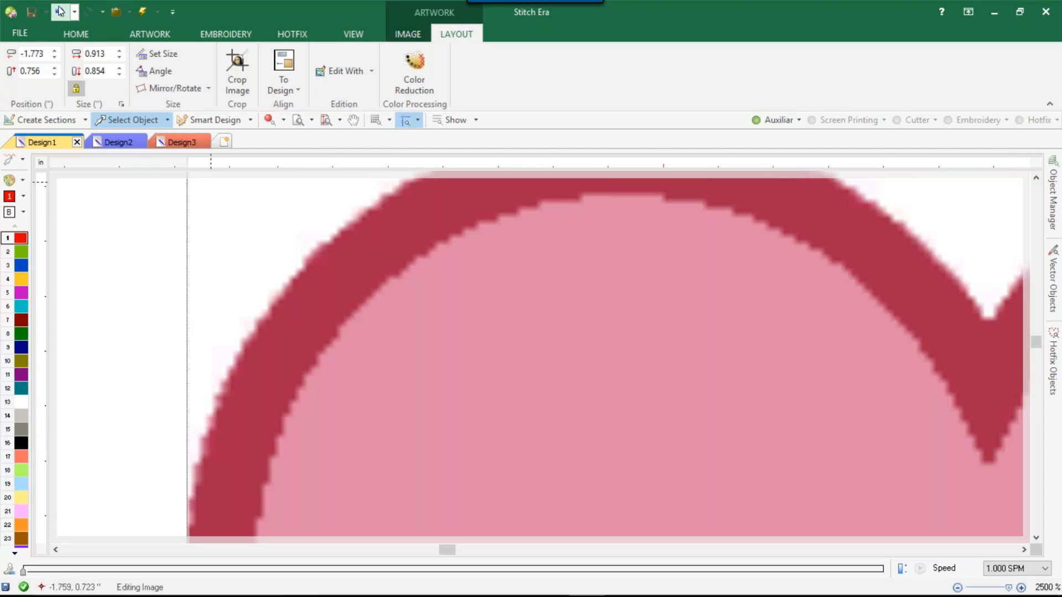
click(60, 11)
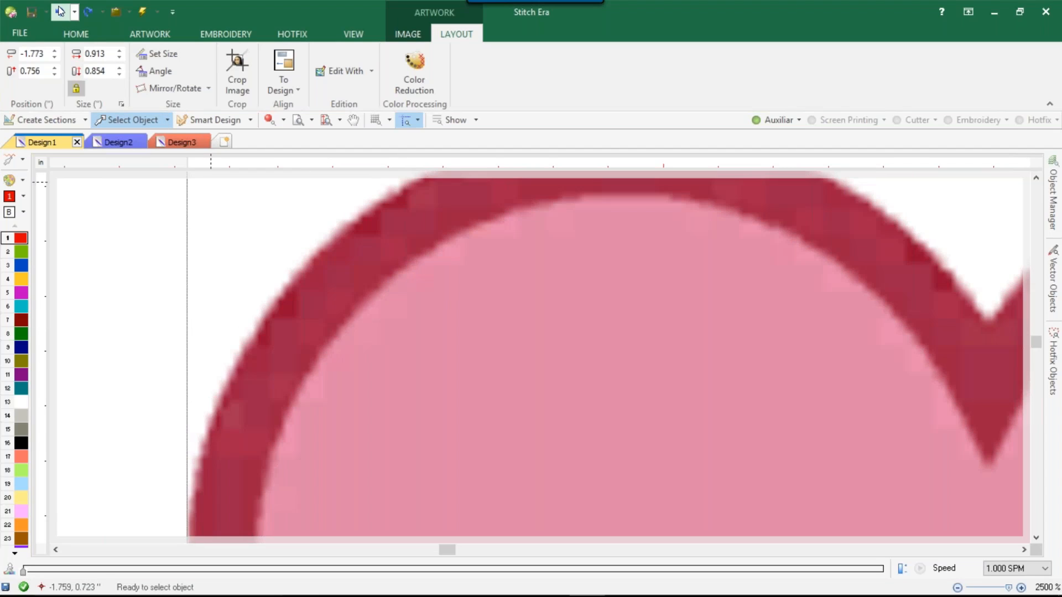
click(88, 11)
Start a uniform-fill Hotfix area, trace the color-reduced pink heart with Auto Complete, and check how the trace follows the inner notch
scroll(400, 295, down, 5)
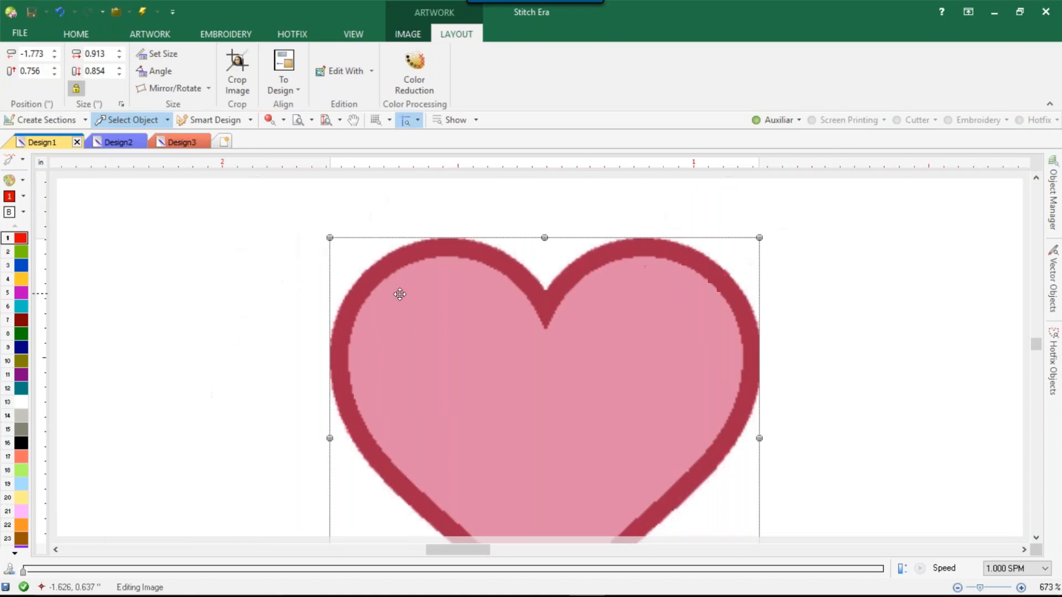
scroll(399, 294, down, 1)
click(283, 35)
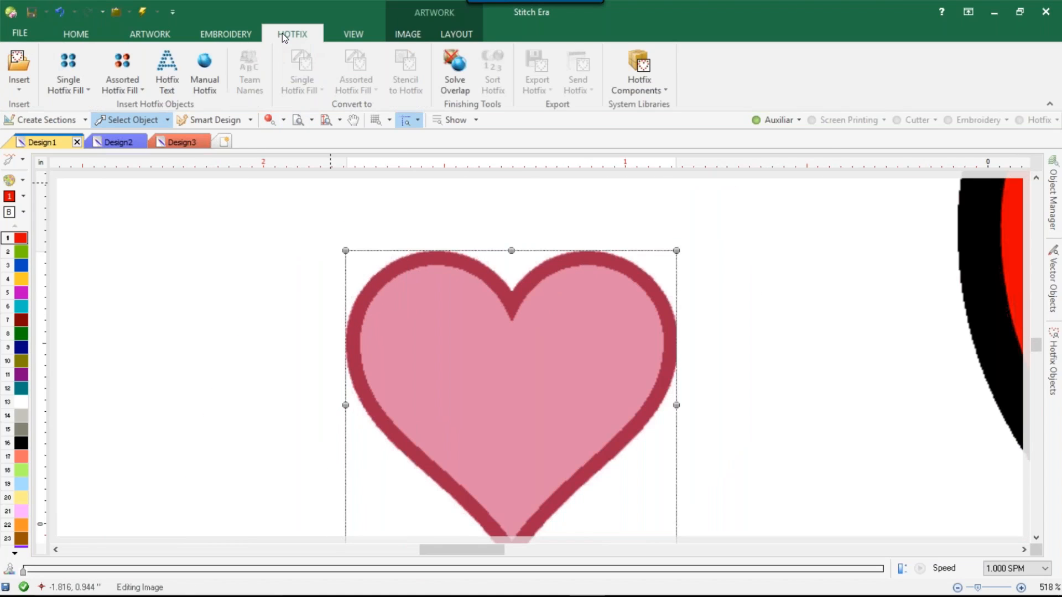
click(76, 51)
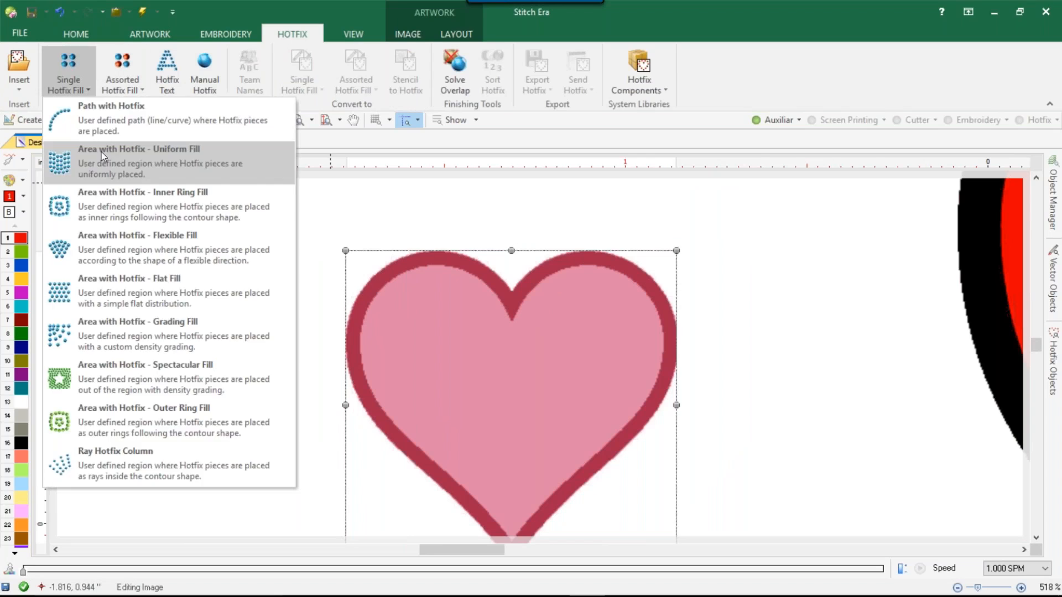
click(101, 152)
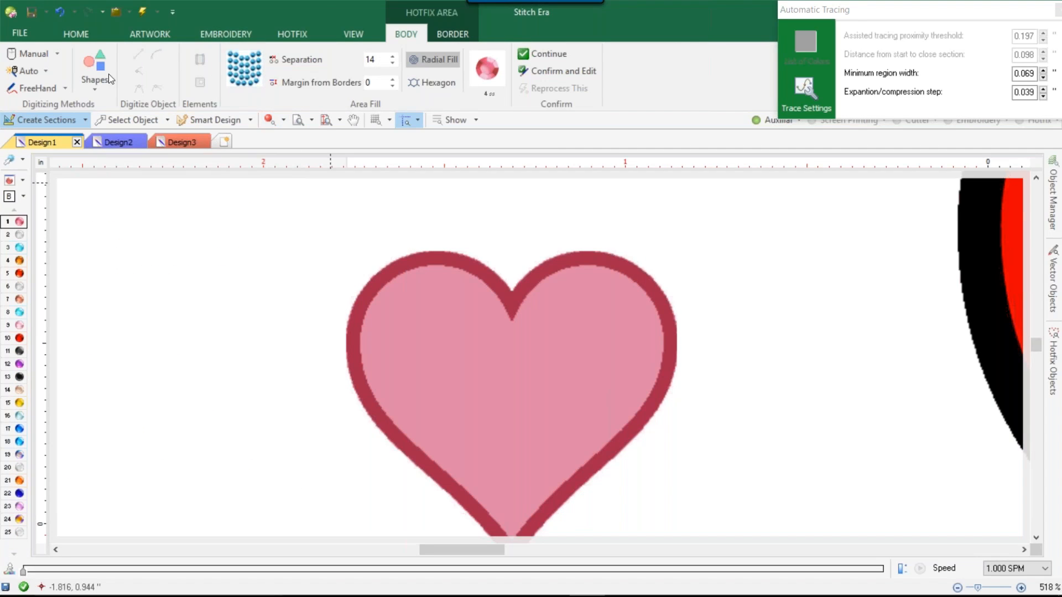
click(15, 72)
click(58, 107)
click(519, 292)
scroll(511, 310, up, 5)
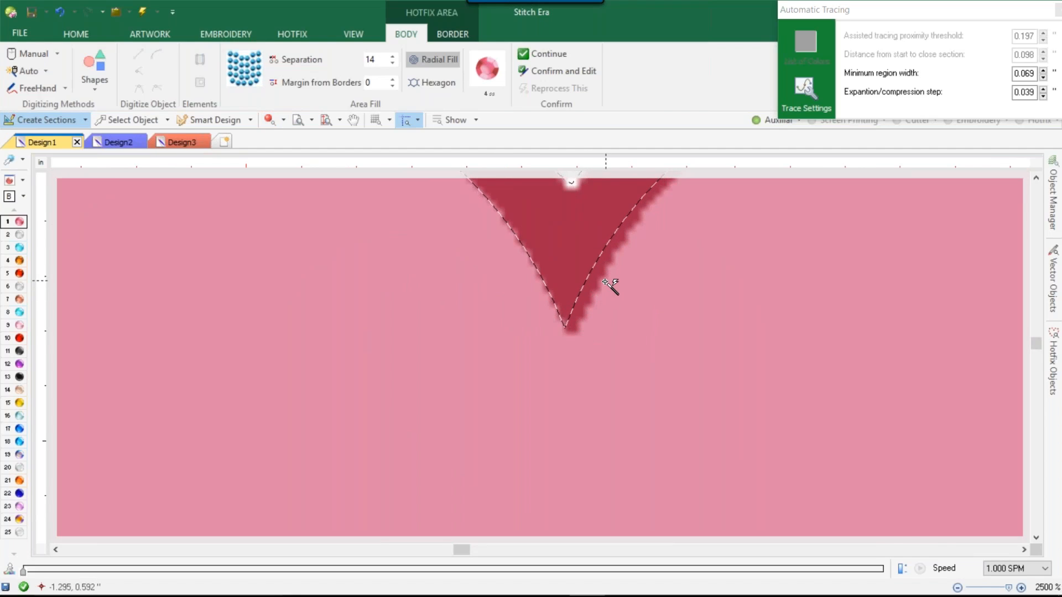
scroll(609, 291, down, 5)
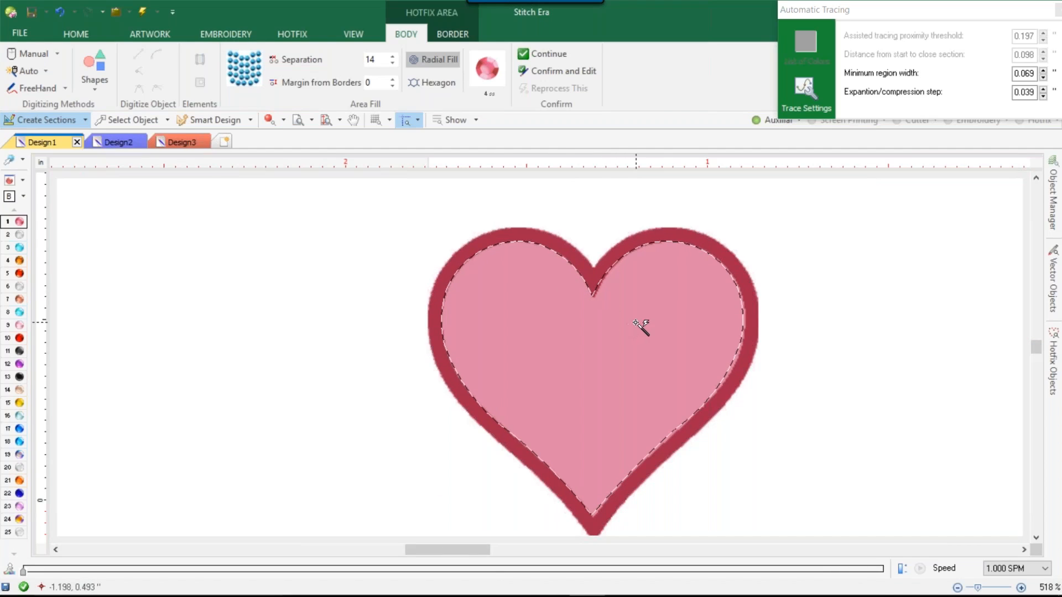
scroll(634, 330, up, 1)
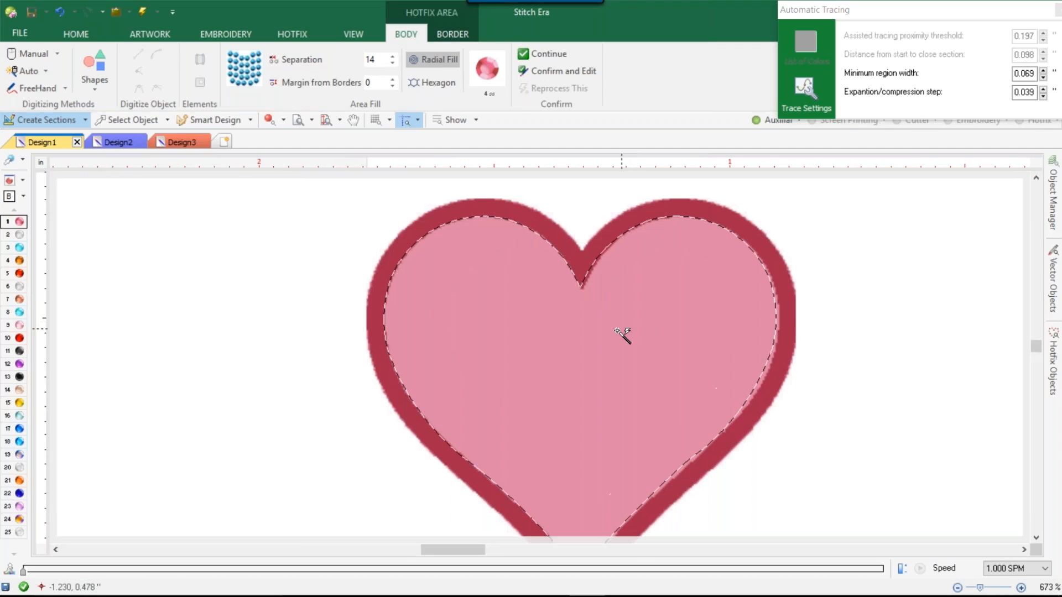
Undo the pink heart's color reduction, trace the unfiltered heart as a uniform-fill Hotfix area, and check the trace at its lower tip
click(60, 12)
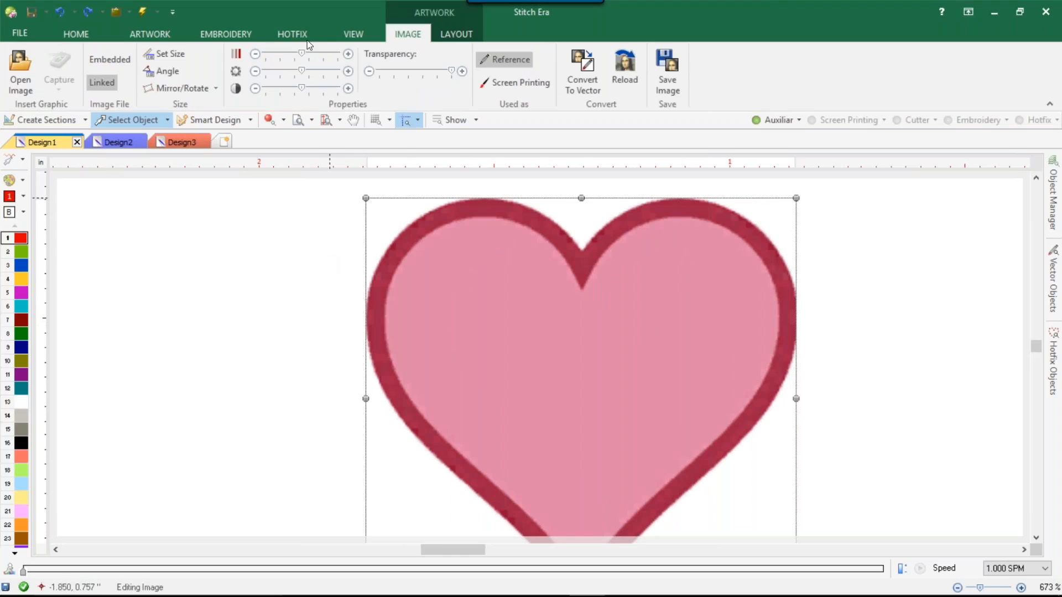
click(293, 35)
click(87, 90)
click(64, 164)
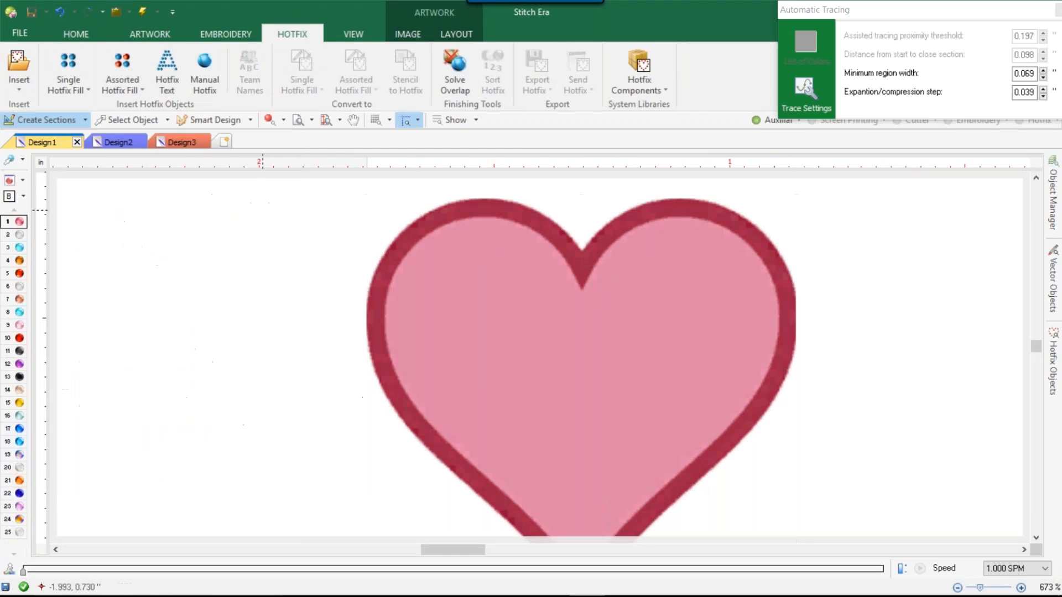
click(487, 294)
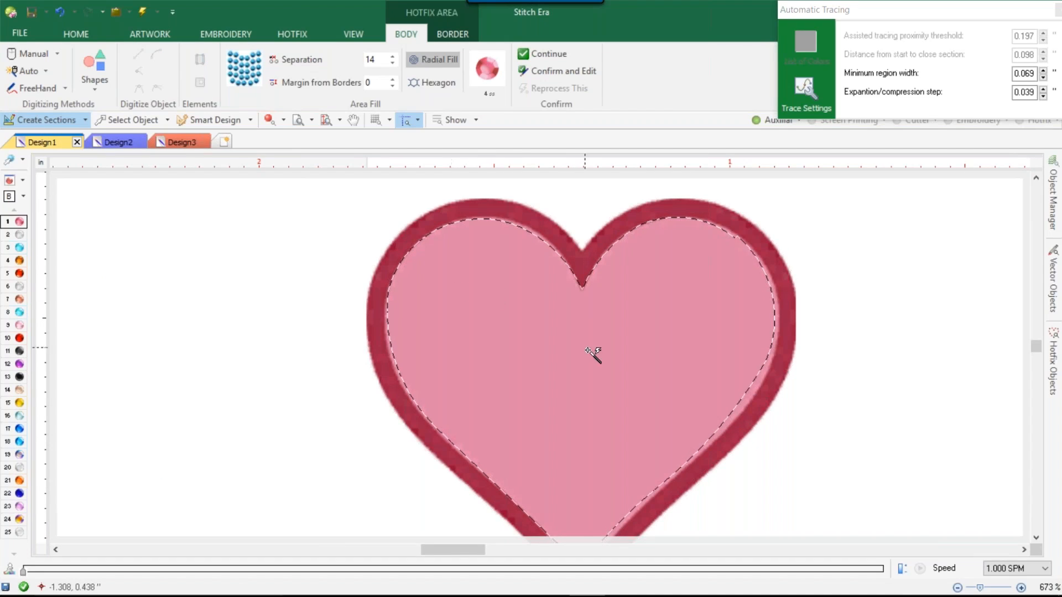
scroll(606, 426, down, 4)
scroll(609, 503, up, 8)
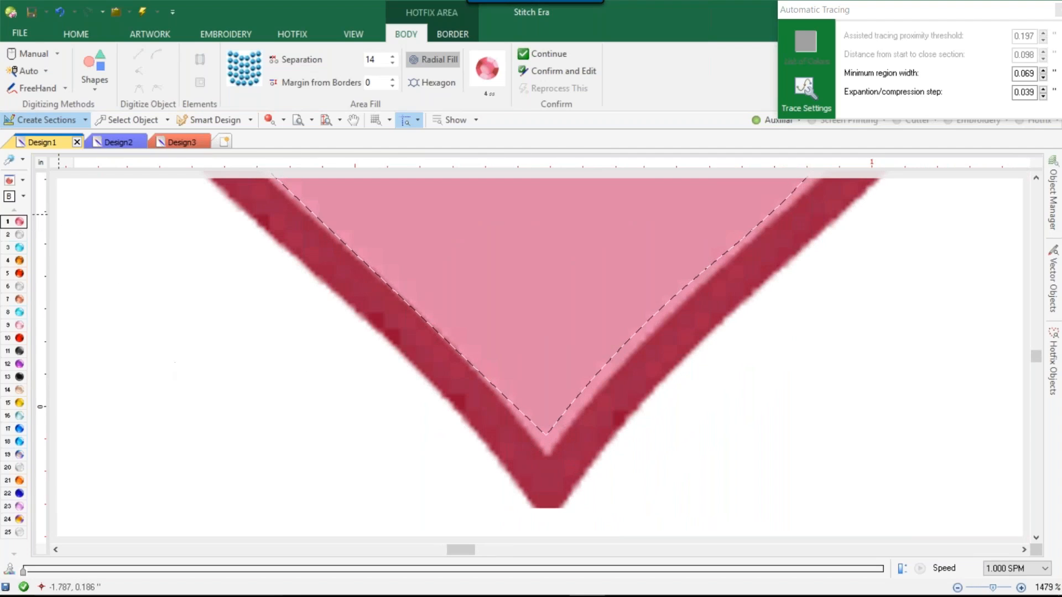
click(114, 120)
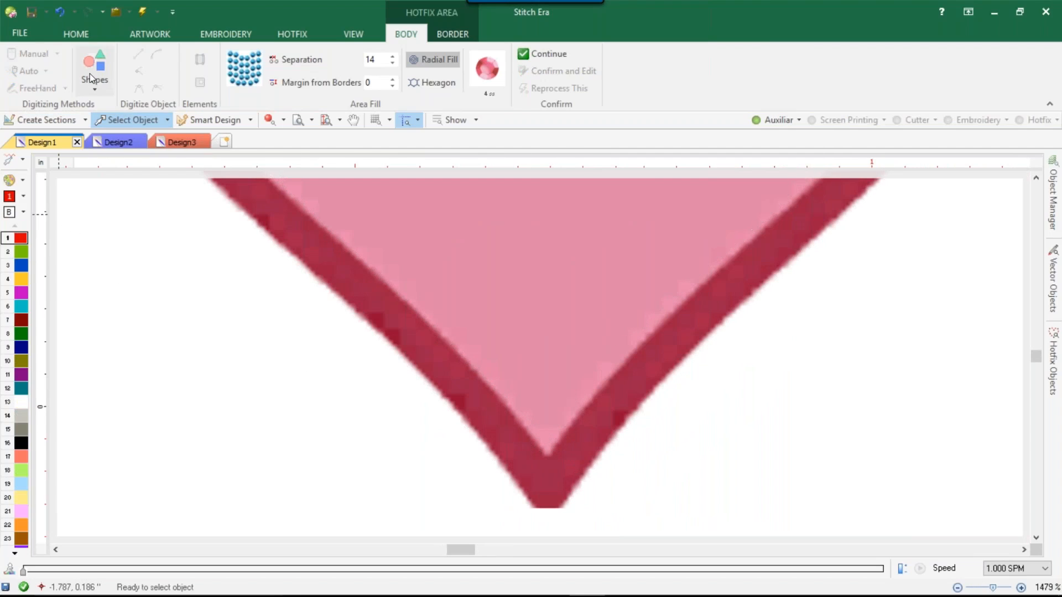
Select the pink heart image and filter it down to 3 colors with Color Reduction
click(59, 12)
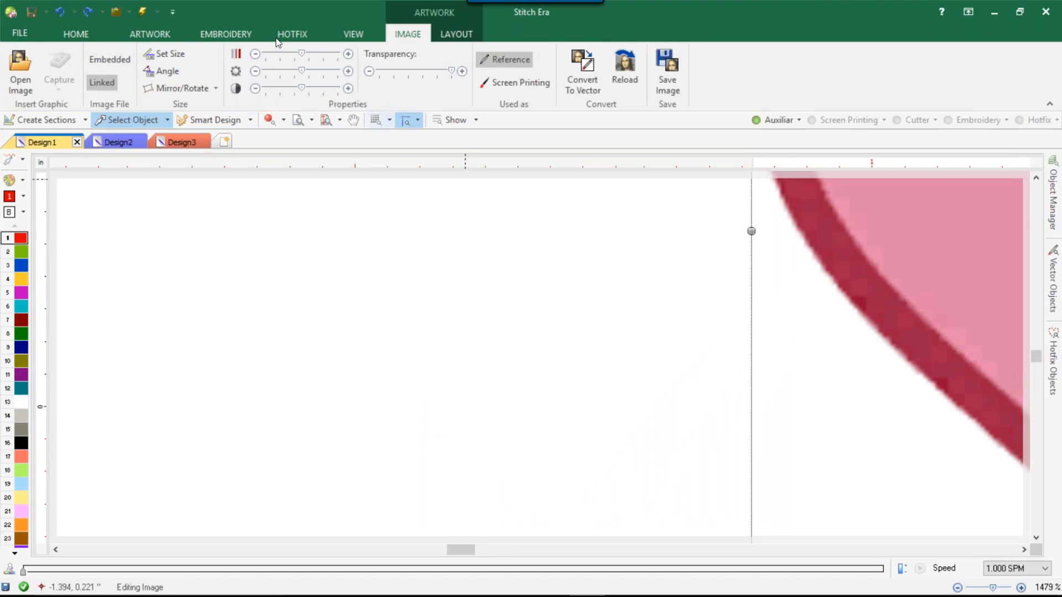
click(90, 12)
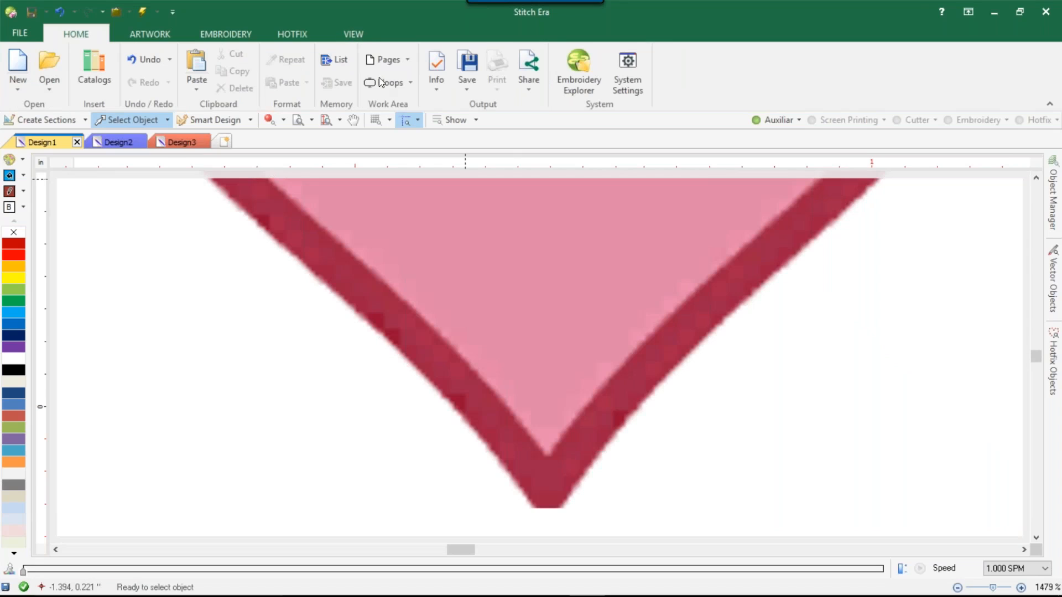
click(442, 214)
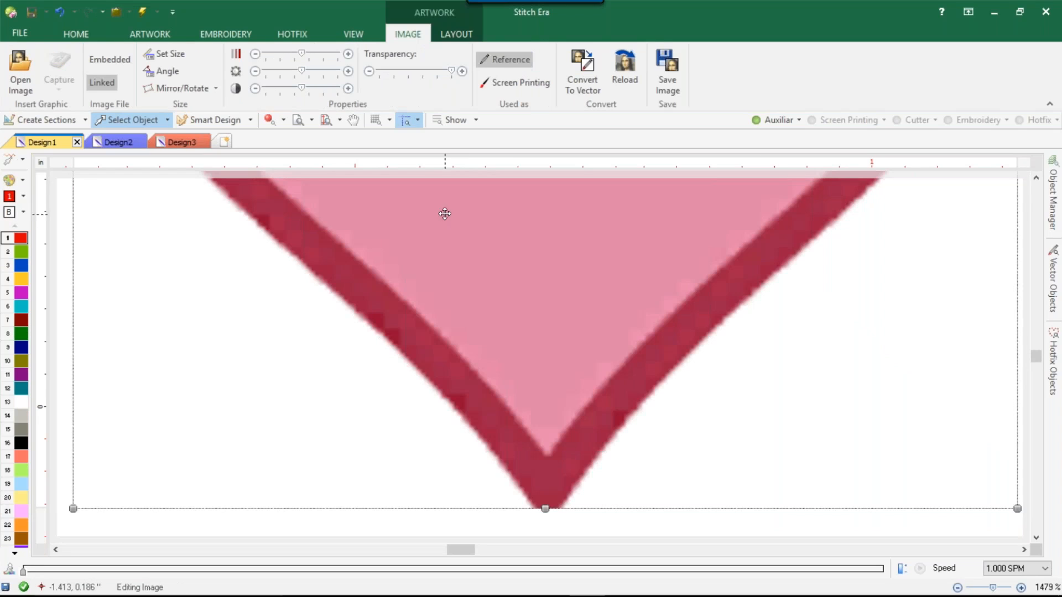
click(443, 35)
click(415, 61)
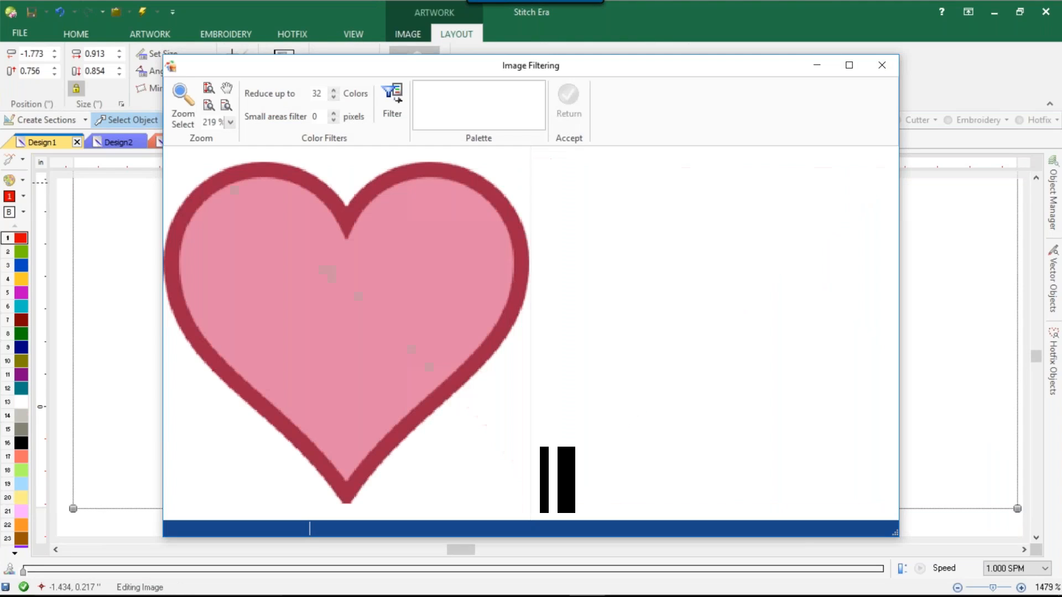
text(3)
click(392, 94)
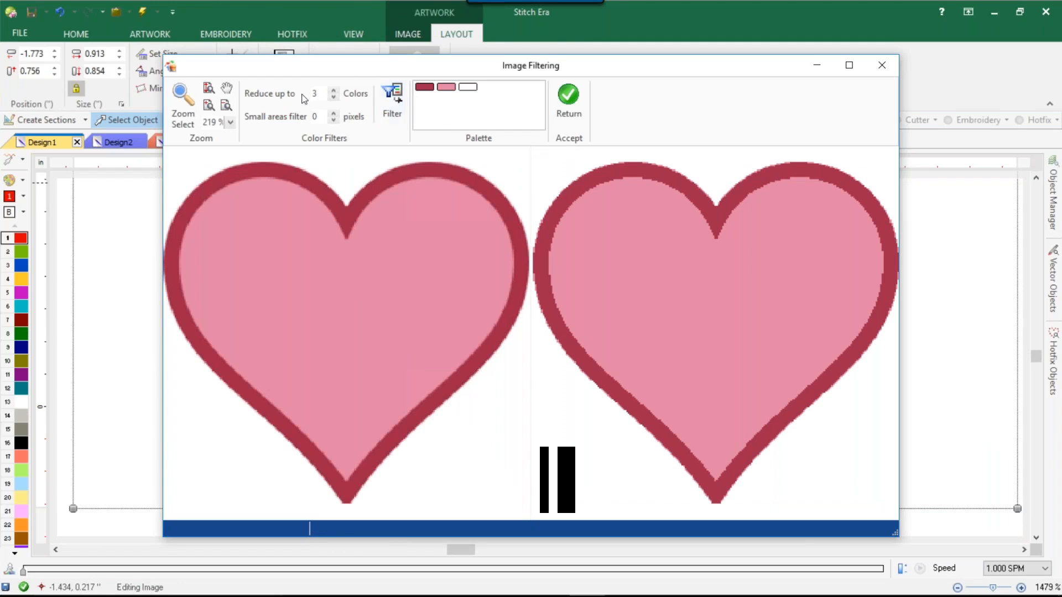
Preview the pink heart reduced to 2 colors, set the reduction back to 3, and apply the filtered result to the design
double_click(314, 99)
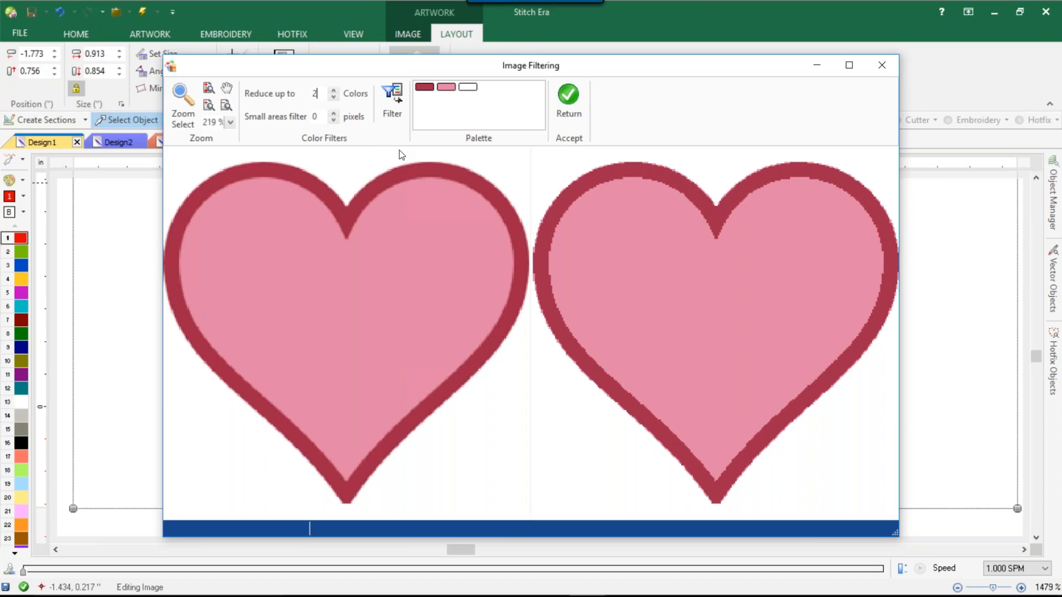
key(Return)
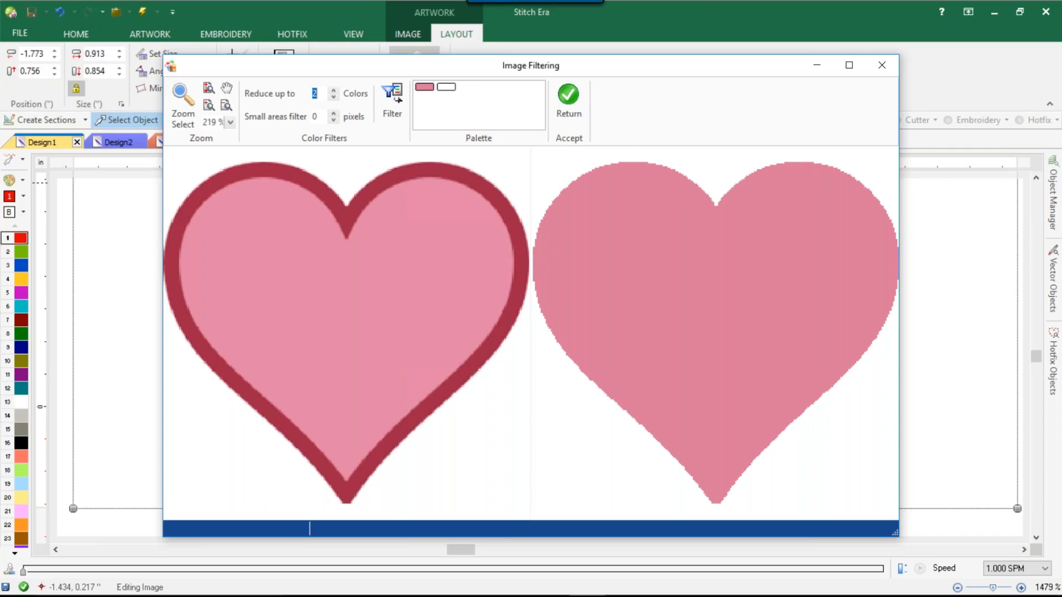
key(Return)
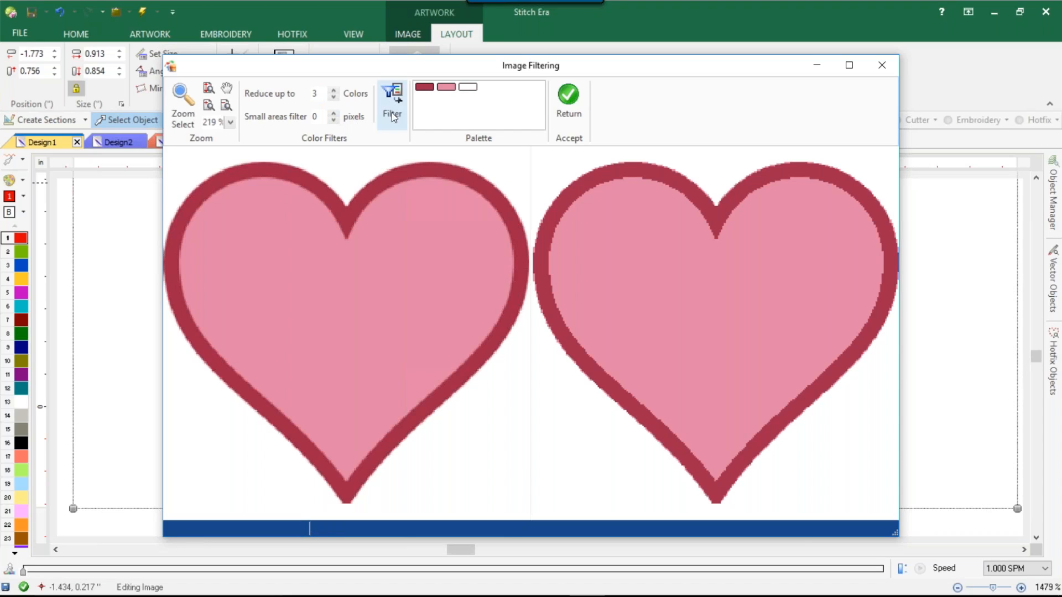
click(577, 97)
Start a uniform-fill Hotfix area, trace the color-reduced pink heart's inner region automatically, and check how the outline follows its edges
click(282, 34)
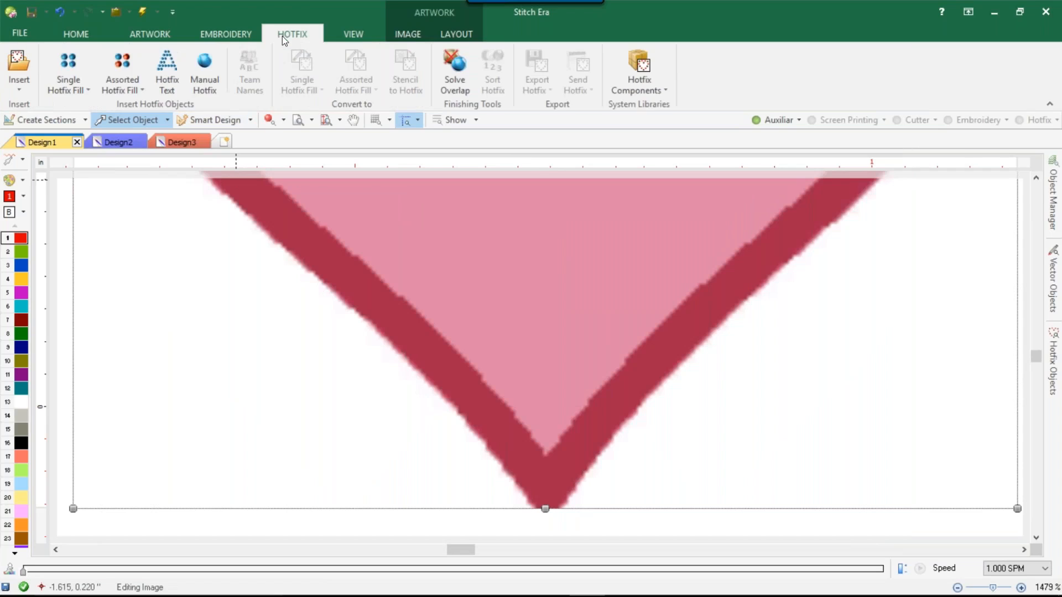
click(66, 69)
click(122, 152)
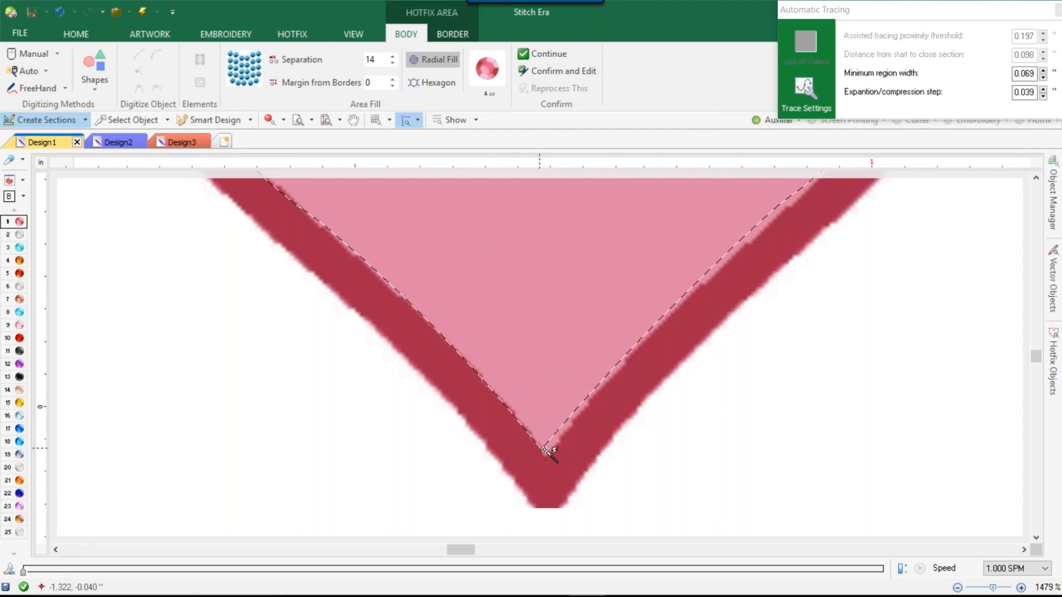
scroll(581, 409, down, 3)
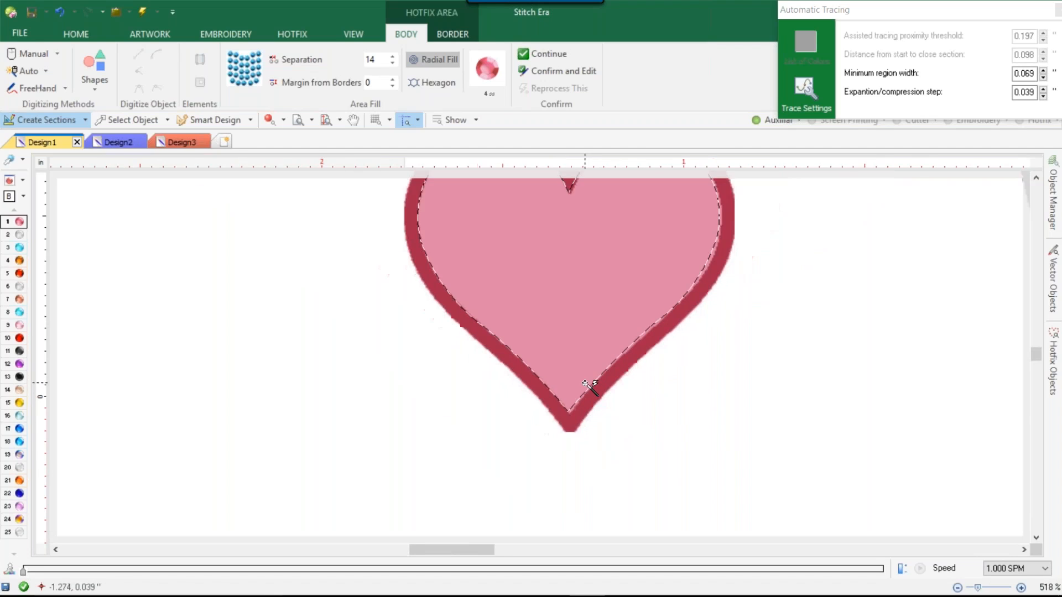
click(592, 281)
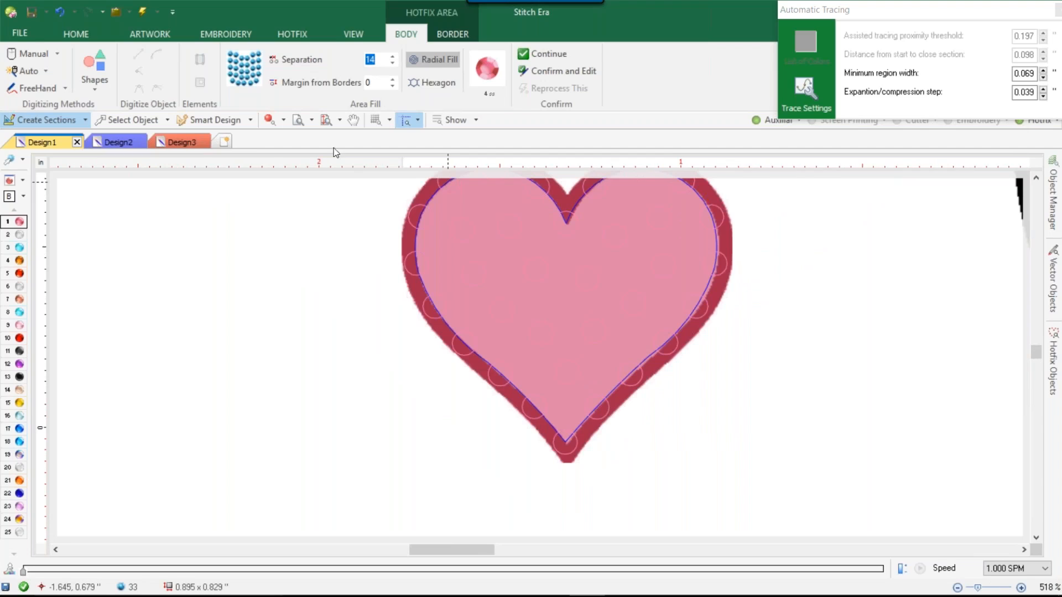
scroll(356, 266, down, 2)
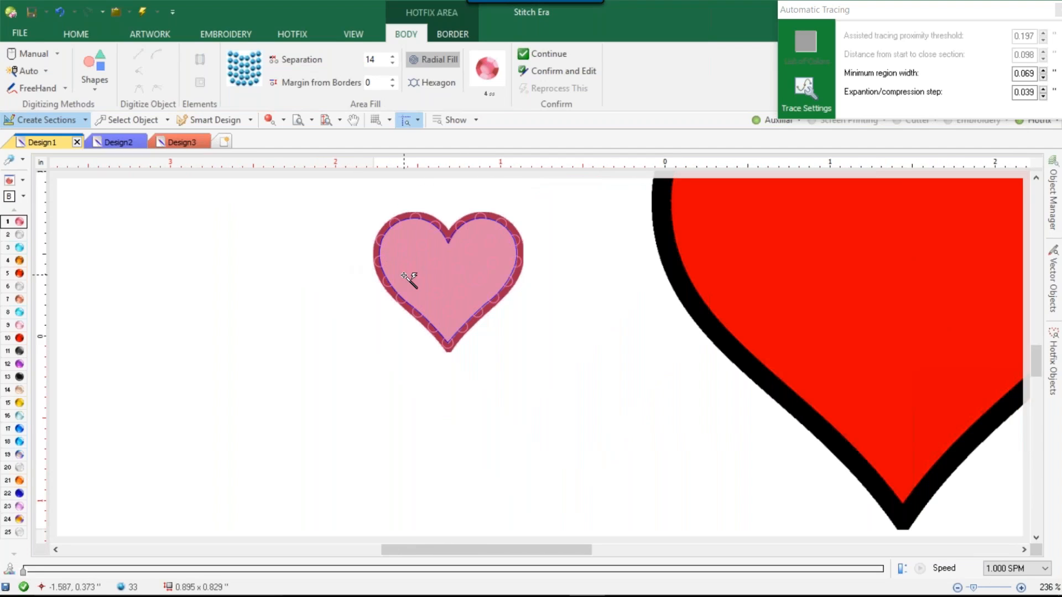
scroll(686, 294, down, 3)
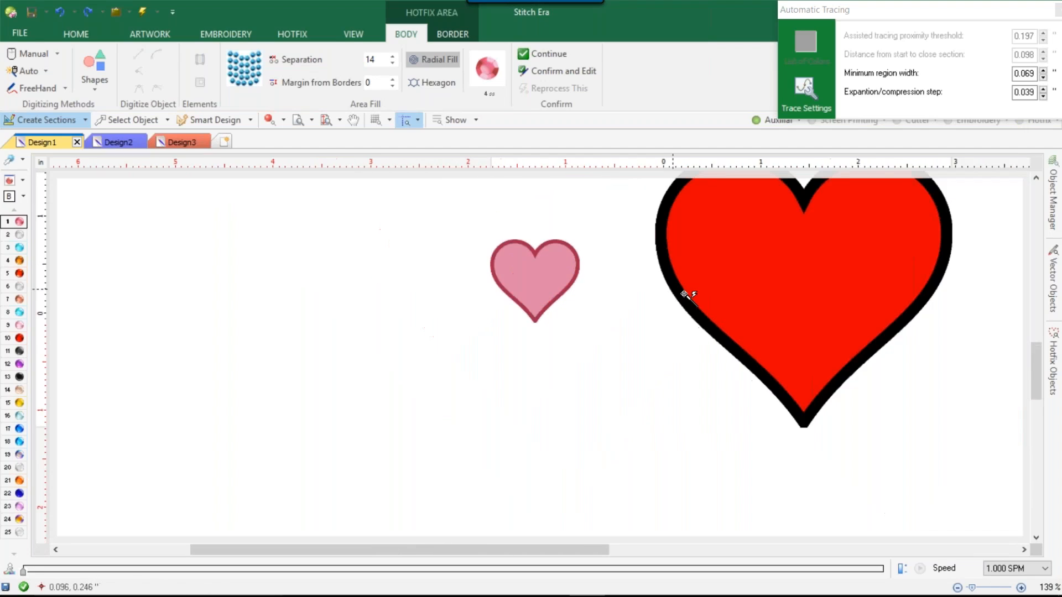
Examine the automatic trace preview around the red heart's inner notch and leave the Hotfix area command
scroll(653, 254, up, 4)
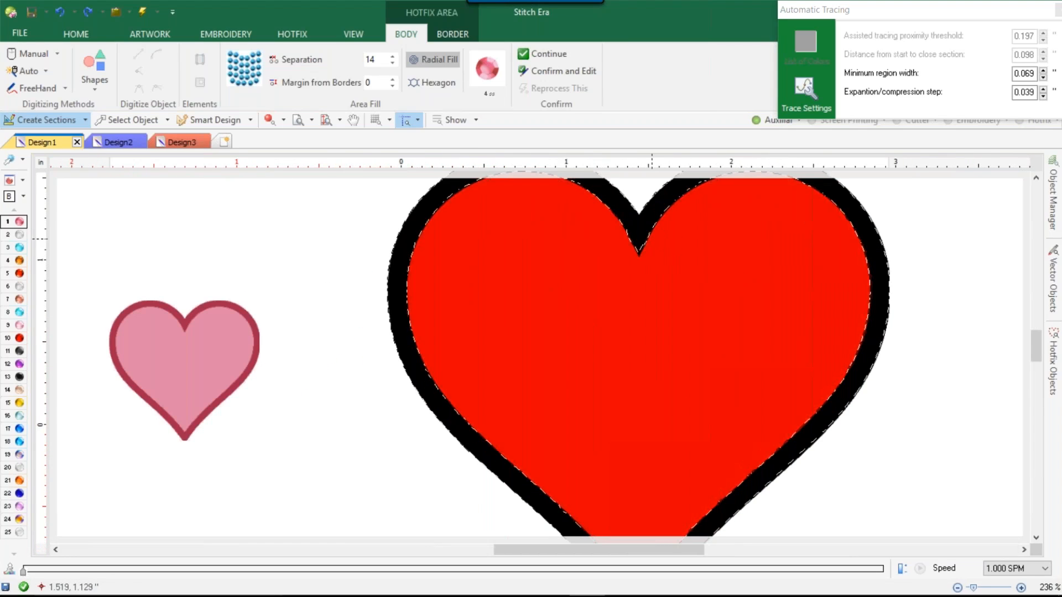
scroll(642, 238, up, 5)
scroll(641, 239, up, 1)
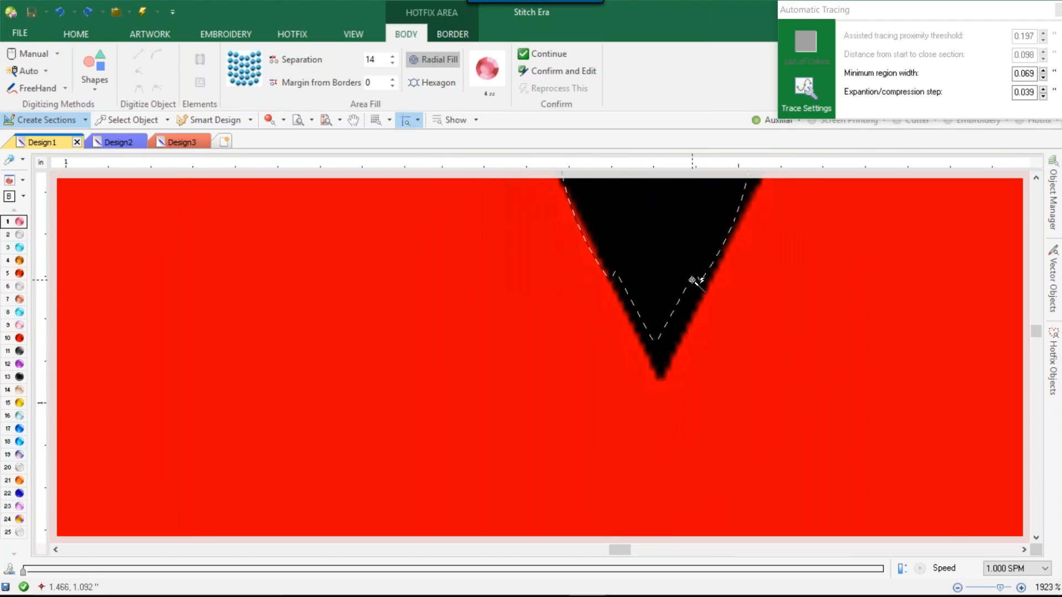
scroll(693, 280, down, 6)
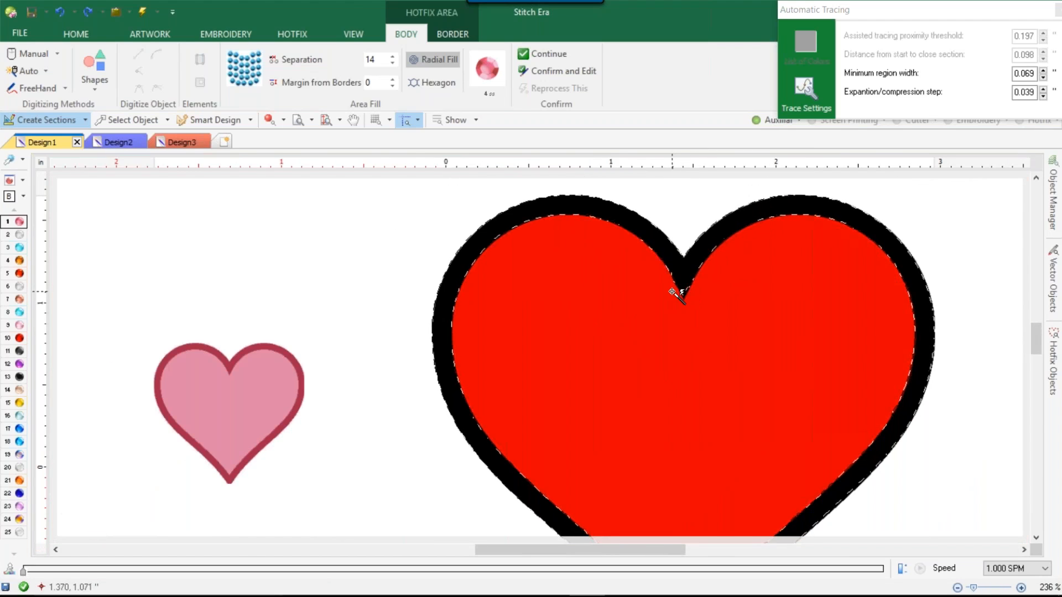
click(118, 122)
Try reducing the red heart image to 3 colors with Color Reduction, and undo the filtered result
click(522, 249)
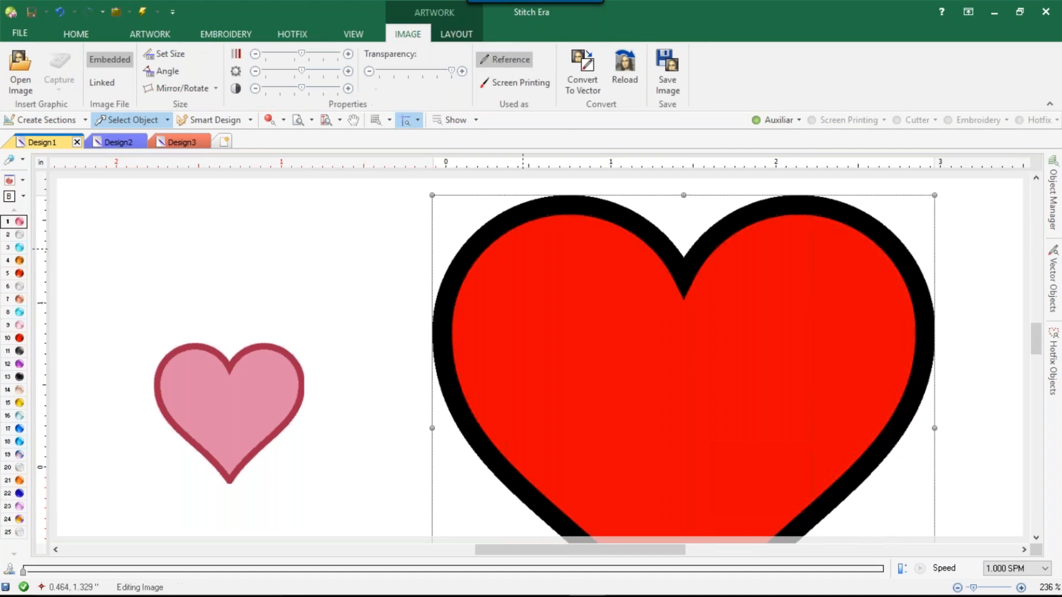
click(458, 31)
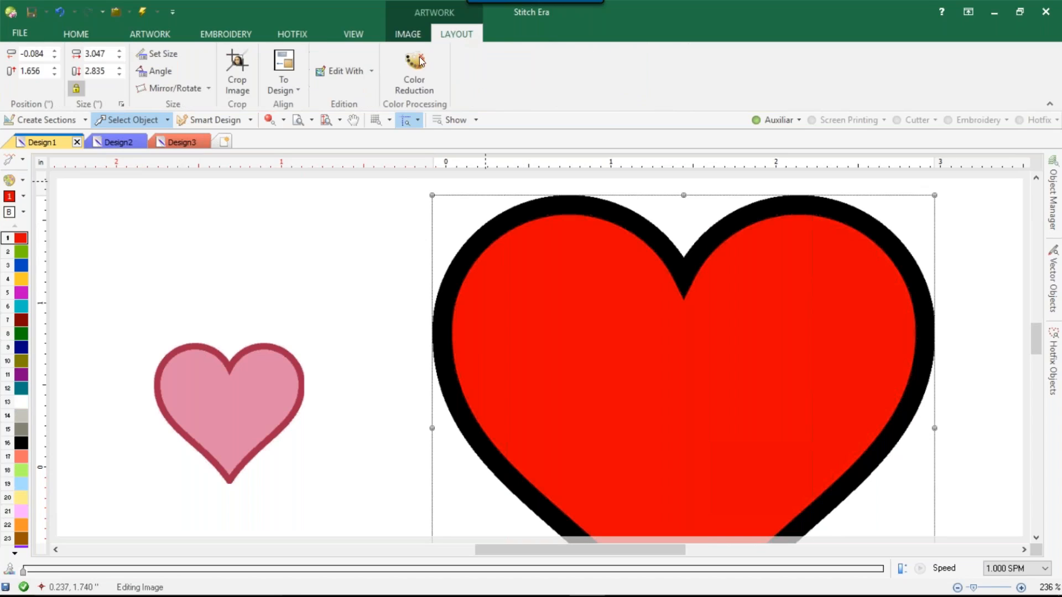
click(415, 72)
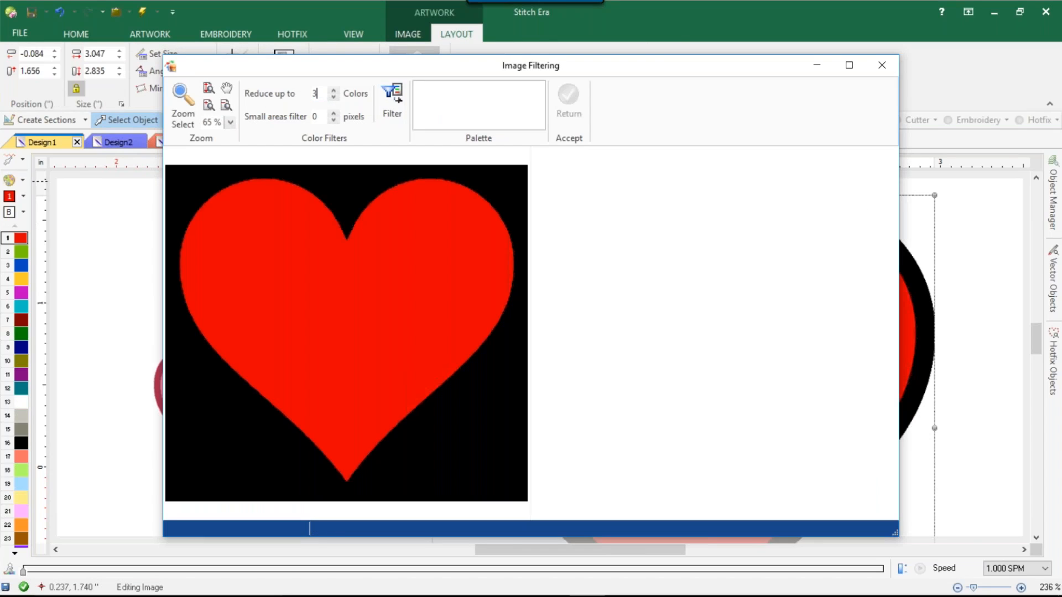
click(396, 101)
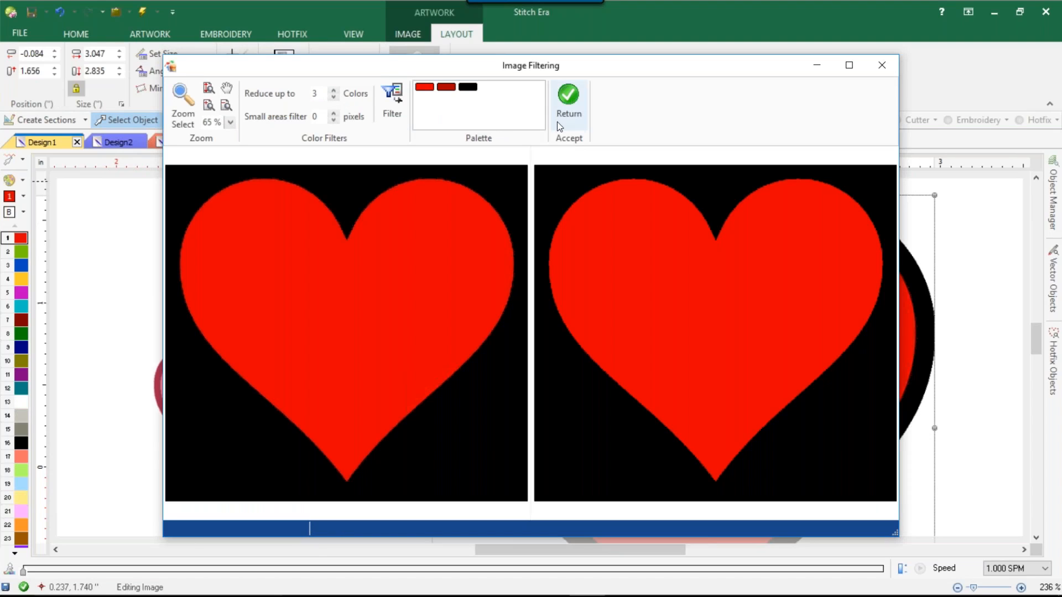
click(569, 111)
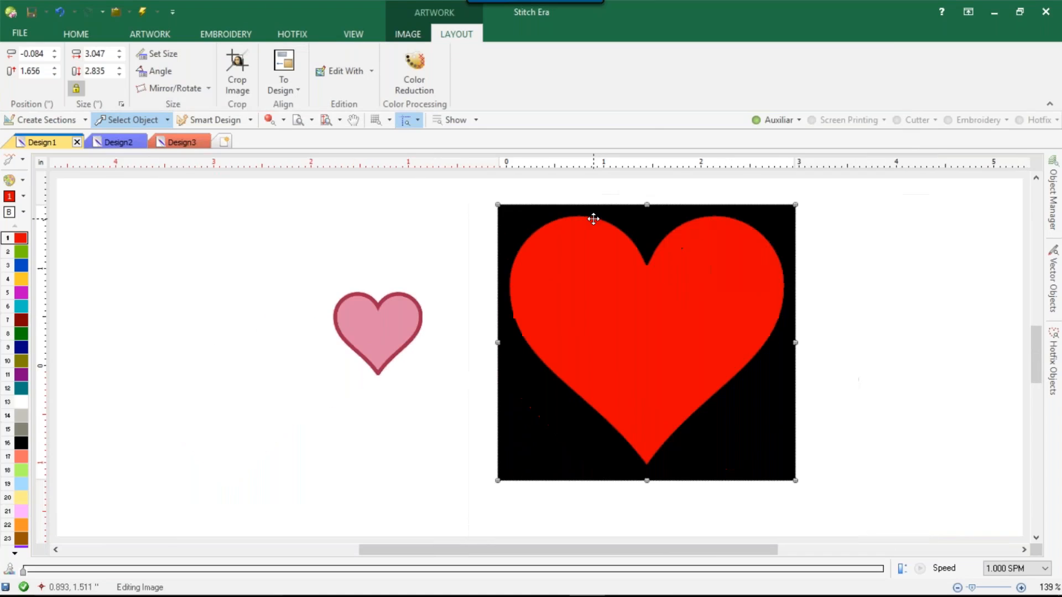
click(626, 216)
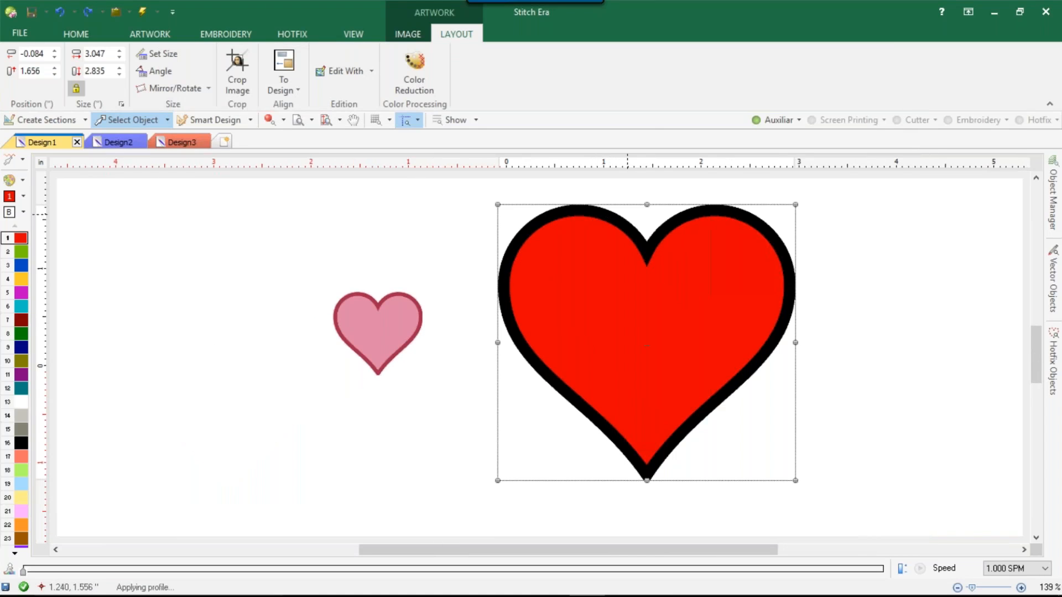
click(540, 220)
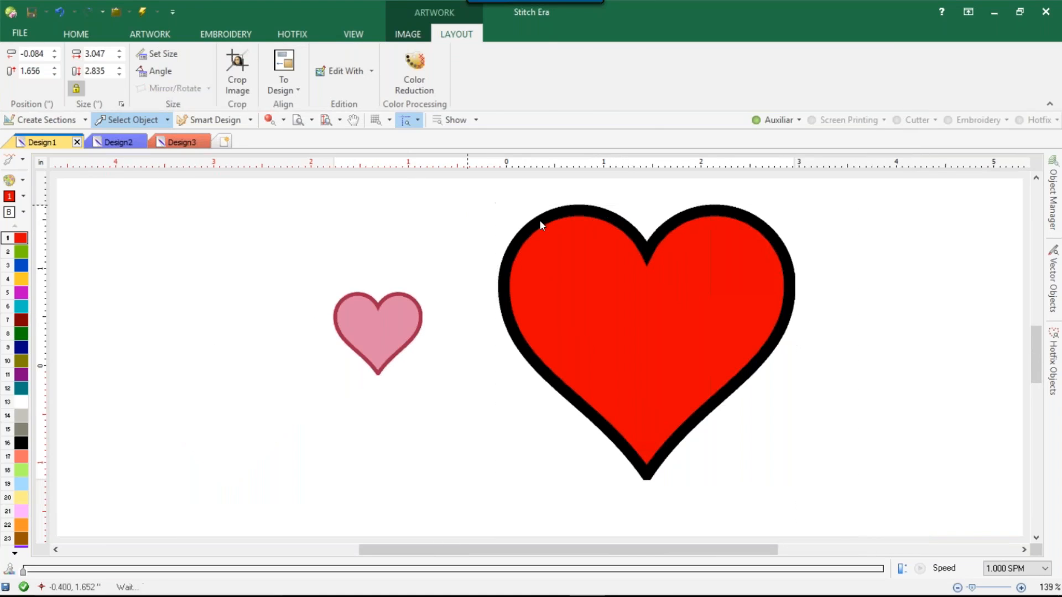
Reopen Color Reduction for the red heart to examine how its background is displayed, and close it without filtering
scroll(549, 214, up, 3)
scroll(549, 214, up, 1)
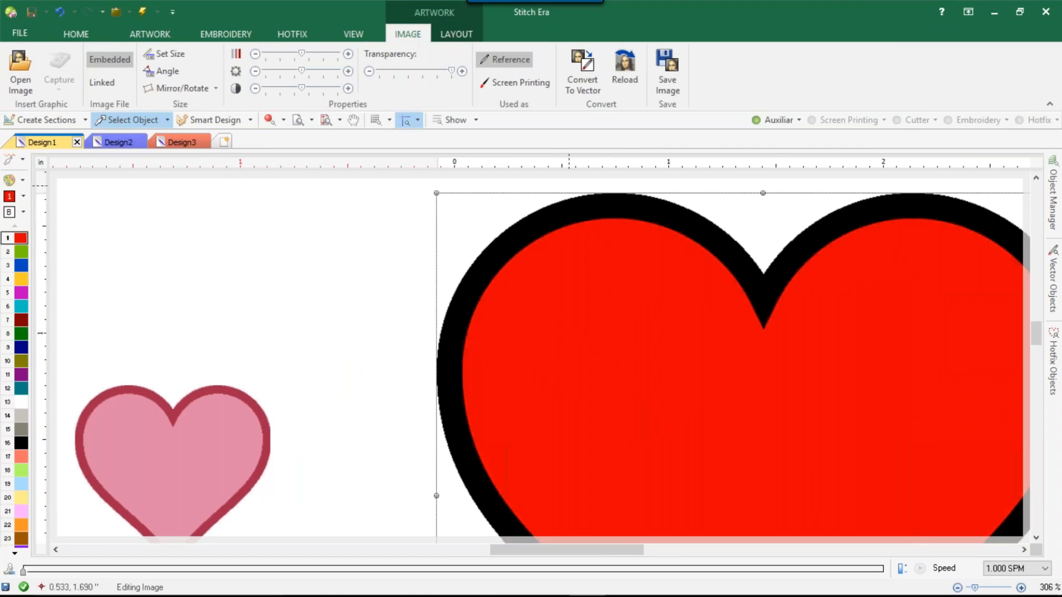
click(459, 34)
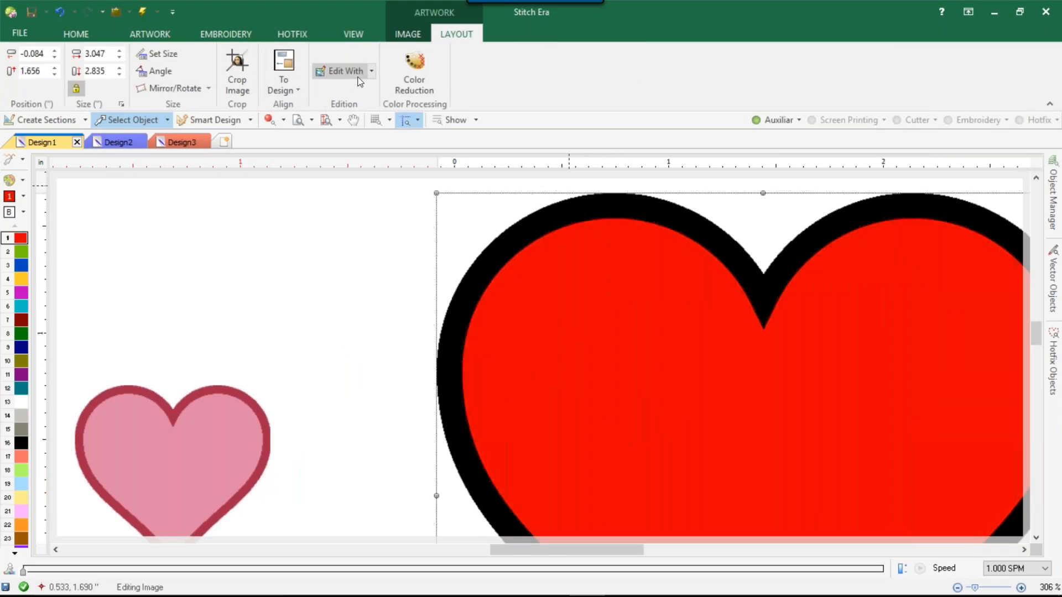
click(415, 72)
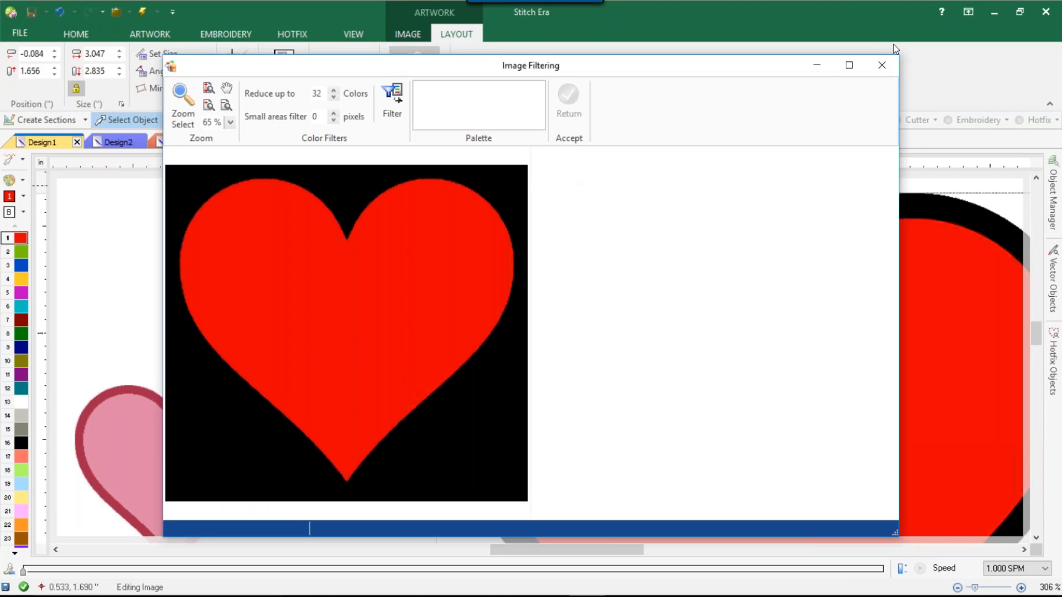
click(882, 65)
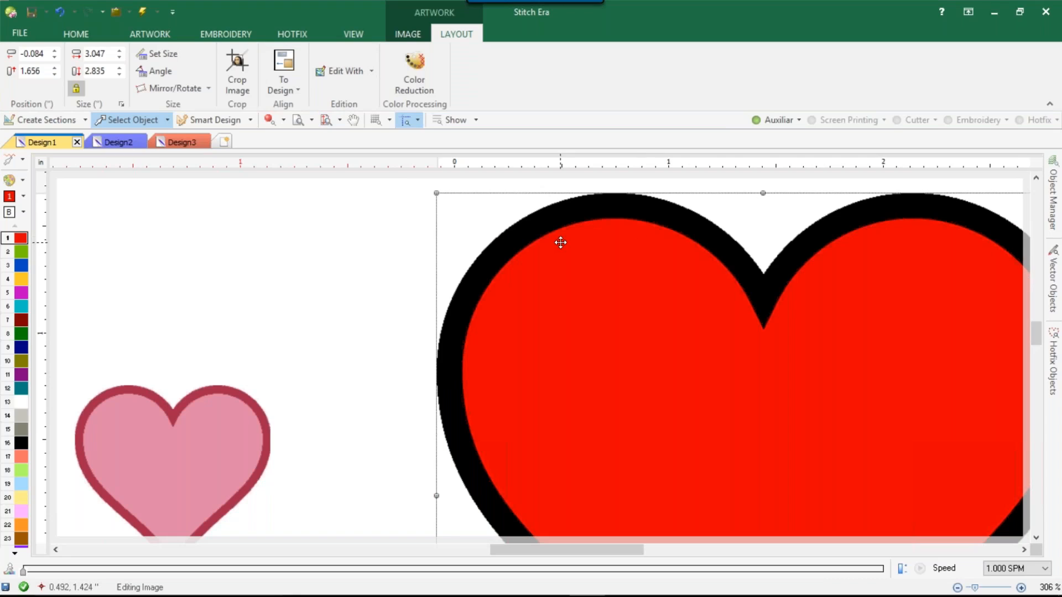
Open the red heart image in the Vectorizer and filter its colors with a reduction setting of 4
click(340, 188)
click(541, 240)
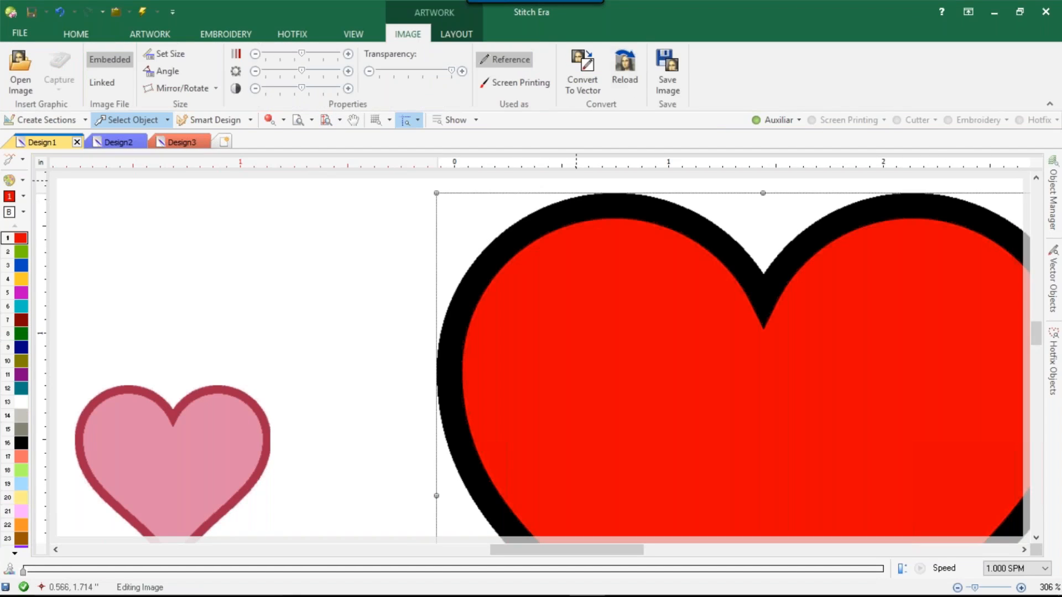
click(590, 89)
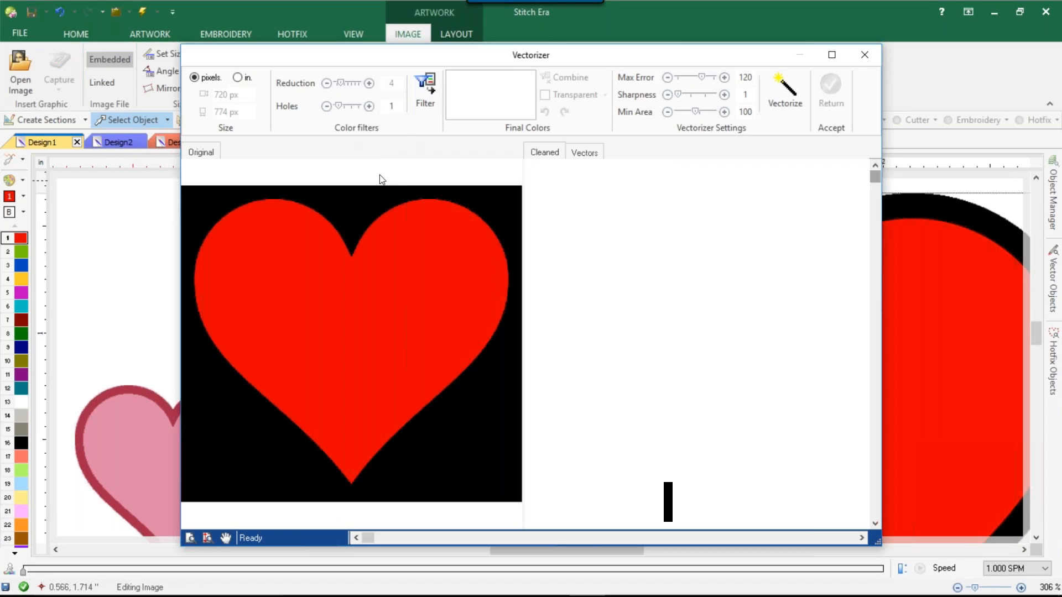
click(424, 91)
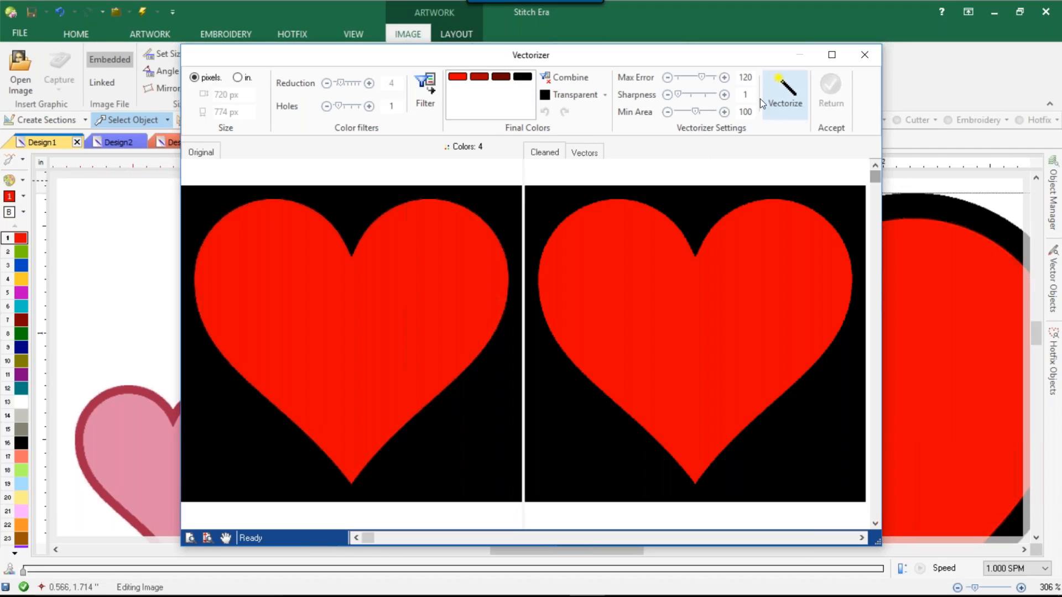
Vectorize the red heart with its red shades combined into a single color, and return the vector to the design
ctrl+click(483, 77)
ctrl+click(463, 79)
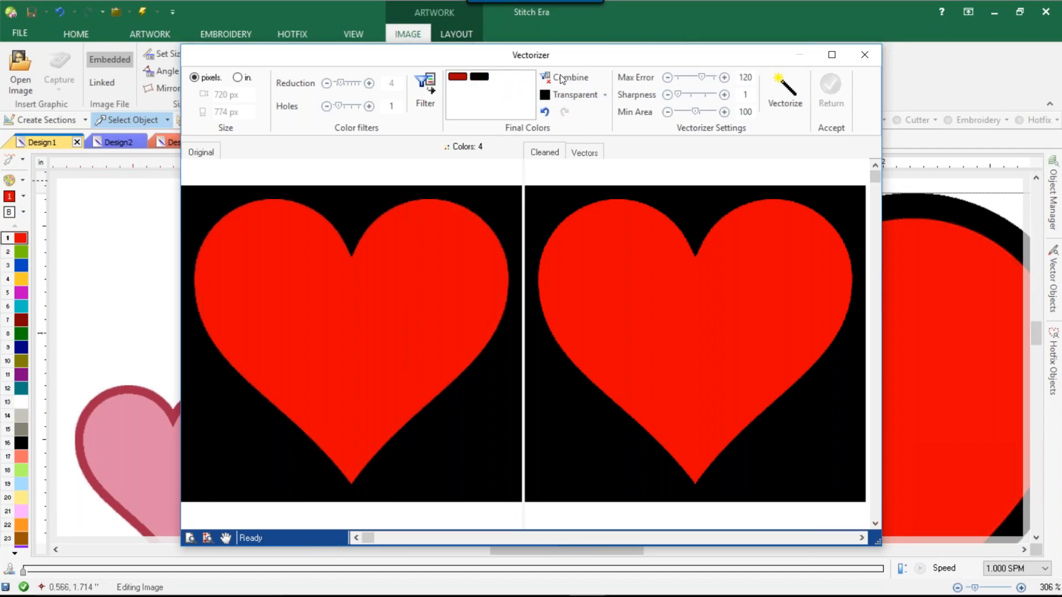
click(557, 75)
click(785, 87)
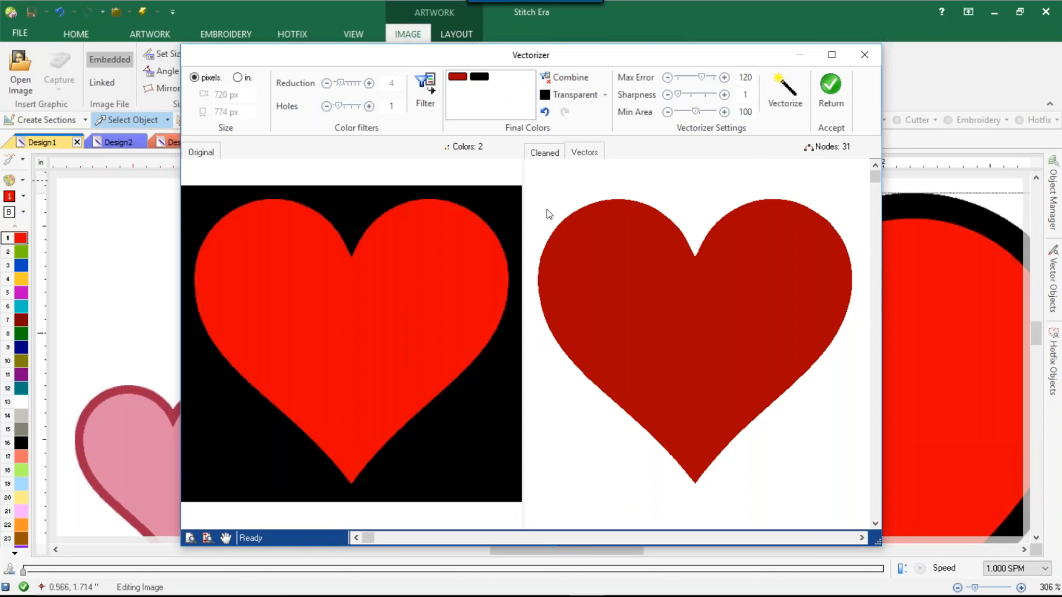
click(831, 89)
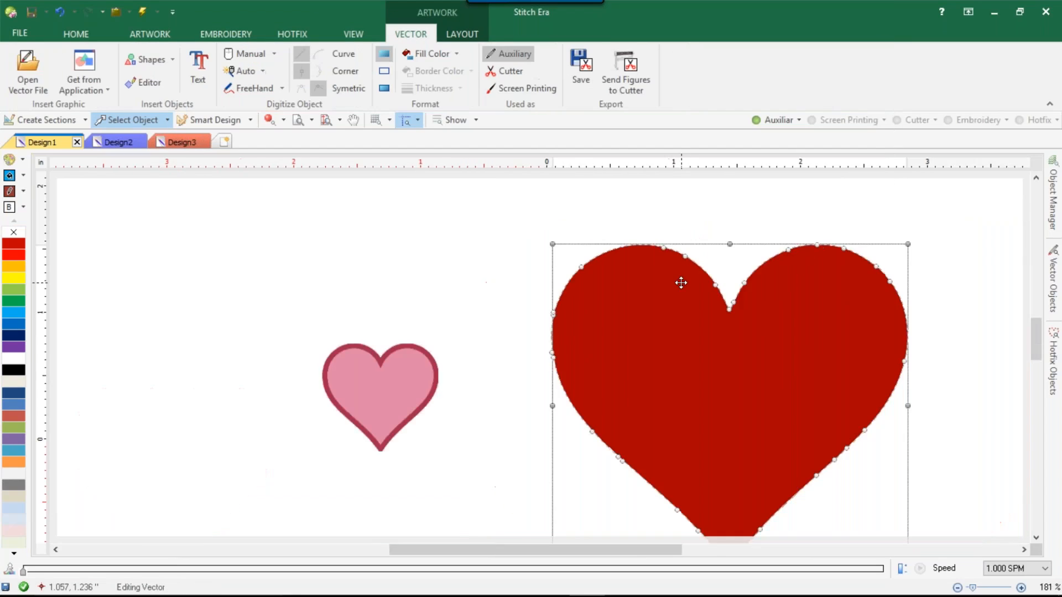
Convert the node at the tip of the red heart's notch to a corner and pull in its curve handle to straighten the edge
scroll(681, 283, down, 1)
scroll(711, 308, up, 3)
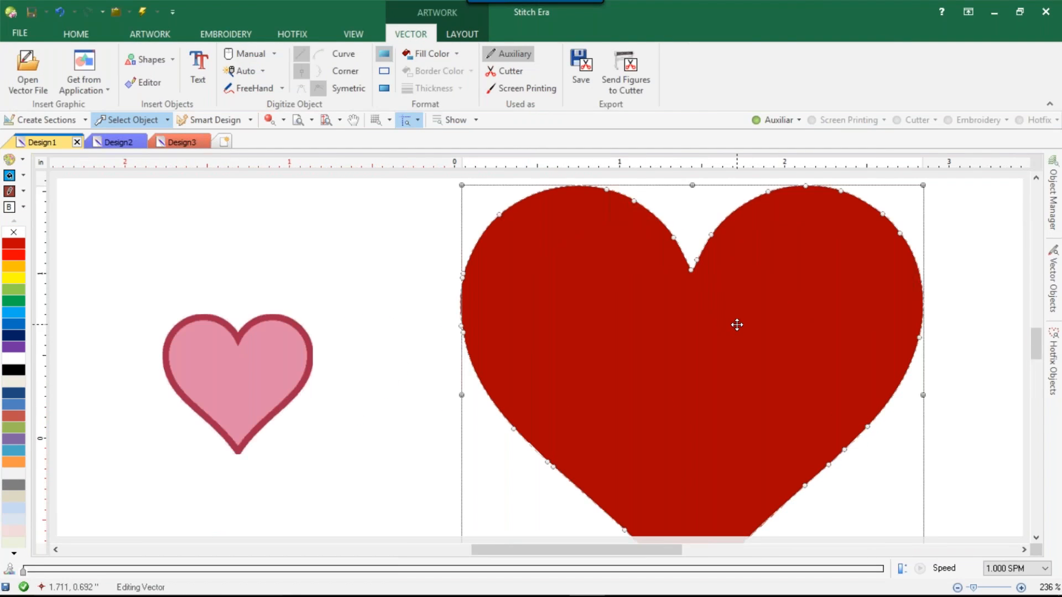
scroll(730, 298, up, 4)
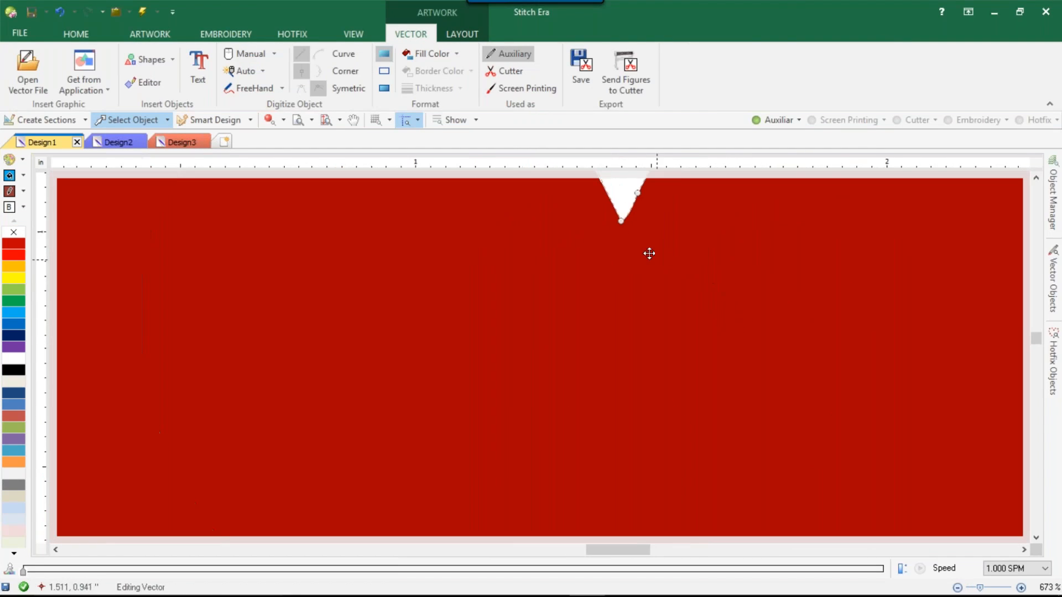
scroll(621, 239, up, 4)
scroll(657, 276, up, 1)
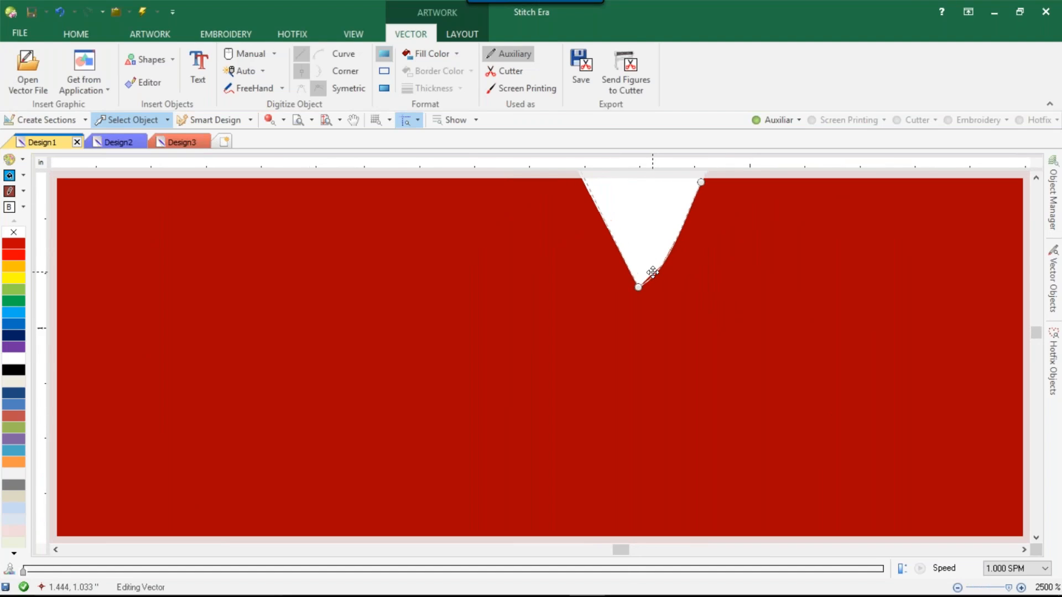
scroll(650, 298, down, 10)
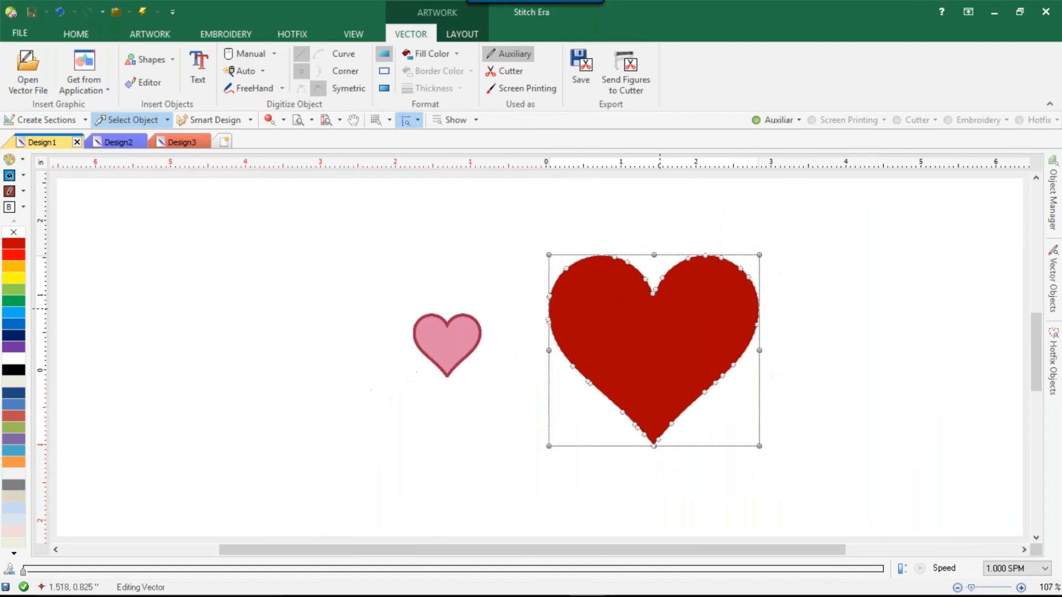
scroll(653, 253, up, 8)
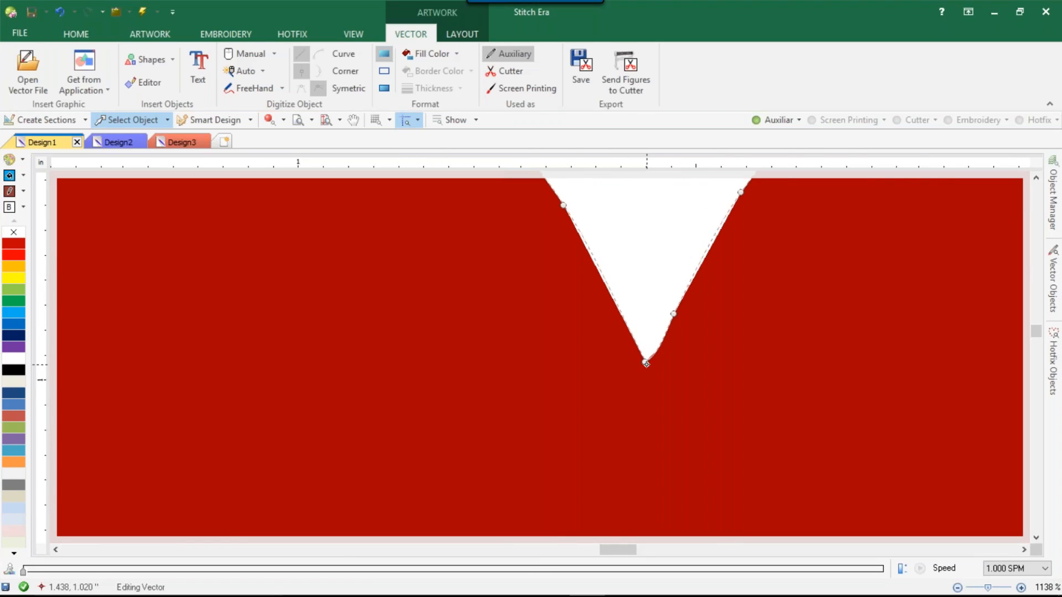
click(645, 364)
scroll(651, 357, up, 3)
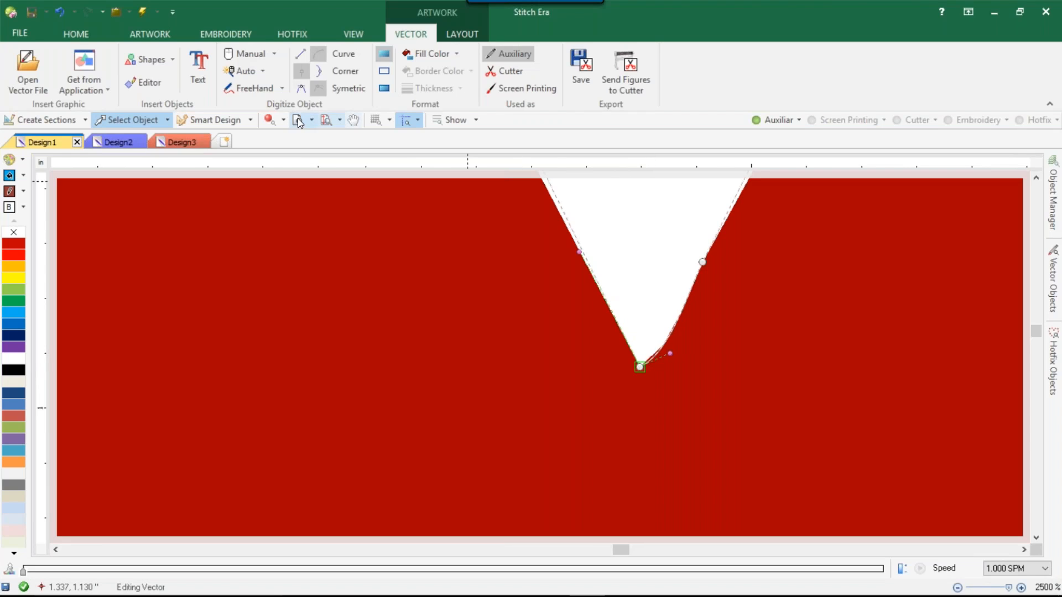
click(318, 71)
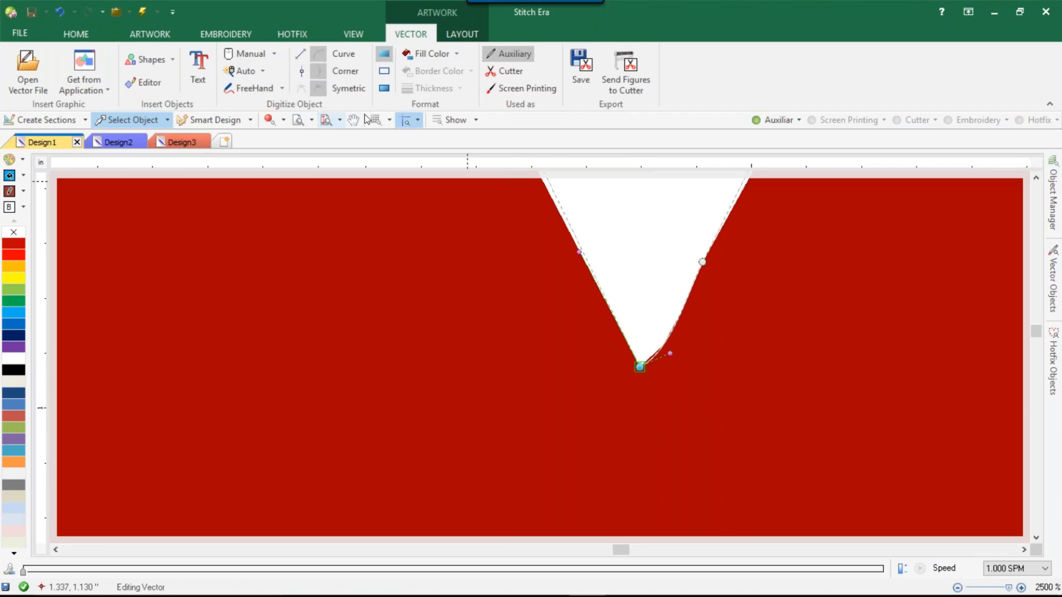
drag(671, 354, 641, 377)
scroll(660, 374, down, 8)
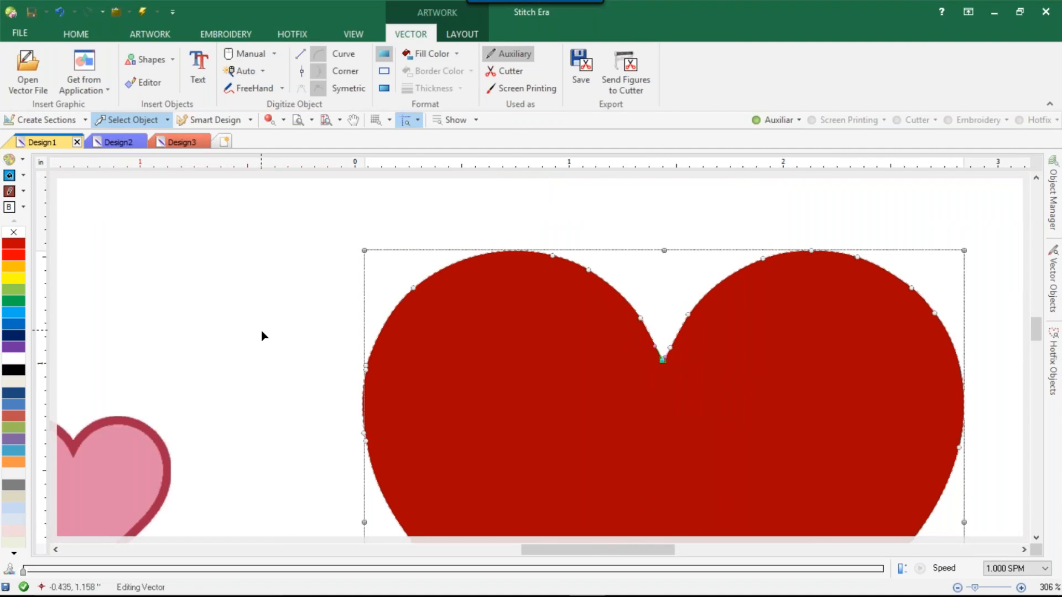
Deselect the red heart and move the pink heart image slightly upward and closer to the red heart
click(261, 332)
scroll(314, 361, down, 6)
scroll(502, 364, up, 5)
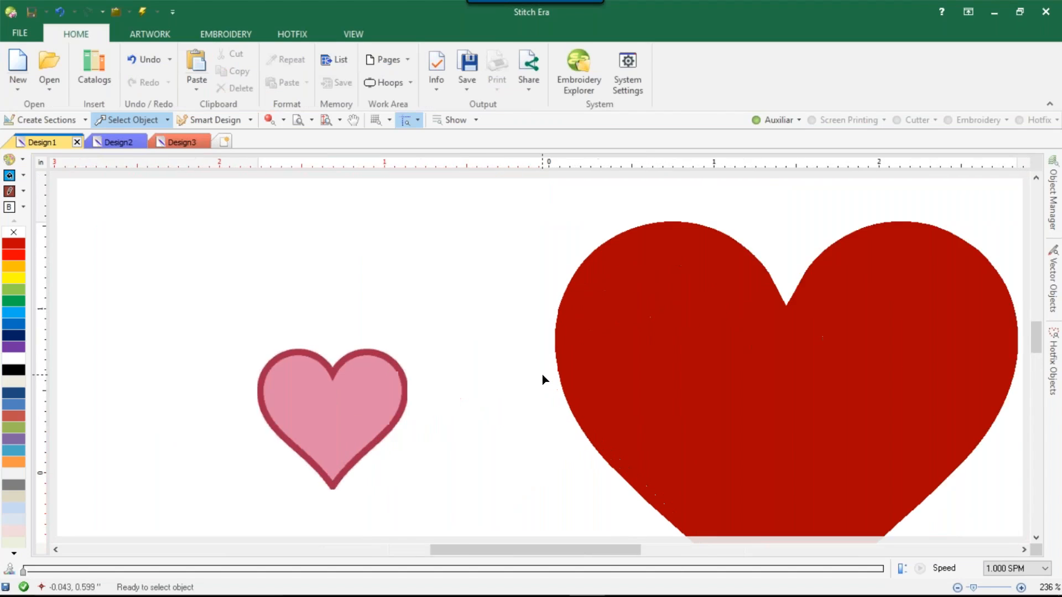
scroll(542, 374, up, 1)
click(305, 403)
drag(306, 403, 382, 335)
click(462, 280)
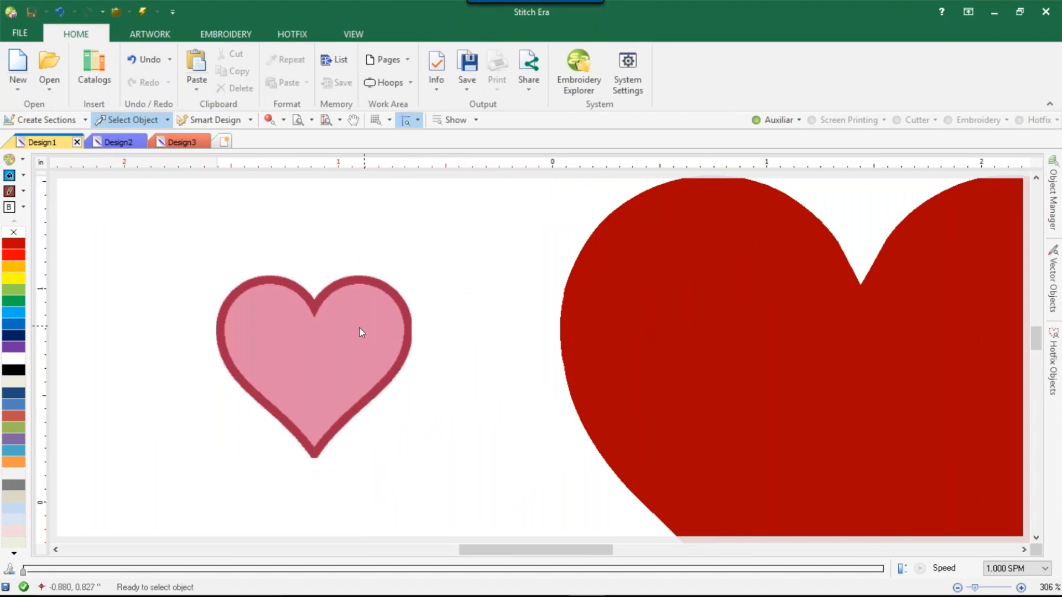
scroll(349, 344, up, 1)
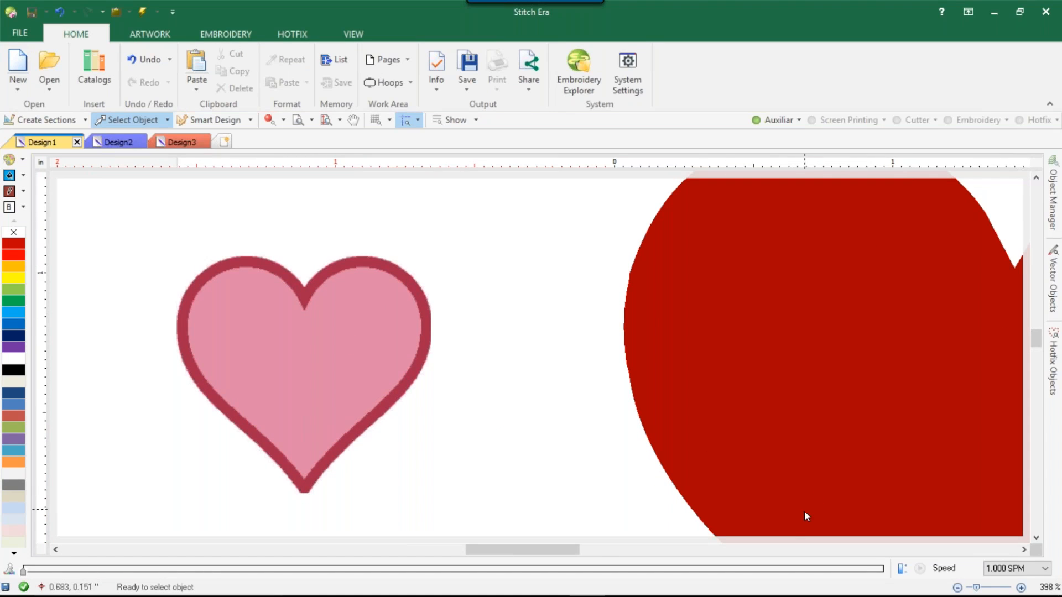
Delete the red vector heart from the design
click(348, 368)
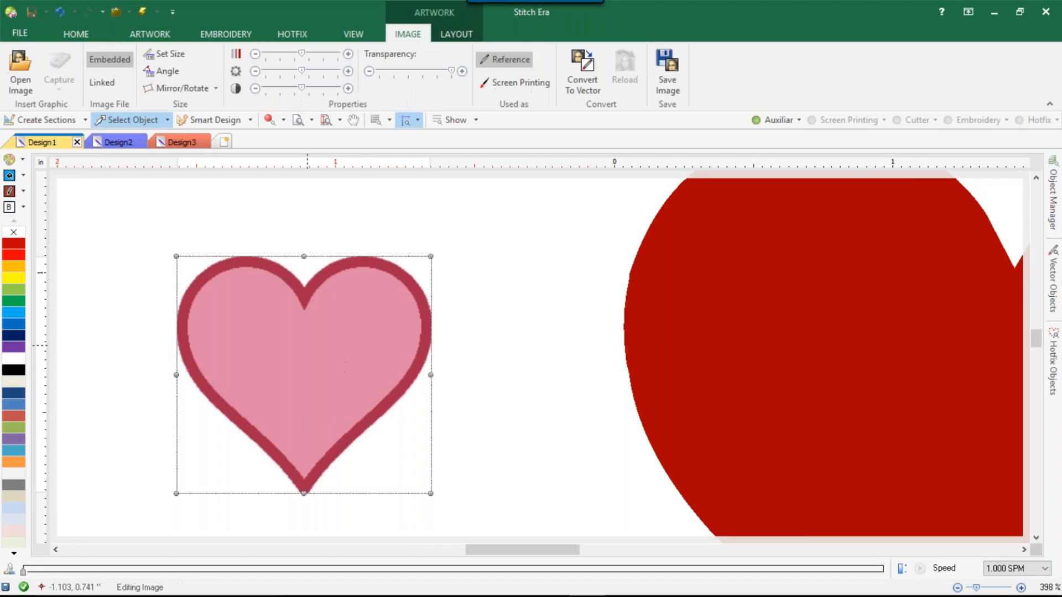
scroll(387, 303, down, 3)
scroll(591, 339, down, 2)
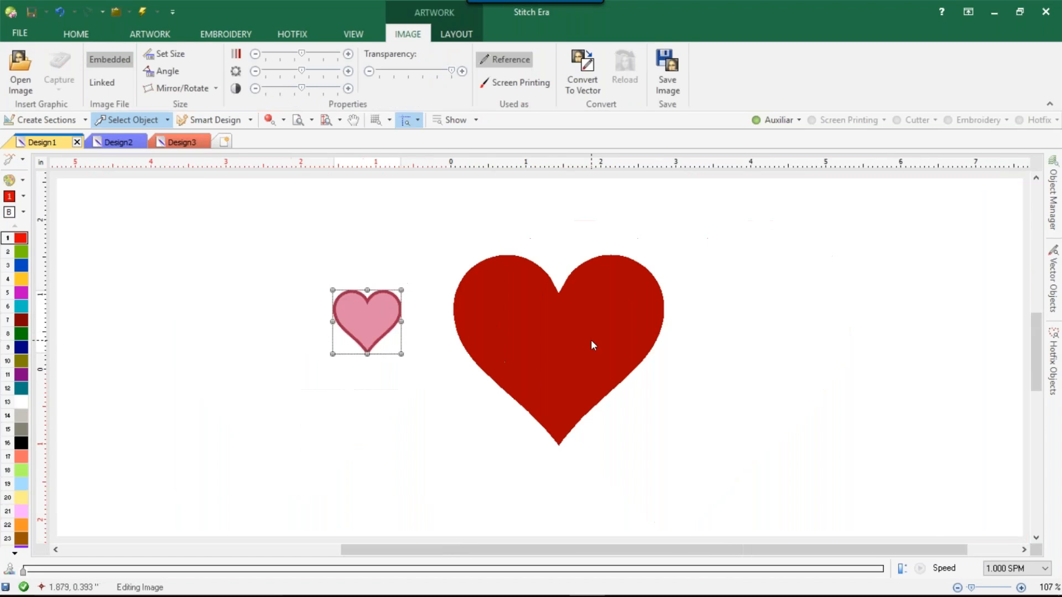
click(600, 338)
key(Delete)
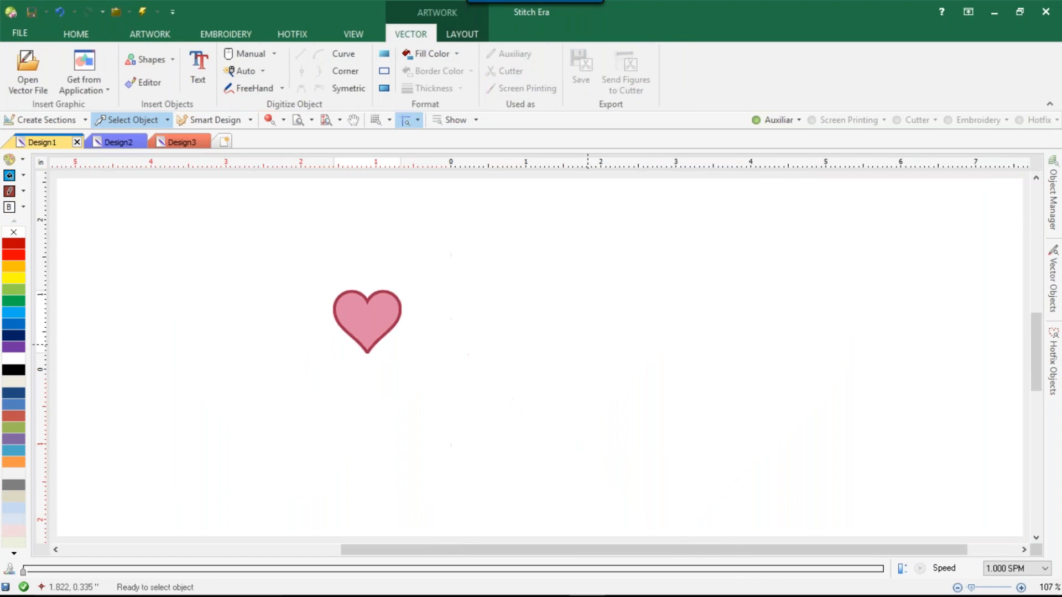
Convert the pink heart image to vectors using the Vectorizer's filtered colors, return it to the design and deselect it
scroll(415, 315, up, 2)
click(397, 314)
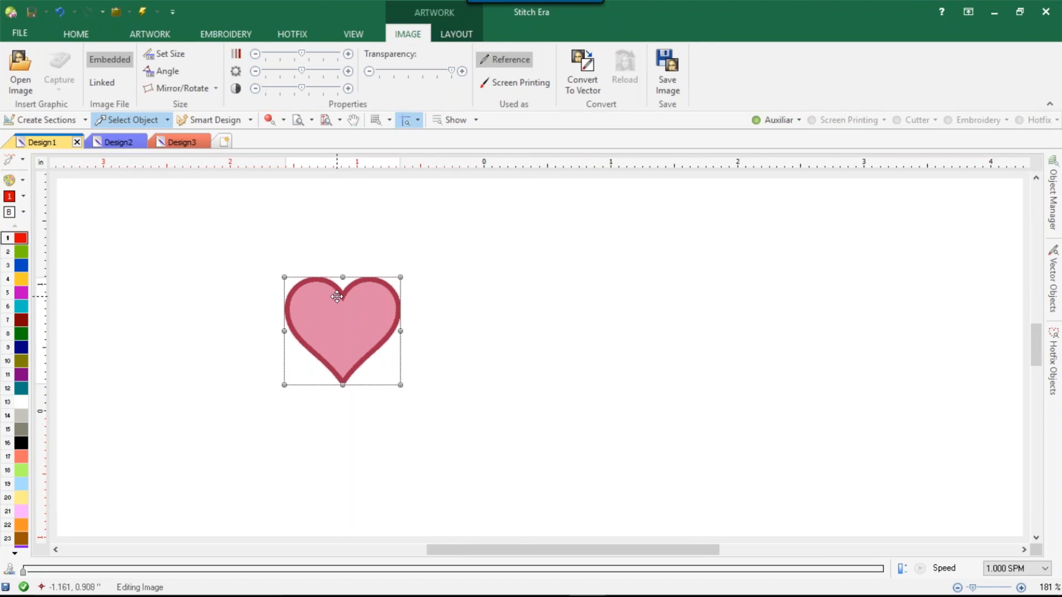
scroll(337, 296, up, 5)
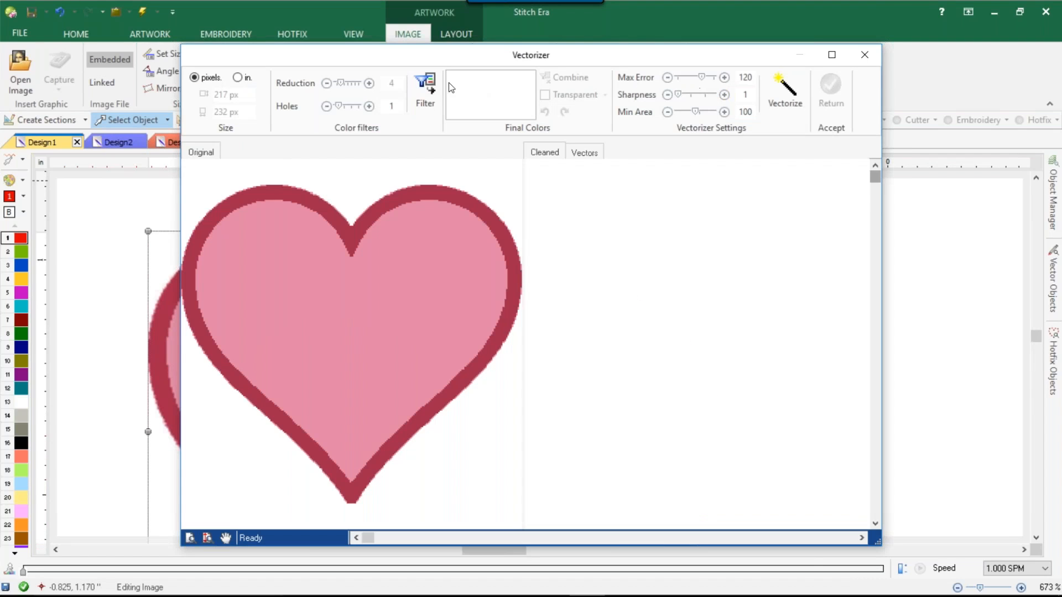
click(418, 94)
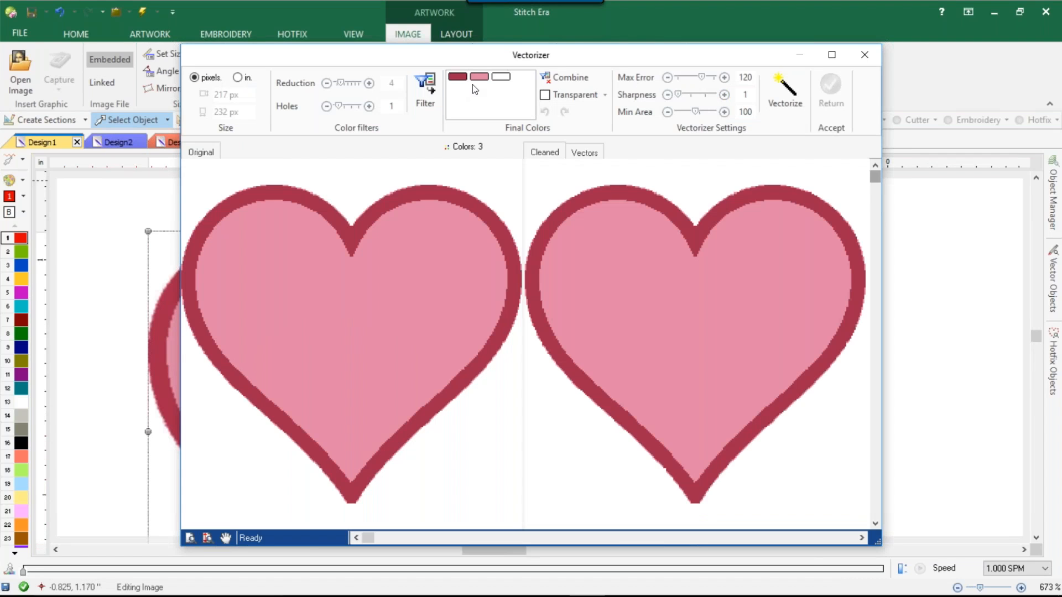
click(803, 98)
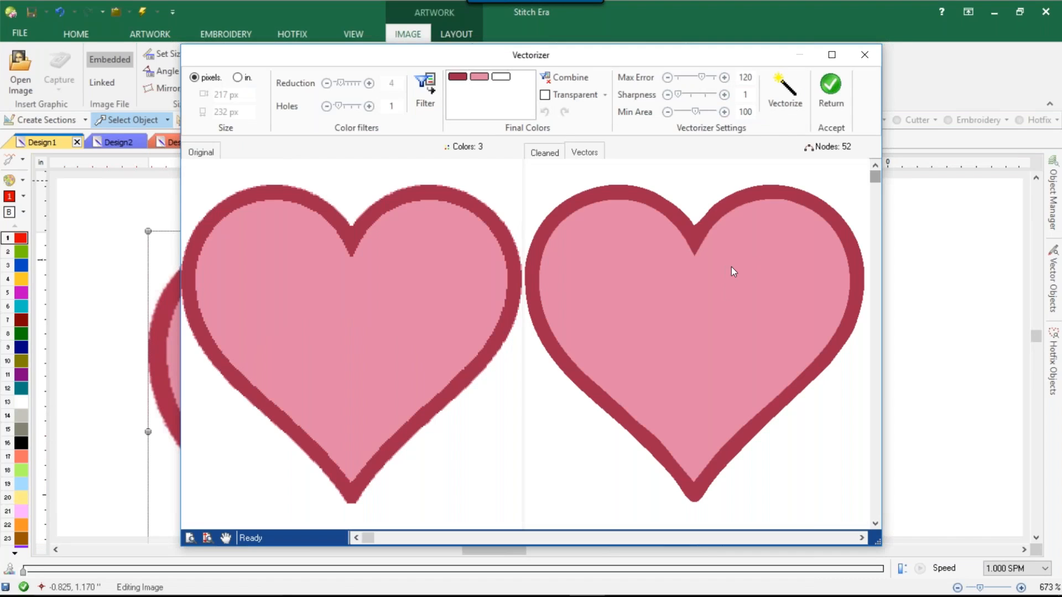
click(830, 88)
scroll(486, 296, up, 4)
scroll(498, 289, down, 4)
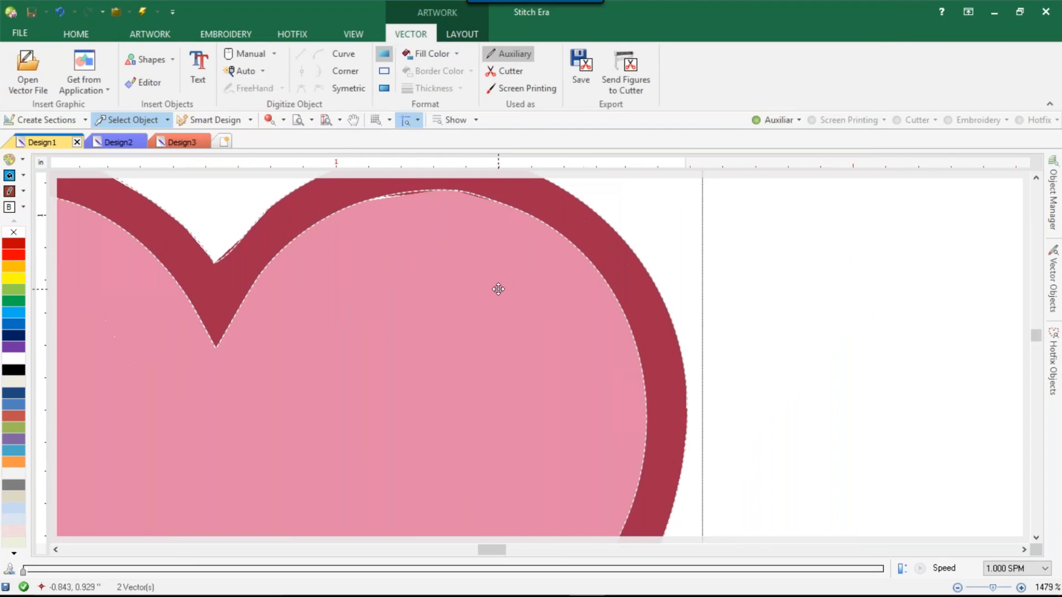
click(693, 277)
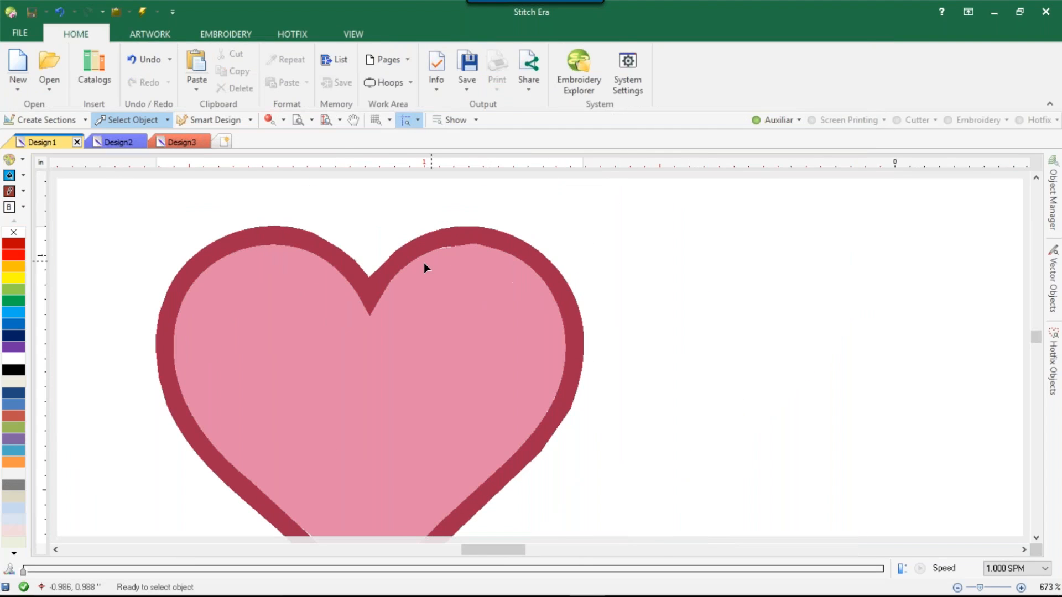
Adjust the curve handles along the top of the inner pink shape's right lobe to close its gap with the border
scroll(424, 264, up, 5)
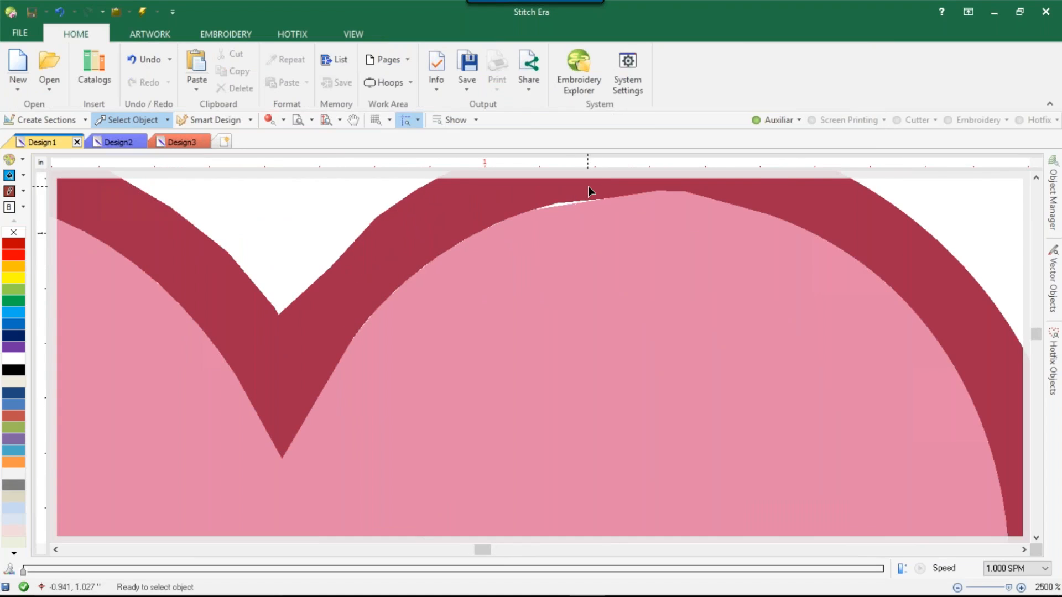
scroll(588, 186, down, 2)
scroll(584, 189, up, 2)
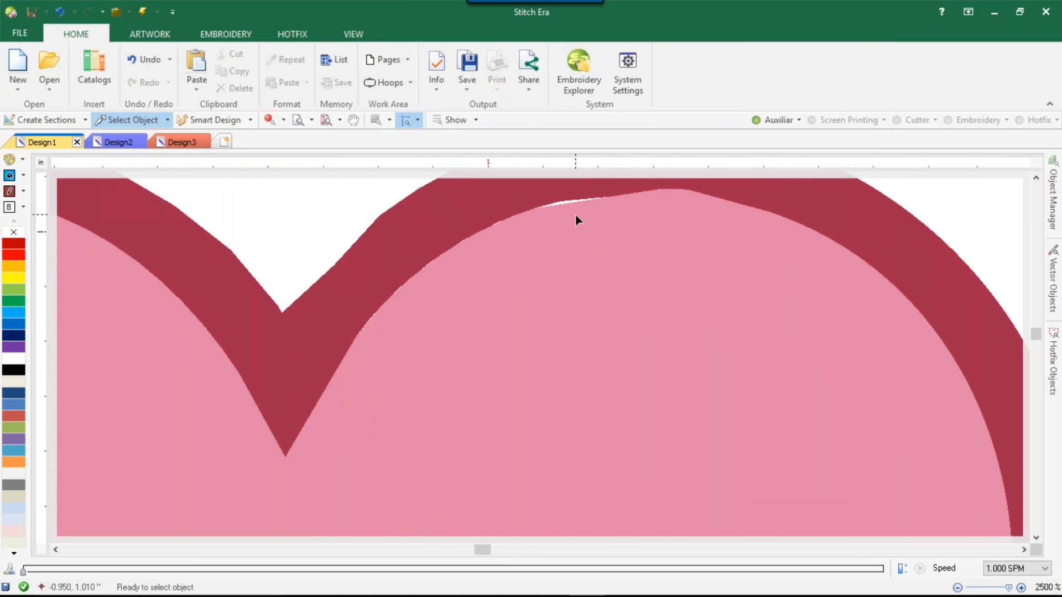
click(575, 214)
drag(534, 209, 528, 205)
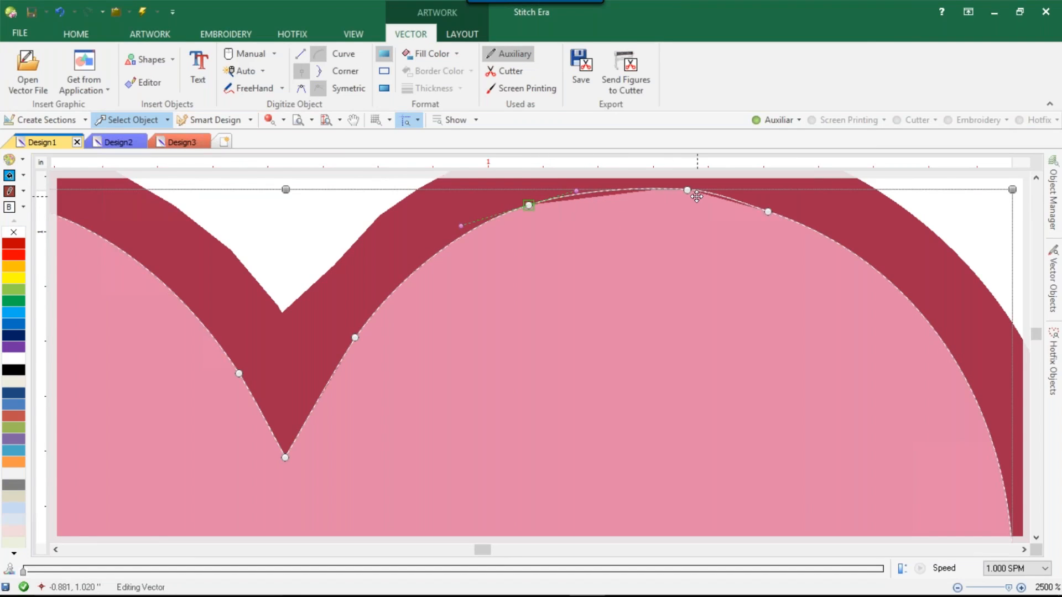
drag(642, 188, 615, 181)
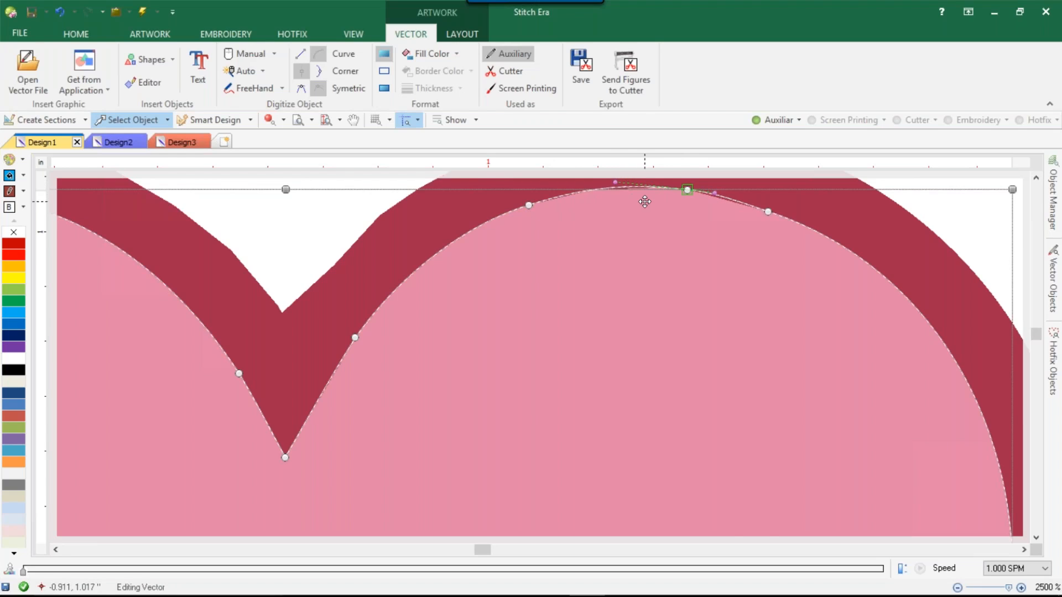
scroll(631, 200, down, 3)
scroll(529, 291, up, 2)
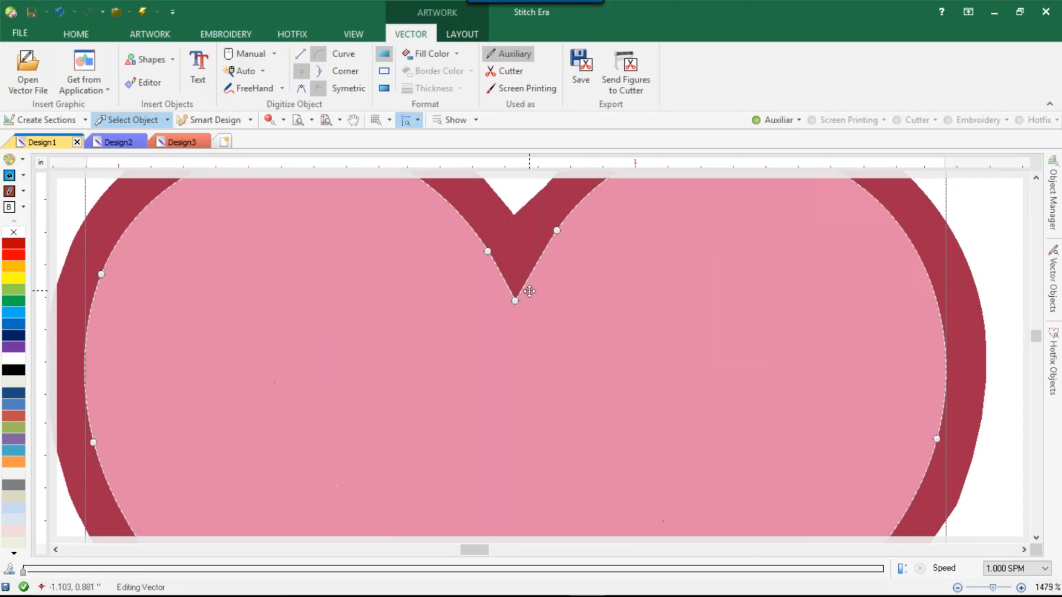
scroll(526, 302, down, 3)
click(705, 335)
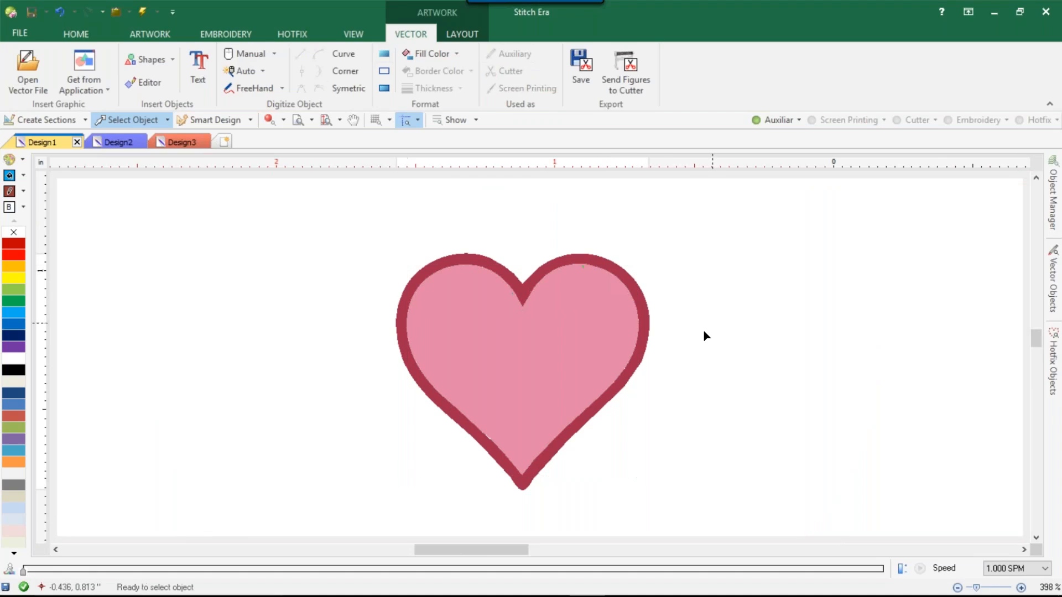
Change the fill color of the heart's outer border shape to blue
click(461, 292)
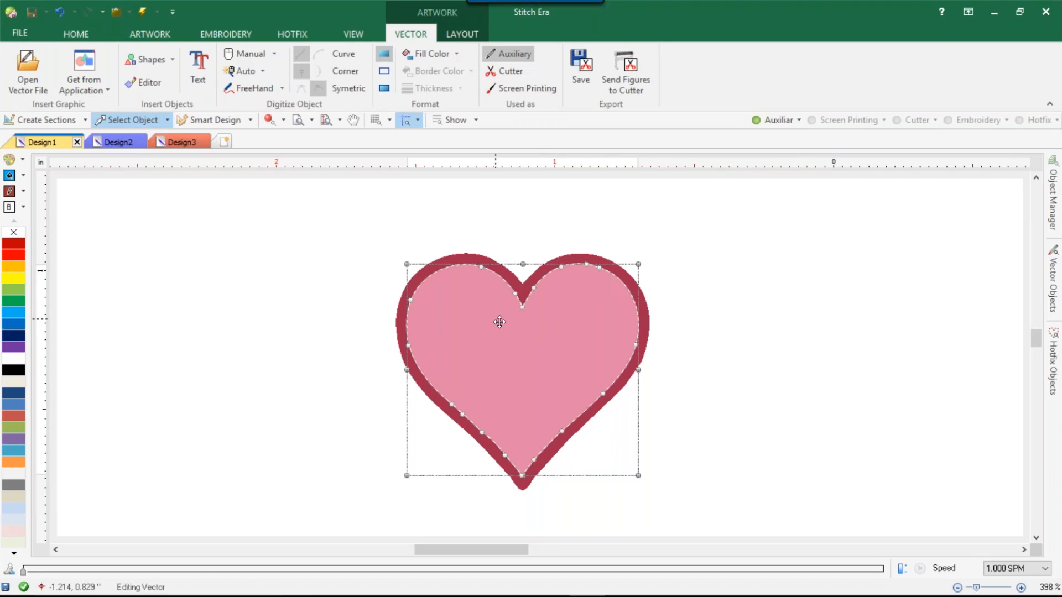
click(483, 258)
click(11, 326)
click(375, 302)
Split the pink inner heart shape in two along a wavy curve running from its upper edge down to its lower-right side
click(453, 302)
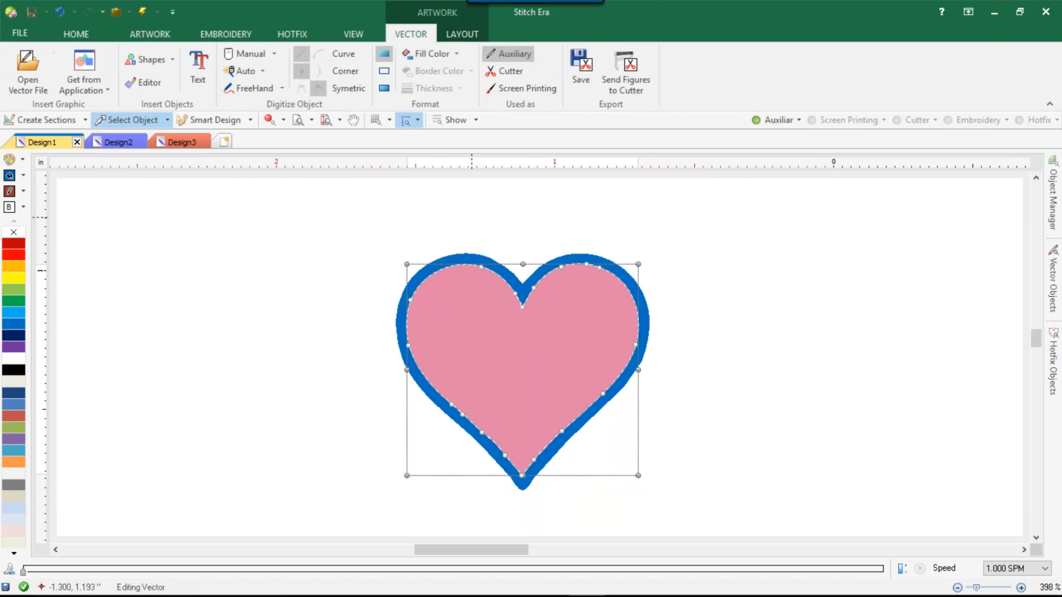
right_click(503, 303)
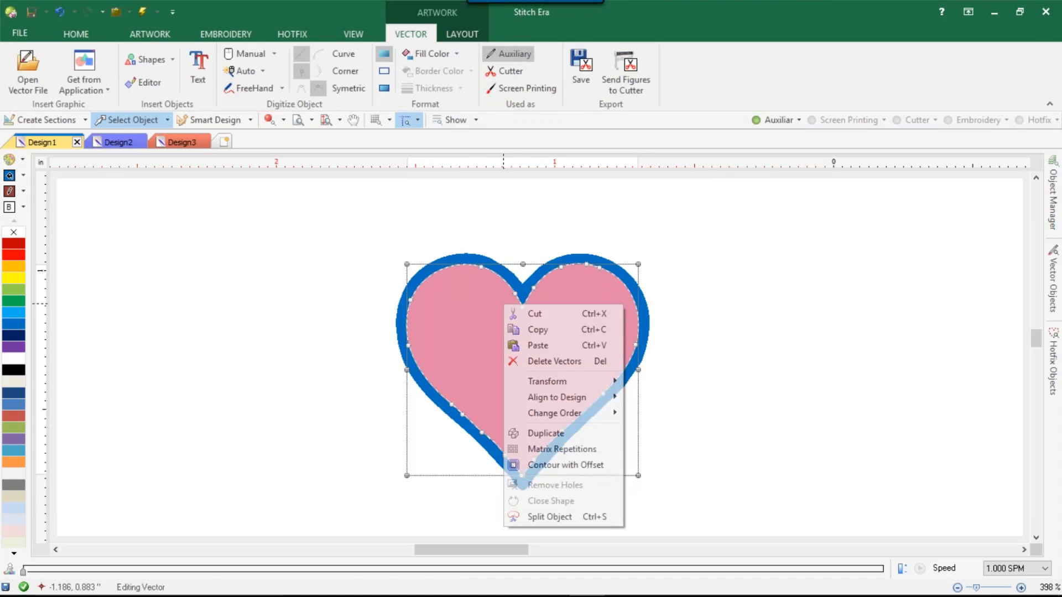
click(550, 516)
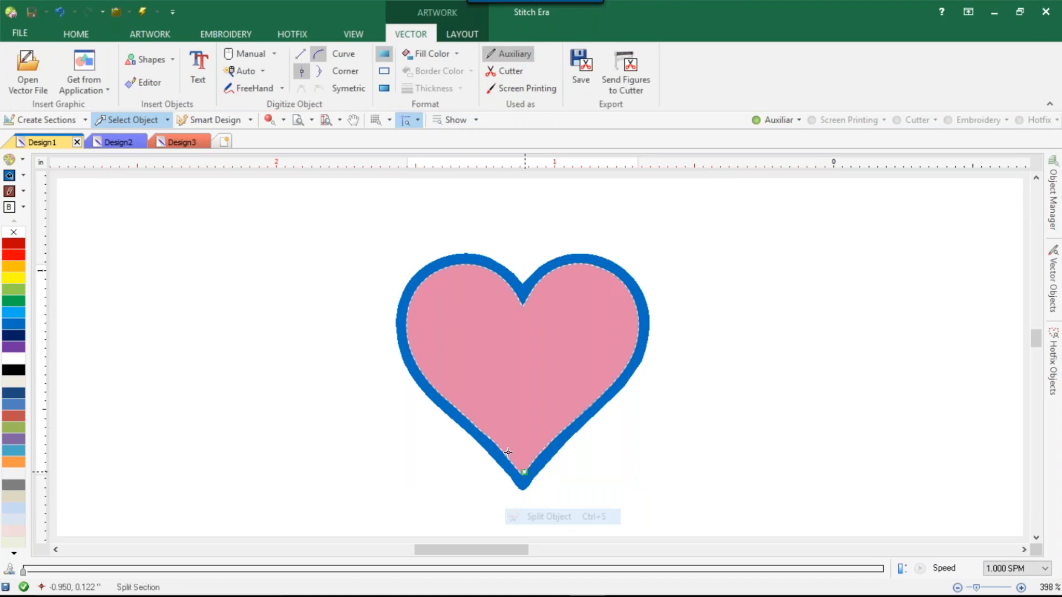
click(397, 239)
click(452, 289)
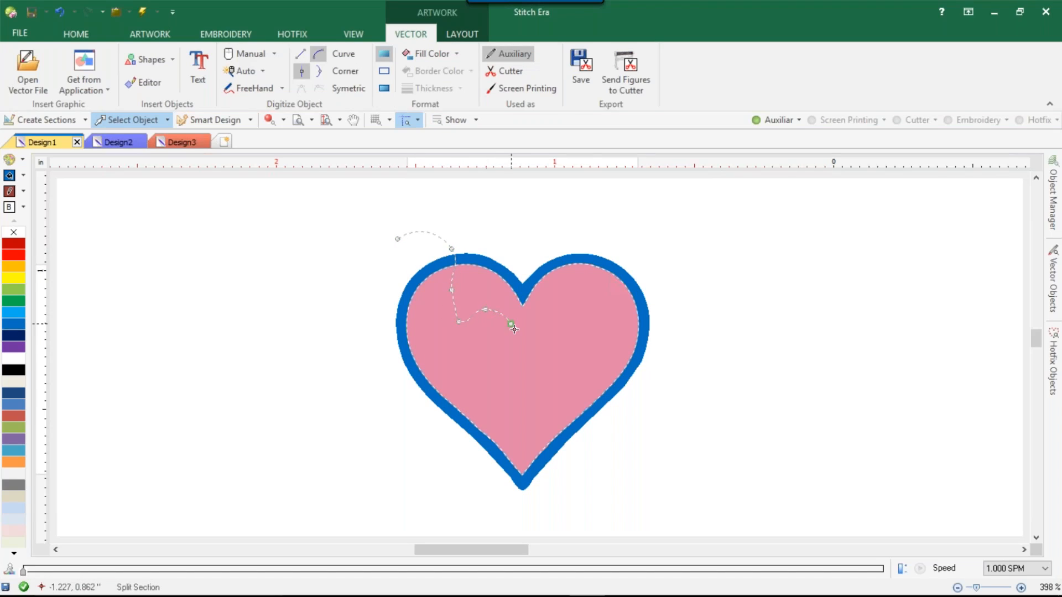
click(553, 320)
click(599, 377)
click(578, 390)
right_click(603, 429)
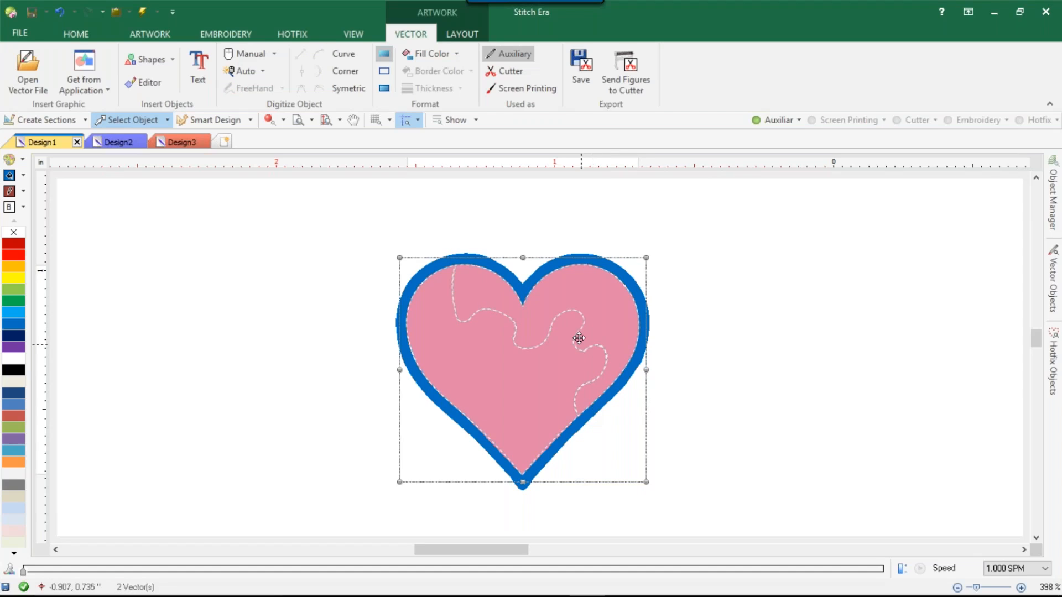
Fill the upper-right piece of the split heart with red and the remaining pink piece with light beige
click(581, 292)
click(14, 254)
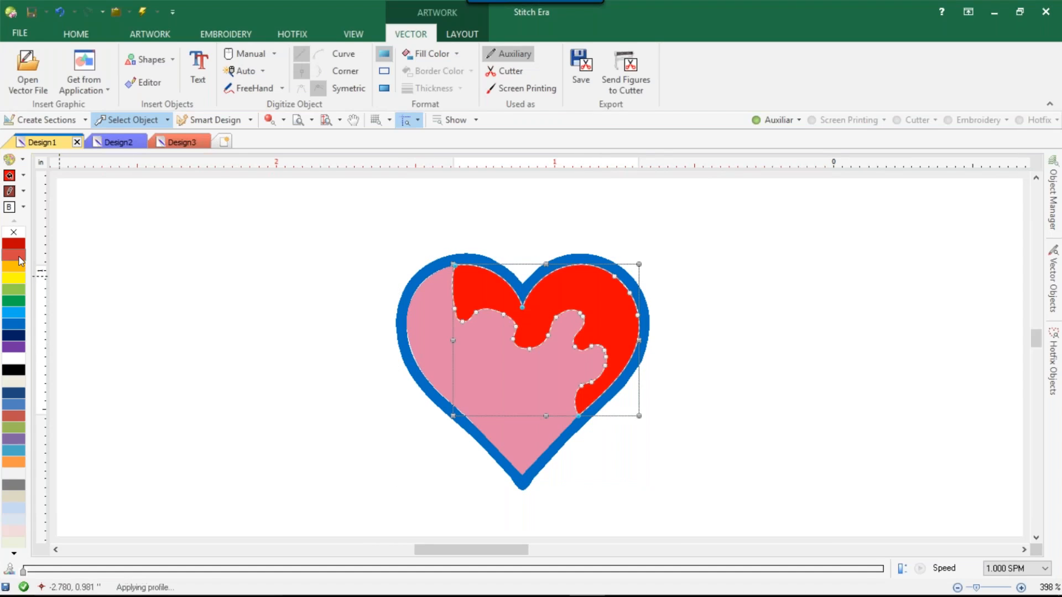
click(429, 361)
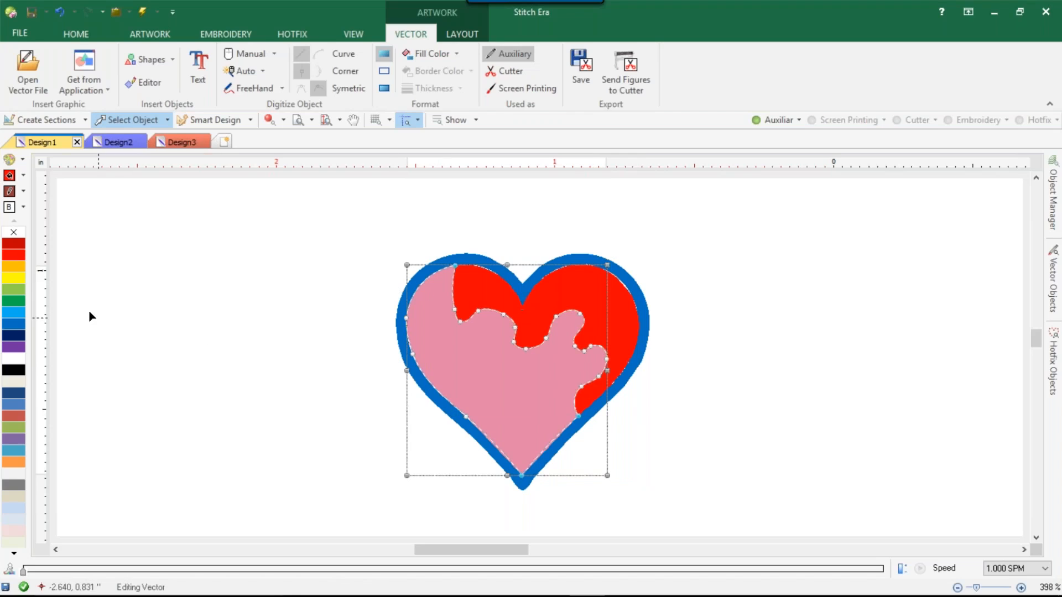
click(14, 359)
click(343, 363)
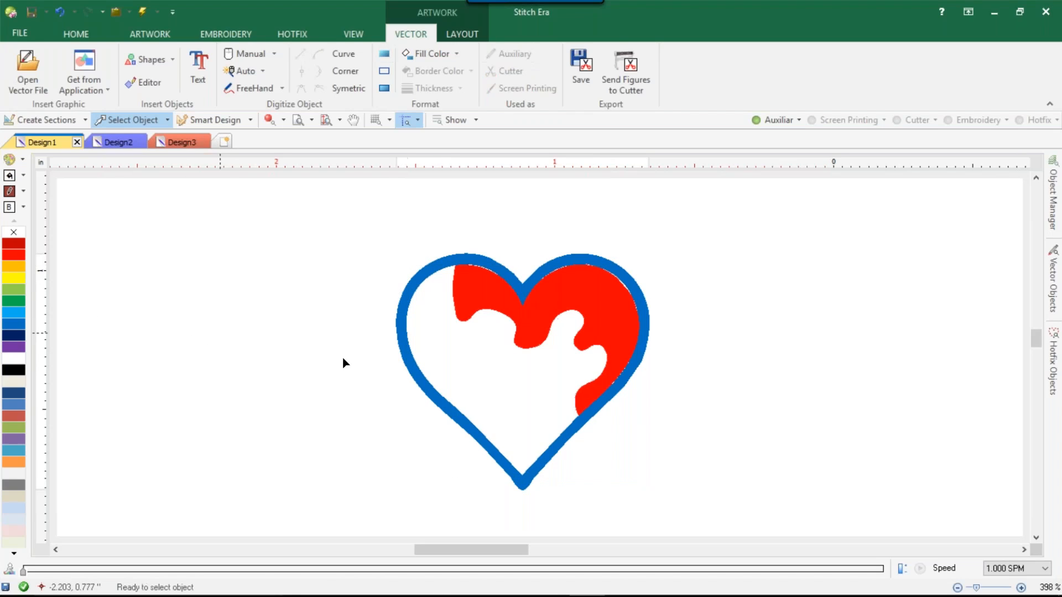
click(470, 357)
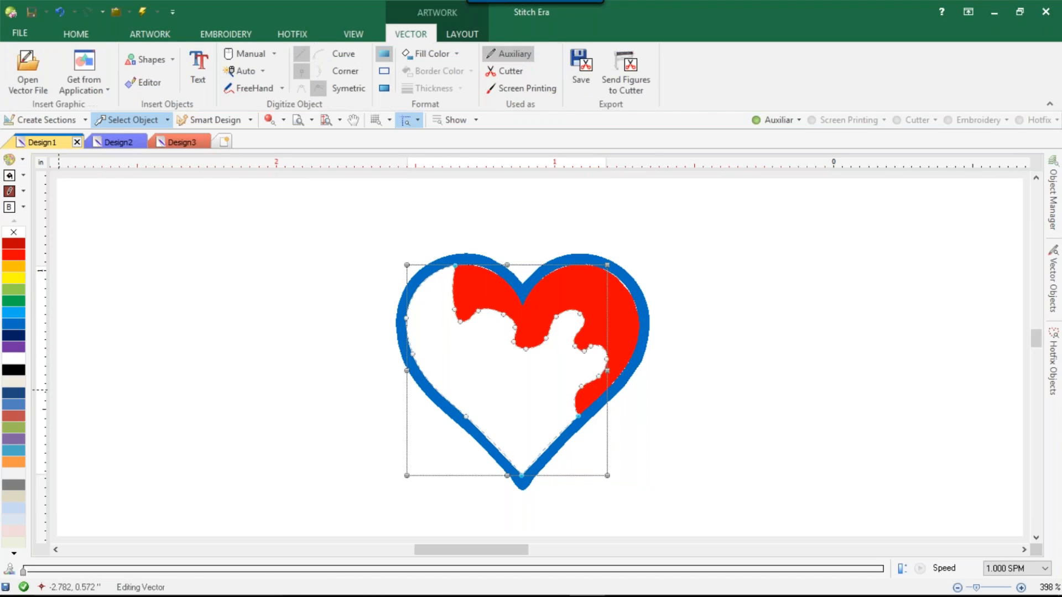
click(14, 382)
click(244, 364)
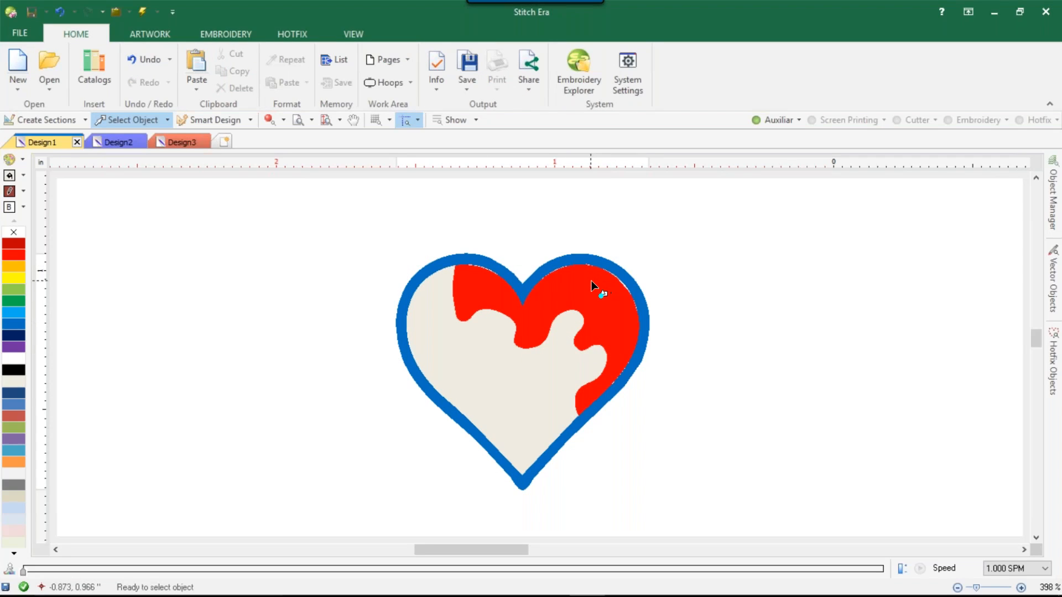
Undo the recoloring, splitting and vectorizing to restore the original pink heart image and the deleted red vector heart
click(586, 293)
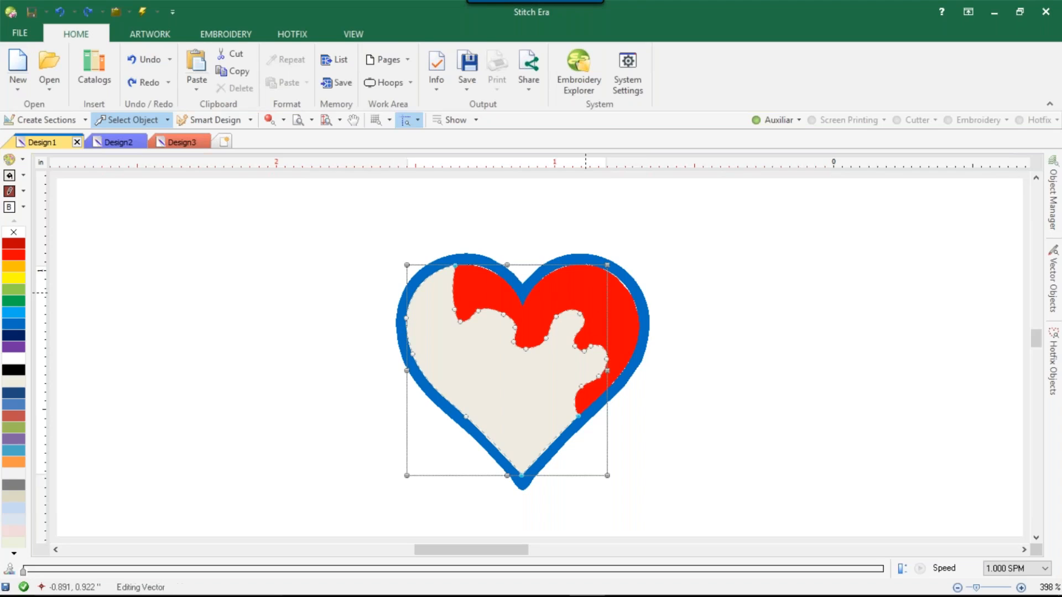
key(ctrl+z)
key(ctrl+z)
key(ctrl+z)
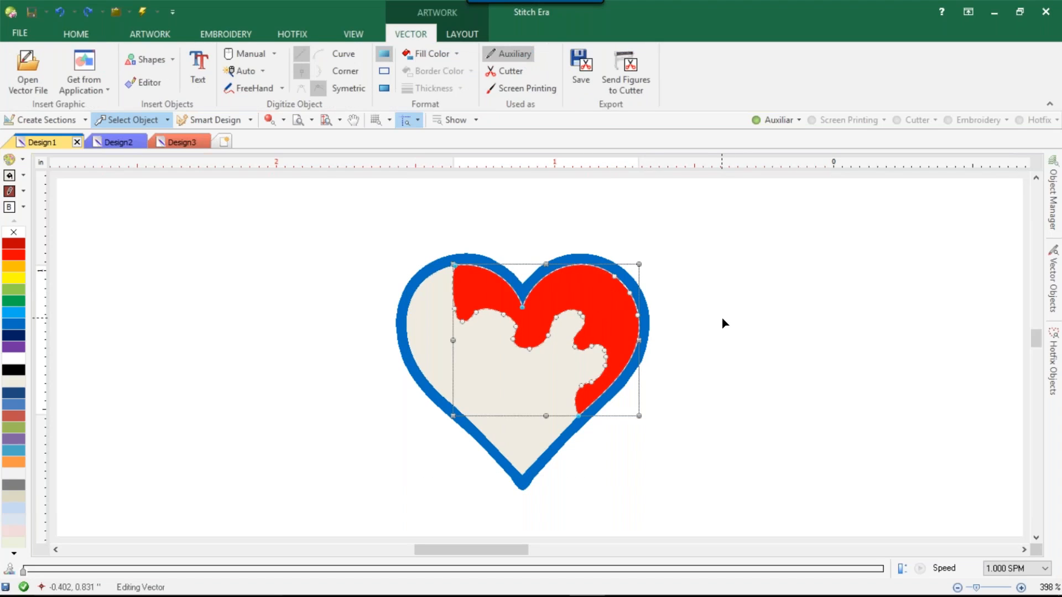
key(ctrl+z)
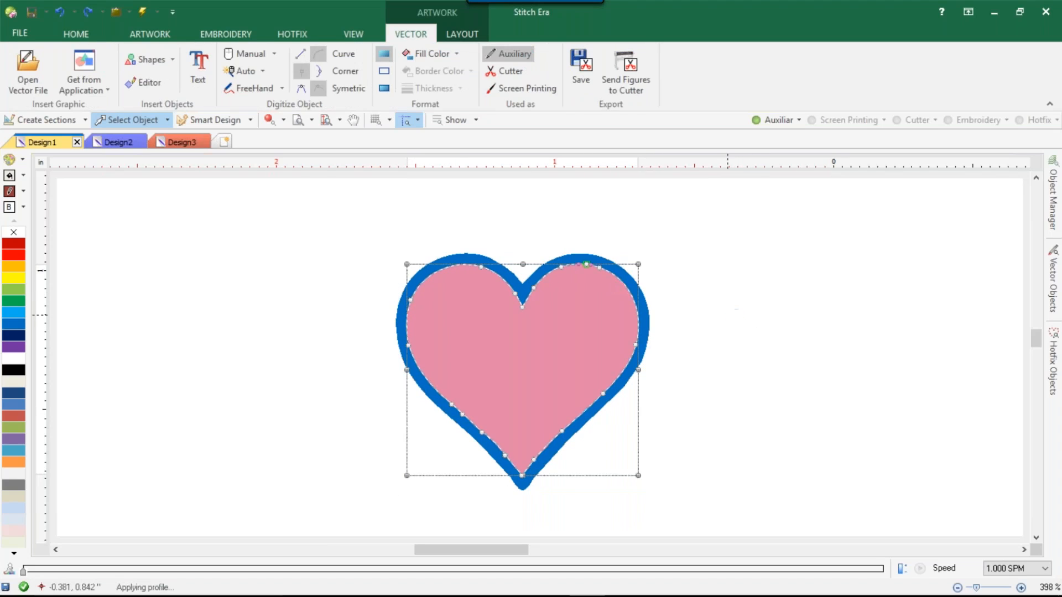
key(ctrl+z)
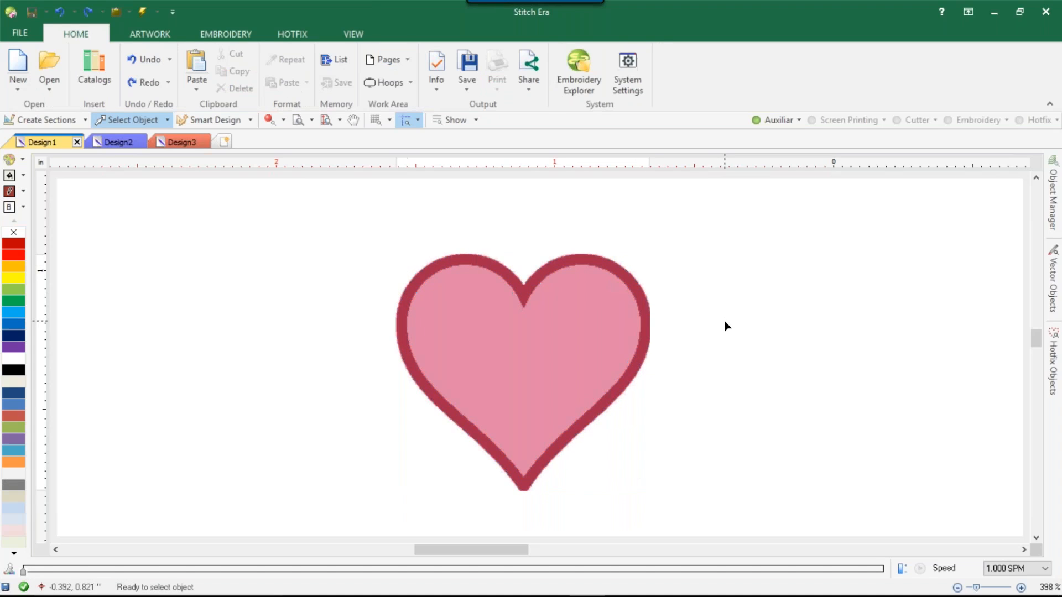
key(ctrl+z)
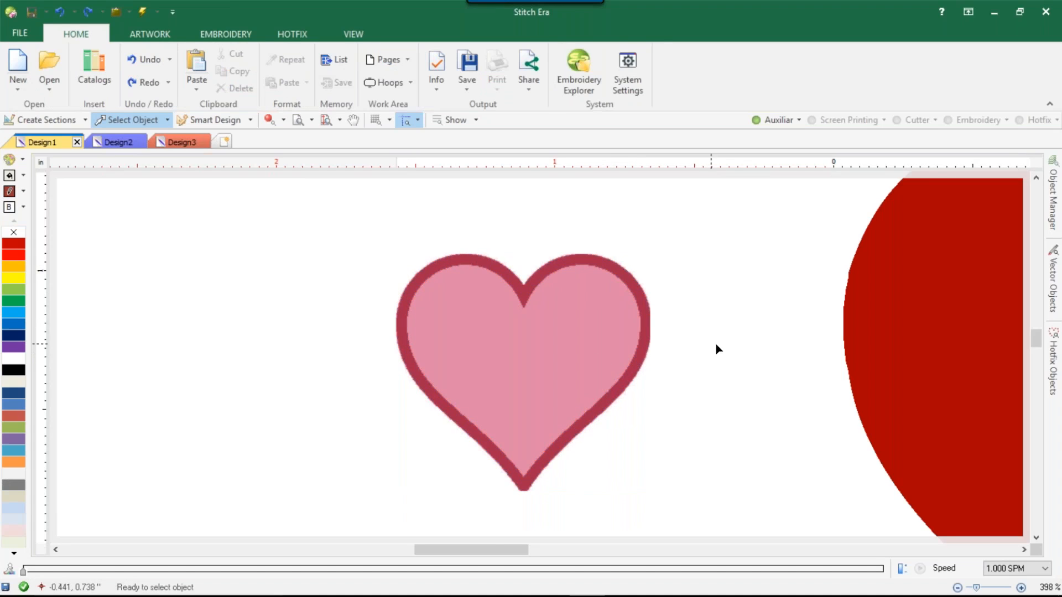
key(ctrl+z)
Select the pink heart image and set its height to 5.5 inches, keeping the proportions locked
drag(497, 427, 560, 351)
click(665, 350)
click(578, 368)
scroll(515, 351, up, 4)
scroll(506, 327, down, 2)
scroll(507, 324, down, 2)
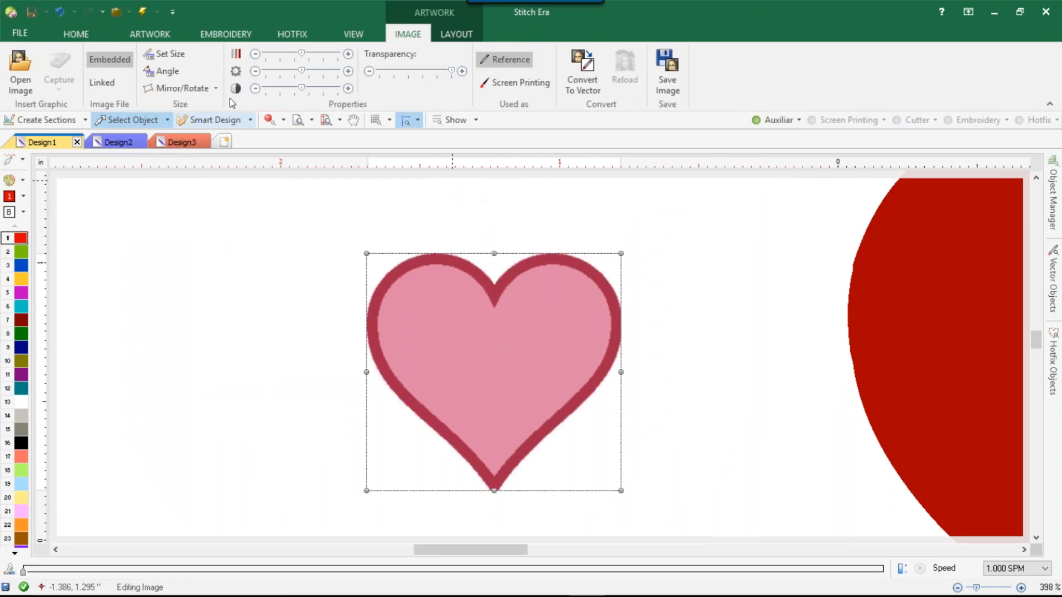
click(447, 35)
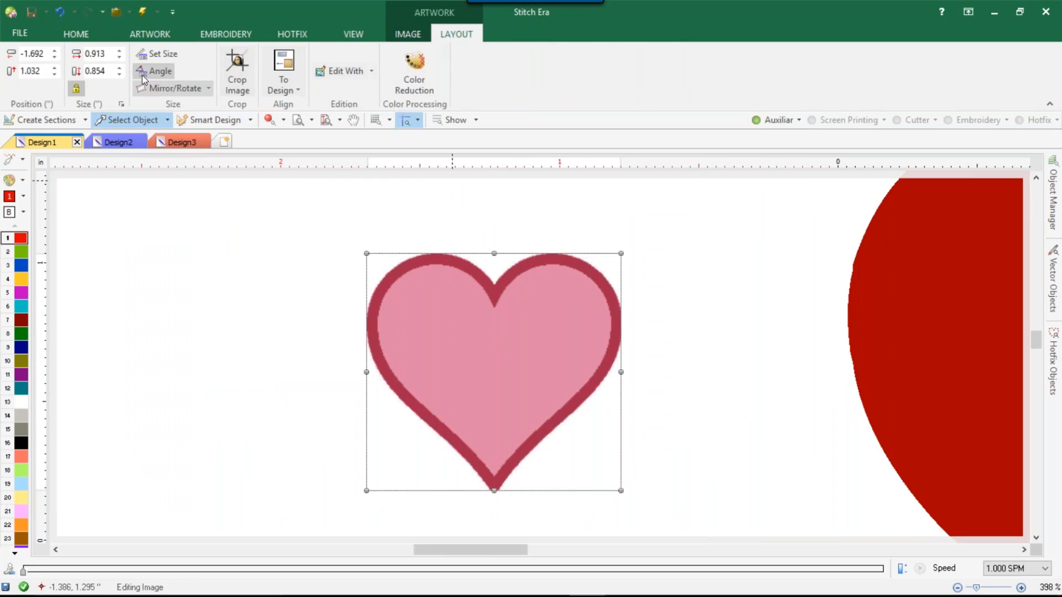
click(110, 70)
text(5.)
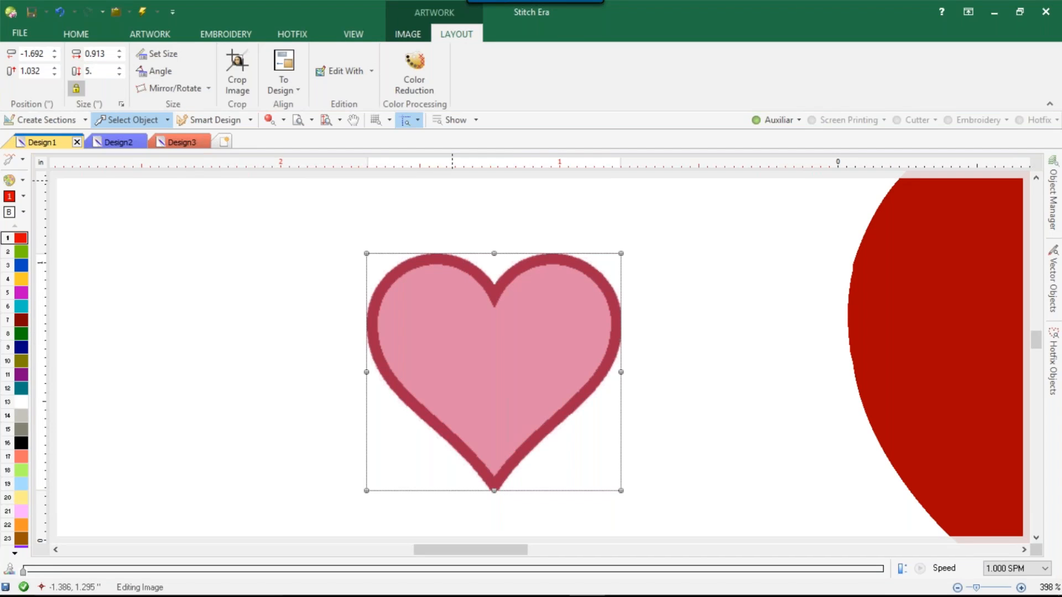
key(Return)
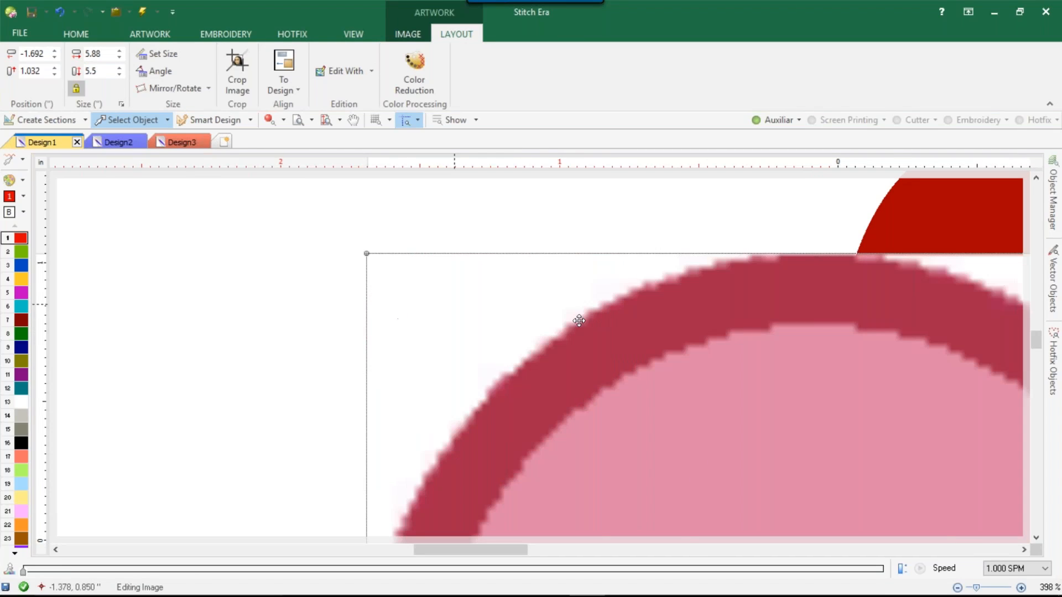
Move the enlarged heart image clear of the red vector heart and delete the red heart
scroll(579, 321, down, 5)
drag(633, 425, 426, 348)
click(618, 334)
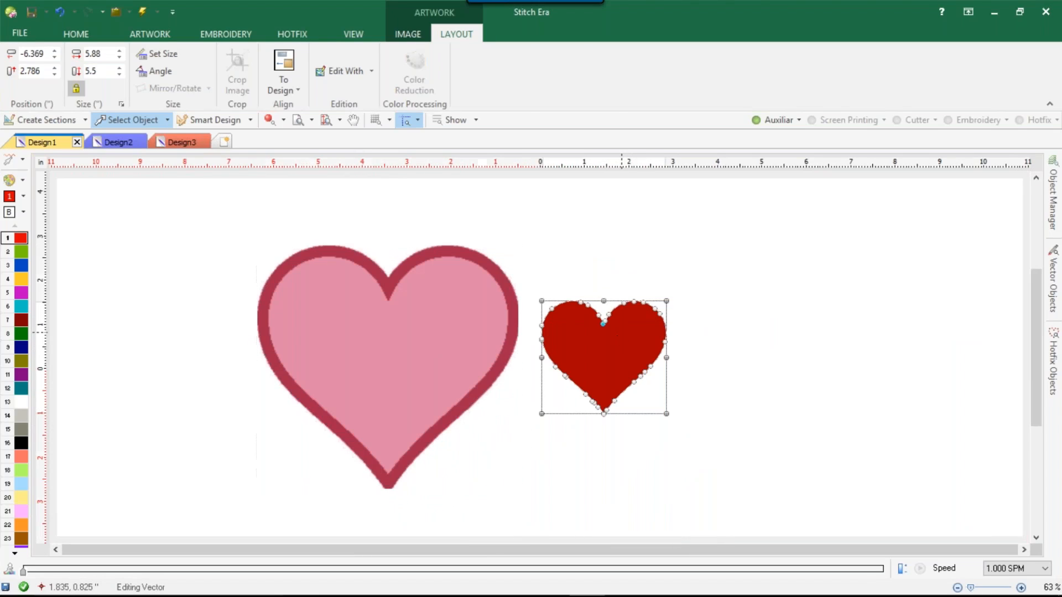
key(Delete)
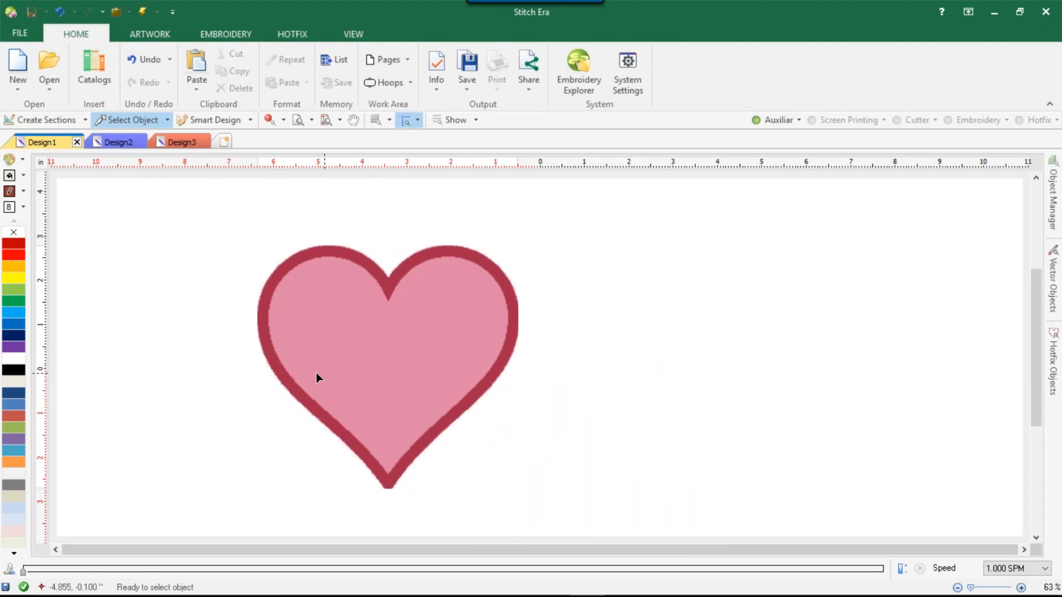
Create a single Hotfix fill area by automatically tracing the heart image's pink interior, and display its stones realistically
click(289, 31)
click(58, 88)
click(223, 230)
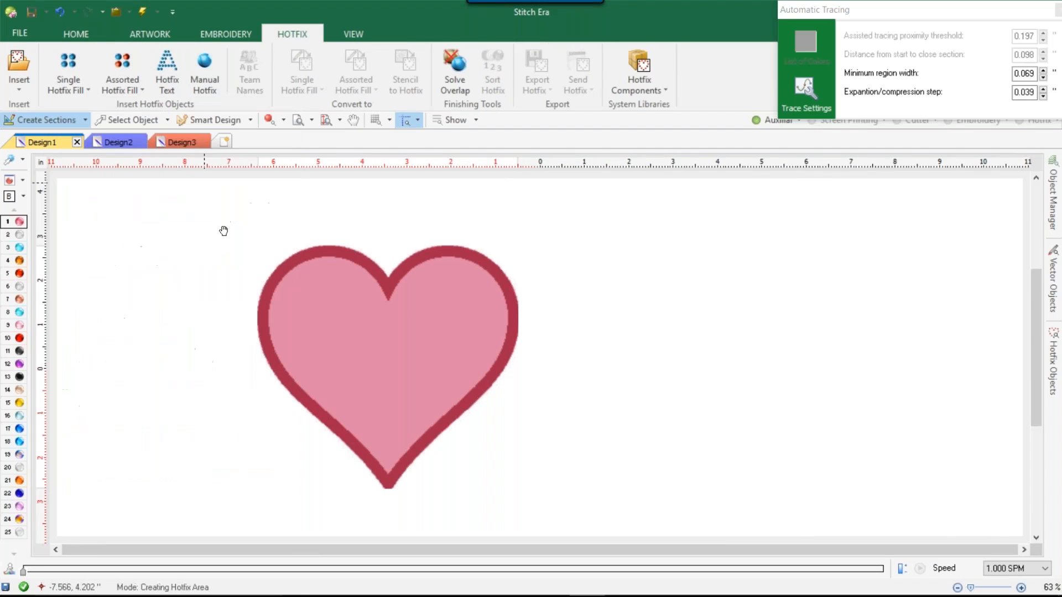
click(360, 339)
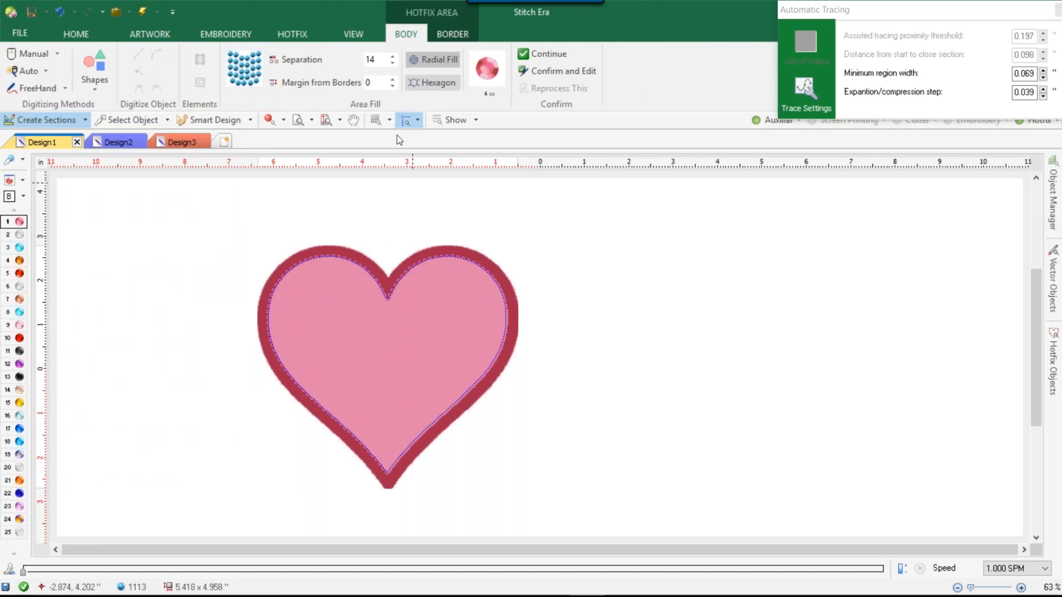
click(269, 120)
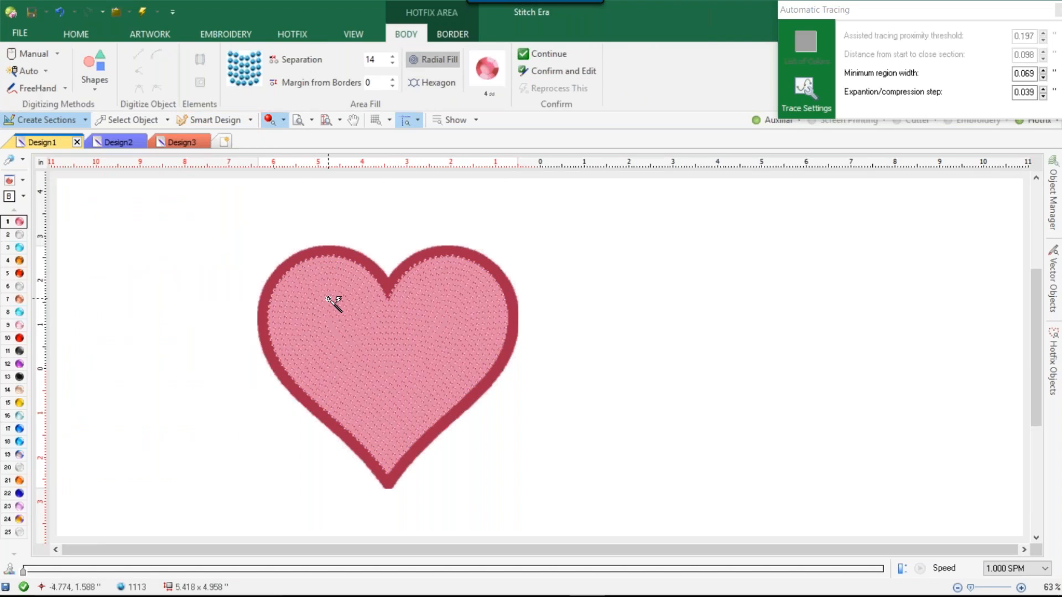
scroll(334, 304, up, 1)
scroll(334, 308, up, 1)
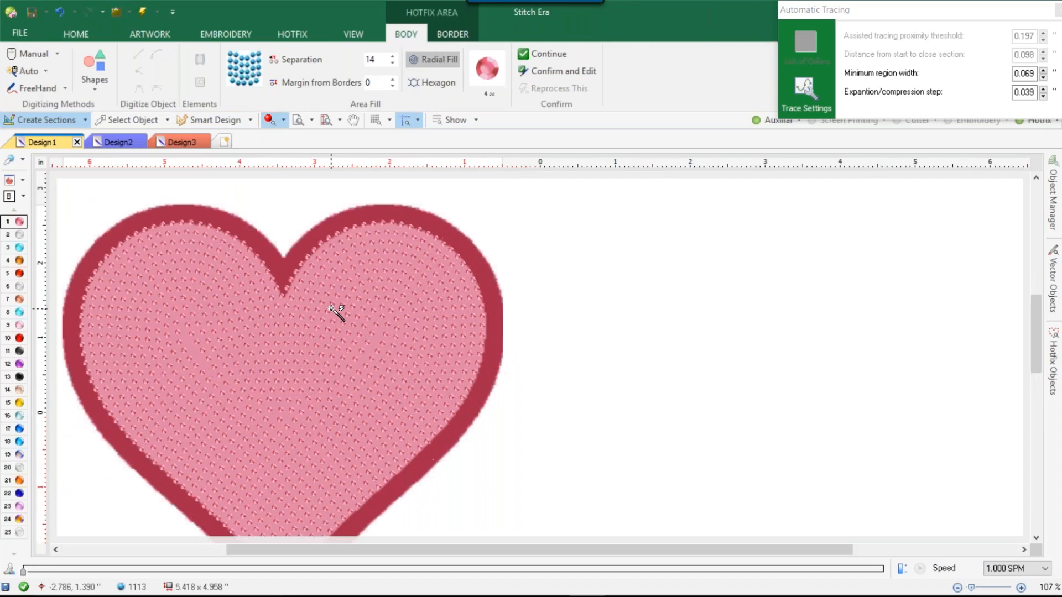
Select the new Hotfix area and change its stone to the red 6 ss one
click(133, 119)
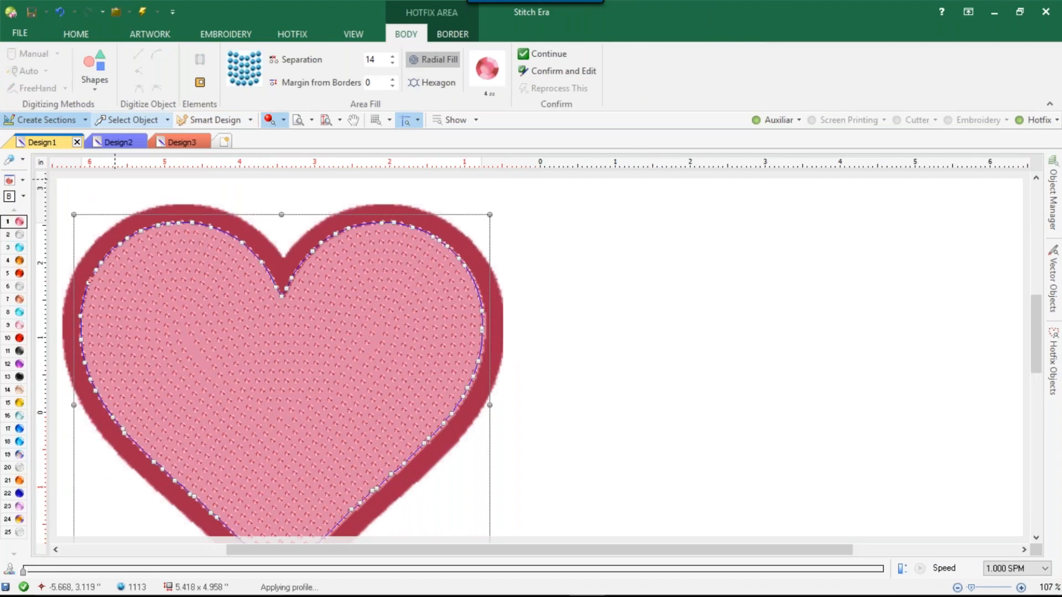
click(491, 75)
click(586, 250)
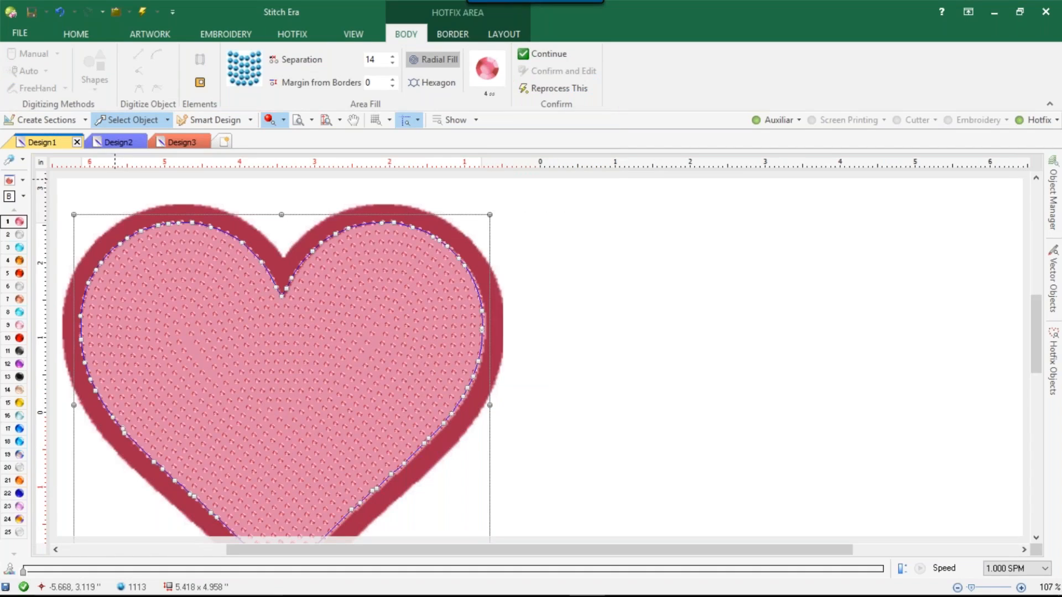
Set the Hotfix area's stone separation to 5 and inspect the denser fill up close
double_click(377, 62)
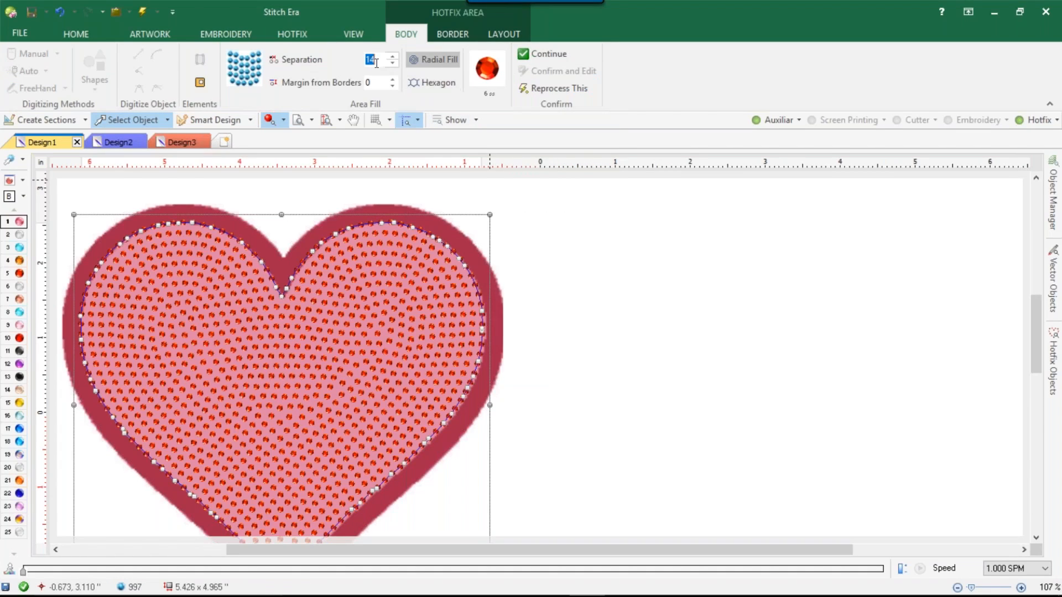
text(5)
key(Return)
click(568, 241)
click(340, 316)
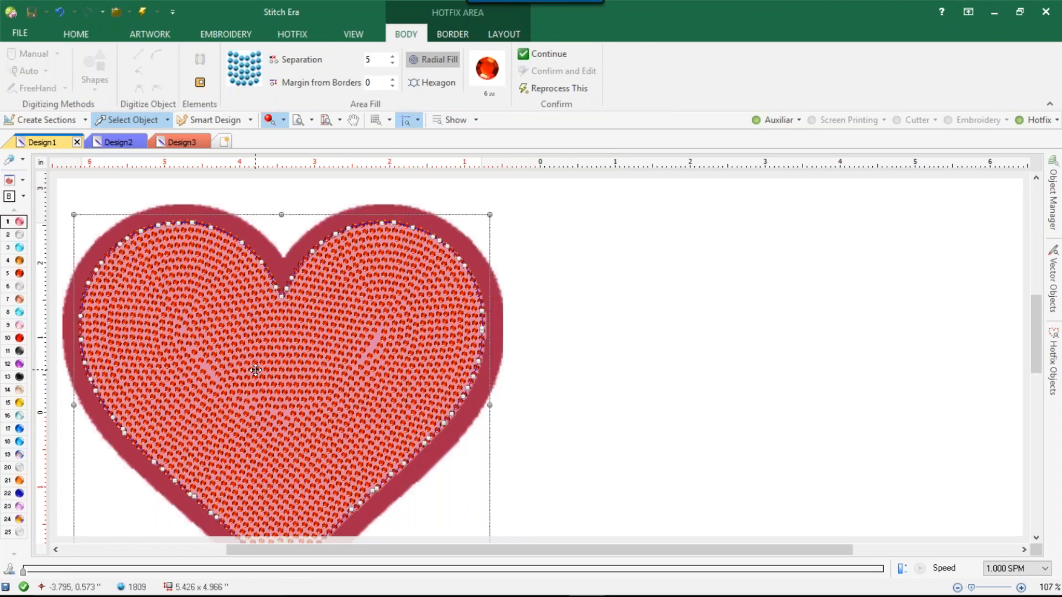
scroll(256, 370, up, 3)
scroll(271, 357, down, 3)
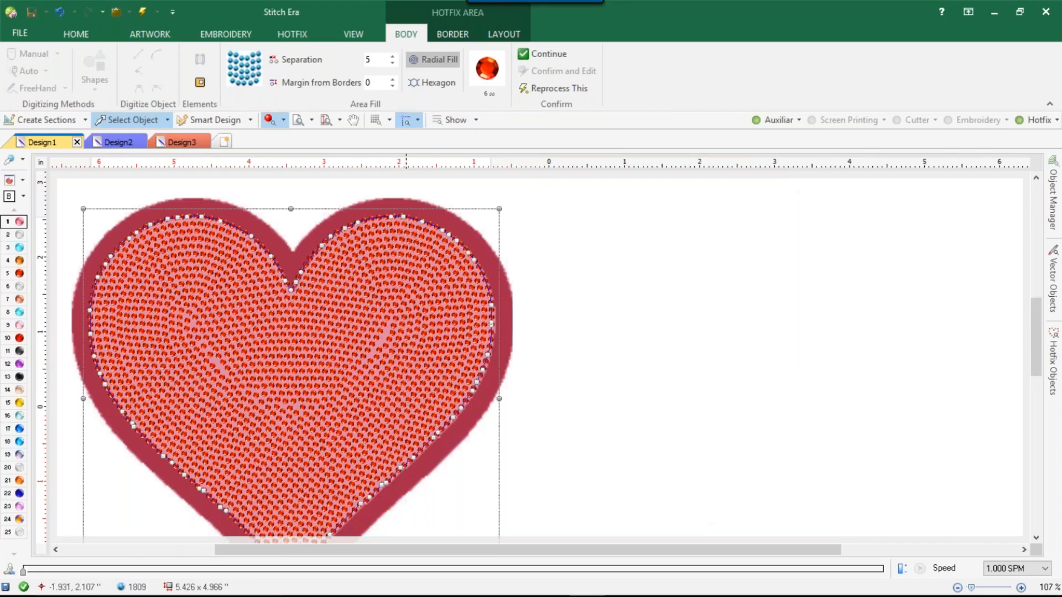
Set the Hotfix area's margin from borders to 5 and deselect the area
click(392, 79)
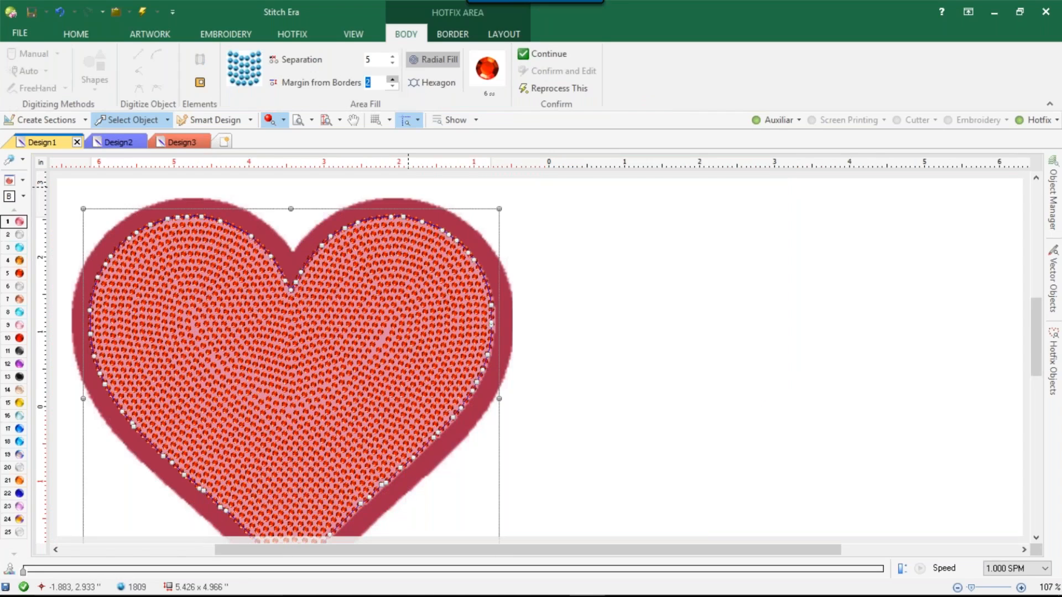
click(392, 79)
click(392, 79)
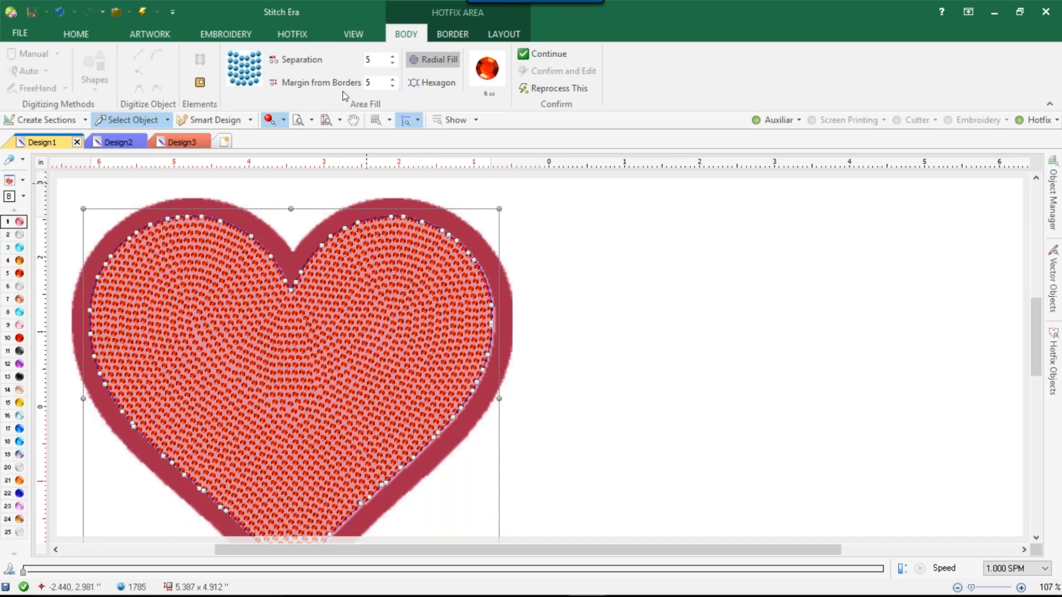
click(627, 206)
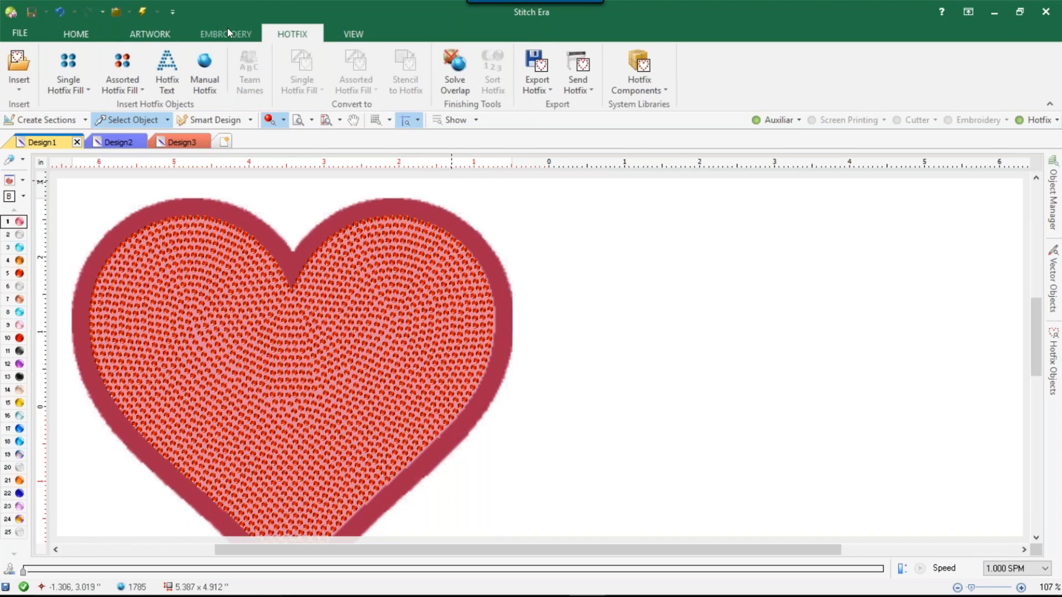
Start a single Hotfix path and choose the dark blue 16 ss stone for it
click(70, 71)
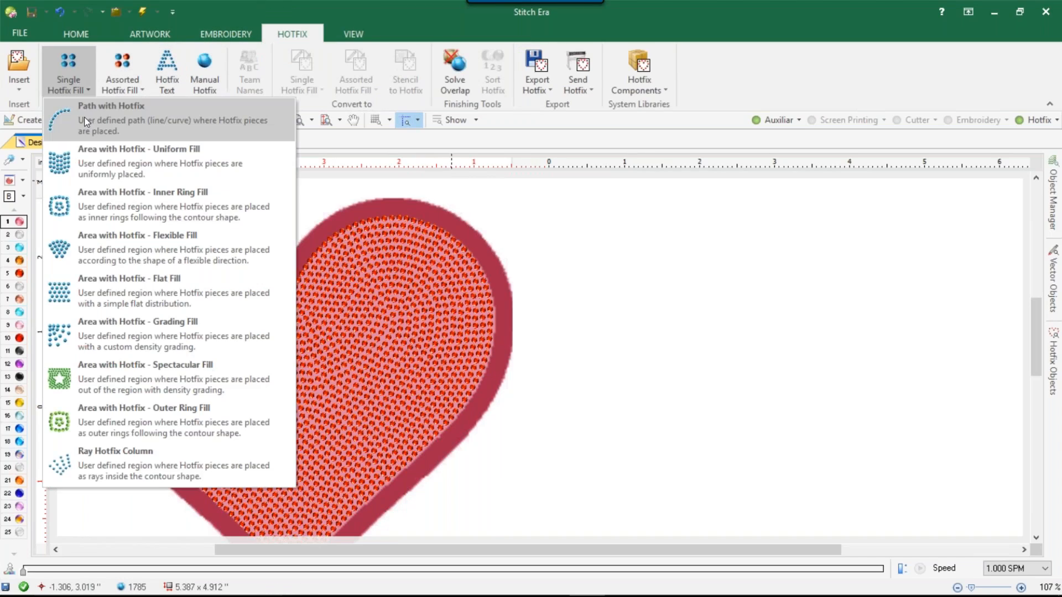
click(86, 122)
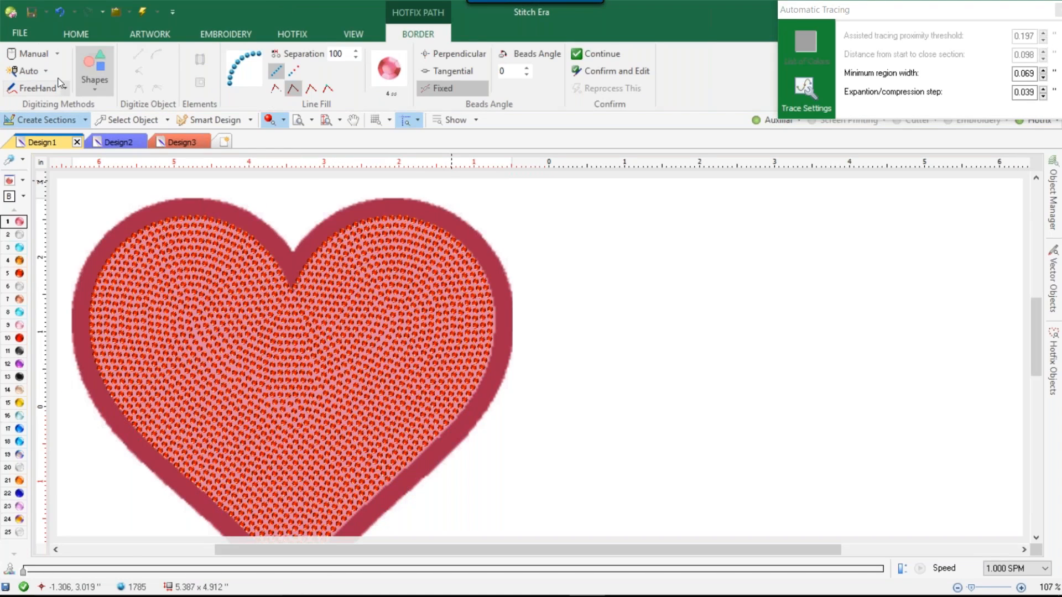
click(395, 69)
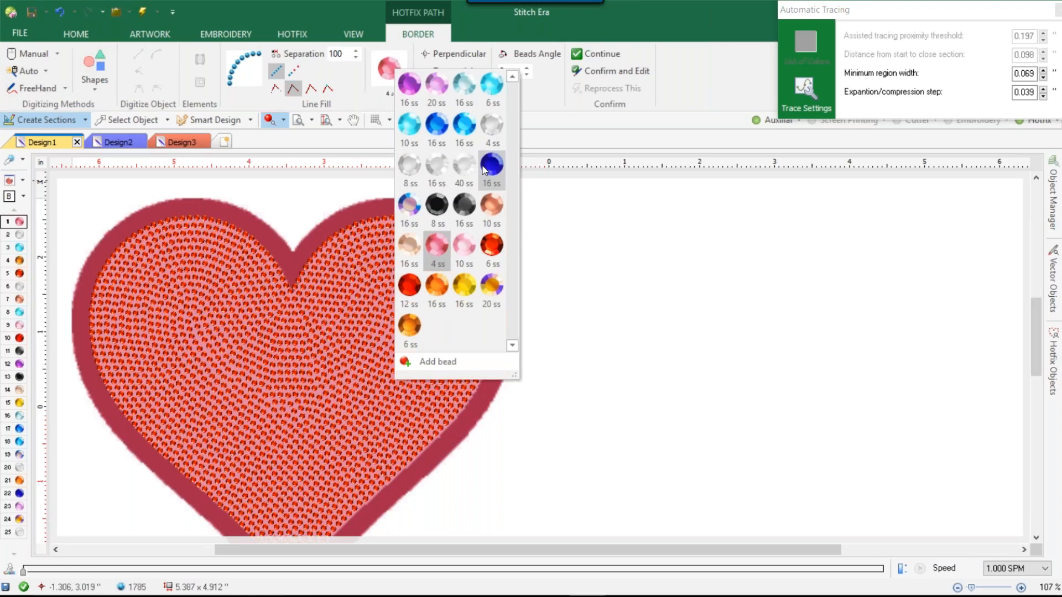
click(492, 166)
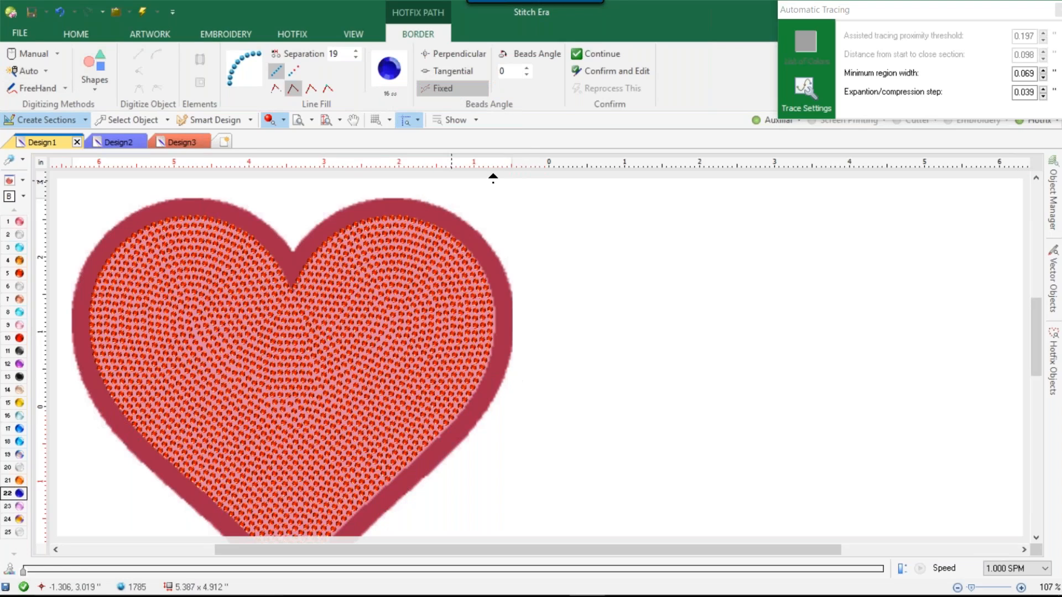
Try to trace the heart image's dark border with Autotrace Center Path
click(29, 70)
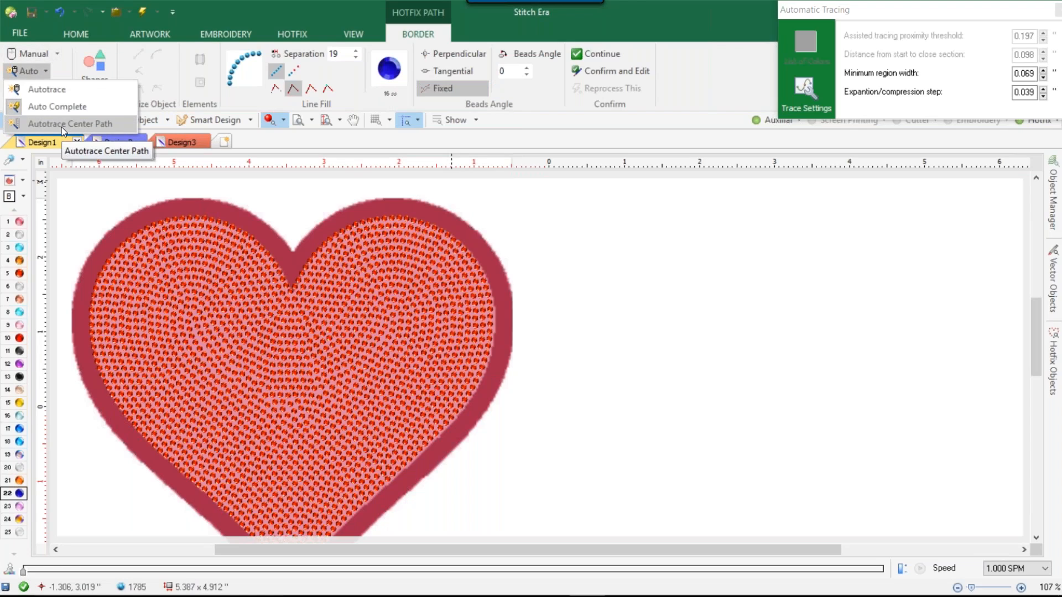
click(62, 124)
click(171, 213)
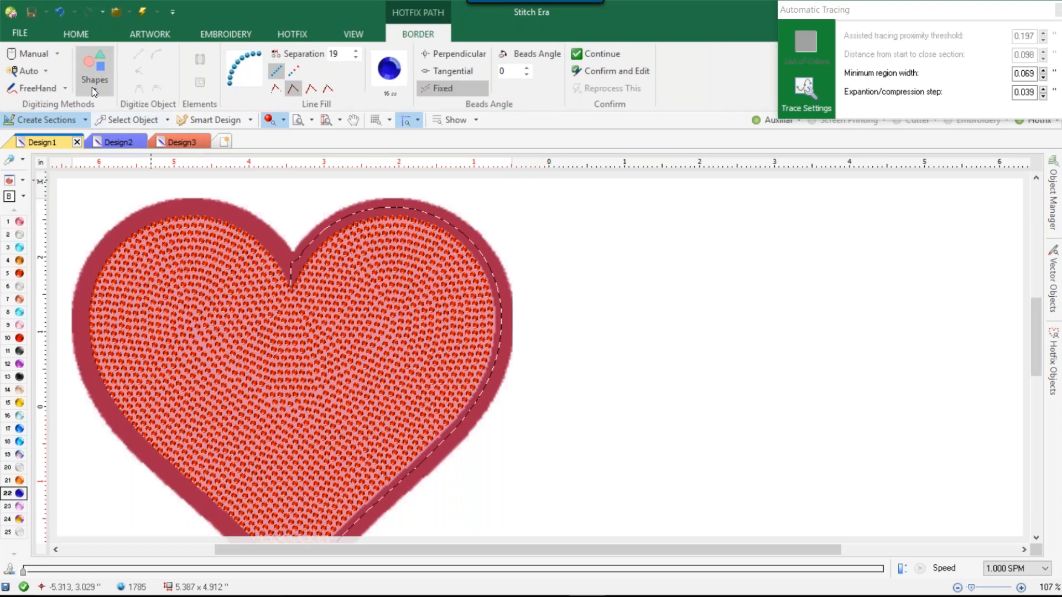
click(37, 71)
click(84, 102)
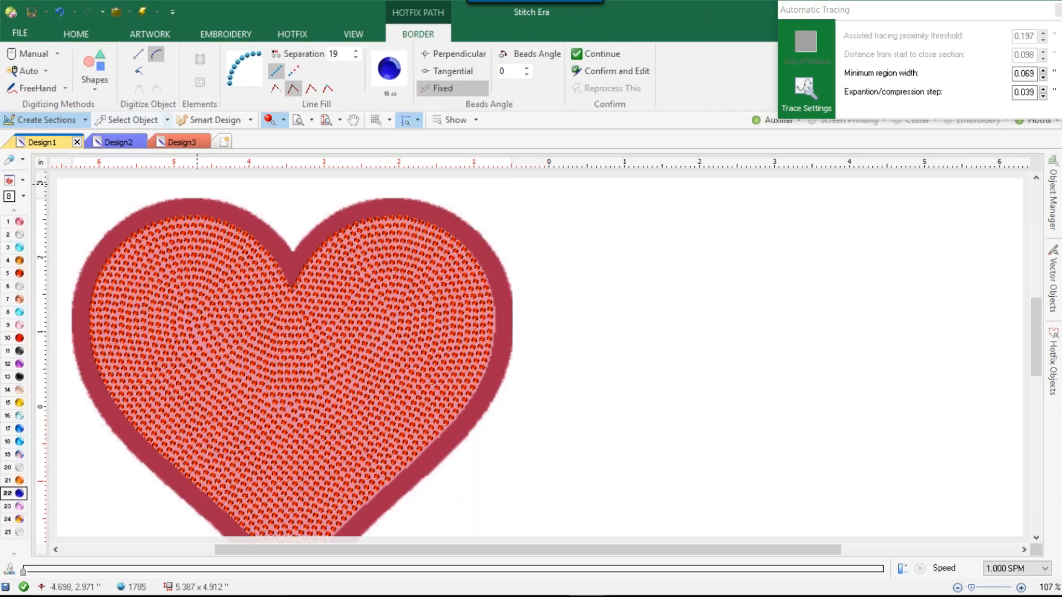
Trace the inner and outer edges of the heart's dark border as Hotfix paths using Auto Complete
click(35, 69)
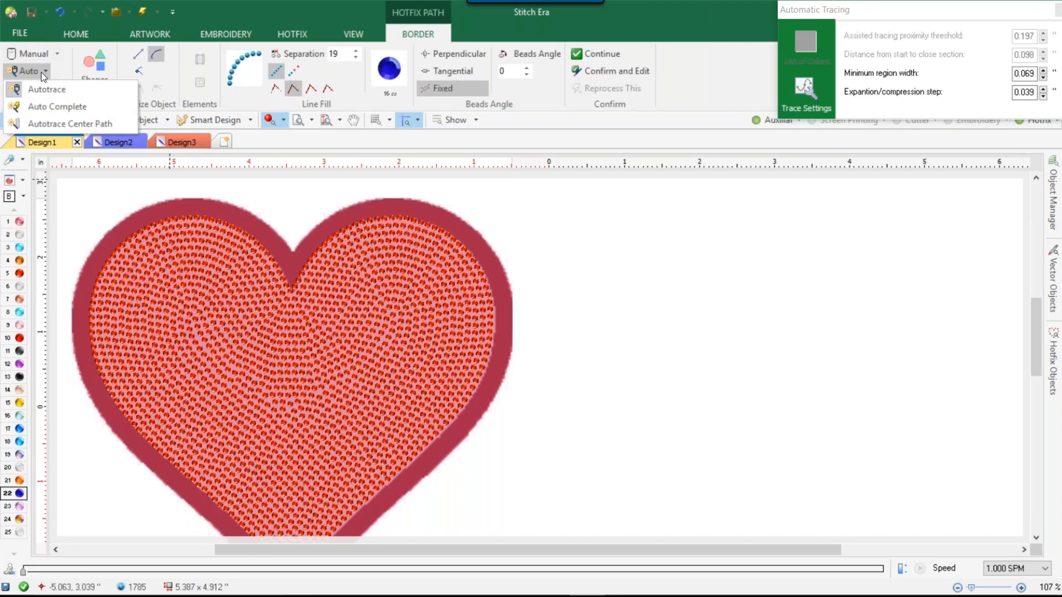
click(41, 72)
click(39, 69)
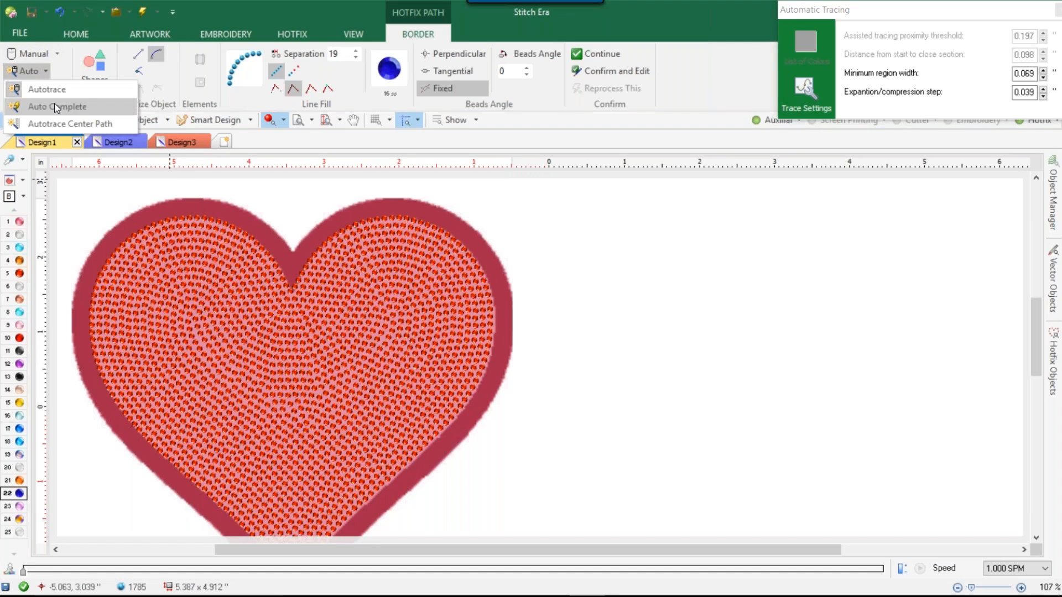
click(54, 103)
click(180, 211)
right_click(313, 245)
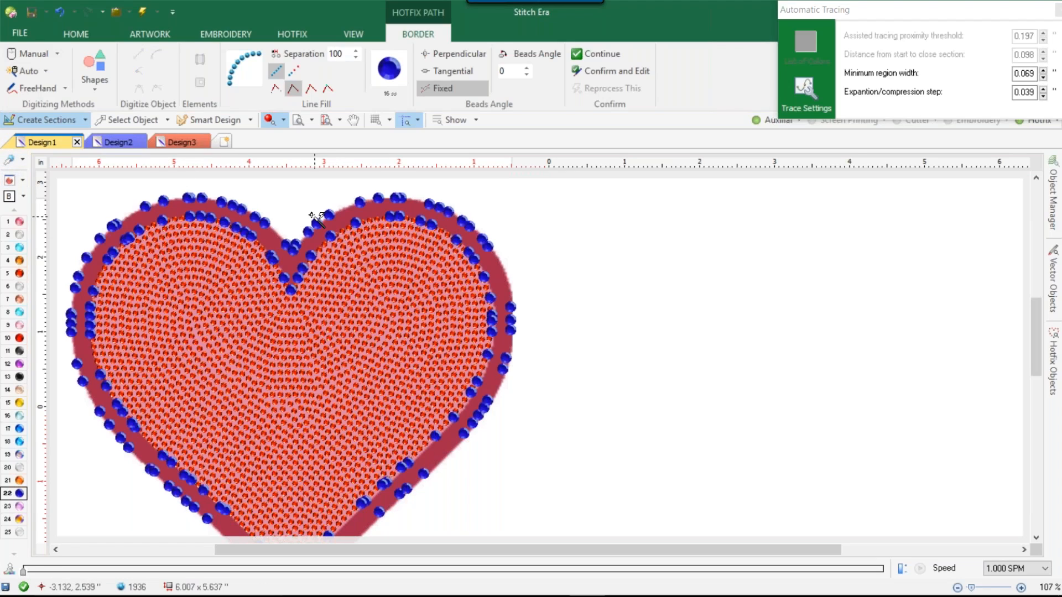
Delete the blue stone path that follows the inner edge of the heart's border
click(129, 116)
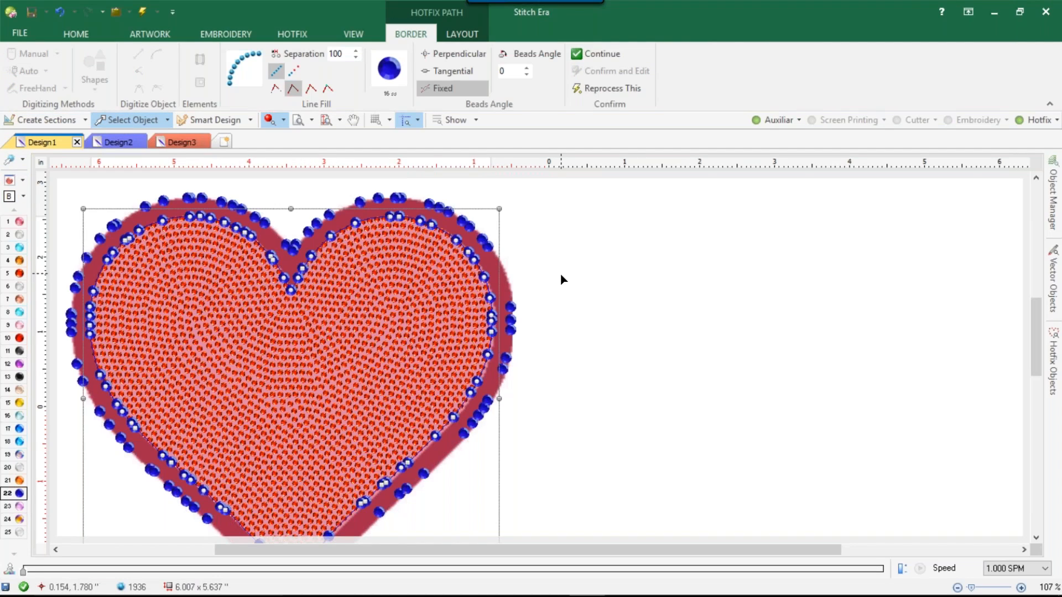
key(Delete)
click(469, 241)
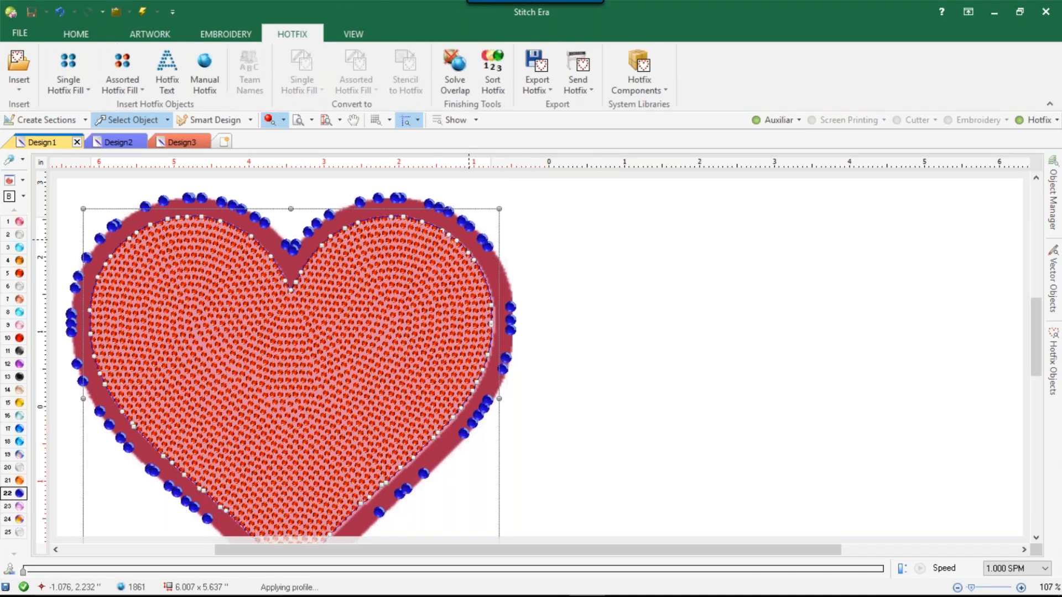
Set the outer path's stone separation to 5, its beads angle to Perpendicular and its corner handling to the fourth style
click(474, 224)
double_click(336, 53)
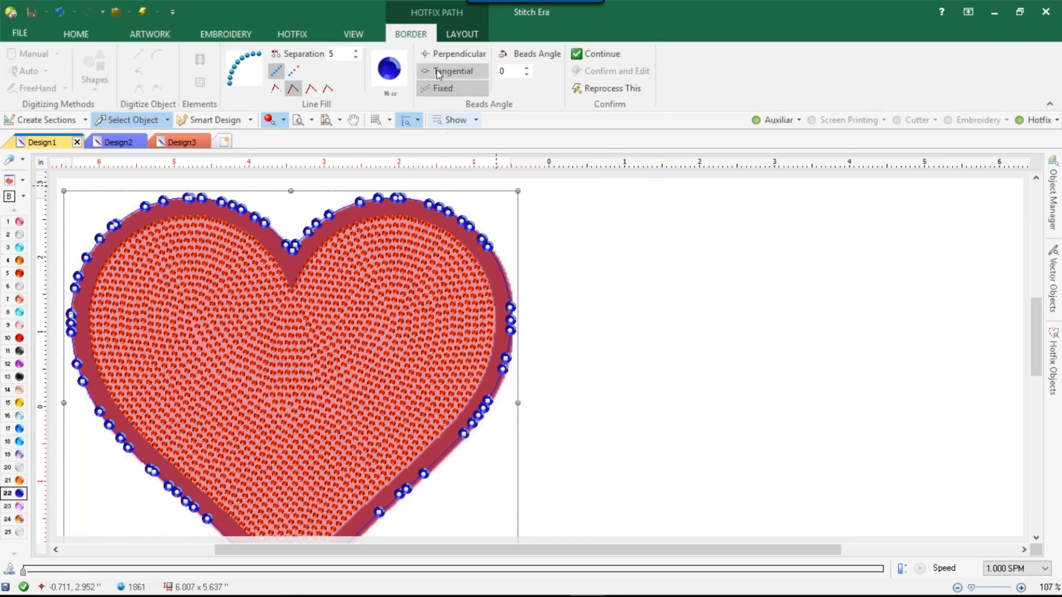
click(442, 56)
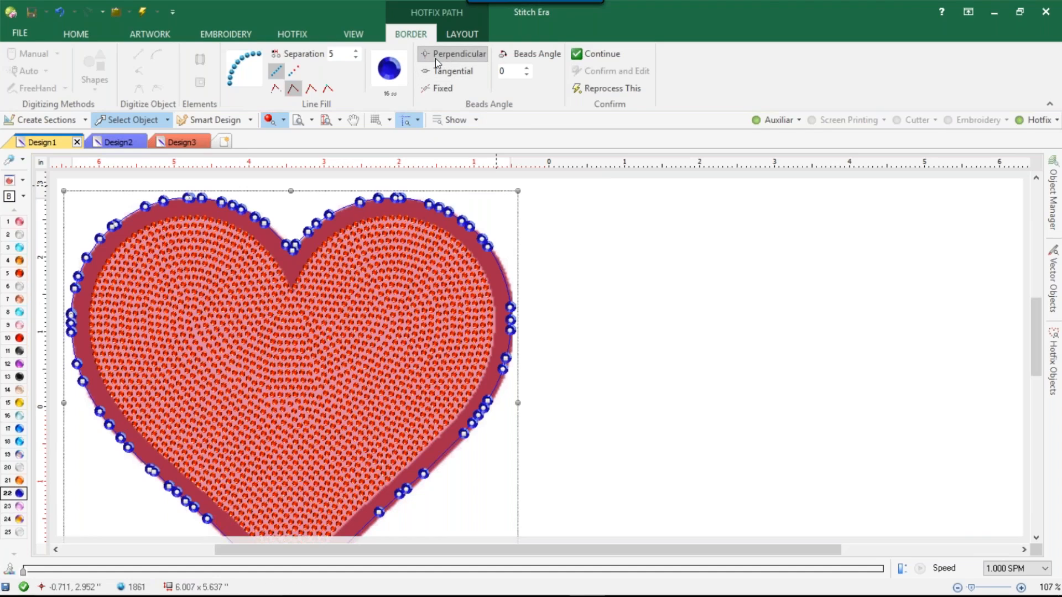
click(328, 89)
click(599, 267)
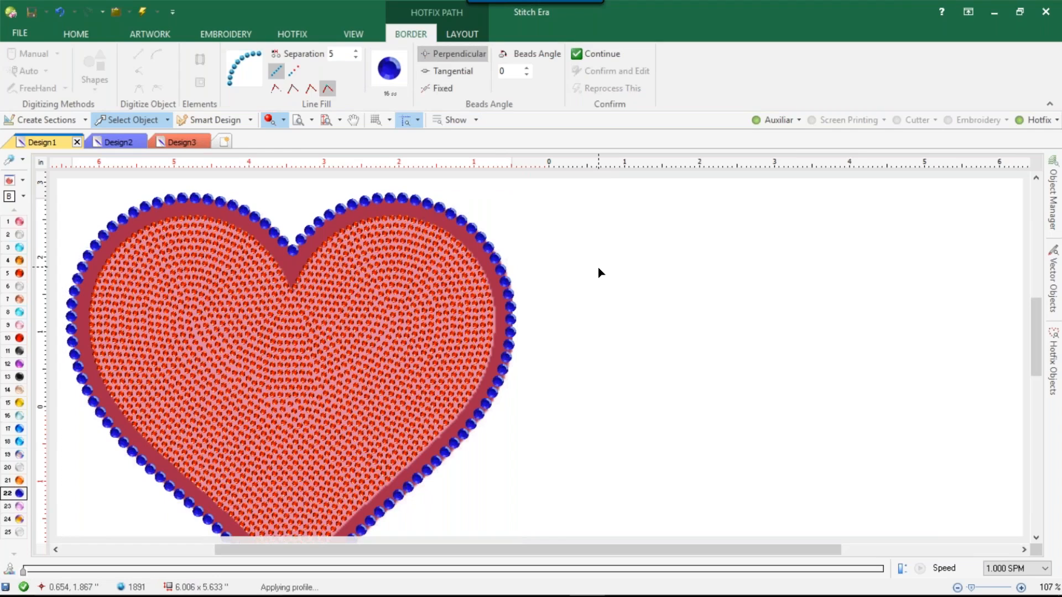
Hide the auxiliary heart image, delete the blue outer path, and show the image again
click(771, 118)
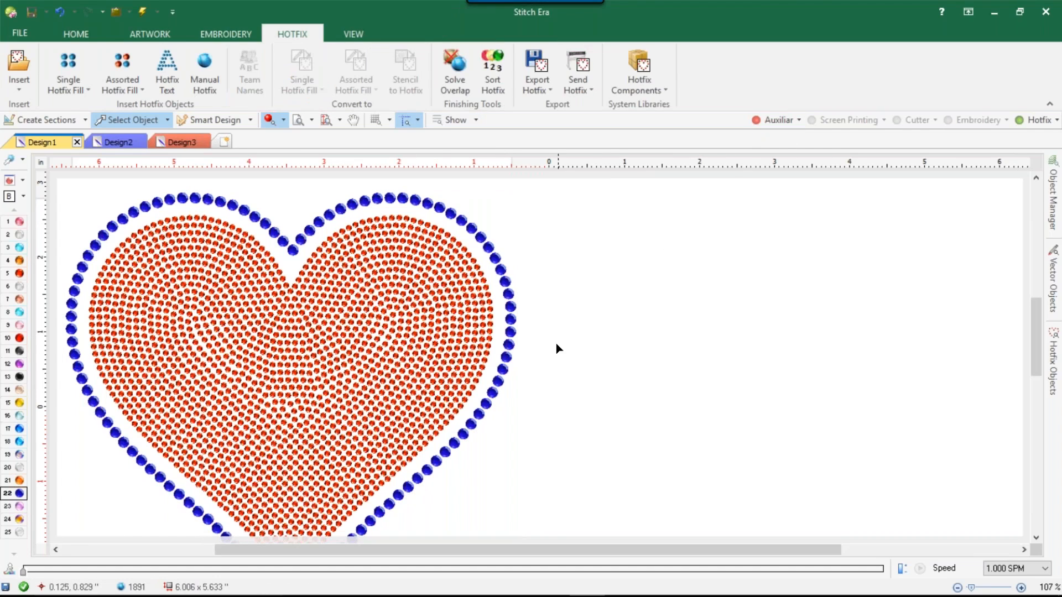
click(483, 239)
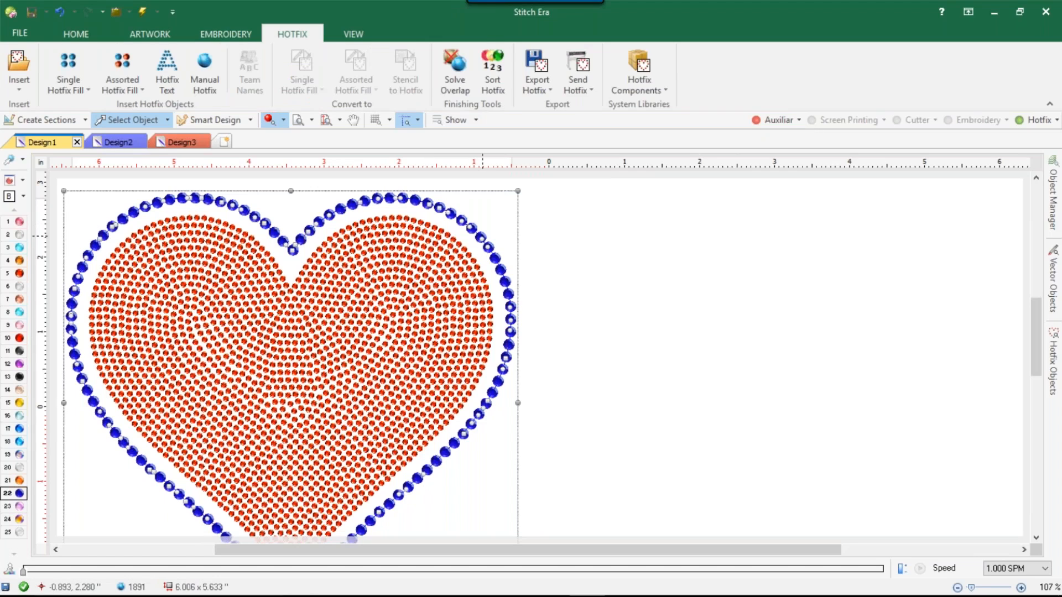
key(Delete)
click(774, 121)
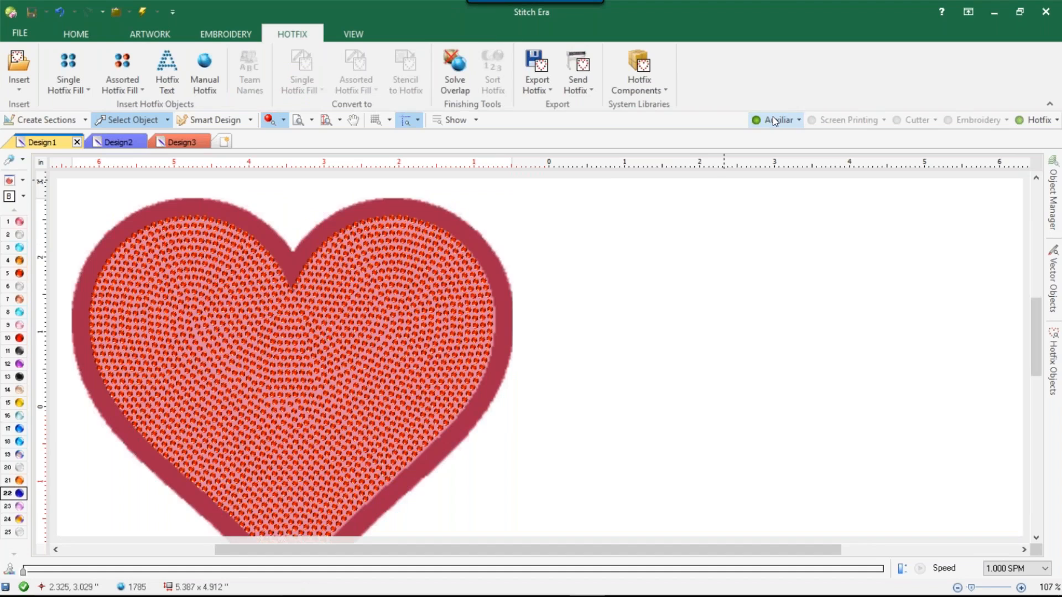
Create a Hotfix path through the middle of the heart's dark border on its right half with Autotrace Center Path
scroll(355, 198, up, 1)
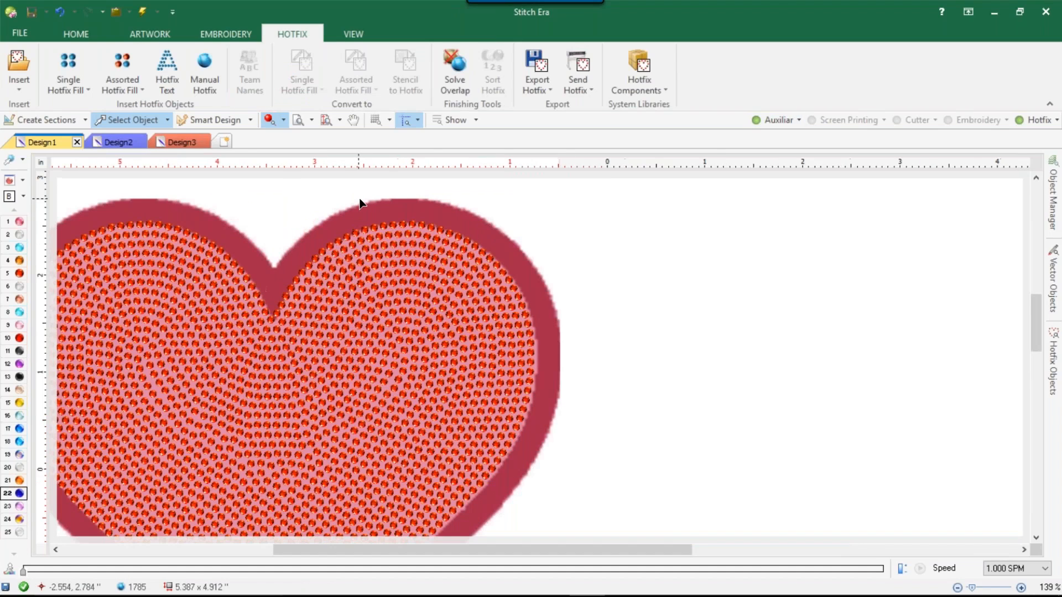
scroll(353, 210, down, 1)
click(89, 87)
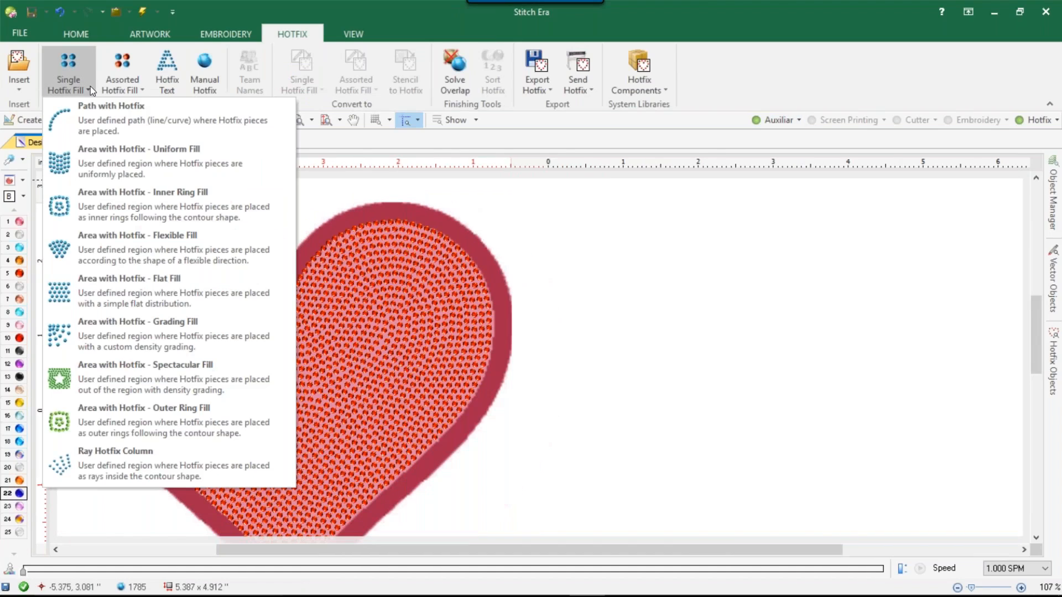
click(105, 115)
click(25, 72)
click(65, 124)
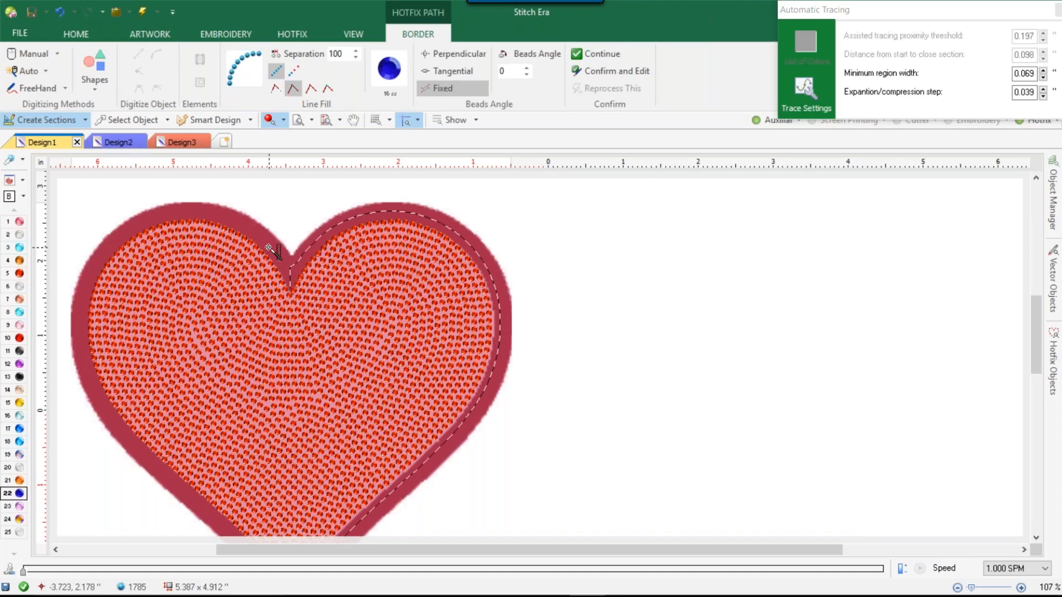
click(487, 279)
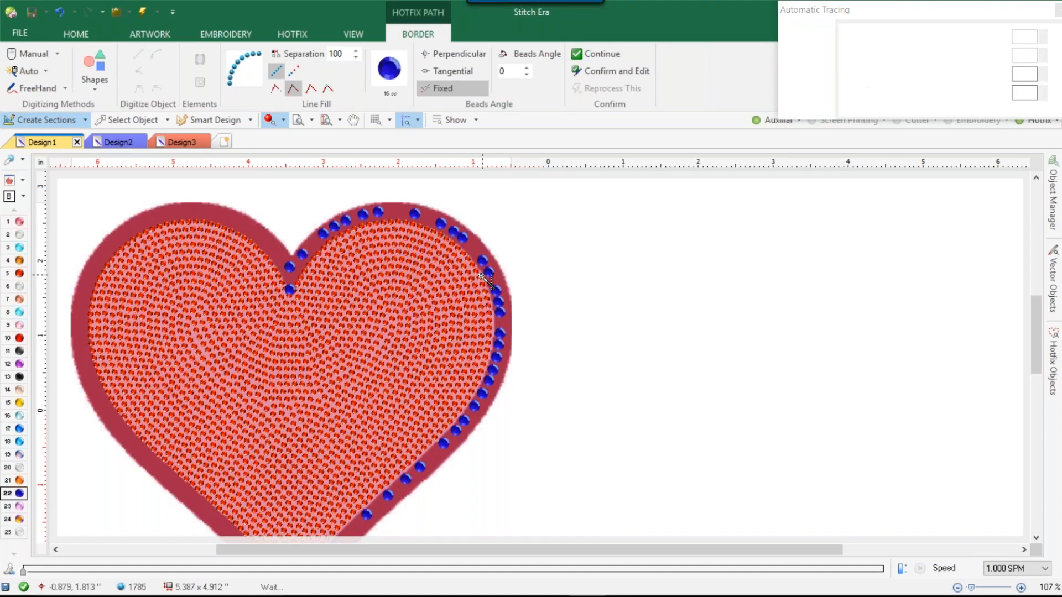
click(116, 120)
Give the center path the first corner style, set its stone separation to 30, and deselect it
click(274, 89)
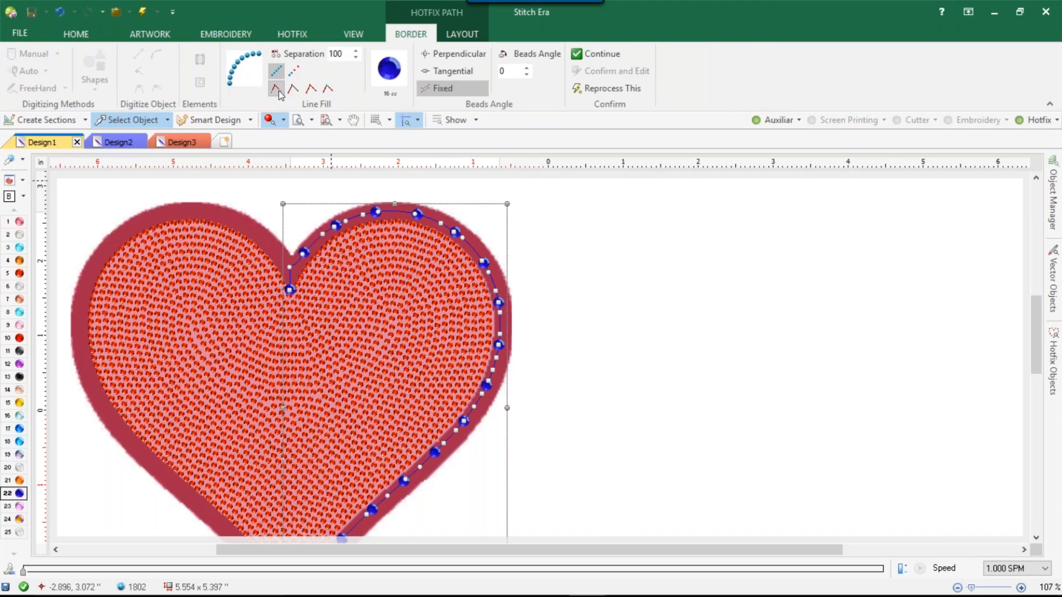
click(336, 54)
text(30)
key(Return)
click(590, 309)
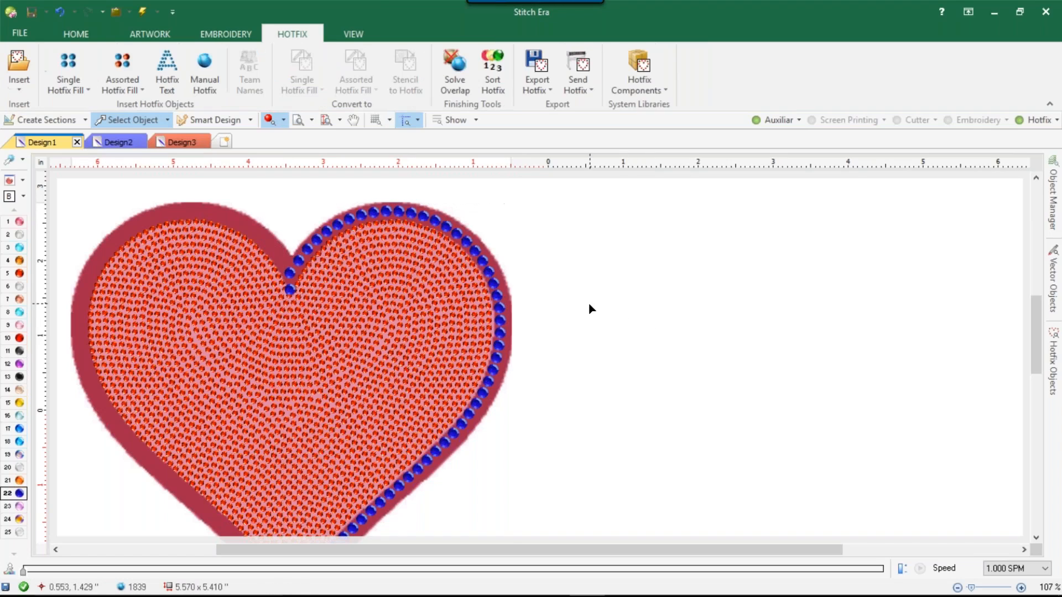
Delete the blue center path and the heart reference image, keeping only the red stone fill
double_click(475, 263)
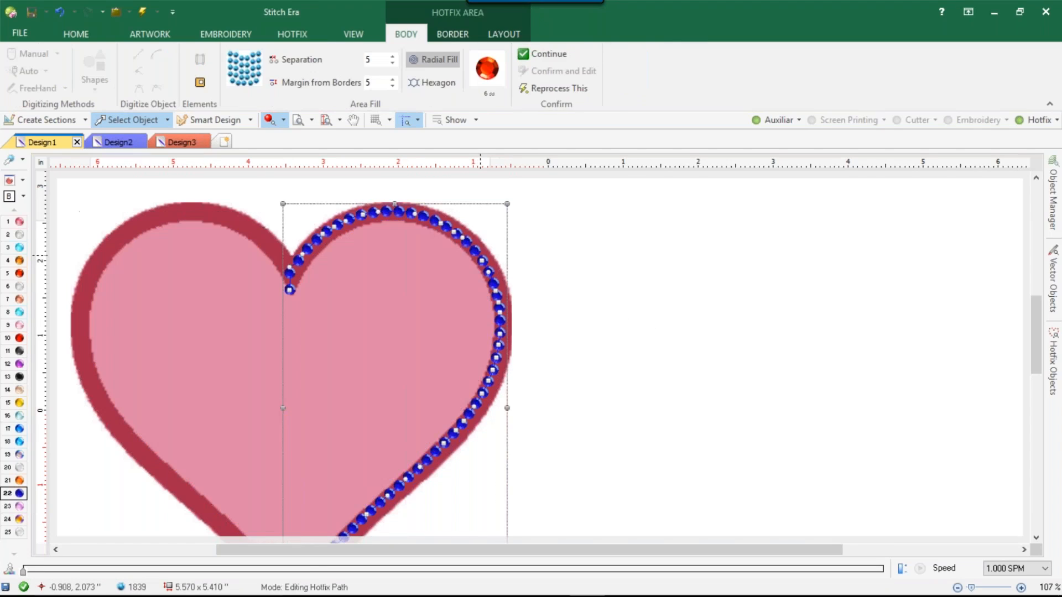
key(Delete)
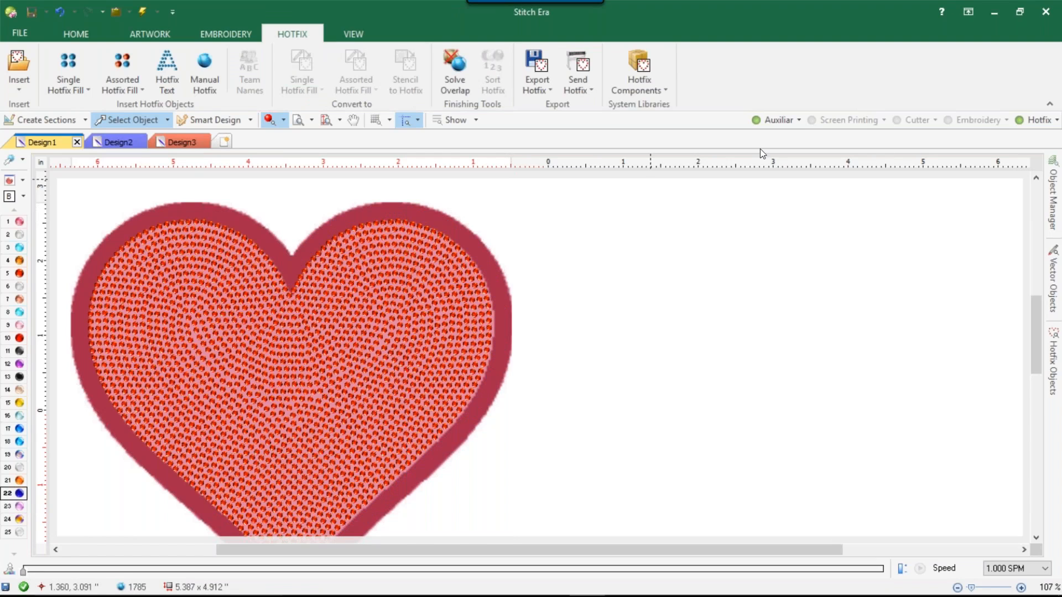
double_click(500, 264)
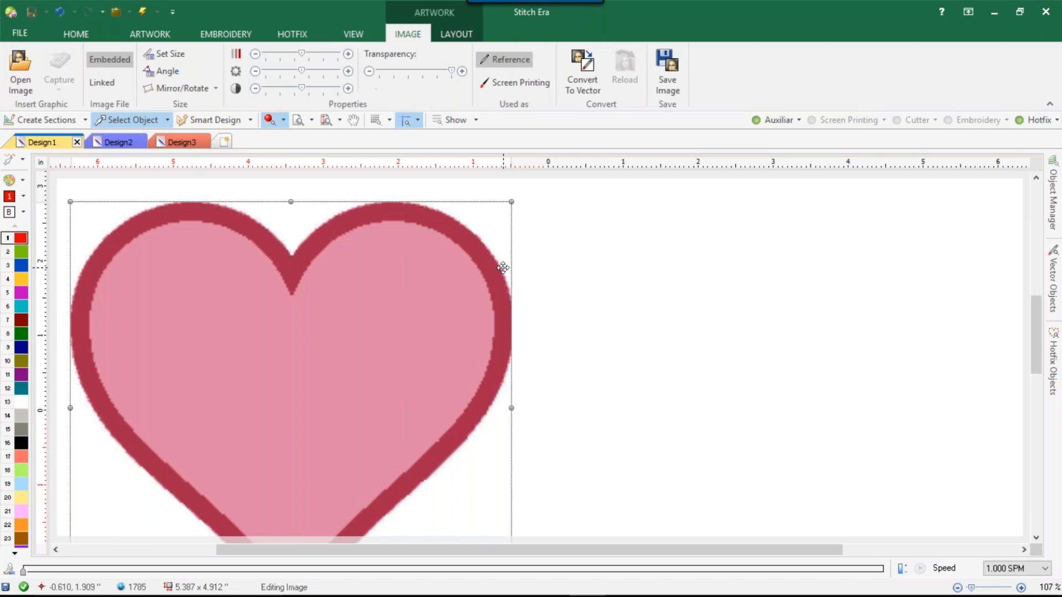
drag(502, 267, 1019, 274)
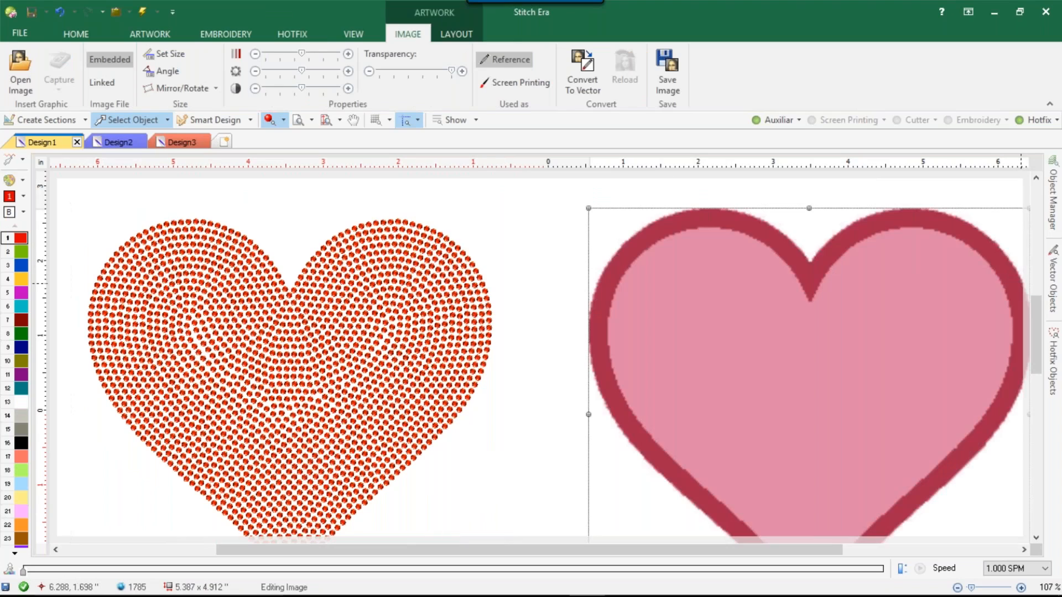
key(Delete)
Select the red Hotfix heart and convert it to a vector object
scroll(256, 302, down, 2)
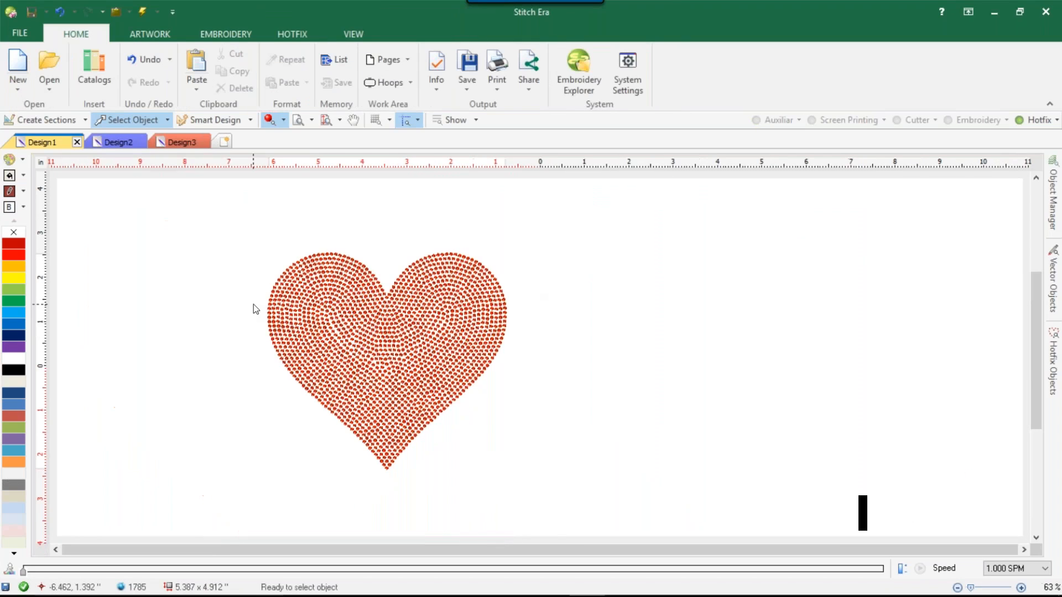
click(356, 336)
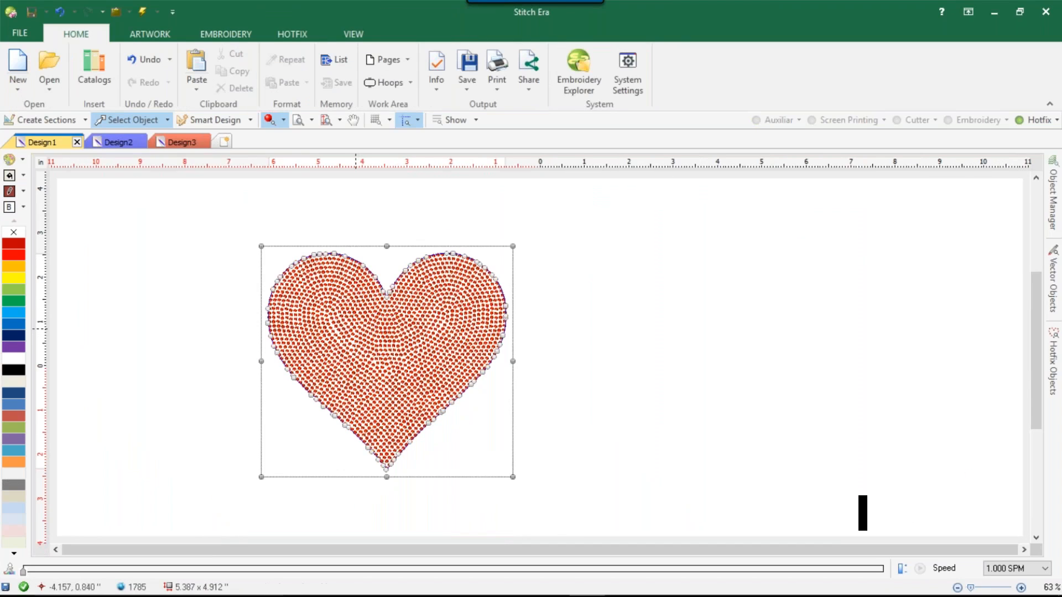
right_click(378, 323)
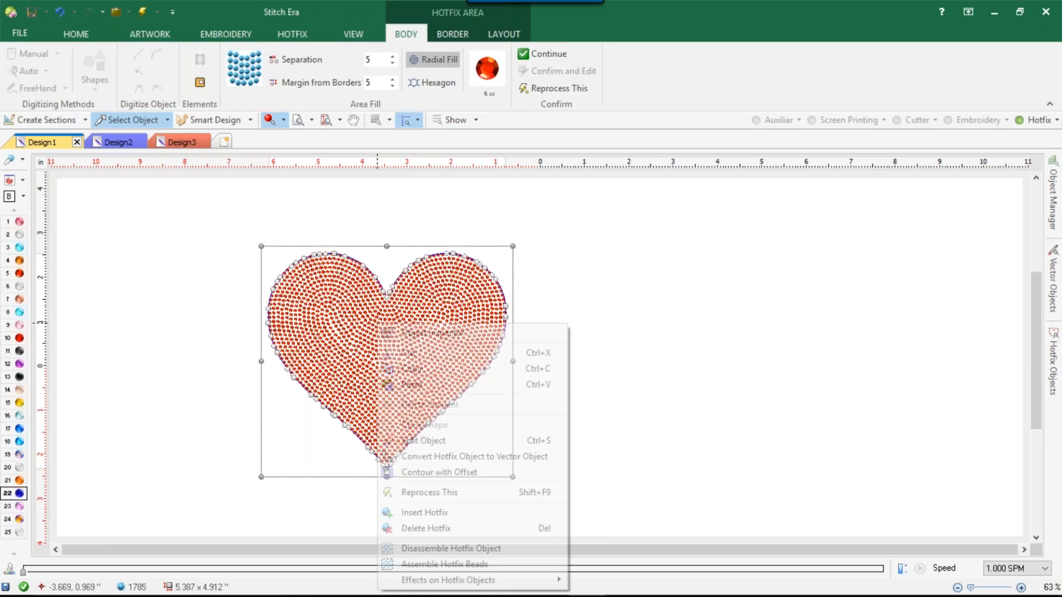
click(442, 456)
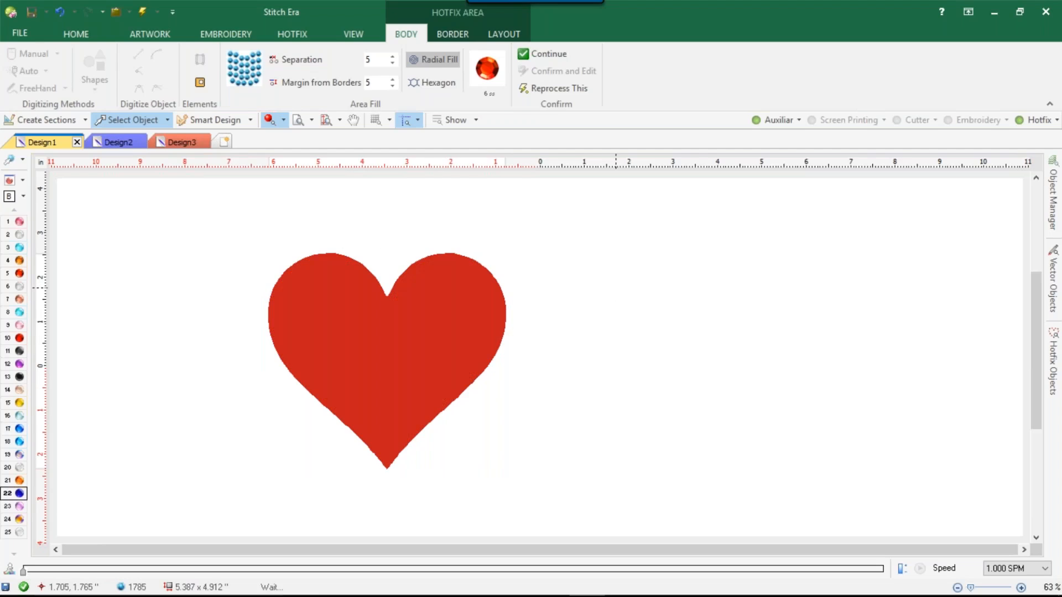
Toggle the Auxiliary layer's visibility and hide the Hotfix layer to inspect the converted vector heart
click(764, 121)
click(782, 121)
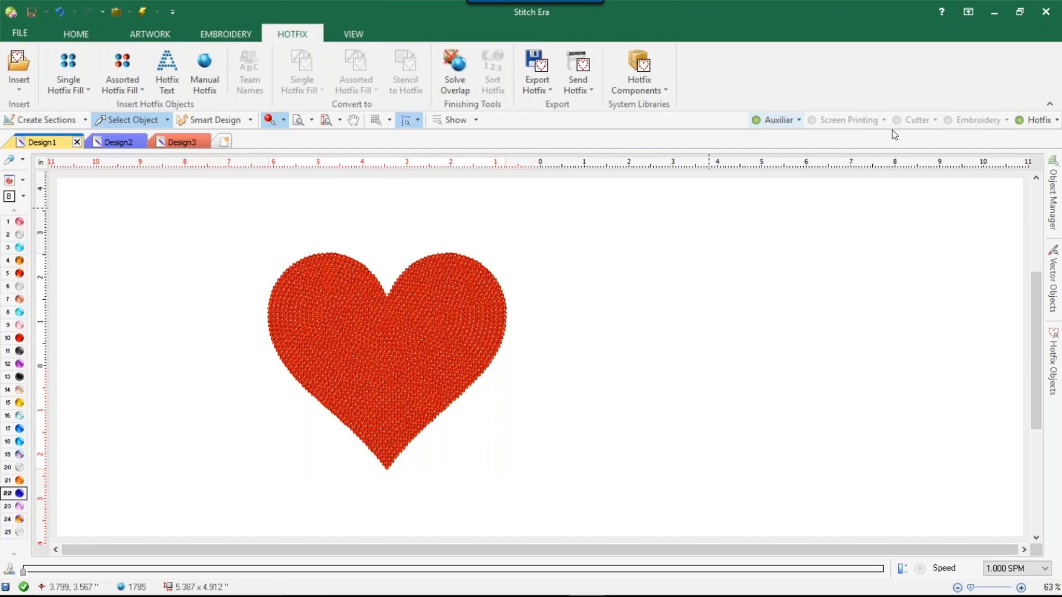
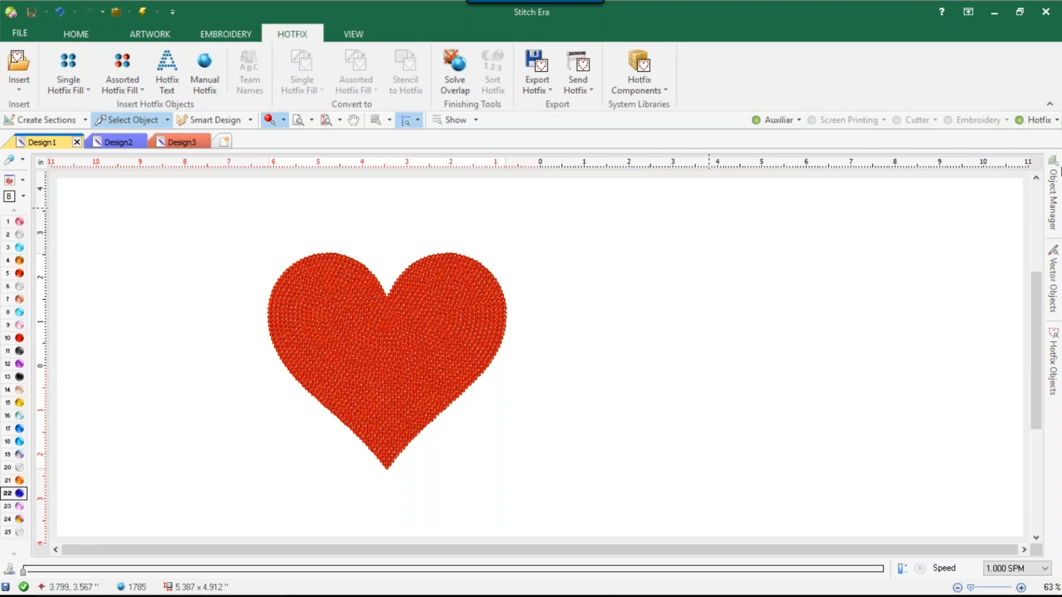
click(1029, 120)
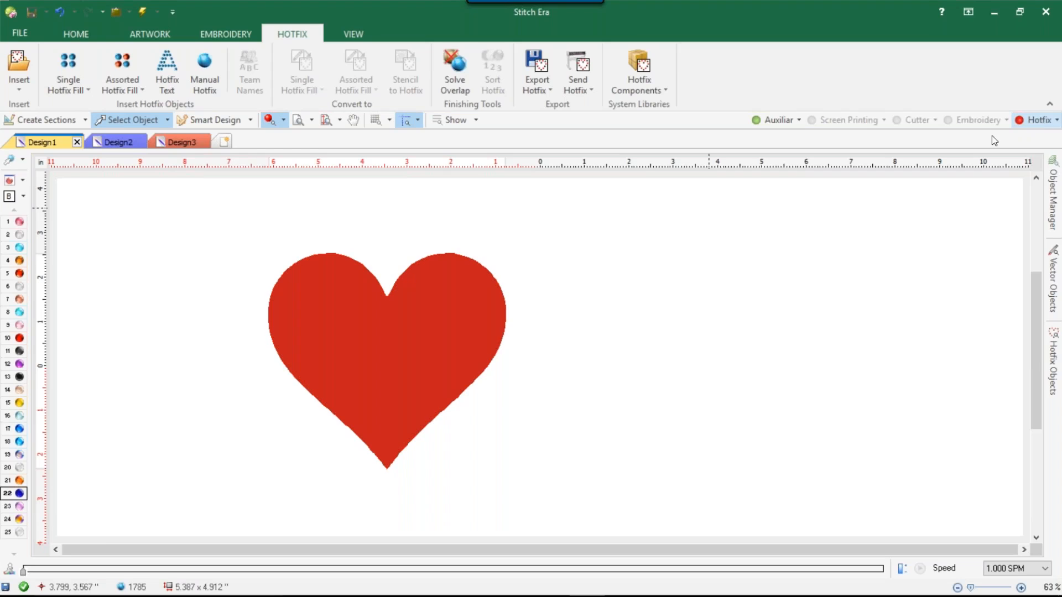
Give the red vector heart both a fill and a border, using the thickest preset border line
double_click(448, 311)
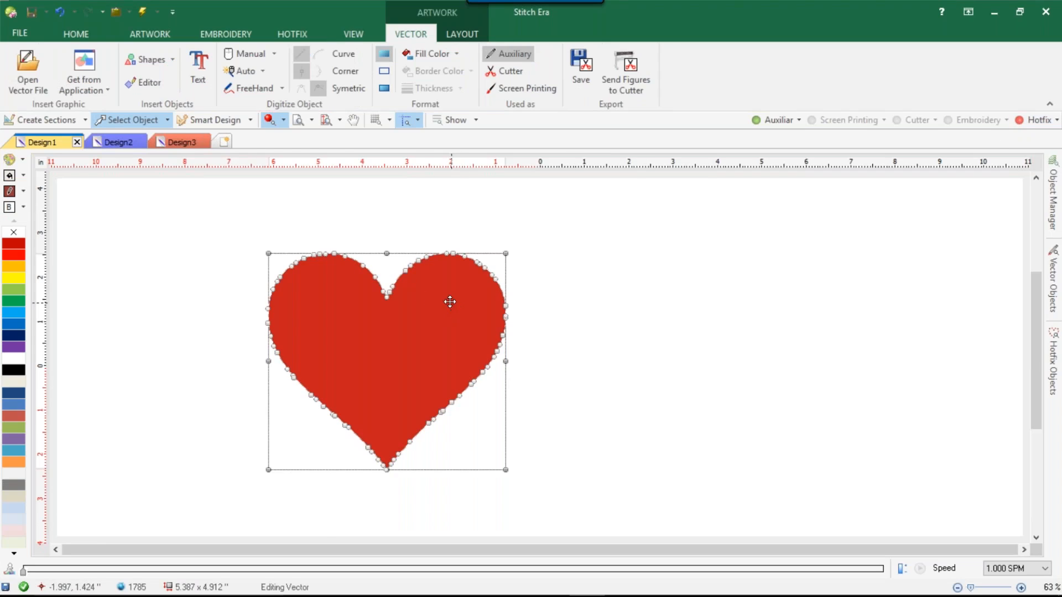
scroll(448, 302, up, 3)
click(269, 120)
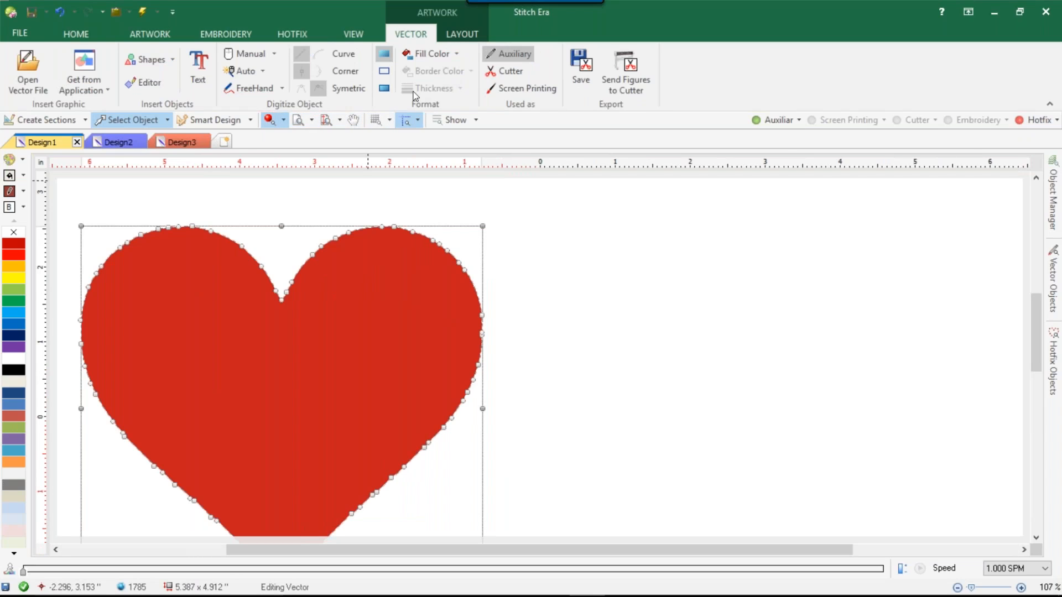
click(384, 88)
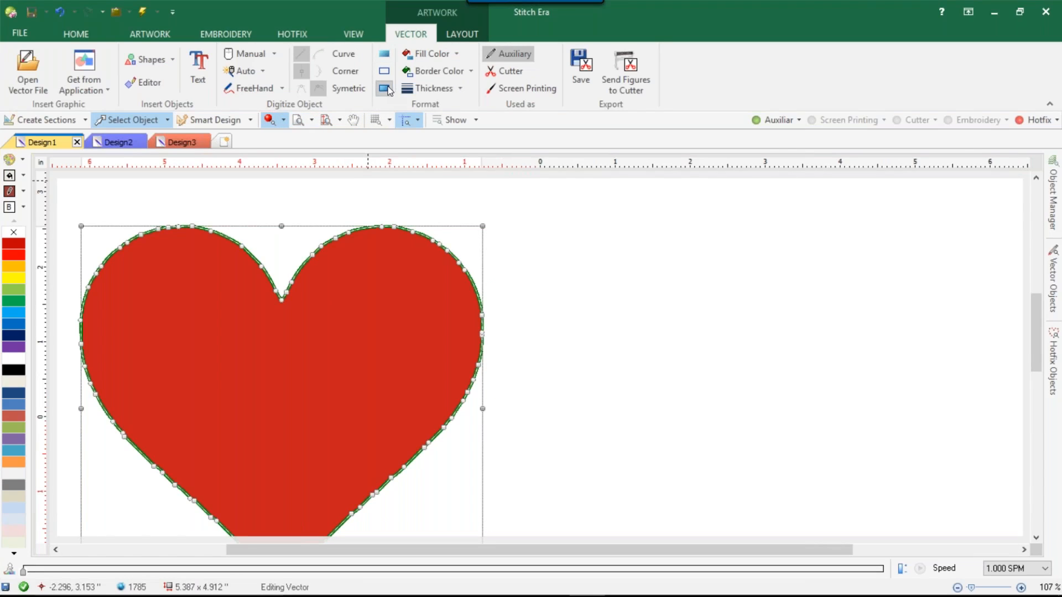
click(460, 88)
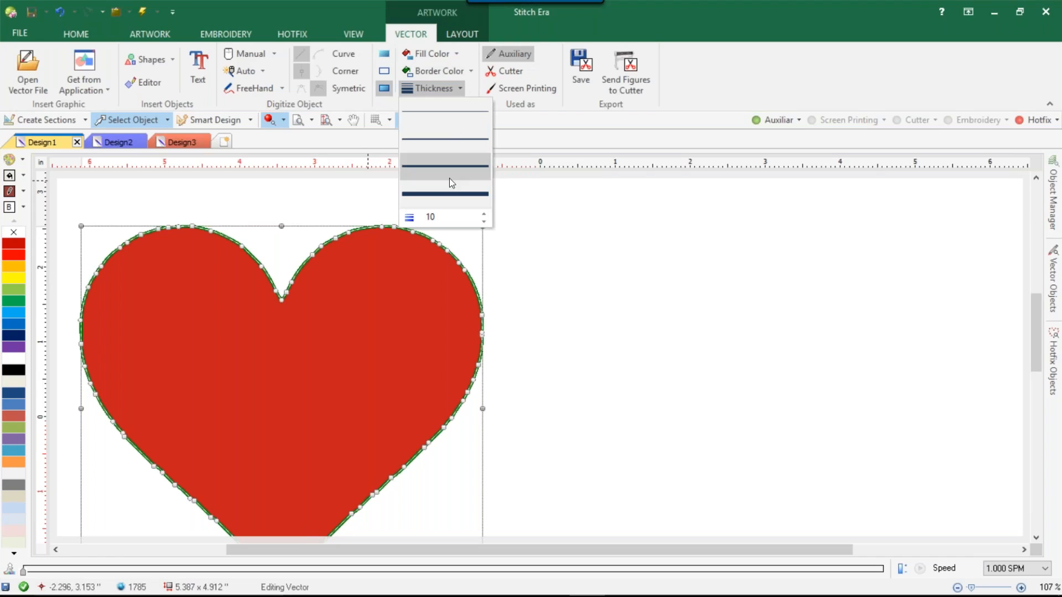
click(459, 194)
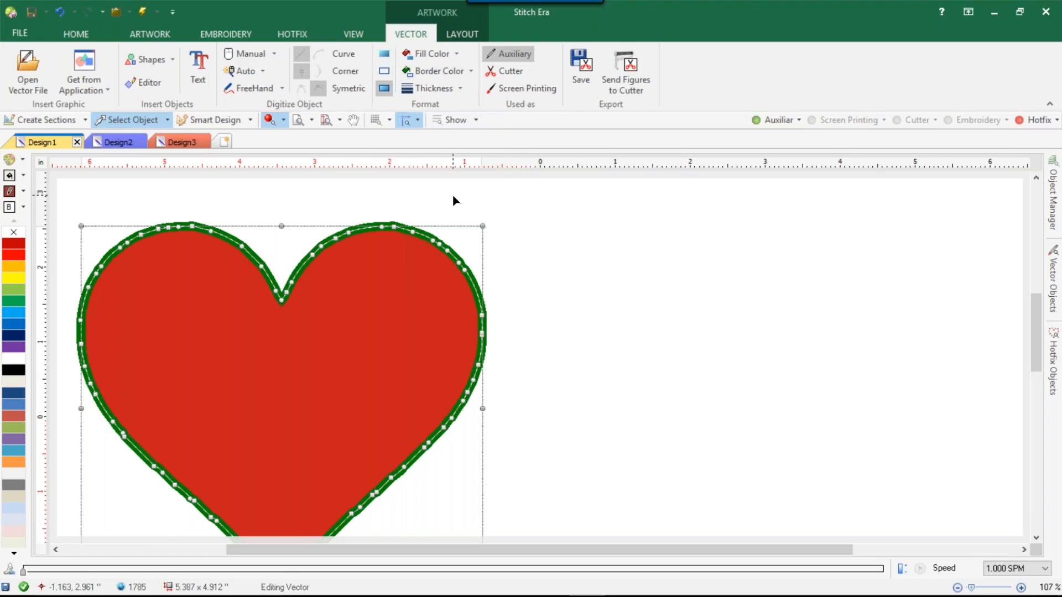
click(560, 231)
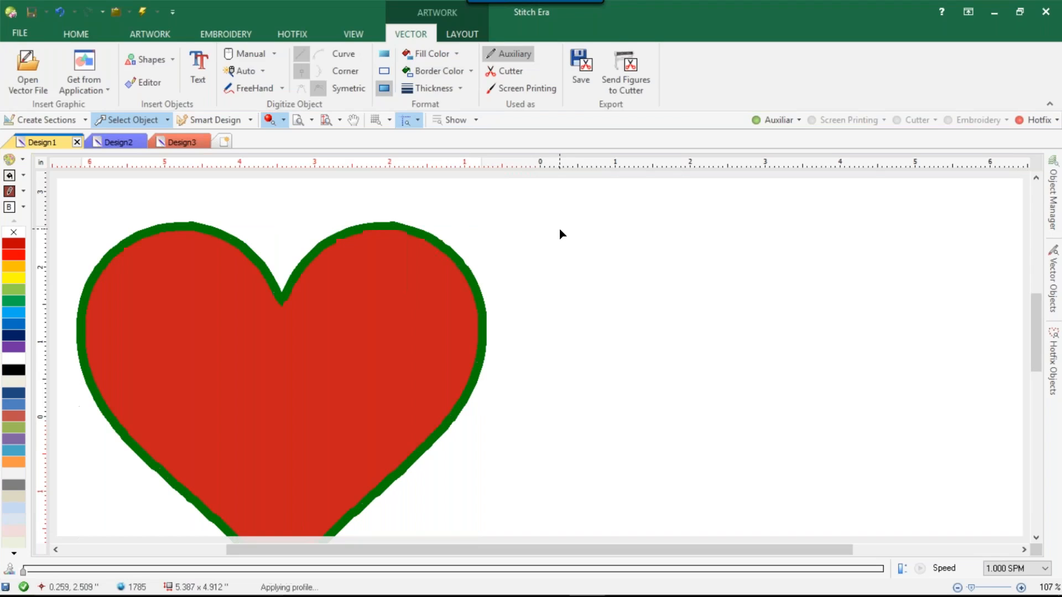
Show the Hotfix layer and add a stone outline border to the Hotfix heart, using the first corner style and a separation of 5
click(1017, 121)
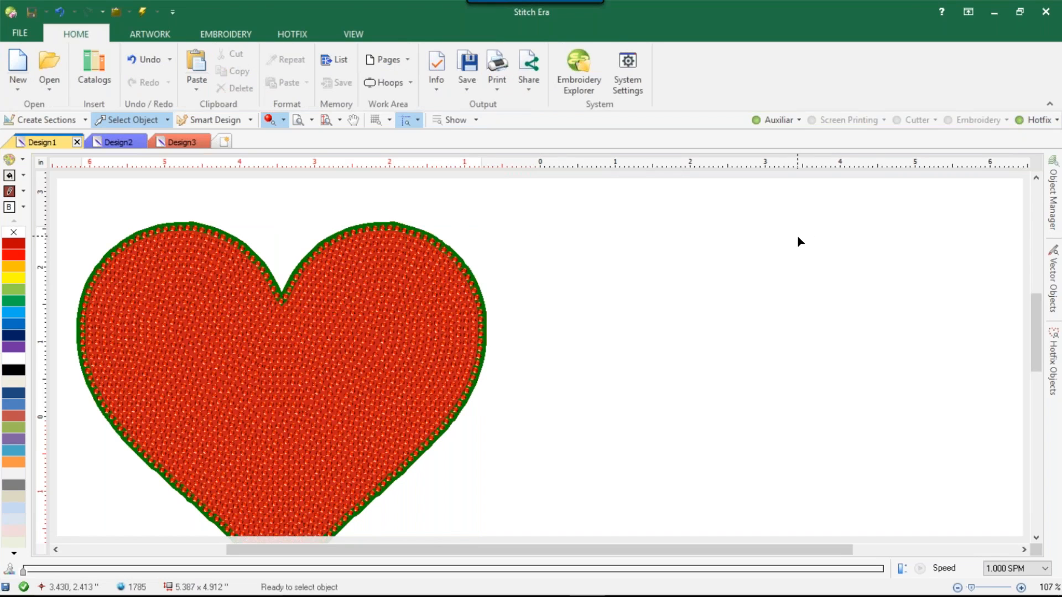
click(354, 319)
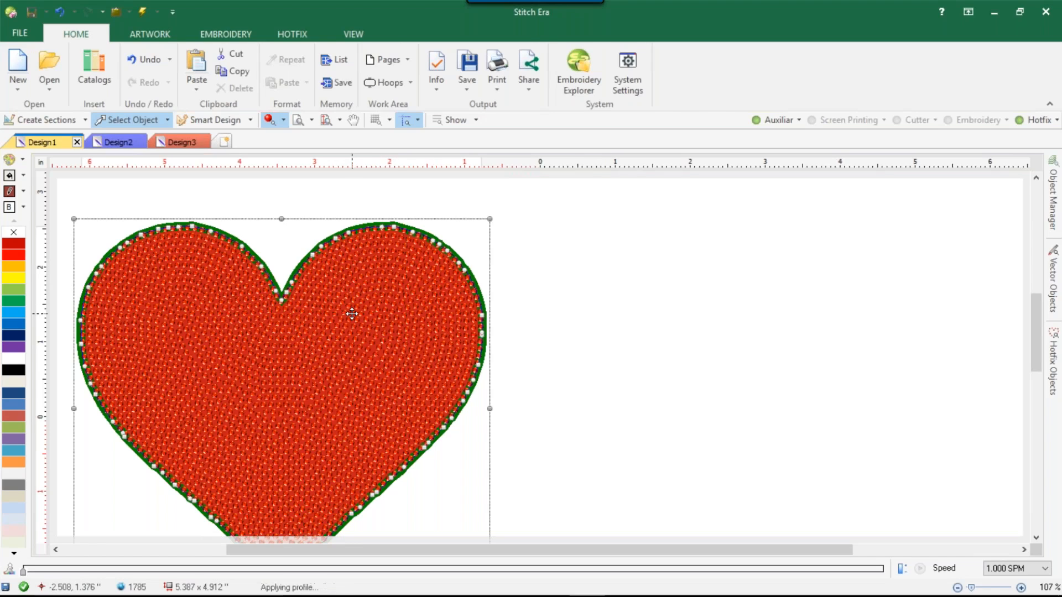
click(23, 71)
click(49, 110)
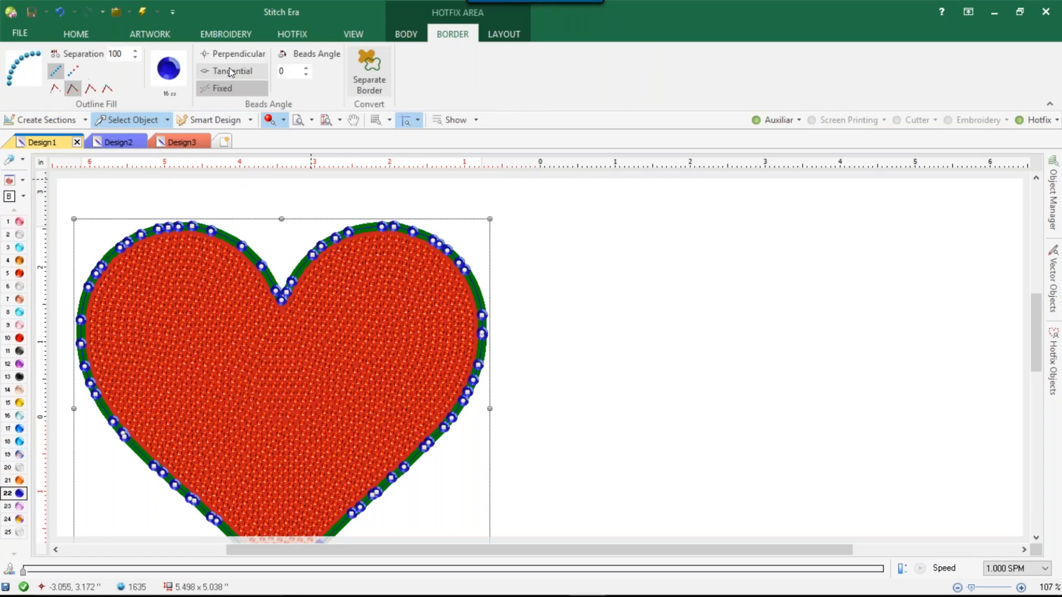
click(54, 88)
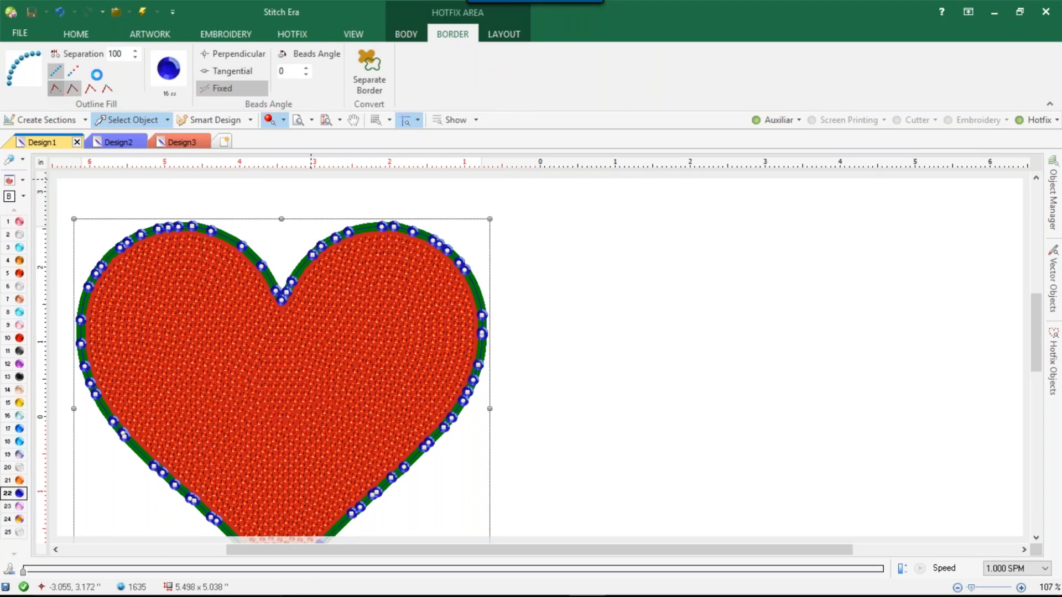
double_click(122, 58)
text(5)
key(Return)
click(658, 342)
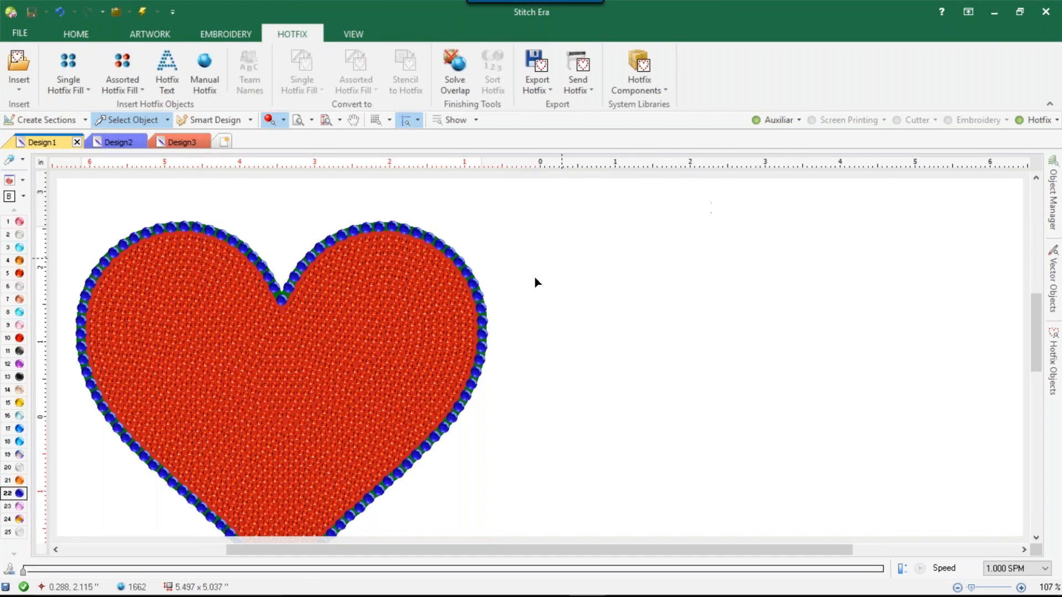
Hide the Auxiliary layer to inspect the Hotfix heart's red fill and blue stone border
click(396, 339)
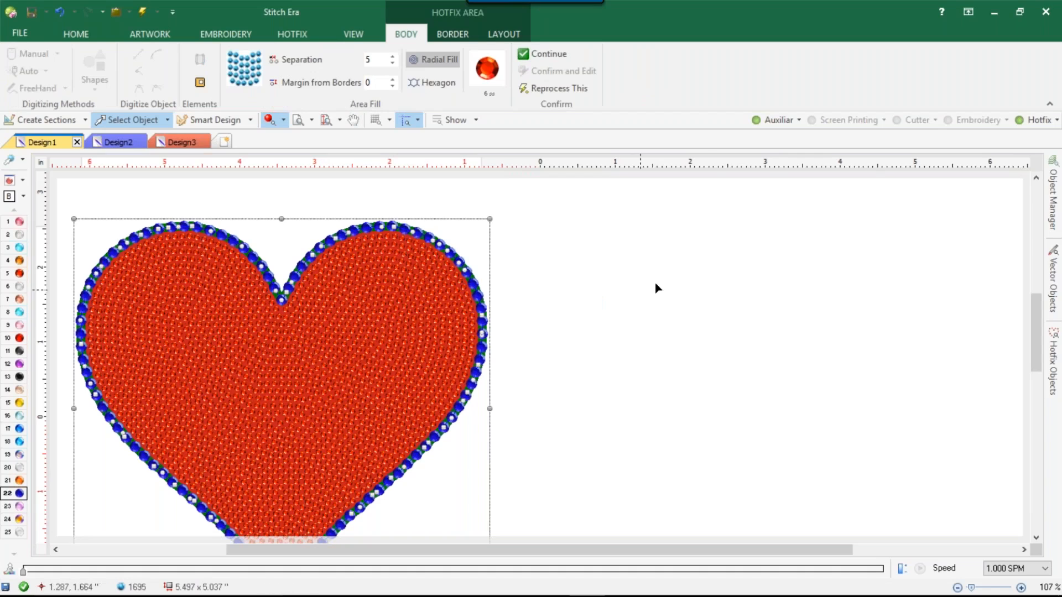
click(786, 122)
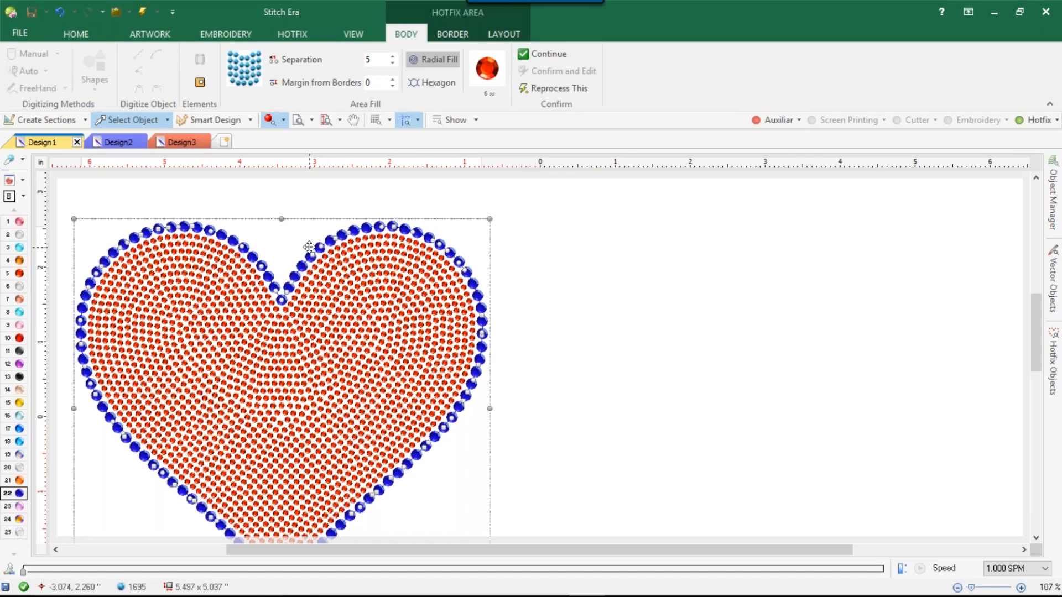
click(585, 265)
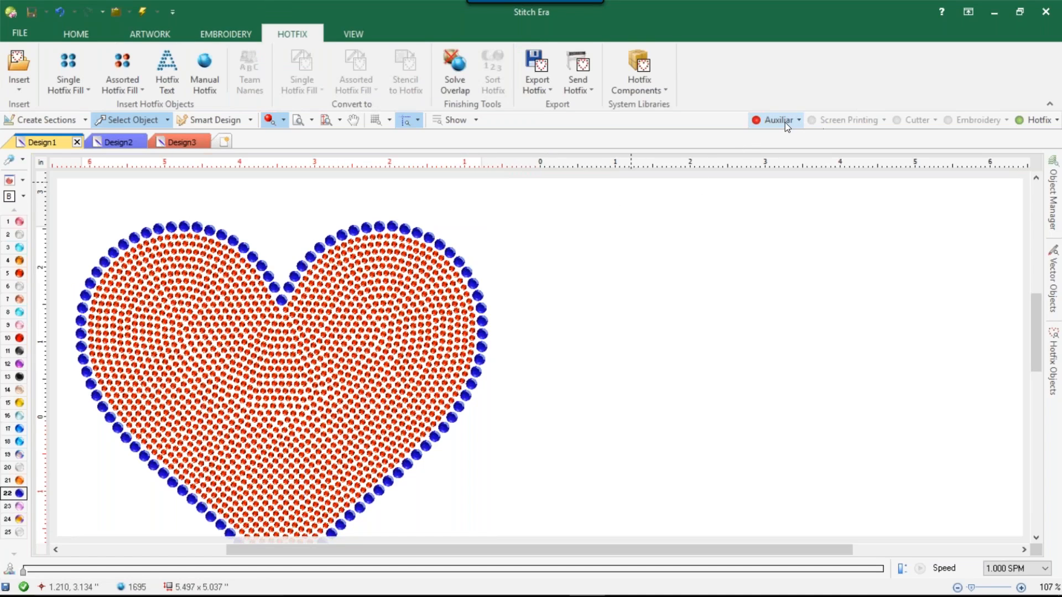
Hide the Hotfix layer and delete the green-bordered vector heart from the Auxiliary layer
click(1031, 119)
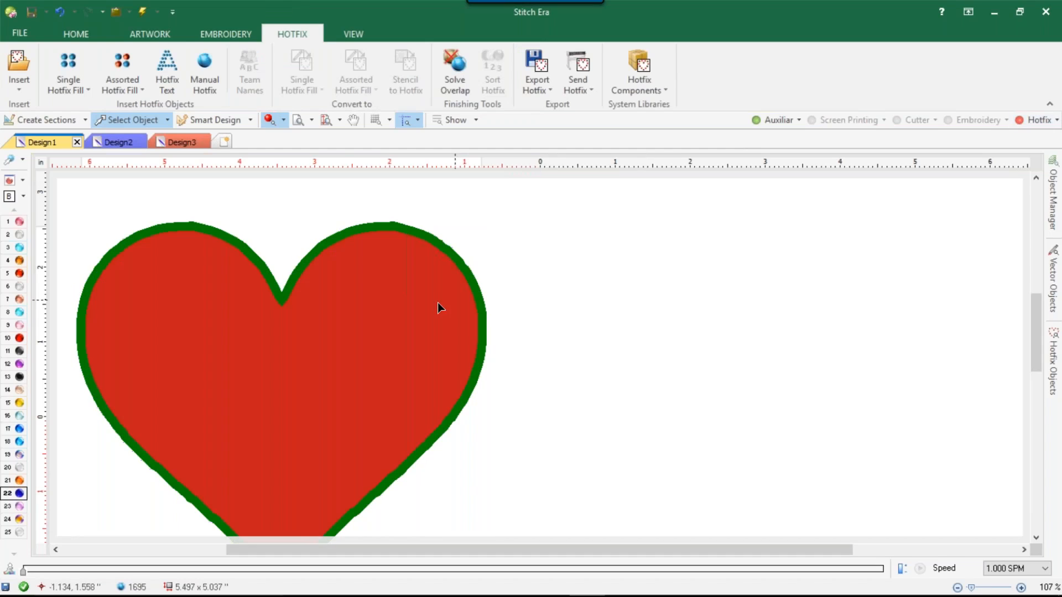
click(343, 323)
key(Delete)
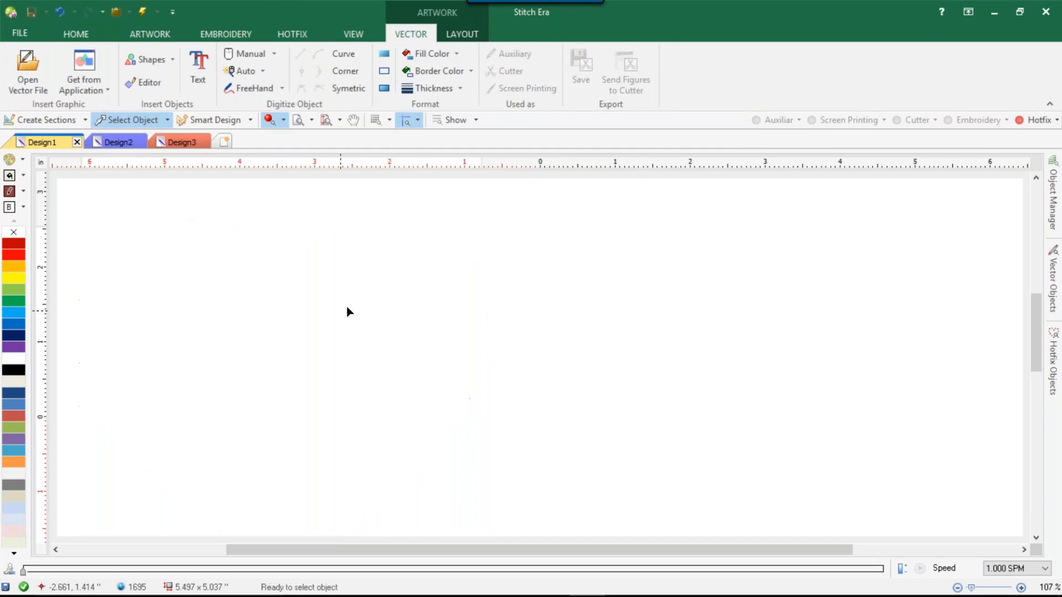
Show the Hotfix layer, convert the blue-bordered Hotfix heart to a vector object, and hide that layer again
click(1031, 118)
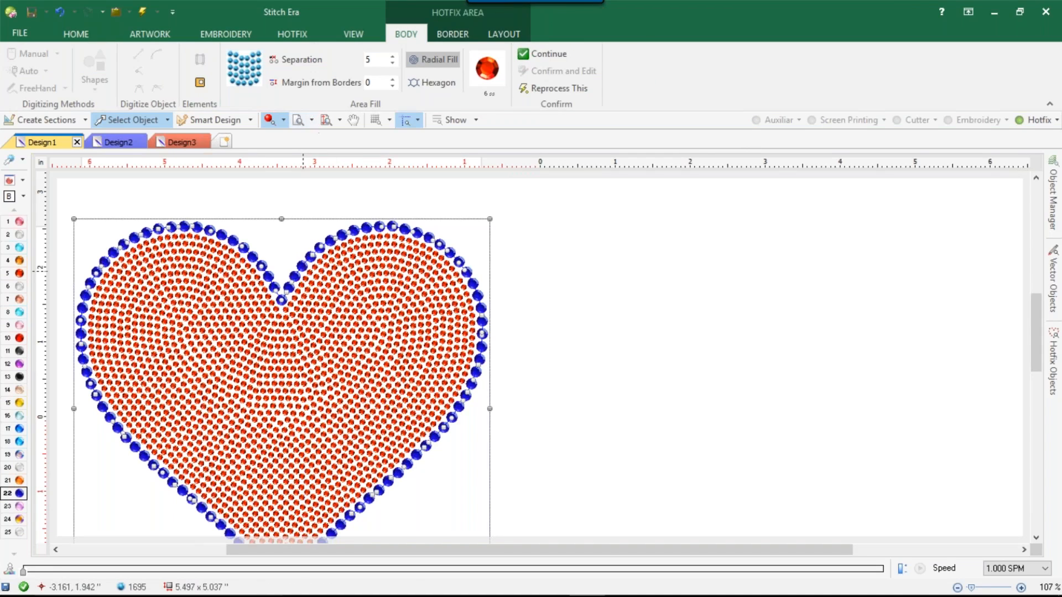
right_click(306, 303)
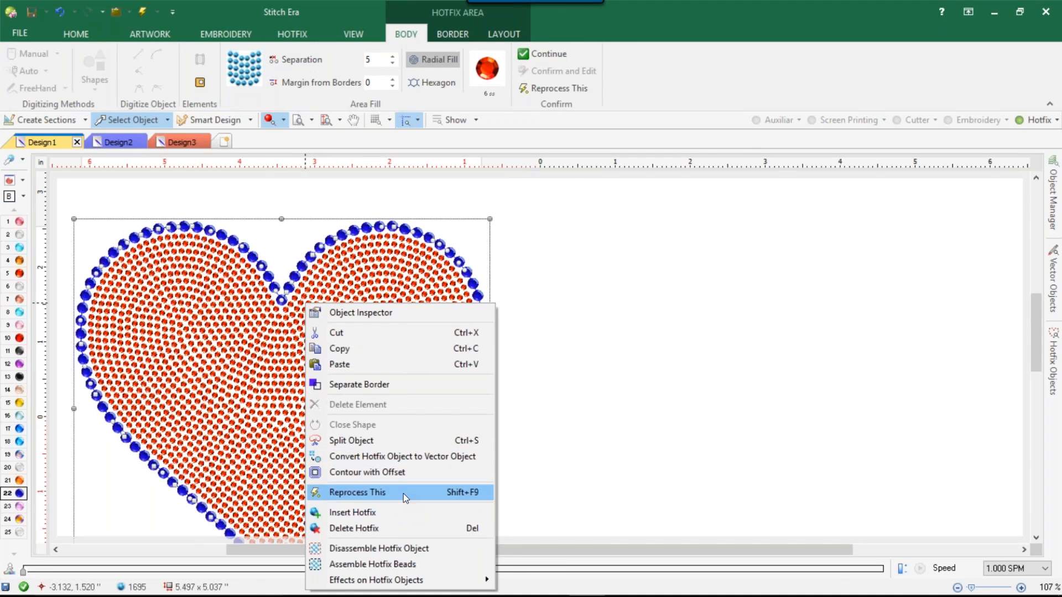
click(405, 457)
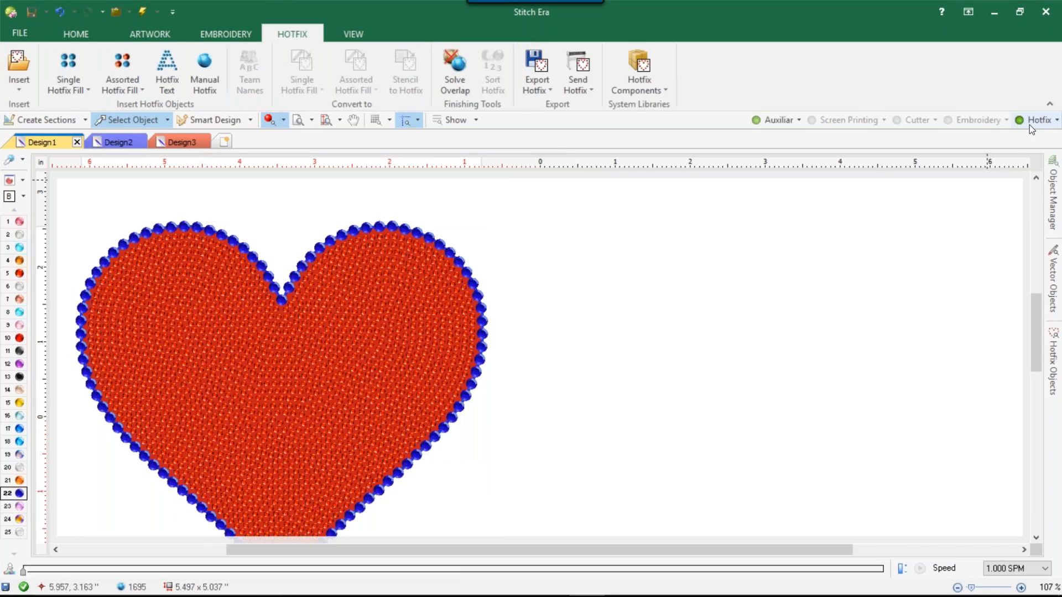
click(1029, 124)
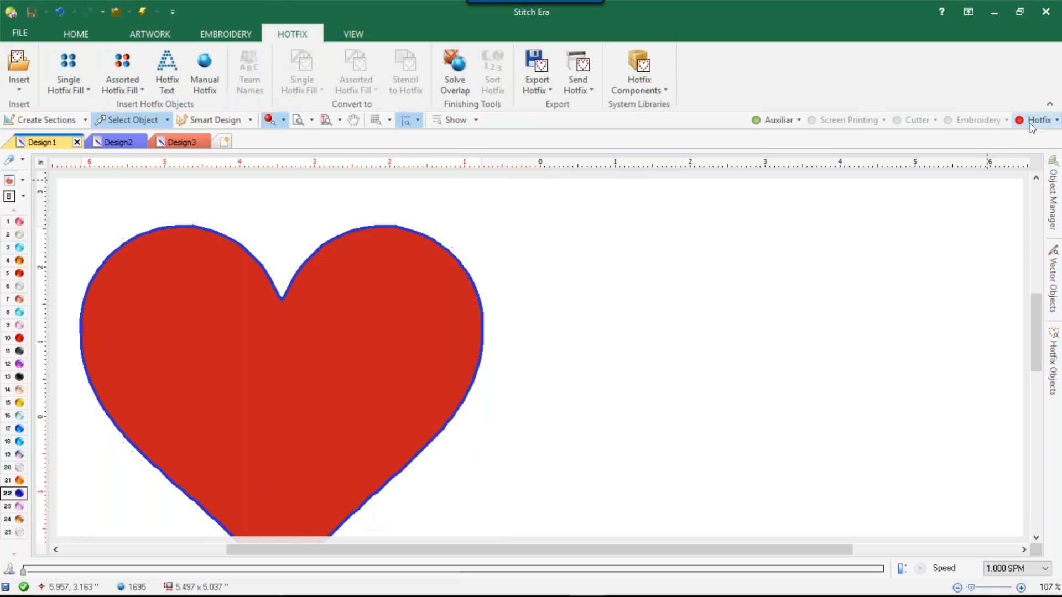
click(423, 233)
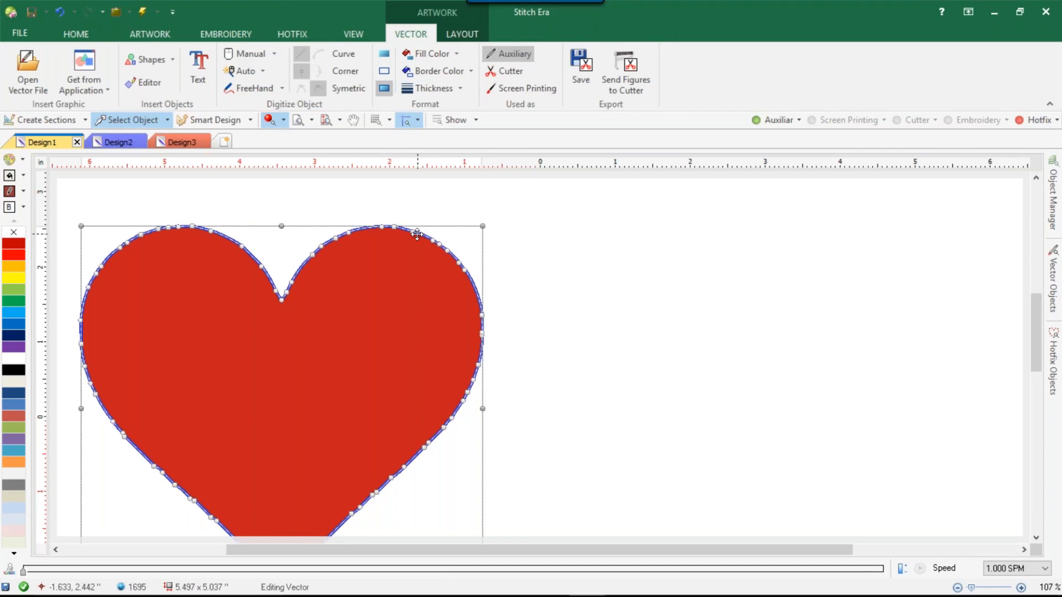
right_click(383, 263)
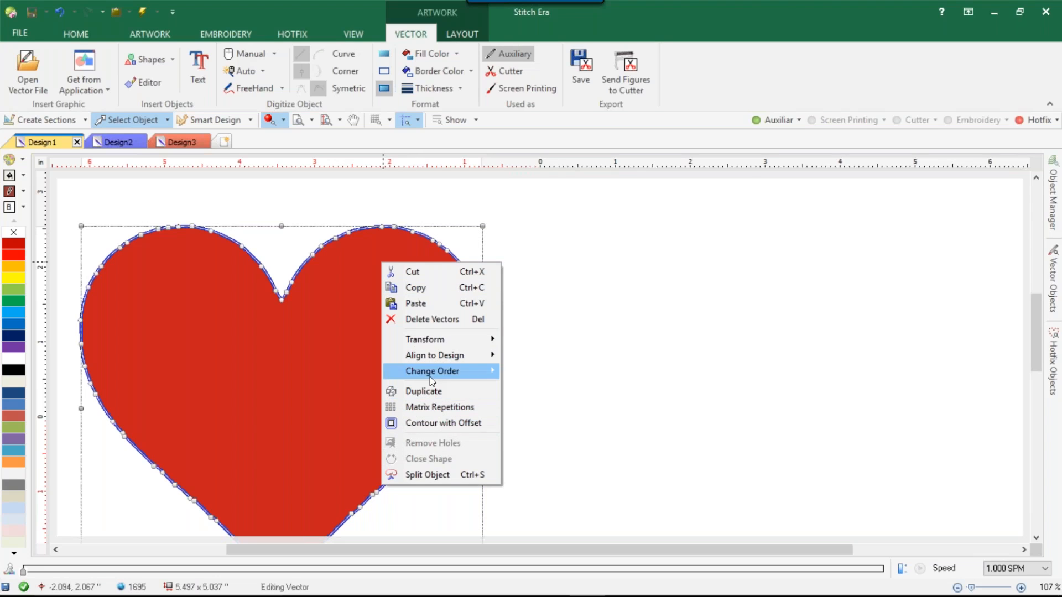
click(589, 309)
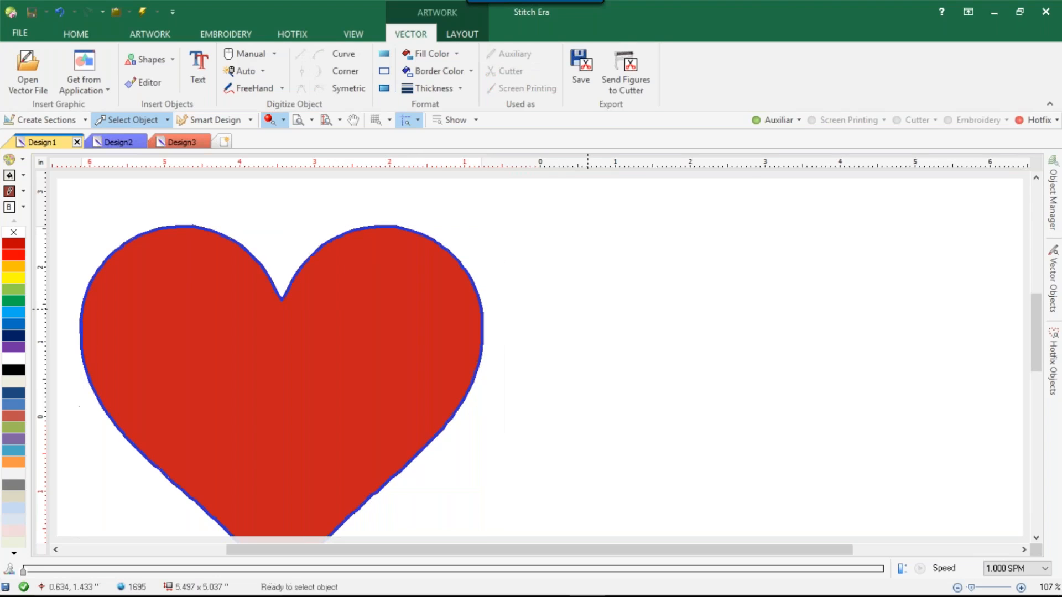
Create a custom outer offset contour around the vector heart with one red line at a separation of 0.0150 inches
click(422, 320)
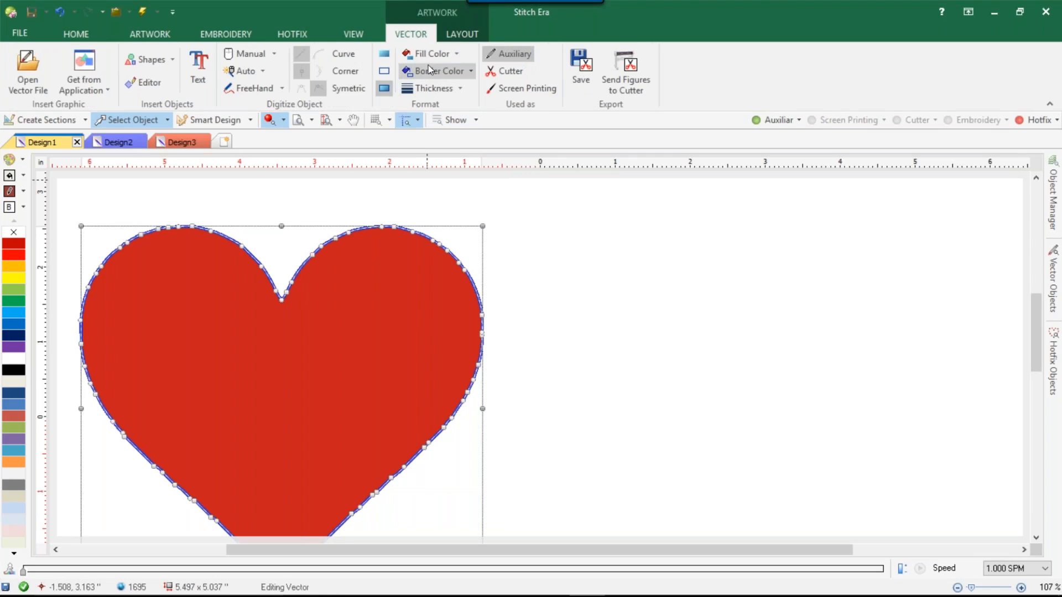
click(458, 35)
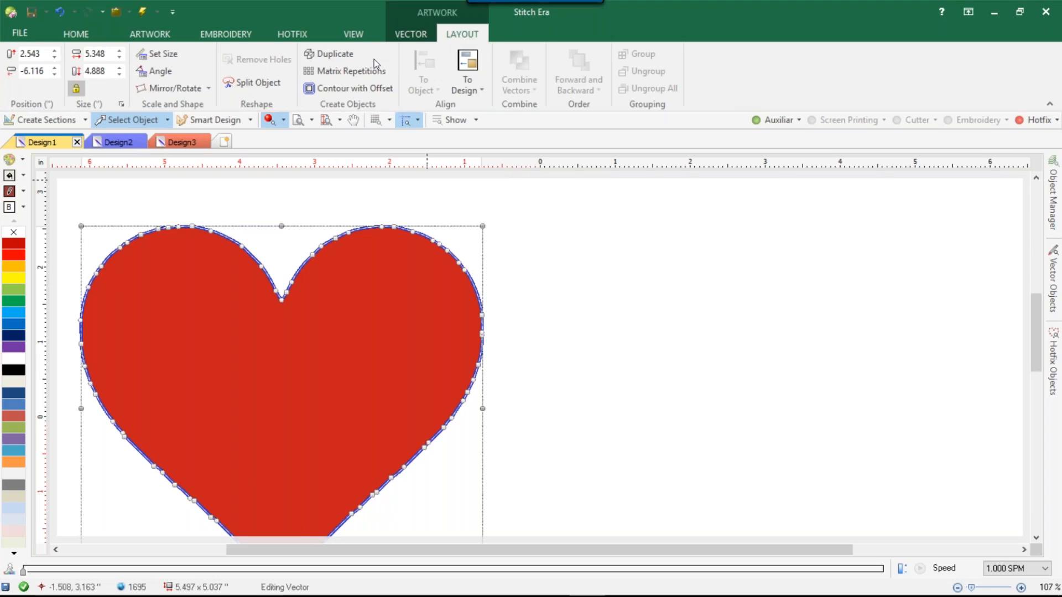
click(359, 88)
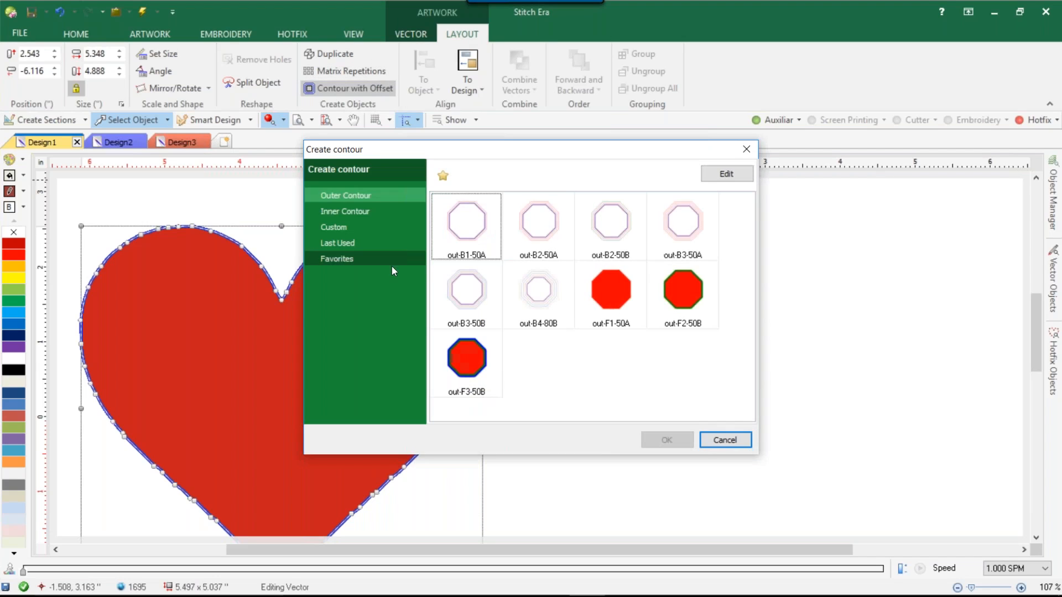
click(337, 227)
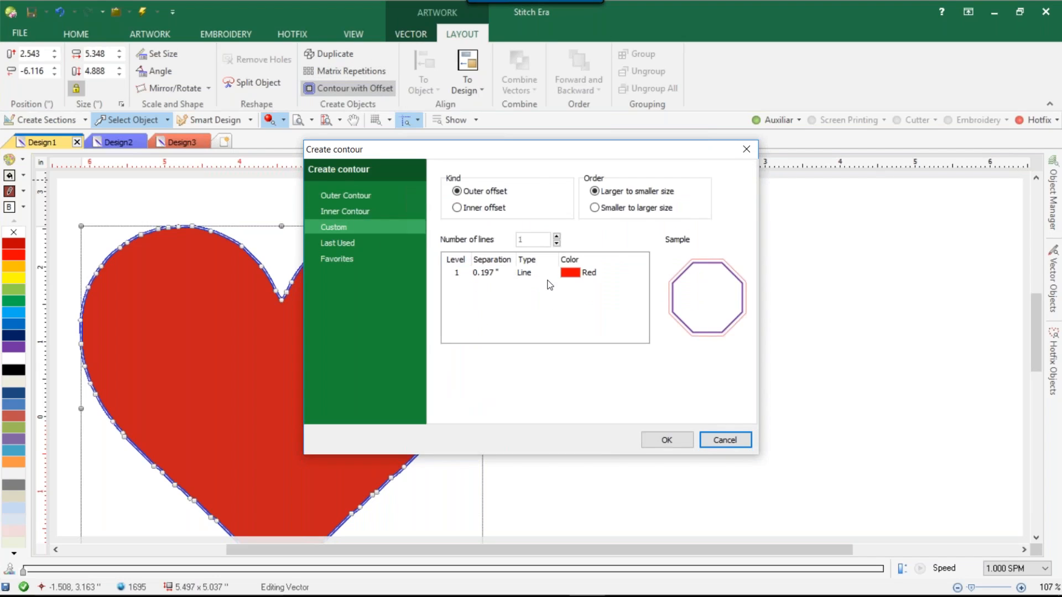
click(484, 276)
text(0.0150)
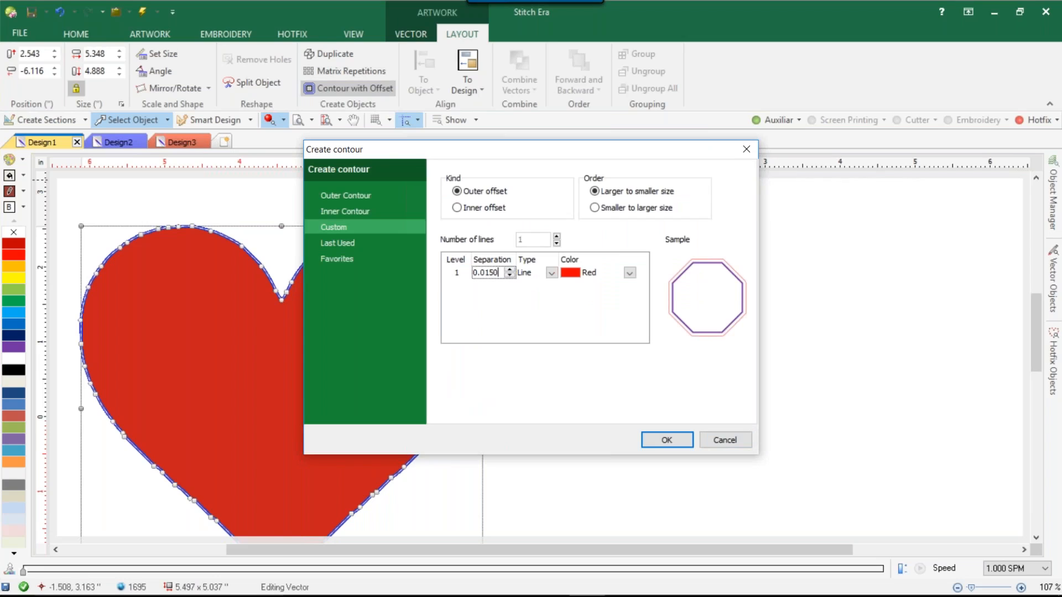
key(Return)
click(675, 443)
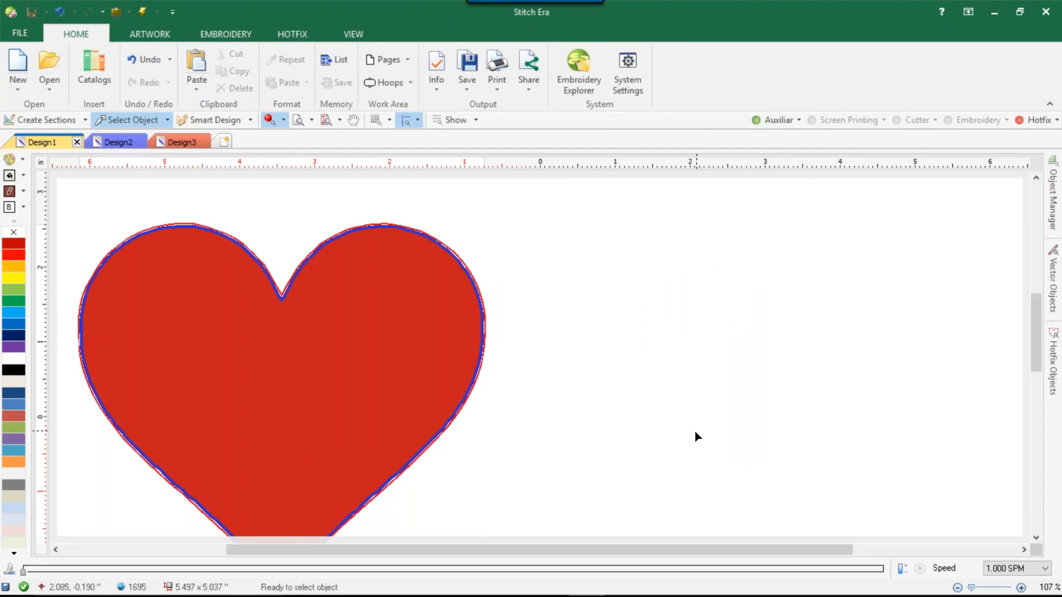
Create a custom outer offset contour around the vector heart with one red line at a separation of 0.125 inches
double_click(380, 305)
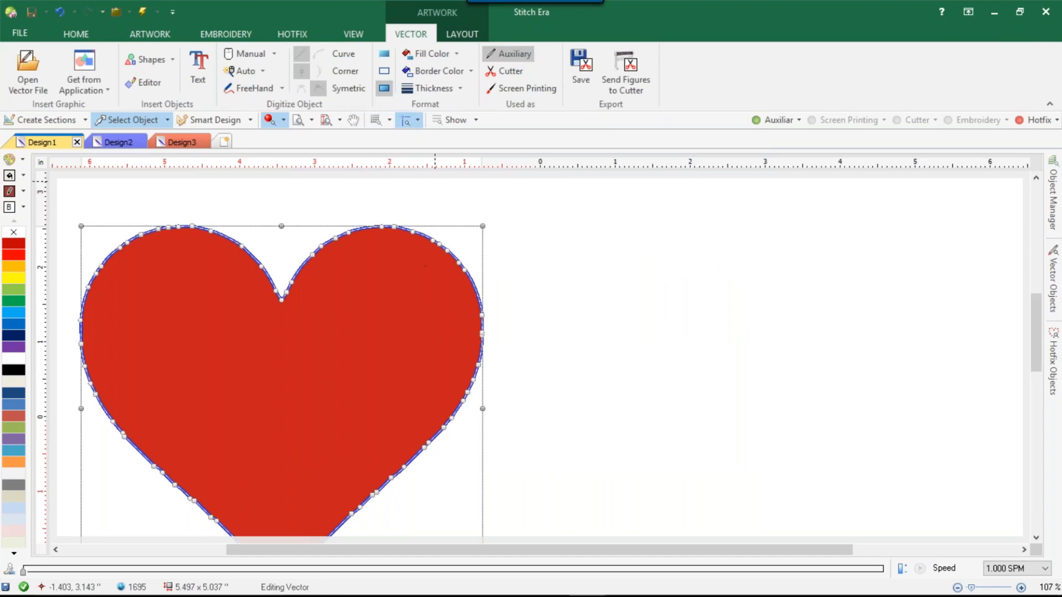
click(459, 30)
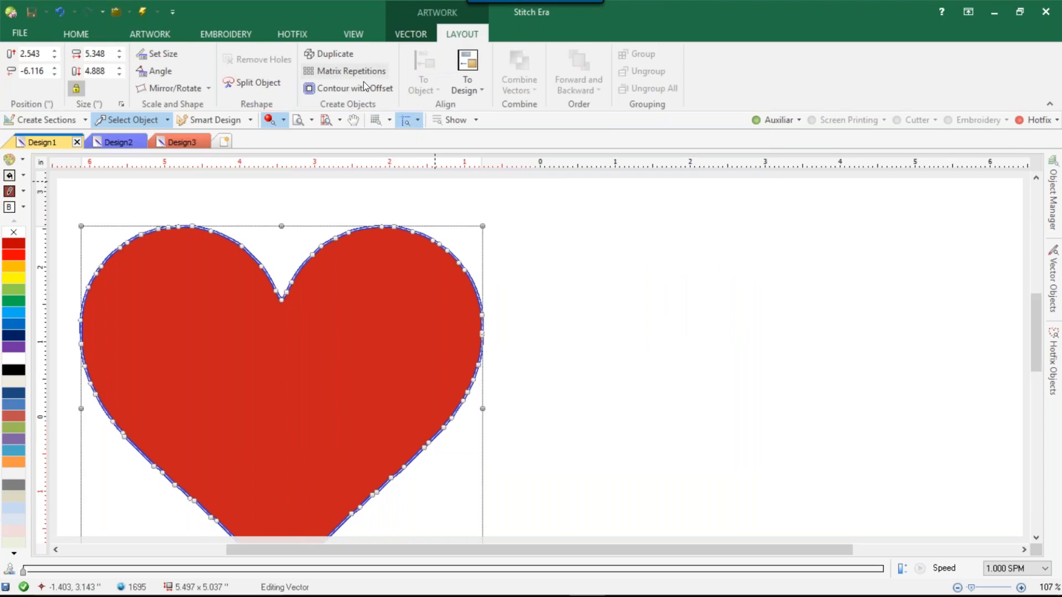
click(354, 88)
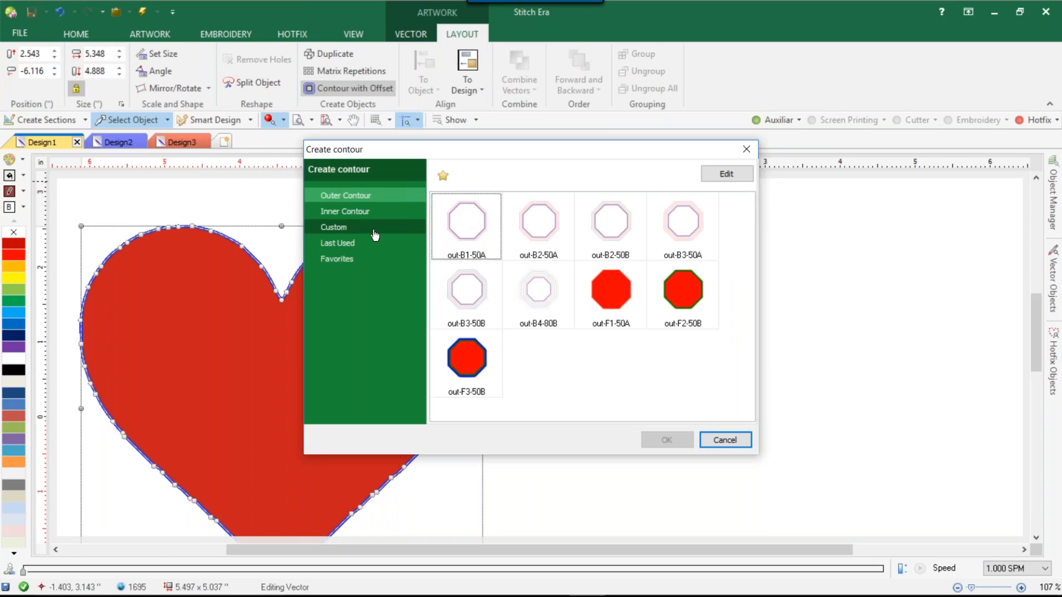
click(357, 227)
click(486, 272)
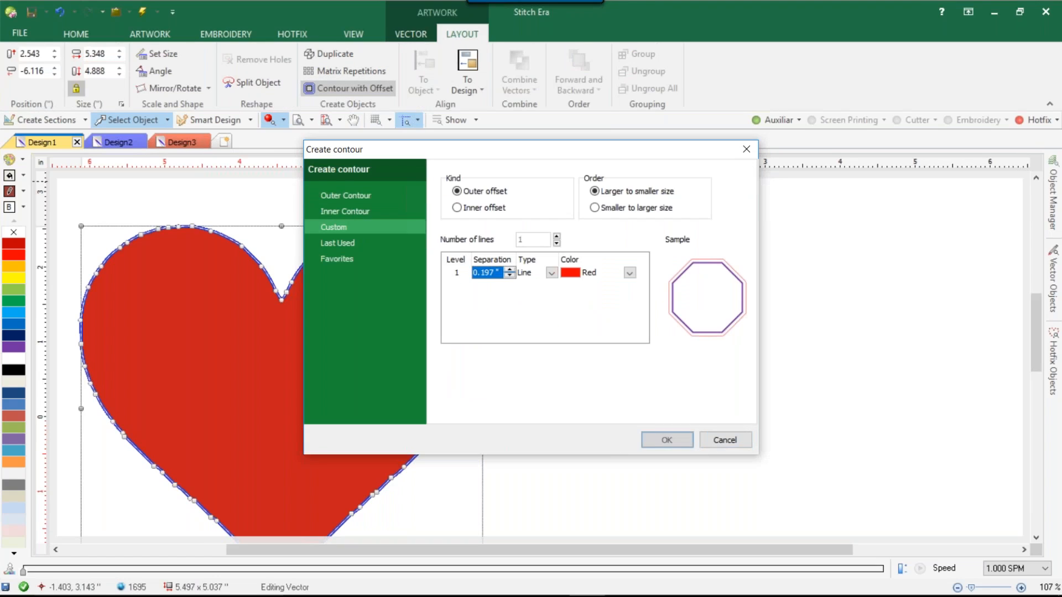
text(0.125)
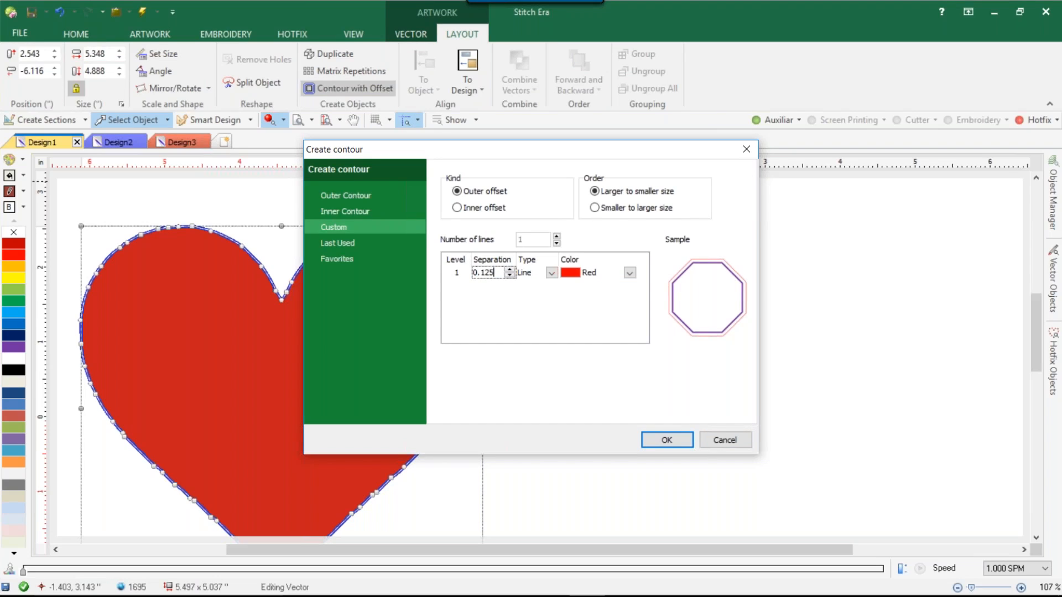
key(Return)
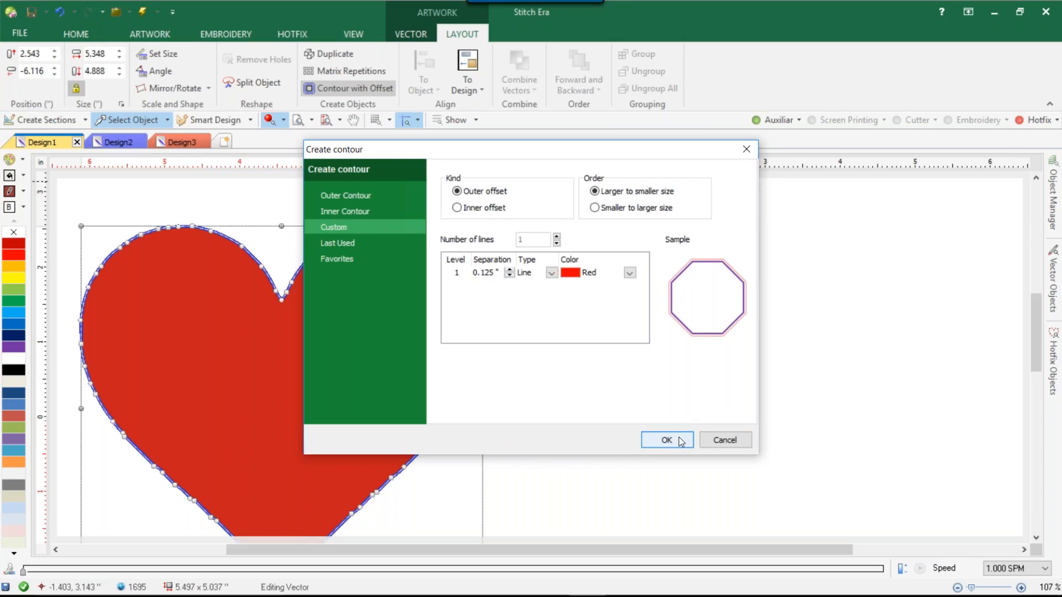
click(681, 441)
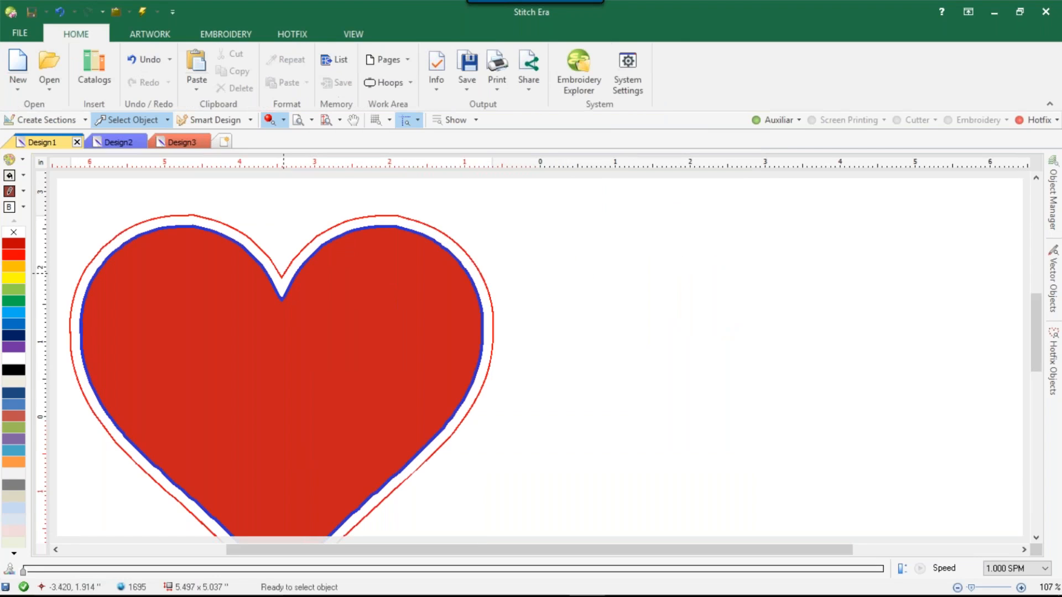
Convert the red offset contour to an assorted Hotfix path using Smart Design
click(391, 218)
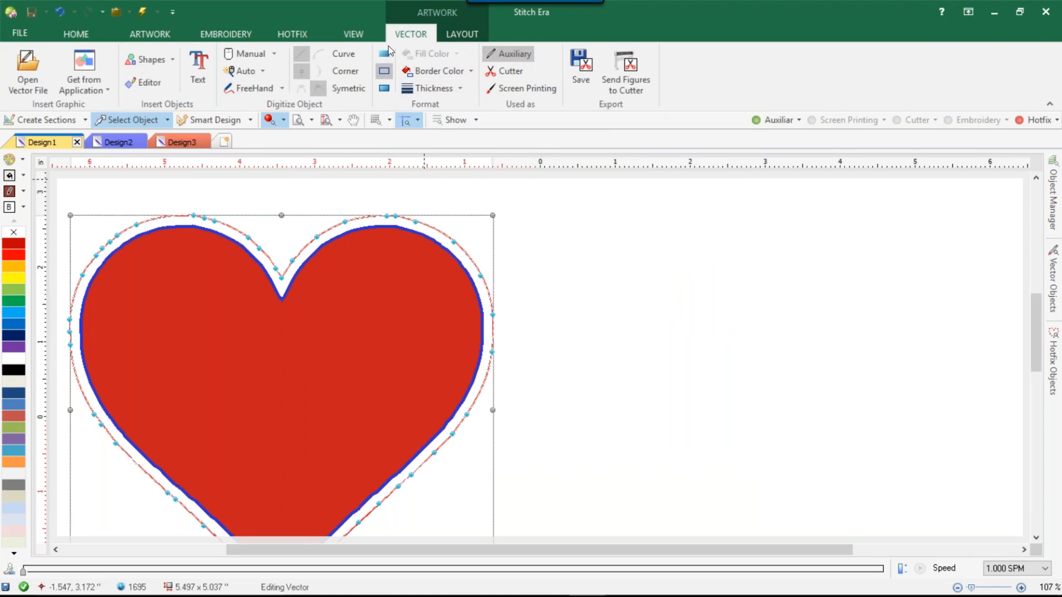
click(226, 119)
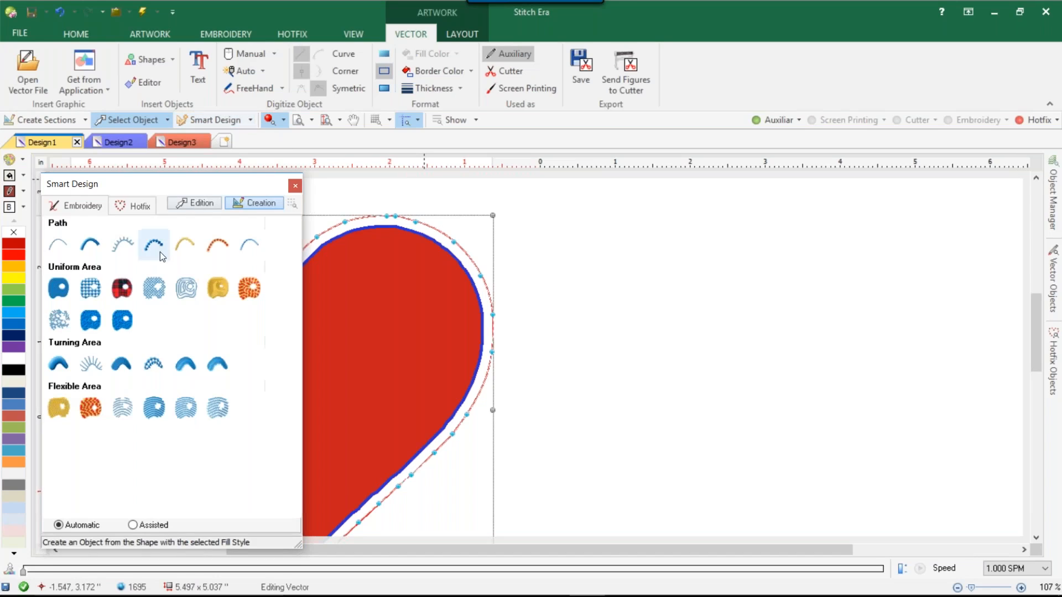
click(131, 210)
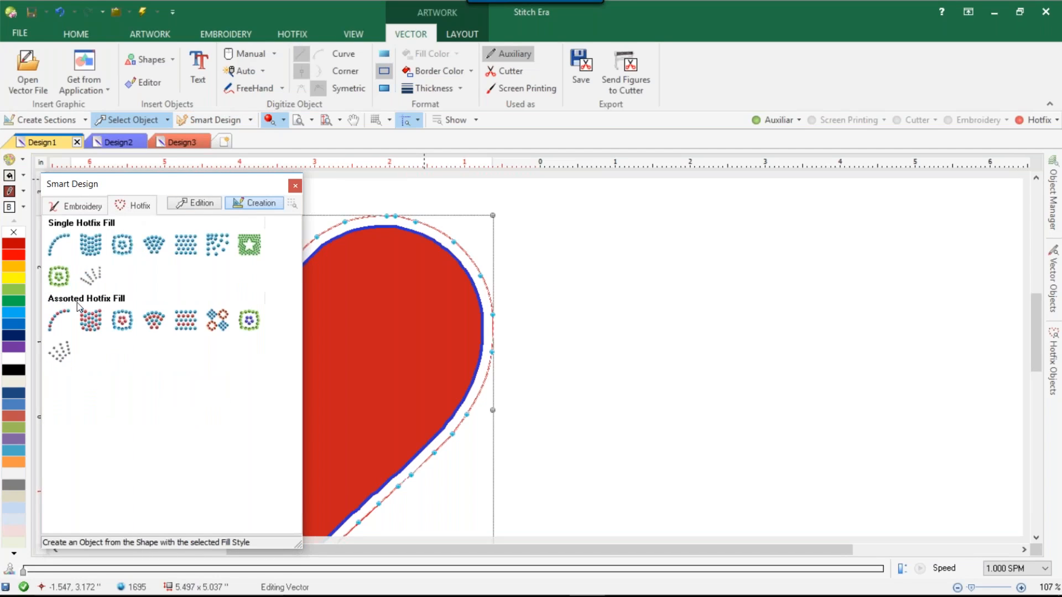
click(63, 317)
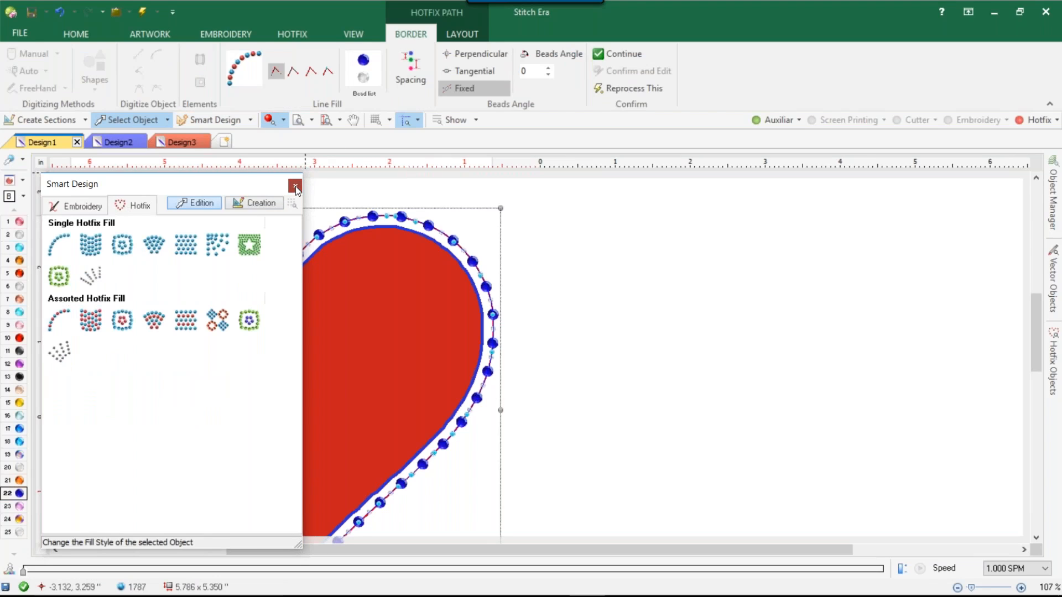
click(296, 187)
For the outer path's first bead, add a 16 ss Amethyst standard round rhinestone to the bead palette
click(363, 77)
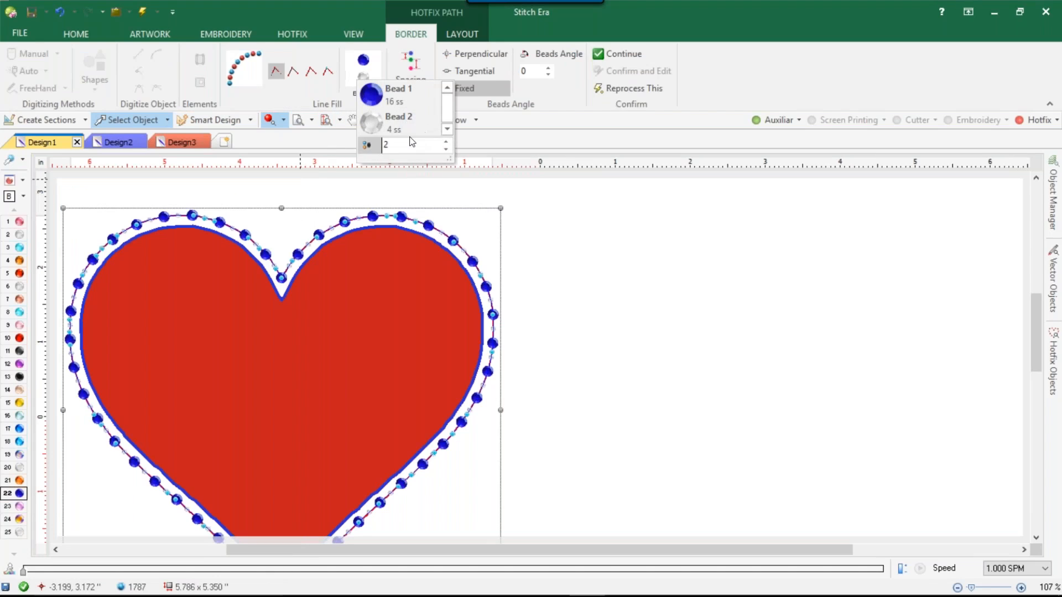
click(445, 142)
click(394, 95)
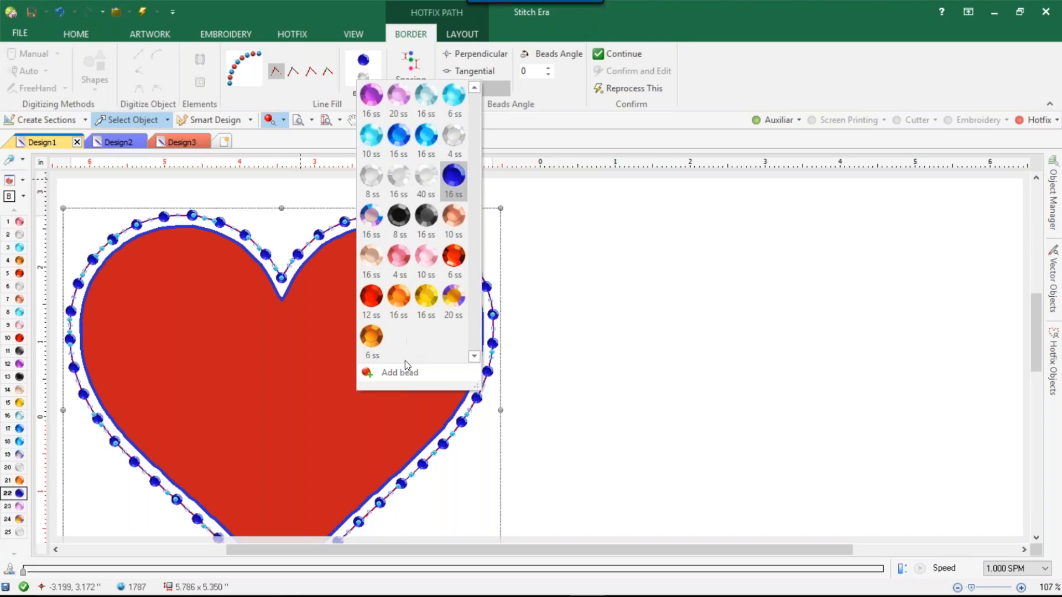
click(387, 371)
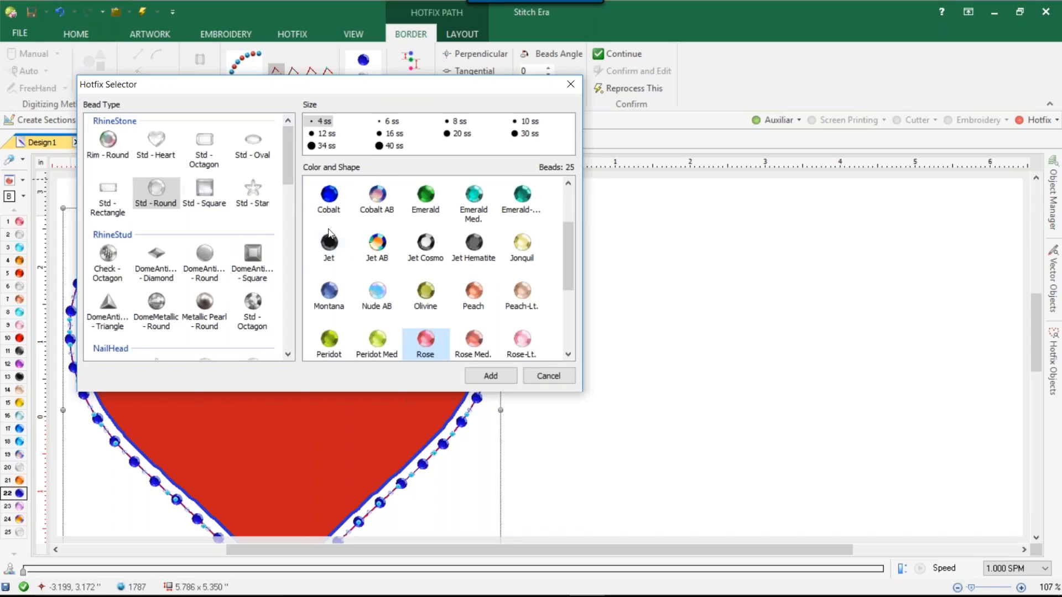
click(397, 134)
click(329, 193)
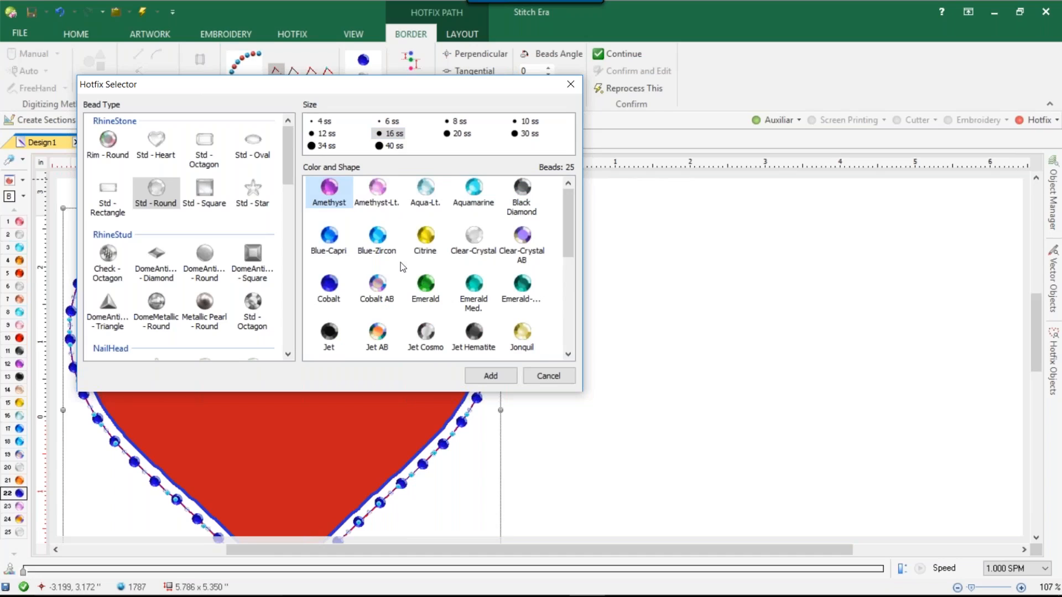
click(490, 375)
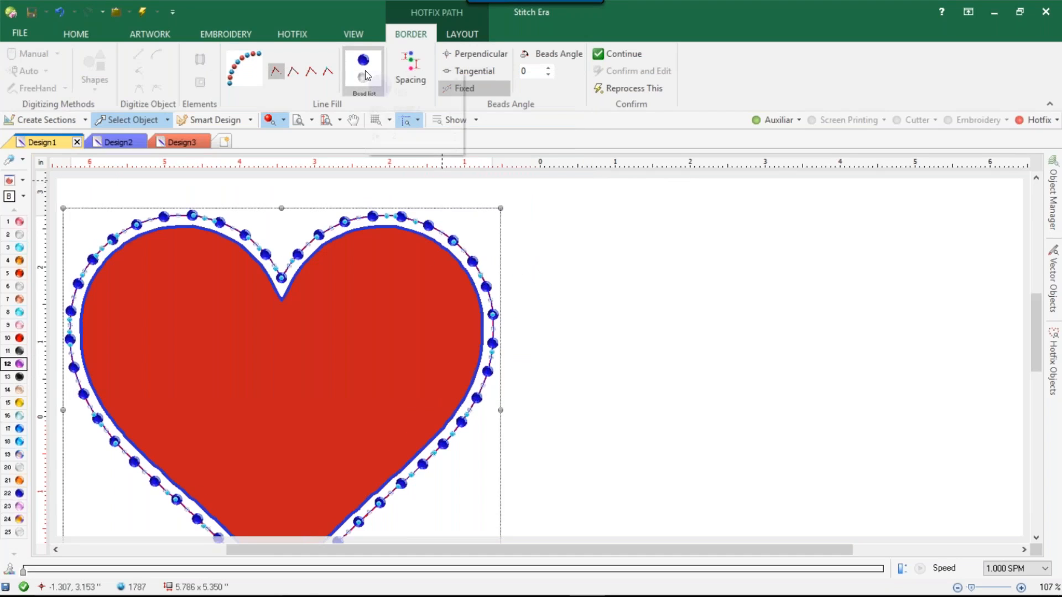
Add a 16 ss Clear-Crystal standard round rhinestone to the bead palette
click(363, 62)
click(394, 87)
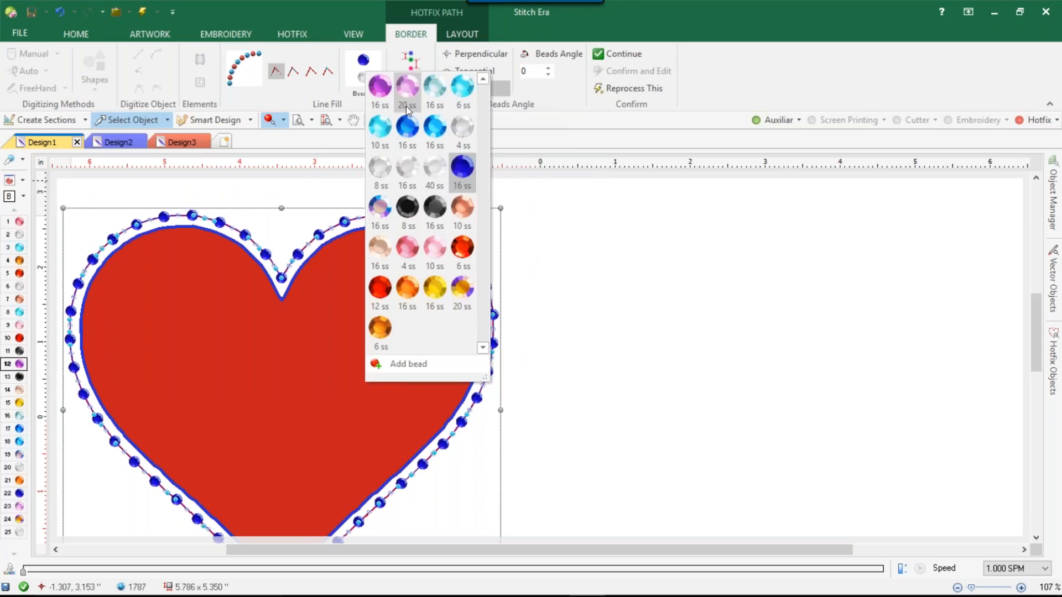
click(415, 364)
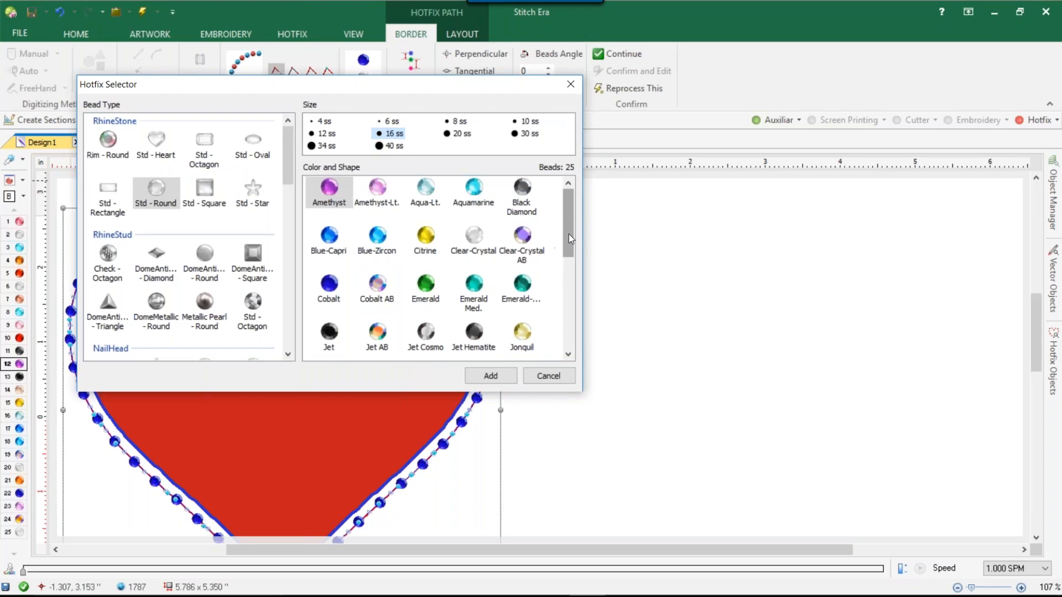
drag(568, 234, 570, 247)
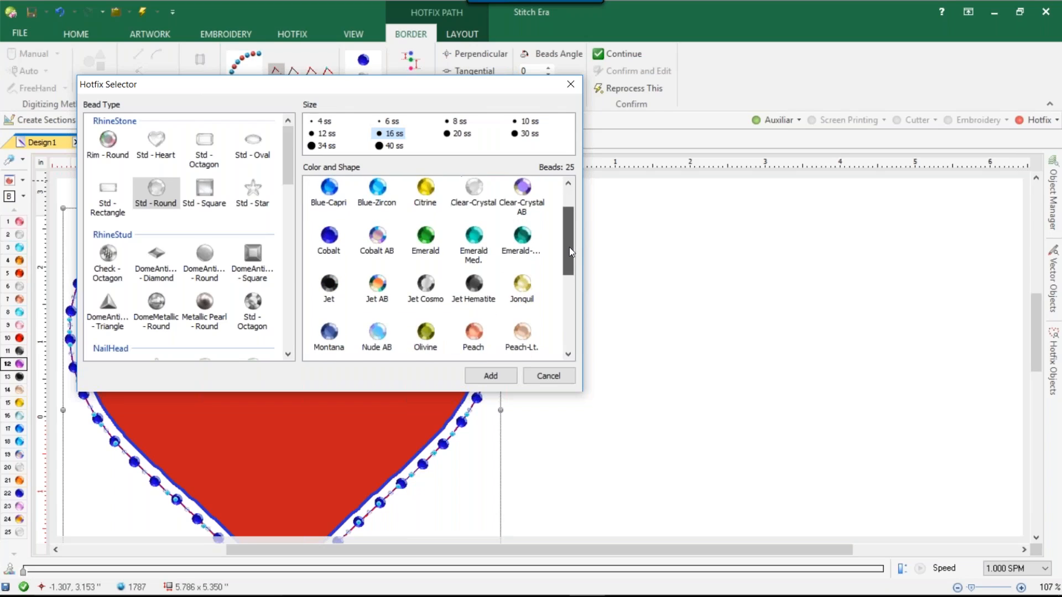
click(473, 192)
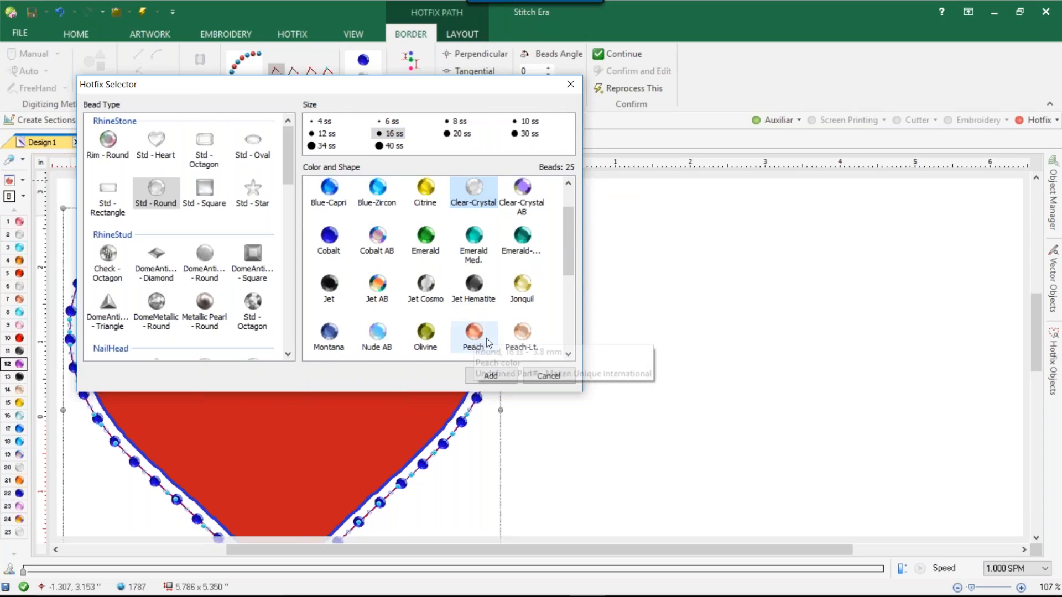
click(488, 378)
Add a 16 ss Emerald standard round rhinestone to the bead palette
click(365, 65)
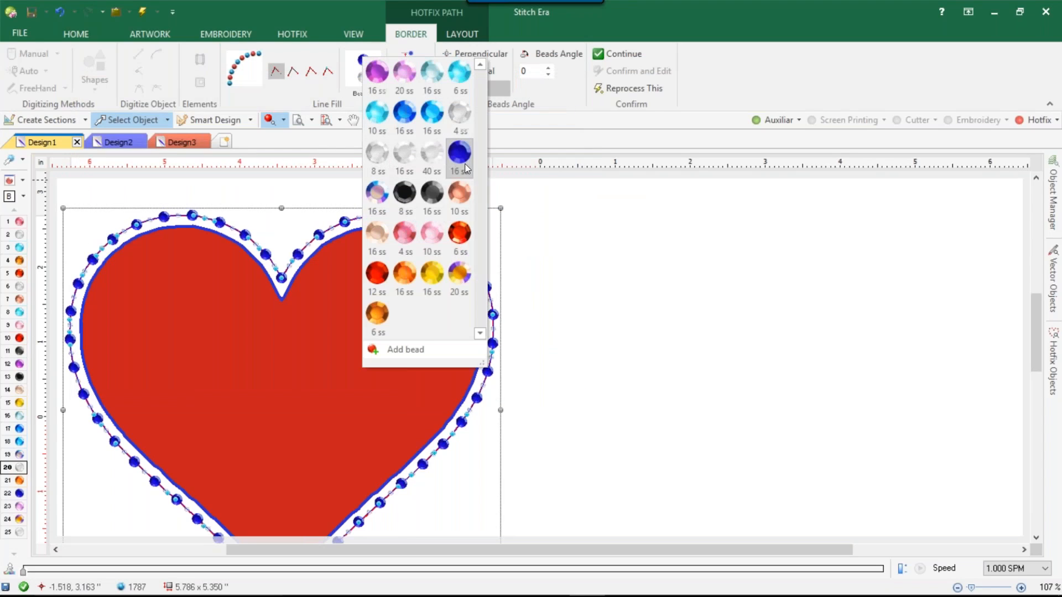
click(417, 347)
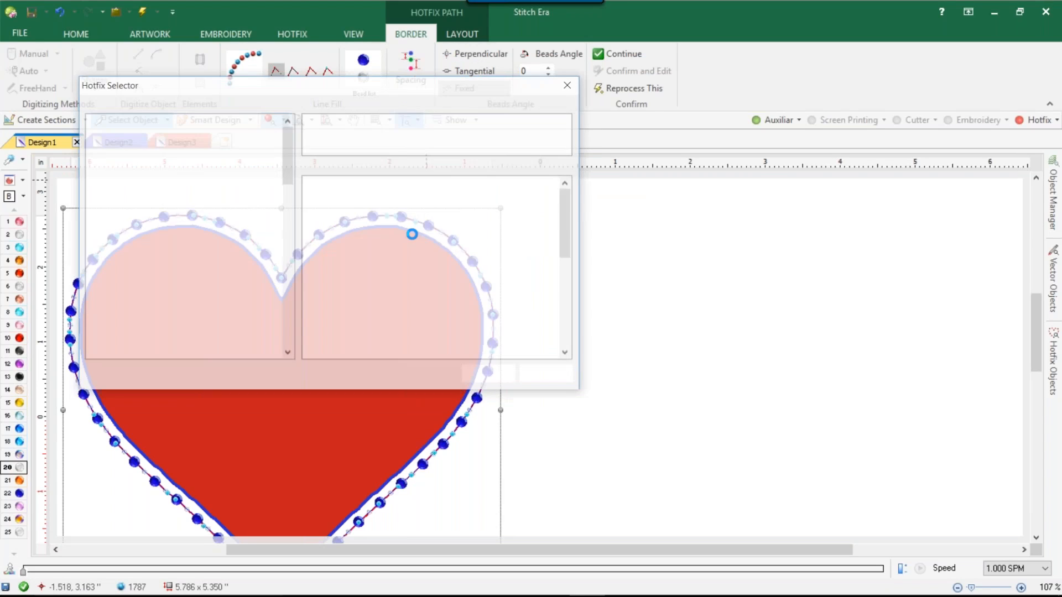
click(396, 135)
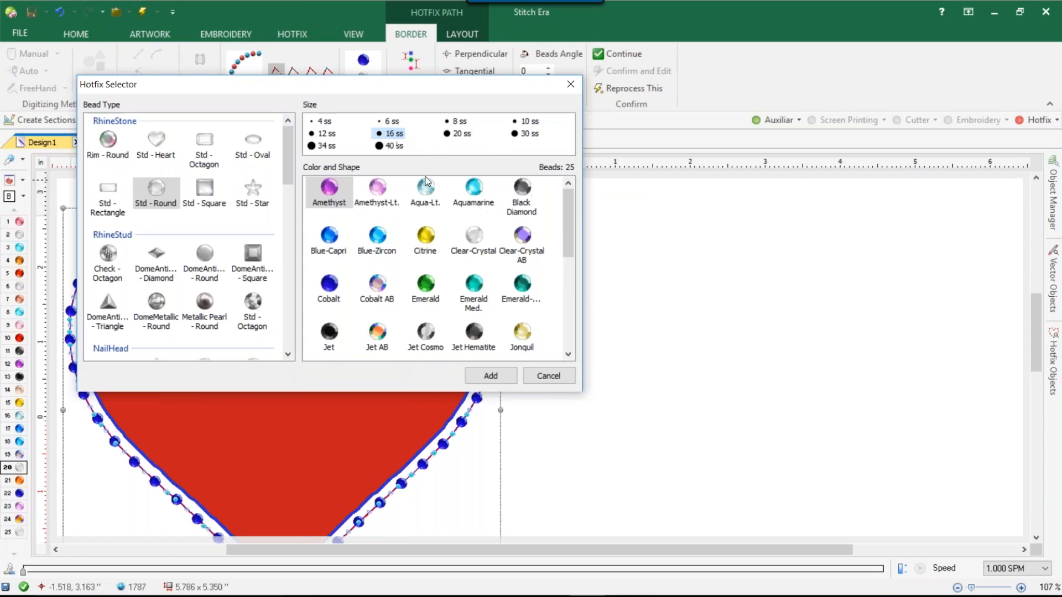
click(425, 287)
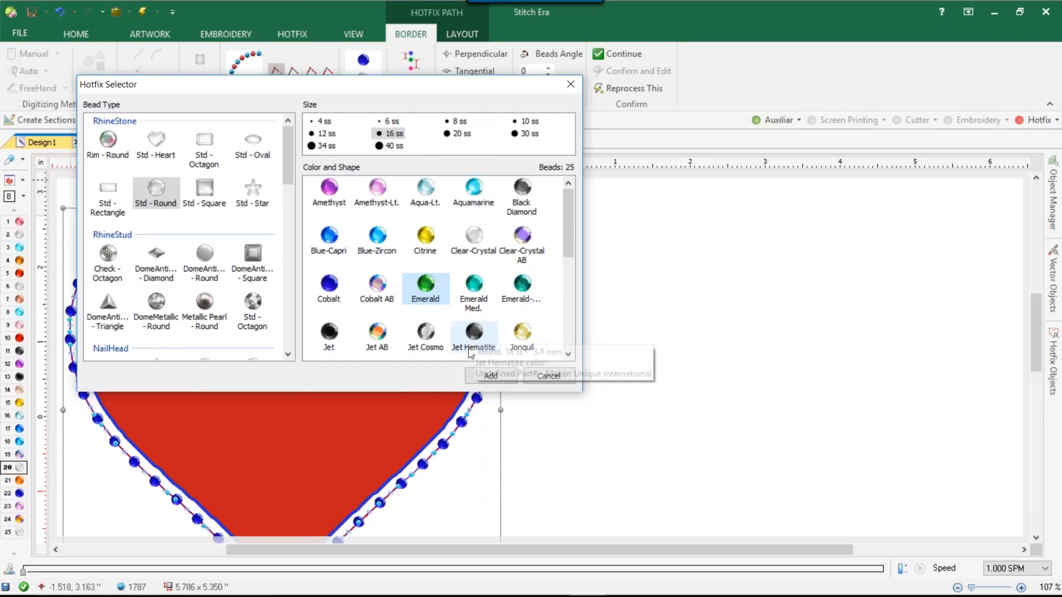
click(485, 378)
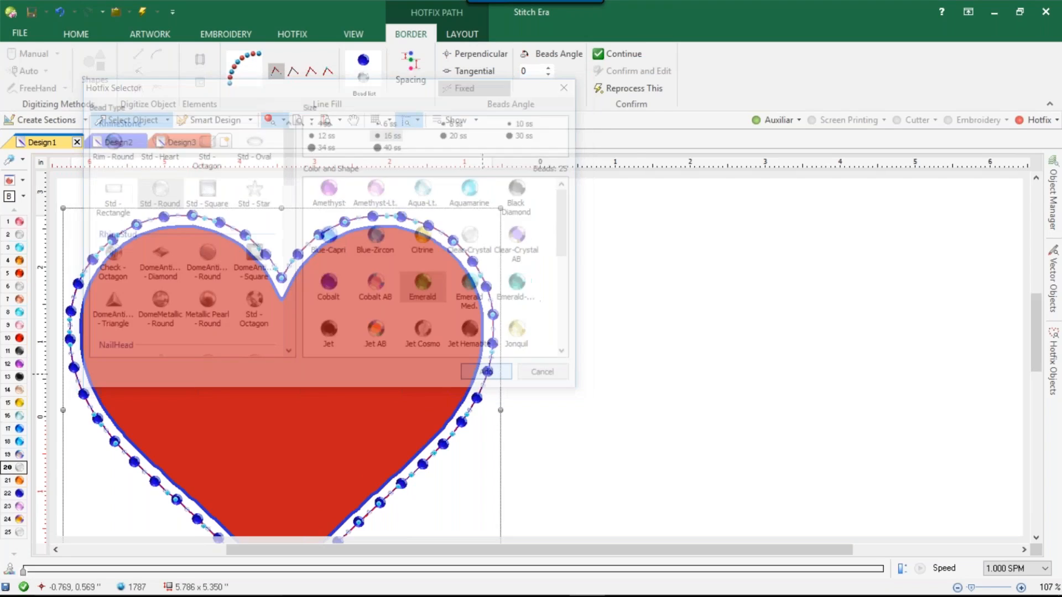
Show the Hotfix layer and set the red Hotfix heart's outline fill to None to remove its blue stone border
click(1027, 122)
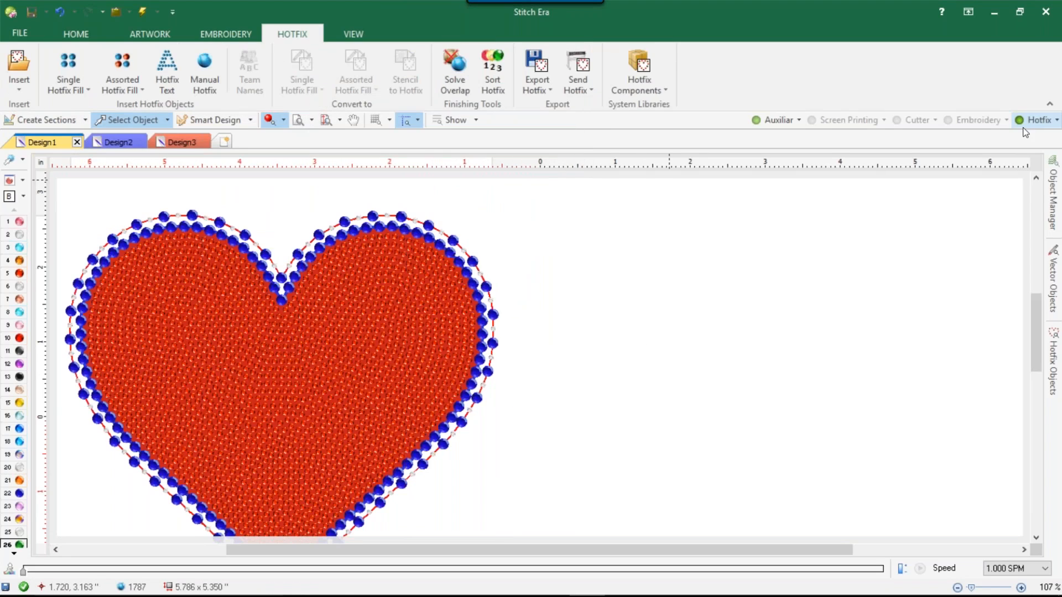
double_click(433, 224)
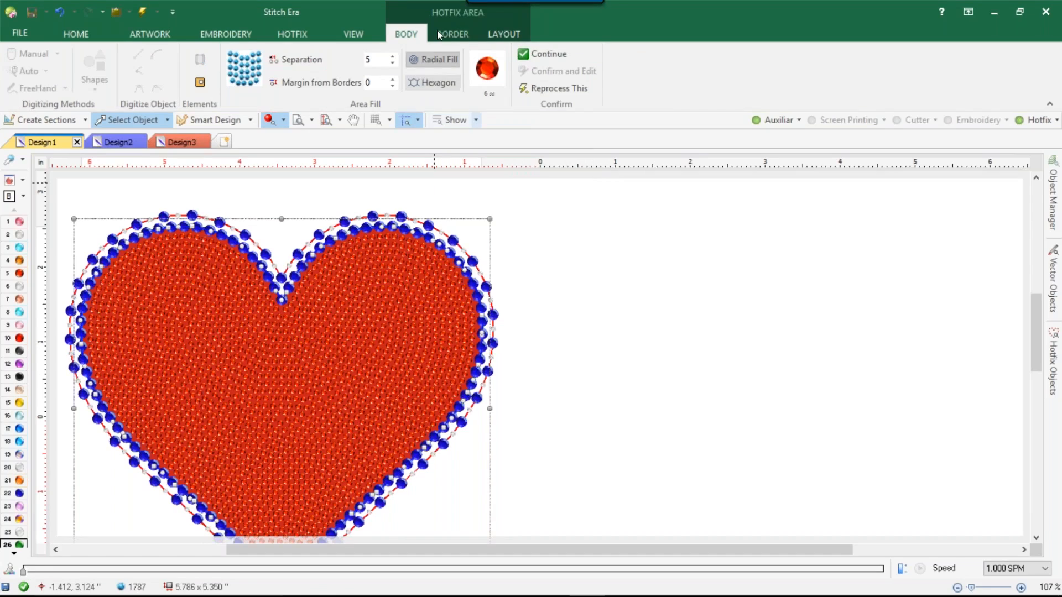
click(452, 35)
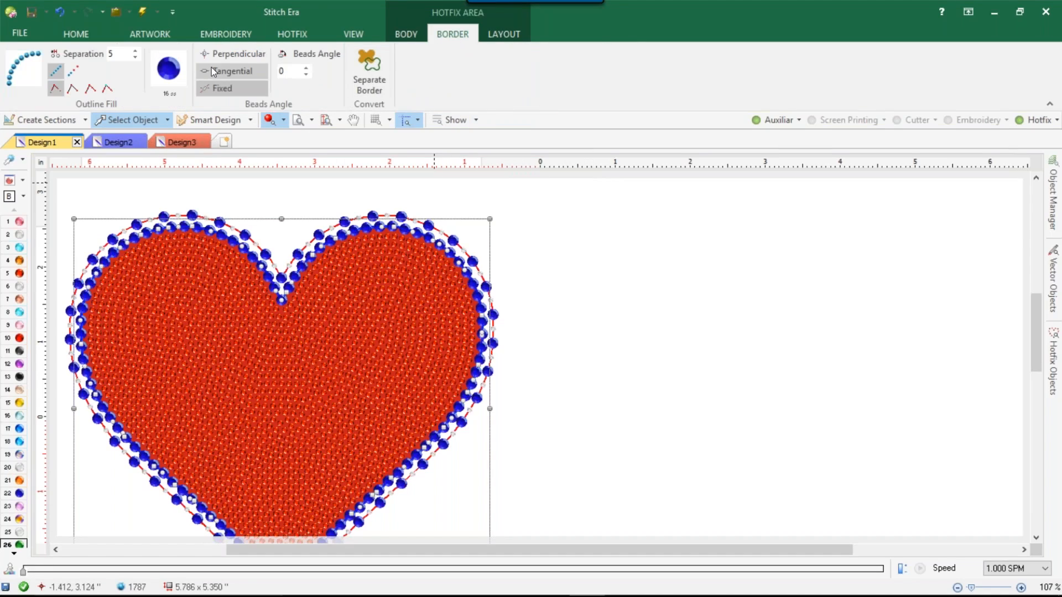
click(25, 68)
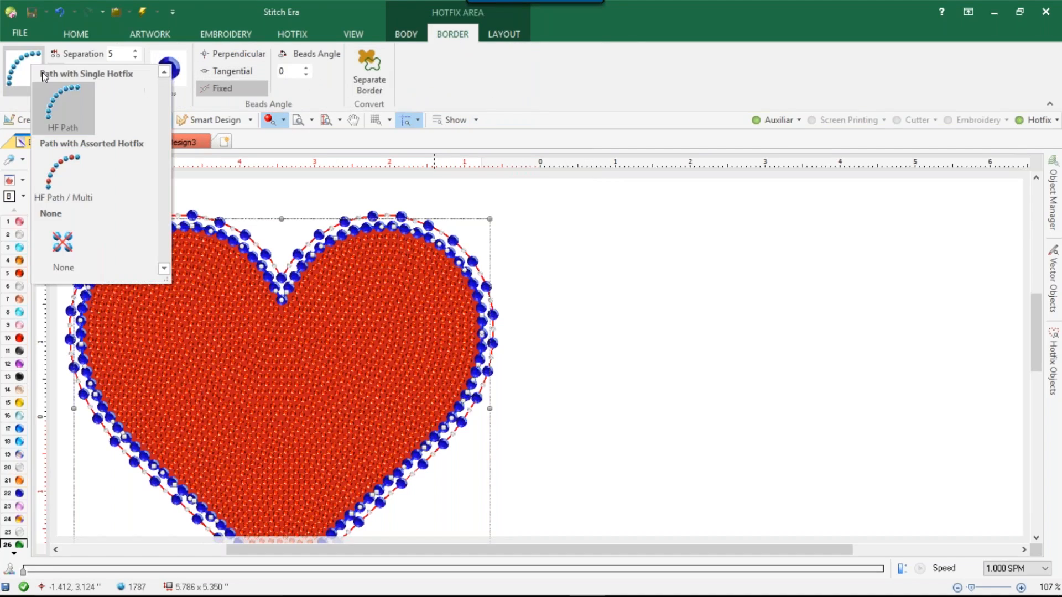
click(54, 246)
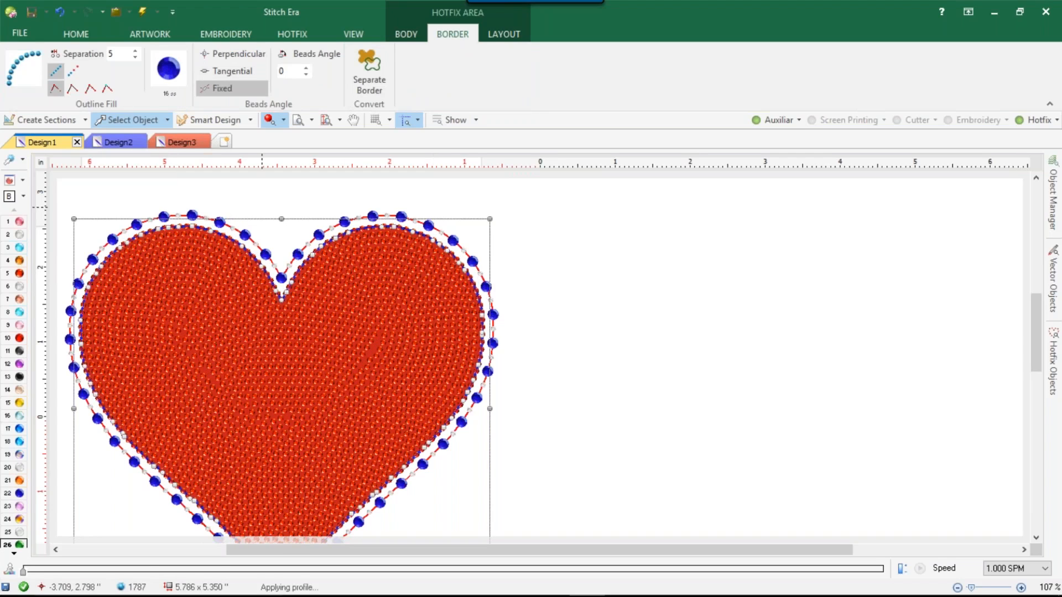
Change Bead 2 of the outer contour's assorted Hotfix path to the 16 ss clear stone
click(402, 217)
click(368, 70)
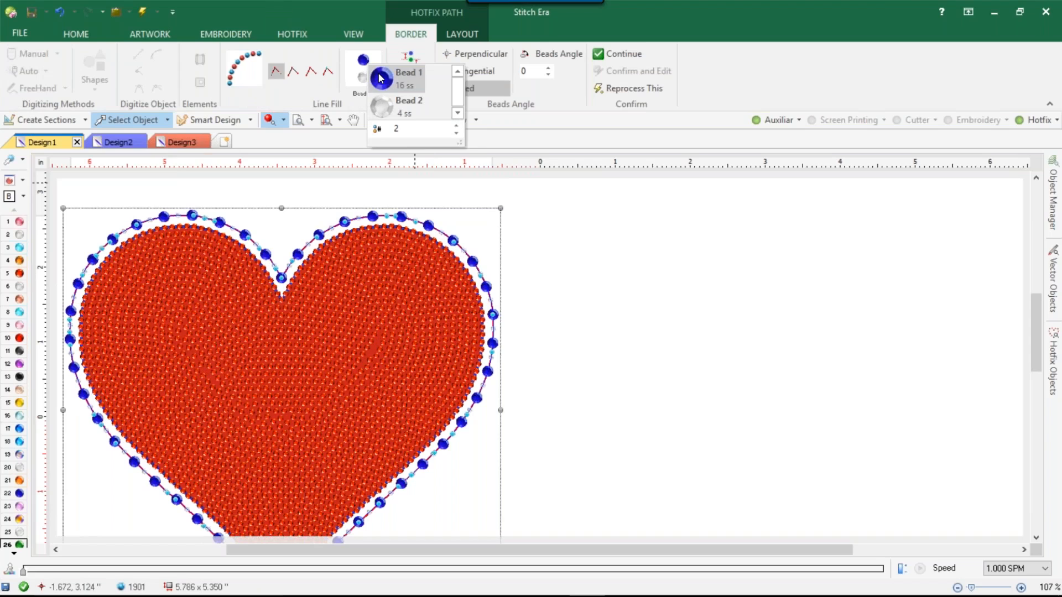
click(386, 107)
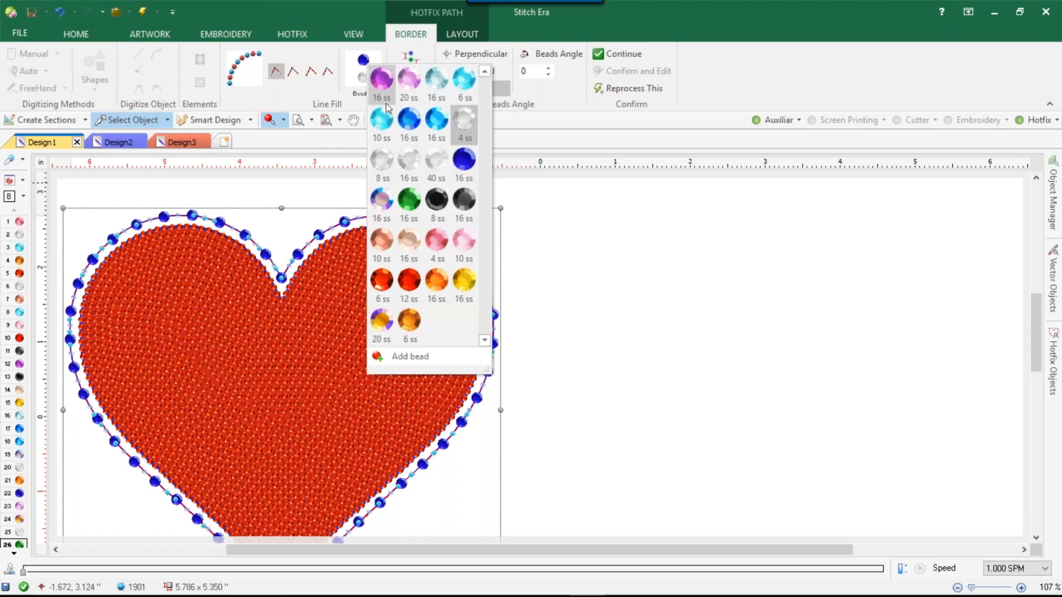
click(388, 107)
Increase the number of beads in the outer contour's repeating bead list by one
click(367, 77)
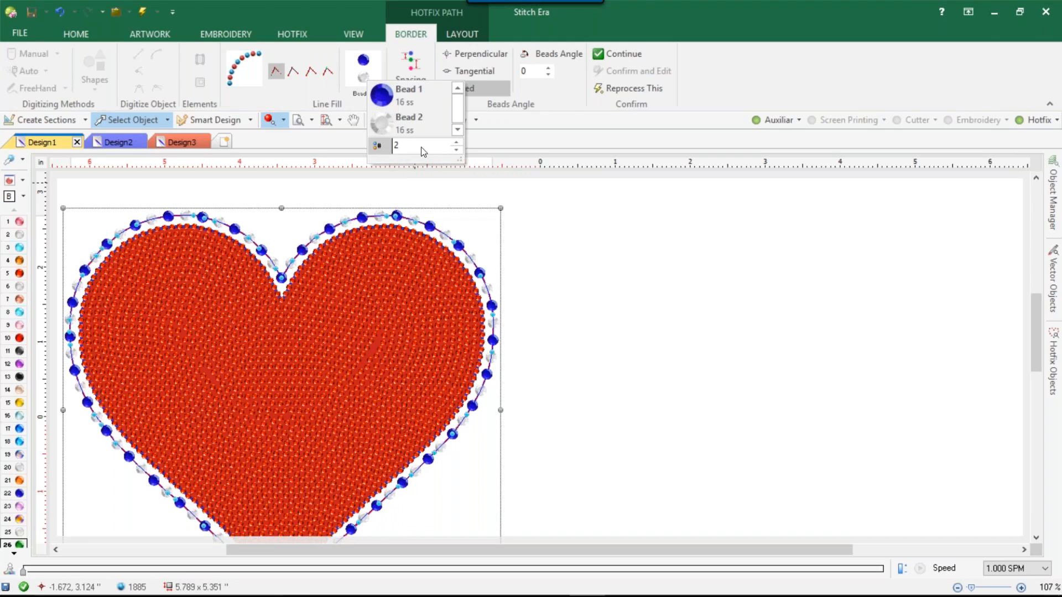
click(457, 143)
key(Return)
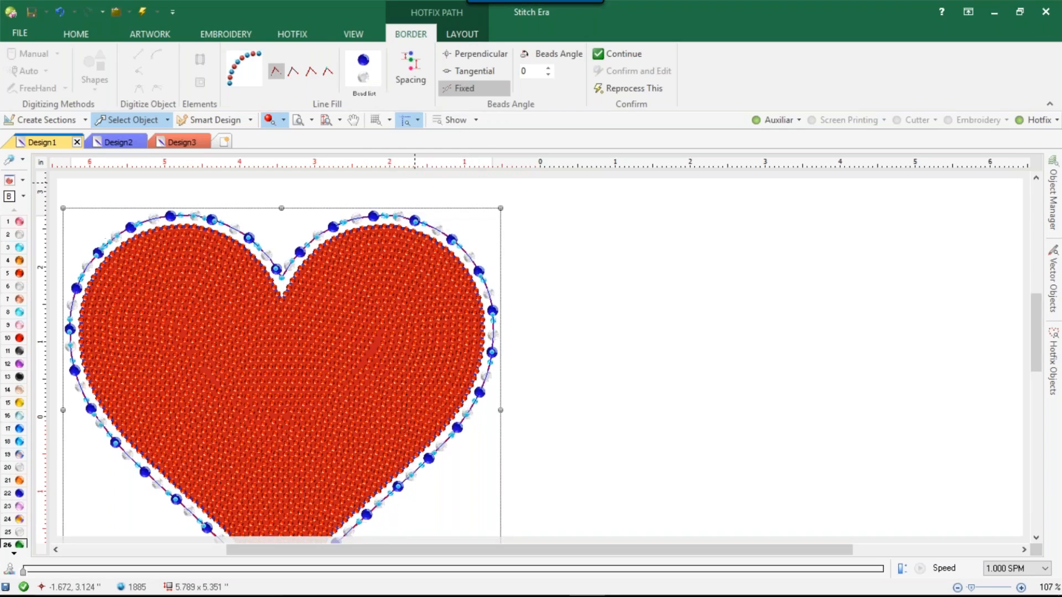
Change the third bead in the outer border's bead list to the green 16 ss bead
click(362, 78)
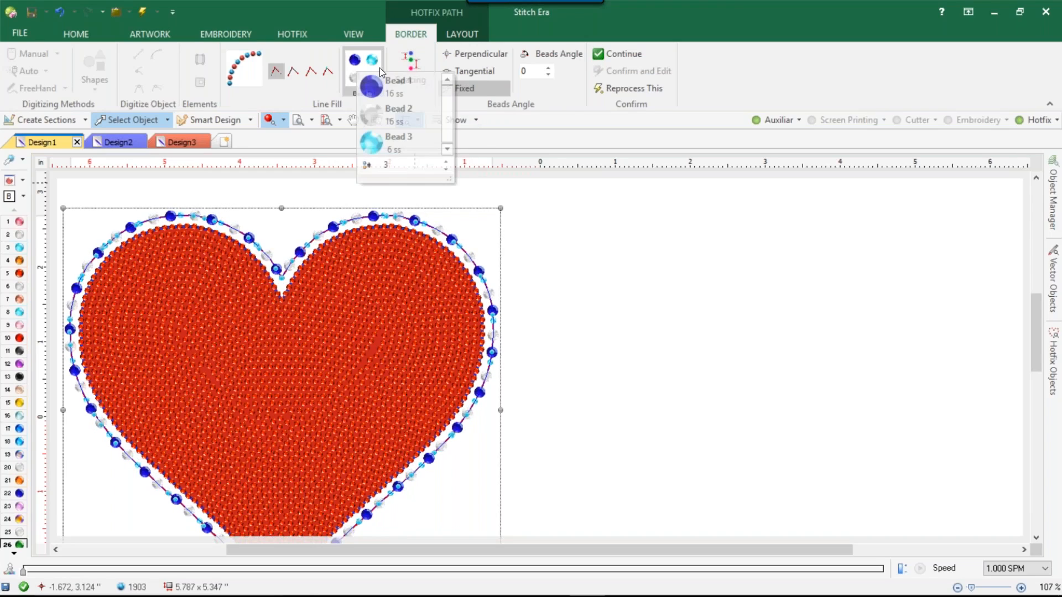
click(379, 142)
click(395, 202)
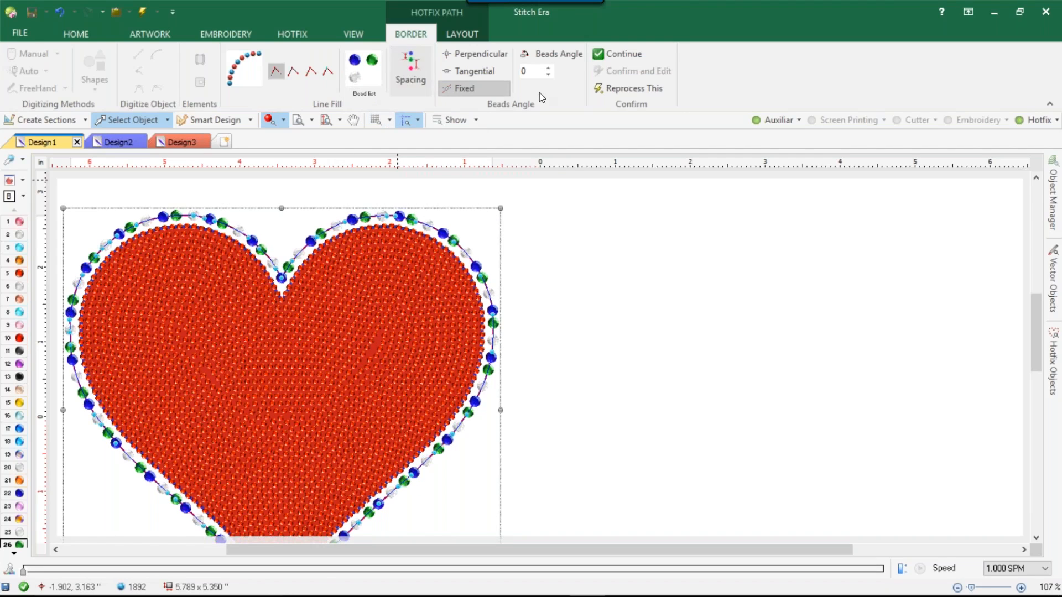
Reselect the outer border path and try the fourth line distribution option before restoring the first one
click(574, 235)
click(455, 233)
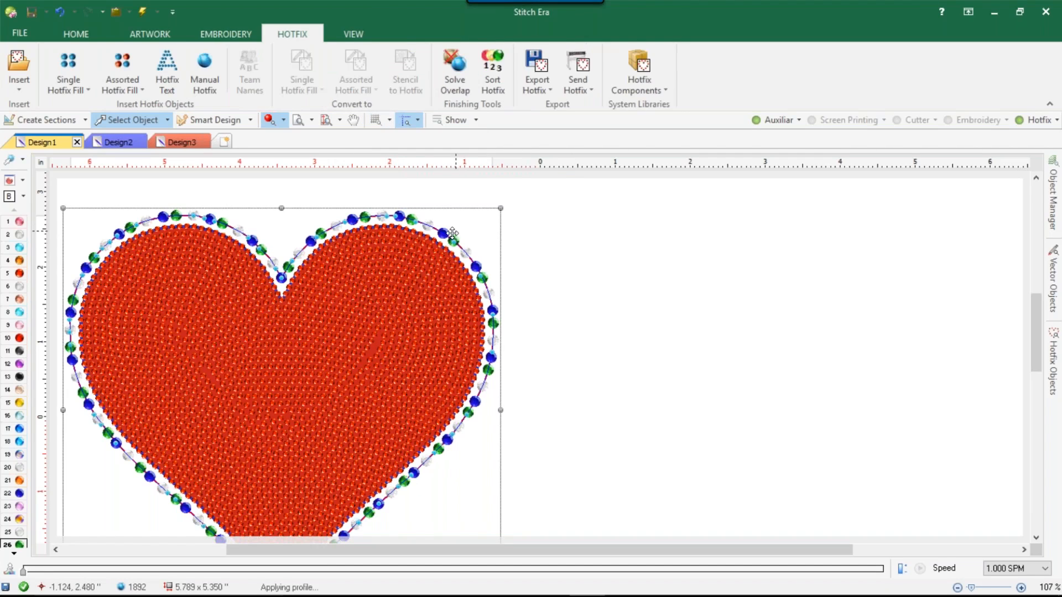
click(327, 71)
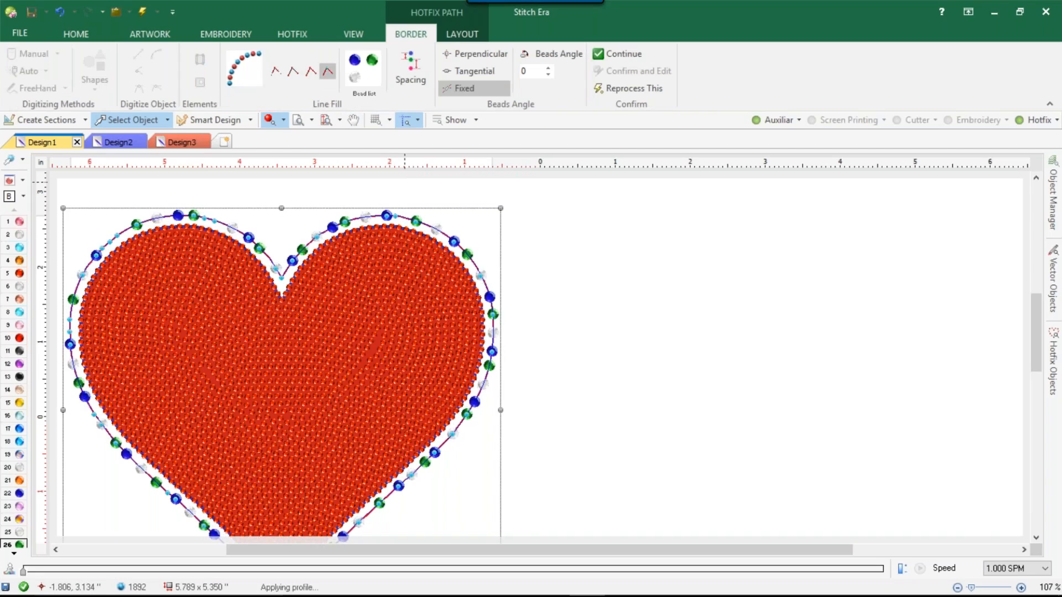
click(276, 71)
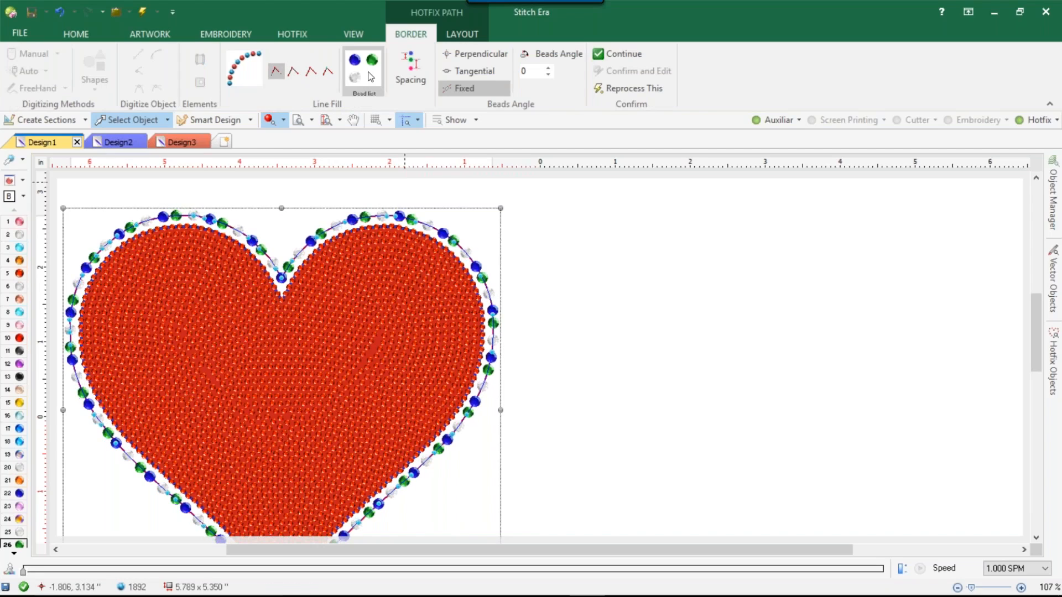
Set the separation of bead 3 in the outer border to 0.079" and deselect the path
click(405, 68)
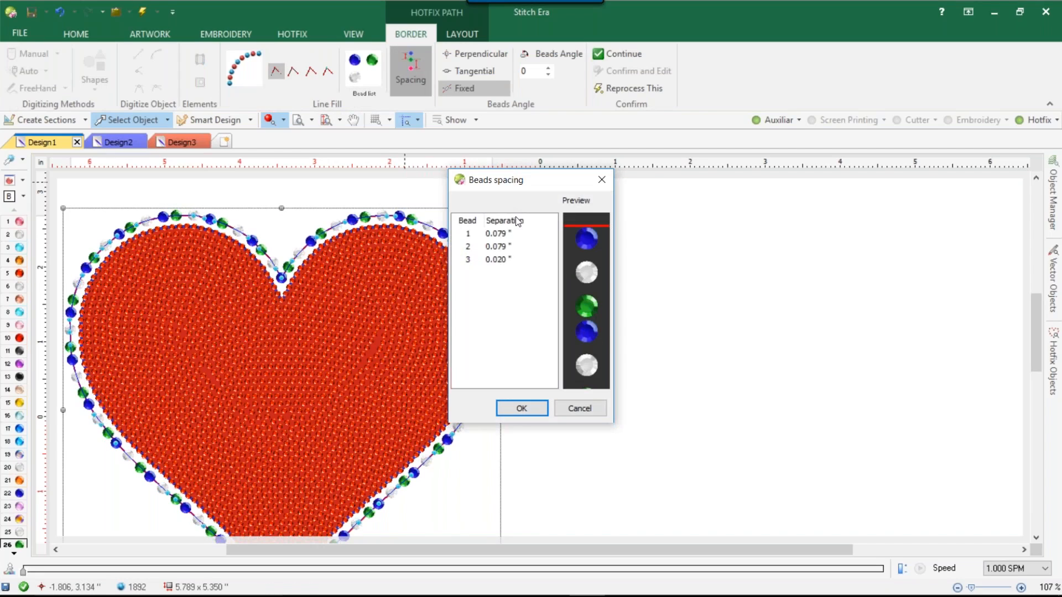
double_click(495, 263)
text(0.079)
key(Return)
click(527, 409)
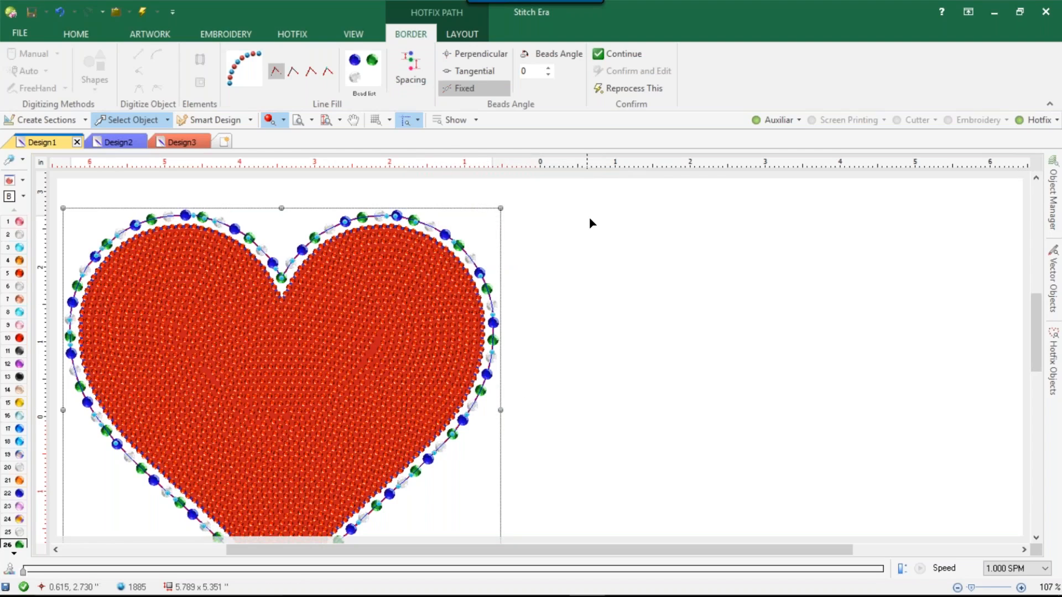
click(596, 231)
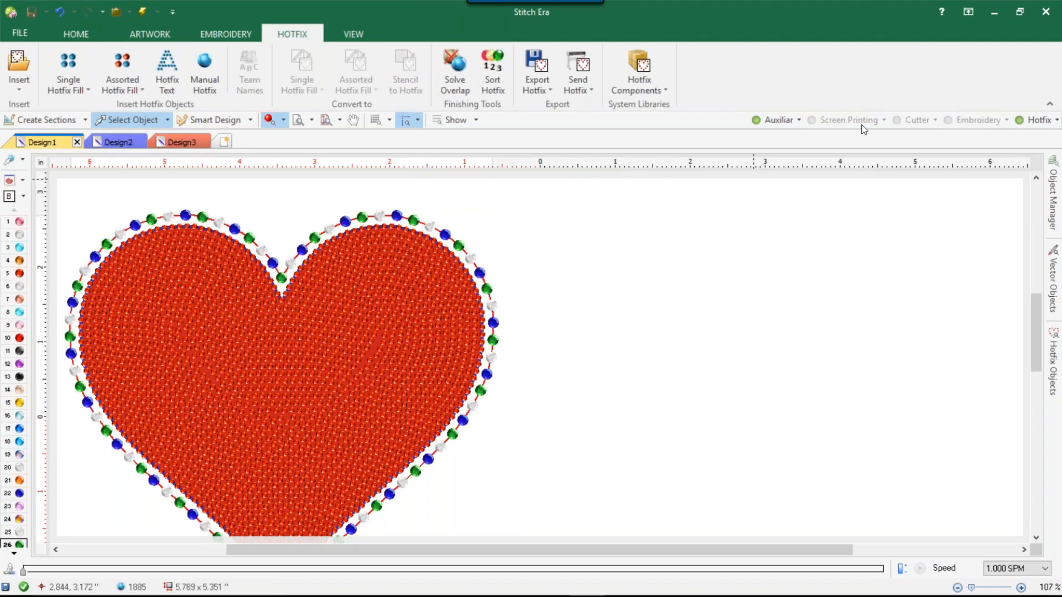
Hide the auxiliary objects to view the whole heart with its beads only
click(782, 127)
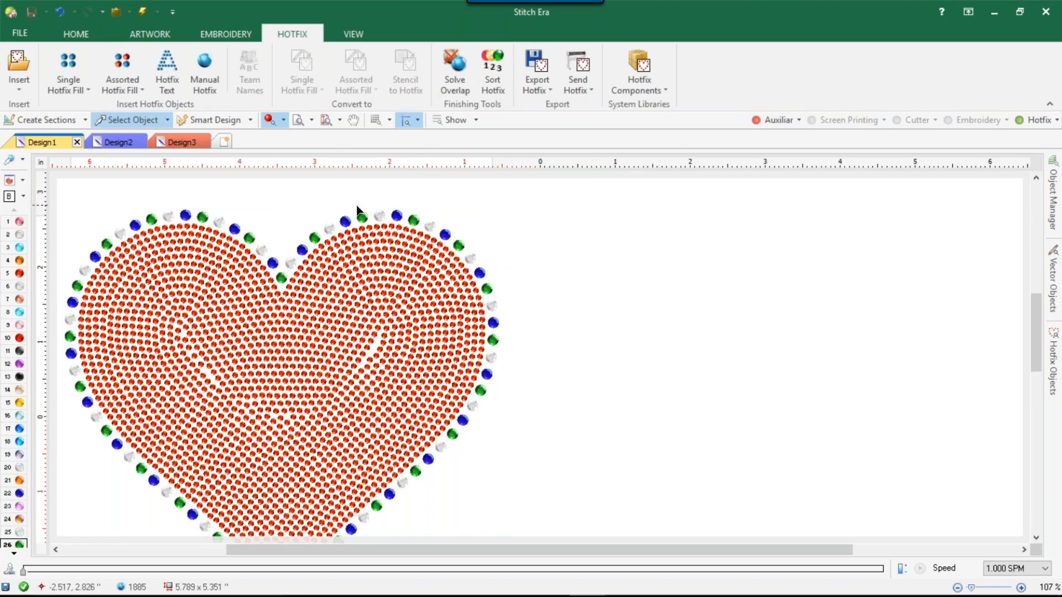
scroll(442, 285, down, 2)
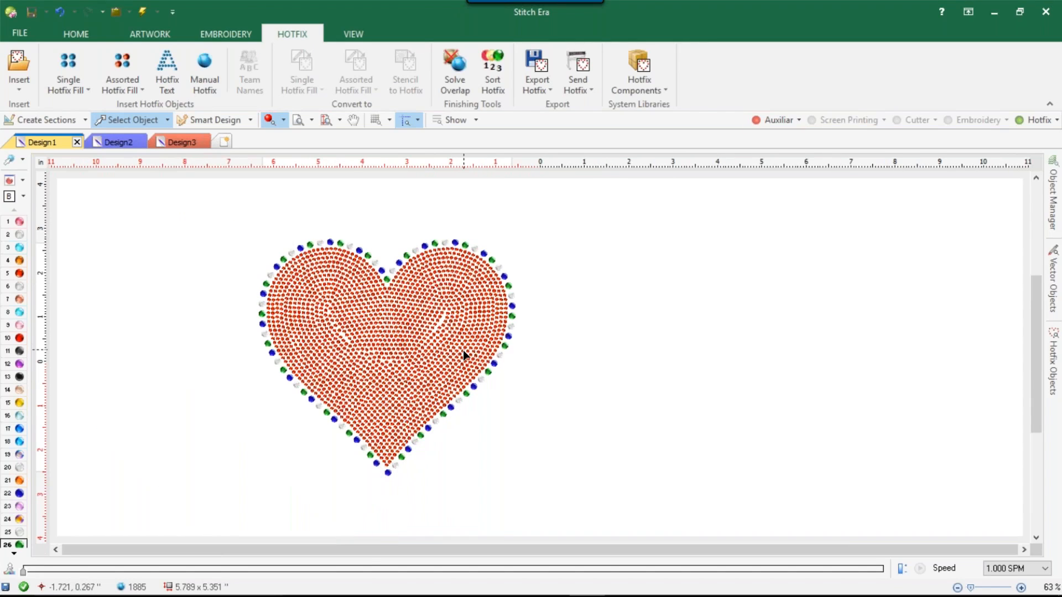
Open the bead spacing of the outer border path and set the separation of bead 1 to 0.100"
click(502, 304)
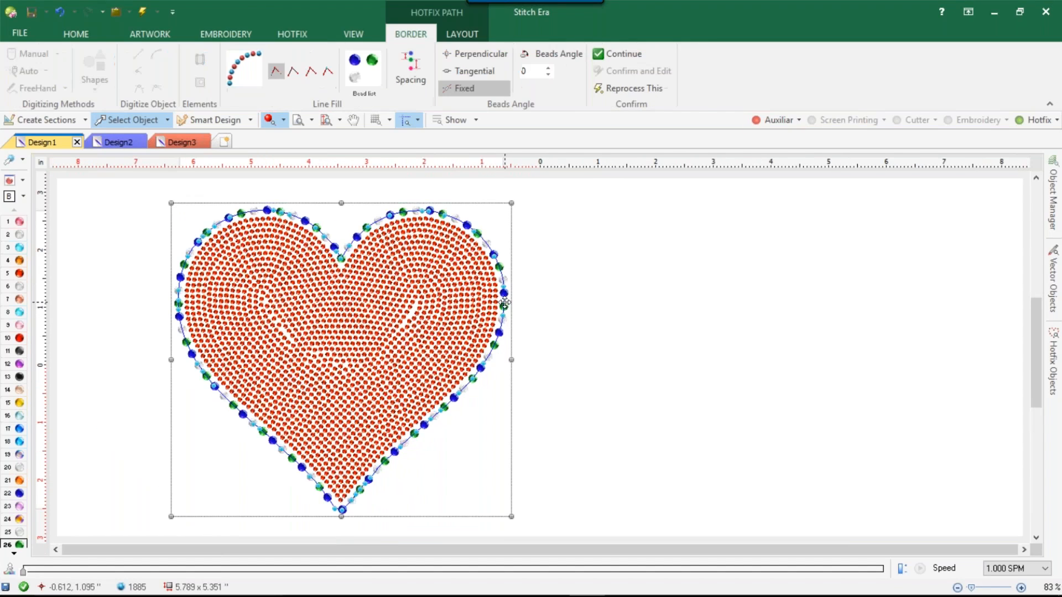
click(415, 69)
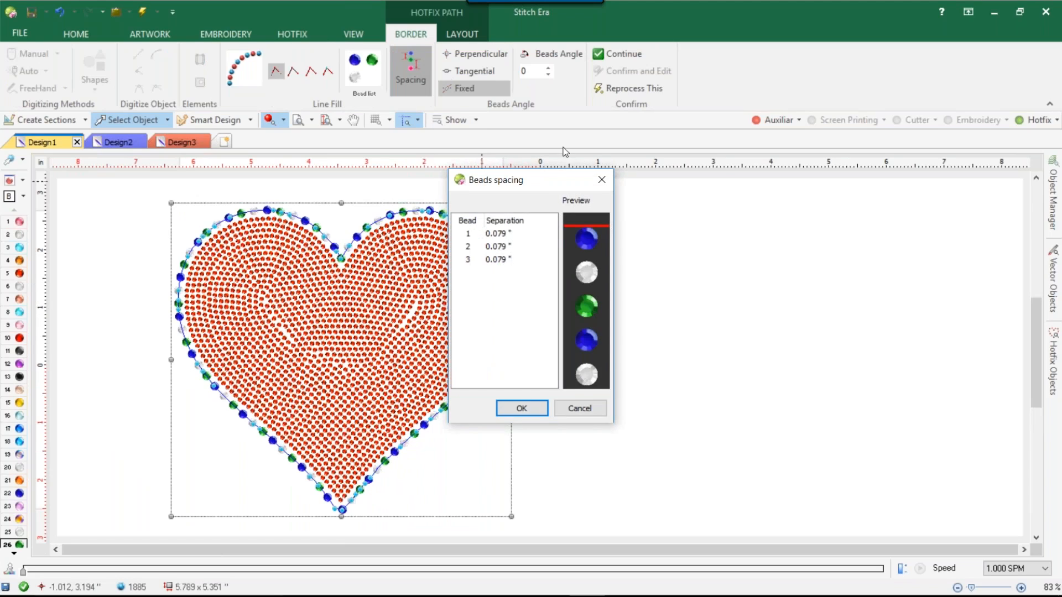
double_click(497, 237)
text(0.100)
key(Return)
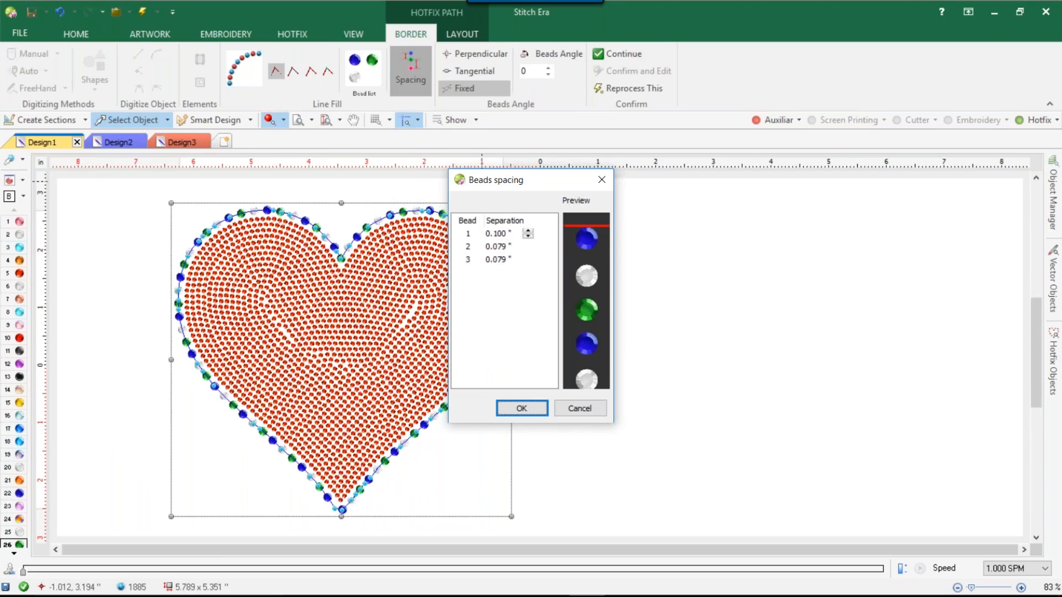
Set the separation of bead 2 in the outer border to 0.150"
click(486, 248)
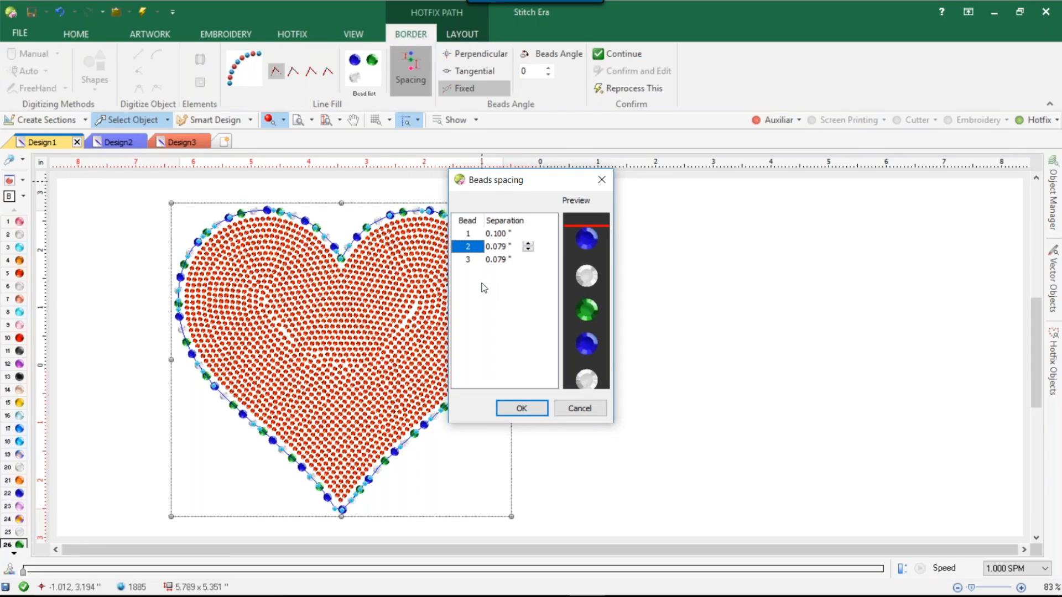
click(495, 246)
text(0.150)
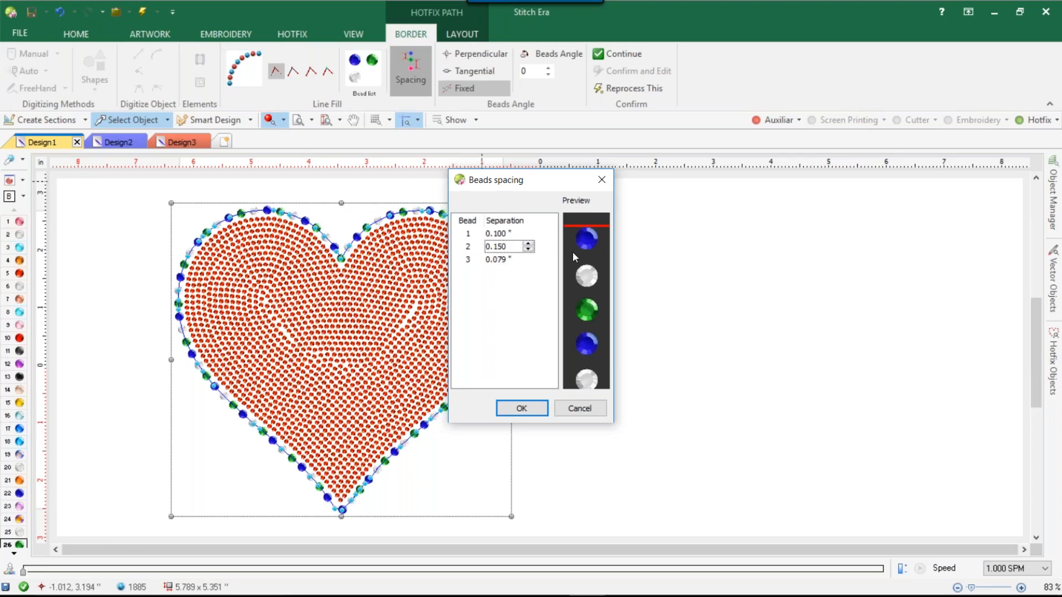
key(Return)
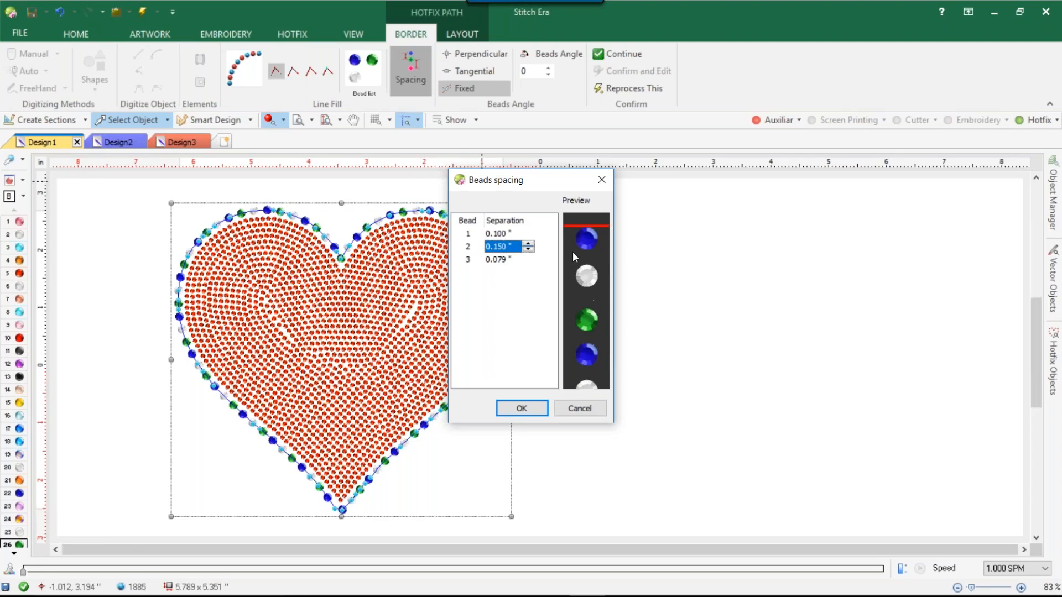
Set the separation of bead 3 to 0.200" and apply the new spacing to the outer border
click(499, 262)
text(0)
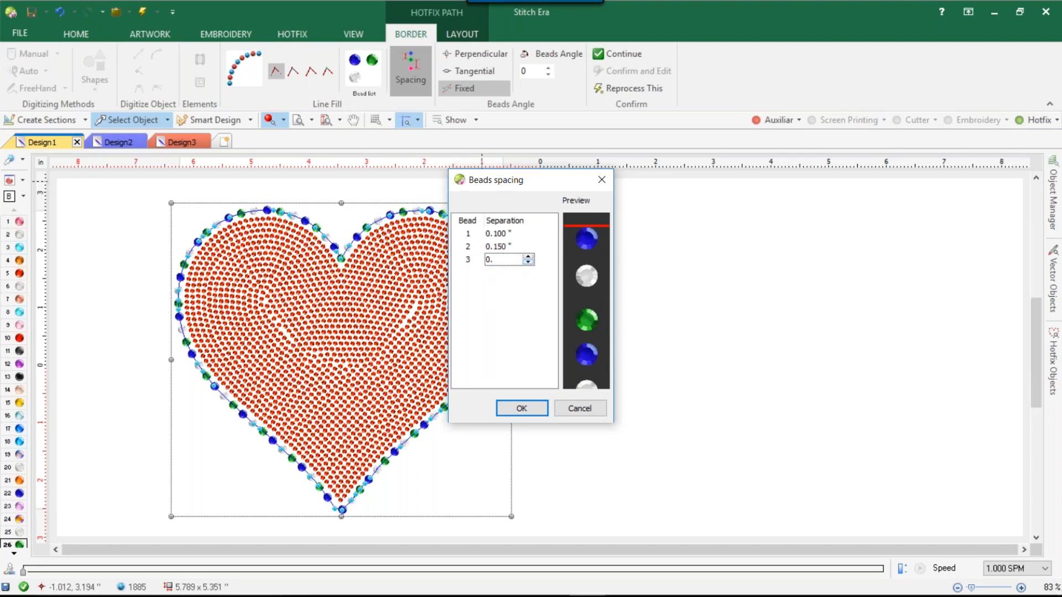
text(.200)
key(Return)
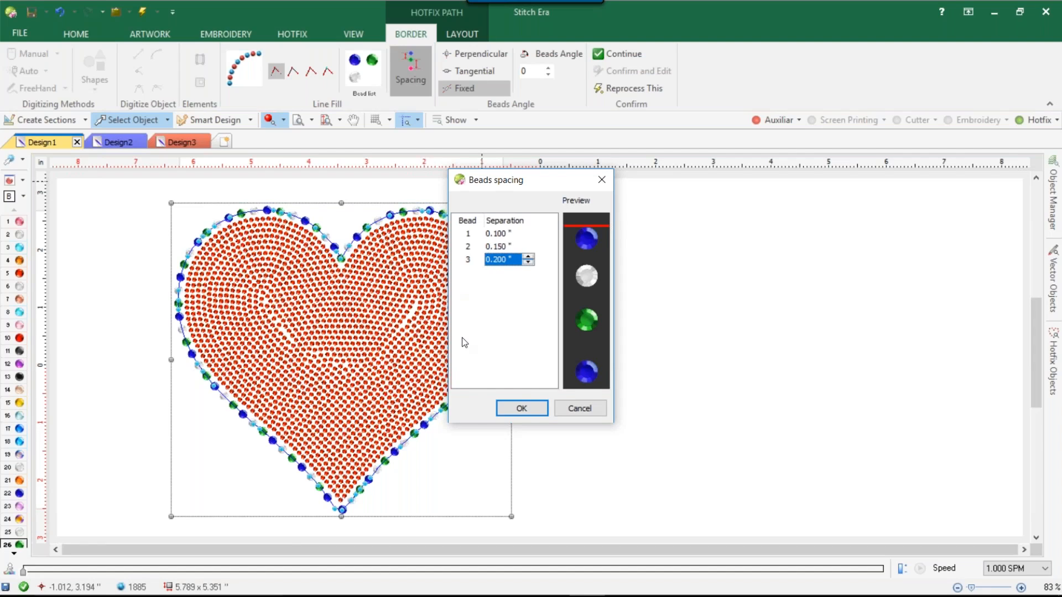
click(502, 413)
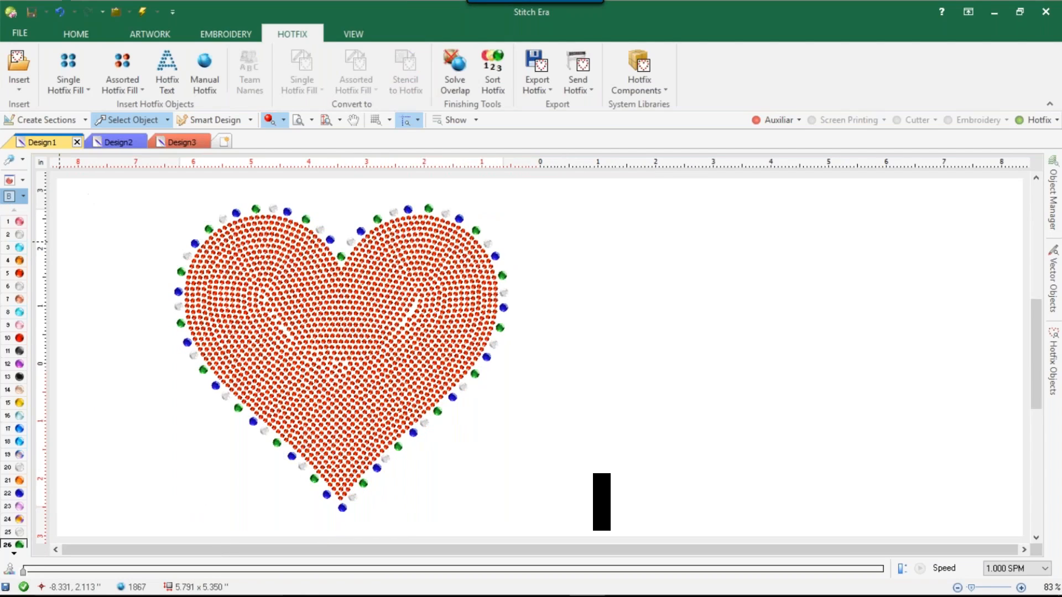
Set the work area's background color to black
click(9, 196)
click(479, 216)
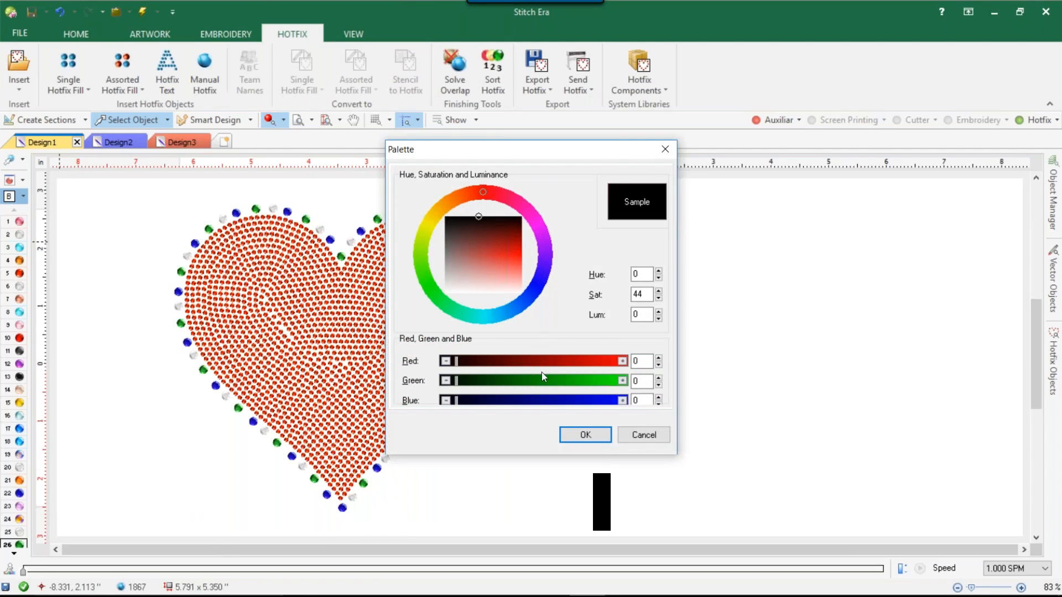
click(586, 435)
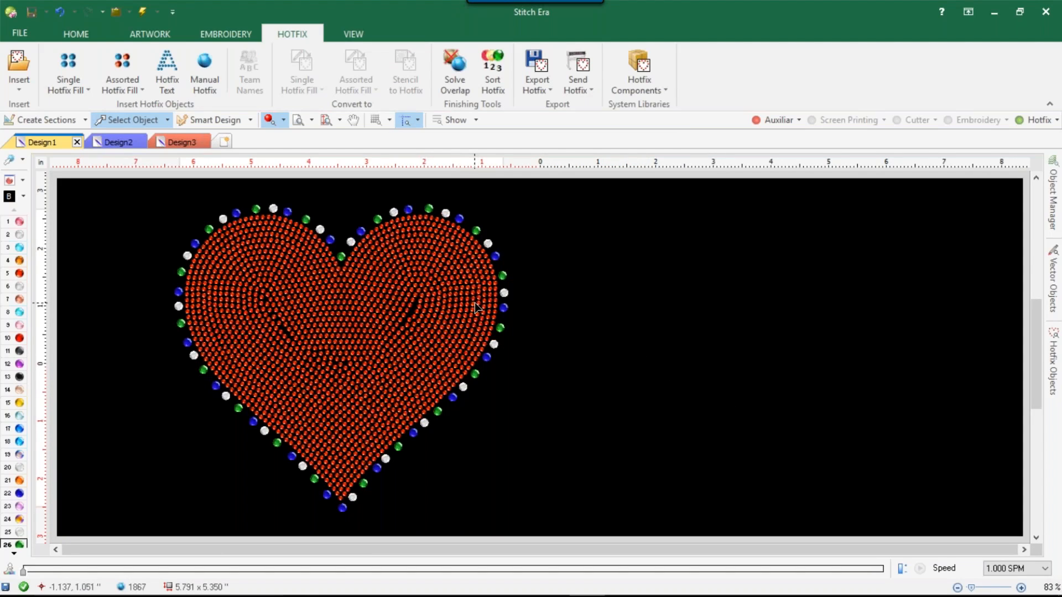
Select the heart's hotfix fill, show the auxiliary objects again, and clear the selection
click(450, 306)
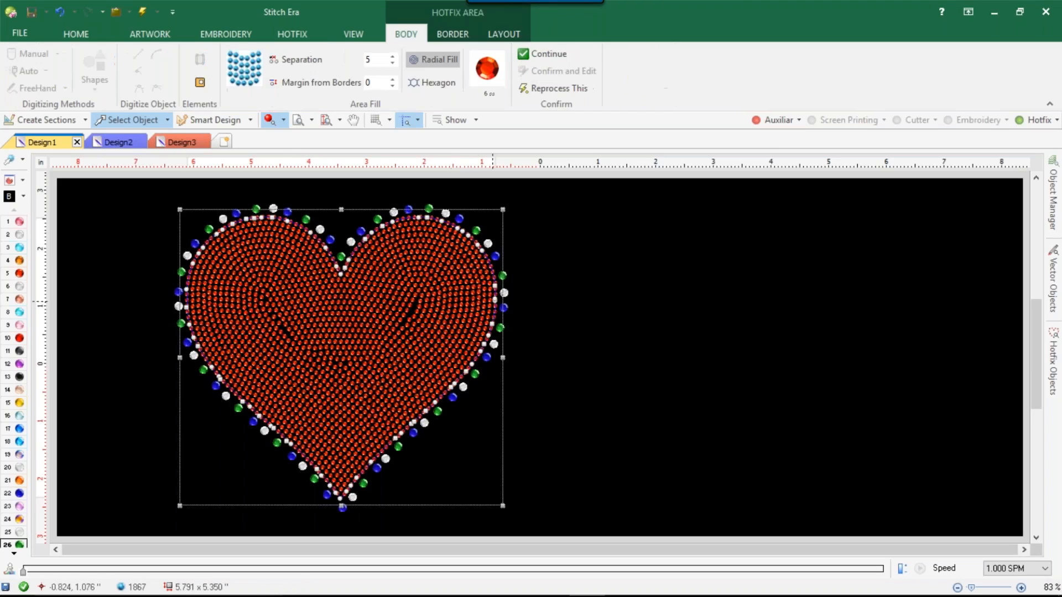
click(778, 124)
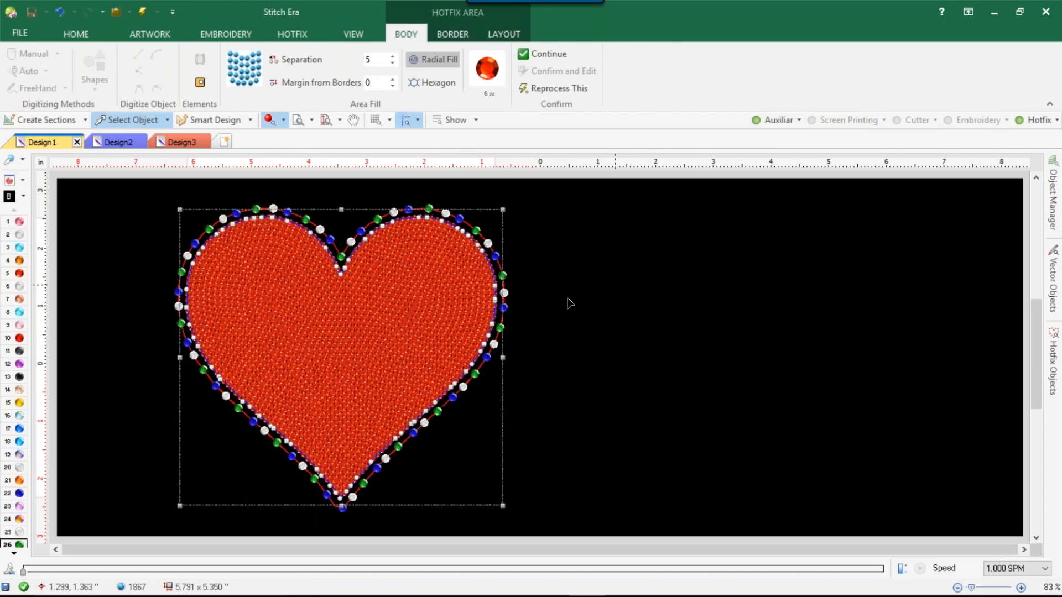
click(595, 296)
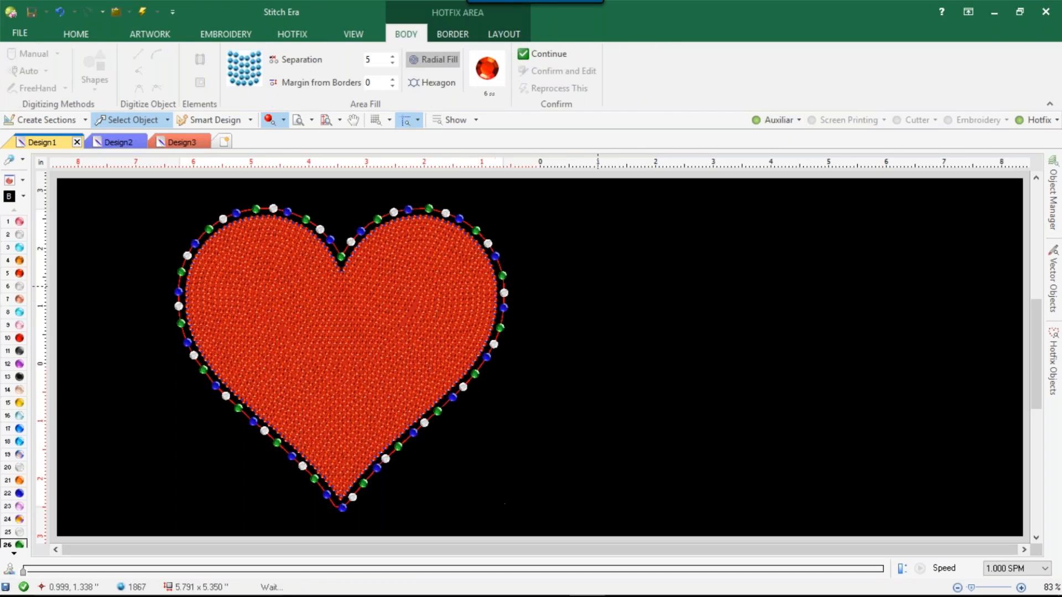
Hide the hotfix objects to examine the auxiliary vector heart, and show the hotfix objects again
click(1021, 122)
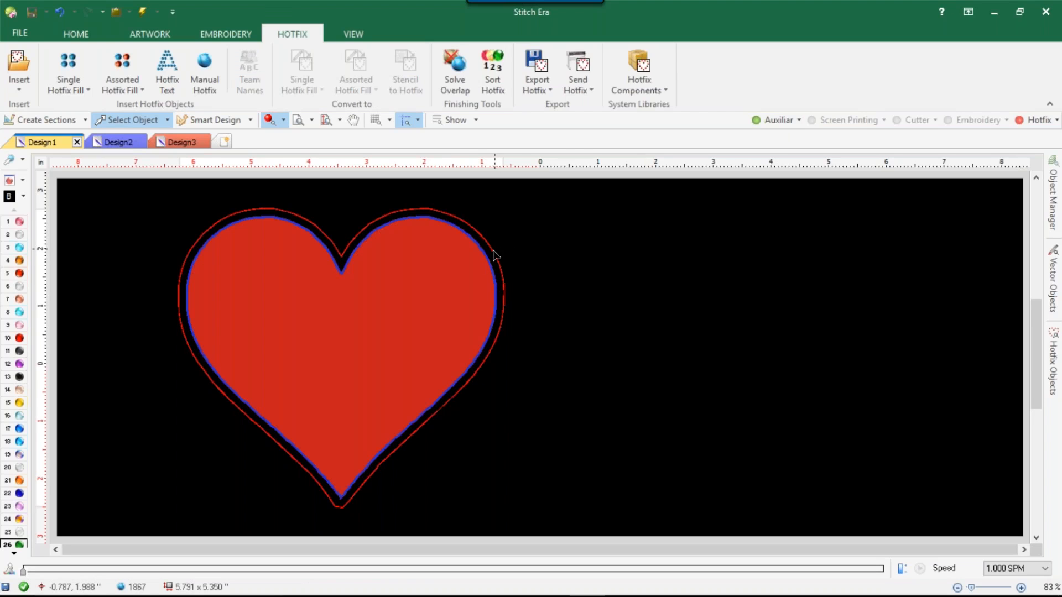
click(471, 263)
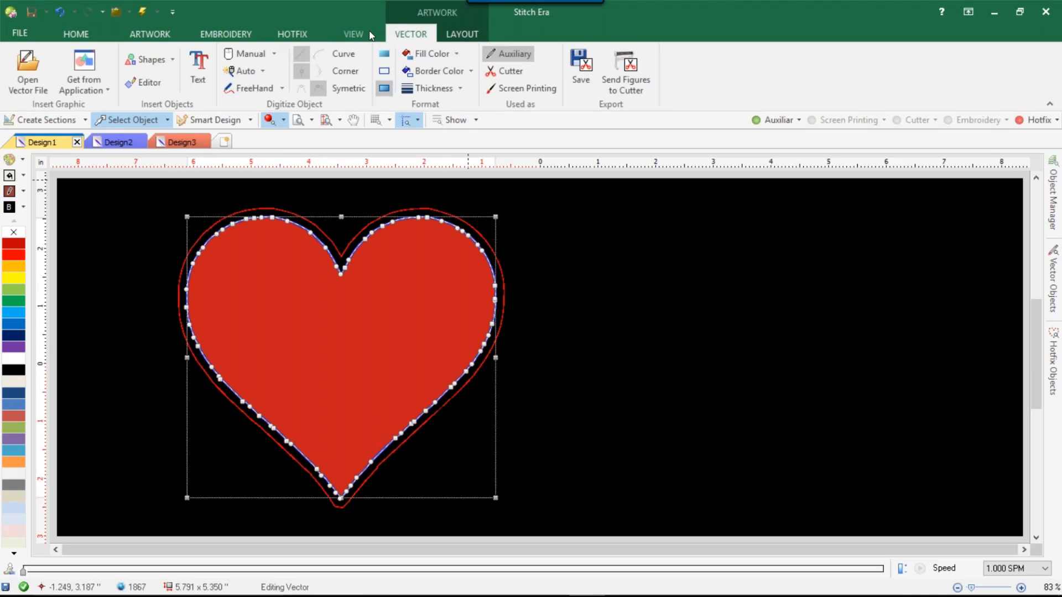
click(116, 123)
click(947, 187)
click(1021, 121)
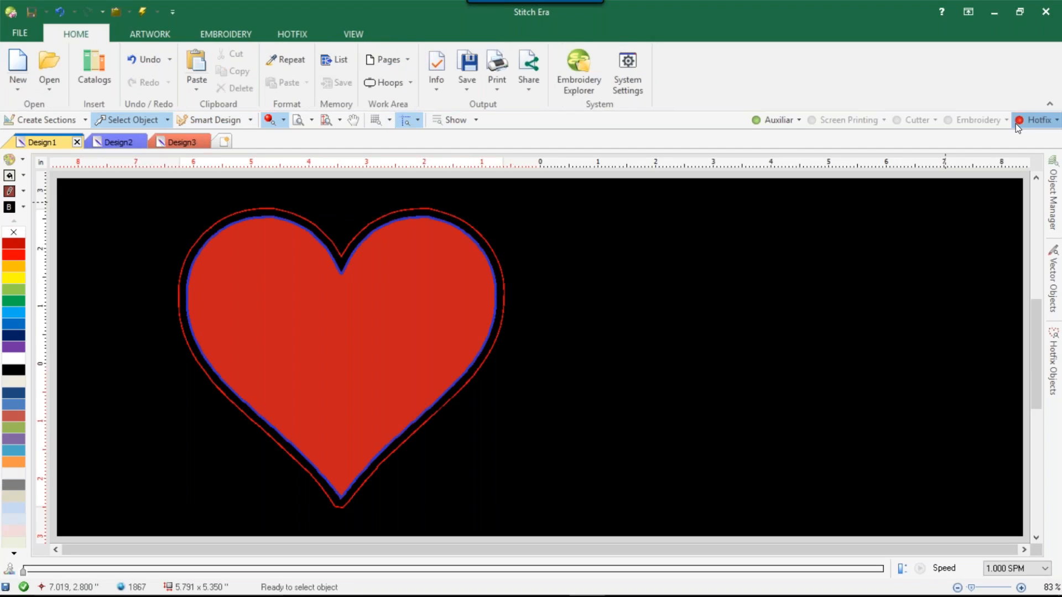
Give the heart's hotfix fill a single-hotfix border of the HF Path type
click(381, 313)
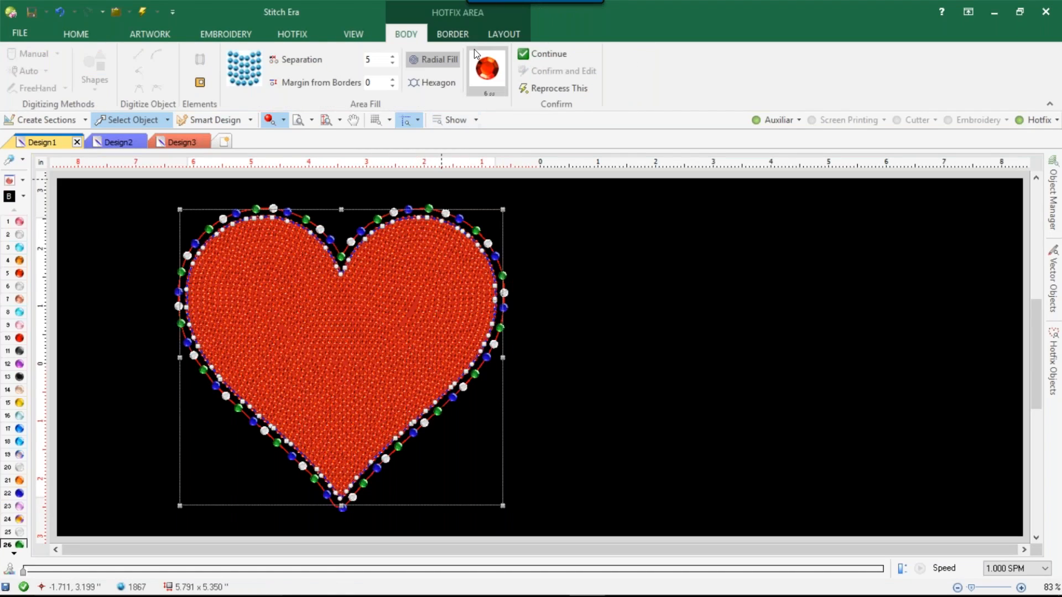
click(457, 34)
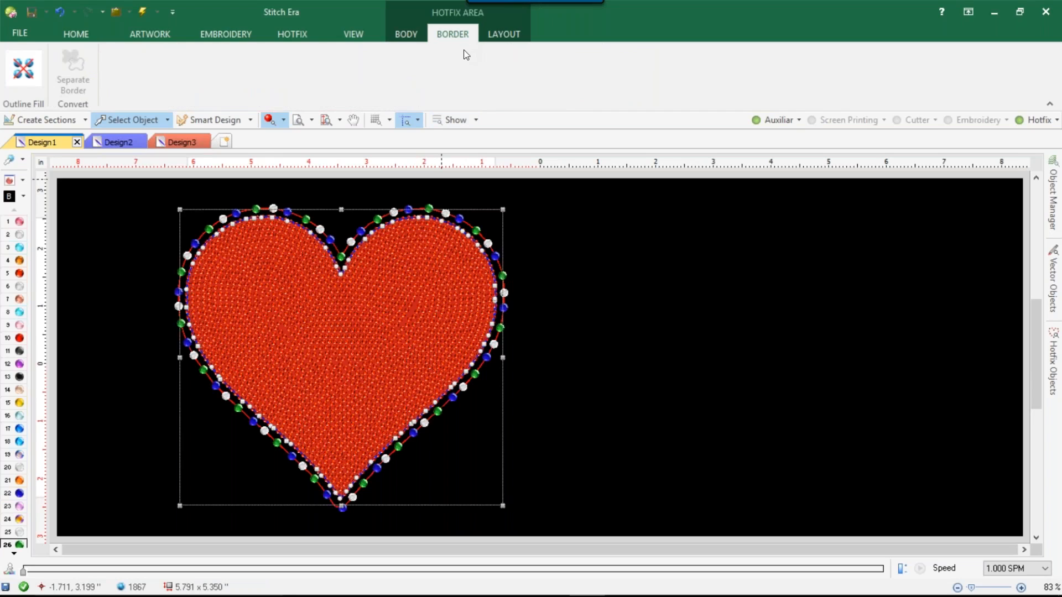
click(39, 86)
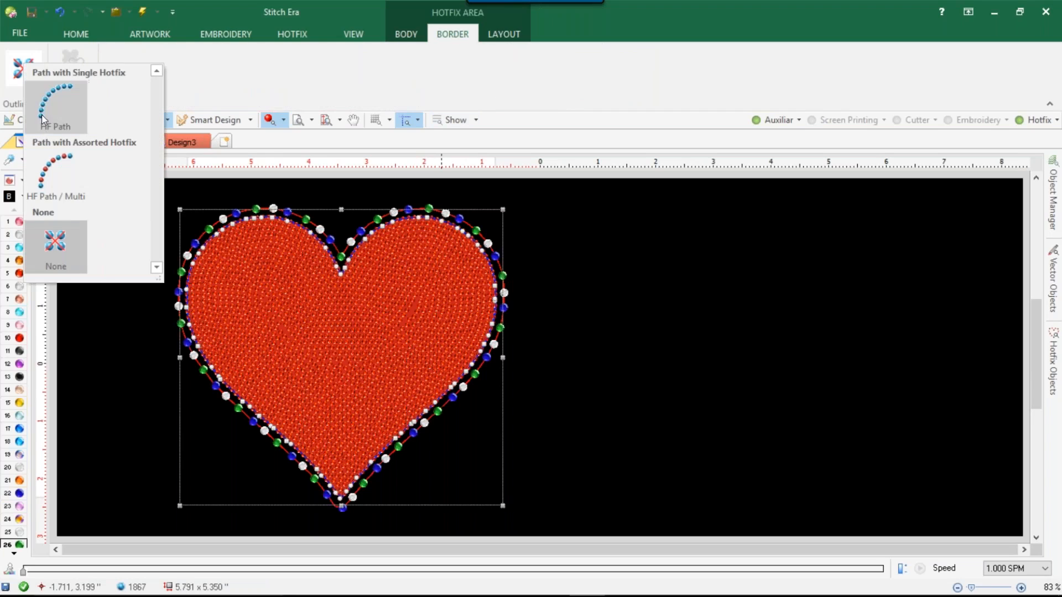
click(43, 117)
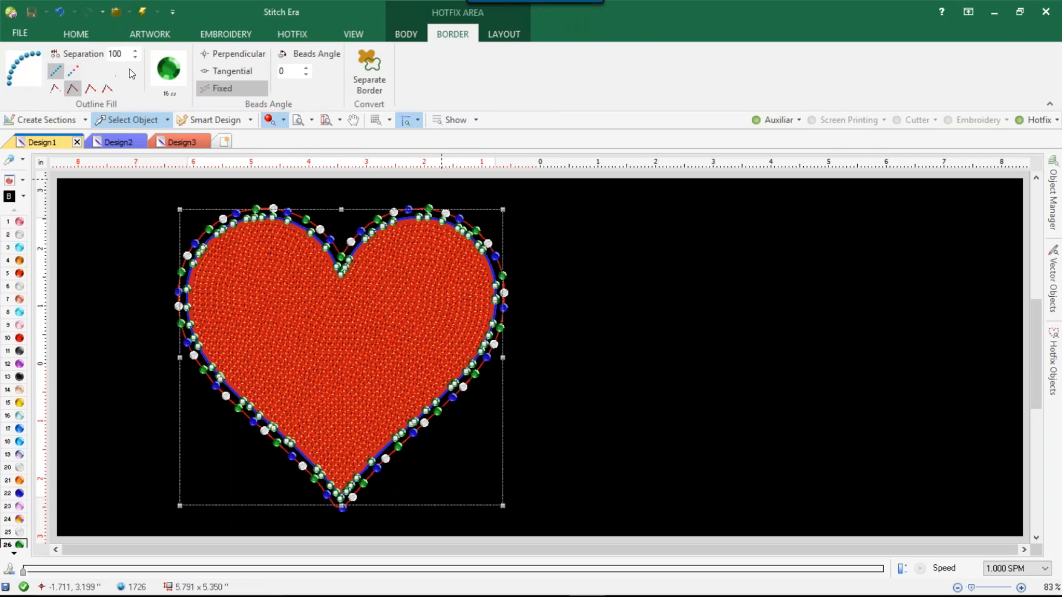
Apply the first line distribution option to the heart fill's border and set its bead to the red 6 ss one
click(55, 89)
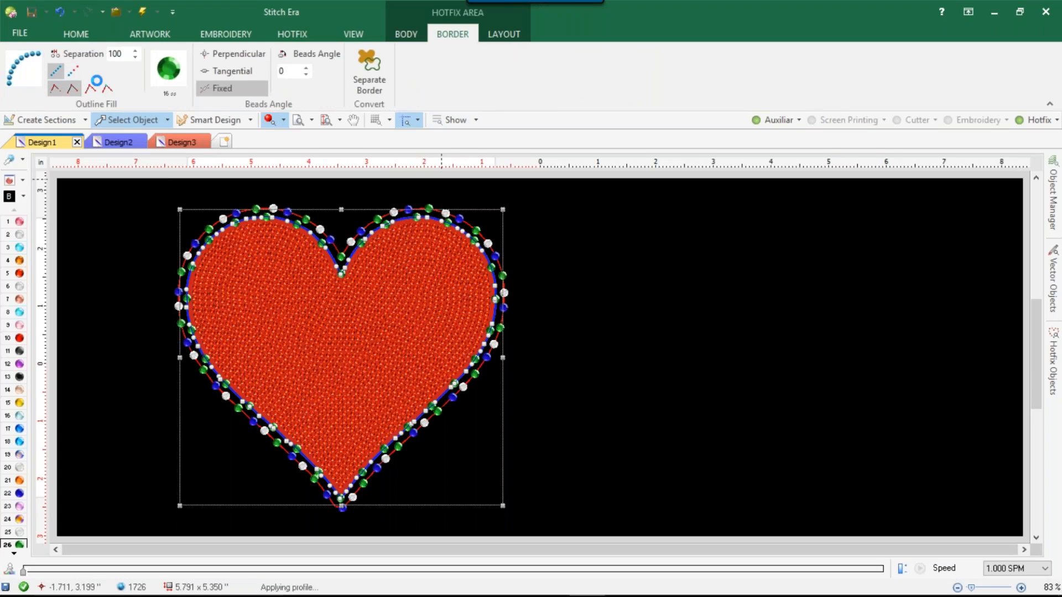
click(169, 69)
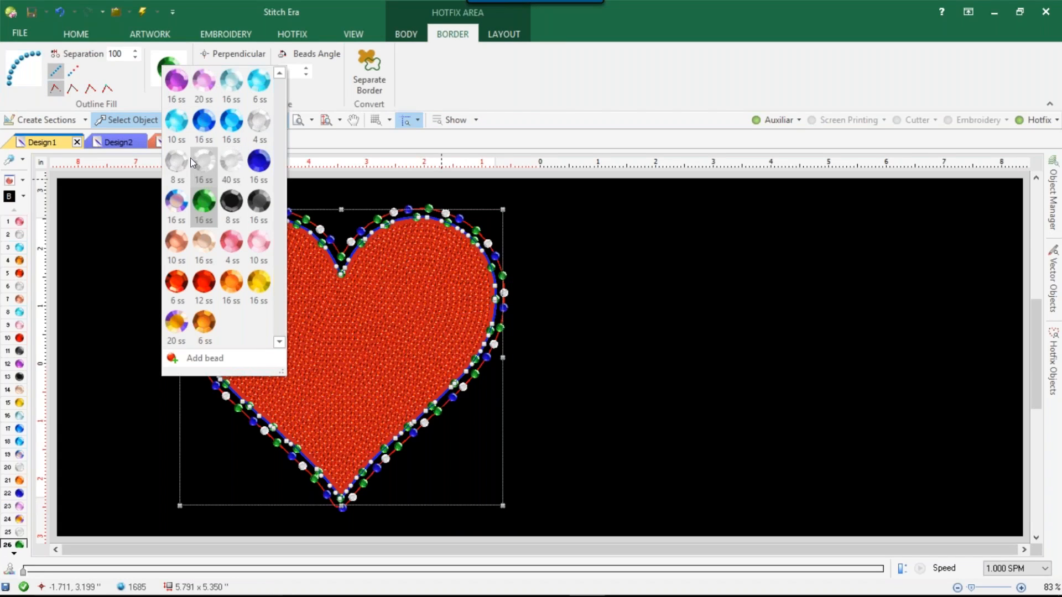
click(178, 282)
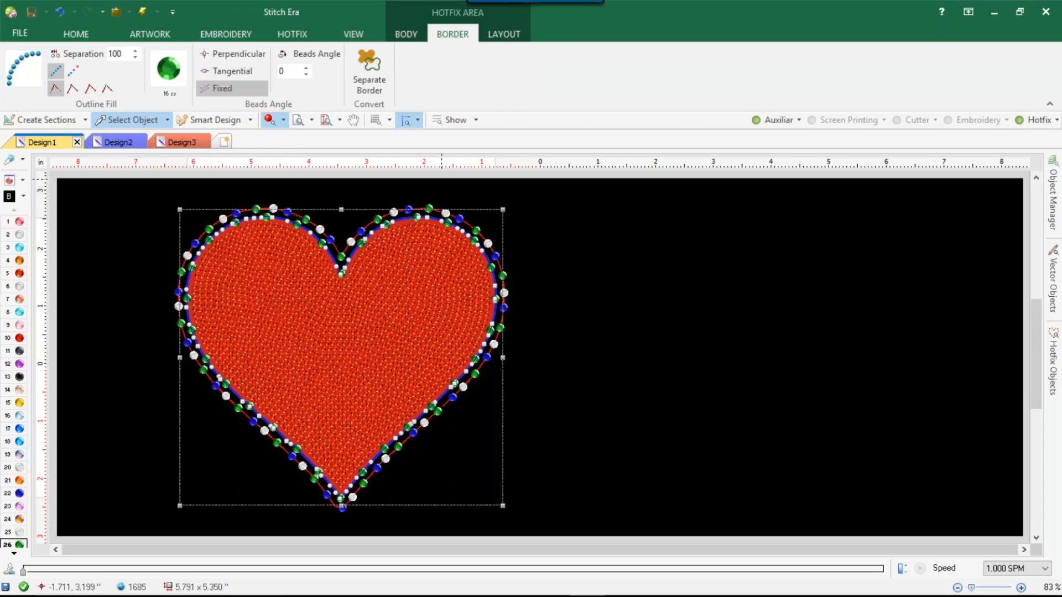
Set the heart fill border's bead to the light blue 6 ss one with a separation of 4, and clear the selection
click(172, 76)
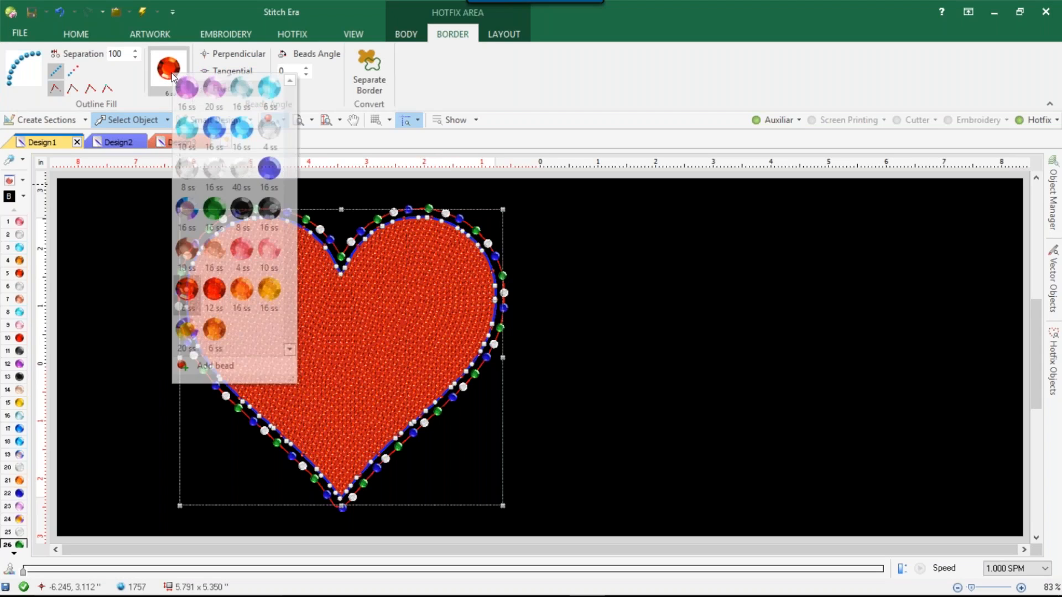
click(269, 87)
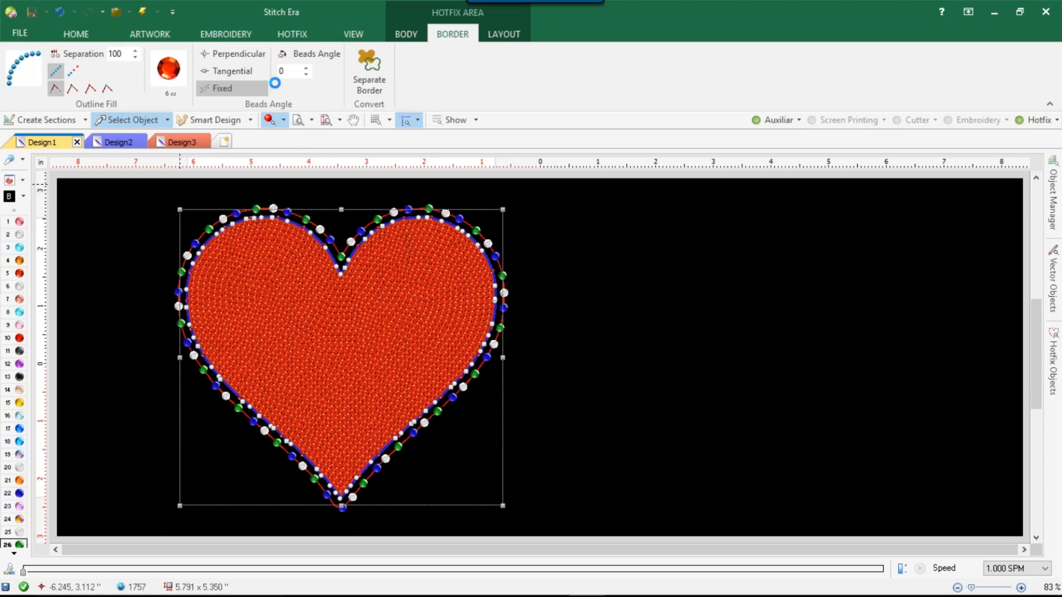
double_click(124, 56)
text(4)
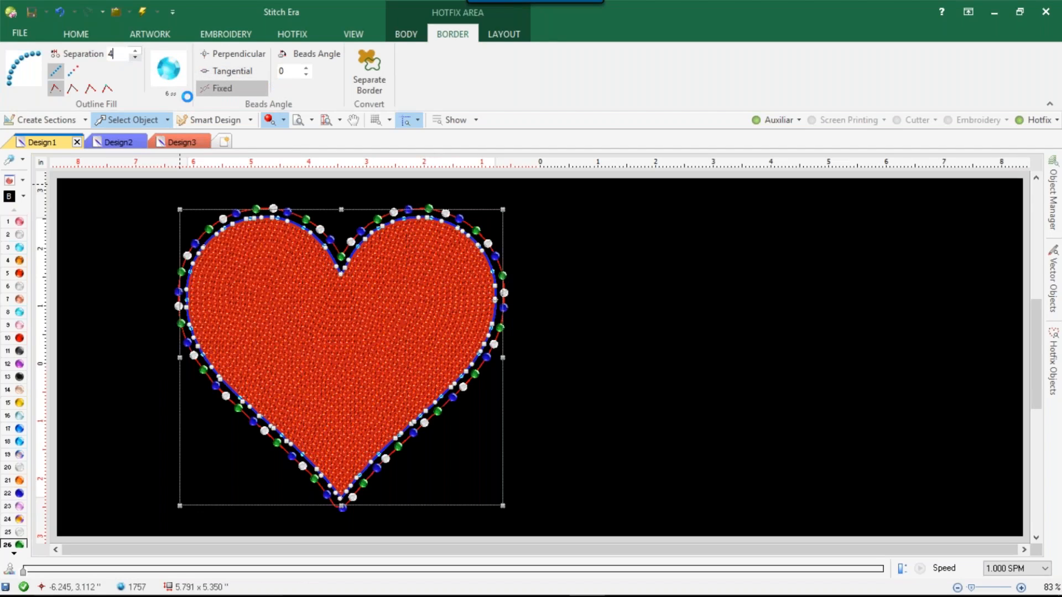
click(703, 278)
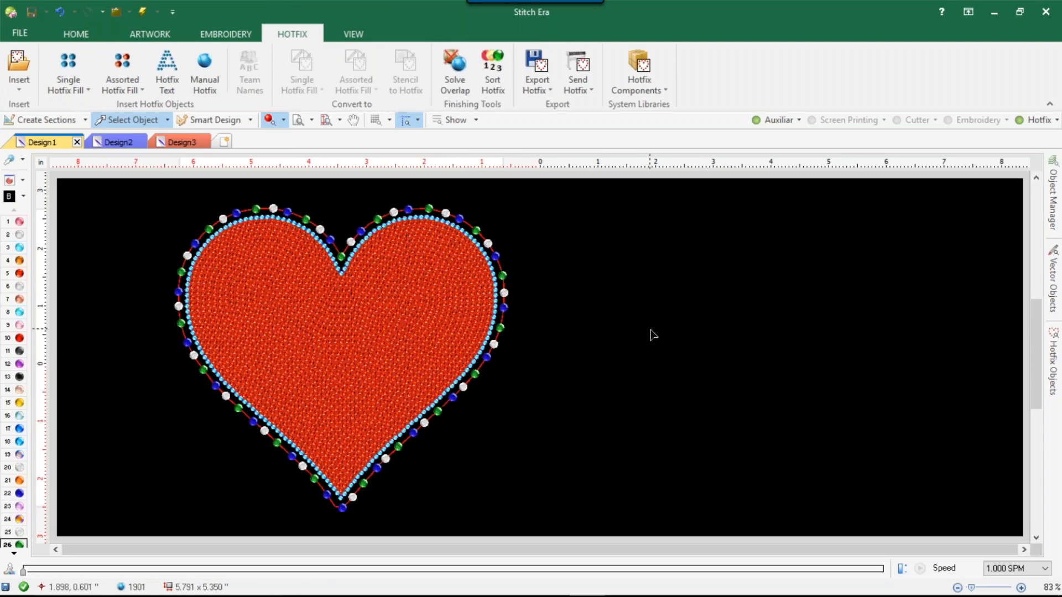
Hide the auxiliary objects and examine the rhinestone heart, selecting the multi-bead outer border and the hotfix fill in turn
click(771, 119)
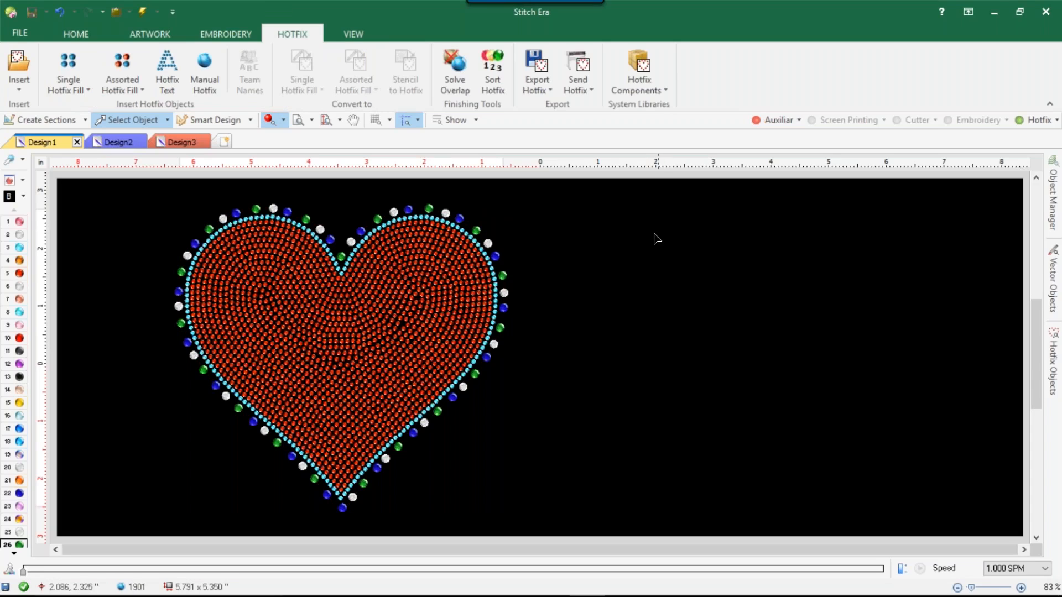
click(479, 241)
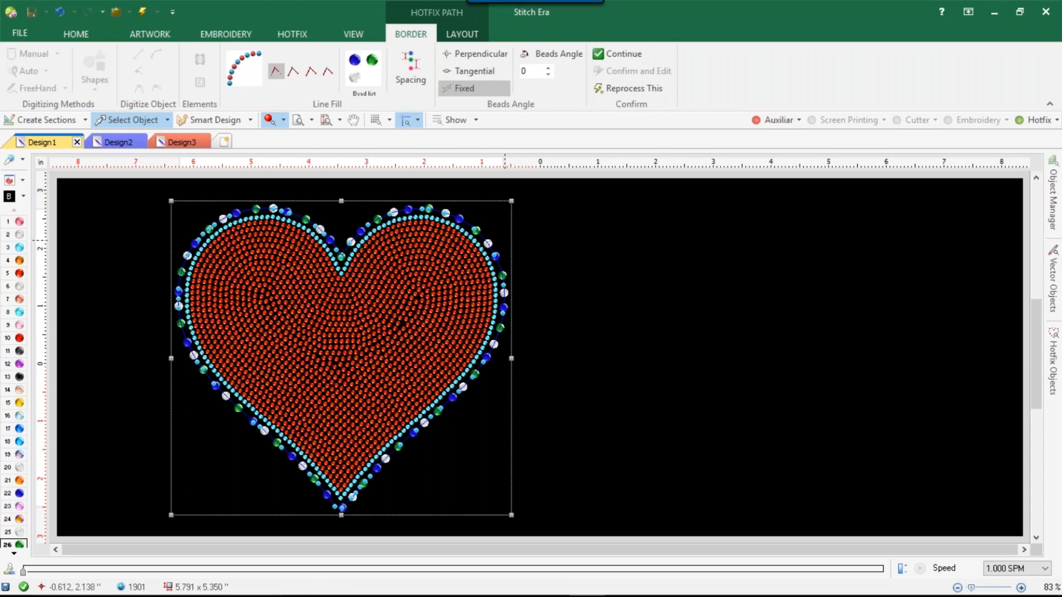
click(702, 246)
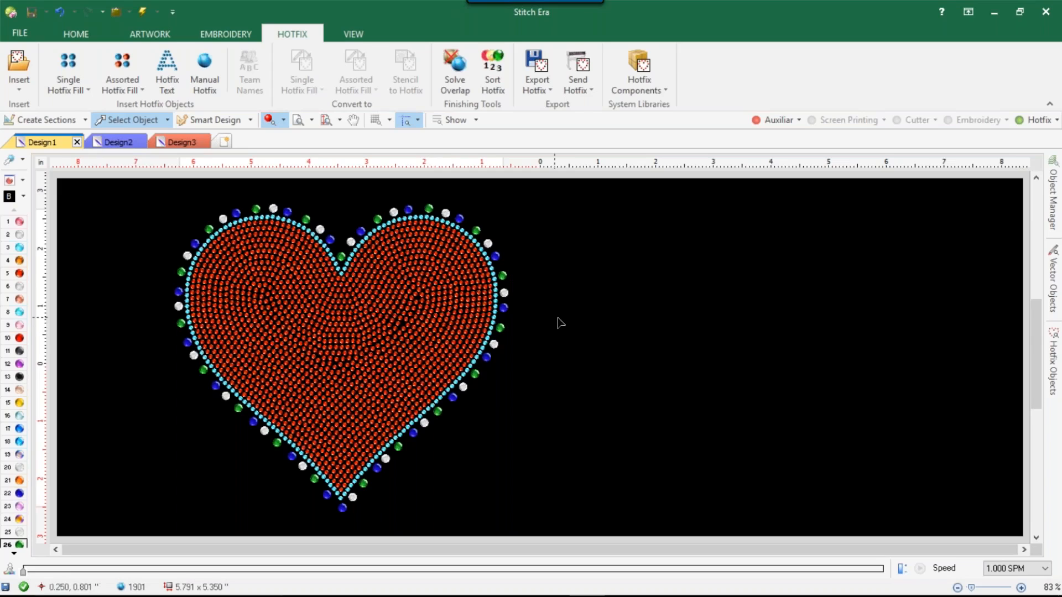
click(363, 294)
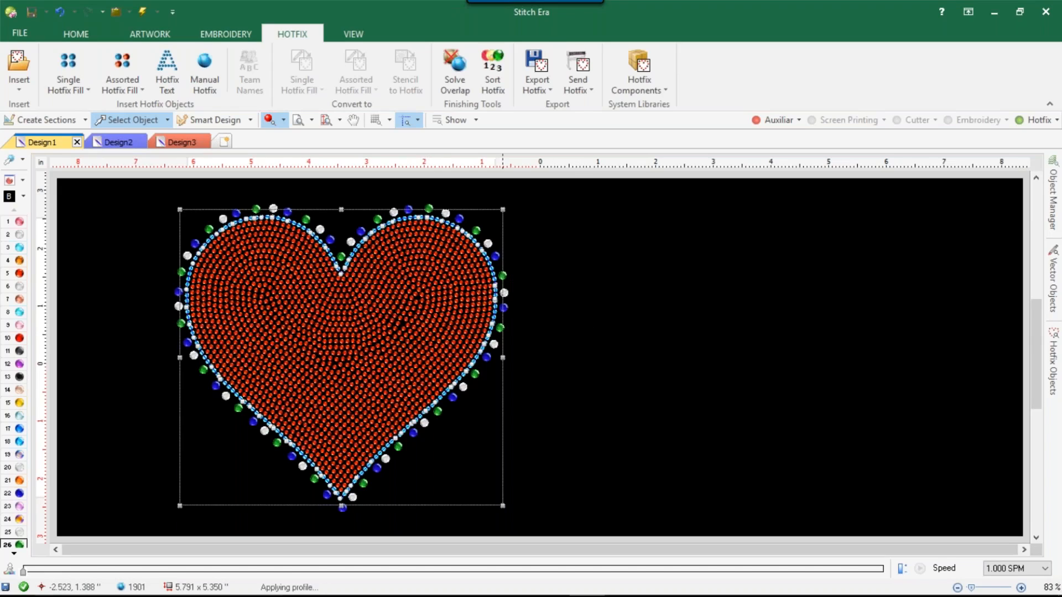
click(787, 230)
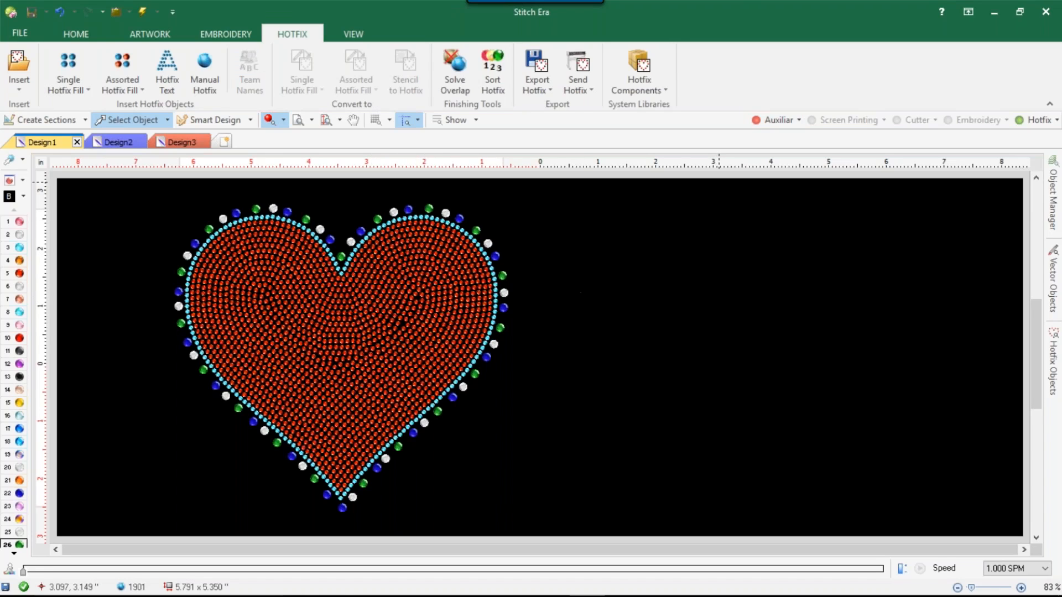
Show the auxiliary objects again and delete the heart's hotfix fill, multi-bead border and both auxiliary vector shapes
click(772, 122)
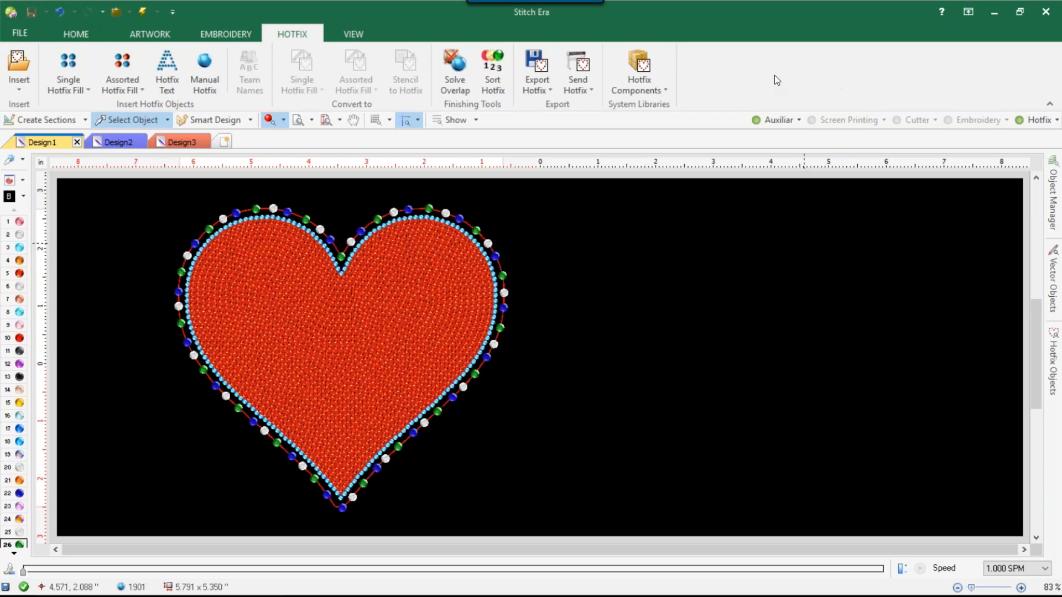
click(384, 334)
key(Delete)
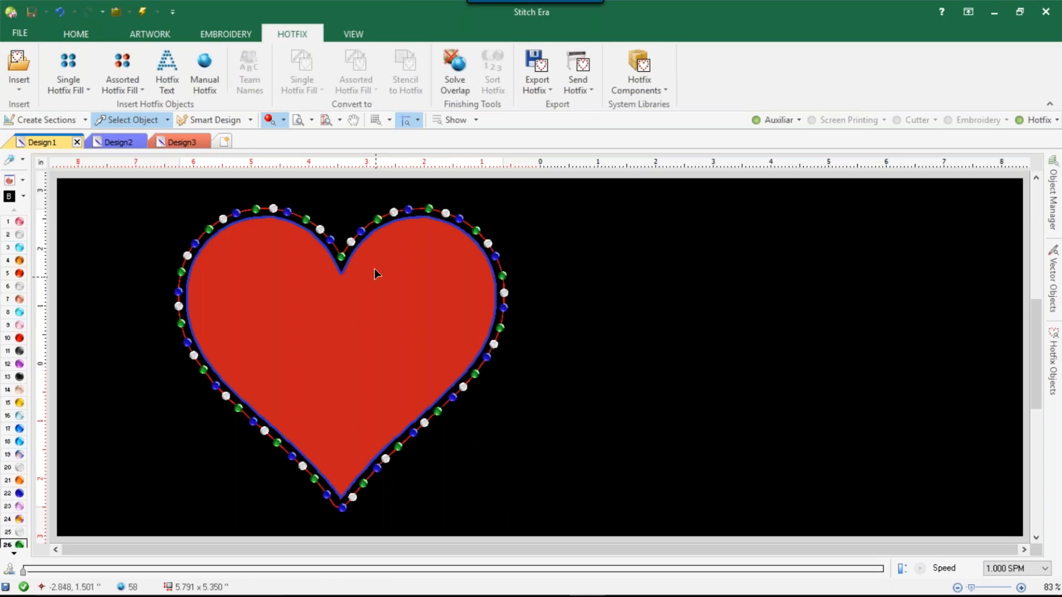
click(372, 229)
key(Delete)
click(369, 247)
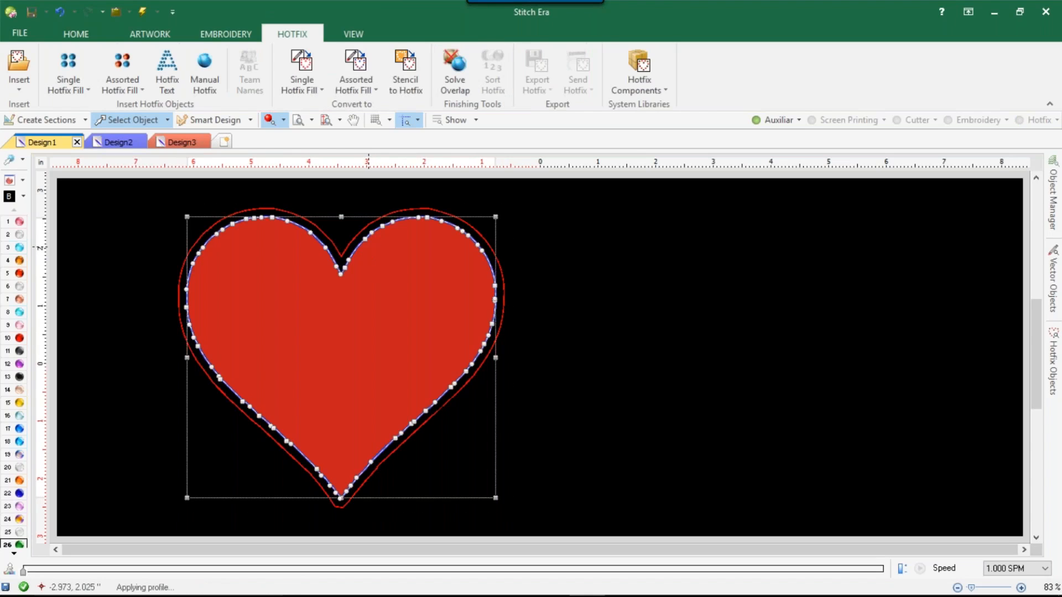
key(Delete)
click(369, 224)
key(Delete)
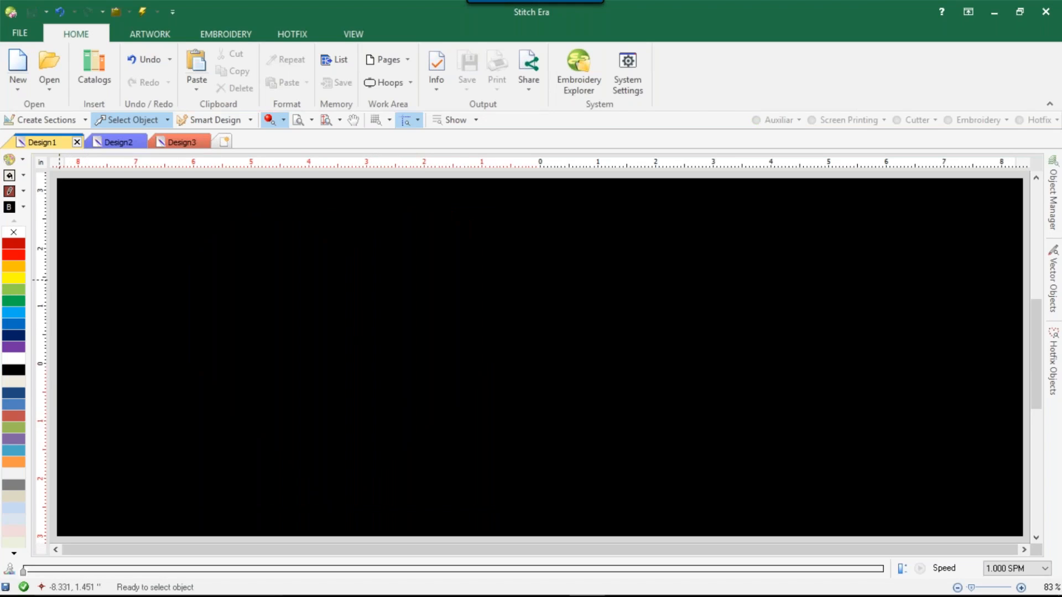
Try to open a PLT stencil file from the Clip Art folder, and search the computer for .plt files
click(46, 85)
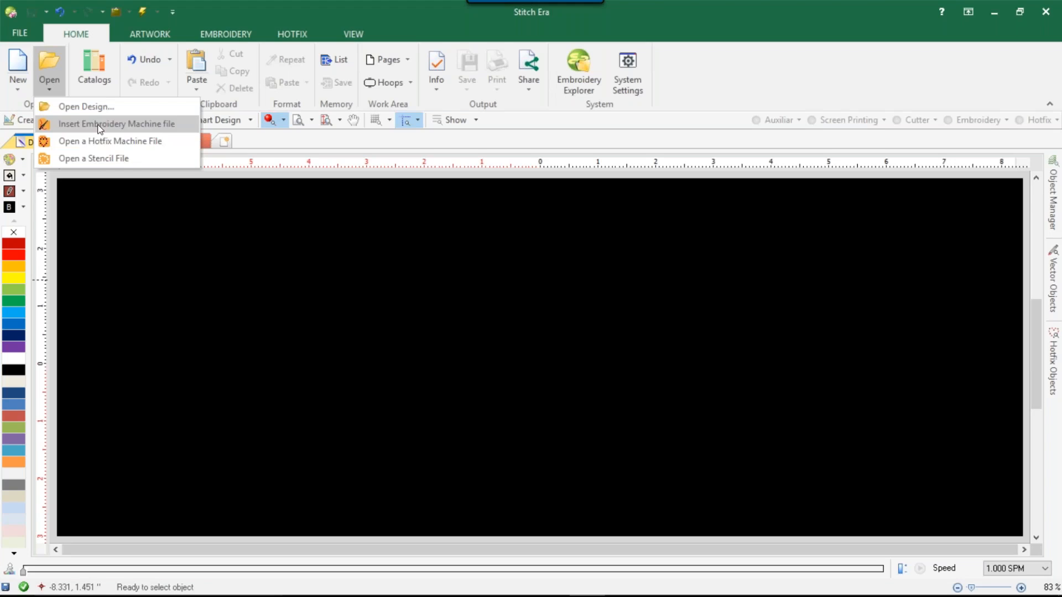
click(100, 157)
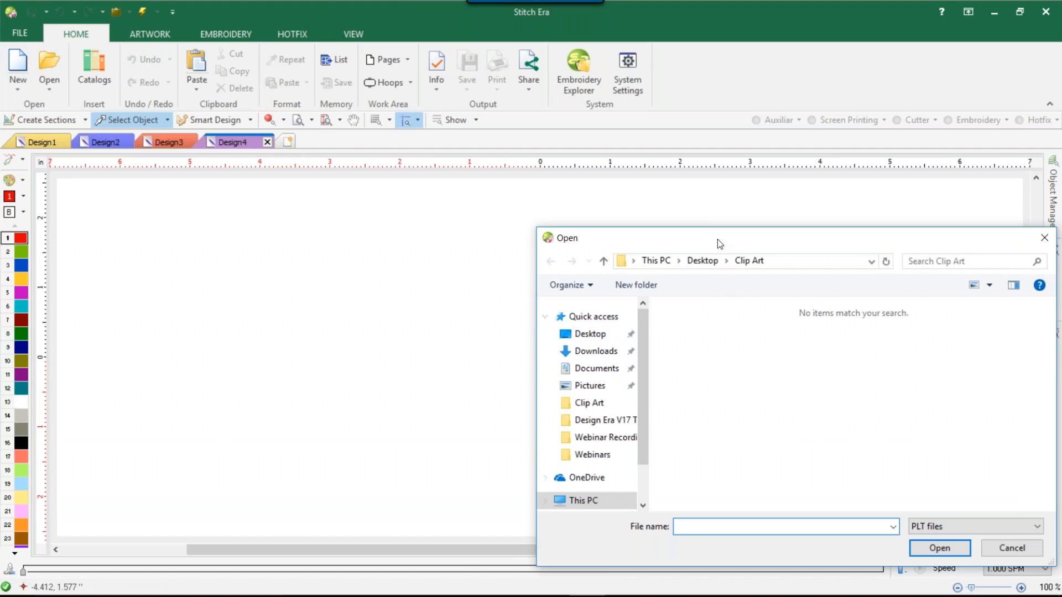
drag(718, 240, 645, 251)
click(16, 582)
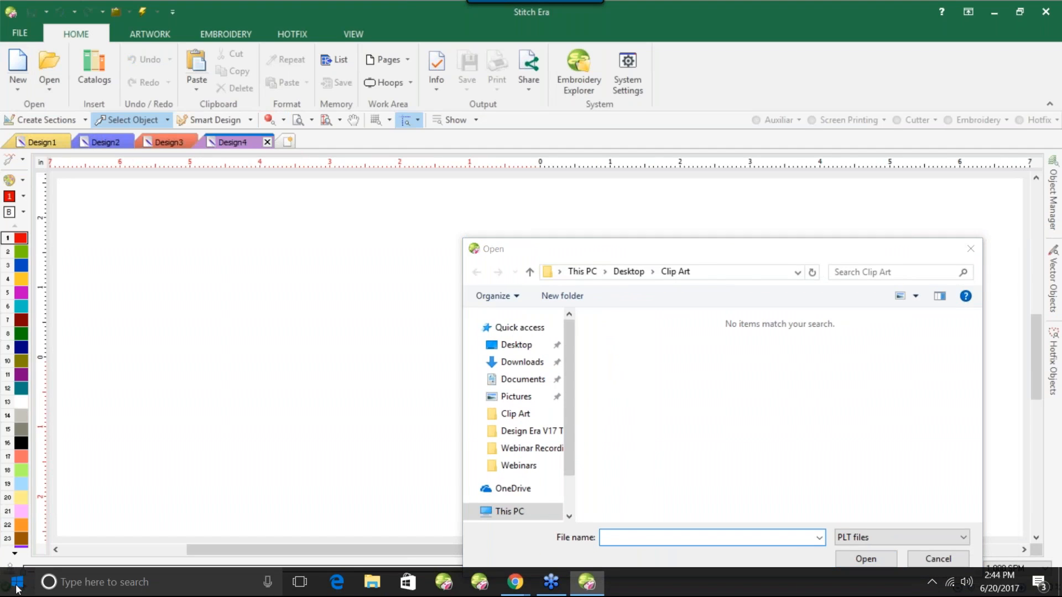
text(.plt)
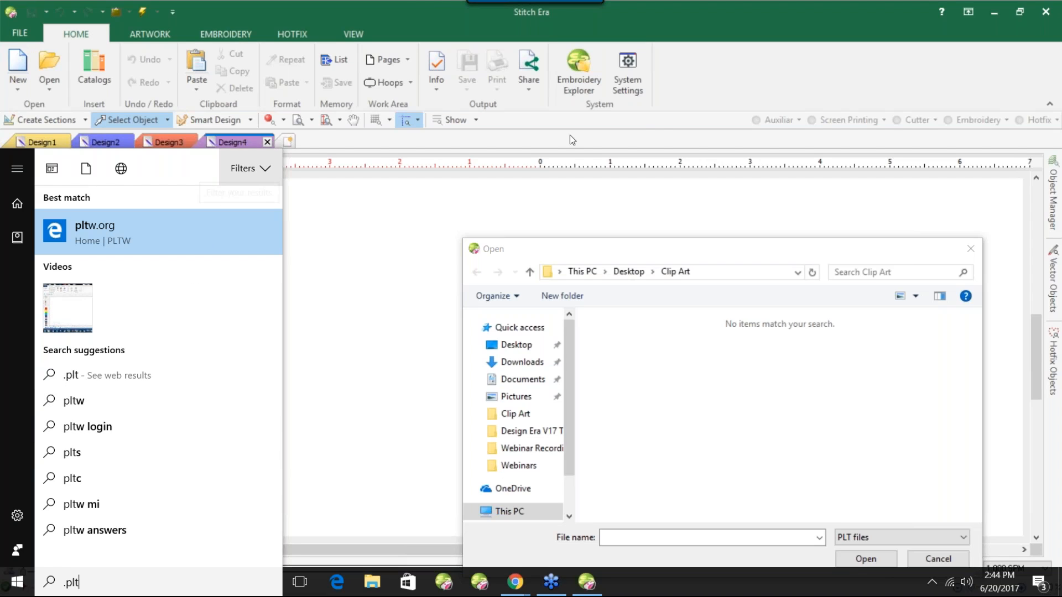
click(668, 111)
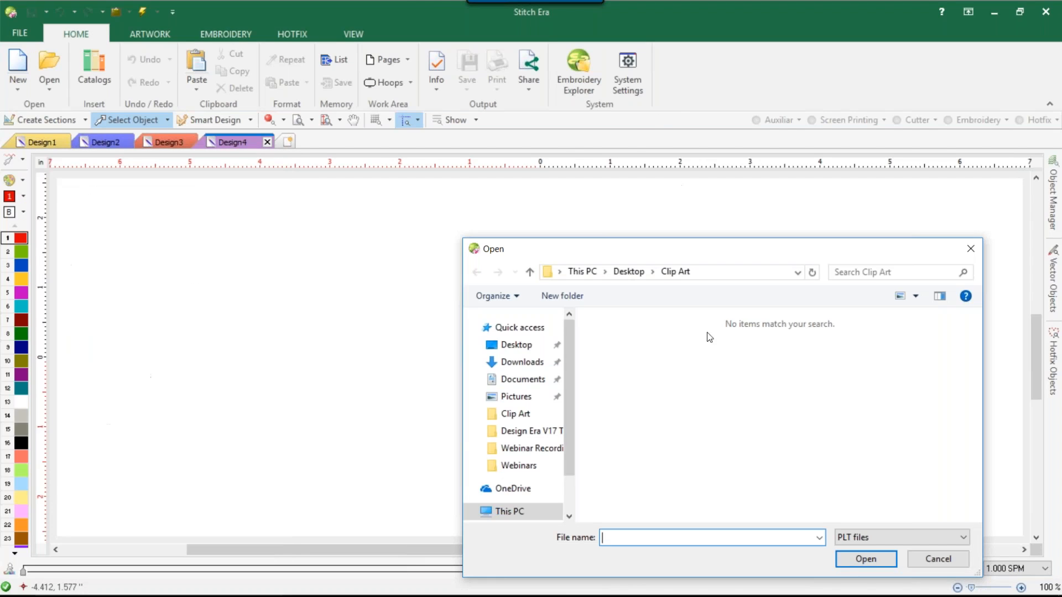
click(970, 248)
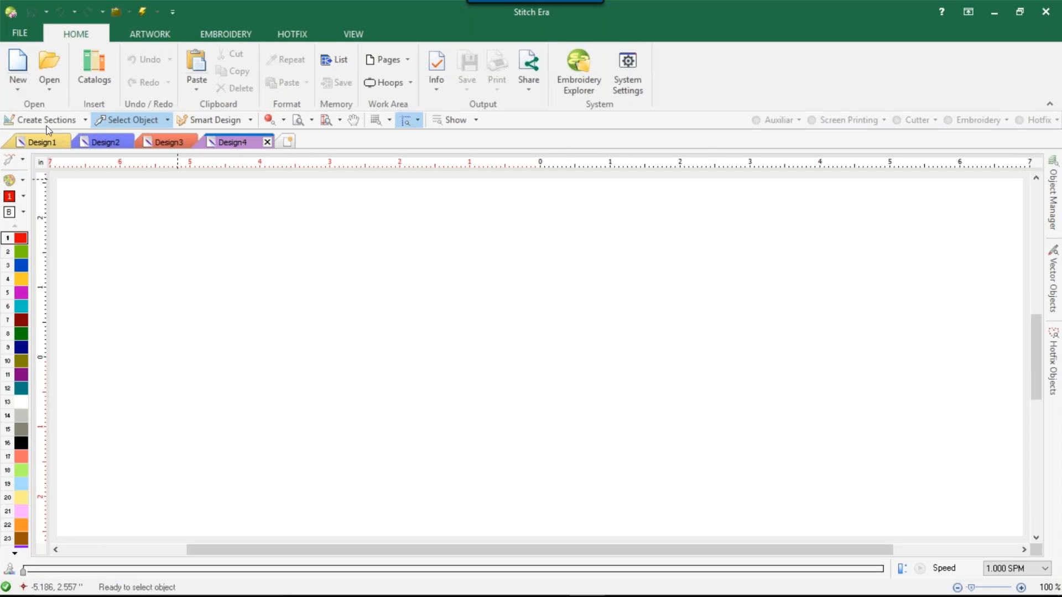
click(42, 84)
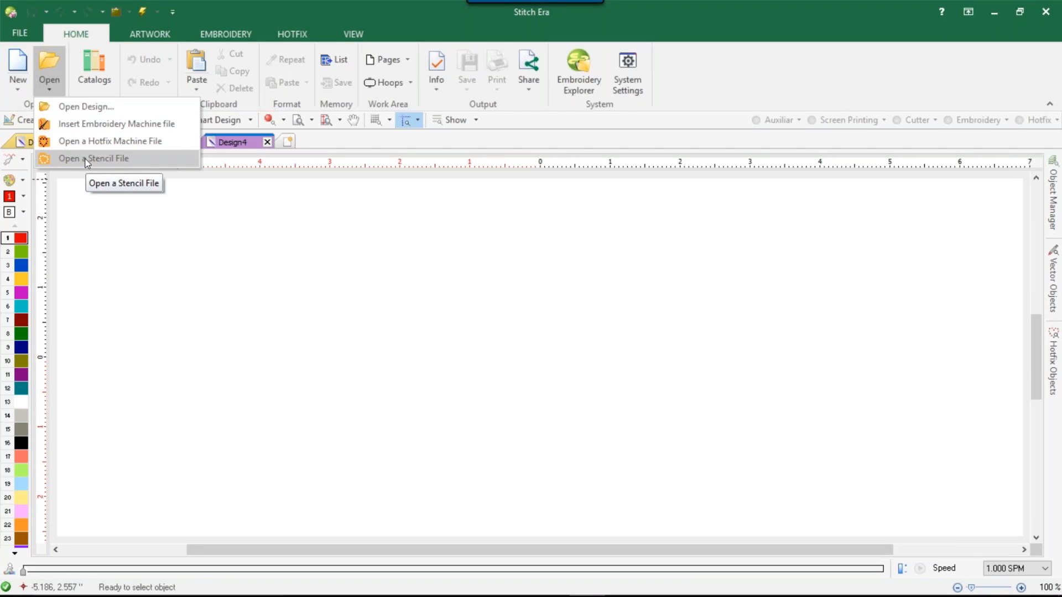
click(149, 289)
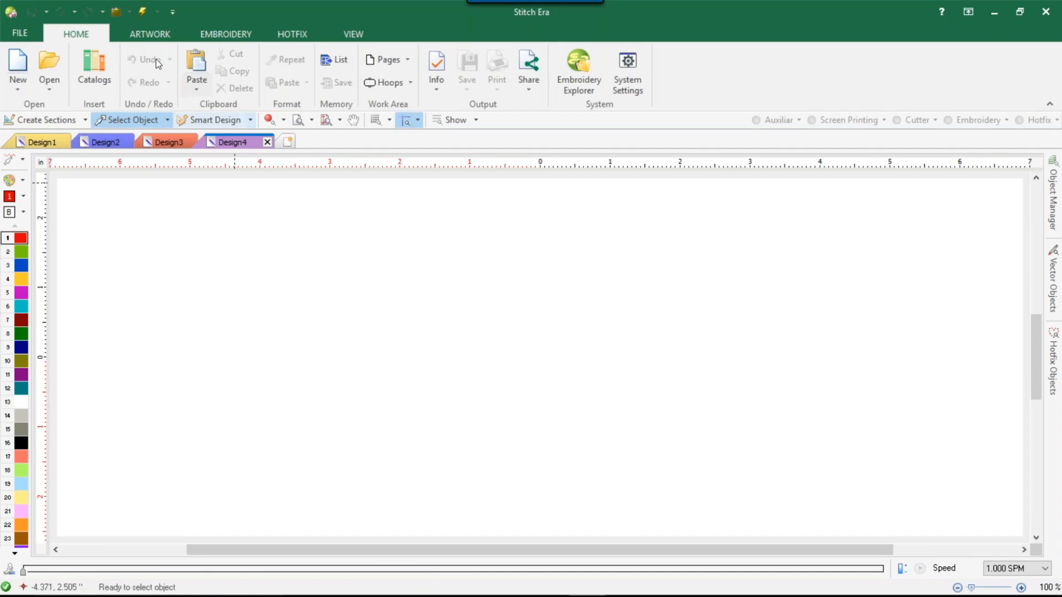
Check the available vector file formats and import the vector graphic ASV-003 from the Artwork Vector folder into a new design
click(22, 33)
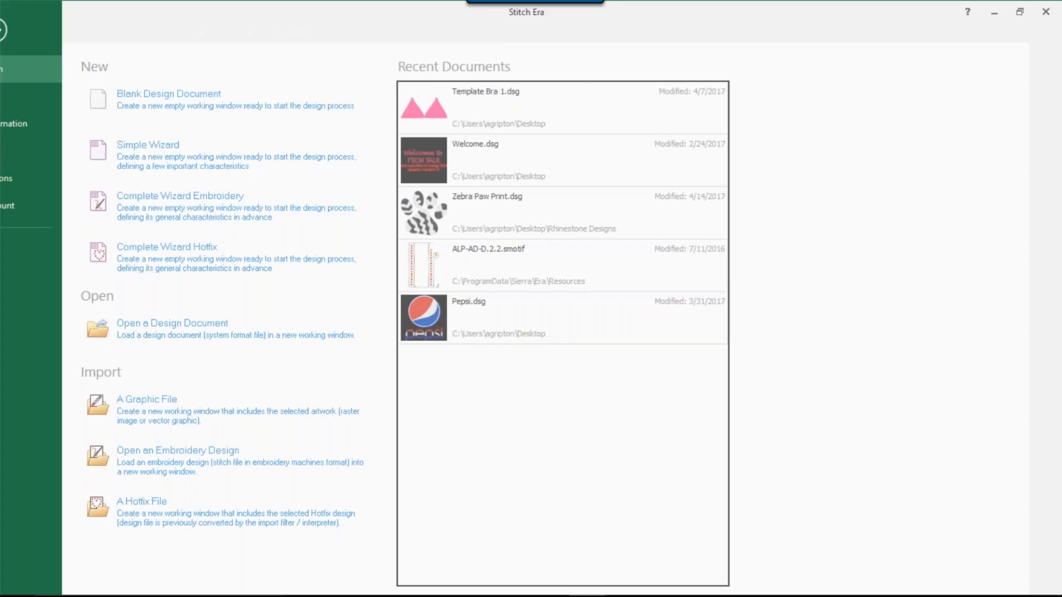
click(148, 420)
click(172, 439)
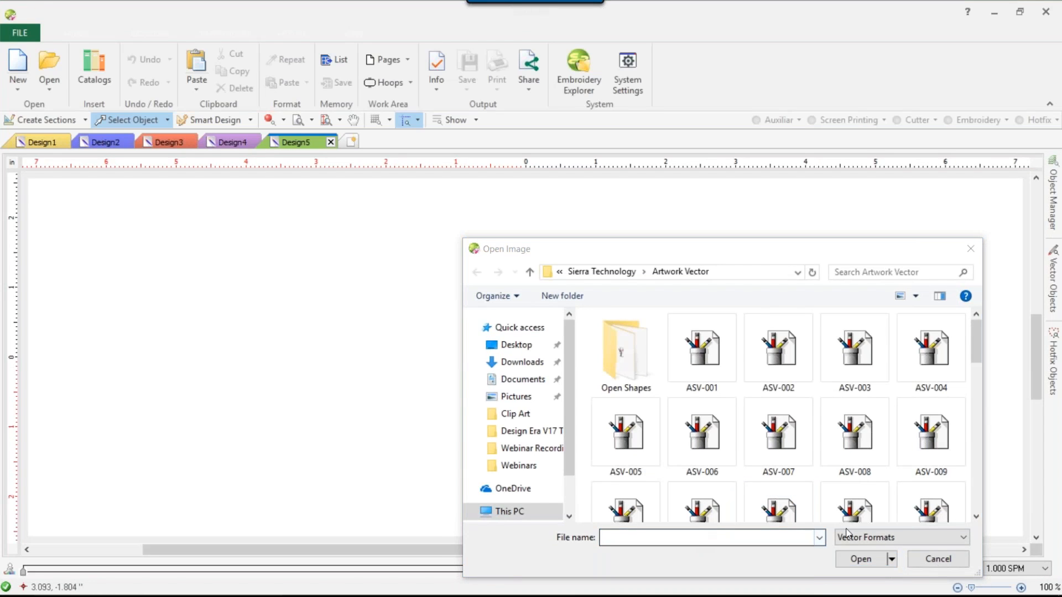
click(871, 536)
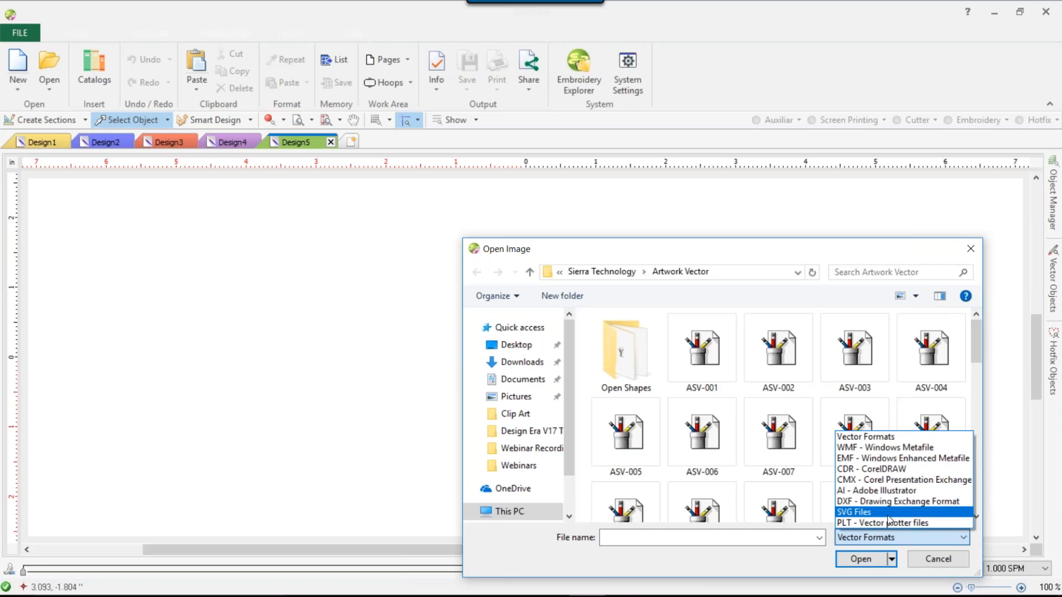
click(859, 354)
click(859, 354)
double_click(860, 353)
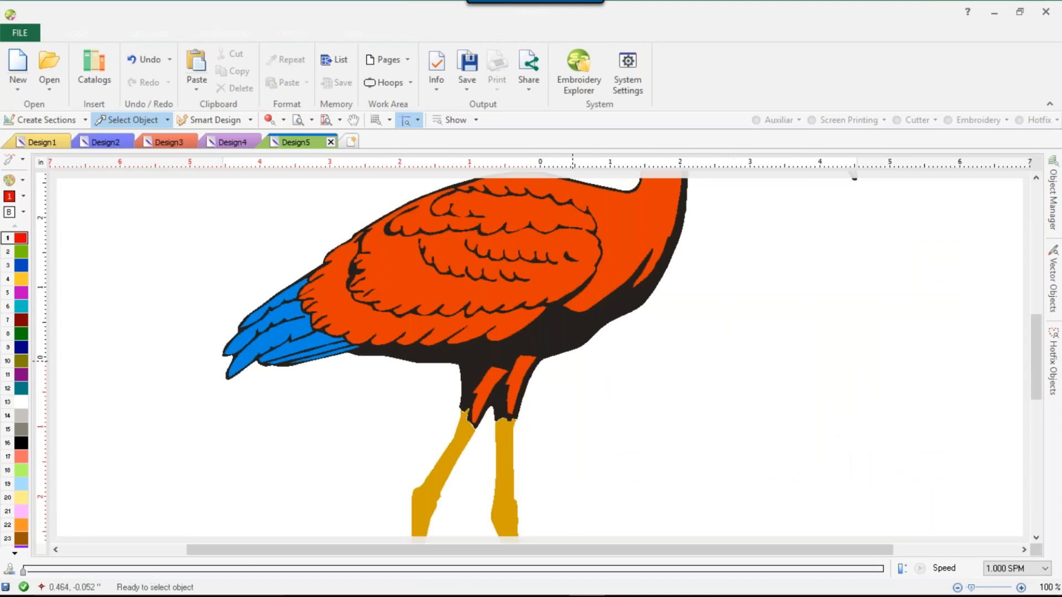
Ungroup the imported bird vector into its separate objects
click(625, 277)
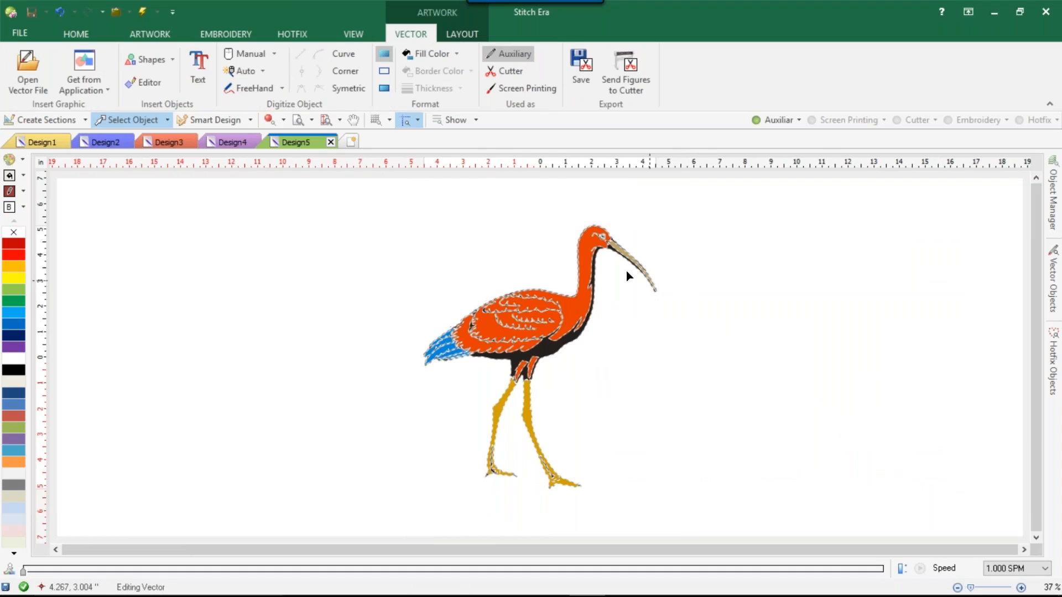
scroll(544, 258, up, 4)
scroll(608, 256, down, 1)
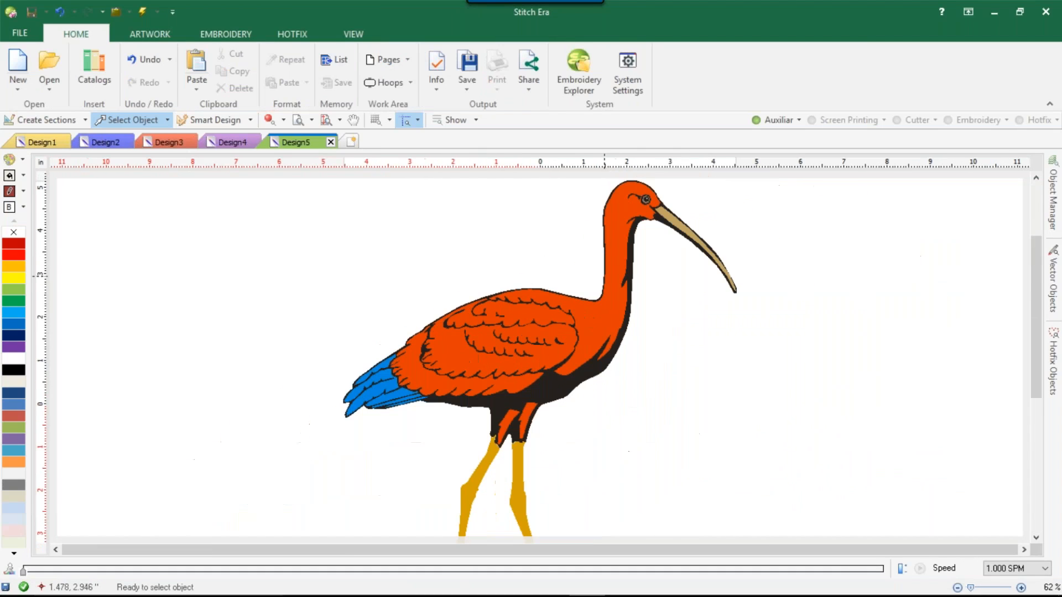
click(577, 329)
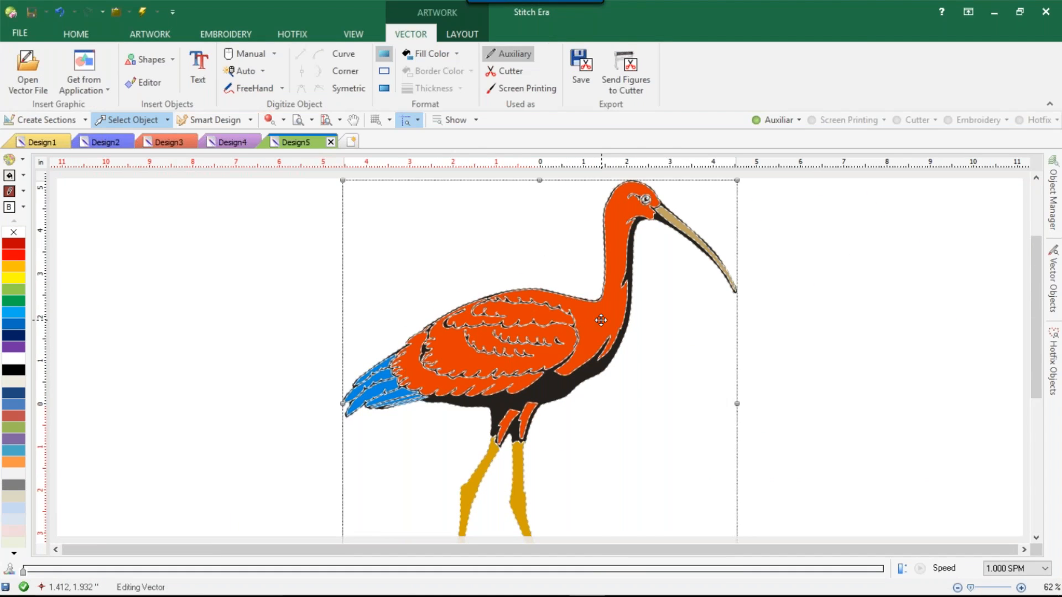
right_click(600, 320)
mouse_move(652, 573)
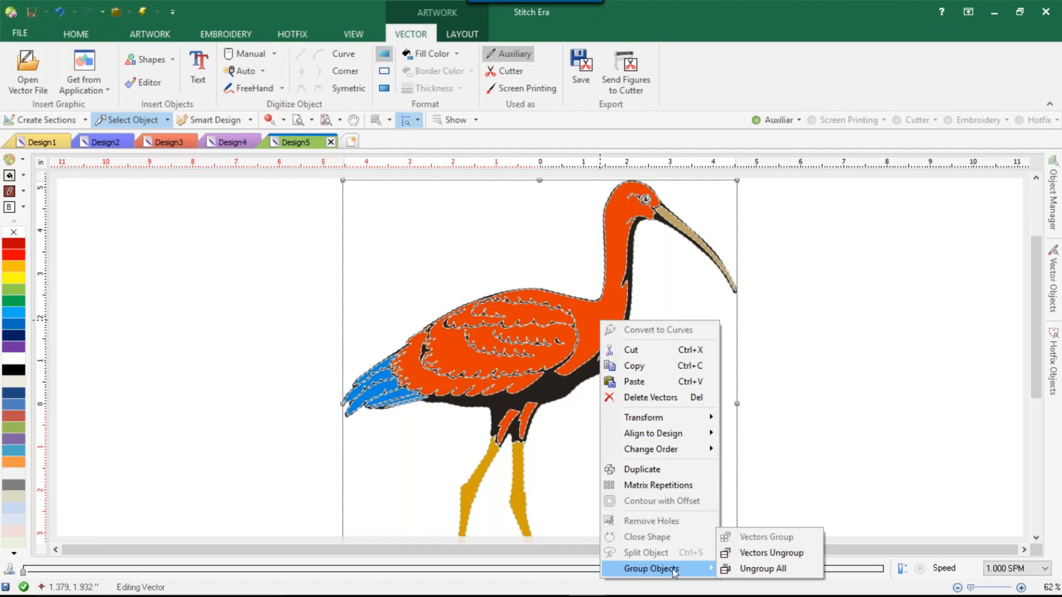
click(764, 549)
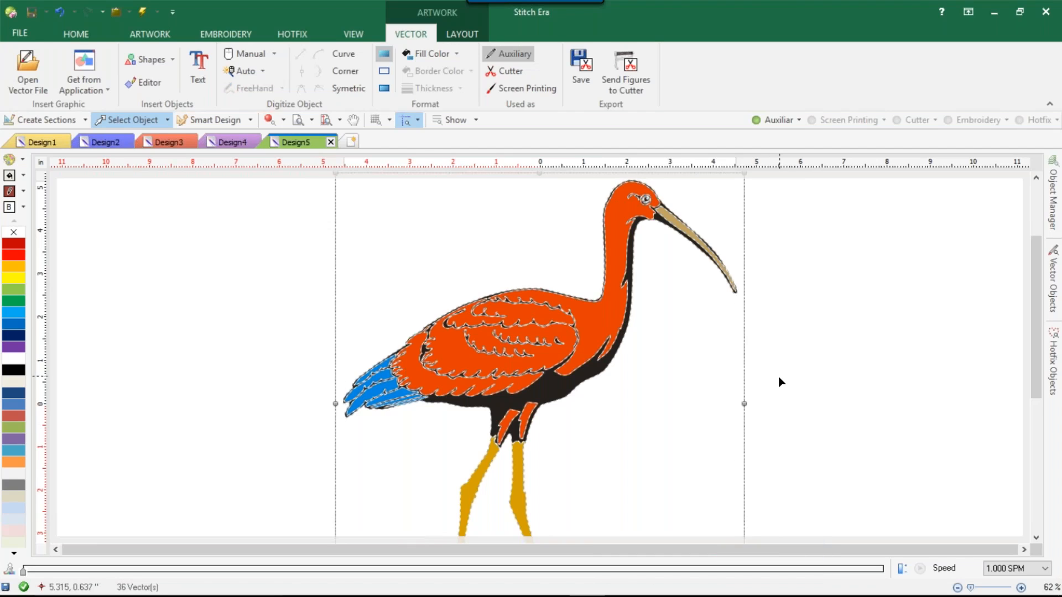
Move the bird's orange head, neck and breast piece off the body into the empty area beyond the beak
click(692, 360)
click(589, 320)
drag(590, 319, 779, 342)
Move the orange wing piece and the orange lower feather band off the body into the empty area above the tail
click(539, 343)
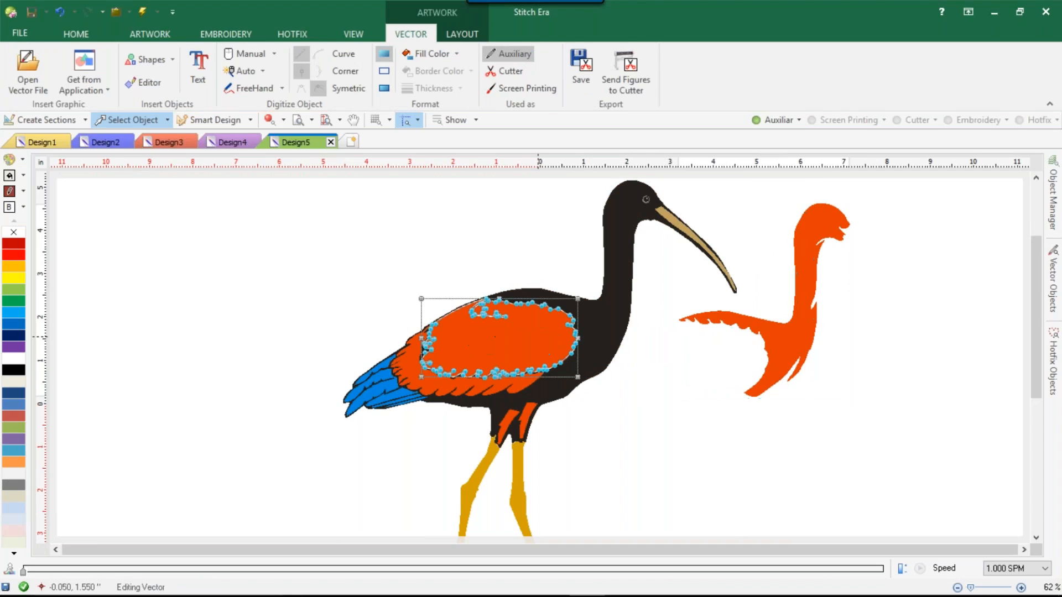
drag(538, 338, 308, 285)
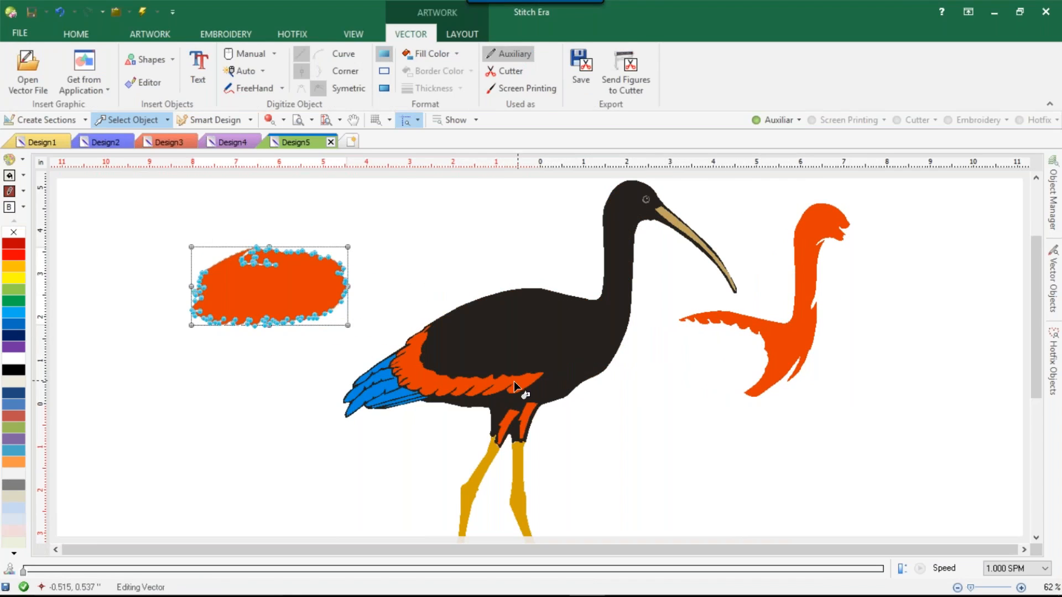
click(503, 376)
drag(503, 375, 464, 261)
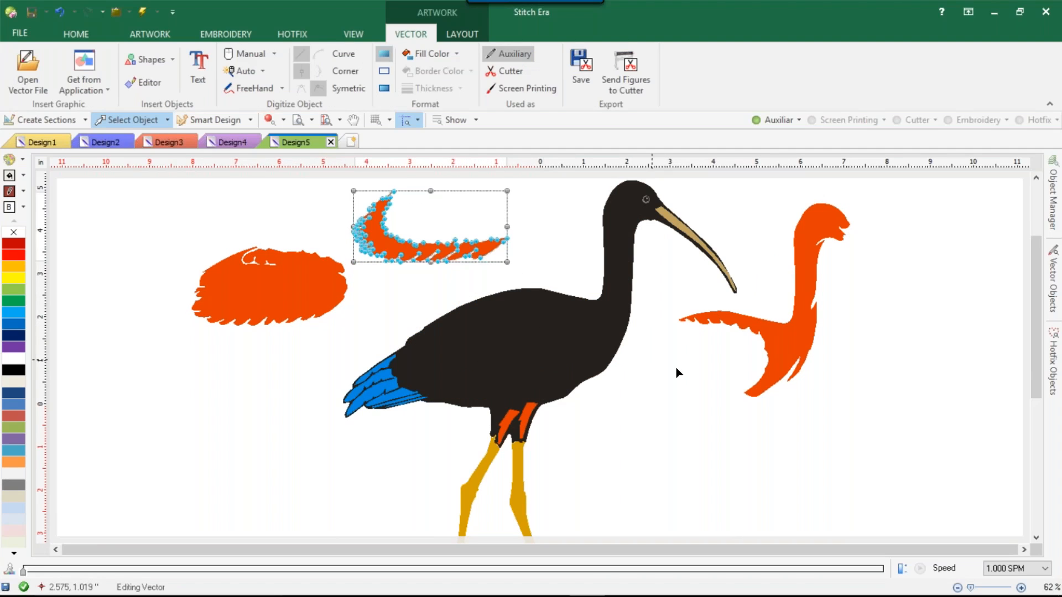
Clear the selection and undo the moves of the lower feather band and the wing piece
click(664, 396)
scroll(633, 402, down, 1)
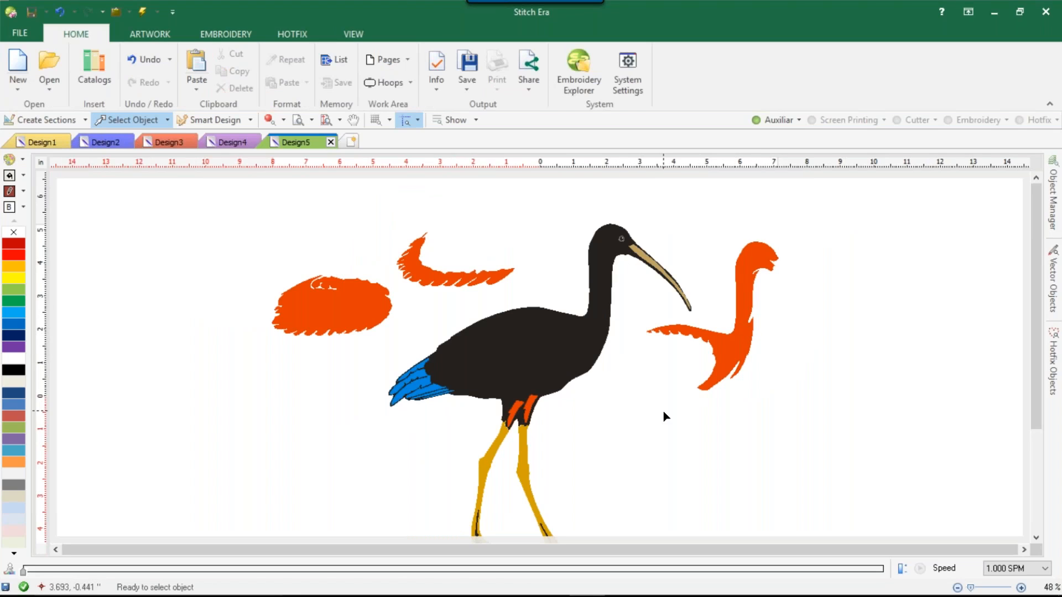
key(ctrl+z)
key(ctrl+z)
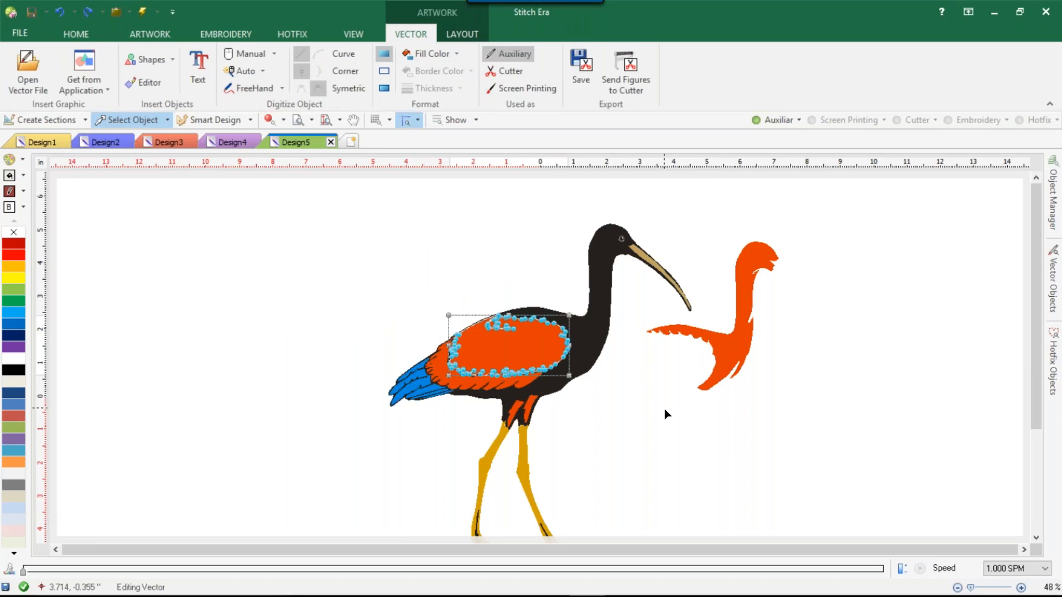
Undo the move of the bird's orange head, neck and breast piece and clear the selection
key(ctrl+z)
click(680, 407)
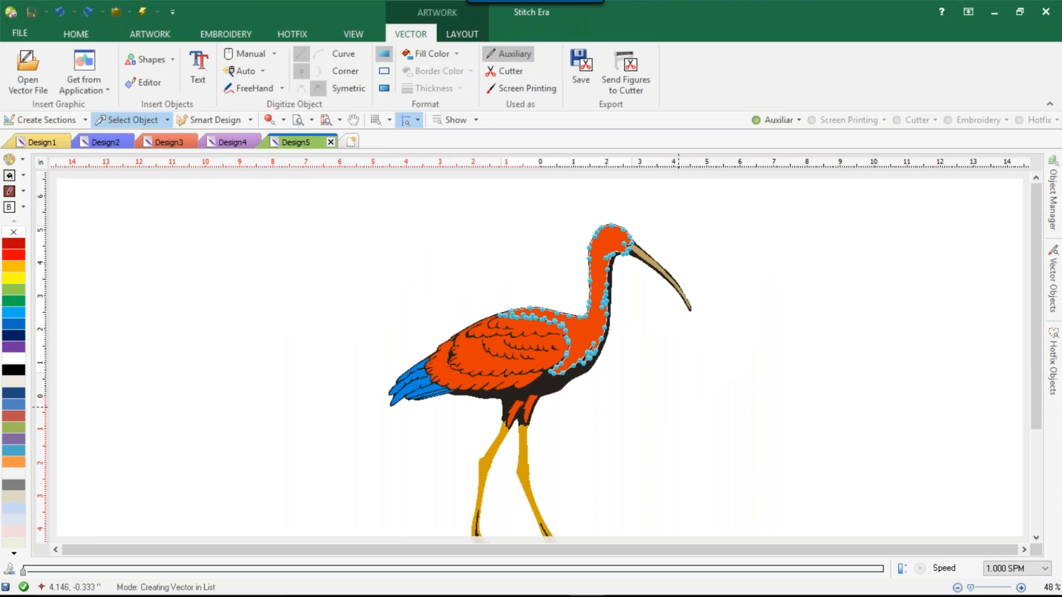
key(ctrl+a)
click(775, 406)
Select the whole bird vector and try Ungroup All on it
click(570, 343)
right_click(570, 344)
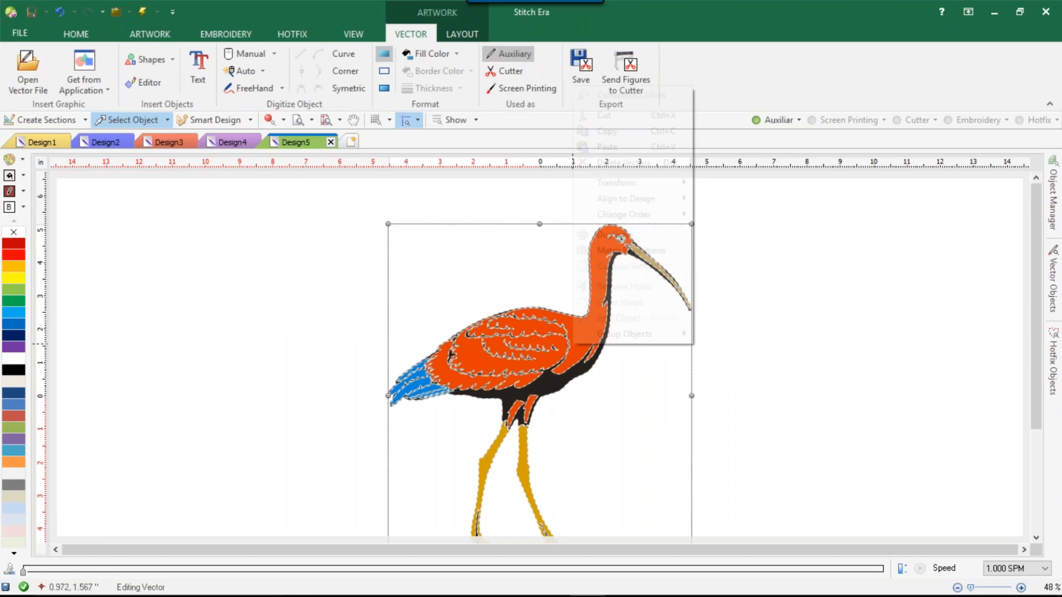
mouse_move(635, 335)
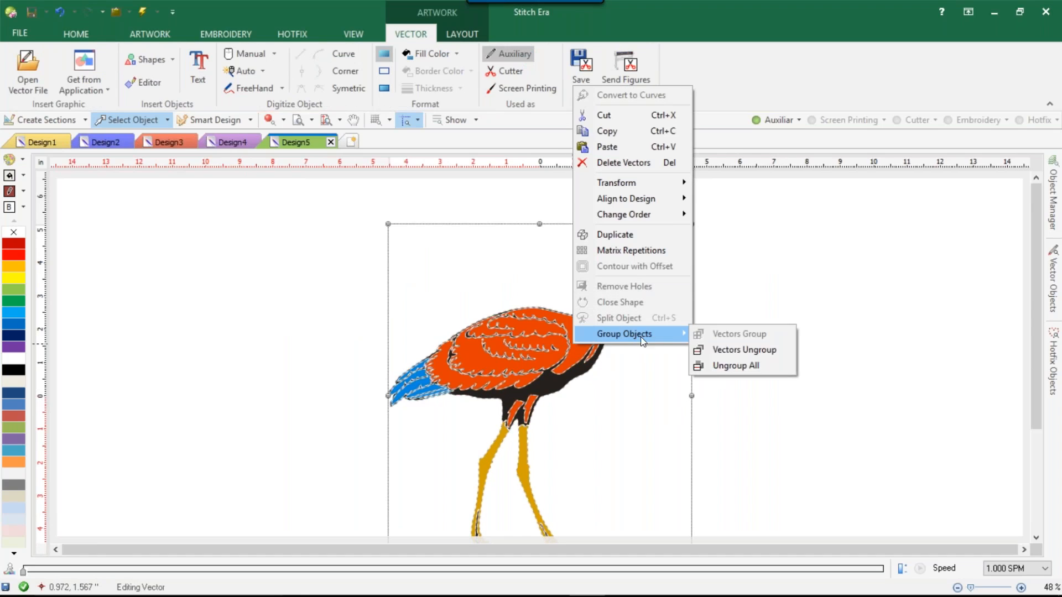
click(746, 367)
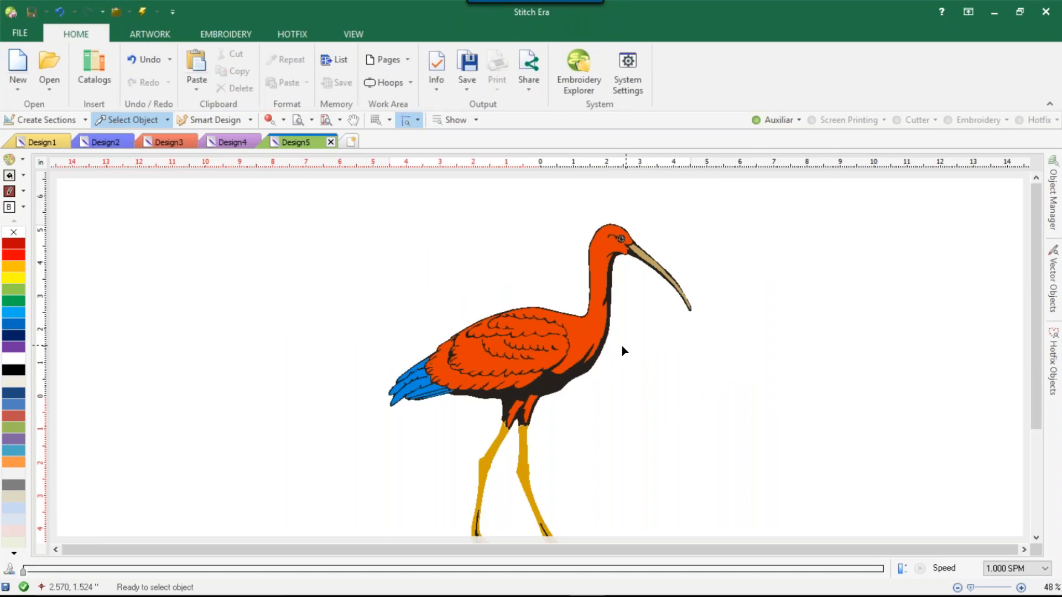
Ungroup the bird artwork with Vectors Ungroup and clear the selection
click(573, 329)
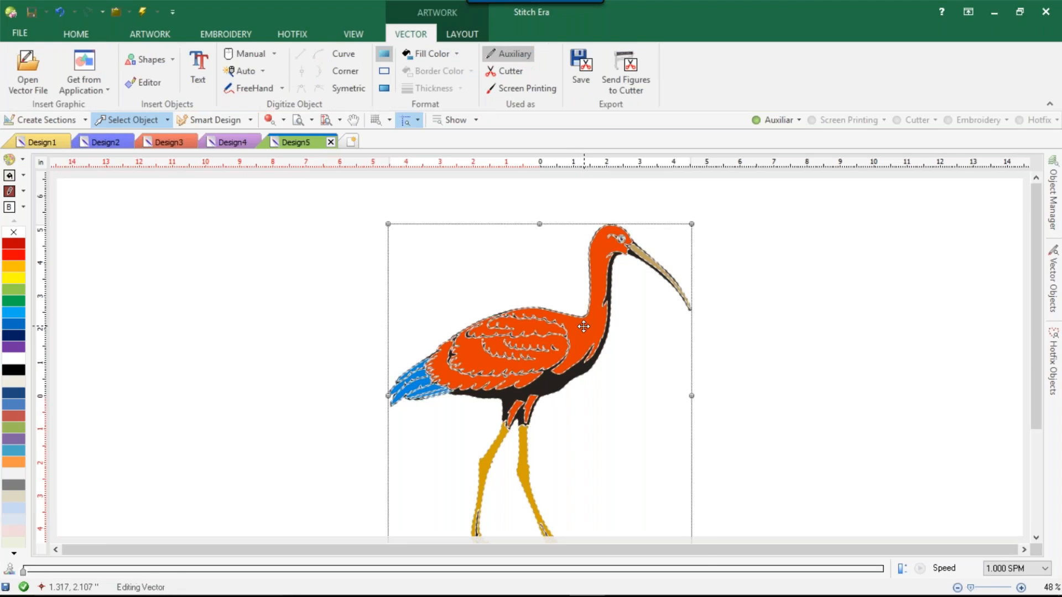
right_click(584, 327)
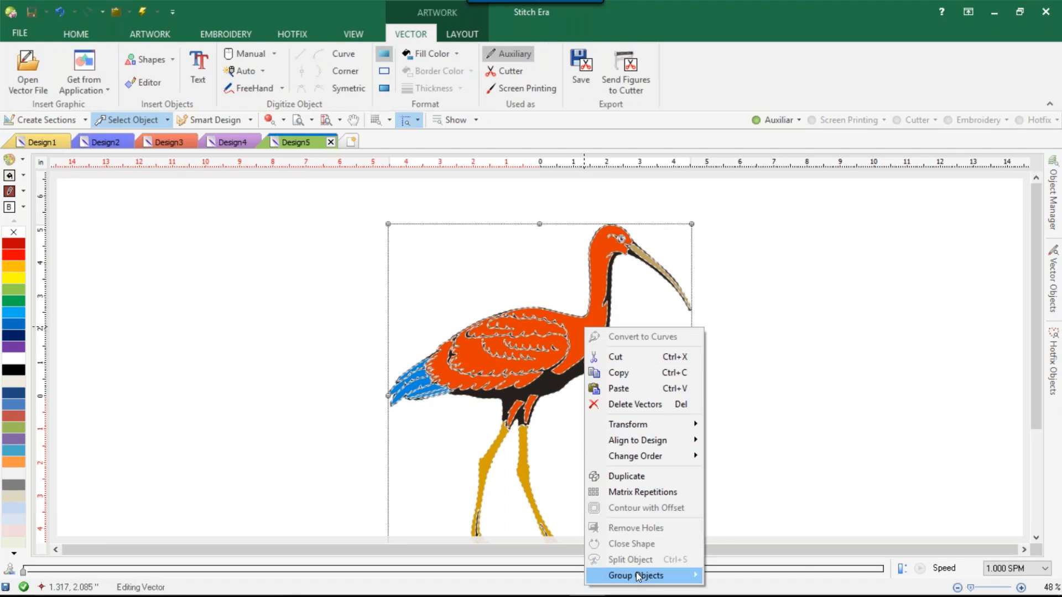
mouse_move(639, 577)
click(756, 559)
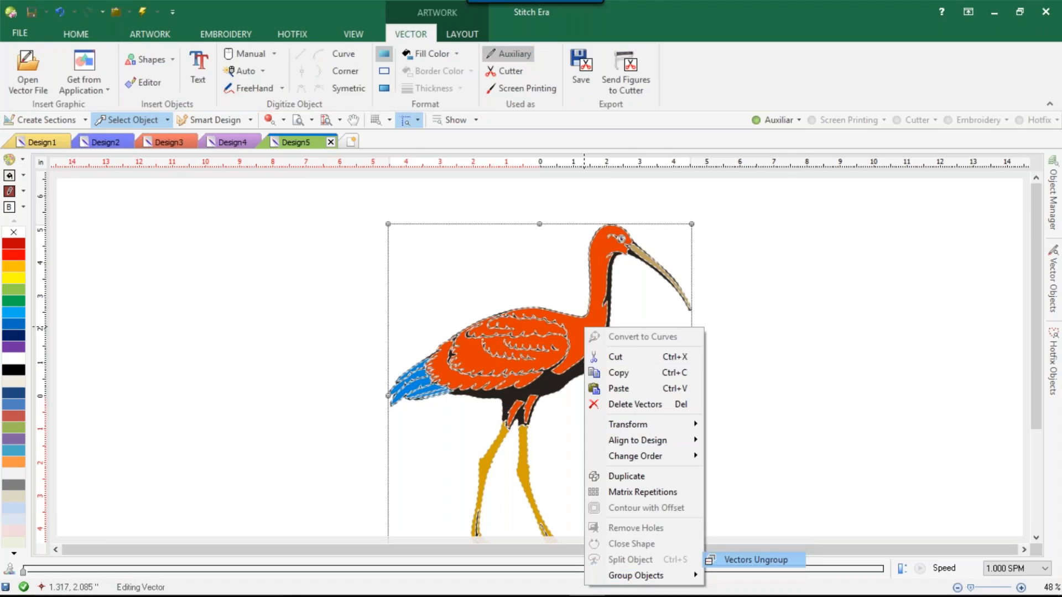
click(810, 479)
Select the orange head piece and the black body silhouette in turn to examine how the bird's shapes overlap
click(592, 334)
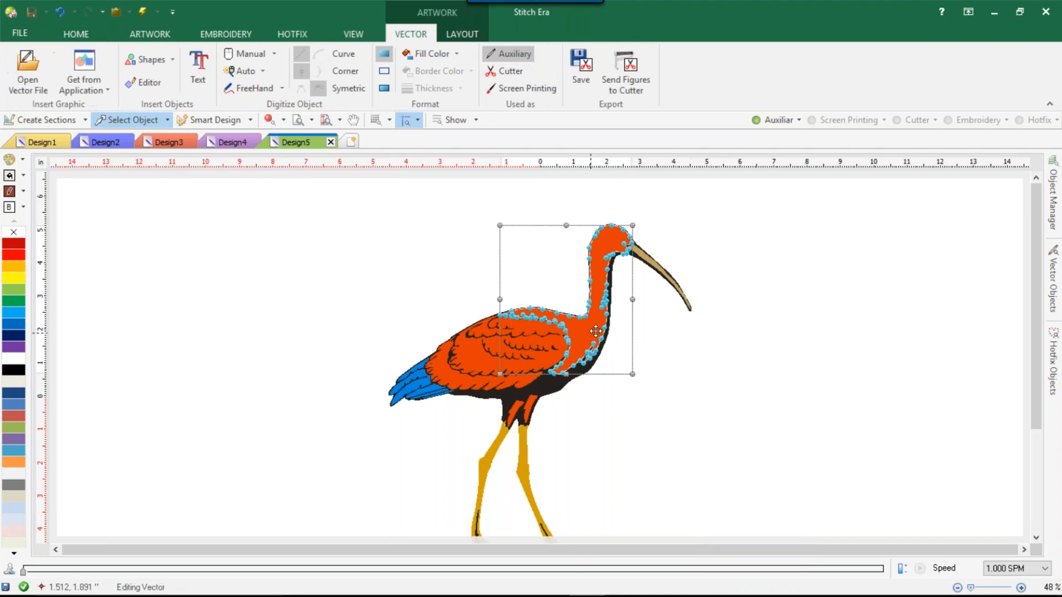
click(568, 387)
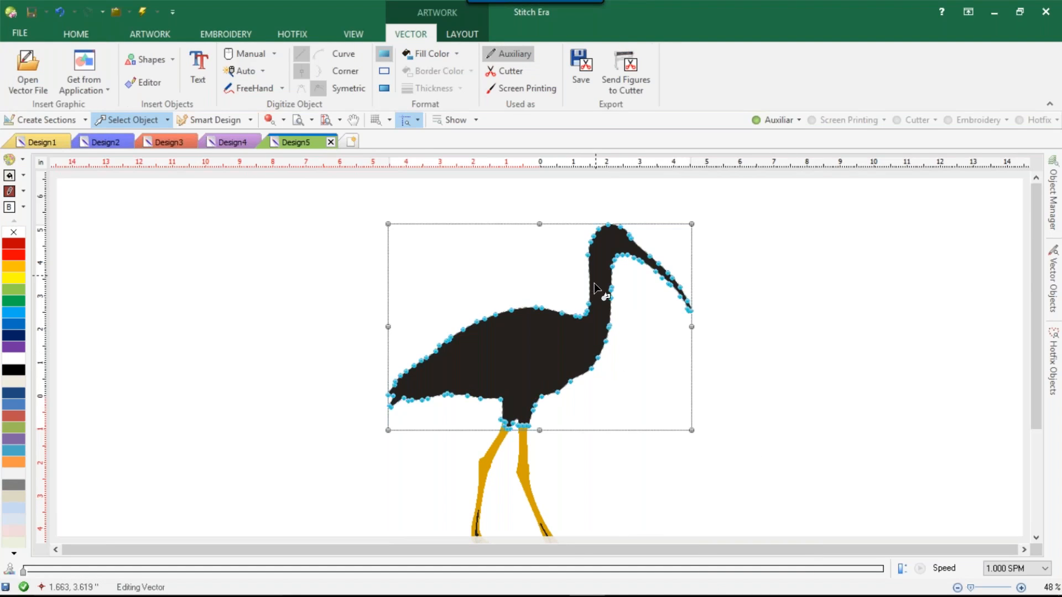
click(754, 365)
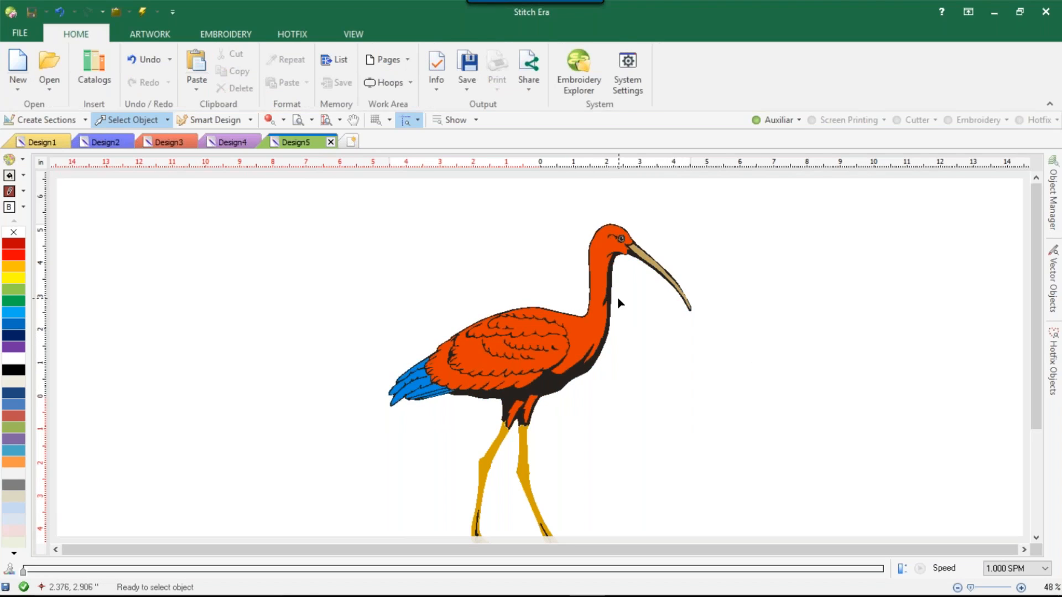
click(553, 385)
click(585, 437)
click(516, 416)
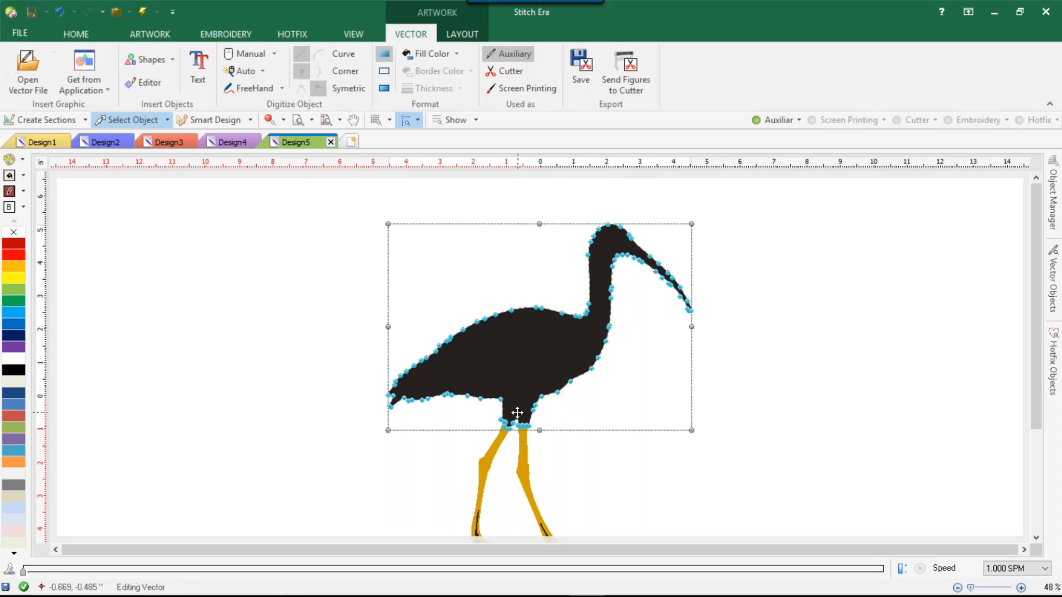
click(555, 441)
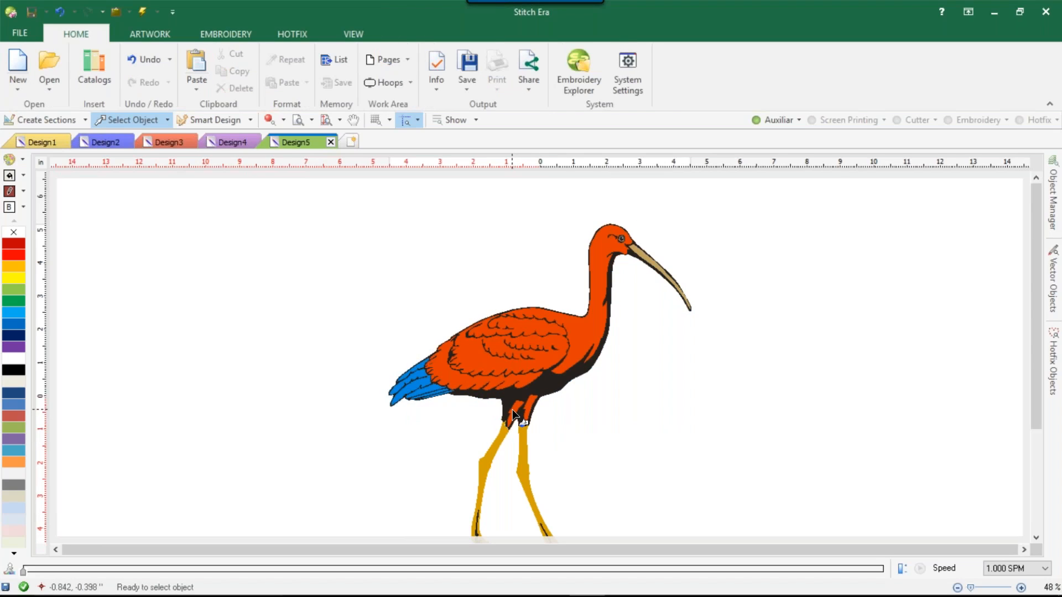
Move the middle blue tail feather piece onto the orange body, undo the move and clear the selection
click(413, 385)
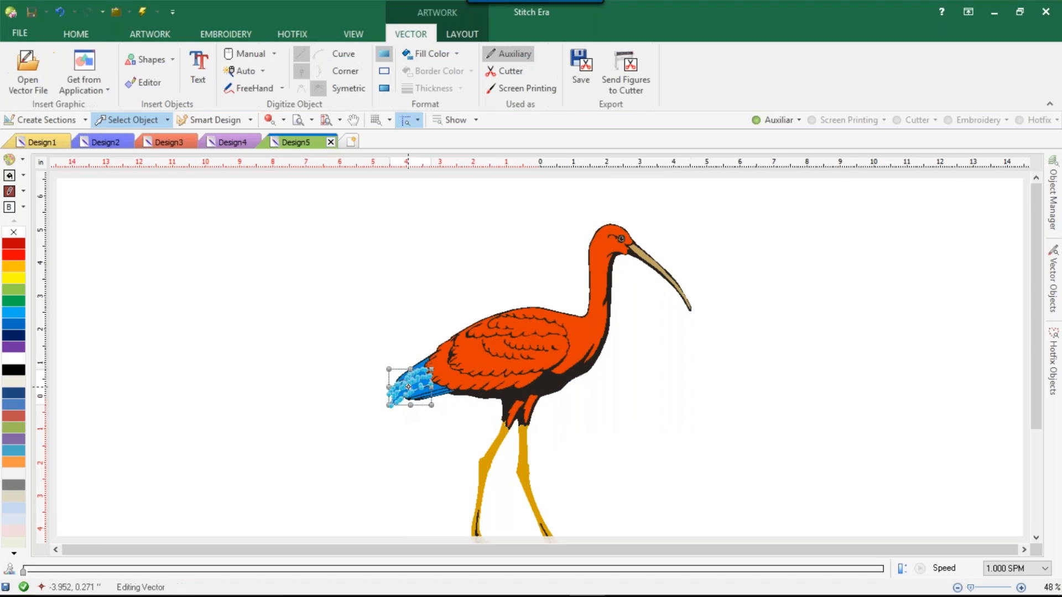
scroll(422, 380, up, 4)
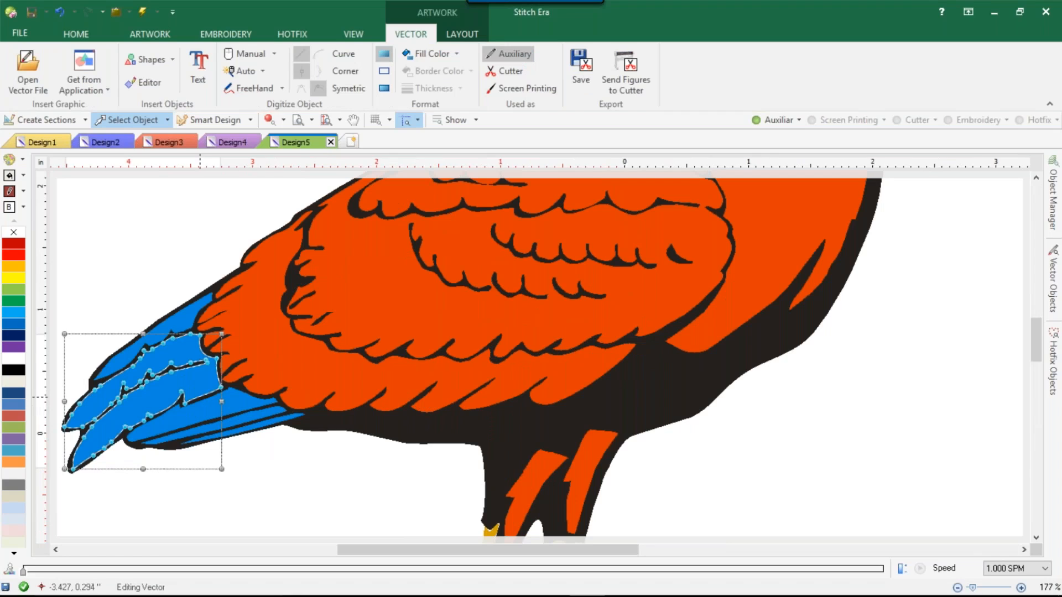
drag(199, 388, 367, 388)
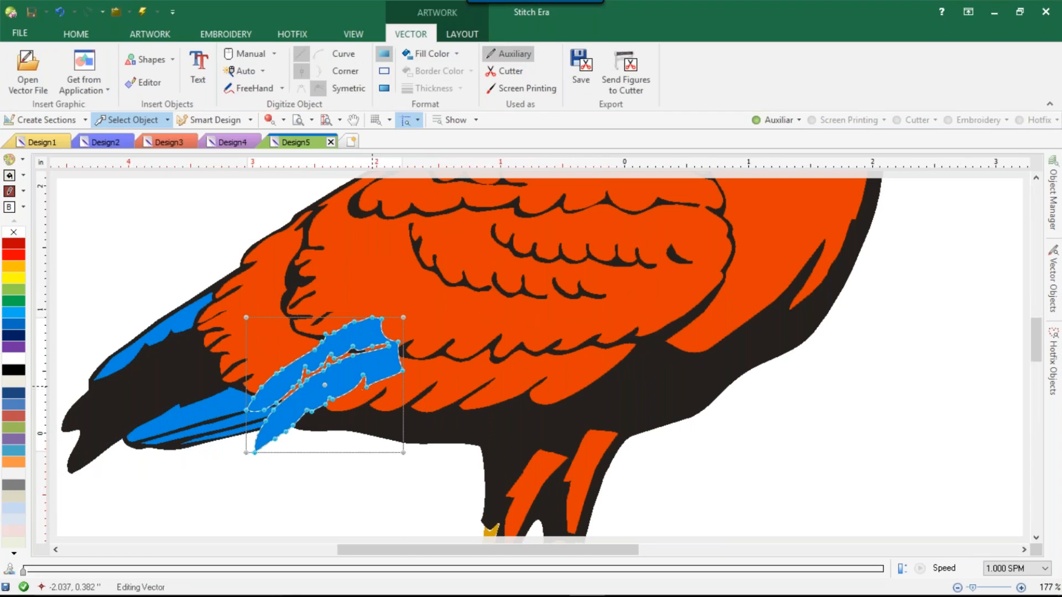
key(ctrl+z)
scroll(393, 393, down, 4)
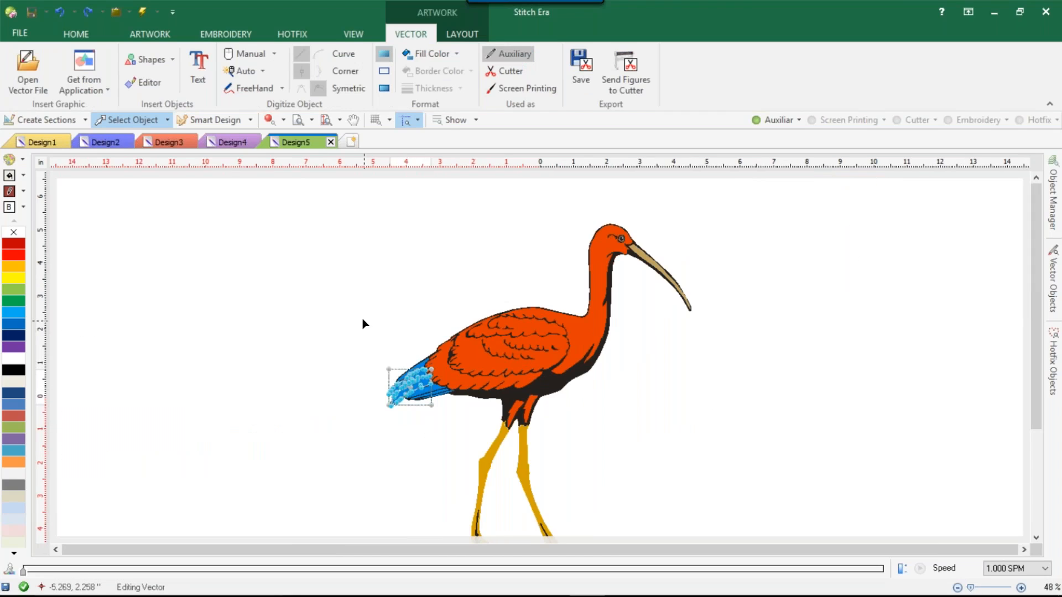
click(366, 292)
Select all of the bird's vectors, combine them with Simplify and clear the selection
scroll(369, 288, down, 1)
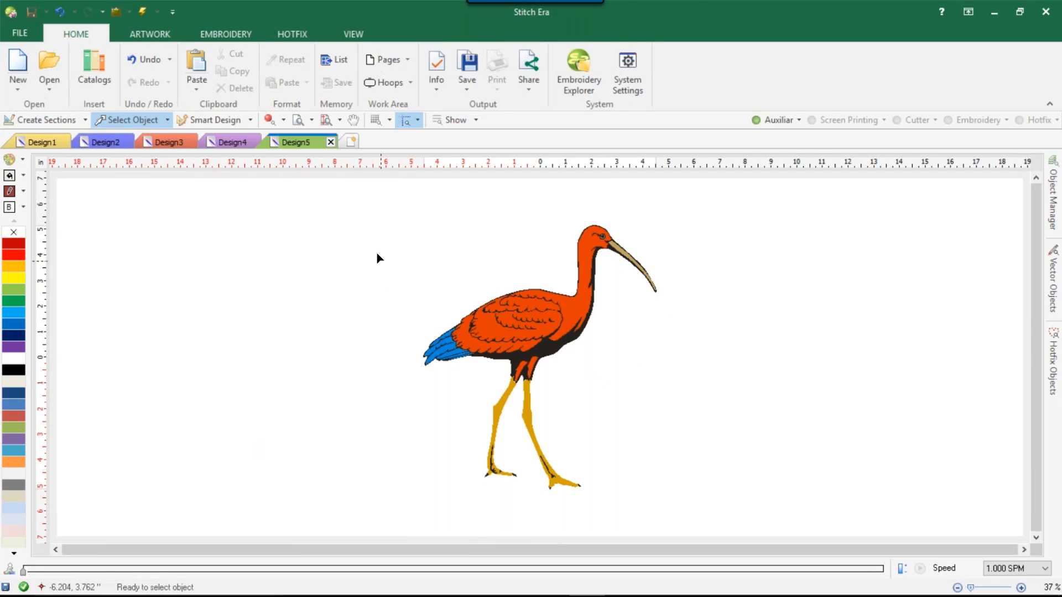
drag(383, 214, 729, 523)
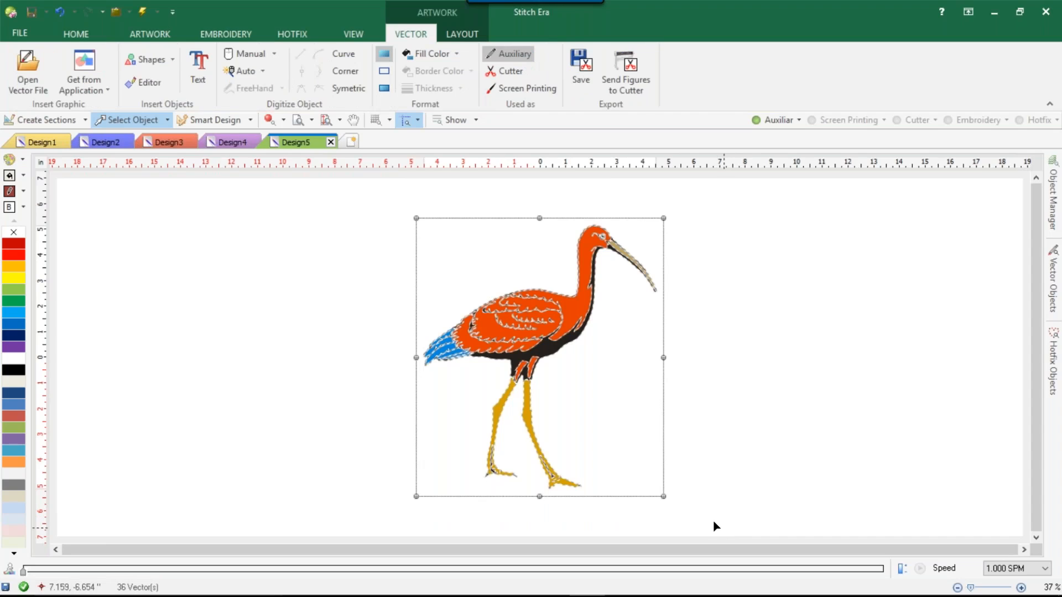
right_click(534, 298)
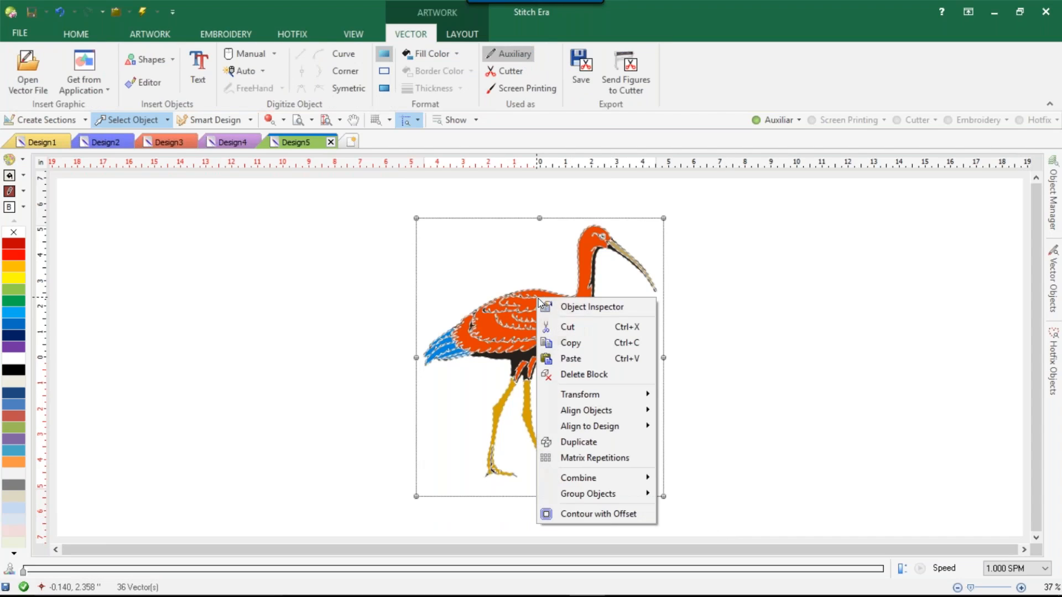
mouse_move(632, 488)
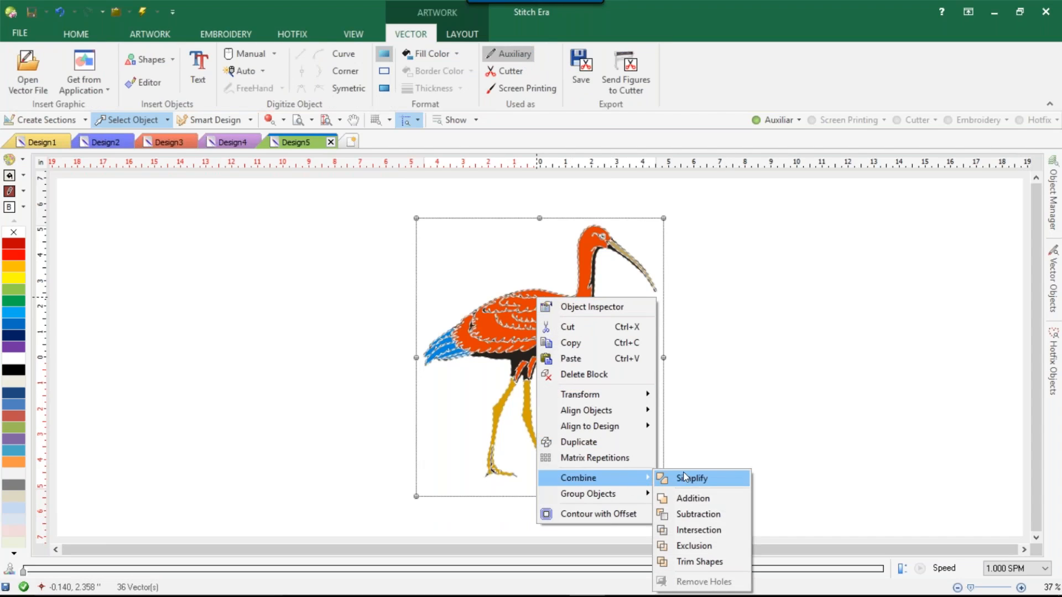
click(714, 479)
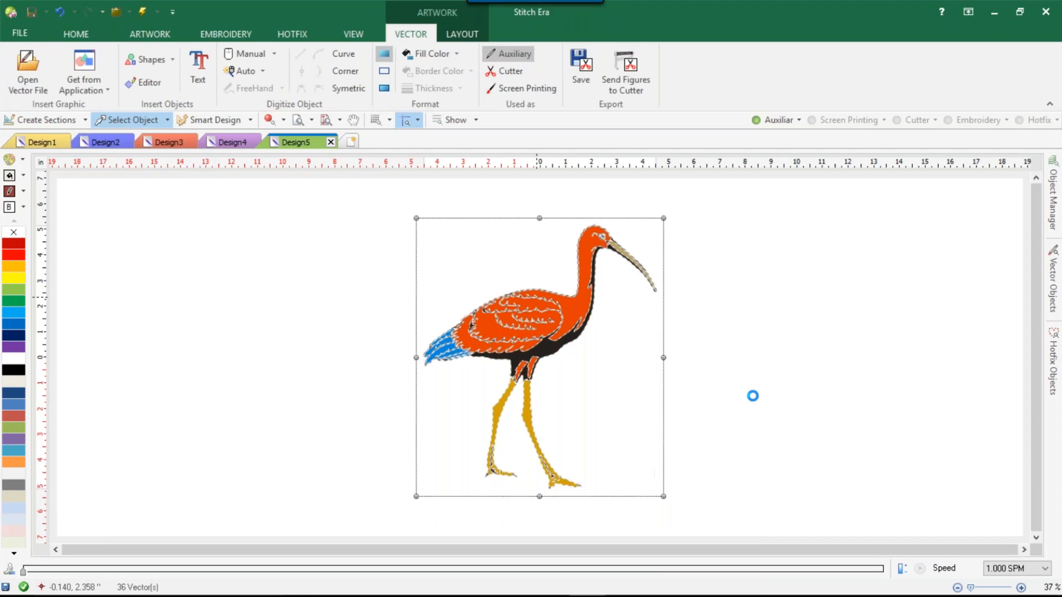
click(747, 352)
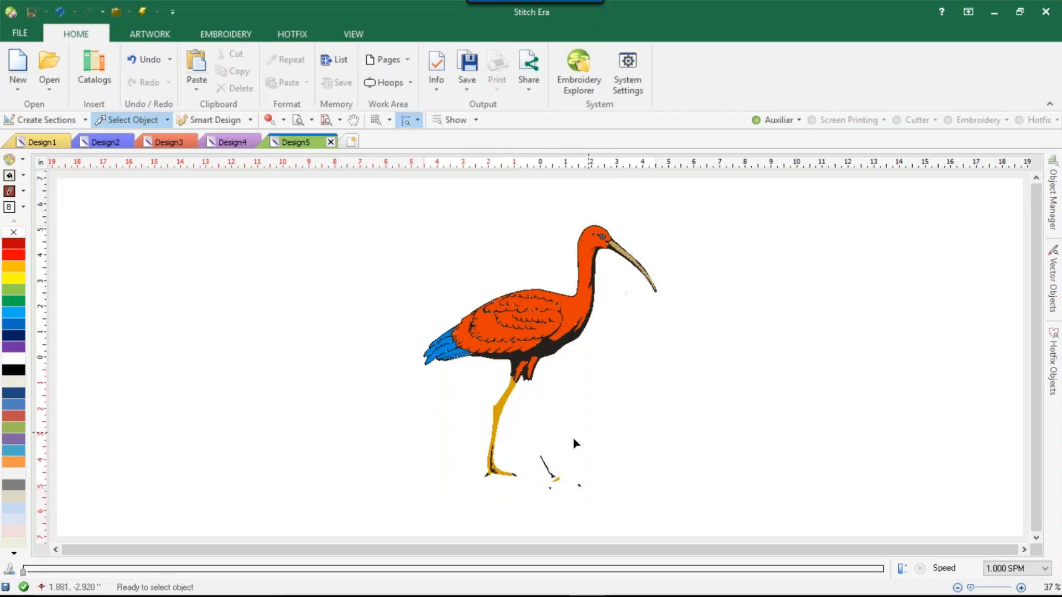
Inspect the bird's simplified legs, undo the Simplify operation and clear the selection
scroll(514, 408, up, 3)
scroll(531, 404, down, 2)
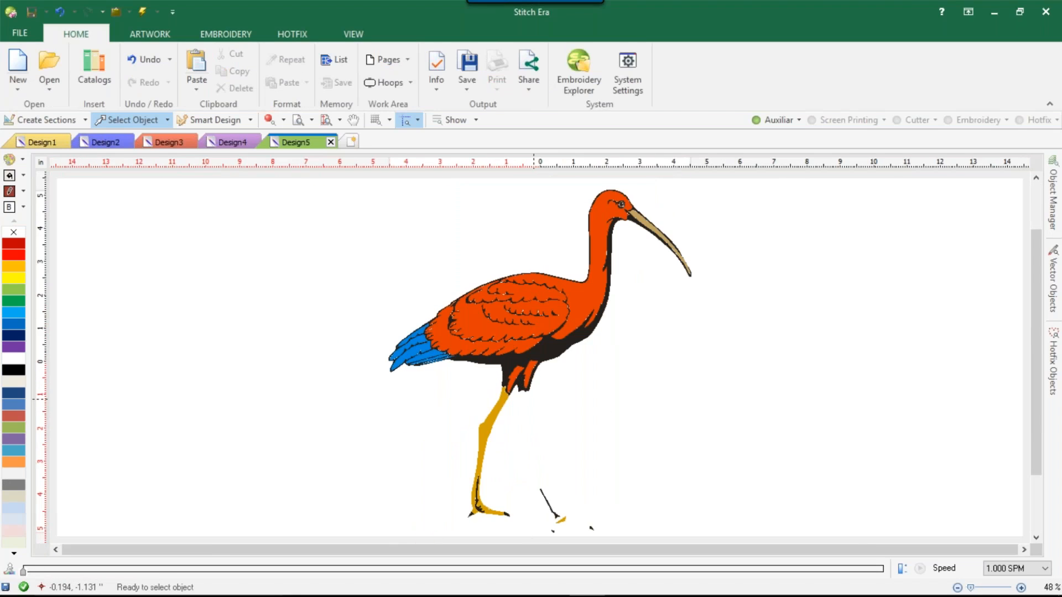
click(533, 398)
scroll(554, 381, down, 3)
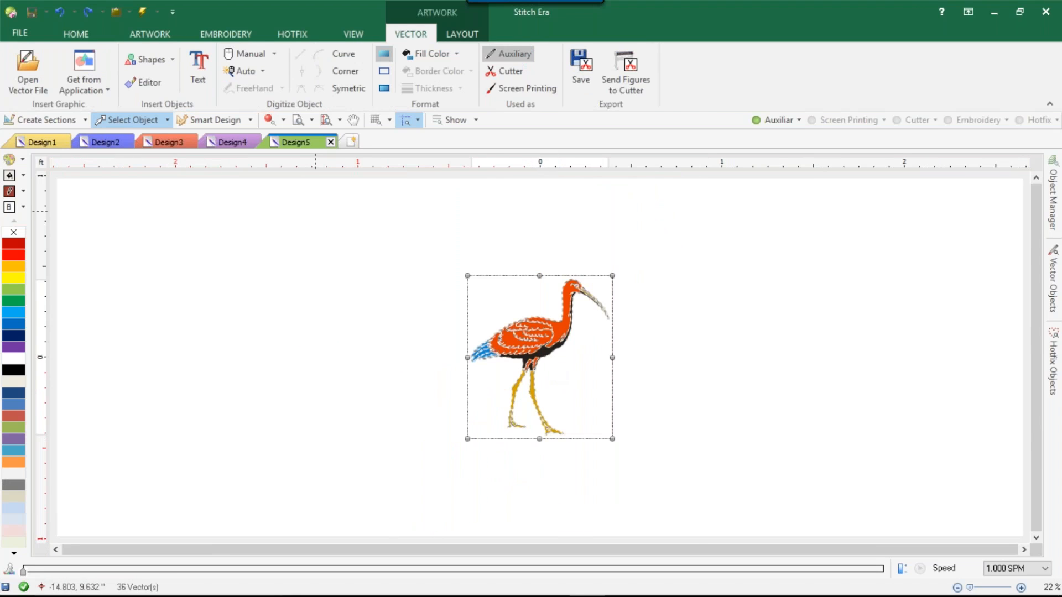
click(448, 32)
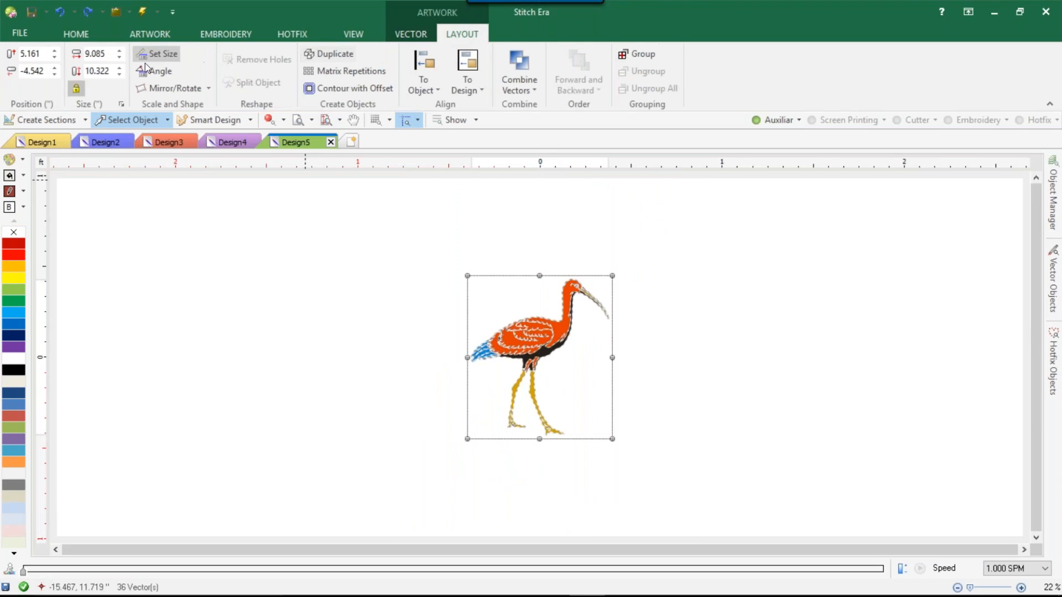
click(691, 356)
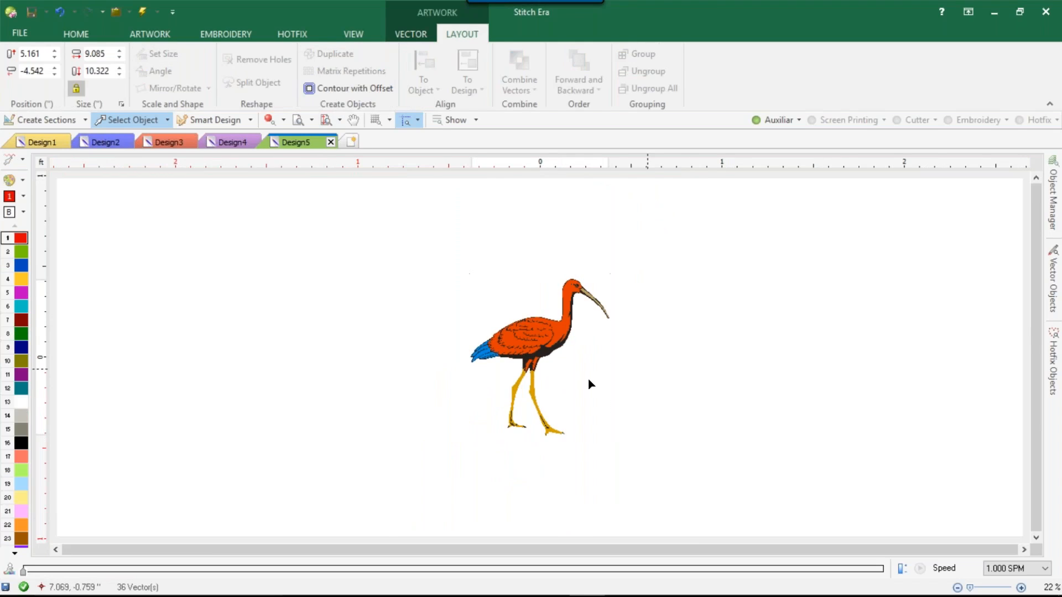
Select the black body silhouette together with the orange head and neck piece and the orange wing piece
click(543, 356)
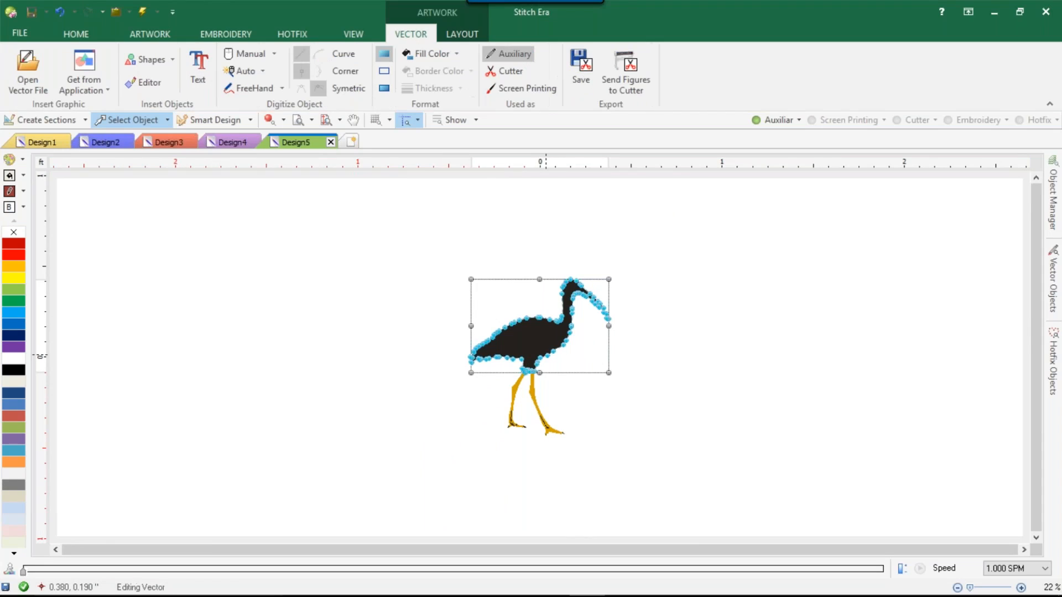
click(545, 346)
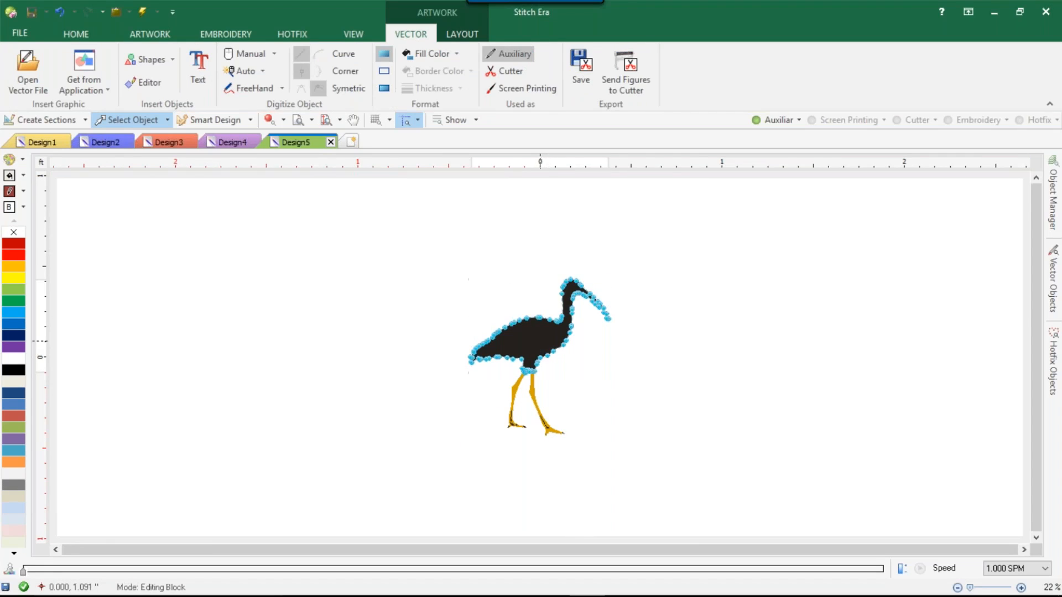
scroll(547, 333, up, 1)
scroll(555, 328, up, 1)
click(583, 304)
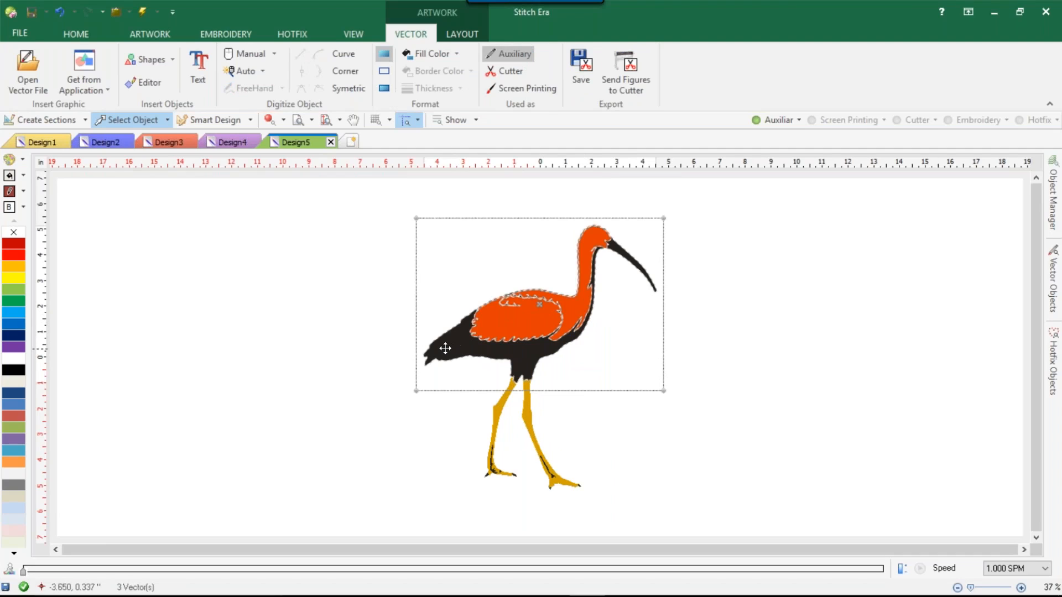
Add the lower orange feather band, the blue tail feather pieces and both orange thigh pieces to the selection
click(471, 347)
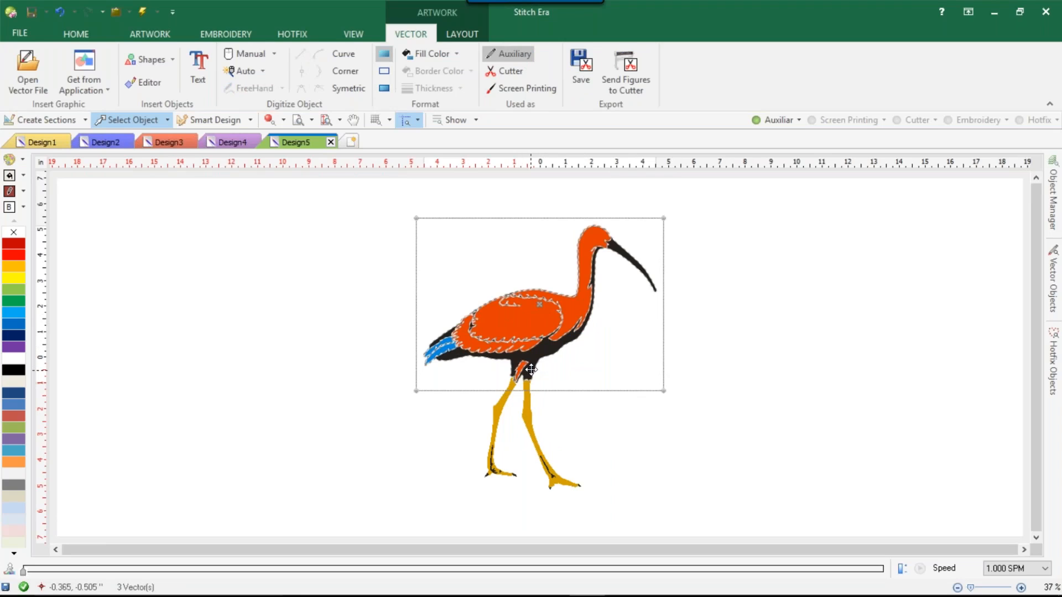
scroll(530, 369, up, 1)
scroll(530, 368, up, 3)
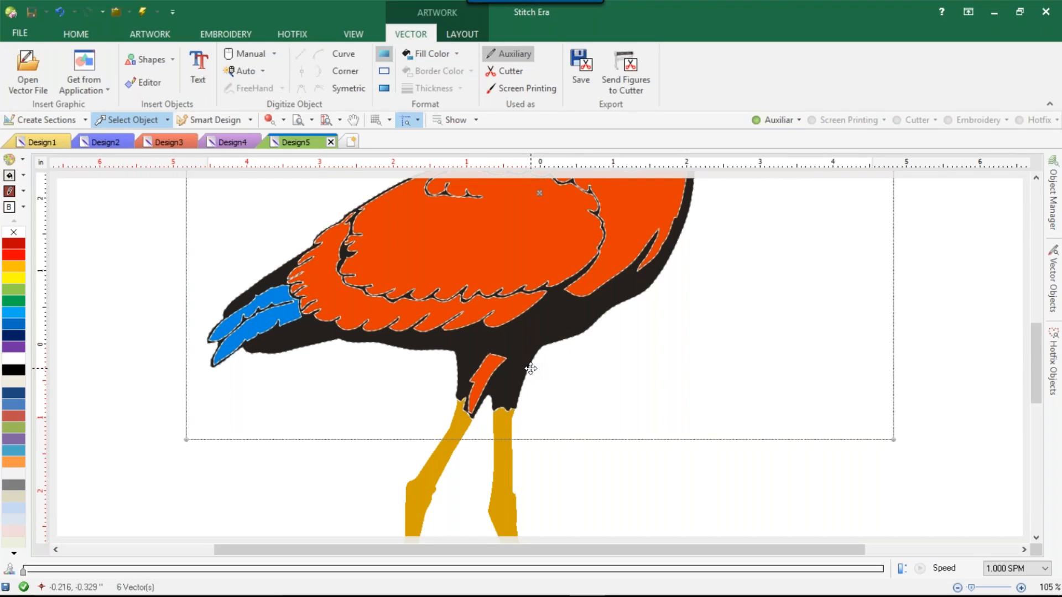
click(530, 369)
click(310, 337)
click(282, 280)
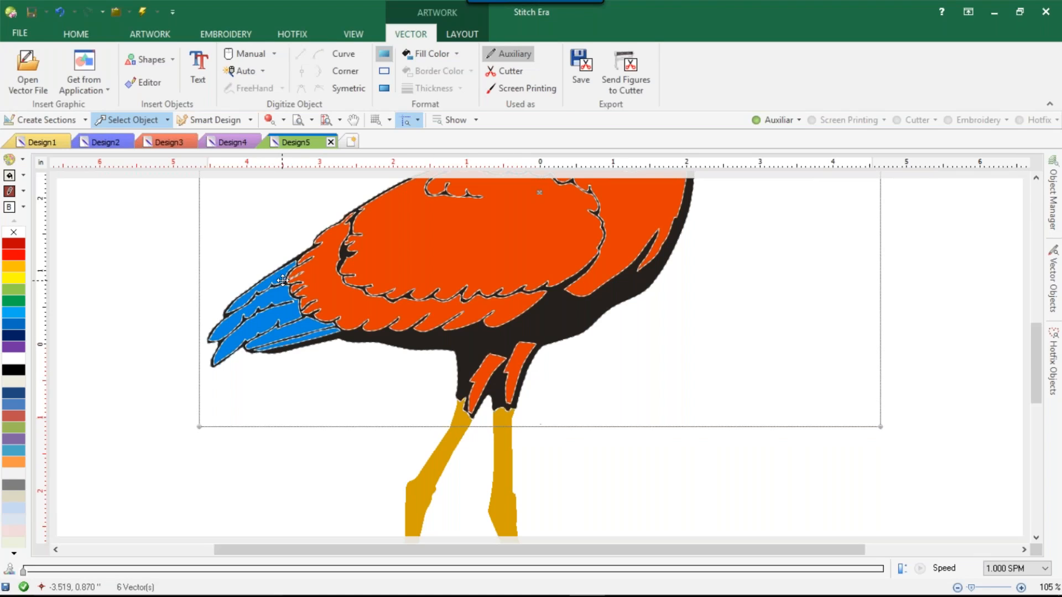
Add the bird's eye piece to the current multi-object selection
scroll(540, 362, down, 4)
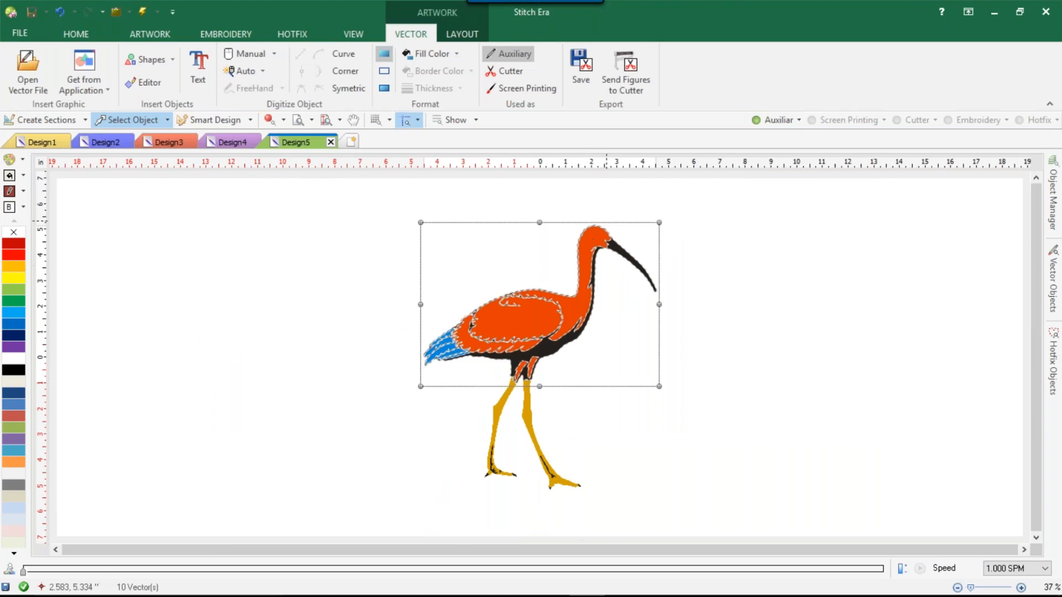
scroll(540, 297, up, 2)
scroll(613, 221, up, 1)
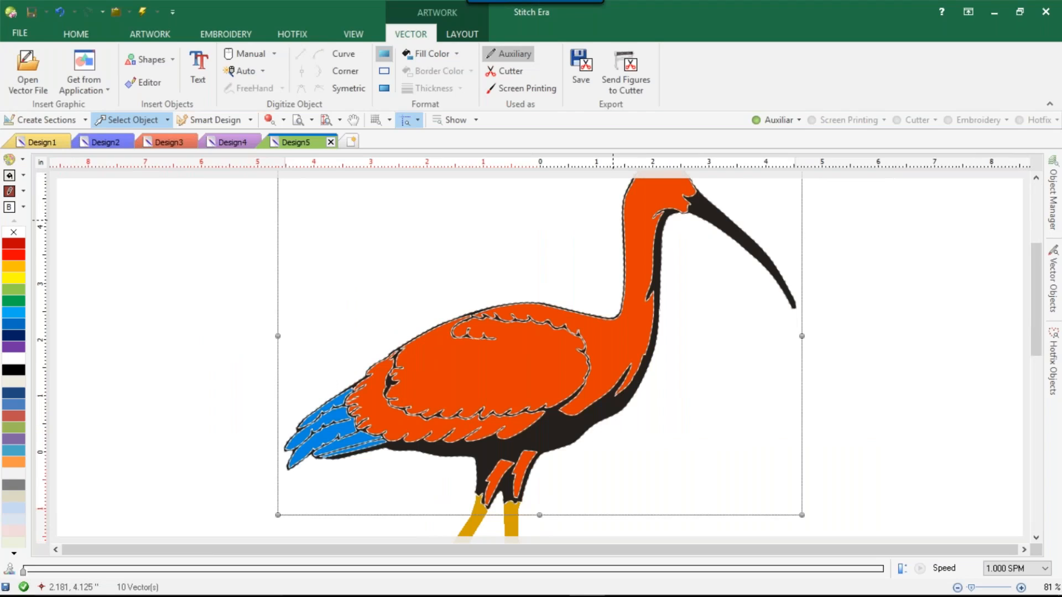
scroll(613, 221, up, 1)
scroll(613, 222, down, 1)
shift+click(675, 194)
scroll(696, 223, down, 1)
scroll(696, 222, down, 2)
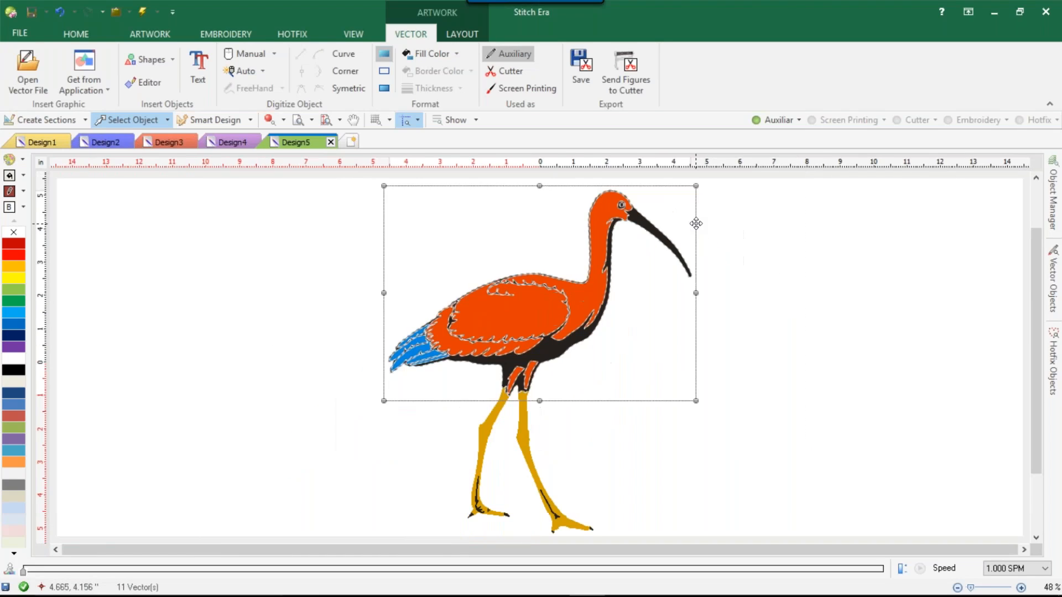
Combine the selected overlapping bird body pieces with Simplify and clear the selection
right_click(601, 260)
mouse_move(647, 444)
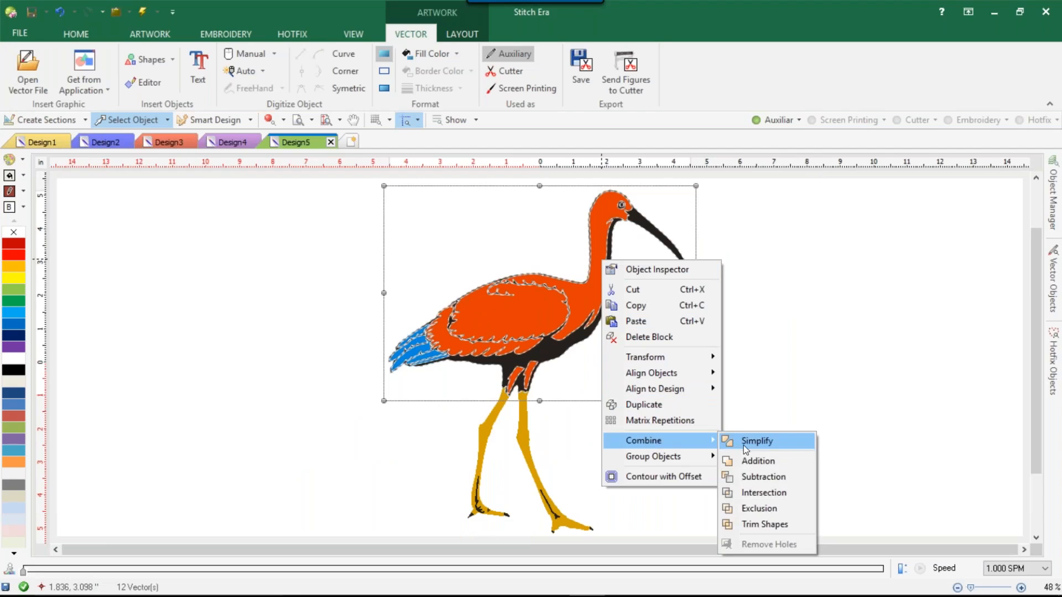
click(743, 441)
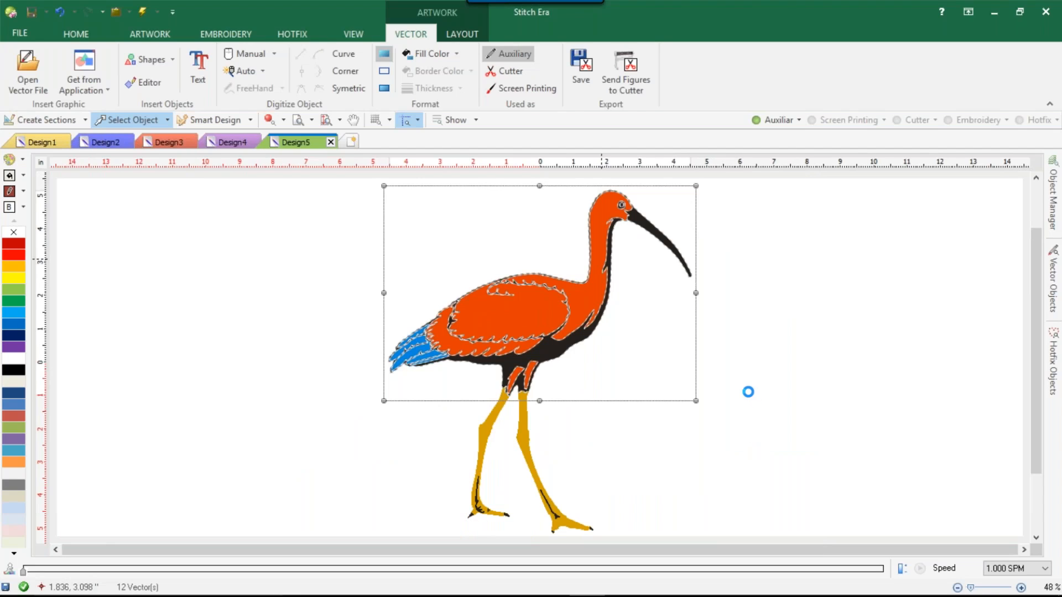
click(722, 388)
Move the orange wing piece and the orange head and neck piece off opposite sides of the bird to expose the black outline beneath
click(526, 319)
drag(526, 320, 292, 292)
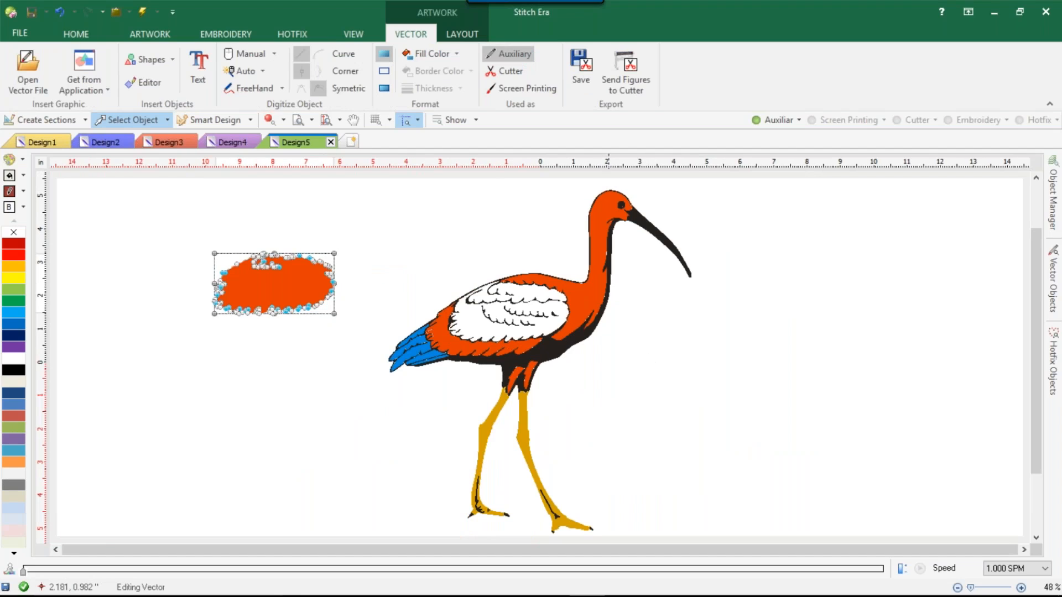
click(584, 288)
drag(713, 317, 719, 318)
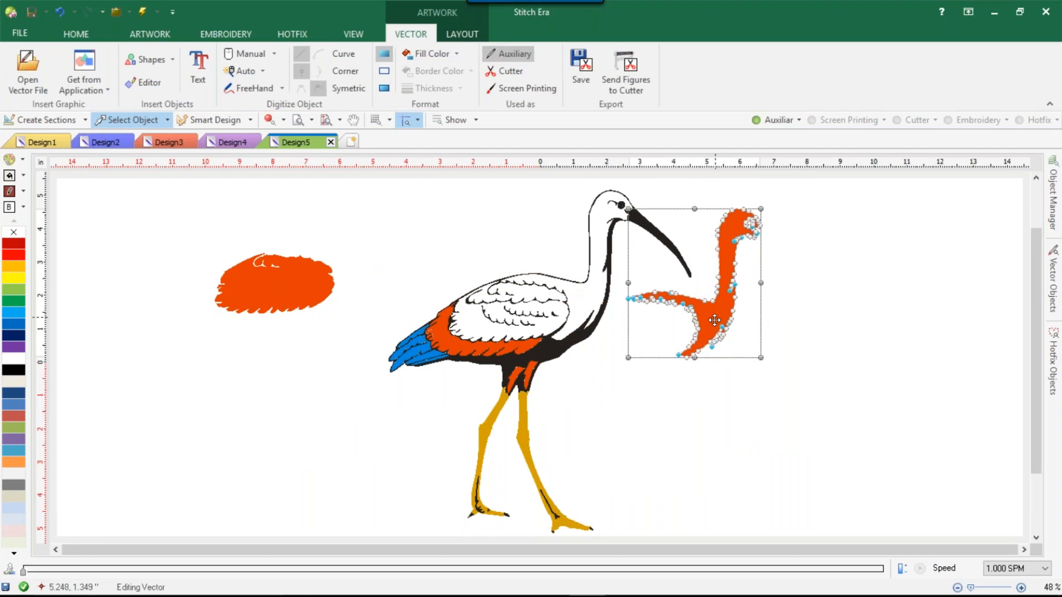
Move the lower orange feather band off the bird, placing it beneath the detached wing piece, and clear the selection
click(489, 347)
drag(465, 354, 313, 407)
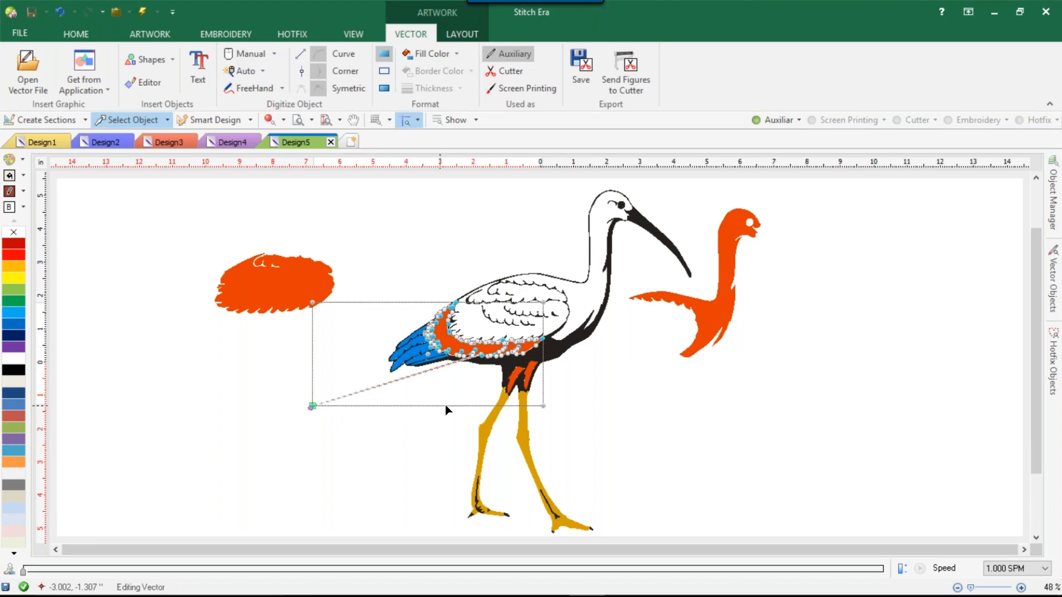
click(663, 398)
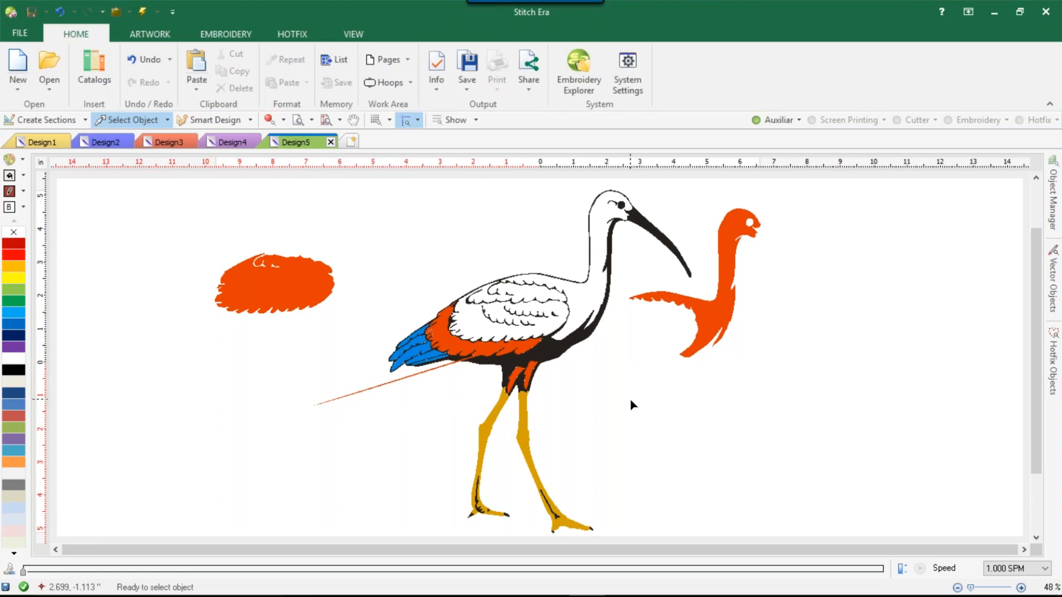
key(ctrl+z)
drag(478, 337, 279, 391)
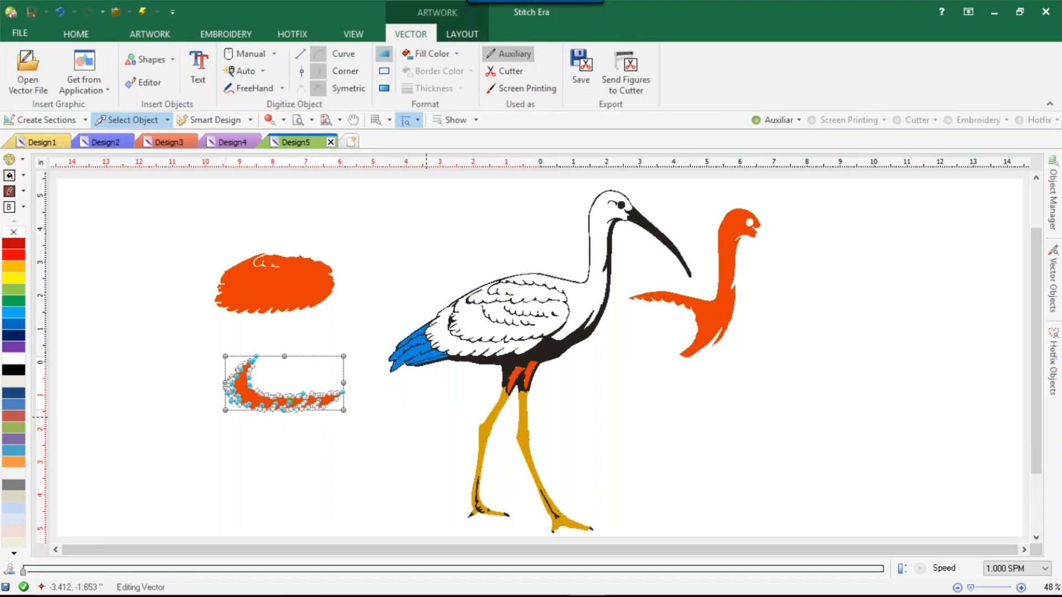
click(433, 424)
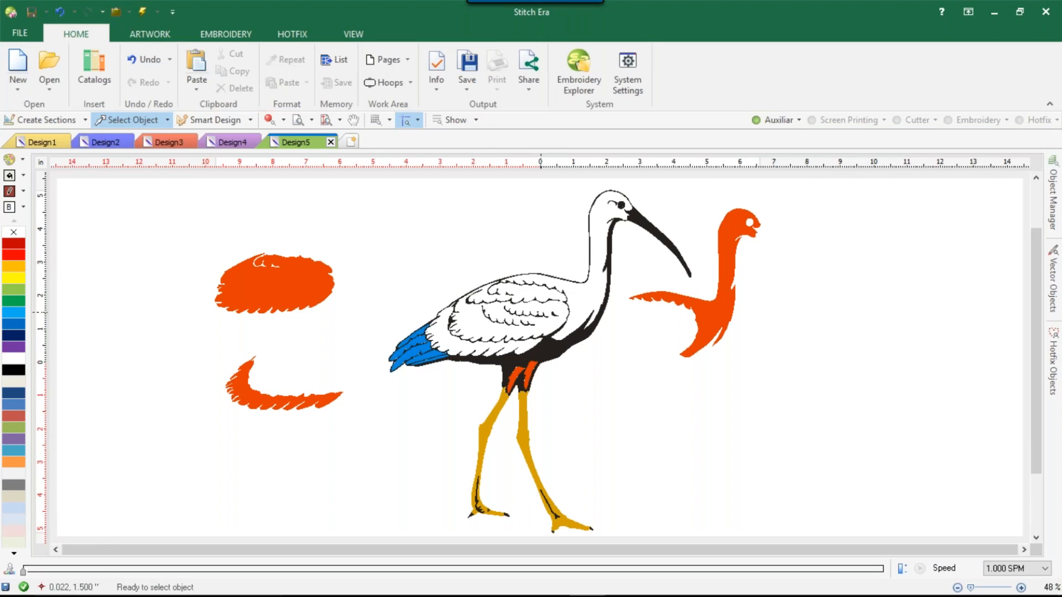
Undo the moves of the feather band, the head and neck piece and the wing piece, and clear the selection
key(ctrl+z)
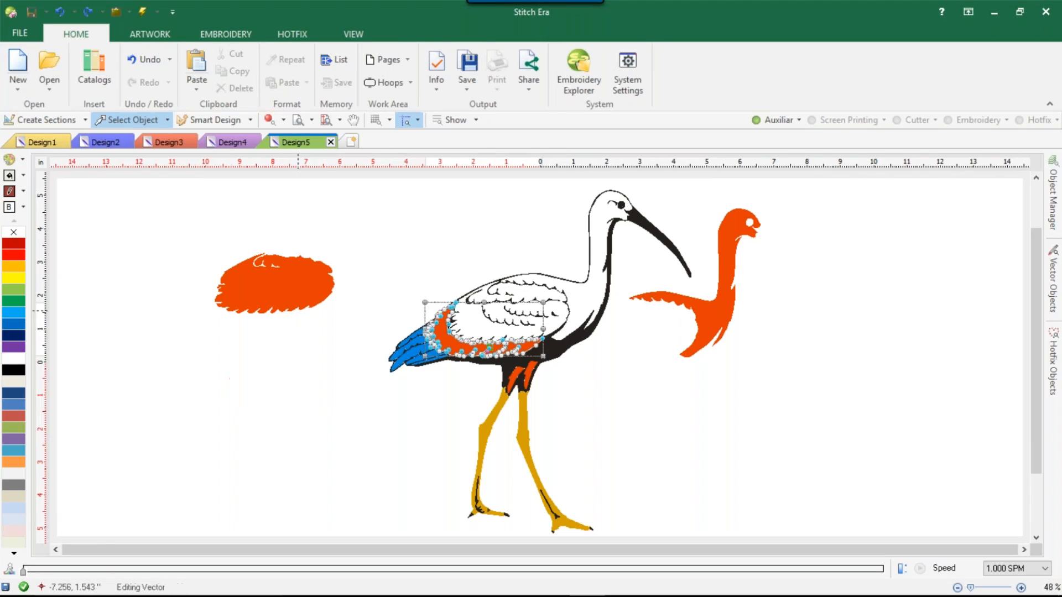
key(ctrl+z)
key(ctrl+z)
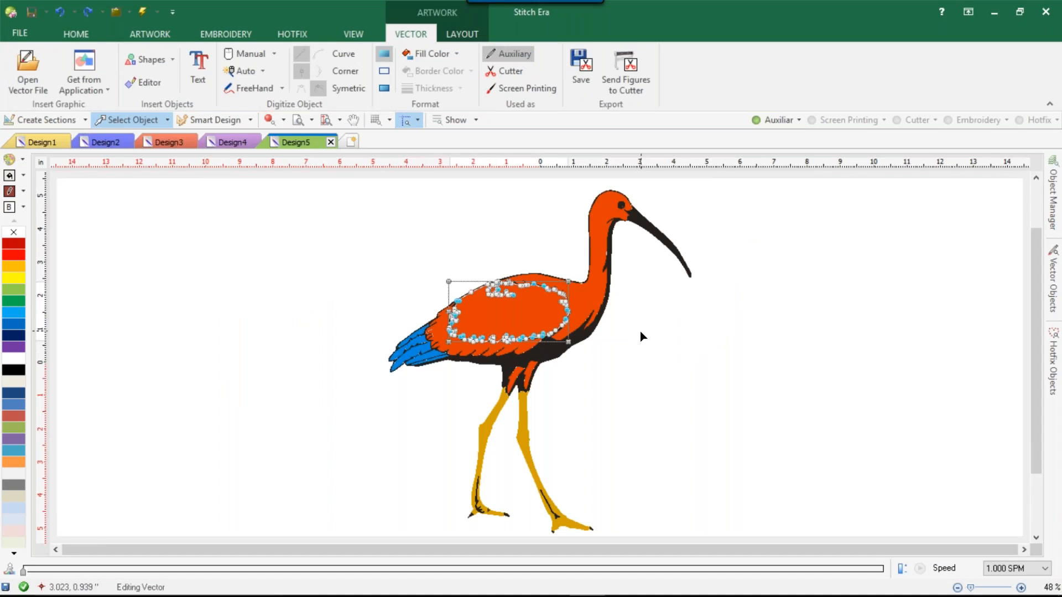
key(ctrl+z)
drag(694, 371, 696, 372)
click(762, 371)
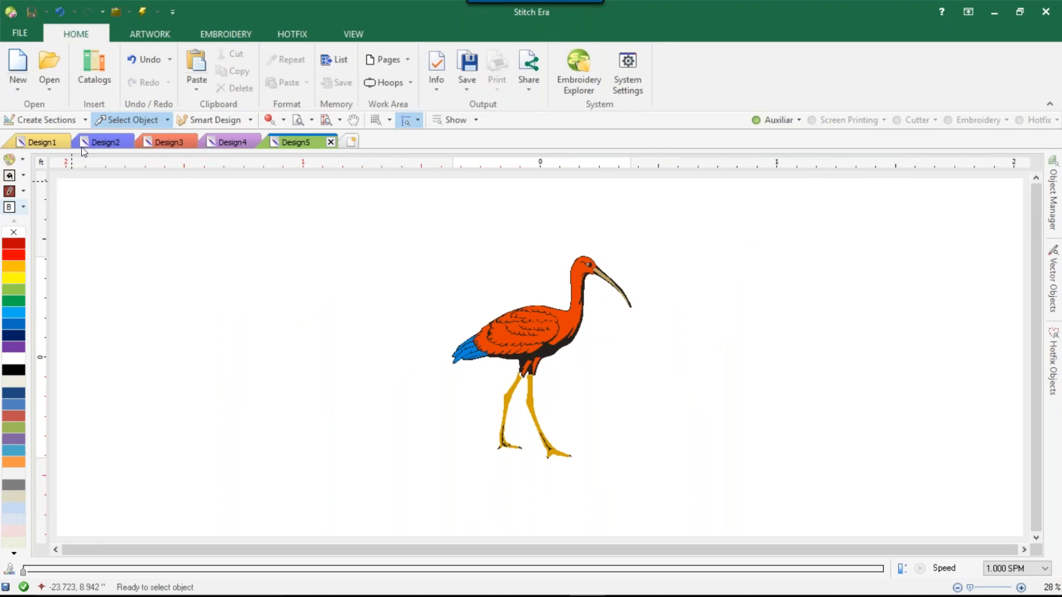
Import the caterpillar vector graphic from the Artwork Vector folder into a new design
click(17, 33)
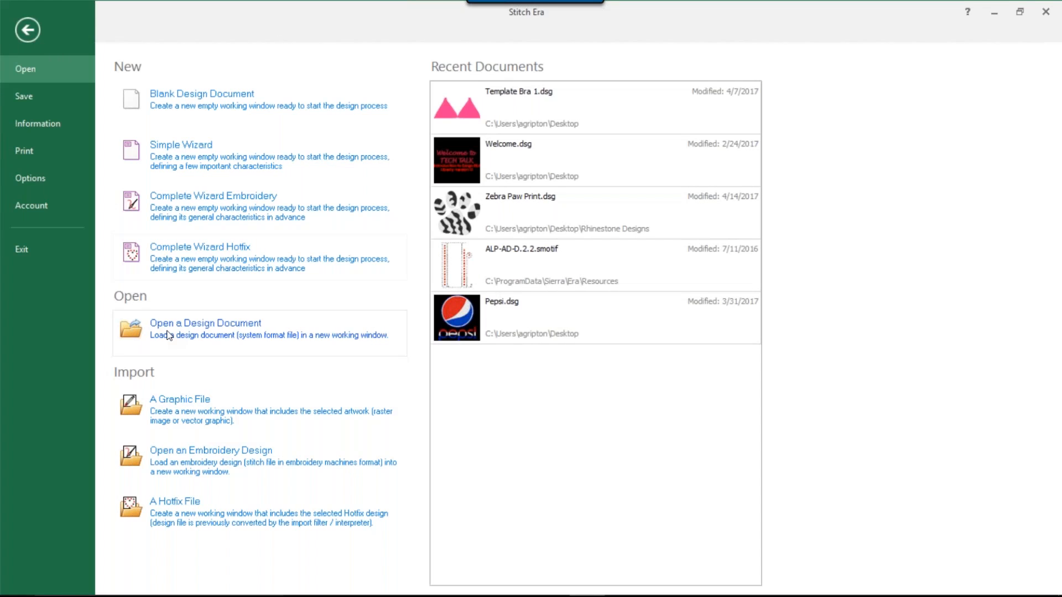
click(146, 404)
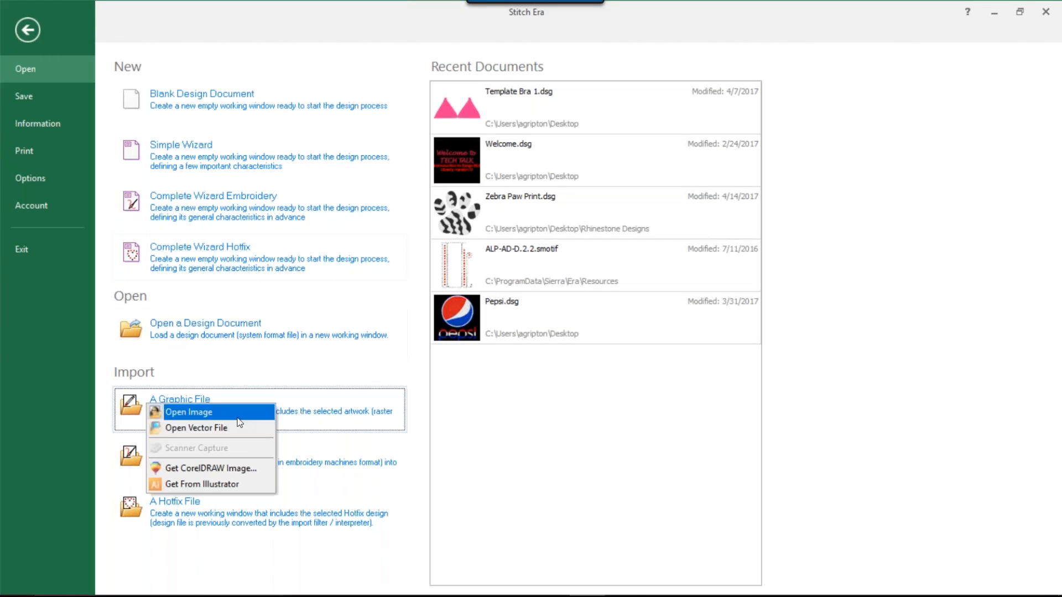
click(224, 429)
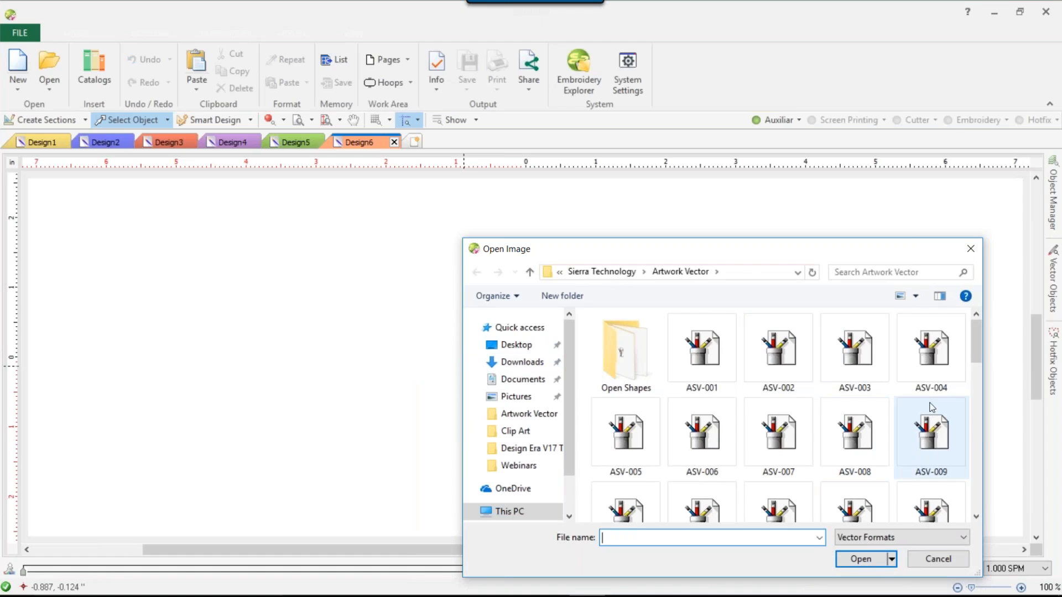
scroll(934, 497, down, 1)
double_click(933, 509)
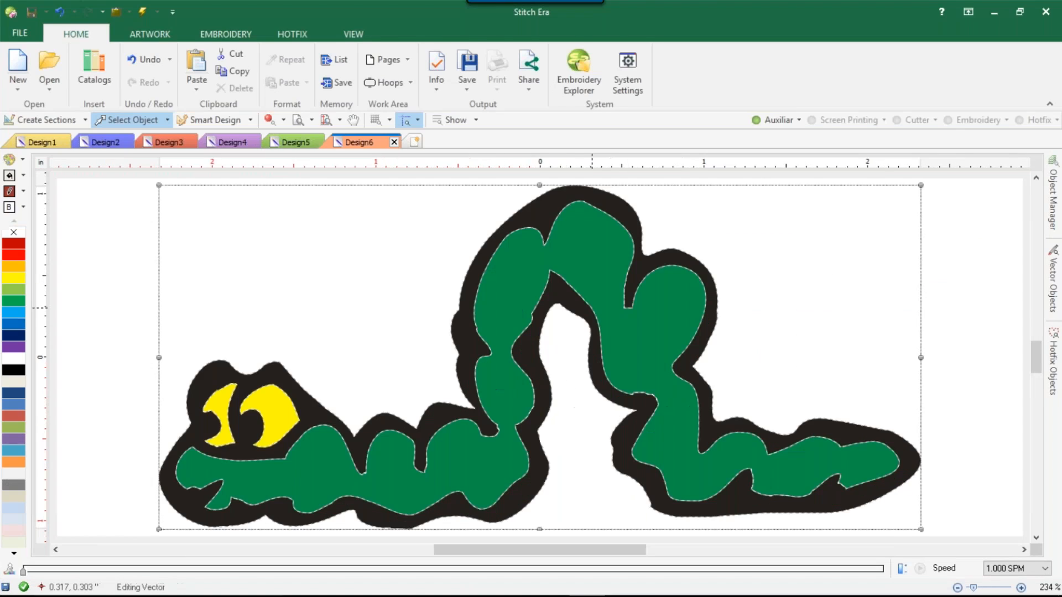
scroll(694, 302, down, 2)
click(880, 319)
Ungroup the caterpillar artwork into separate vectors and clear the selection
click(664, 334)
right_click(662, 329)
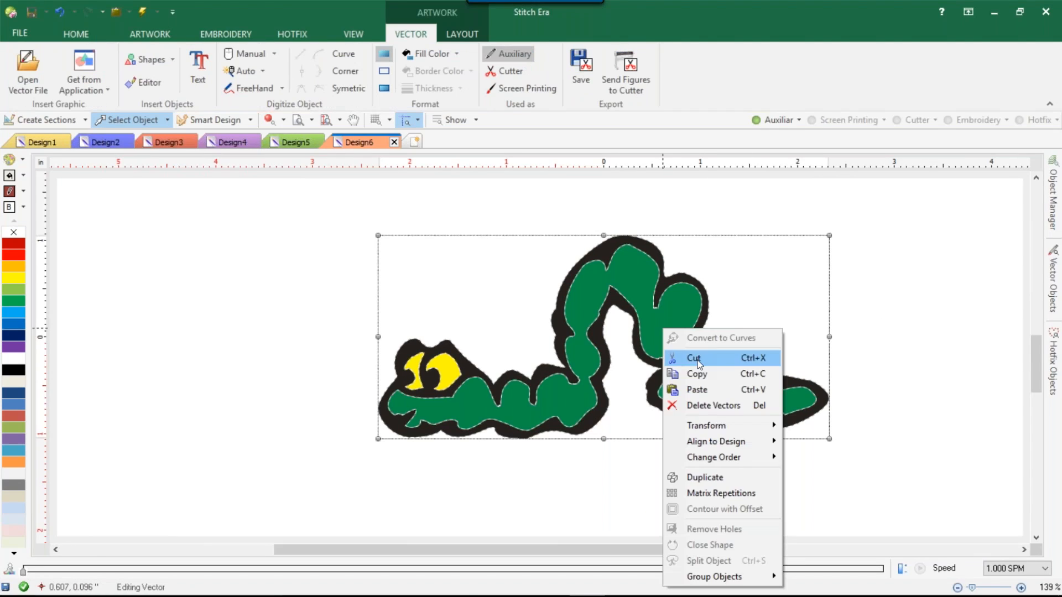
mouse_move(713, 577)
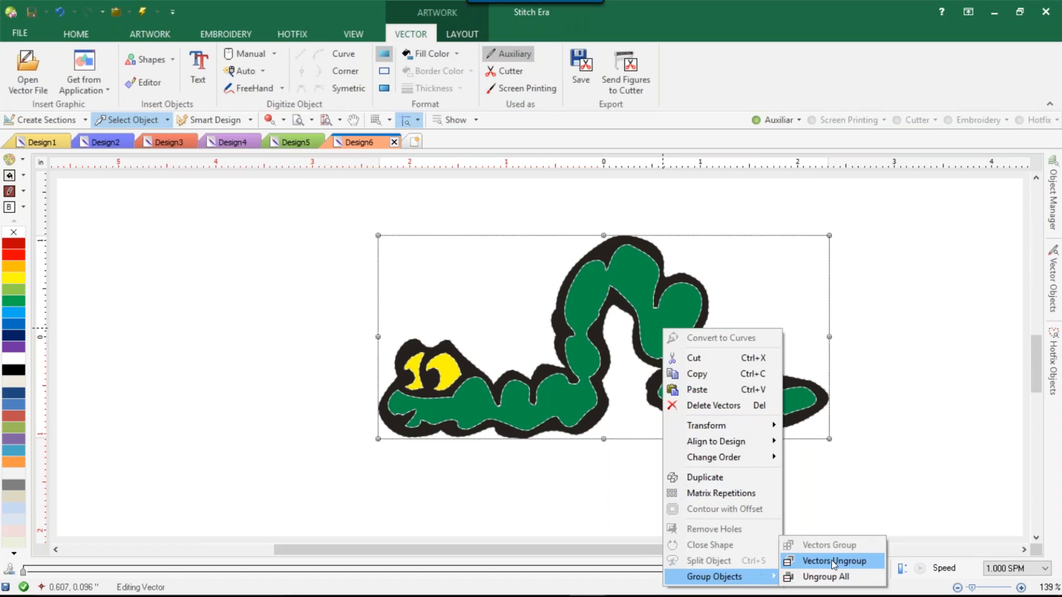
click(833, 562)
click(911, 440)
Move the green body and both yellow eye pieces away from the caterpillar's black silhouette to examine how they overlap
click(664, 343)
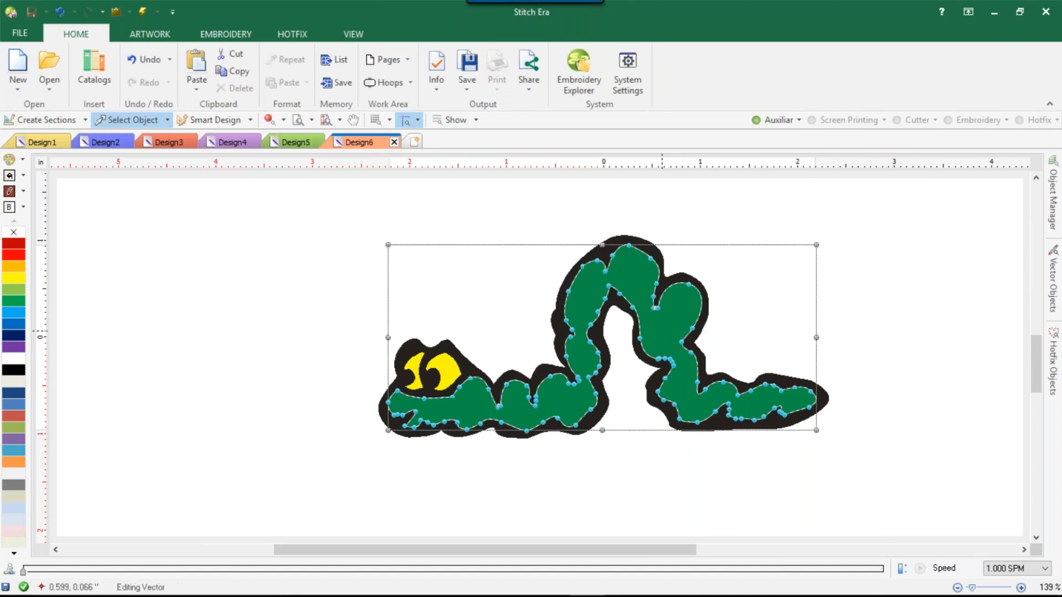
drag(643, 332, 254, 350)
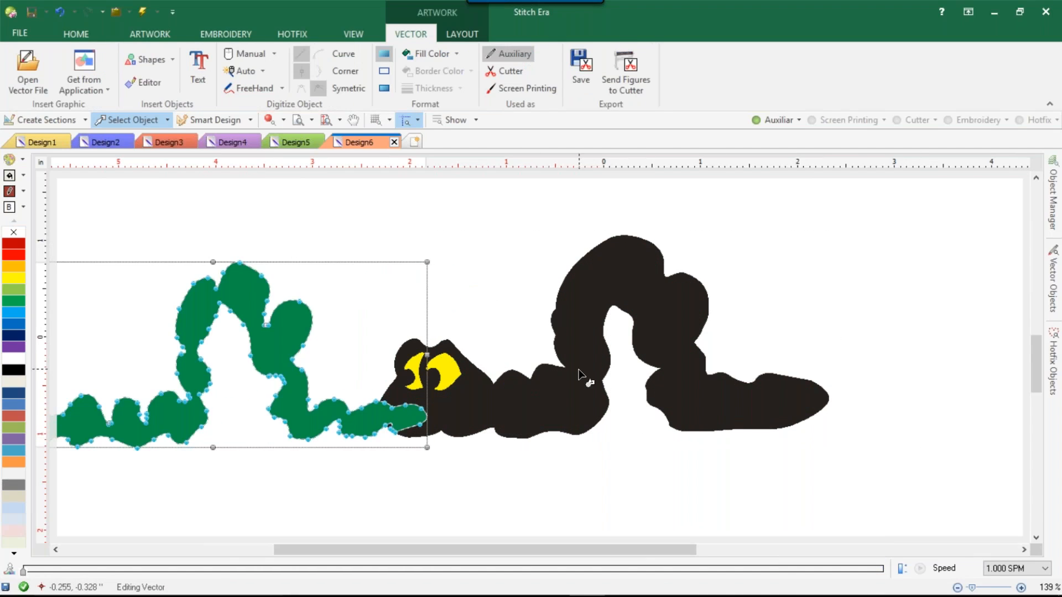
click(442, 376)
drag(448, 362, 488, 288)
click(420, 360)
drag(419, 359, 445, 273)
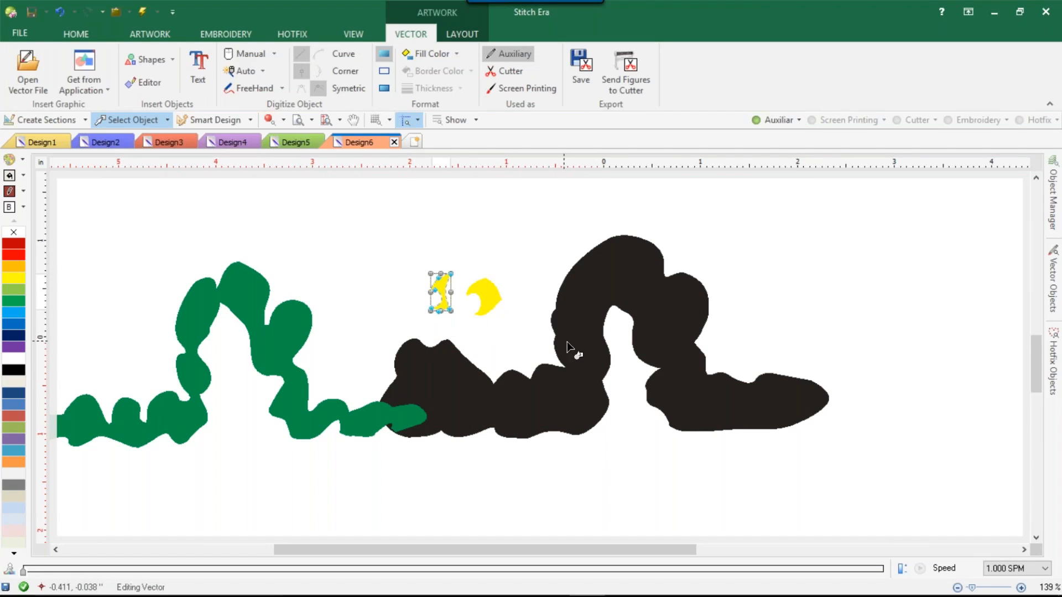
Undo the moves of the caterpillar's eye pieces and green body
key(ctrl+z)
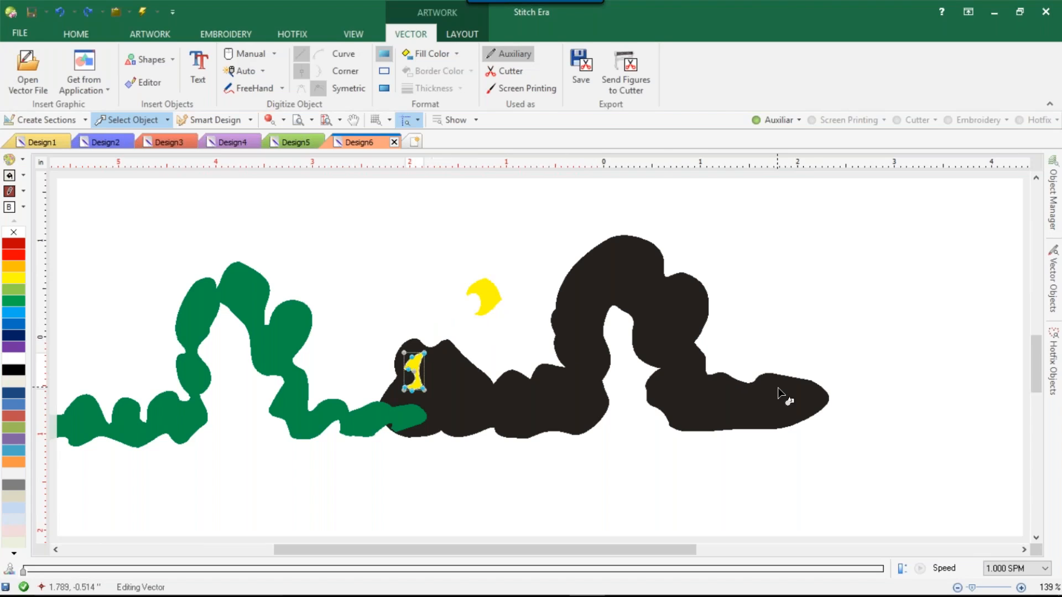
key(ctrl+z)
key(ctrl+z)
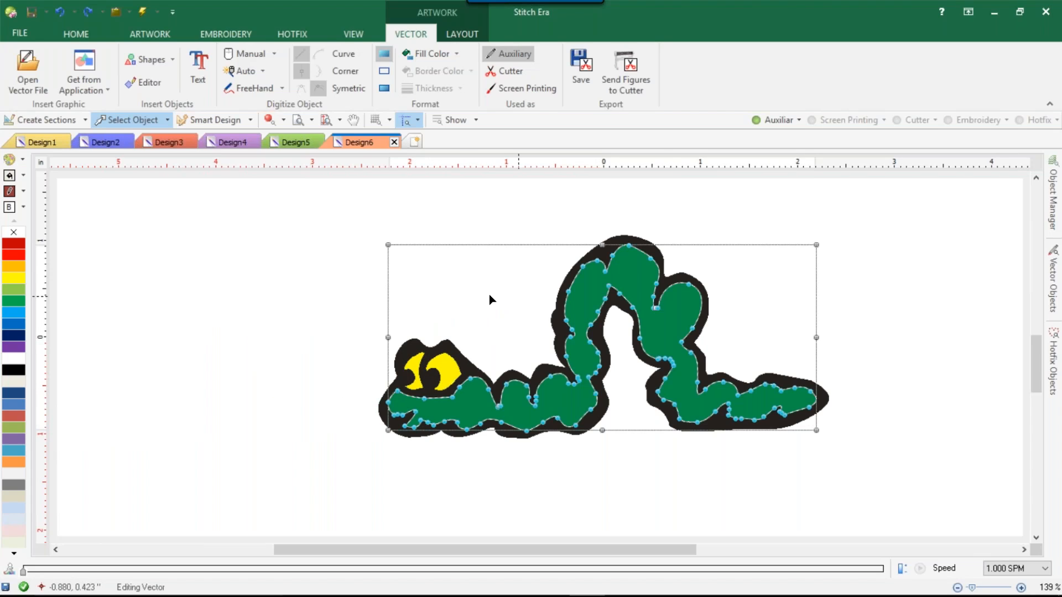
Select all the caterpillar's vectors, combine them with Simplify and clear the selection
drag(336, 201, 896, 487)
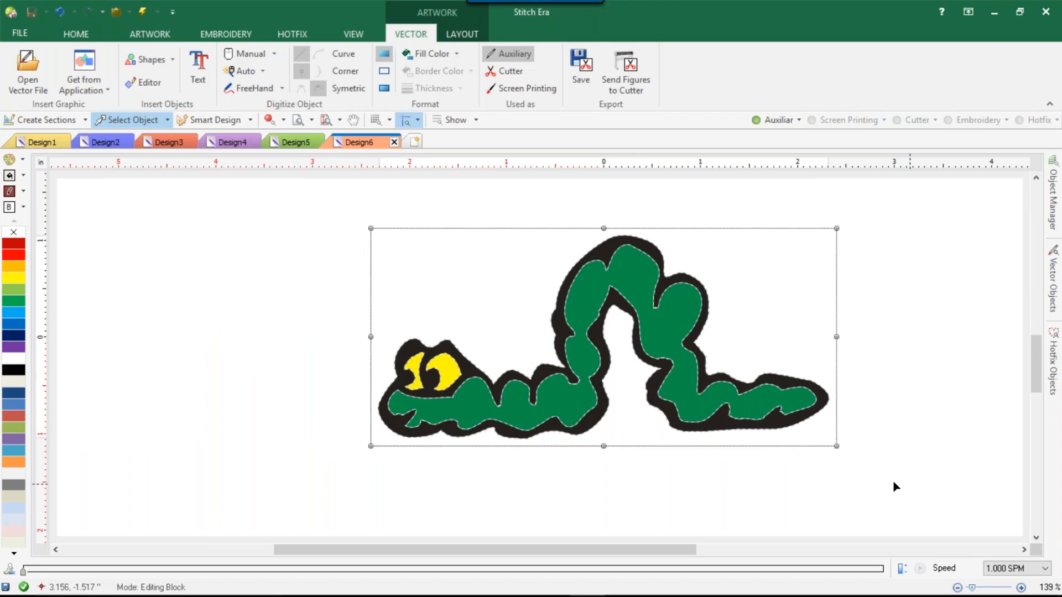
right_click(719, 463)
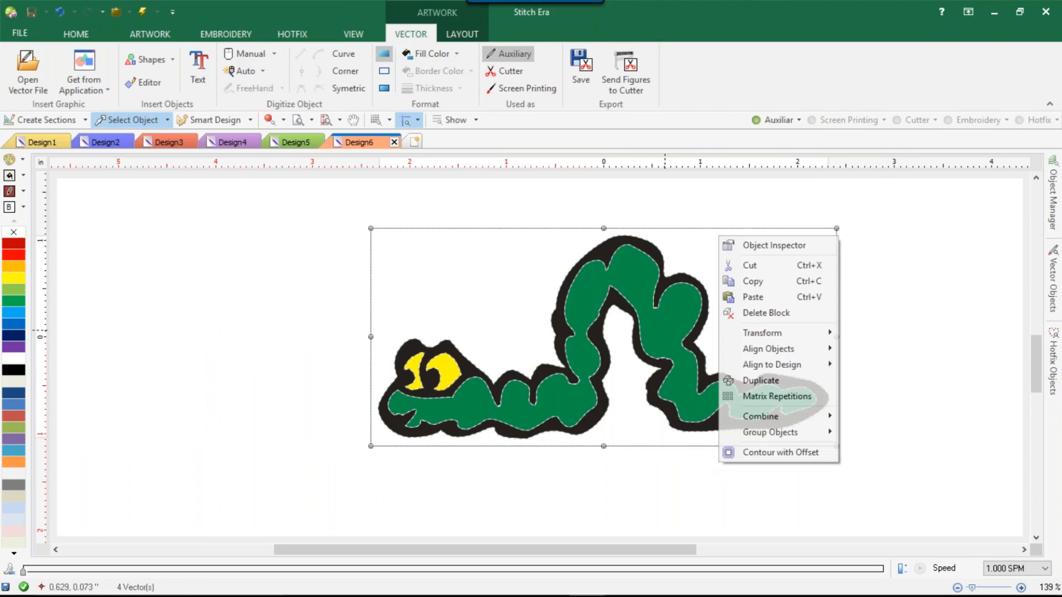
mouse_move(752, 417)
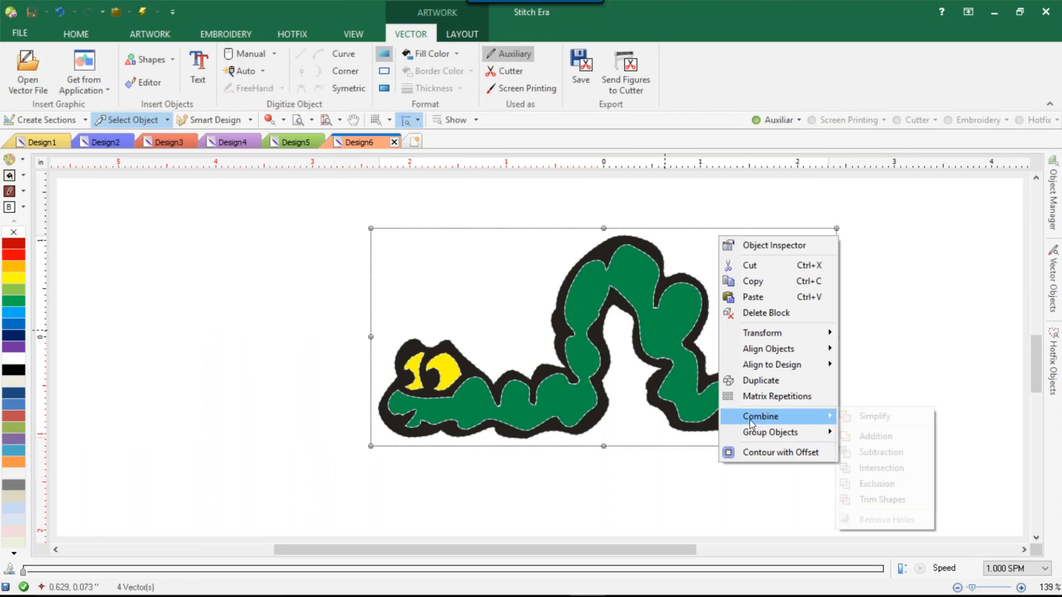
click(875, 422)
click(895, 376)
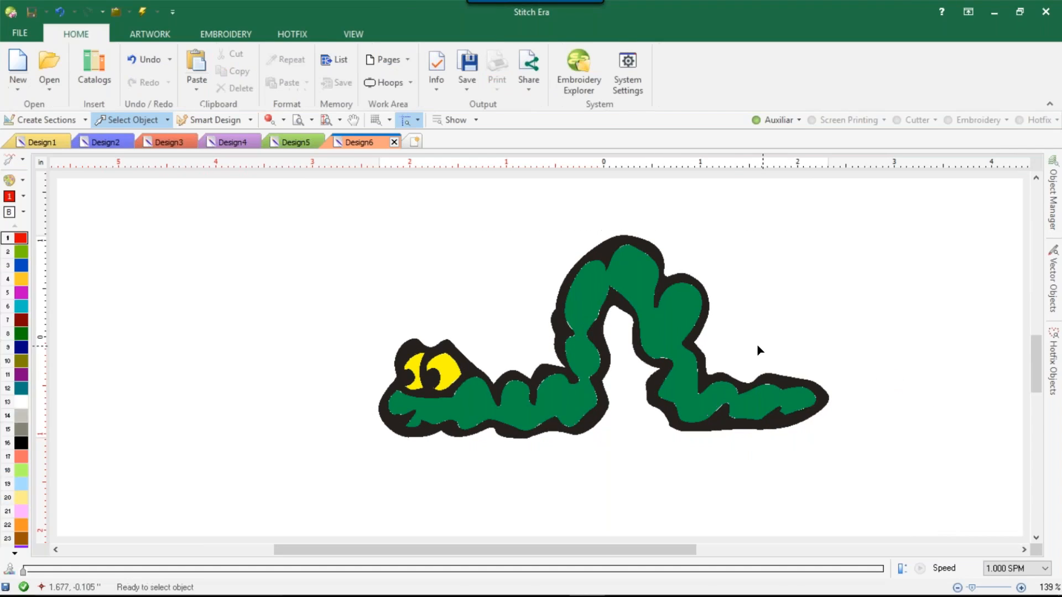
Move the green caterpillar body aside to examine the simplified black outline, and undo the move
click(691, 334)
drag(691, 333, 257, 346)
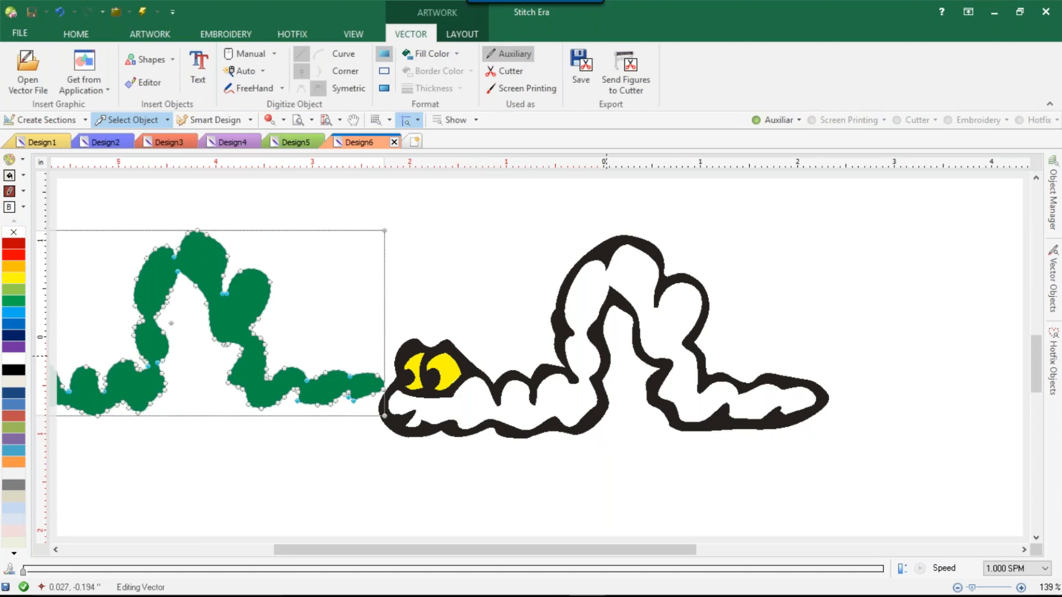
key(ctrl+z)
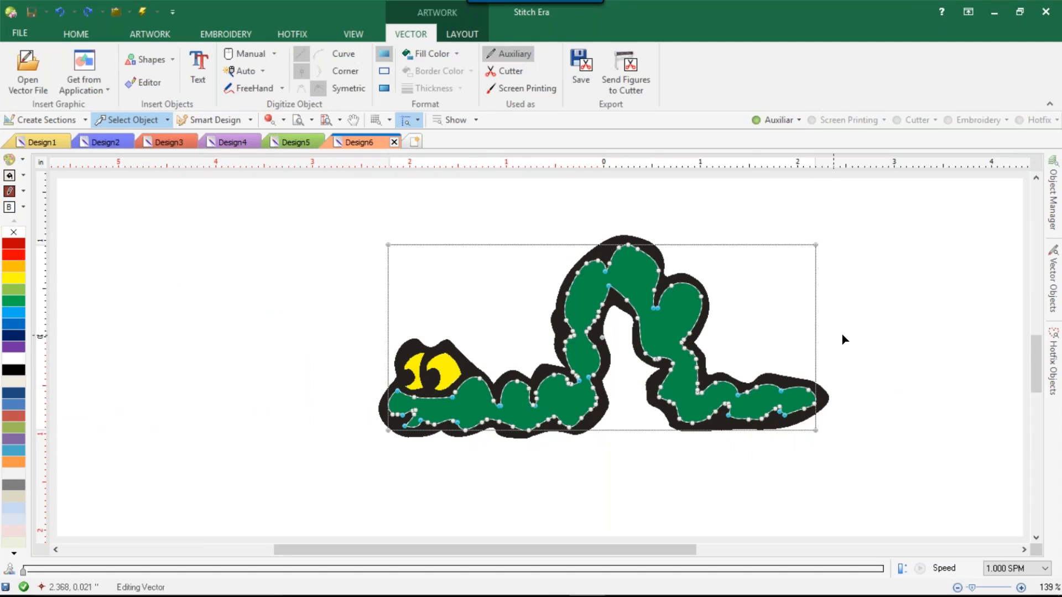
Select the whole caterpillar, set its width to 6.5 inches with proportions locked, and clear the selection
drag(330, 187, 925, 477)
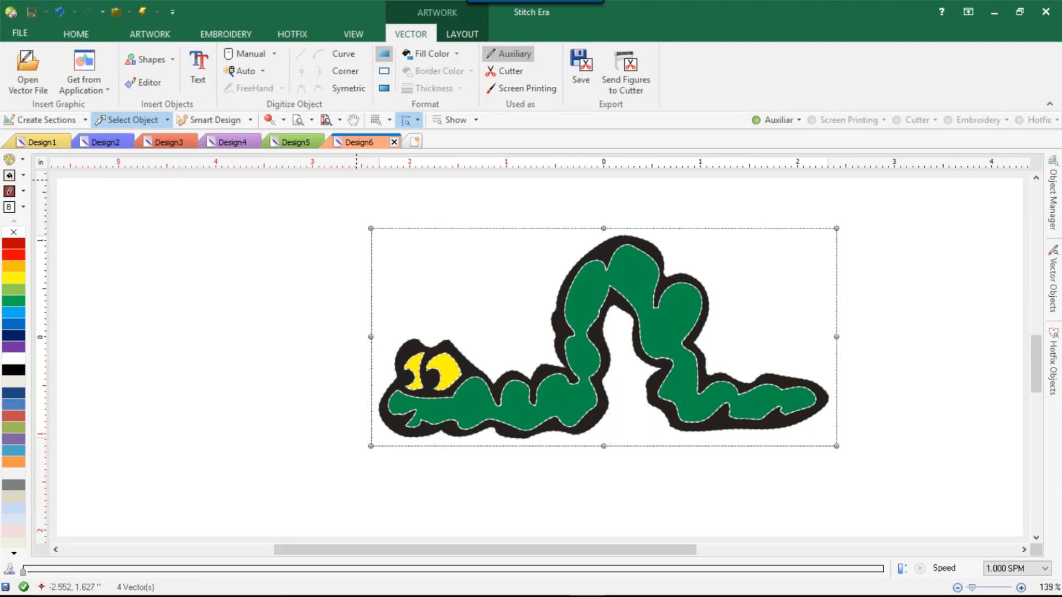
click(462, 34)
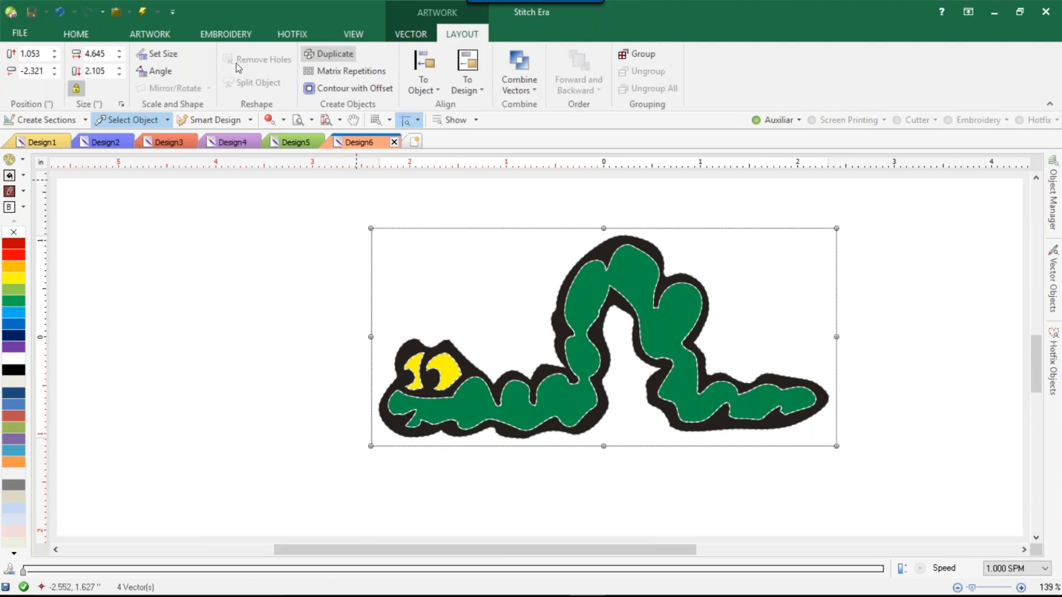
click(96, 54)
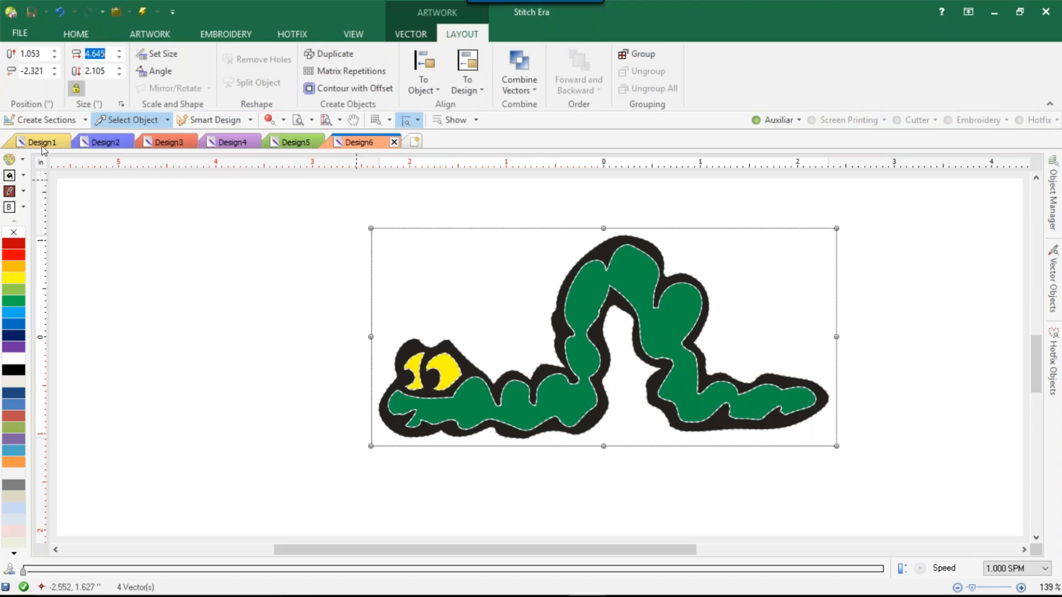
text(6.5)
key(Return)
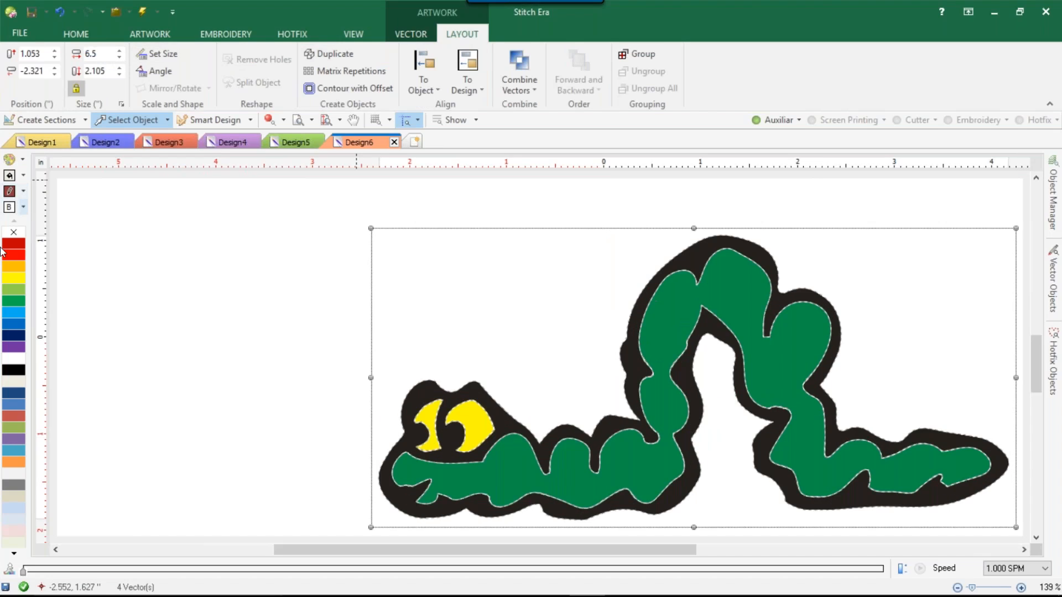
click(92, 265)
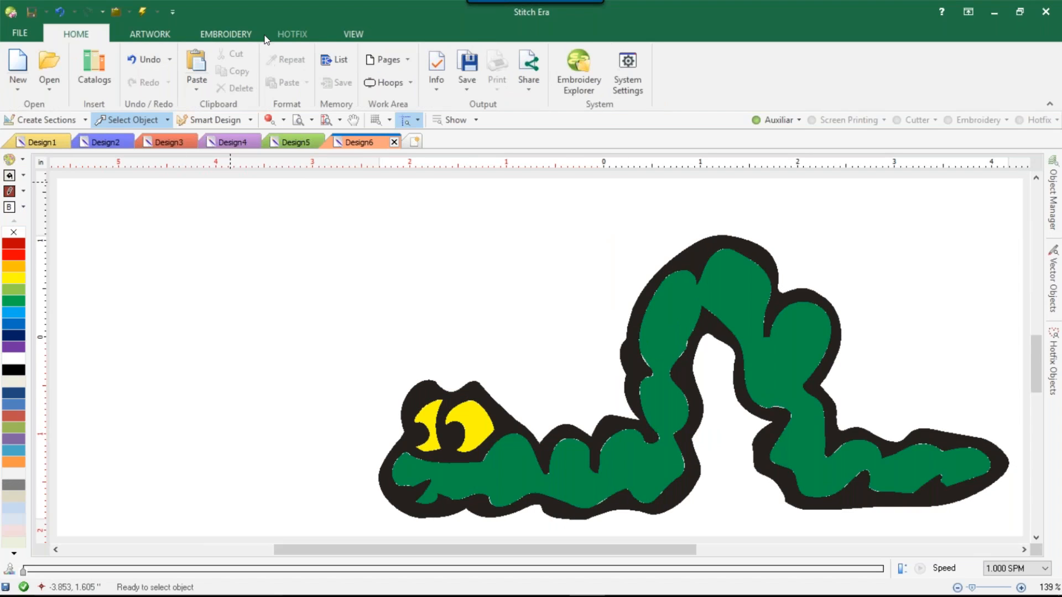
Start a new hotfix bead palette and add the standard round 10 ss Peridot rhinestone
click(290, 29)
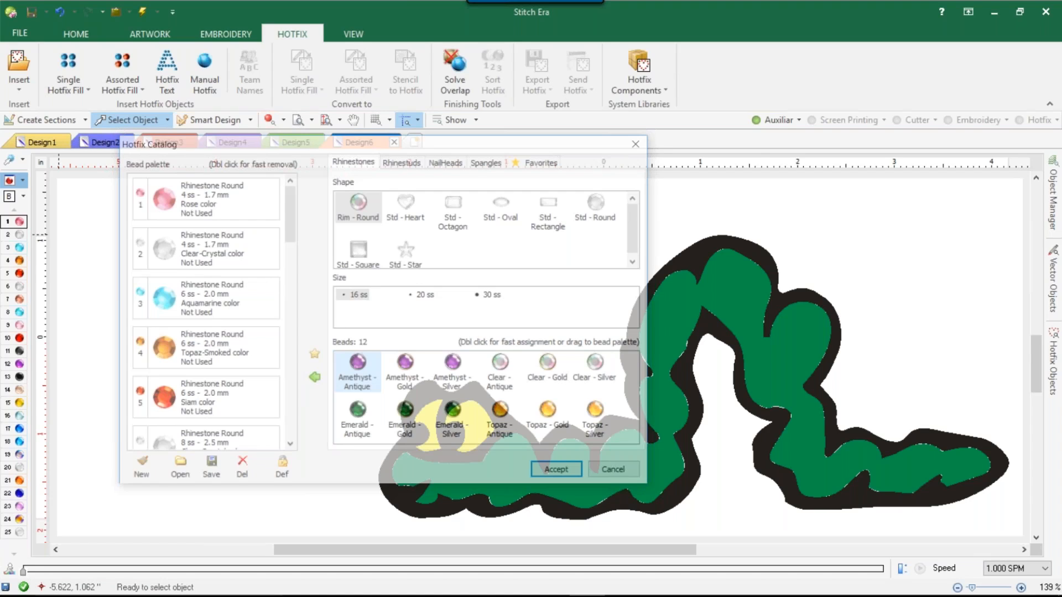
click(608, 200)
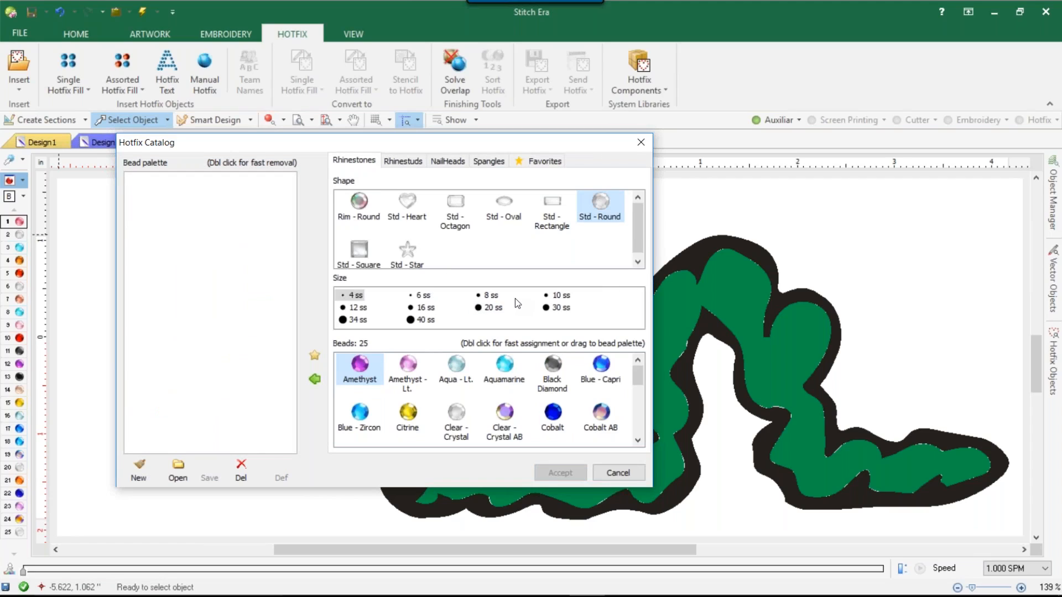
click(559, 295)
scroll(498, 412, down, 3)
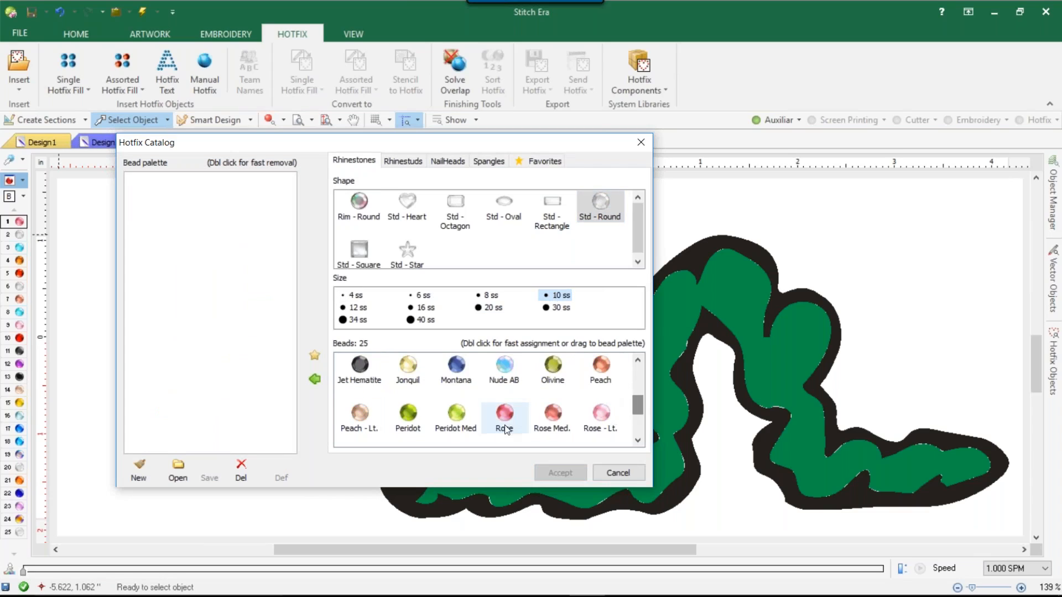
double_click(416, 402)
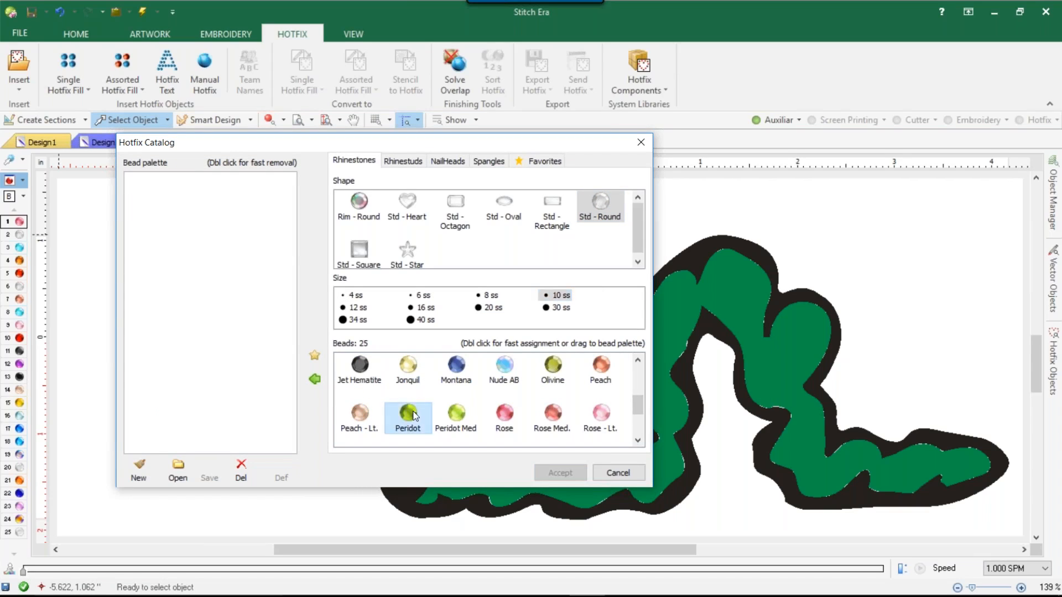
Add the standard round 6 ss Citrine rhinestone to the bead palette
click(423, 294)
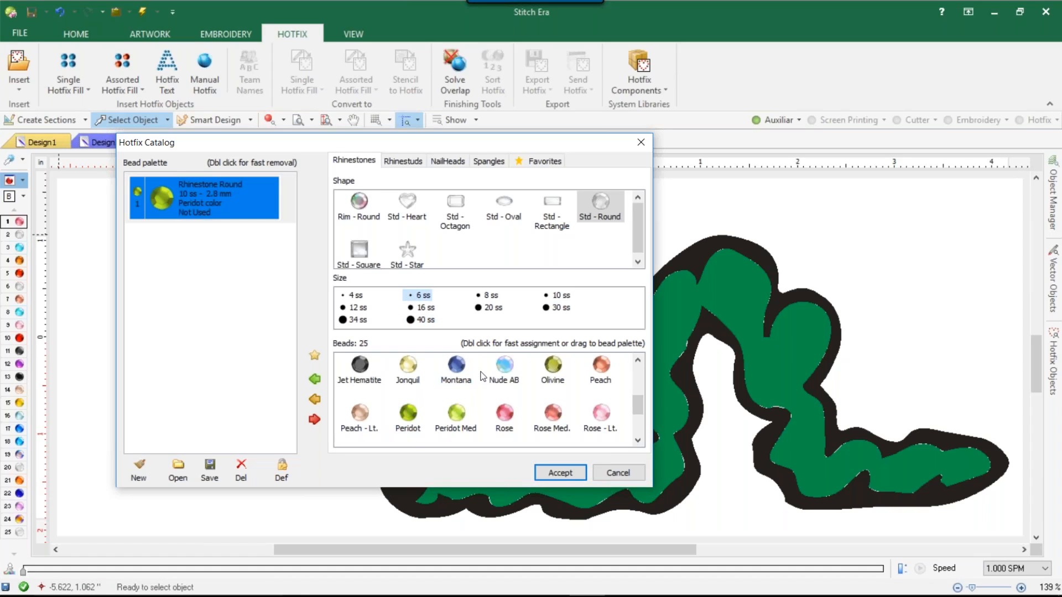
click(639, 419)
click(638, 397)
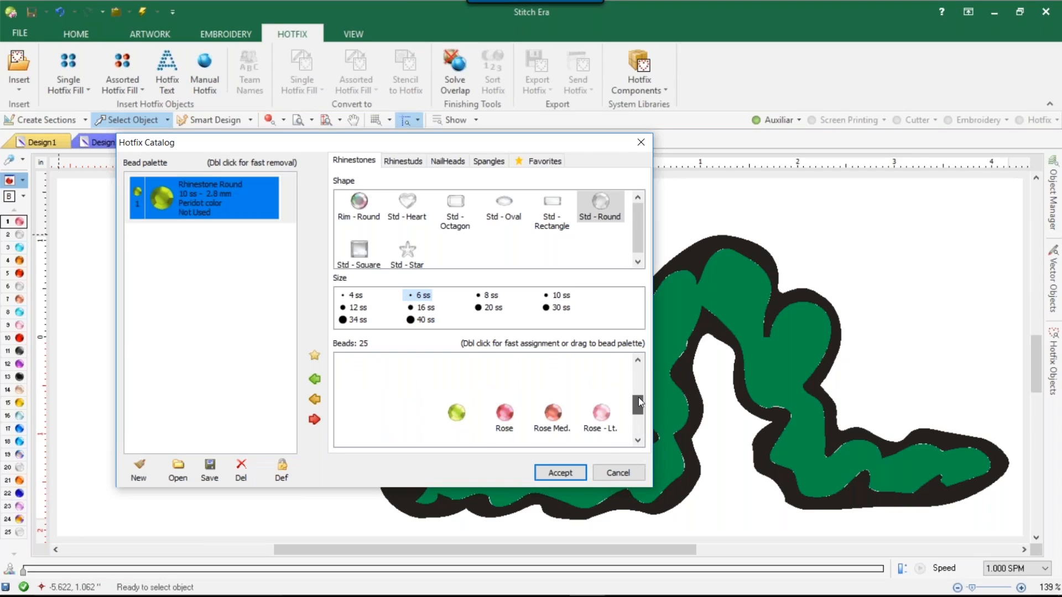
drag(638, 397, 638, 366)
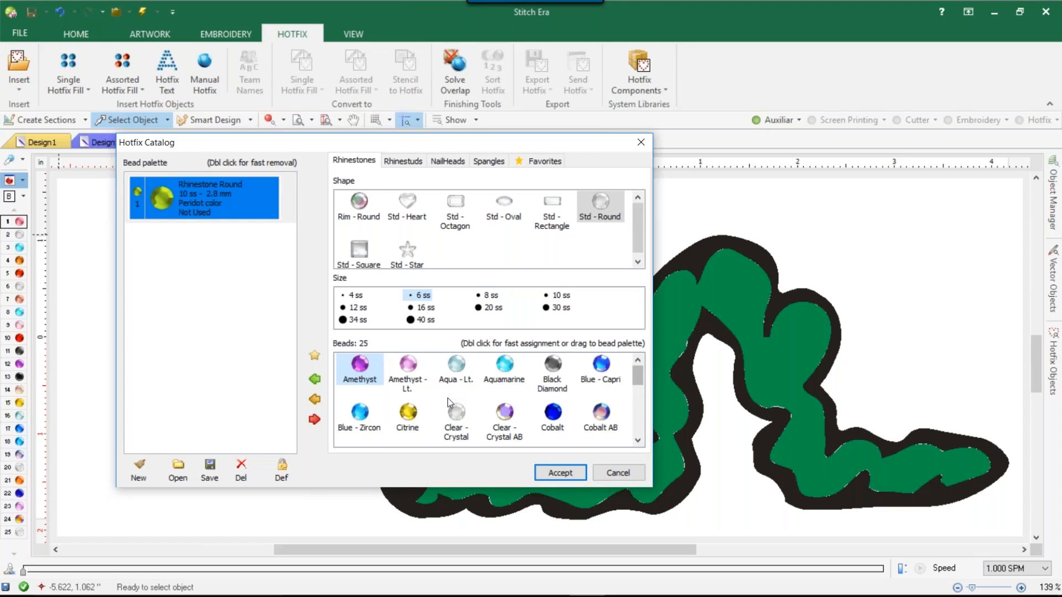
double_click(409, 412)
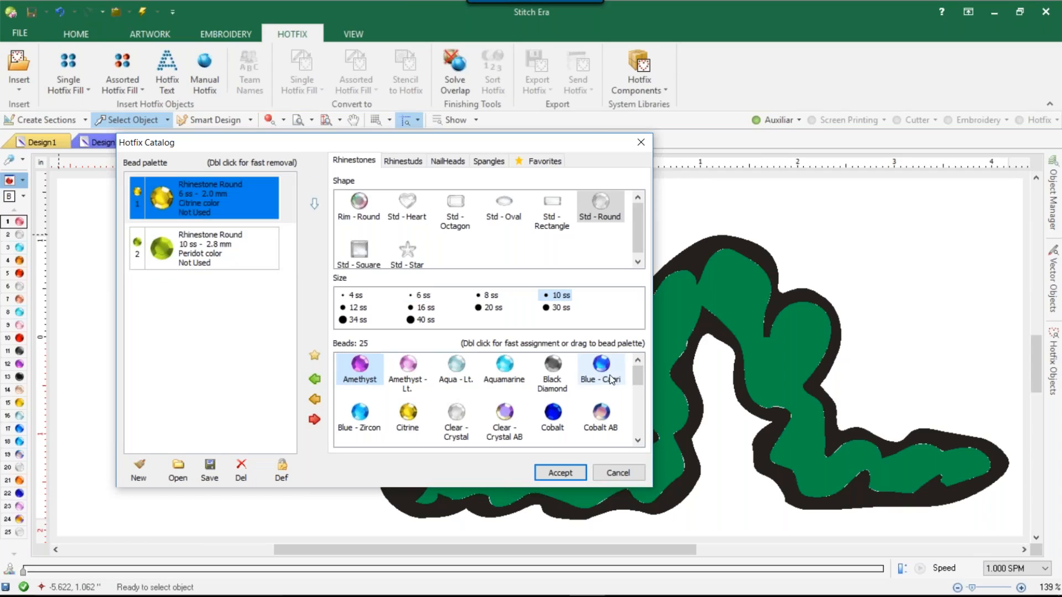
Add the 10 ss Jet rhinestone, place it last in the bead palette and accept the palette
drag(635, 375, 639, 395)
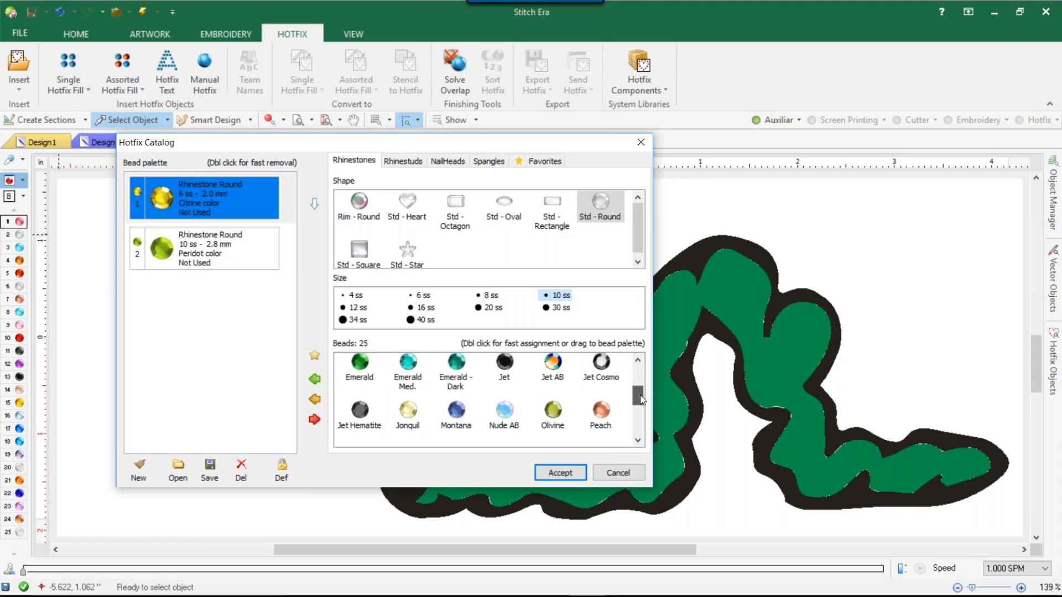
double_click(504, 363)
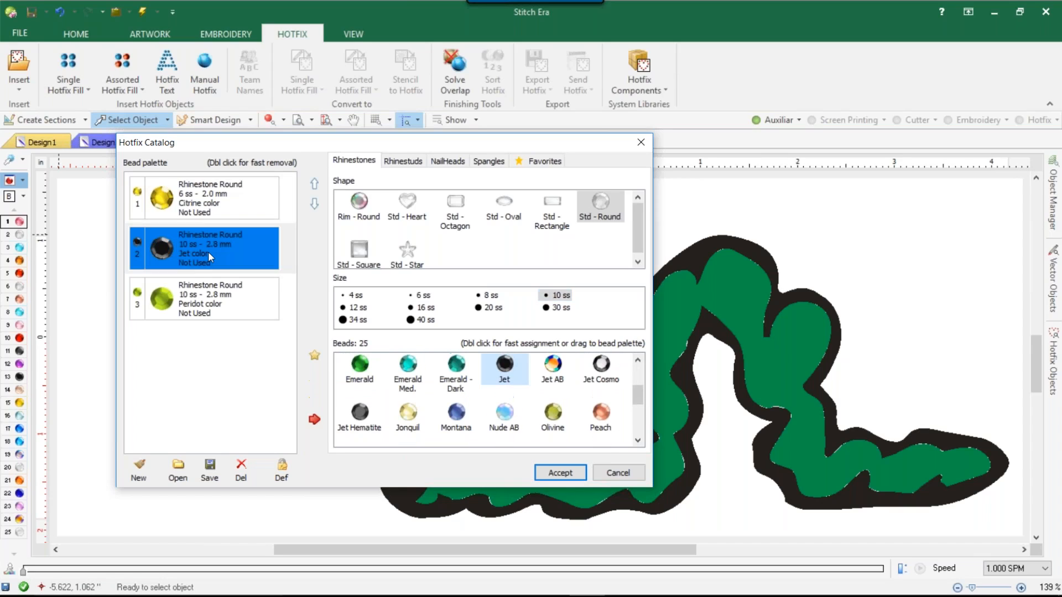
click(313, 204)
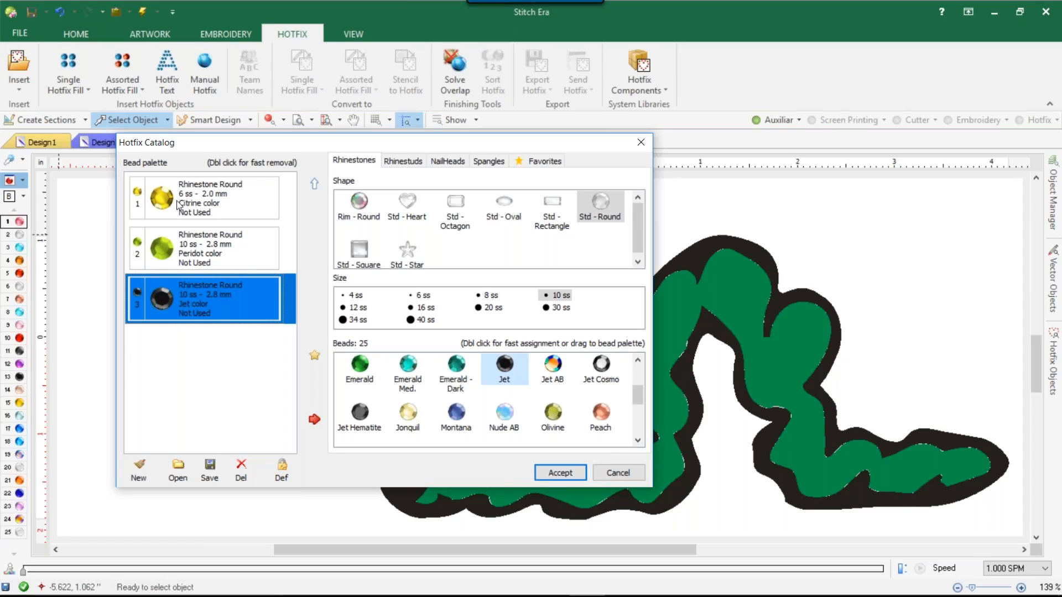
click(572, 471)
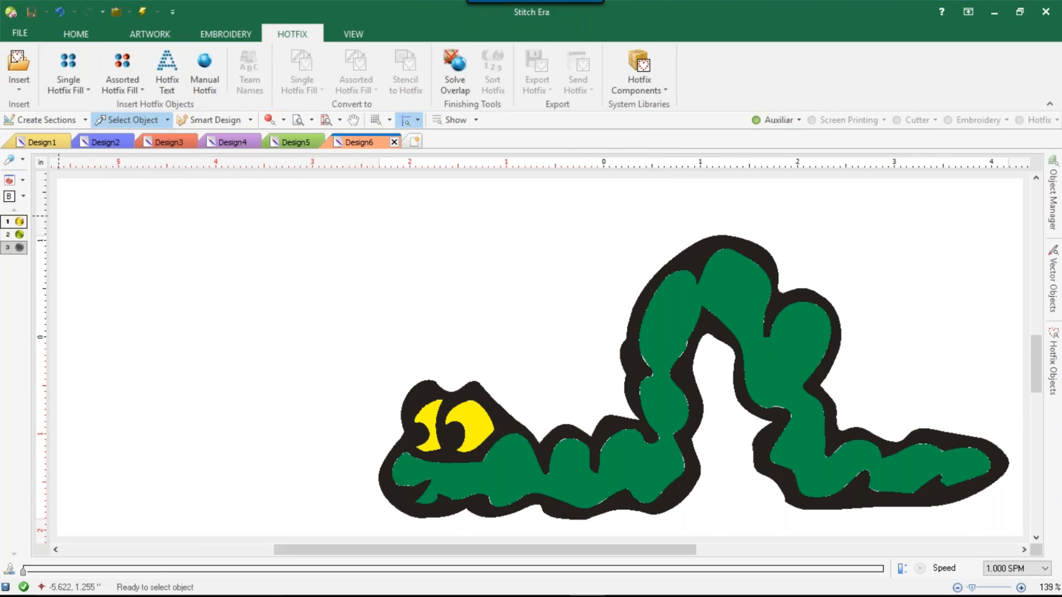
Fill the caterpillar's black outline with a single hotfix area fill of 10 ss Jet beads at separation 5, with realistic bead display on
click(15, 247)
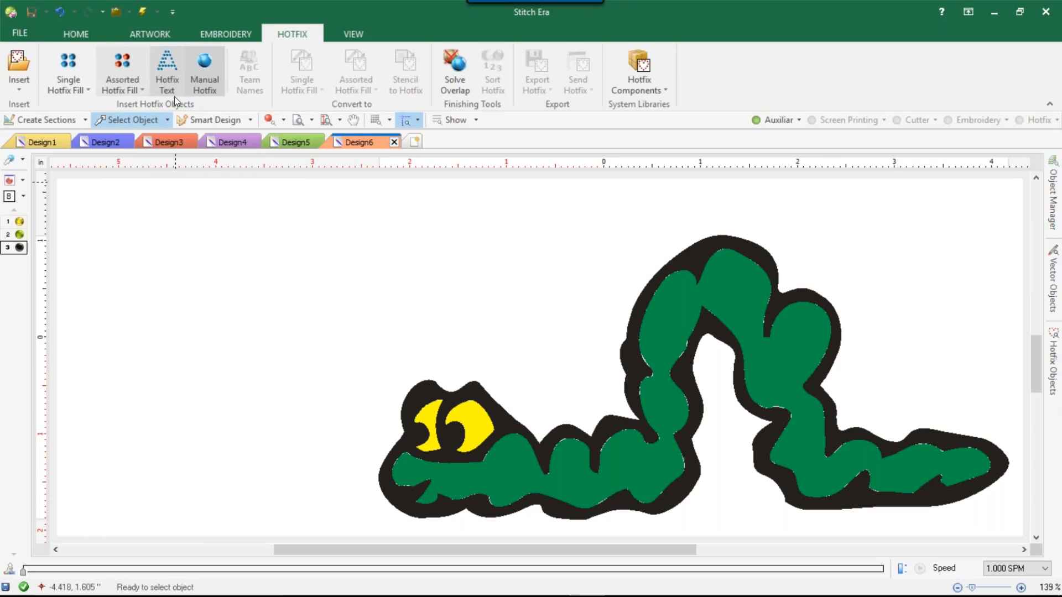
double_click(720, 240)
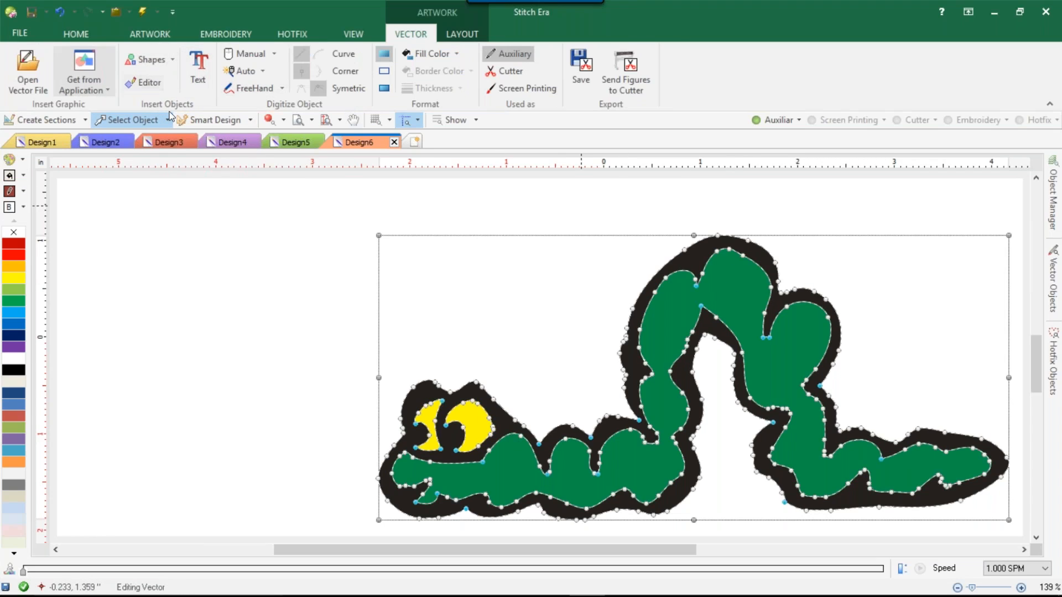
click(208, 120)
click(91, 245)
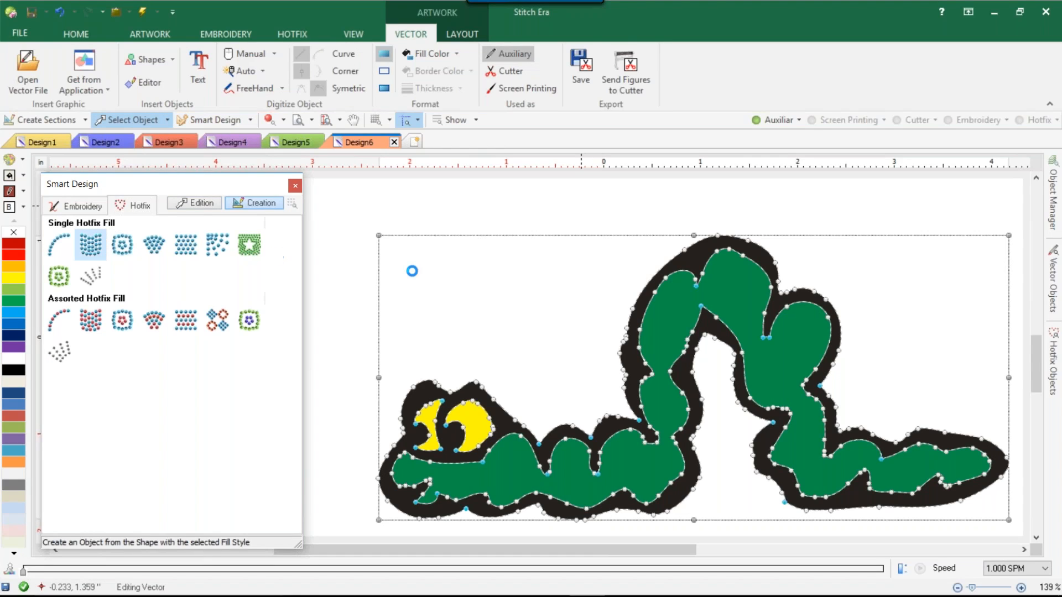
click(412, 271)
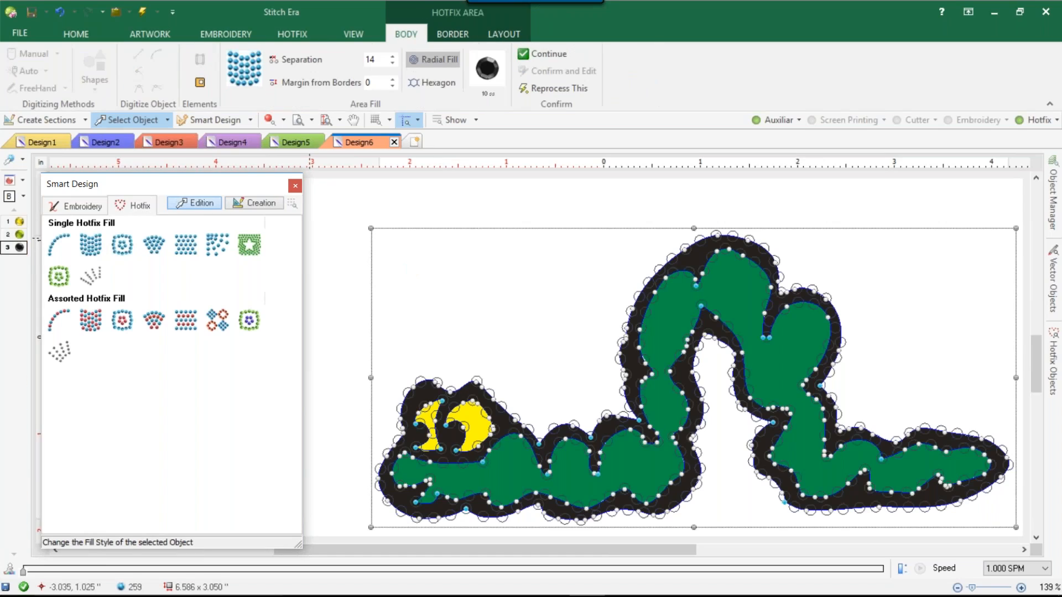
click(270, 121)
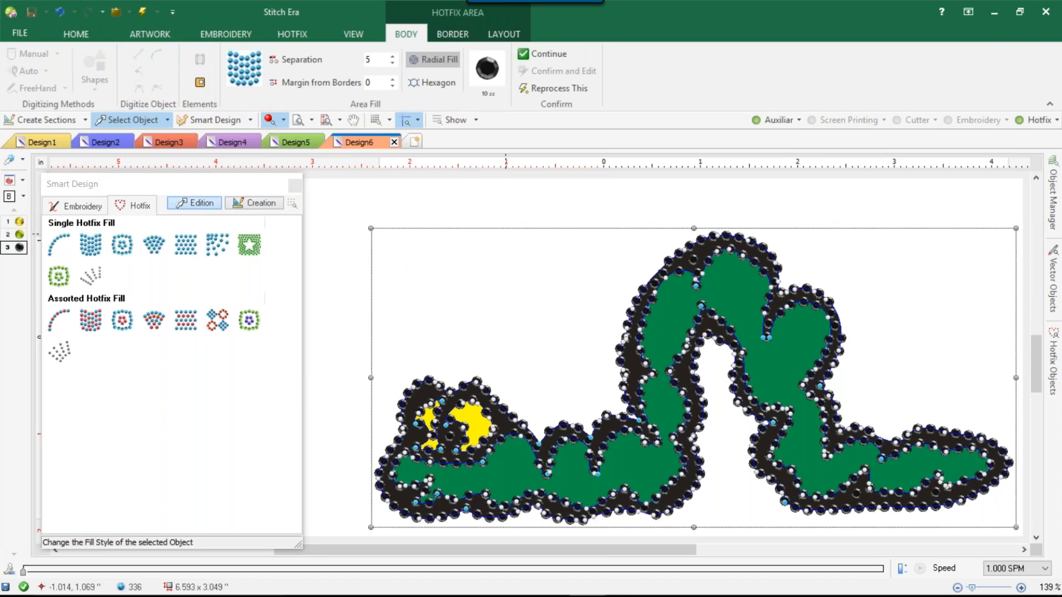
Hide the auxiliary artwork and change the outline's fill to 6 ss Jet beads in a hexagon arrangement
click(767, 120)
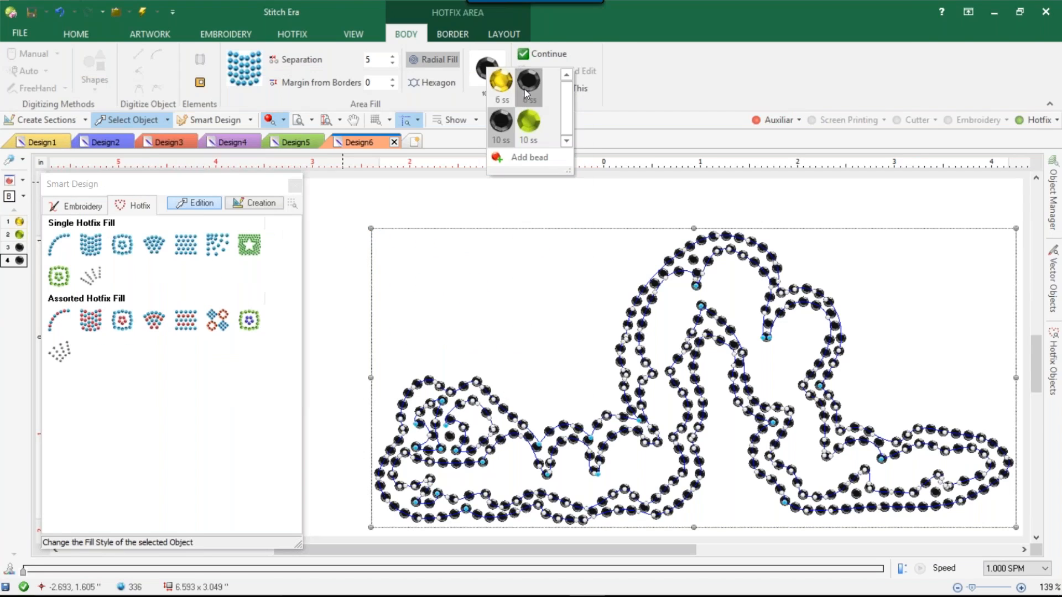
click(526, 88)
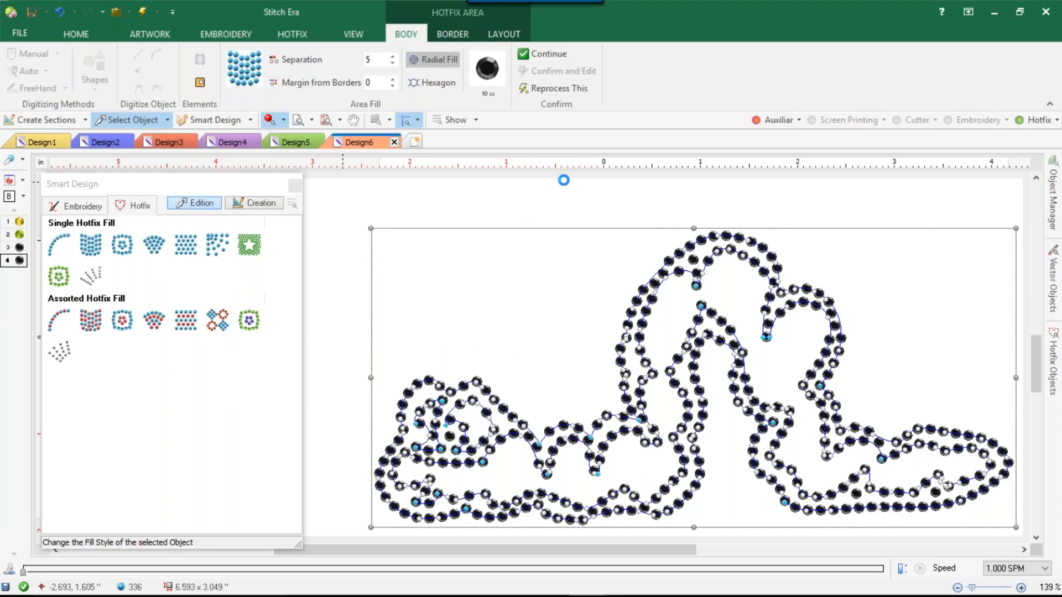
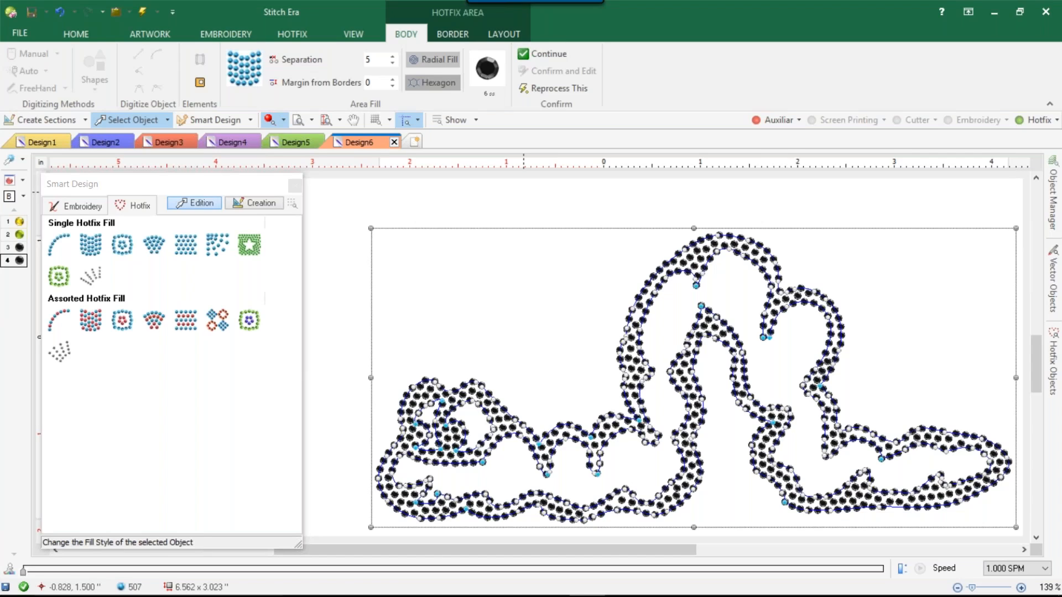
click(524, 193)
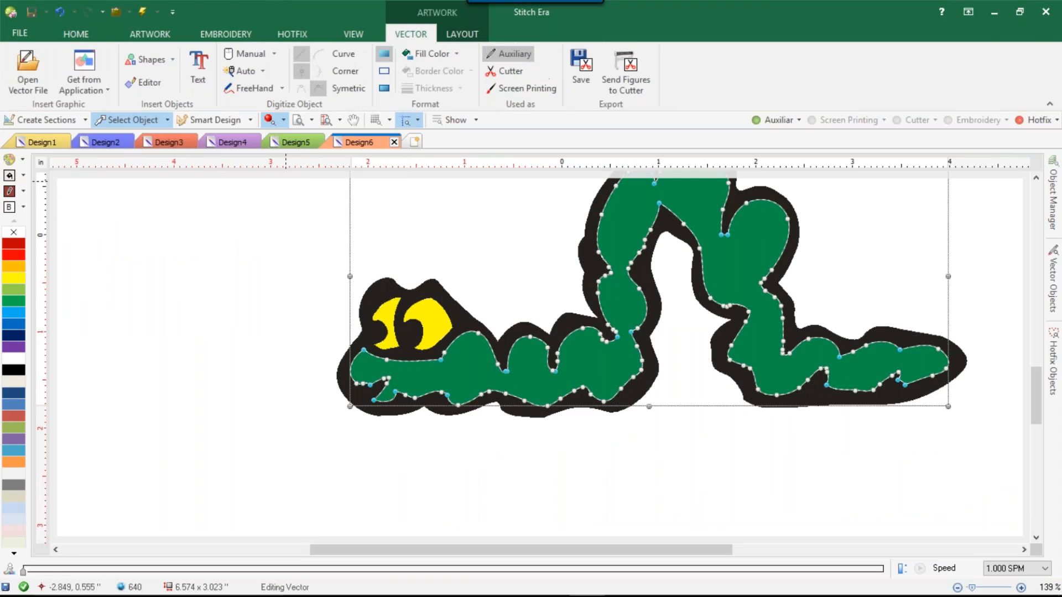
Fill the green body with a single hotfix area fill of 10 ss Peridot beads and set its separation to 3
click(191, 119)
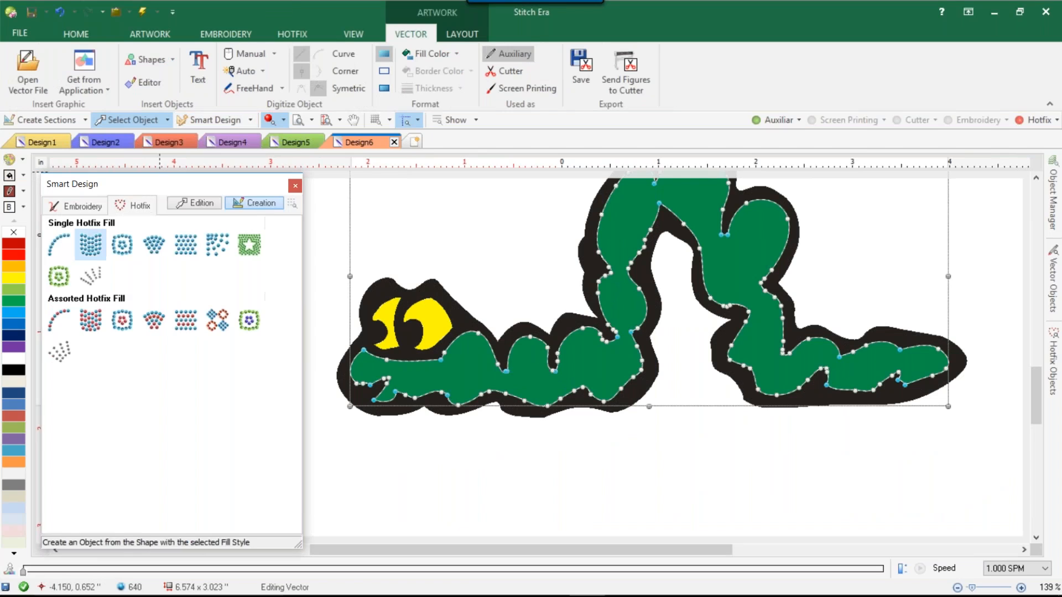
click(90, 245)
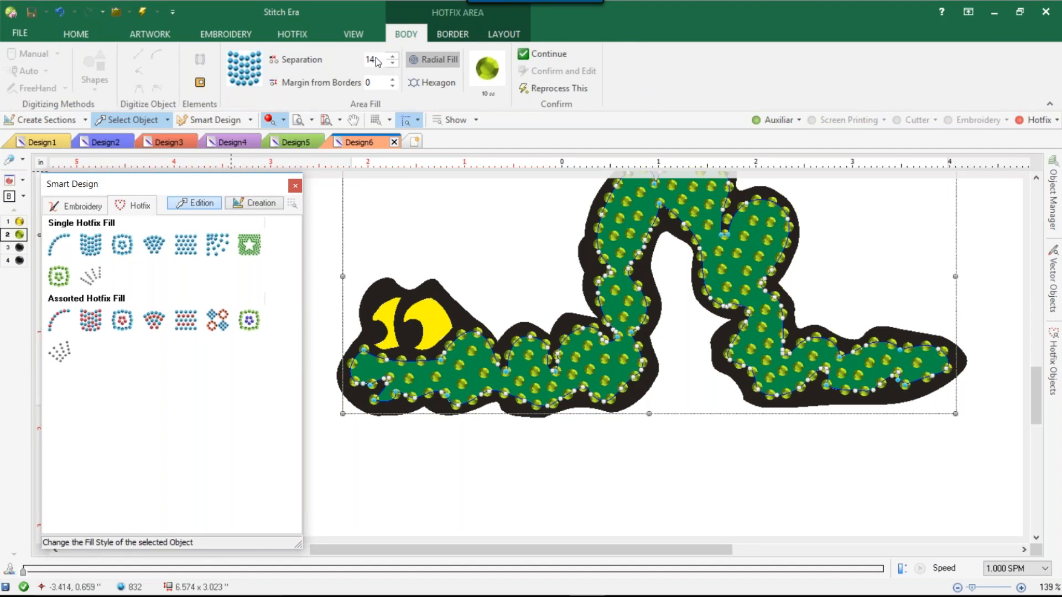
double_click(371, 60)
text(3)
key(Return)
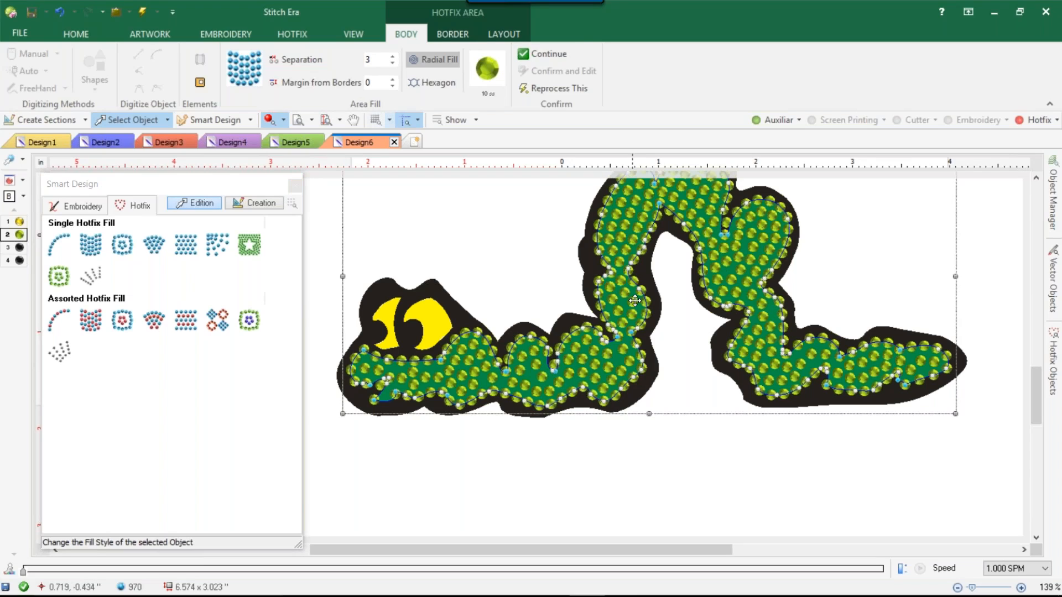
With the hotfix objects hidden, select both yellow eye pieces and fill them with a single hotfix area fill of 6 ss Citrine beads
click(1040, 120)
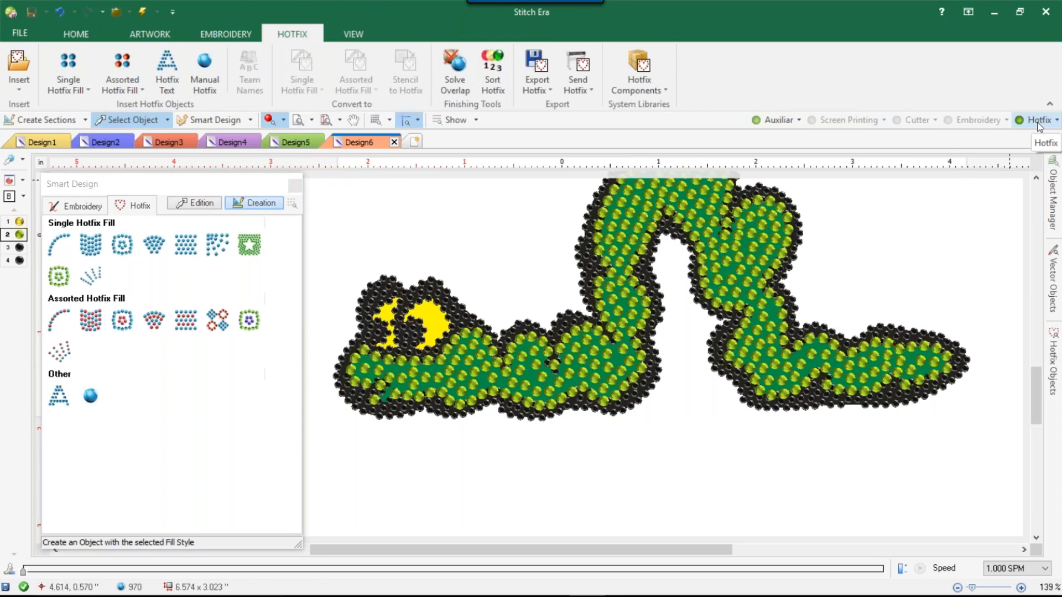
click(1039, 123)
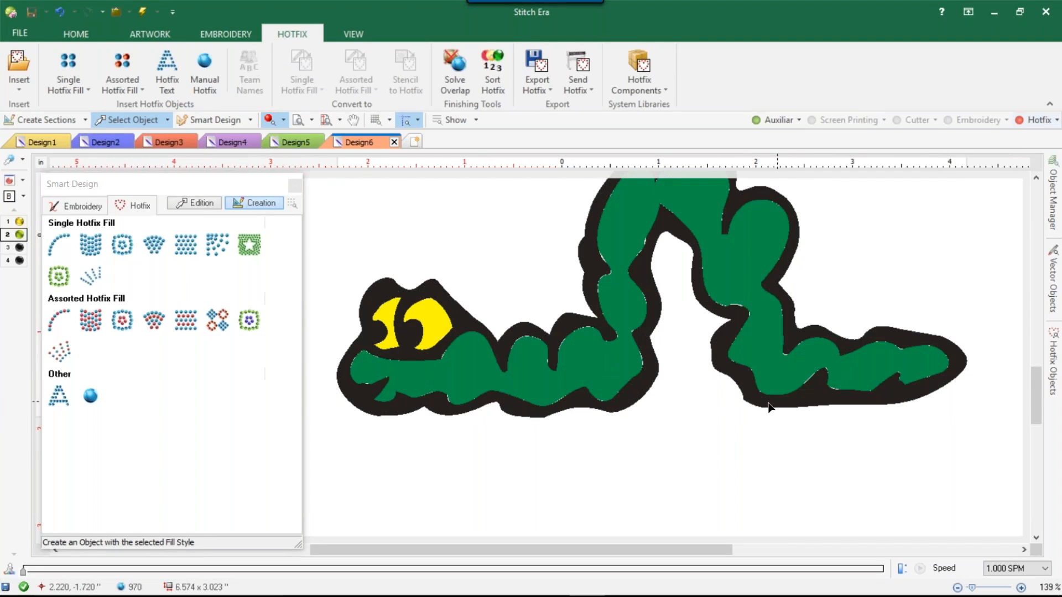
click(26, 224)
click(383, 307)
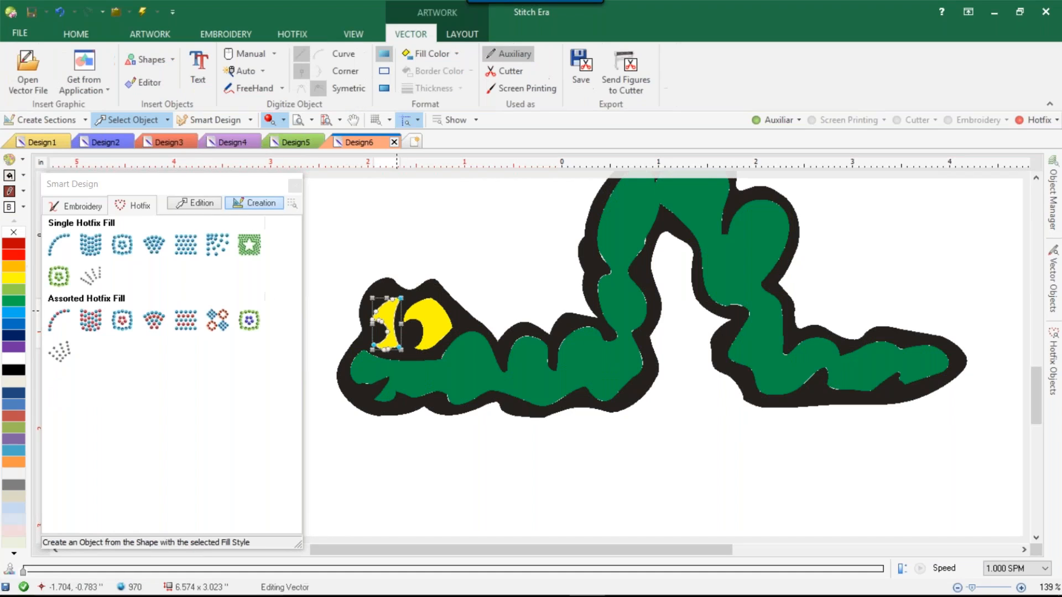
shift+click(428, 312)
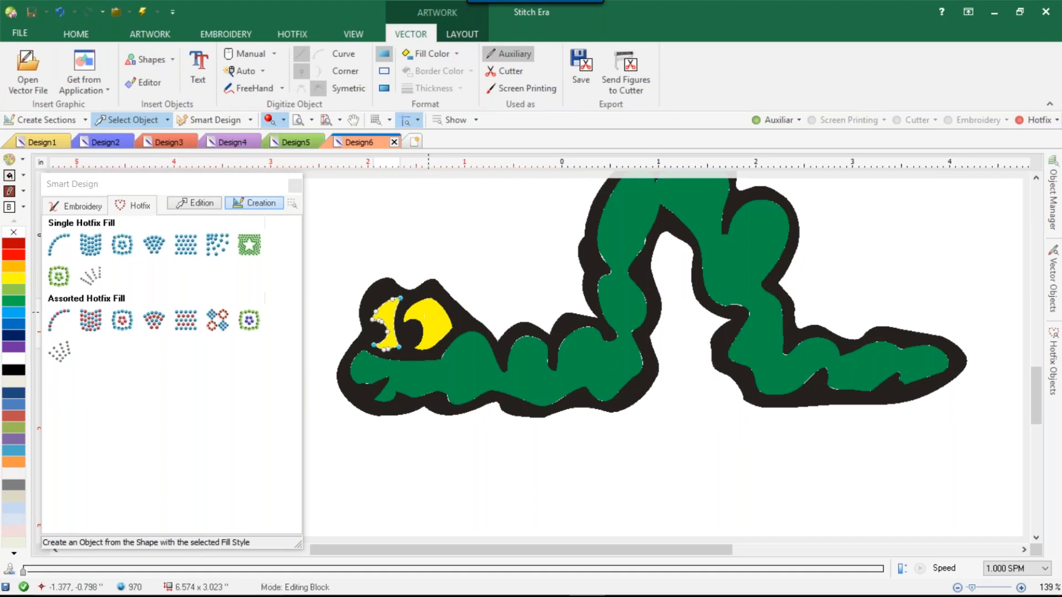
click(89, 248)
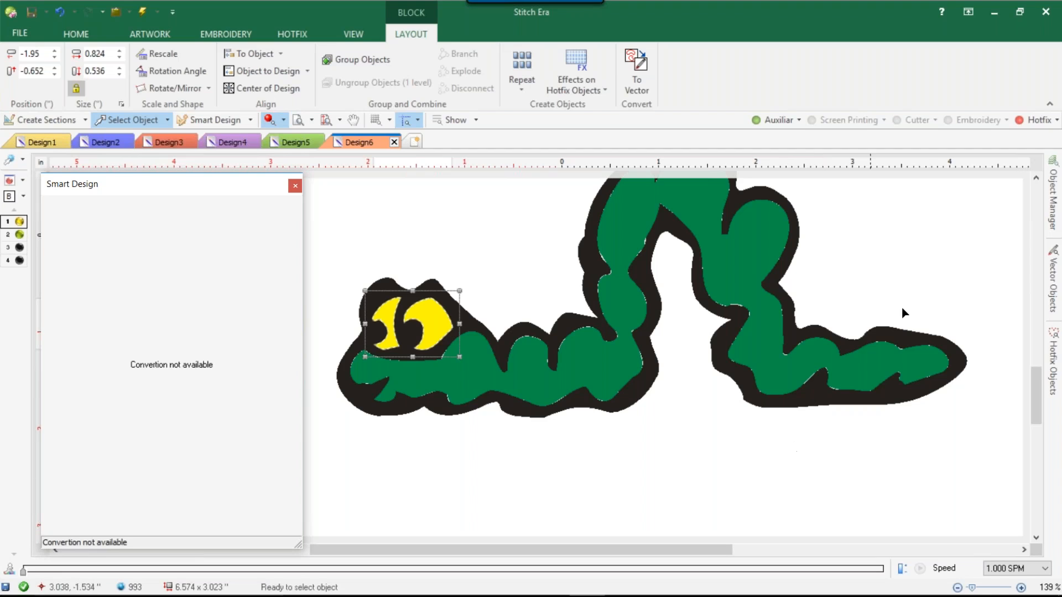
Show the hotfix objects again and hide the auxiliary artwork so only the rhinestones are displayed
click(1027, 121)
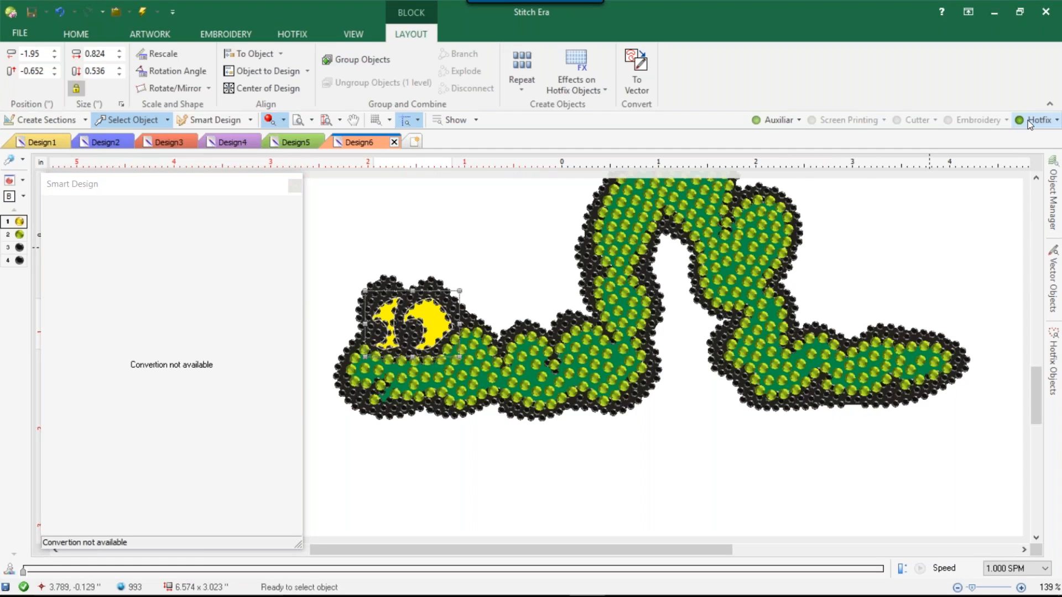
click(786, 421)
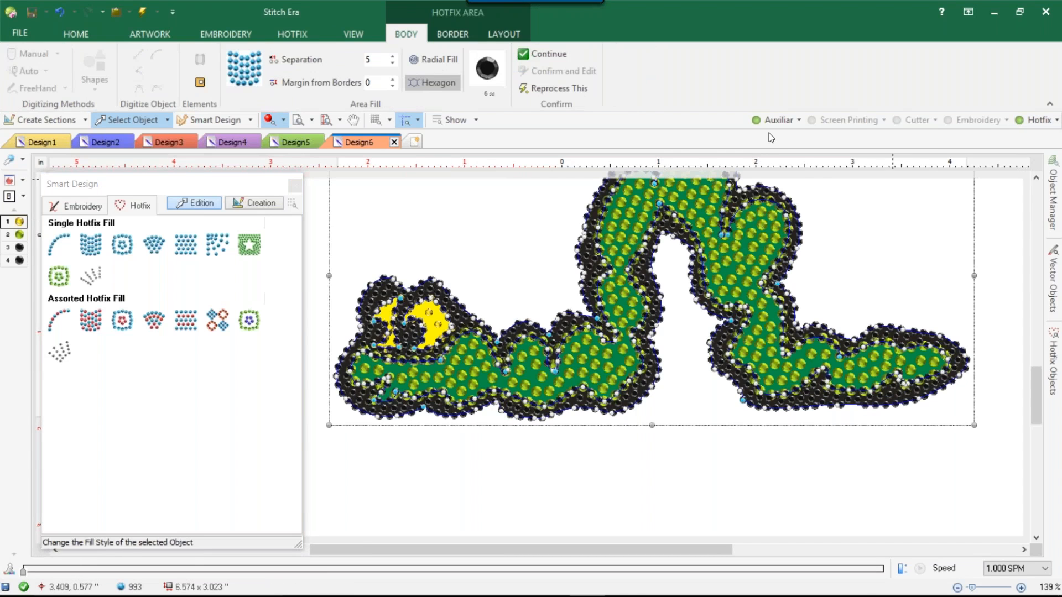
click(763, 122)
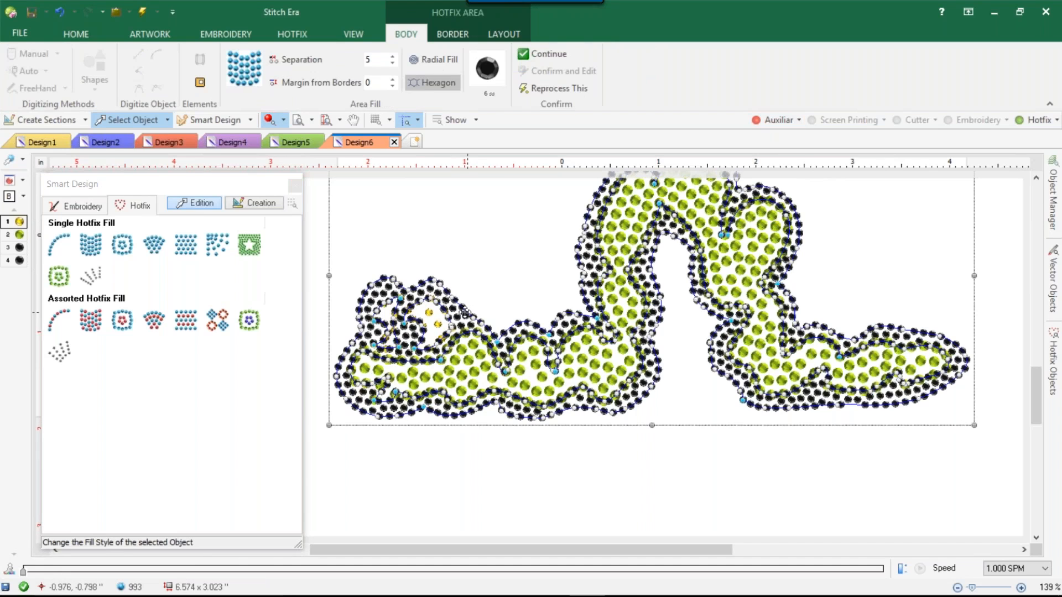
Set the separation of the larger eye's Citrine fill to 2
scroll(465, 313, up, 3)
scroll(445, 323, up, 3)
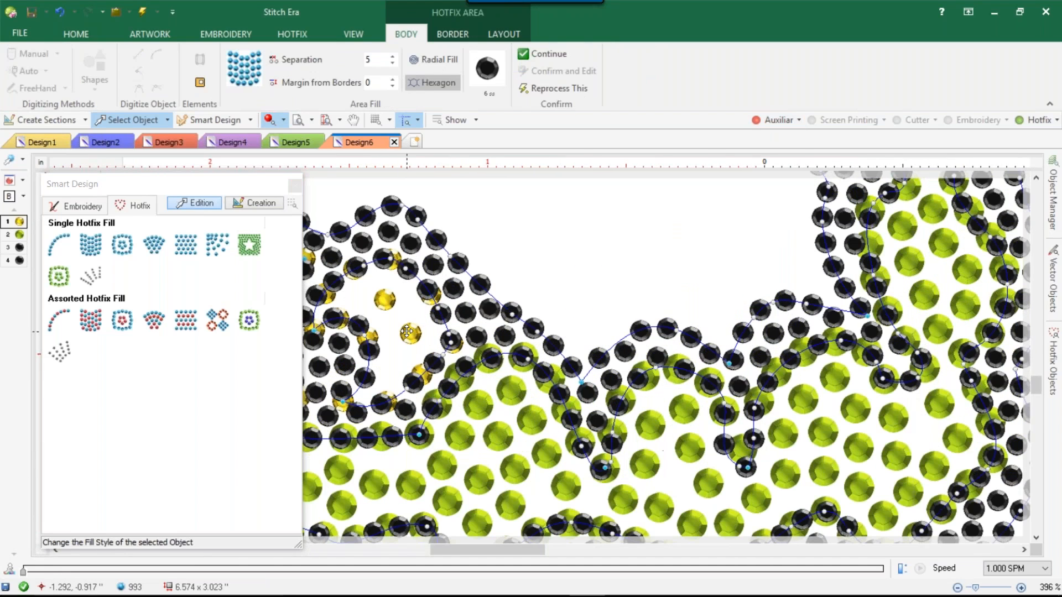
click(407, 331)
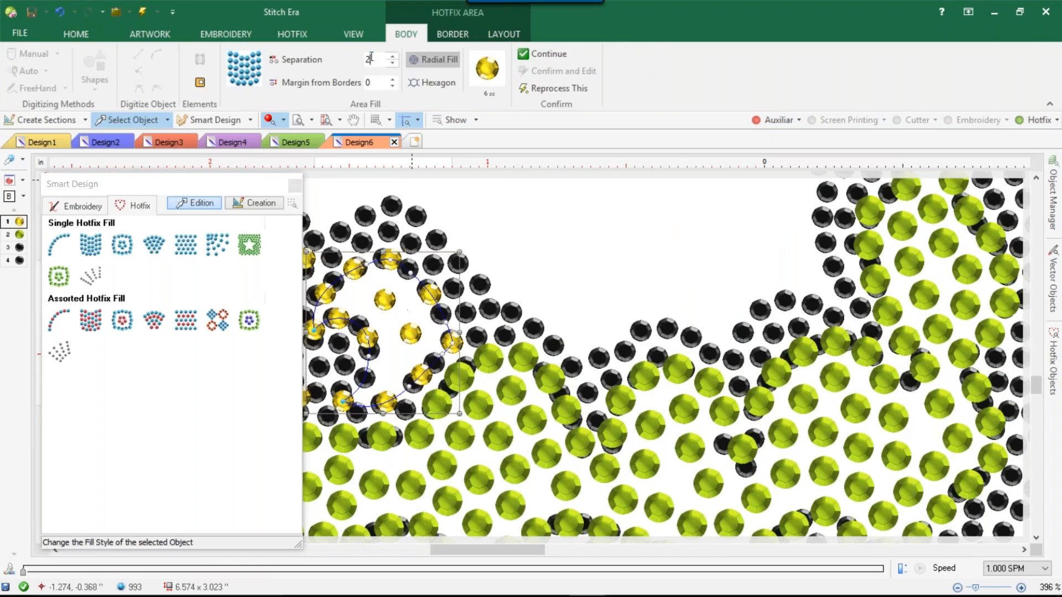
key(Return)
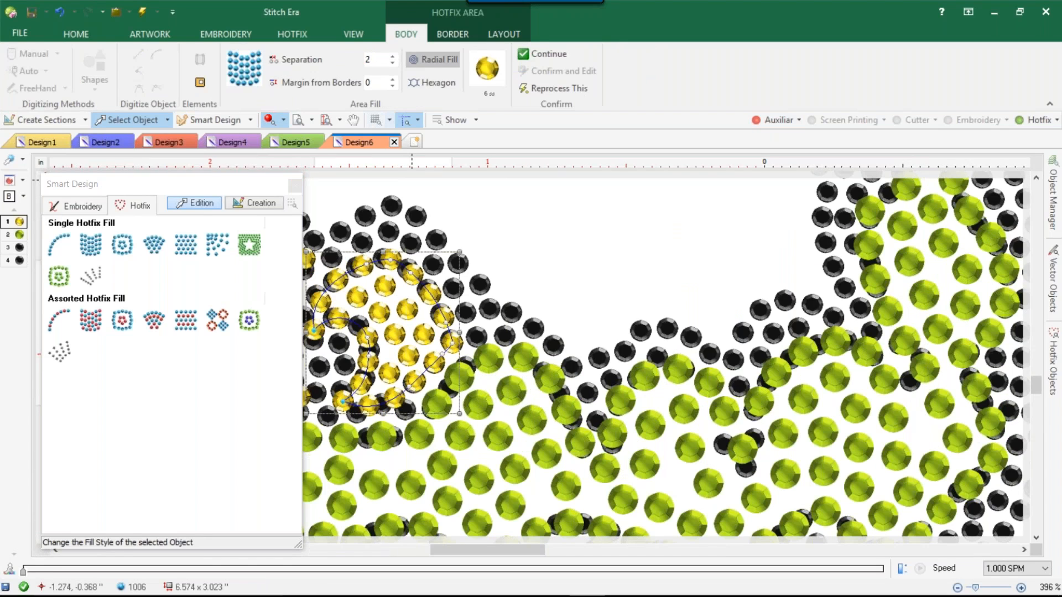
Set the separation of the smaller eye's Citrine fill to 2
scroll(431, 243, down, 3)
scroll(354, 268, up, 3)
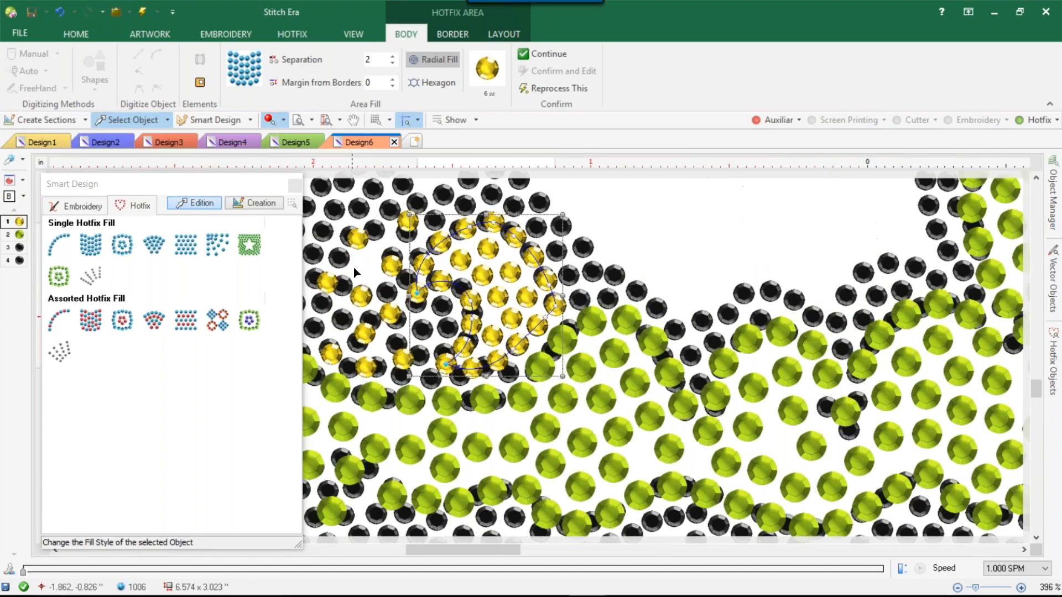
click(354, 267)
scroll(366, 274, up, 1)
click(366, 274)
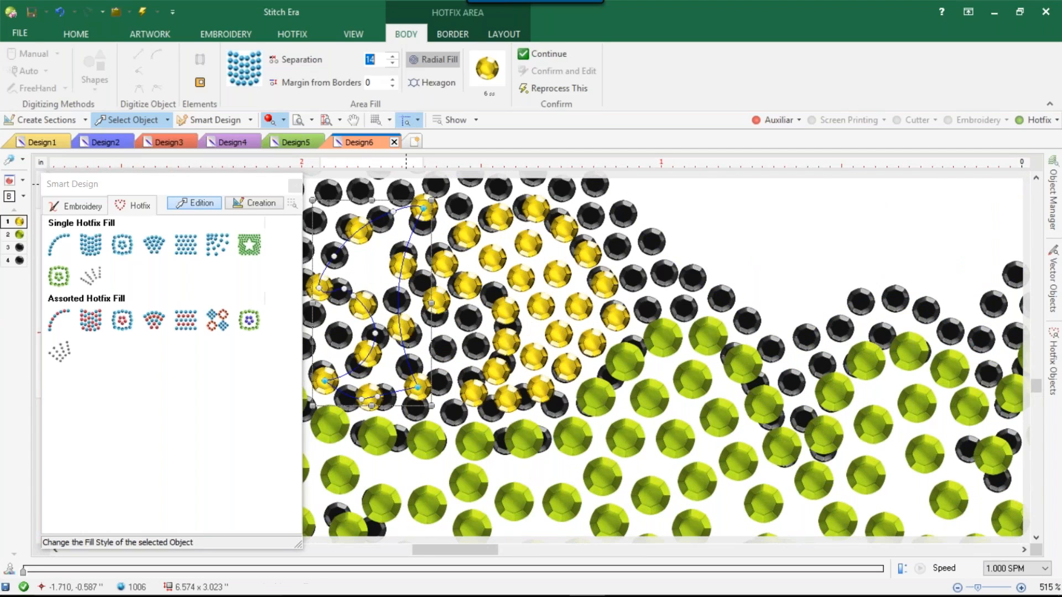
text(2)
key(Return)
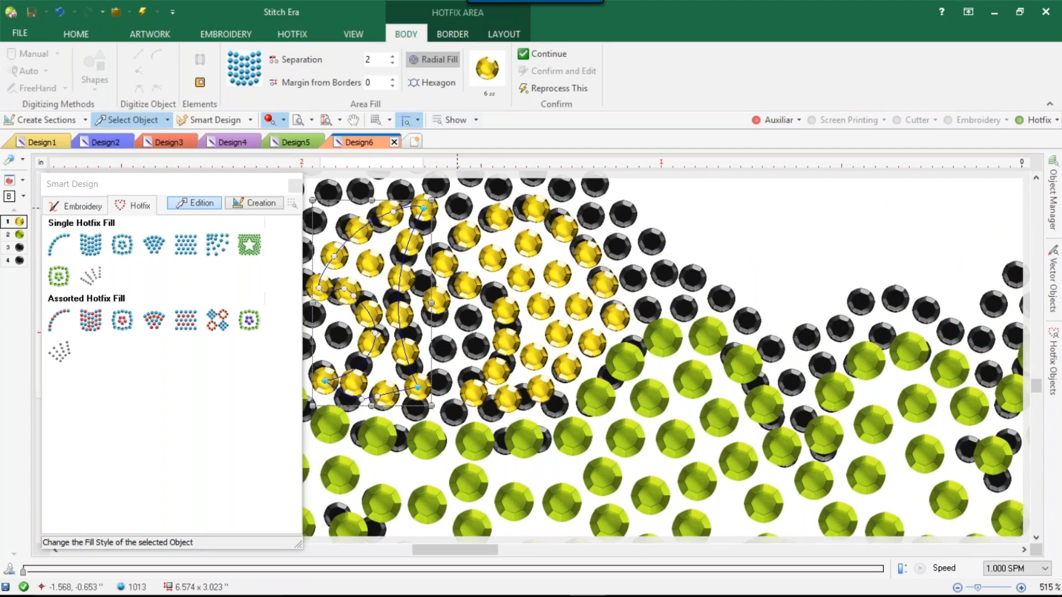
Deselect the eye fill and close Smart Design to return to the whole caterpillar design
scroll(571, 280, down, 1)
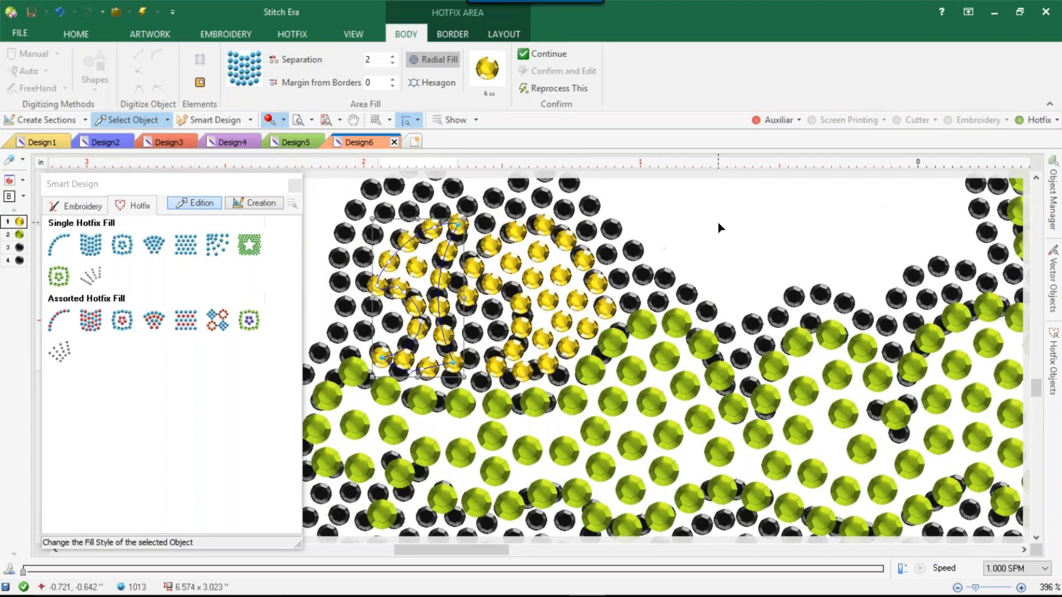
scroll(718, 222, down, 4)
click(481, 267)
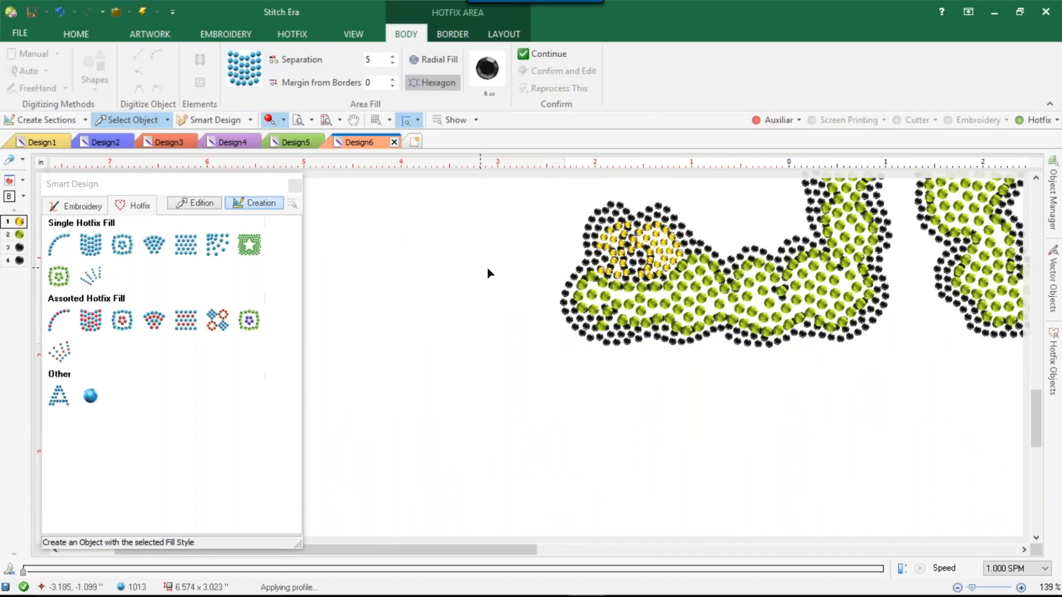
click(293, 185)
scroll(554, 234, down, 4)
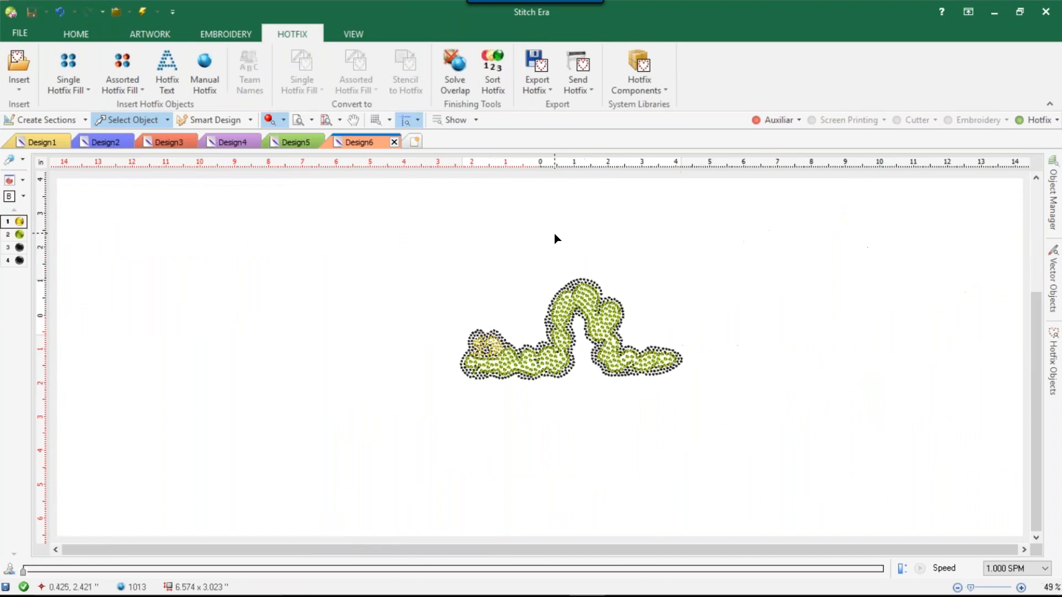
Try the Hexagon pattern on the green body's uniform Peridot fill
click(556, 378)
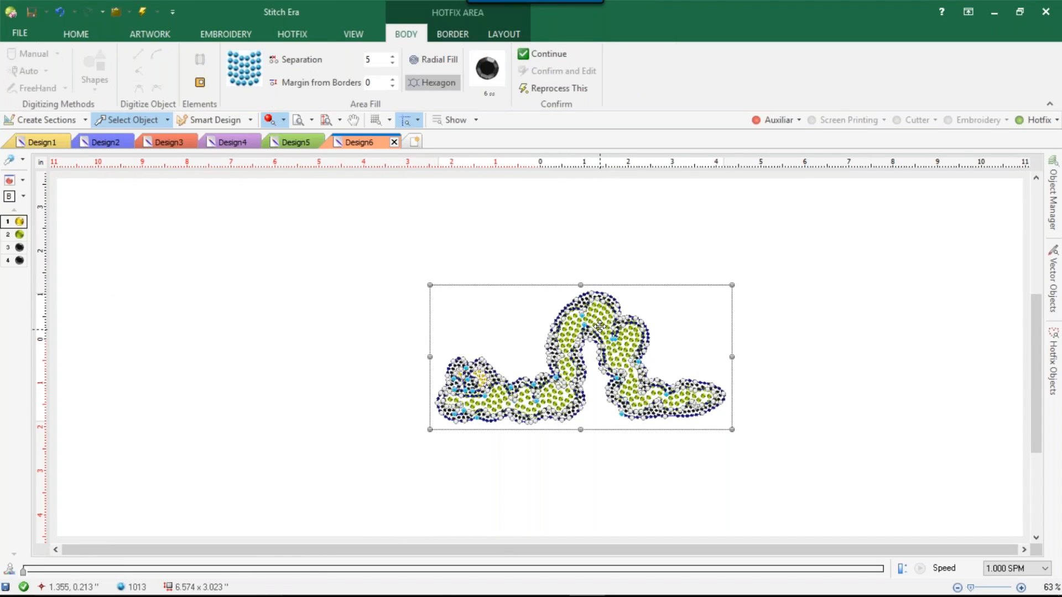
scroll(600, 326, up, 4)
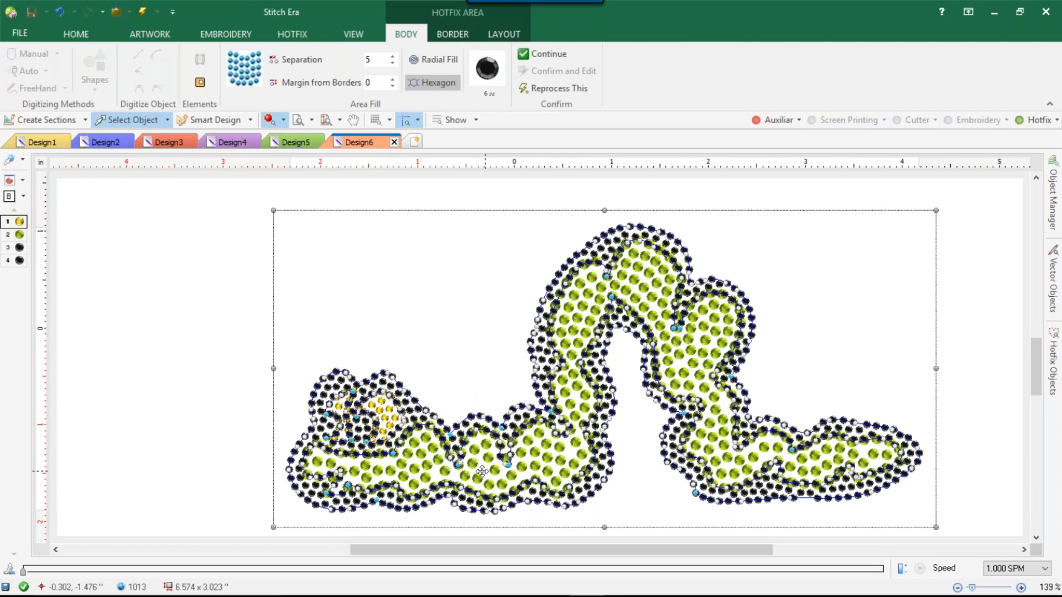
click(407, 466)
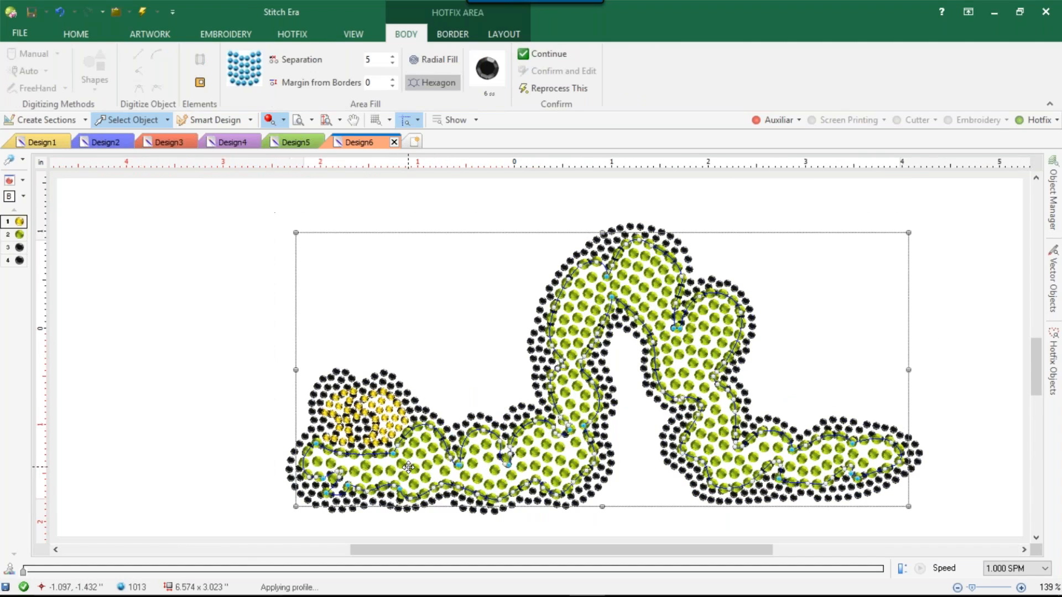
click(423, 84)
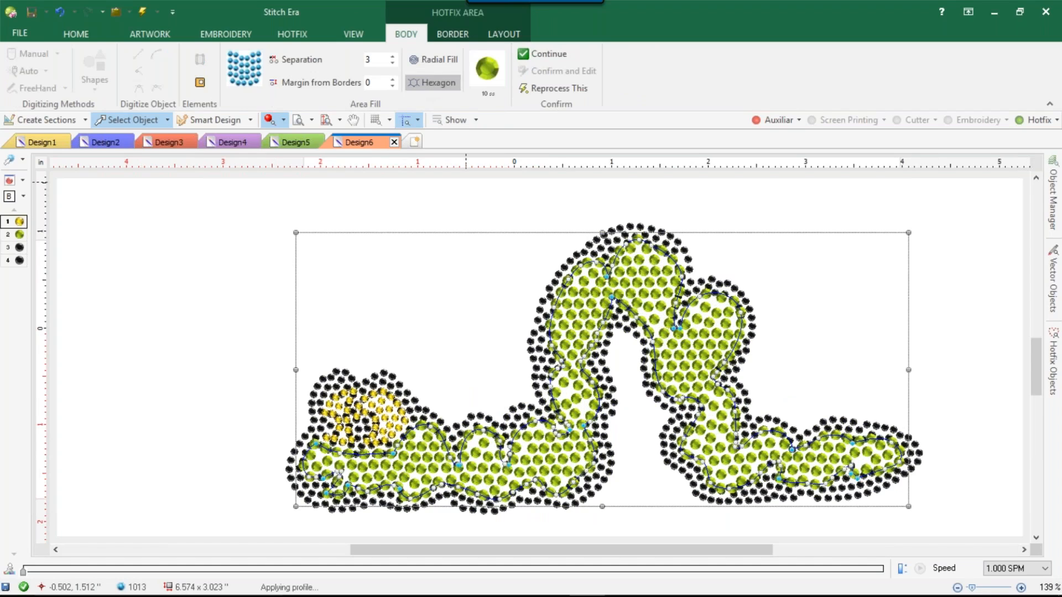
Try HF Flexible Fill on the green body with separation 3 and rows spacing 3
click(252, 76)
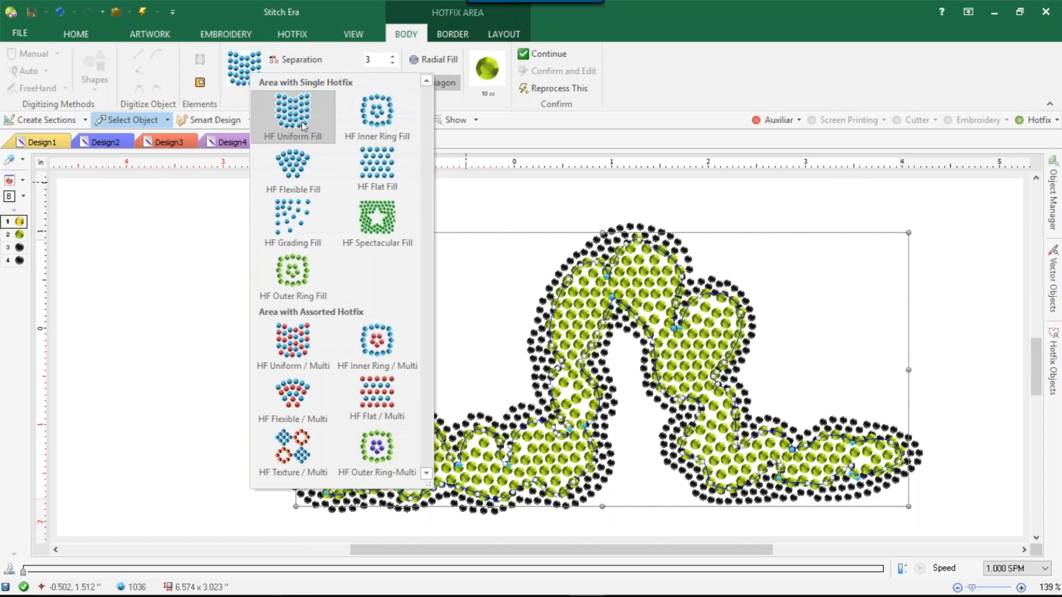
click(286, 172)
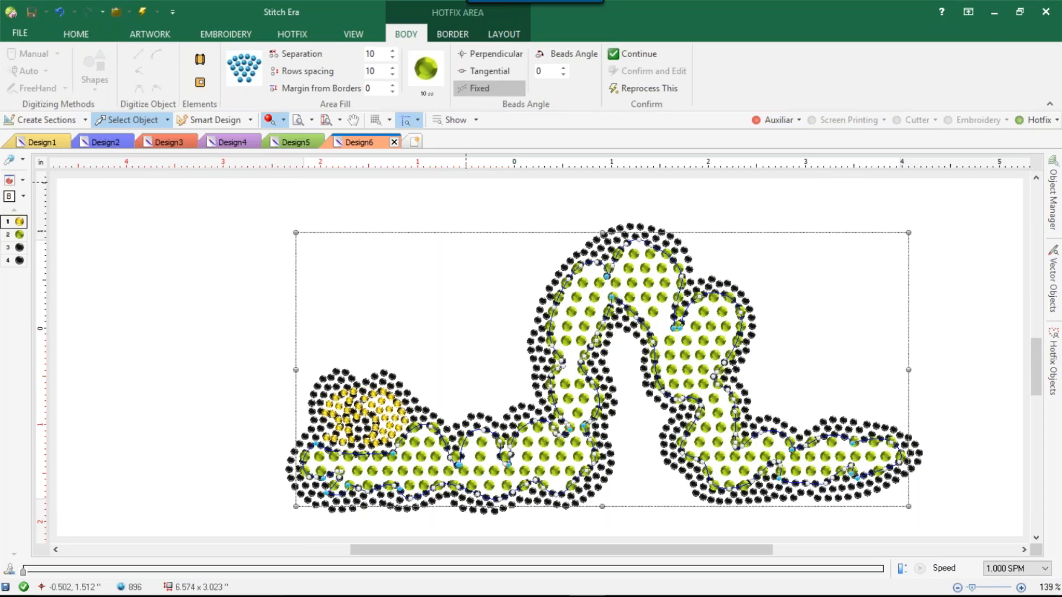
text(3)
key(Return)
double_click(370, 71)
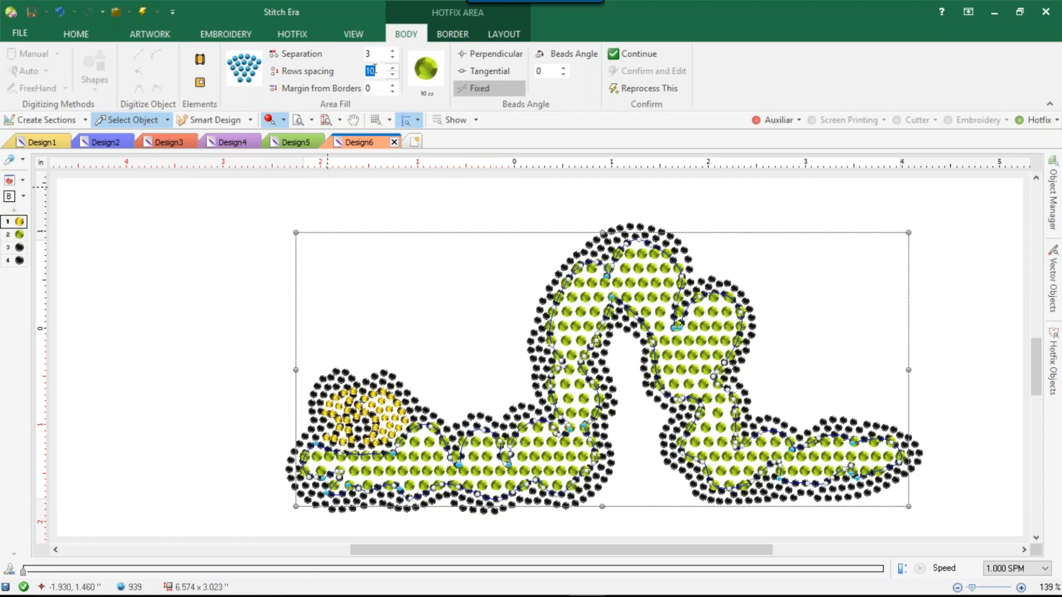
text(3)
key(Return)
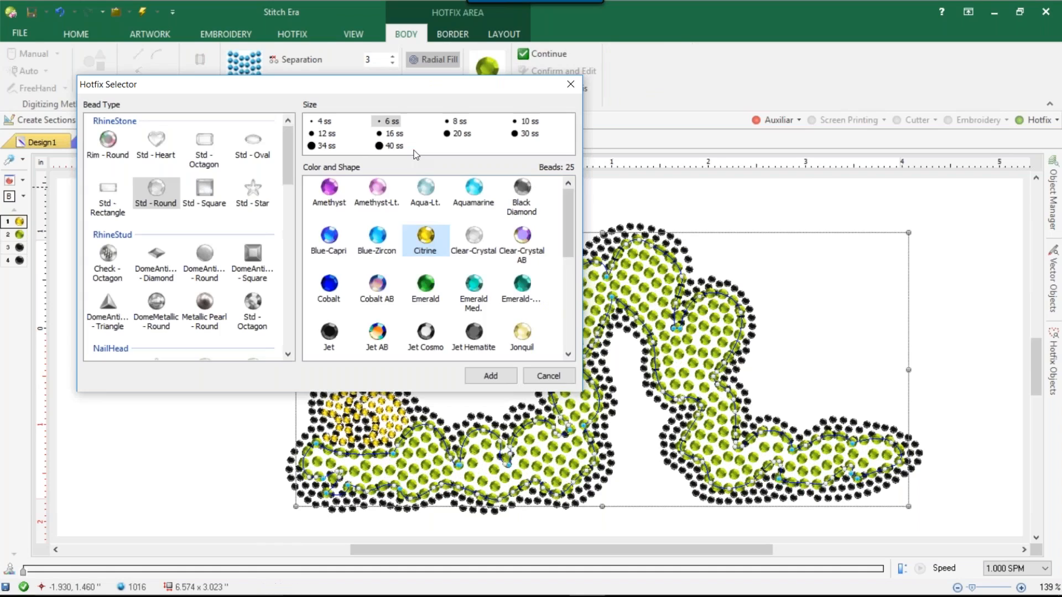
Add a round 6 ss Peridot rhinestone, assign it to the green body's fill and adjust the fill's separation
drag(567, 243, 554, 266)
click(329, 283)
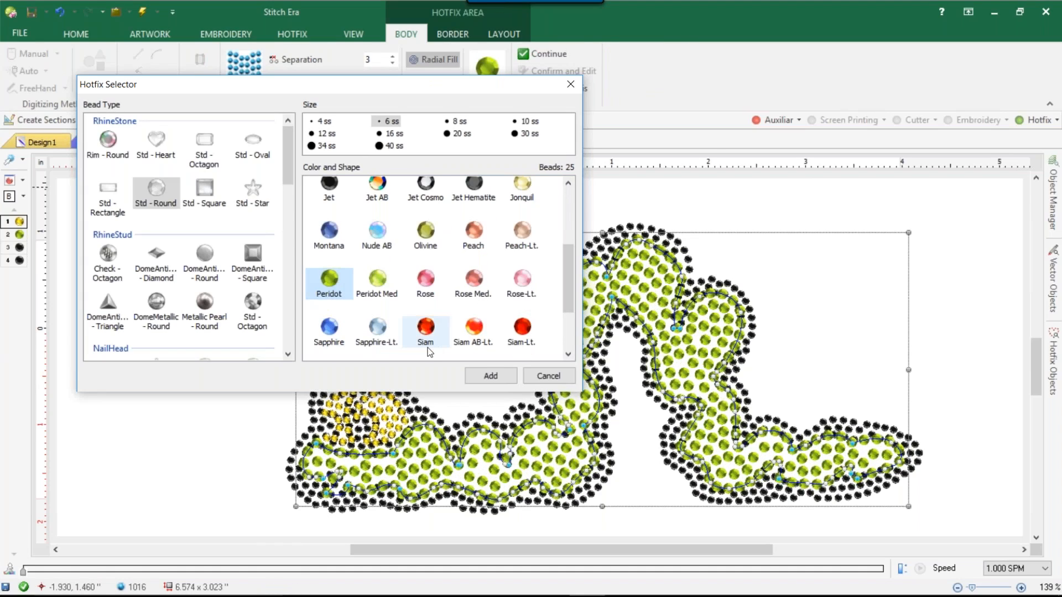
click(490, 376)
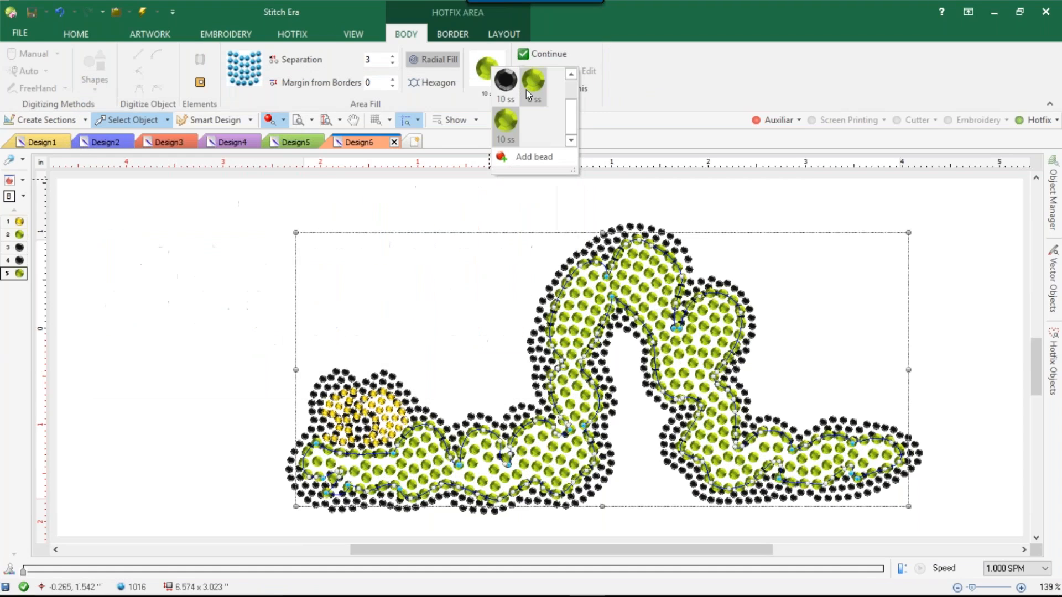
click(526, 89)
click(392, 62)
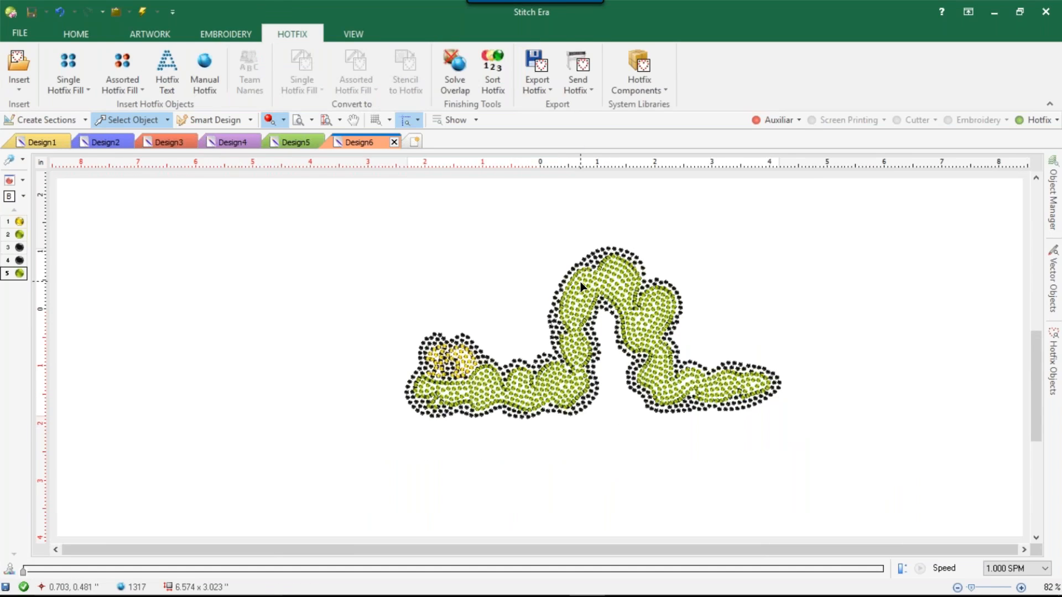
Find and solve all hotfix bead overlaps in the caterpillar design
scroll(580, 281, up, 1)
scroll(579, 281, up, 1)
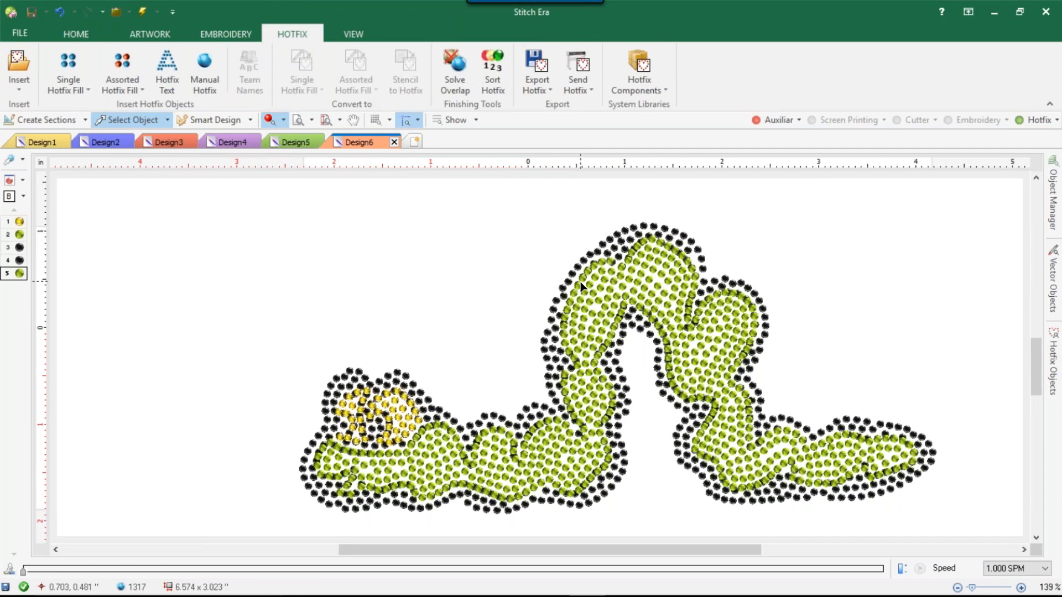
click(580, 281)
click(375, 189)
click(456, 71)
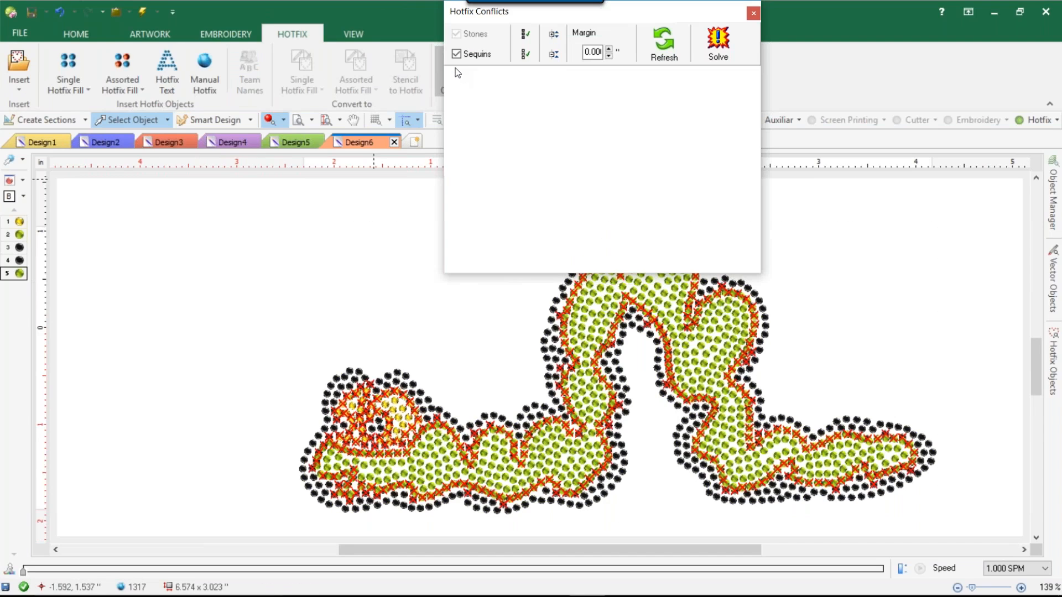
click(718, 44)
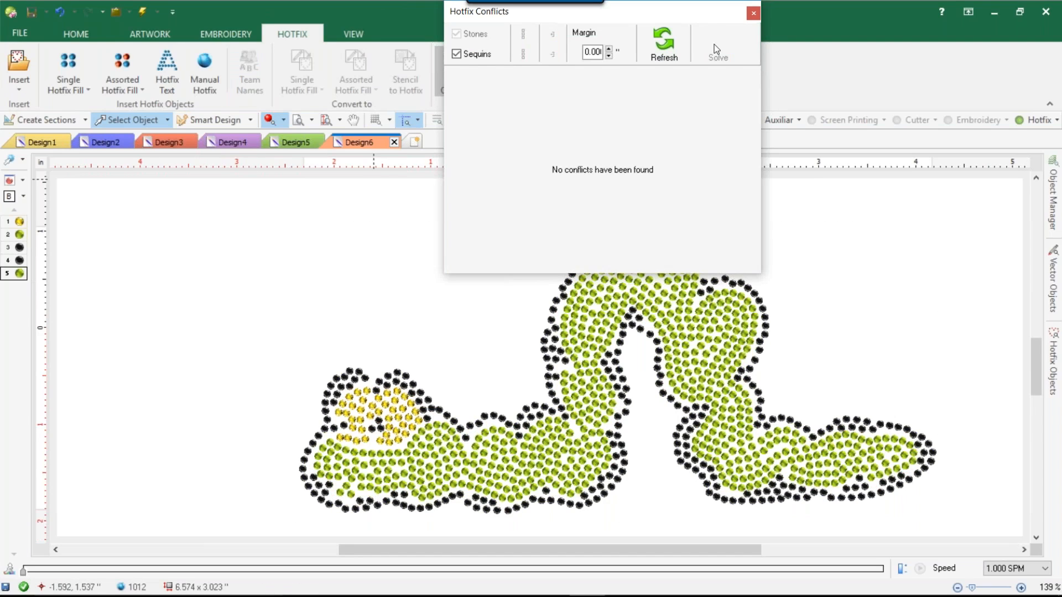
click(753, 13)
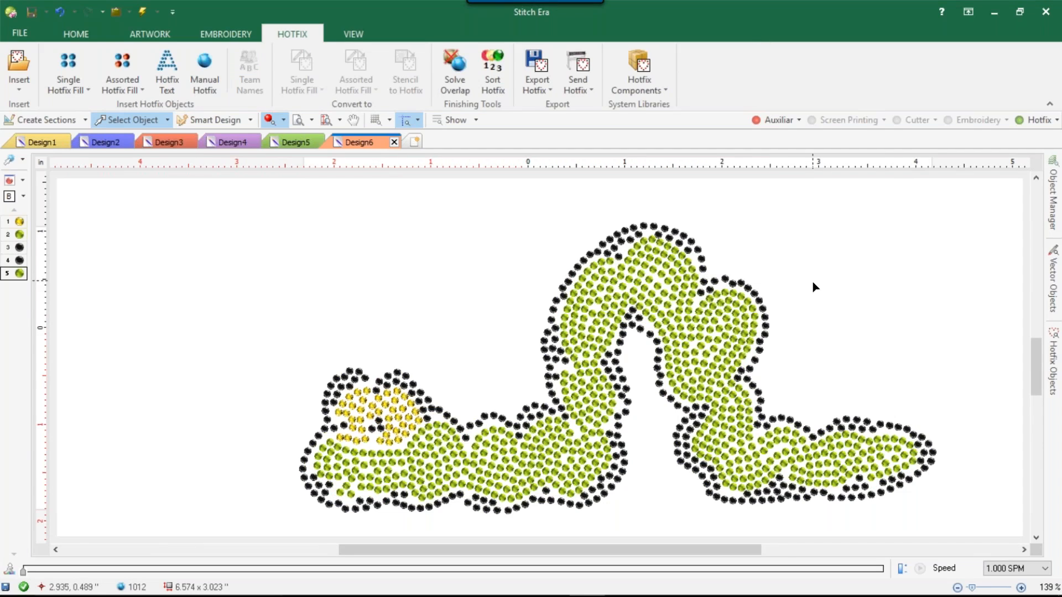
Switch the black outline's uniform fill to Radial Fill and set its separation to 2
scroll(812, 281, down, 1)
scroll(774, 388, up, 1)
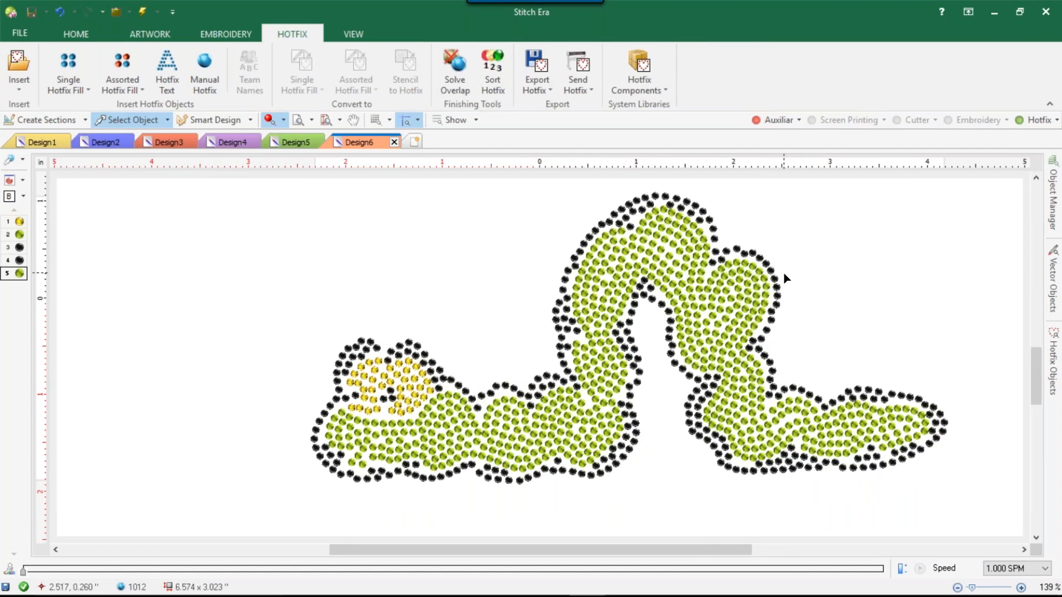
click(747, 255)
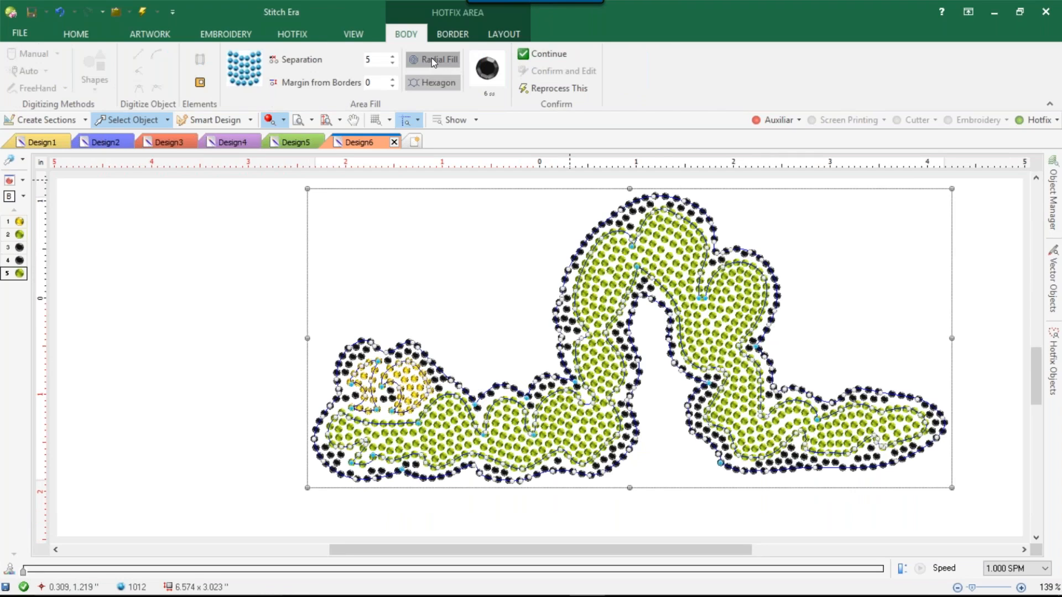
click(431, 57)
double_click(388, 63)
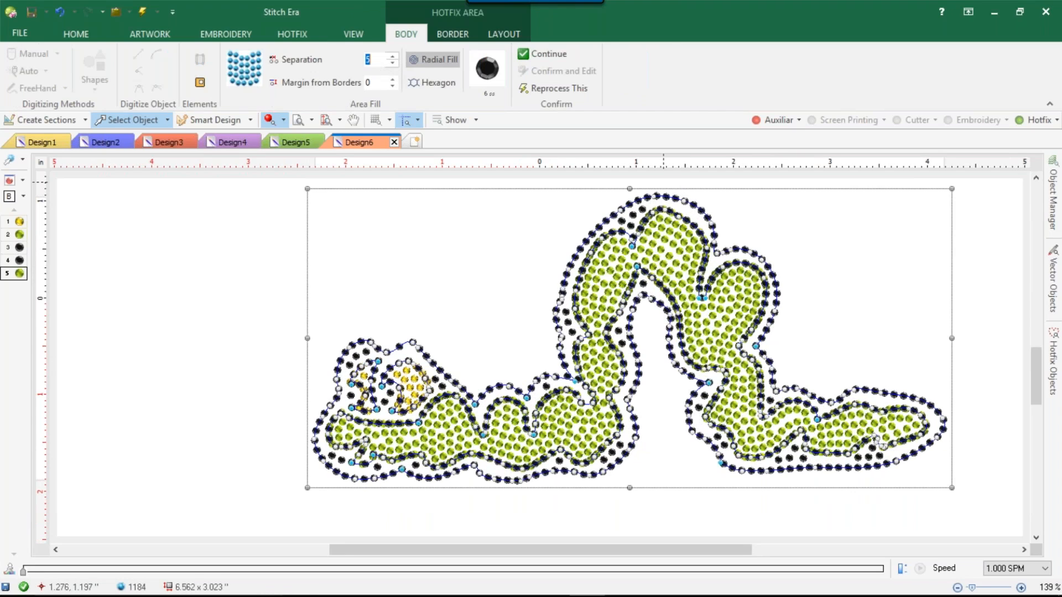
text(2)
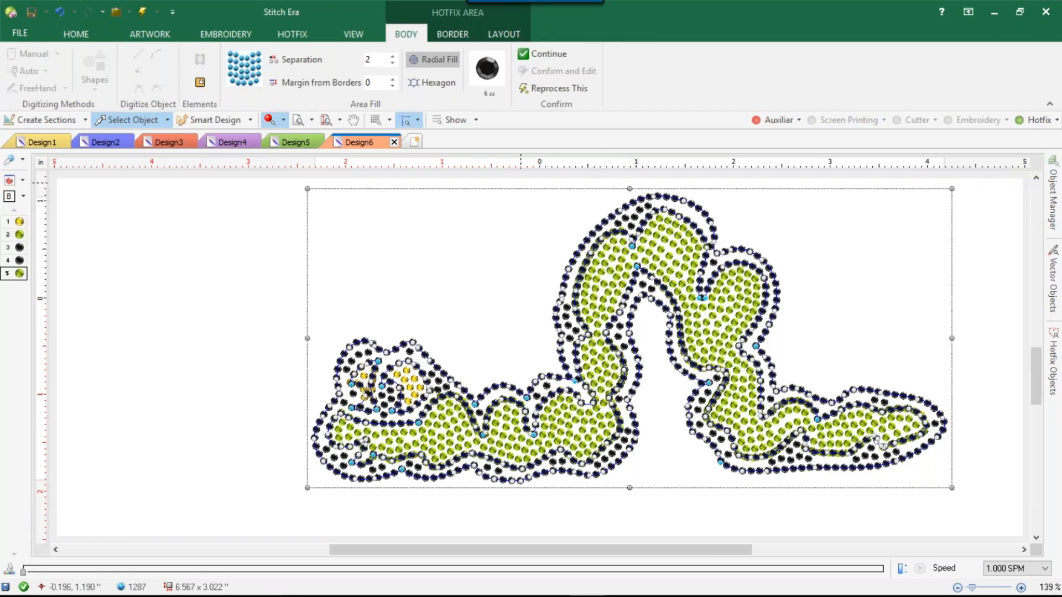
click(392, 56)
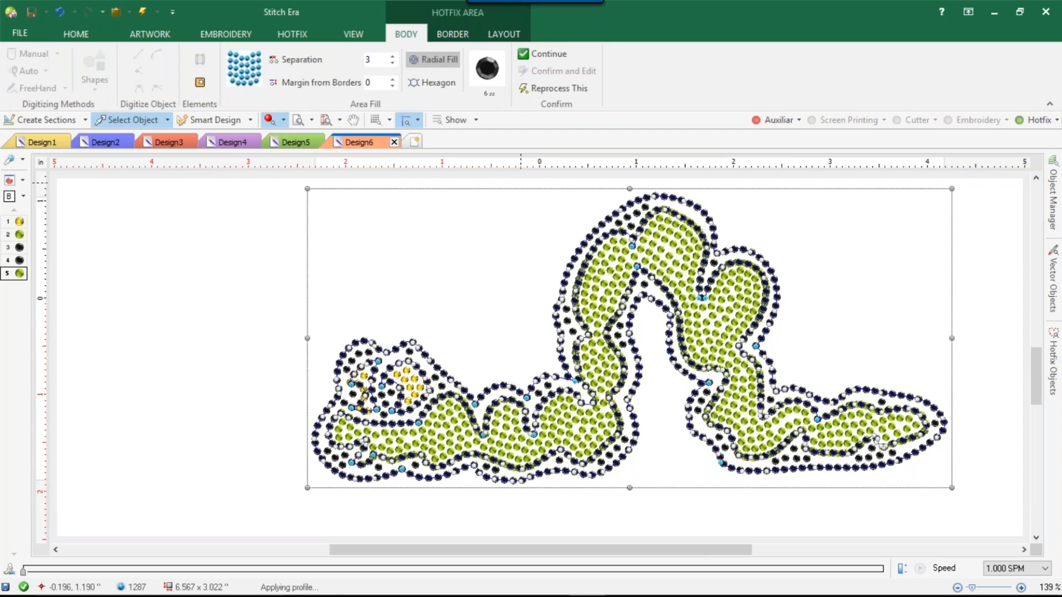
key(Return)
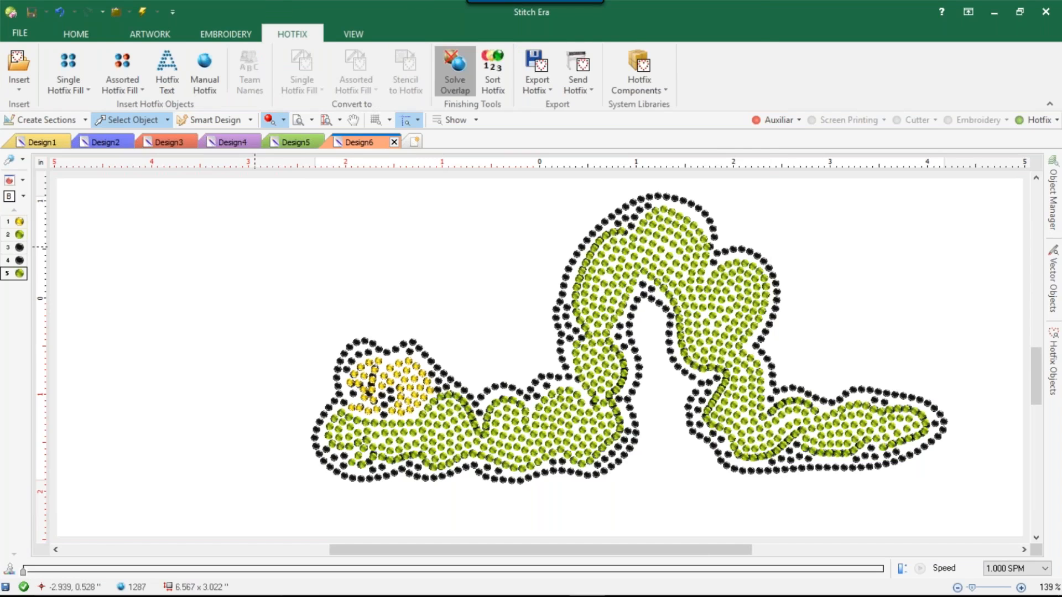
Solve the bead overlaps again after the outline change and show the auxiliary artwork beneath the rhinestones
click(719, 49)
click(753, 12)
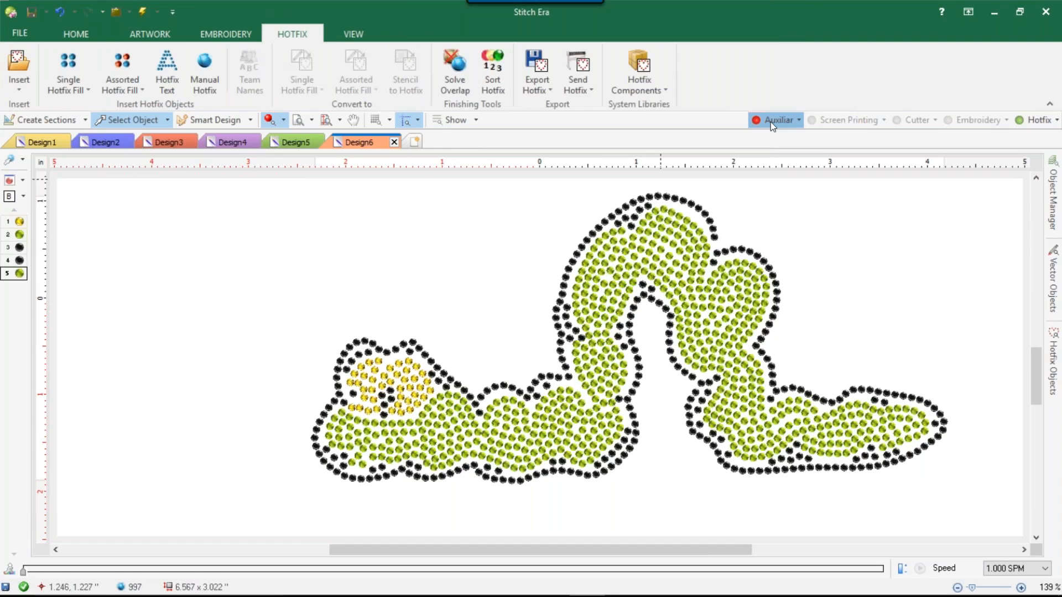
click(771, 122)
scroll(350, 386, up, 5)
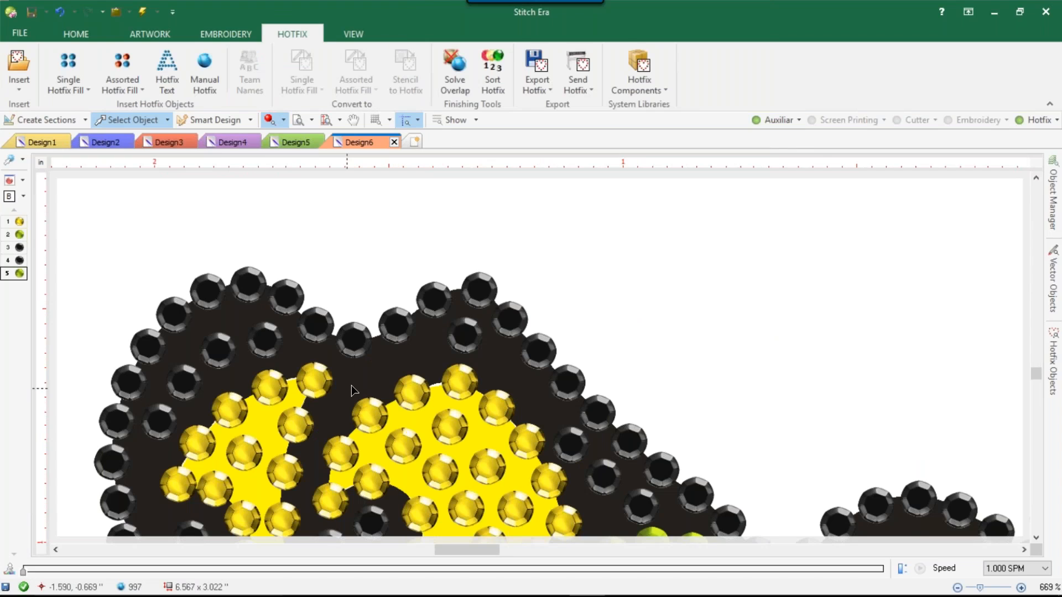
scroll(351, 386, down, 4)
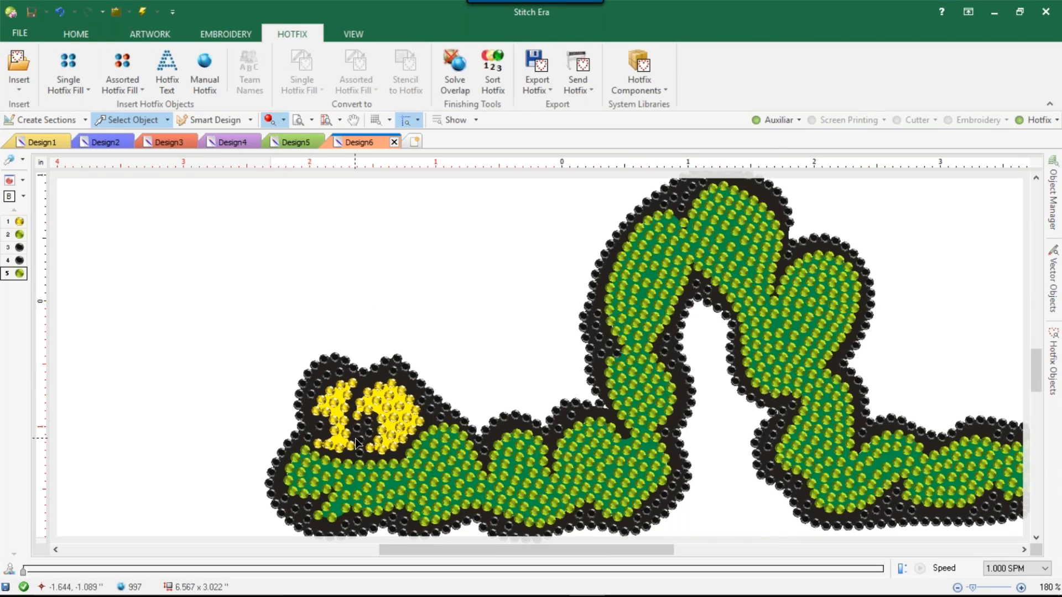
scroll(355, 438, down, 2)
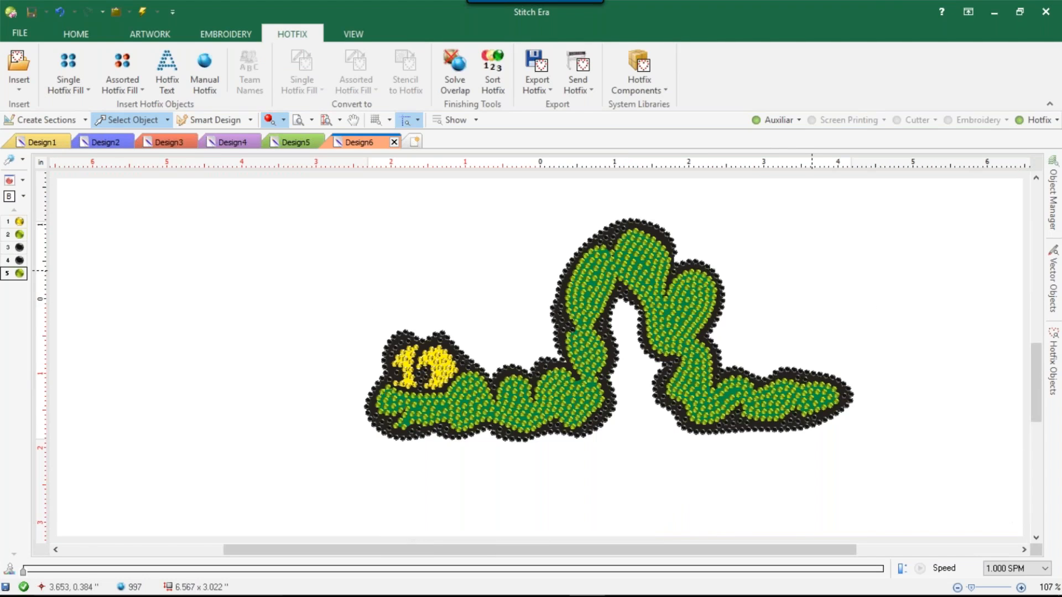
Select the whole caterpillar design, enlarge it to about 9.66 × 4.43 inches and hide the auxiliary artwork
drag(812, 271, 873, 193)
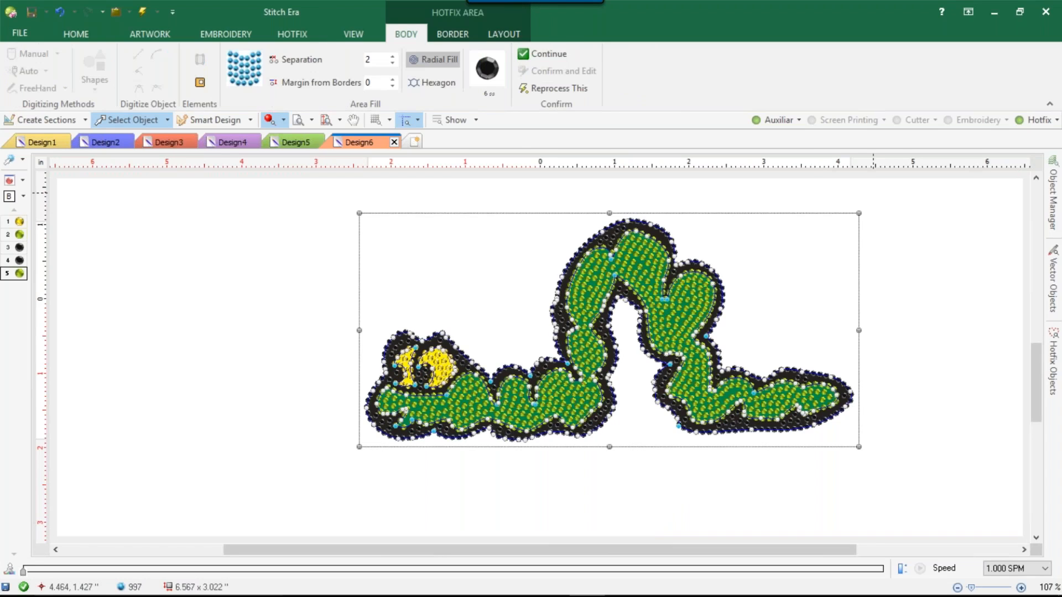
click(267, 211)
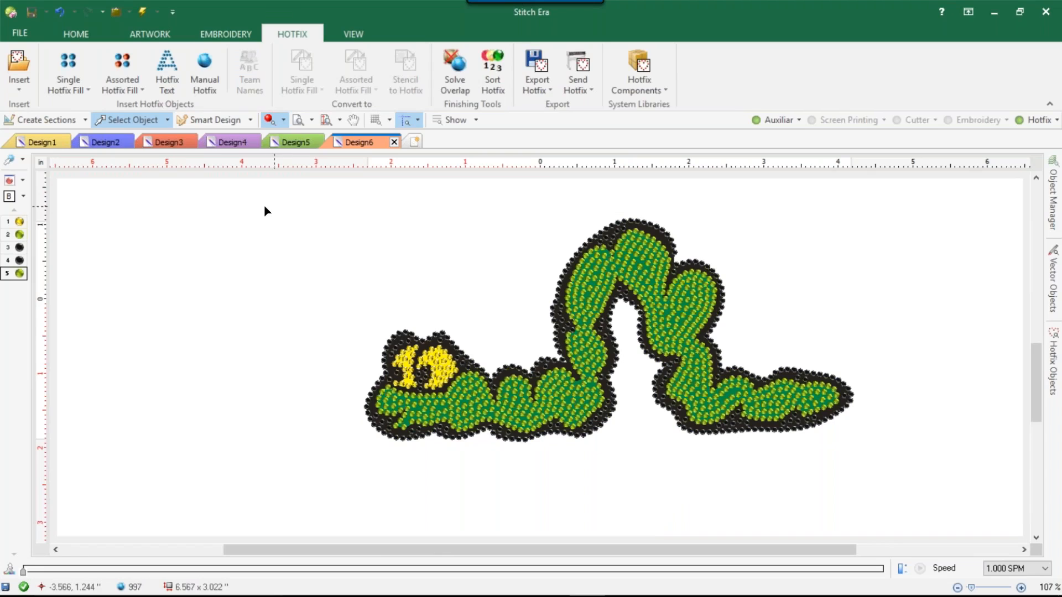
drag(188, 193, 927, 505)
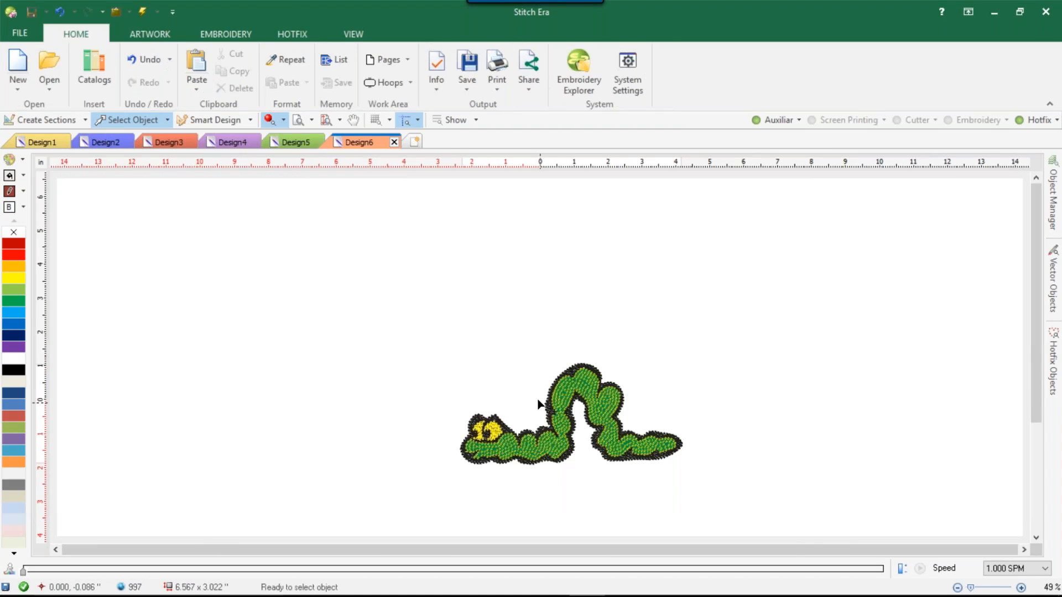
drag(426, 327, 728, 505)
key(Escape)
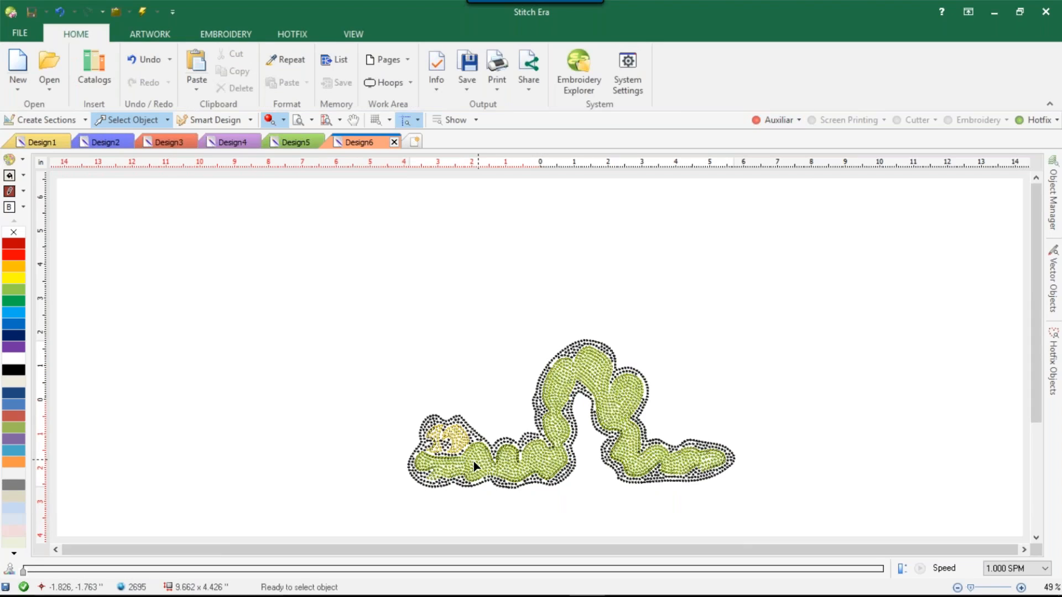
Reshape the black hotfix outline by adjusting its curve nodes along both outer sides of the caterpillar's raised hump
scroll(474, 462, up, 2)
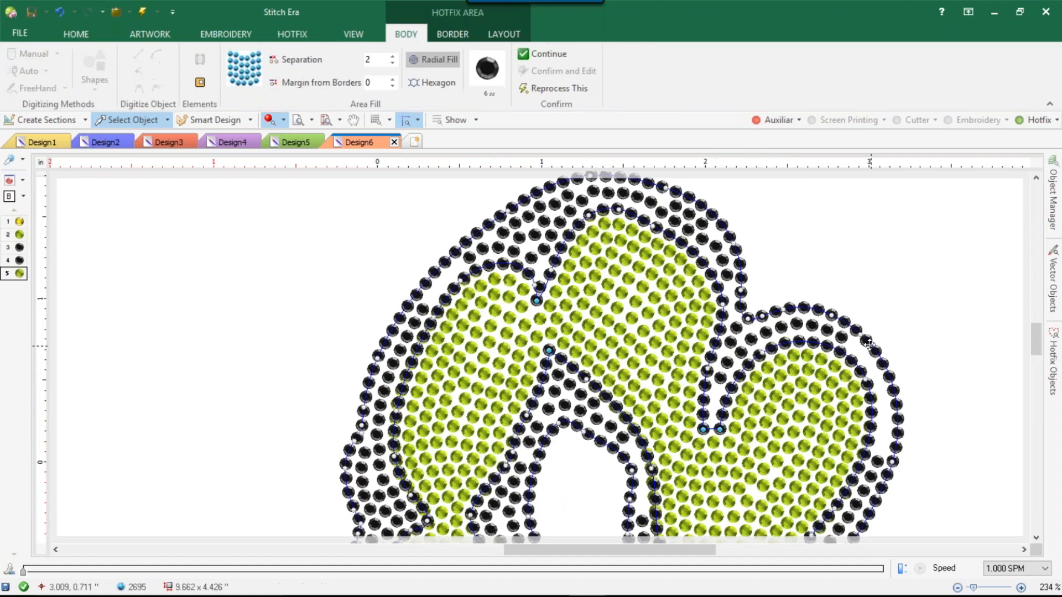
drag(874, 346, 881, 349)
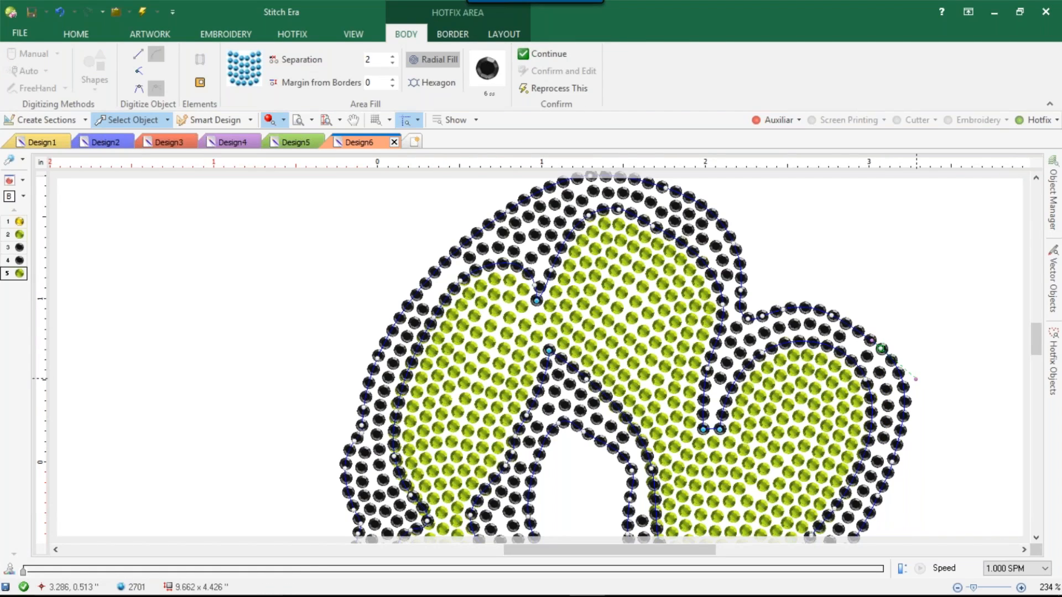
drag(915, 378, 904, 393)
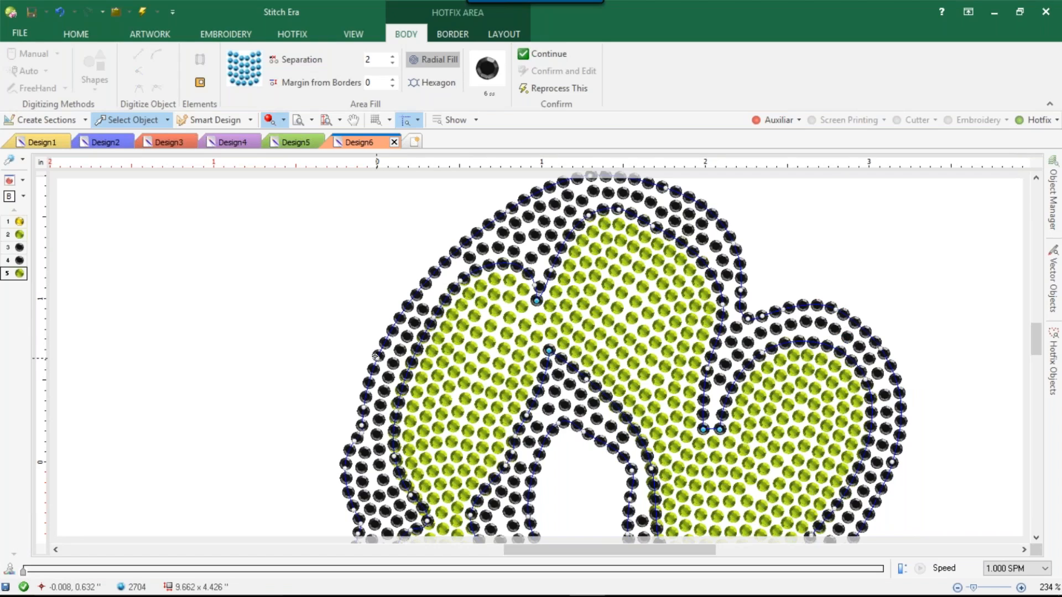
drag(375, 356, 373, 357)
drag(508, 211, 508, 203)
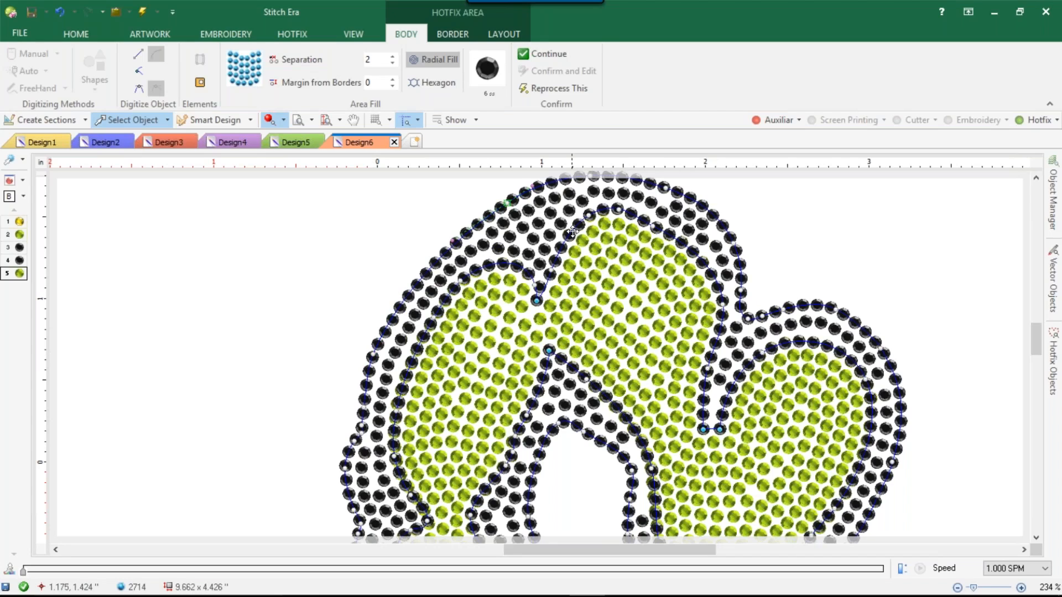
scroll(572, 231, down, 1)
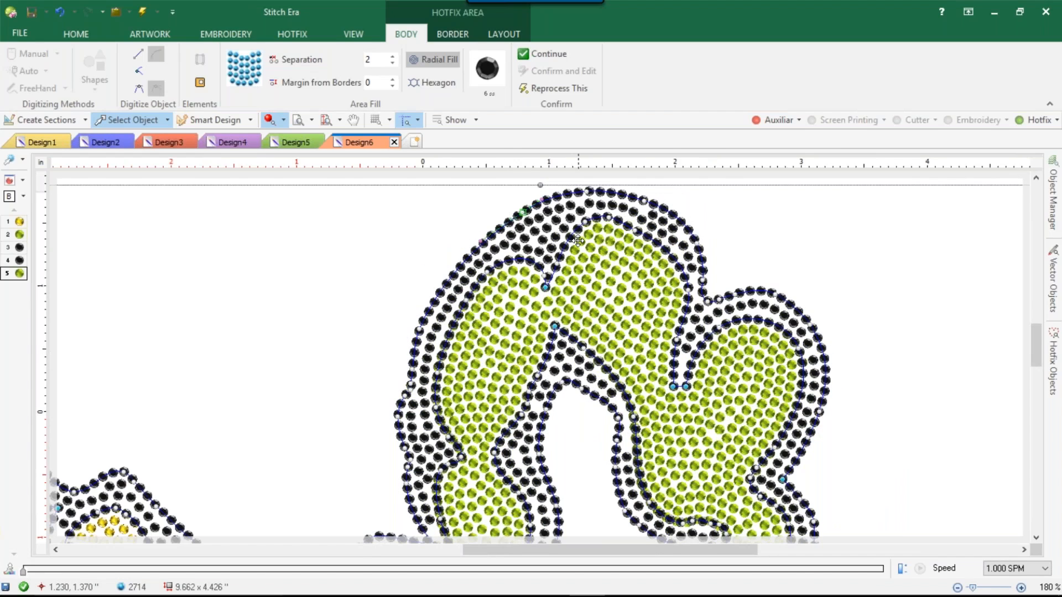
scroll(578, 241, down, 3)
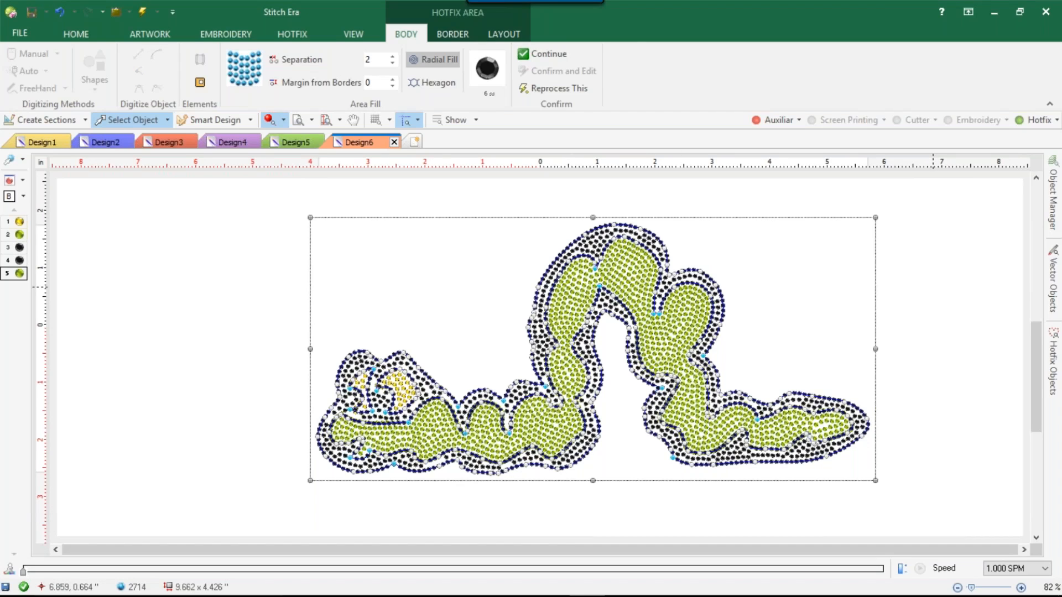
click(933, 287)
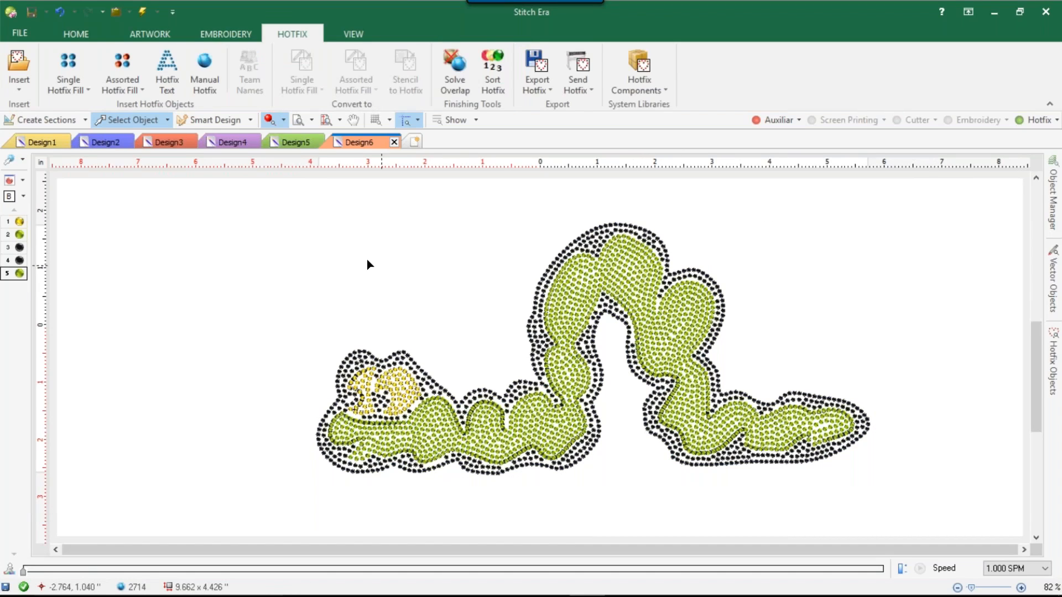
Delete all the hotfix rhinestone objects and show the auxiliary vector artwork
drag(273, 231, 376, 283)
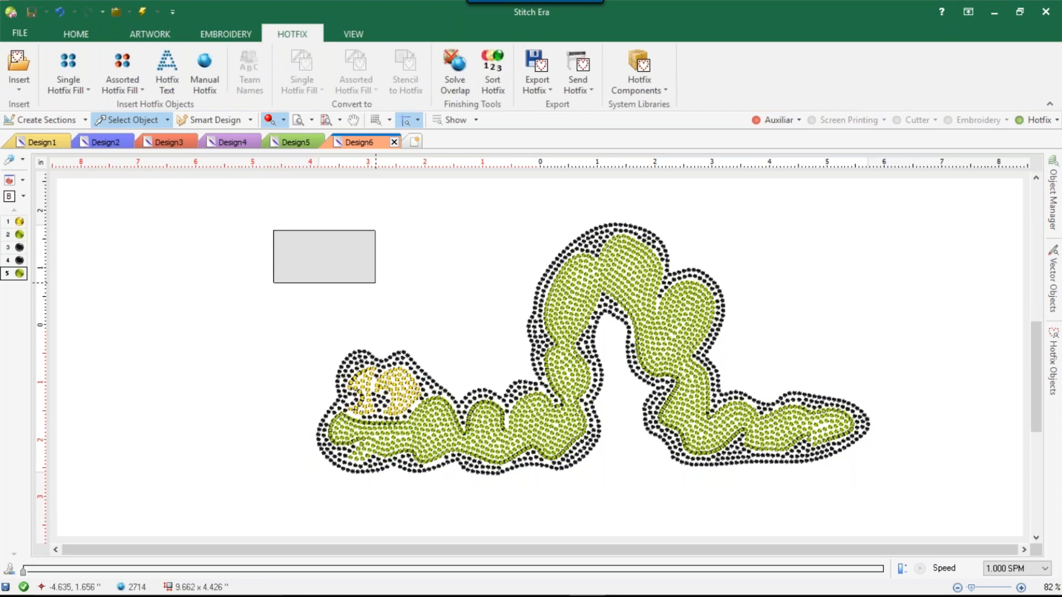
drag(376, 283, 1005, 500)
key(Delete)
drag(227, 202, 935, 528)
key(Delete)
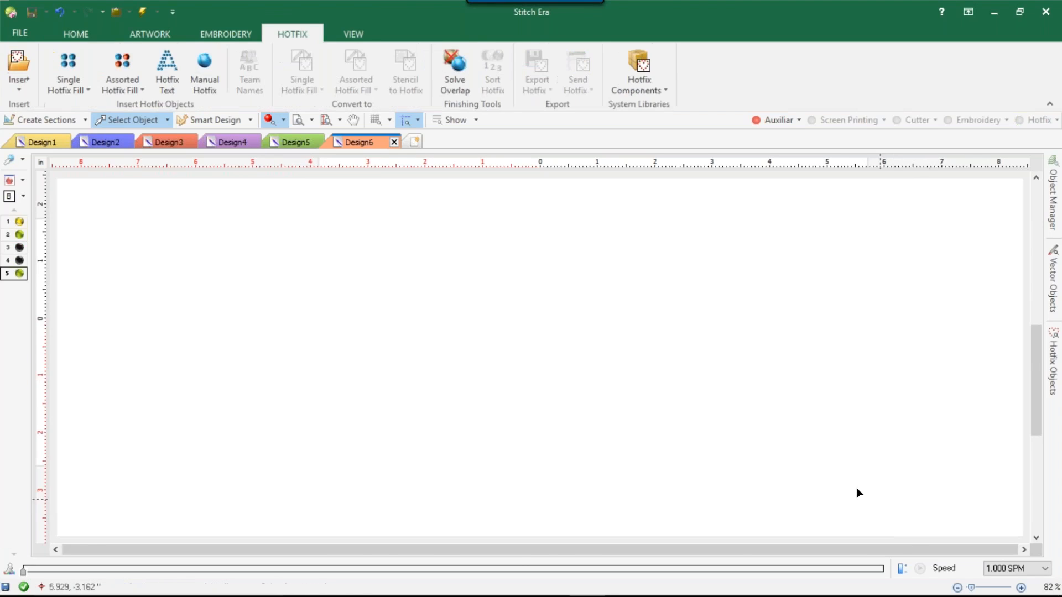
click(777, 120)
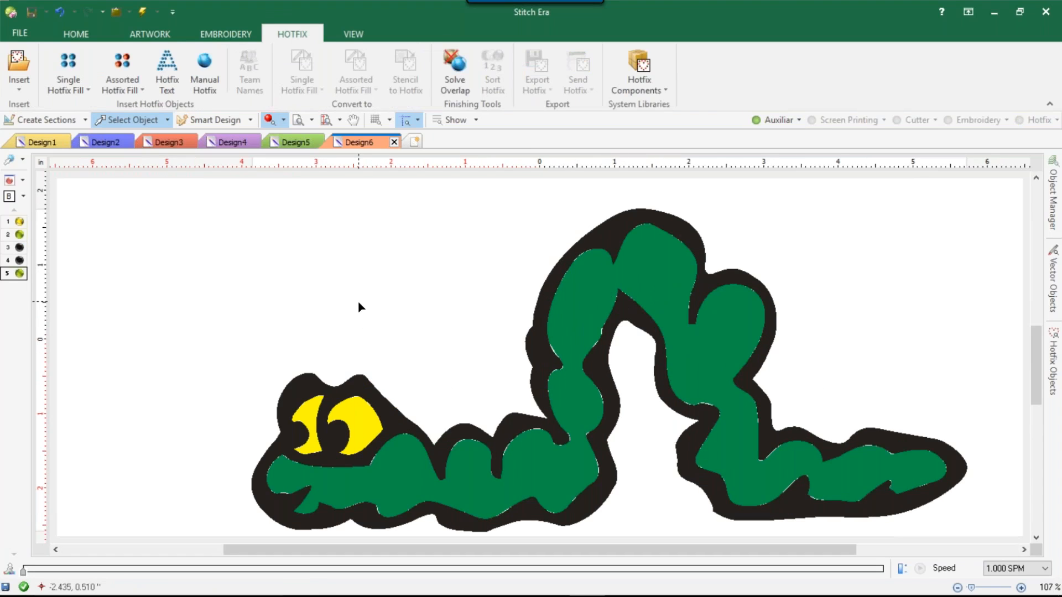
Select all four caterpillar vectors and set their width to 6.5 inches with proportions locked
scroll(360, 303, down, 2)
drag(306, 210, 876, 488)
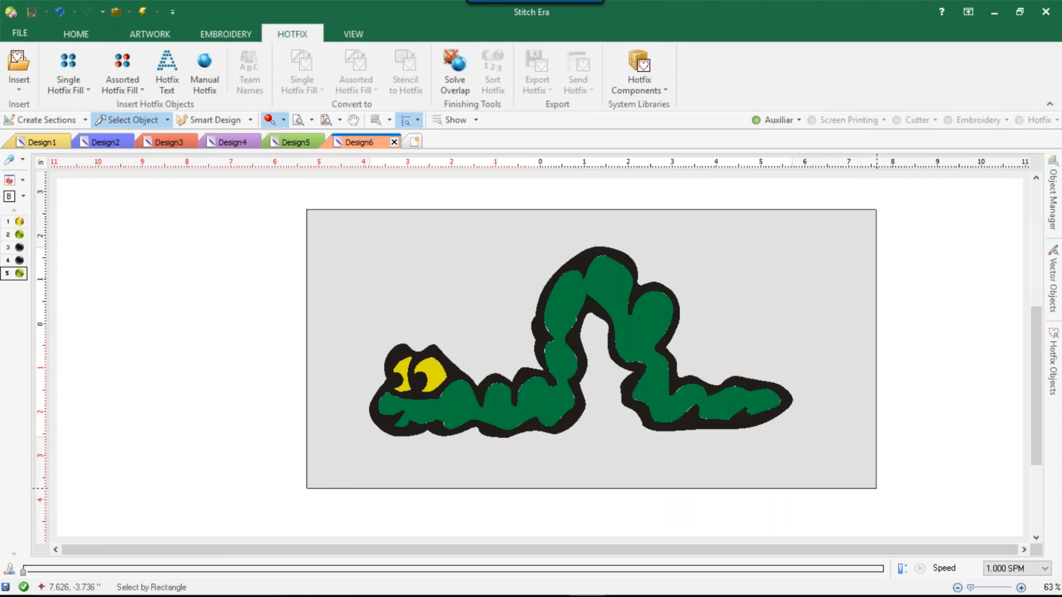
drag(877, 489, 877, 489)
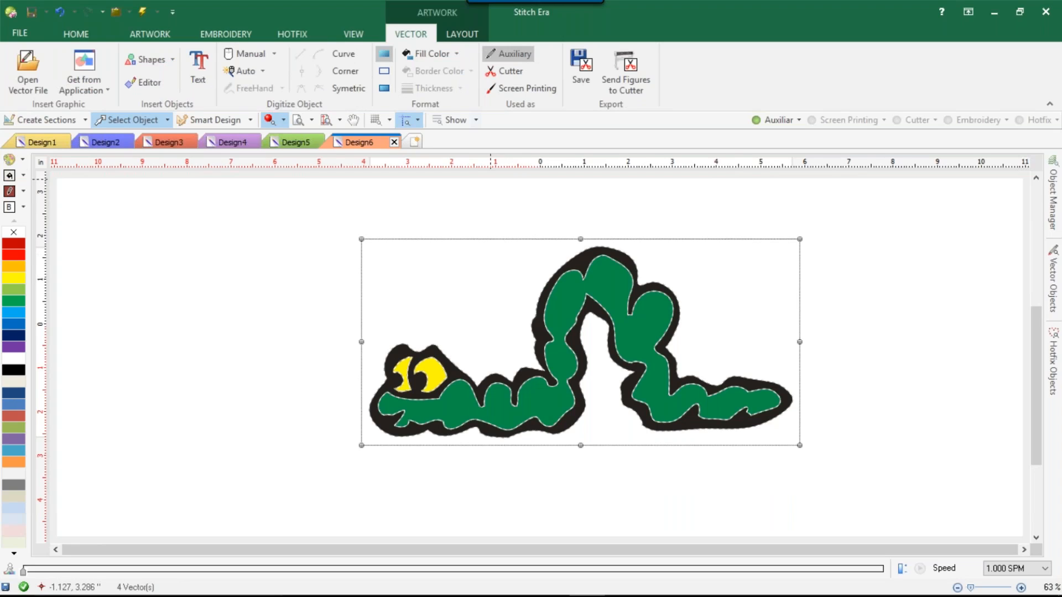
click(463, 34)
click(93, 54)
text(6.5)
key(Return)
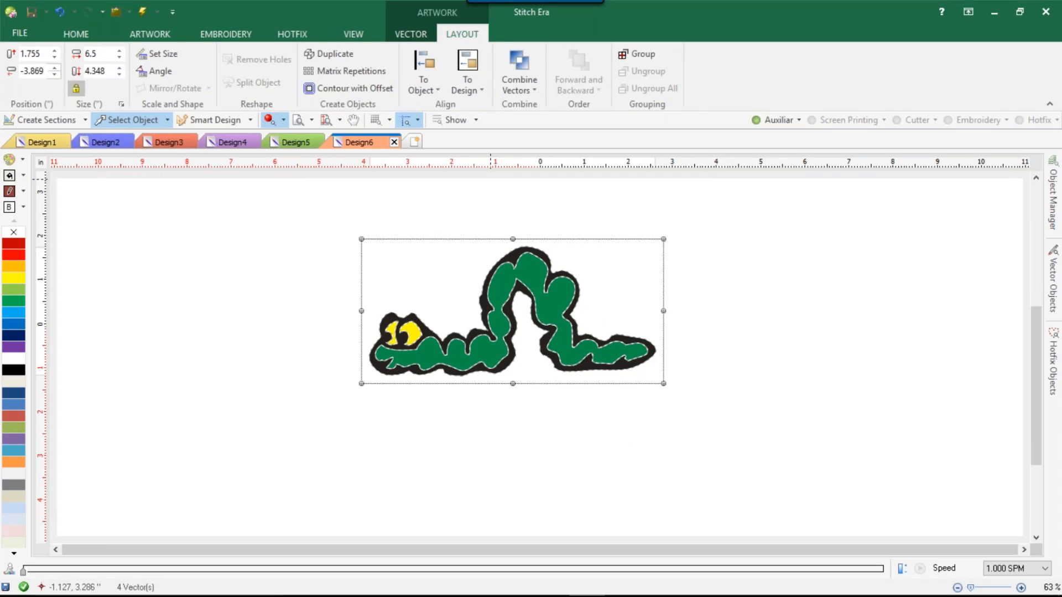
click(452, 325)
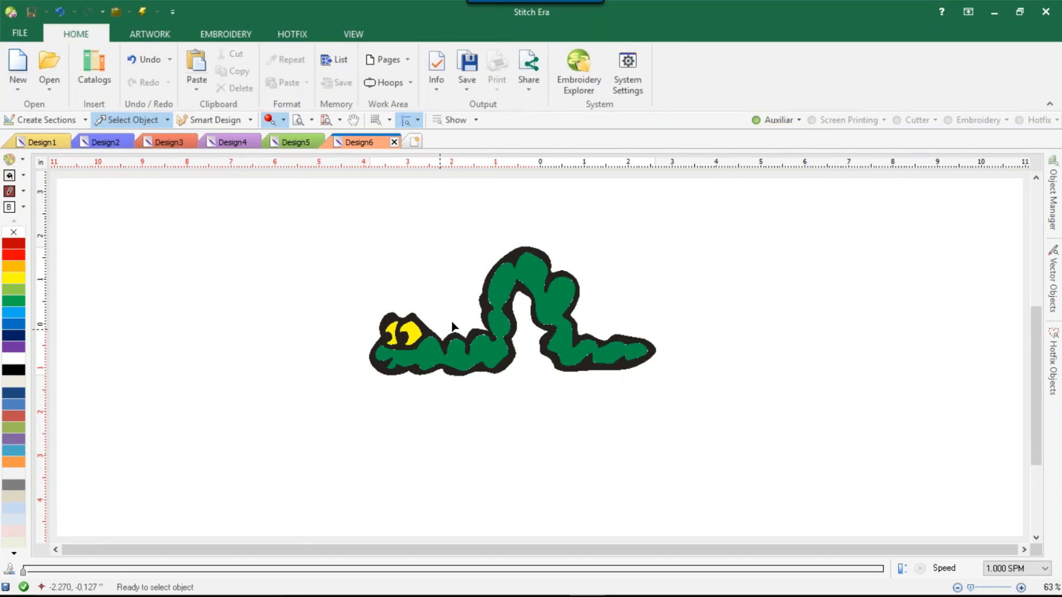
Start a uniform embroidery Area with Pattern, using black thread 16
scroll(452, 326, up, 3)
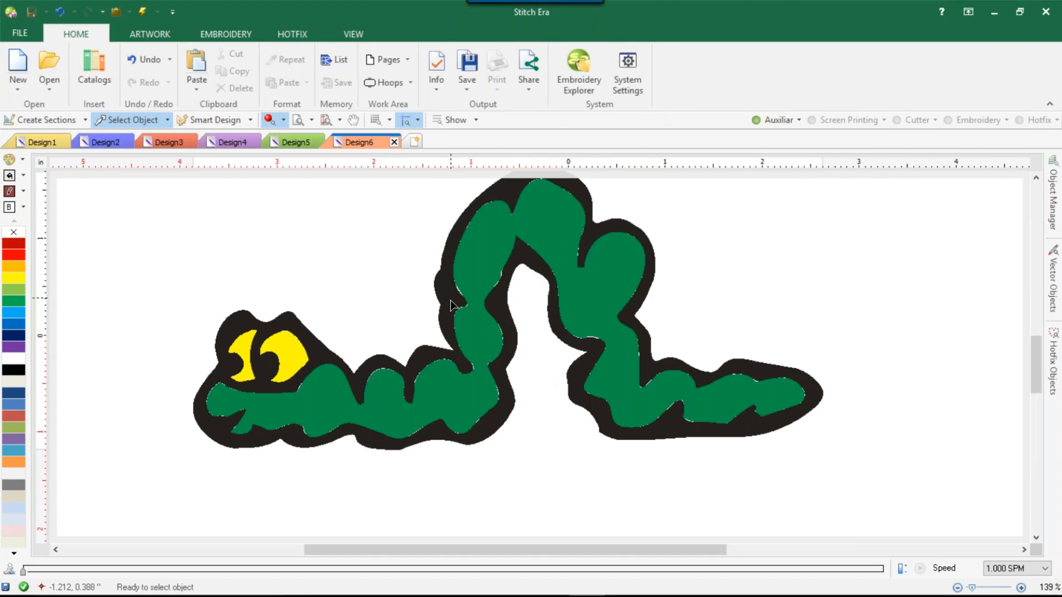
click(450, 300)
click(122, 359)
click(231, 30)
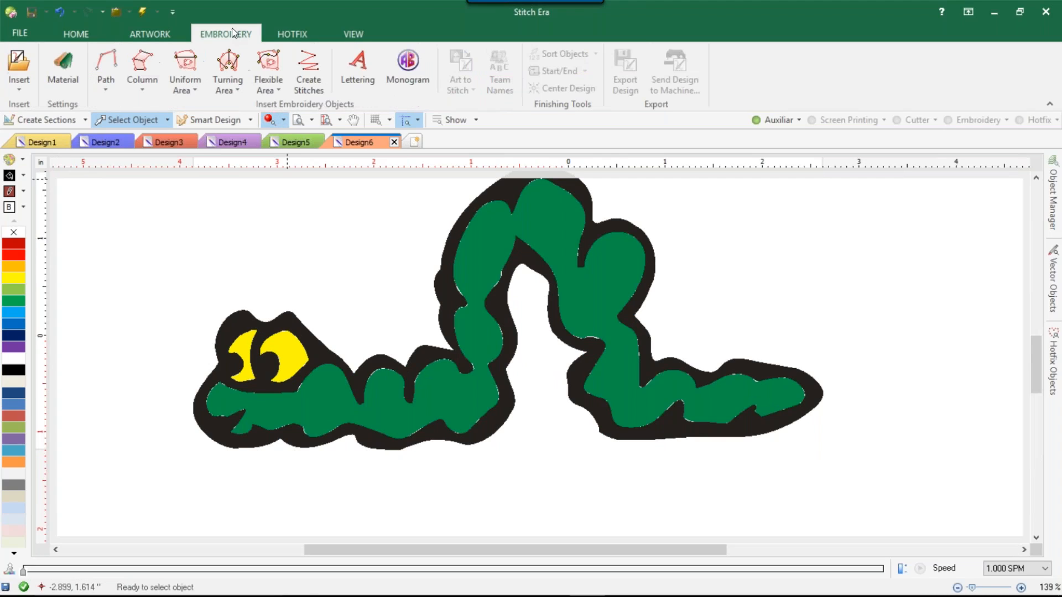
click(176, 72)
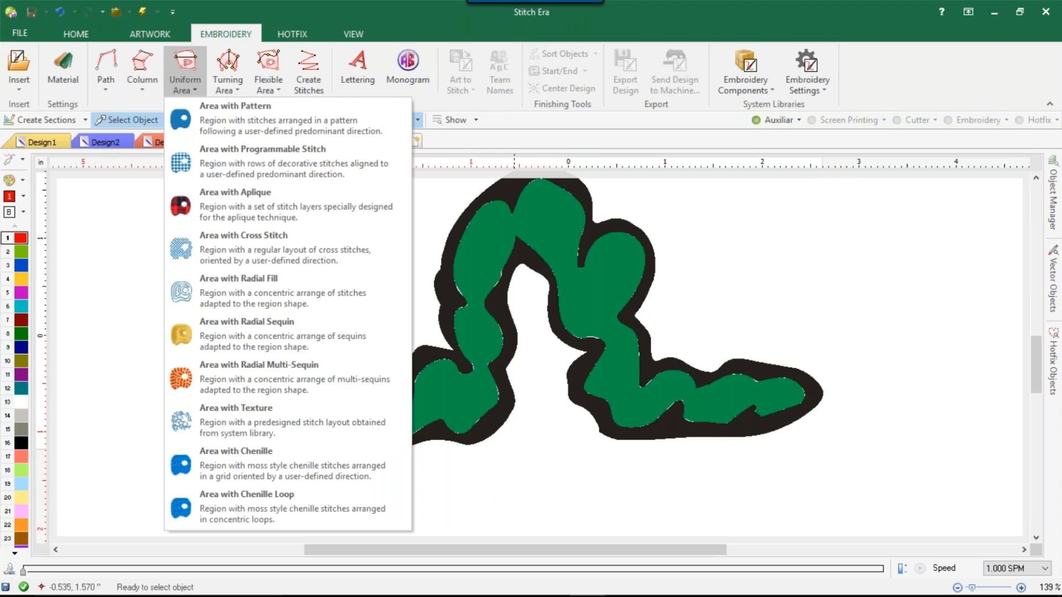
click(235, 119)
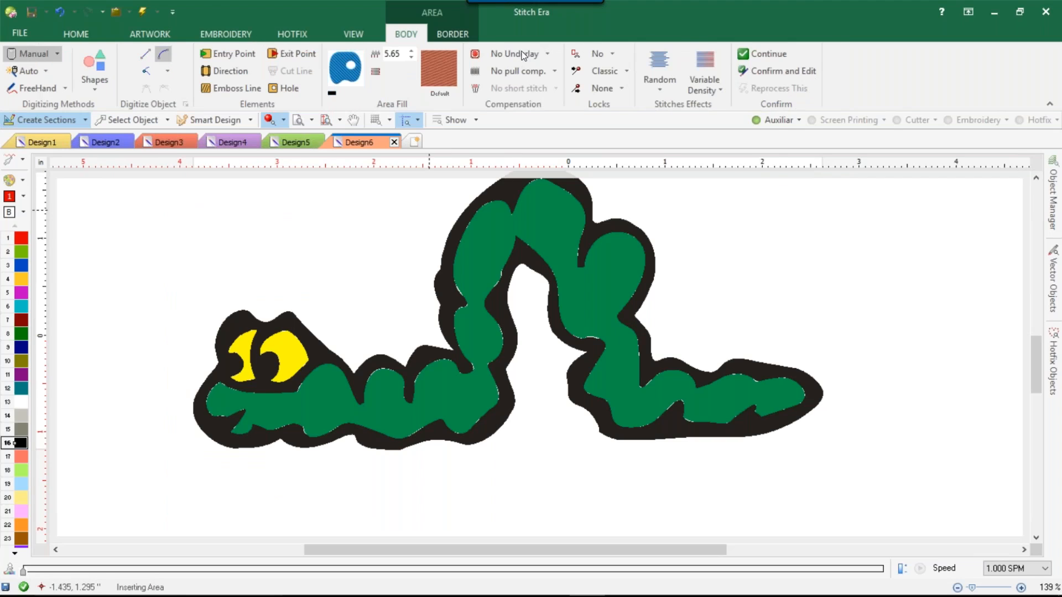
Set the new area's underlay to Medium and its pull compensation to Fixed - soft
click(543, 58)
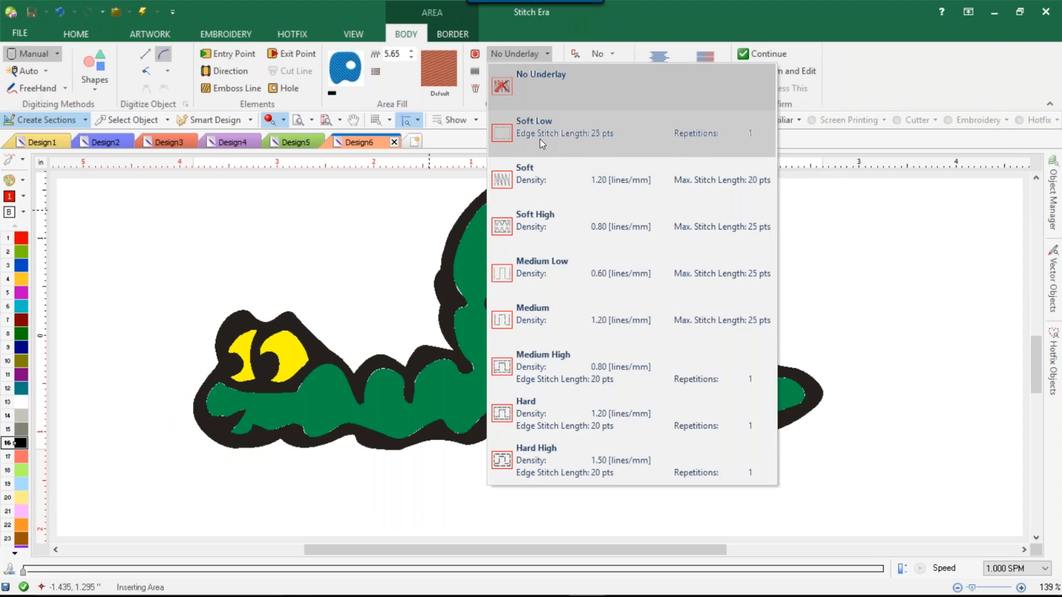
click(510, 323)
click(525, 71)
click(530, 144)
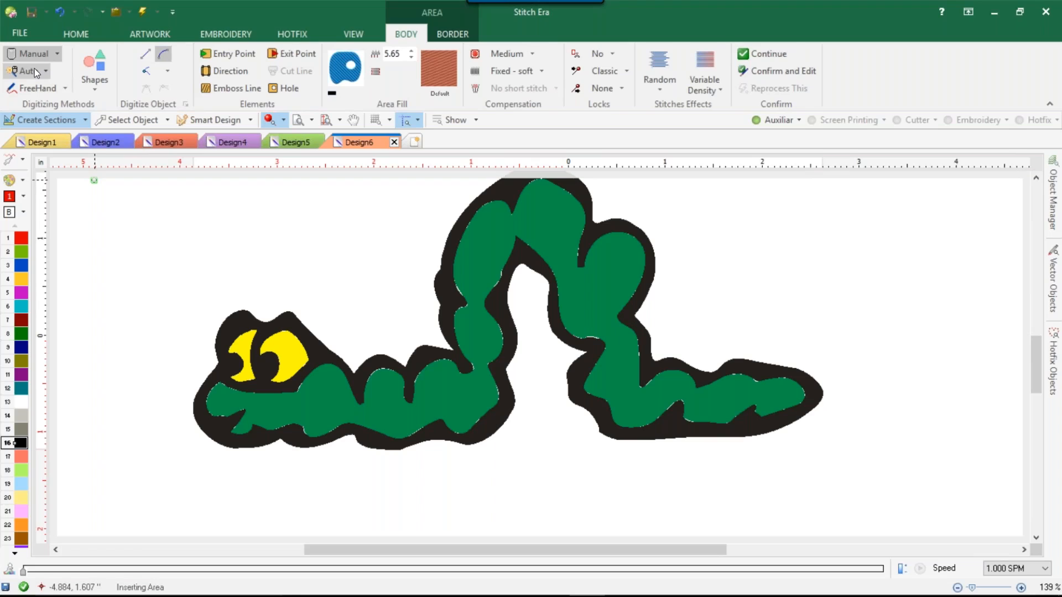
Automatically trace the caterpillar into pattern-stitch areas: black thread 16 for the outline, green 2 for the body and yellow 4 for the eyes
click(35, 68)
click(41, 88)
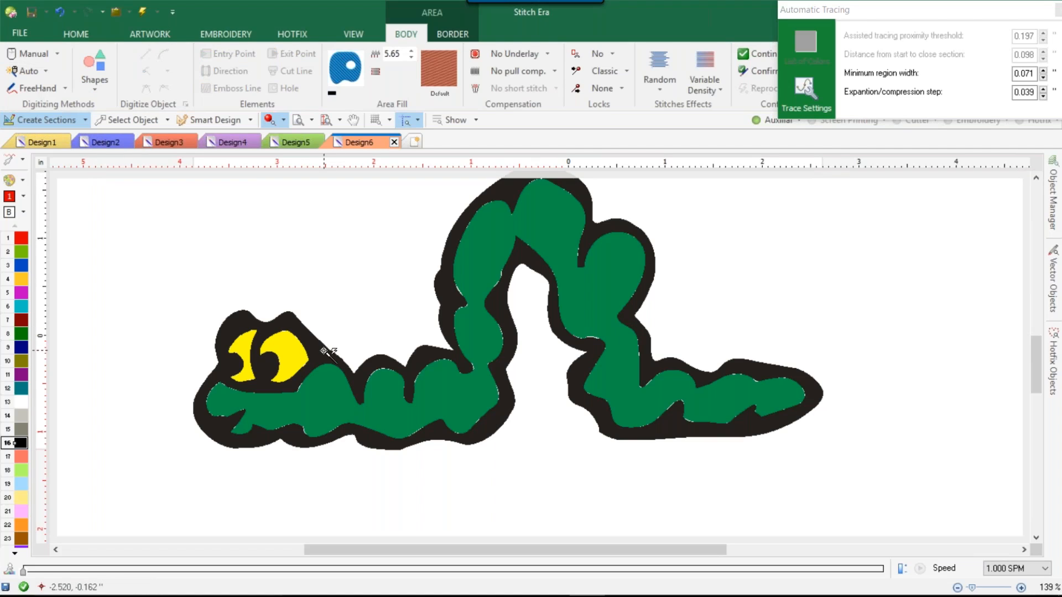
click(458, 376)
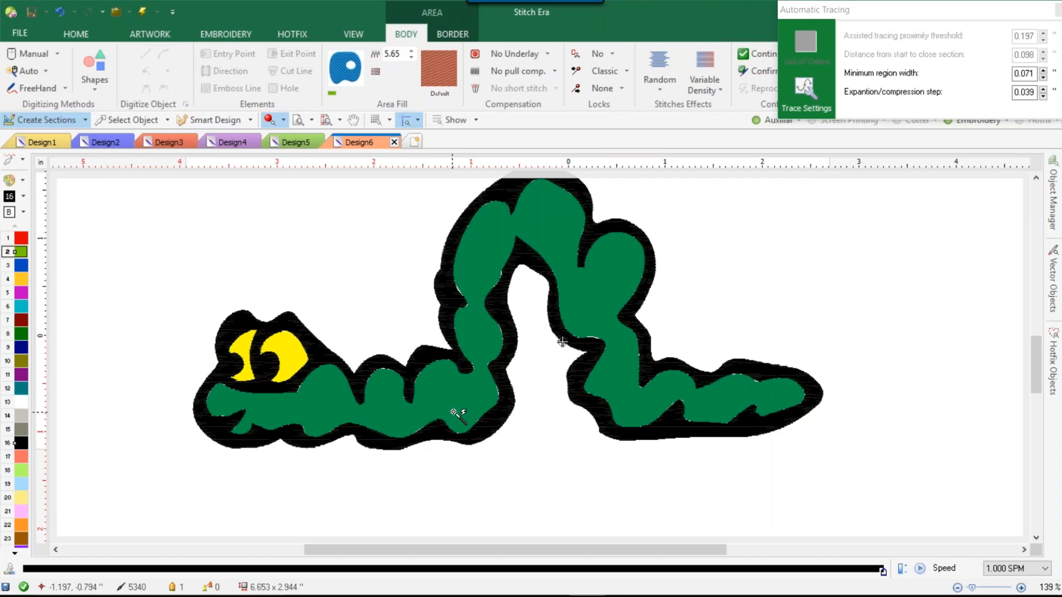
click(487, 410)
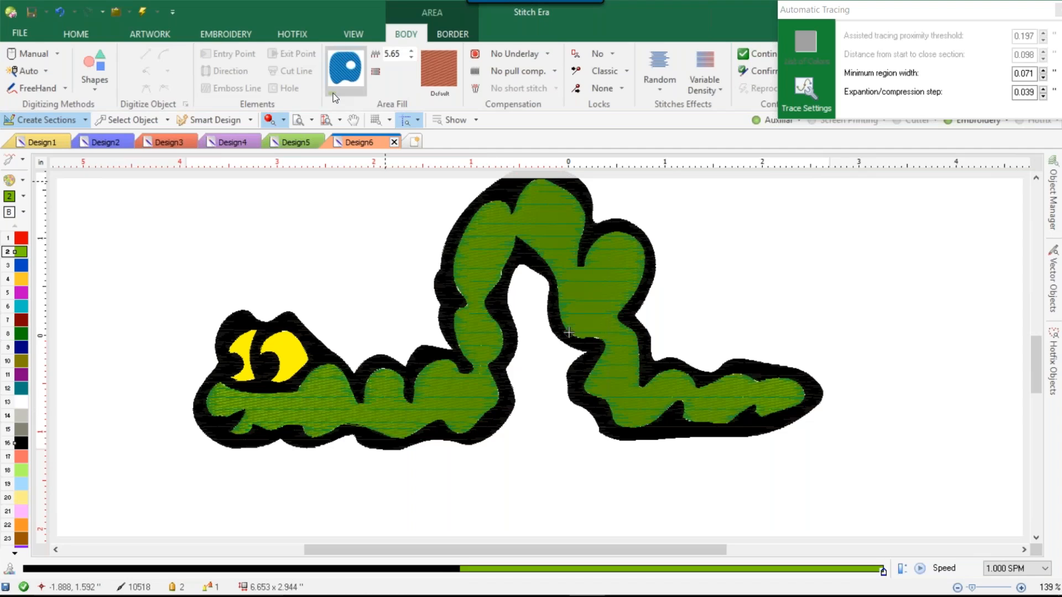
click(134, 120)
click(243, 358)
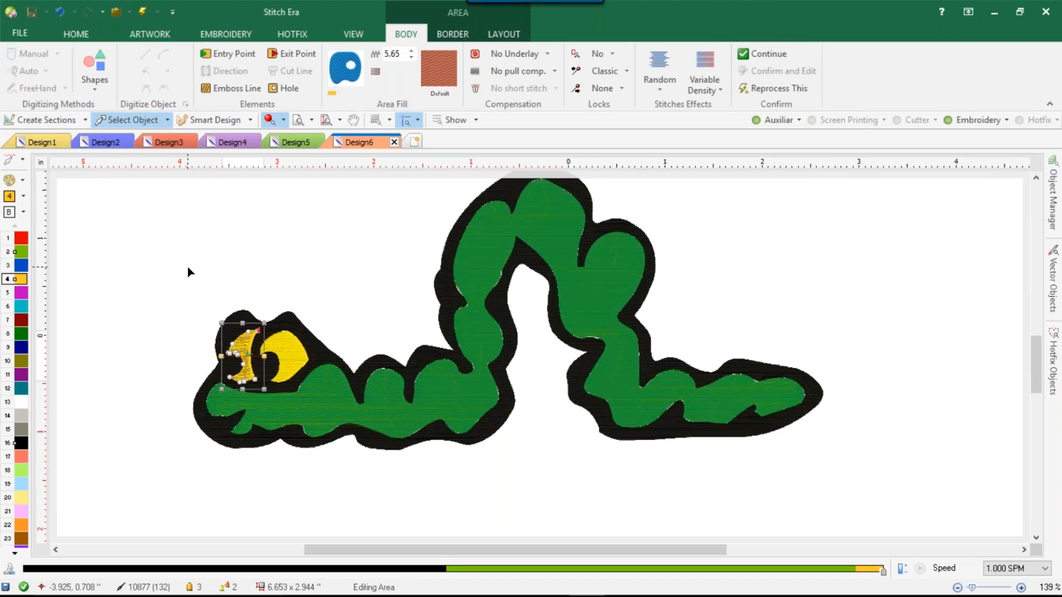
Hide the auxiliary artwork and open the simulation view of the stitched caterpillar
key(ctrl+a)
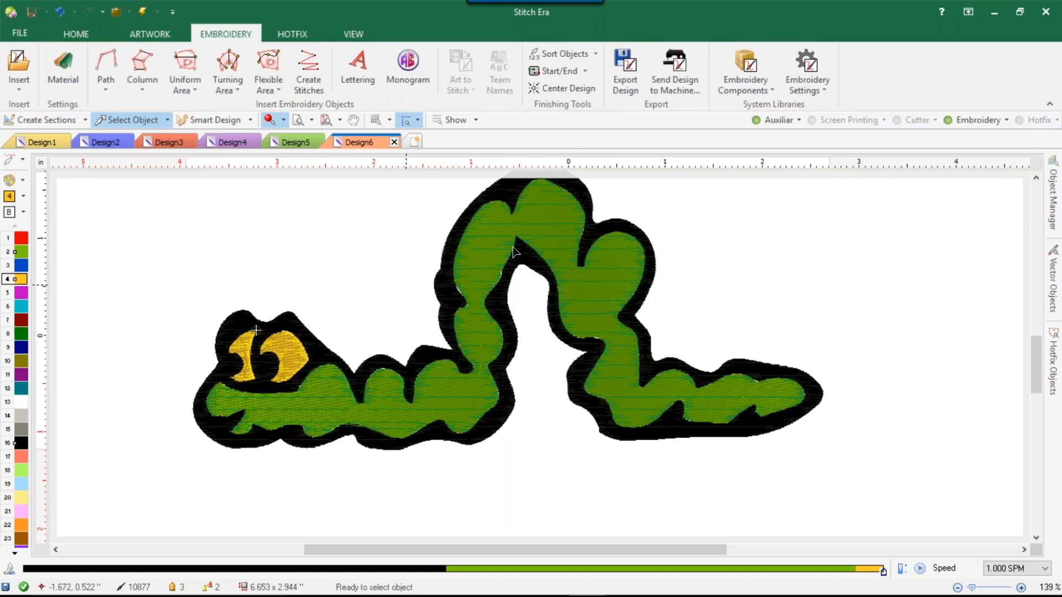
click(771, 116)
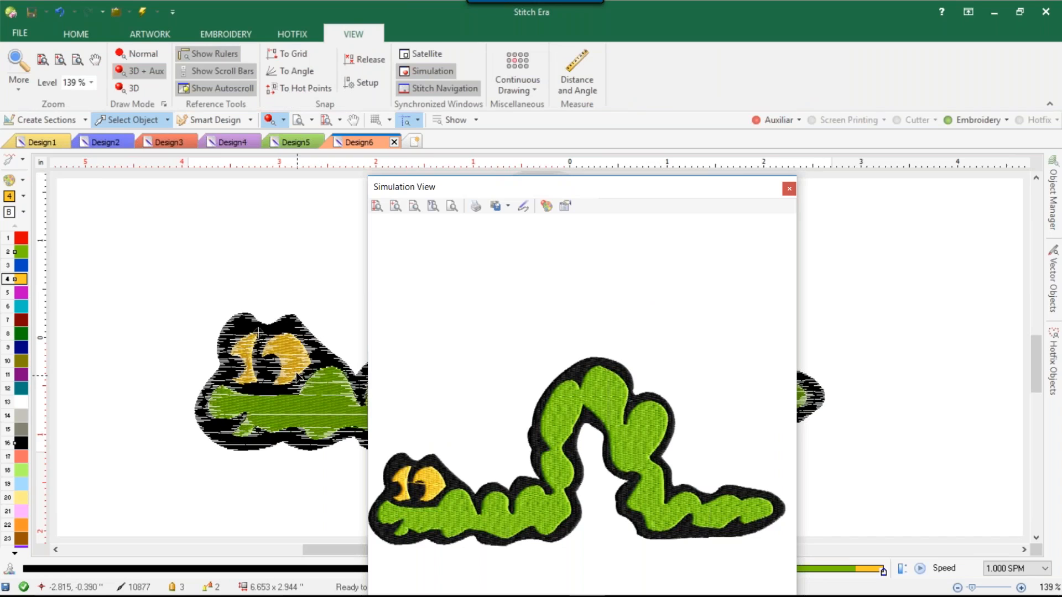
Change the stitch direction of the yellow eye areas to a diagonal angle
click(288, 357)
click(287, 356)
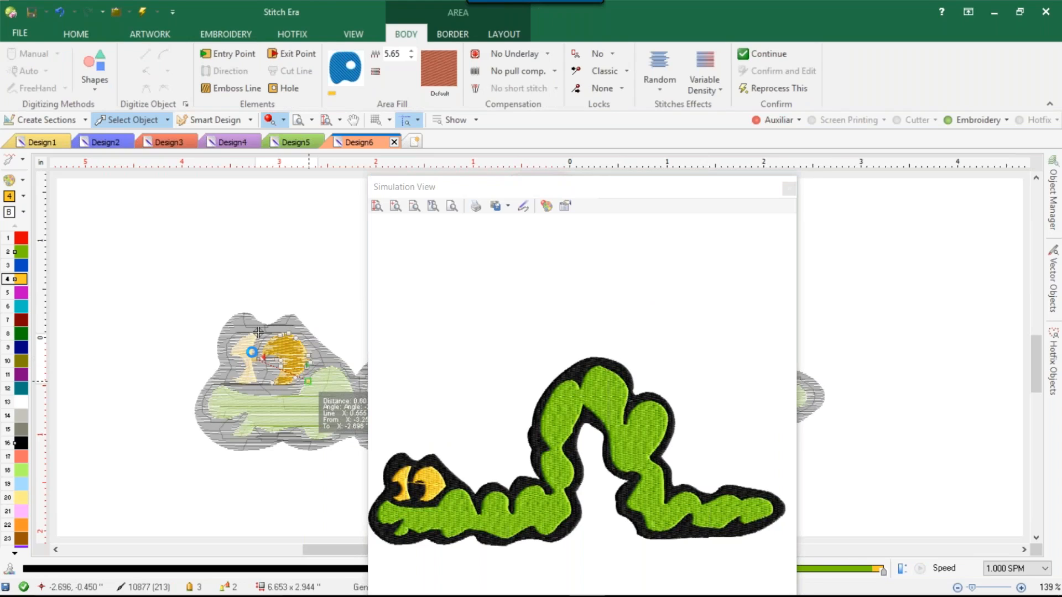
click(259, 333)
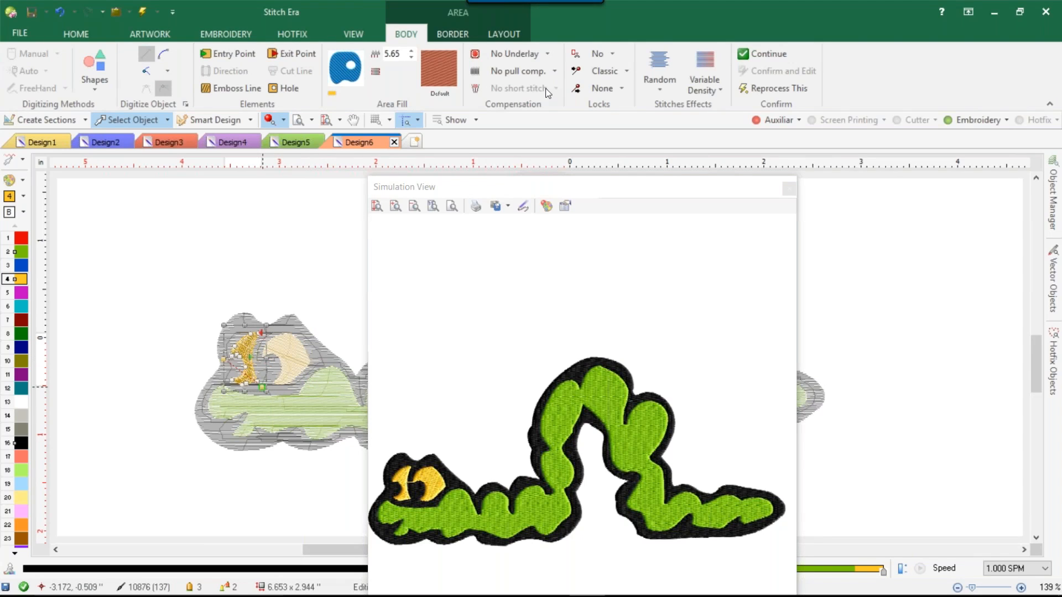
Set the first Locks option of the yellow eye areas to Yes
click(601, 53)
click(610, 87)
right_click(297, 354)
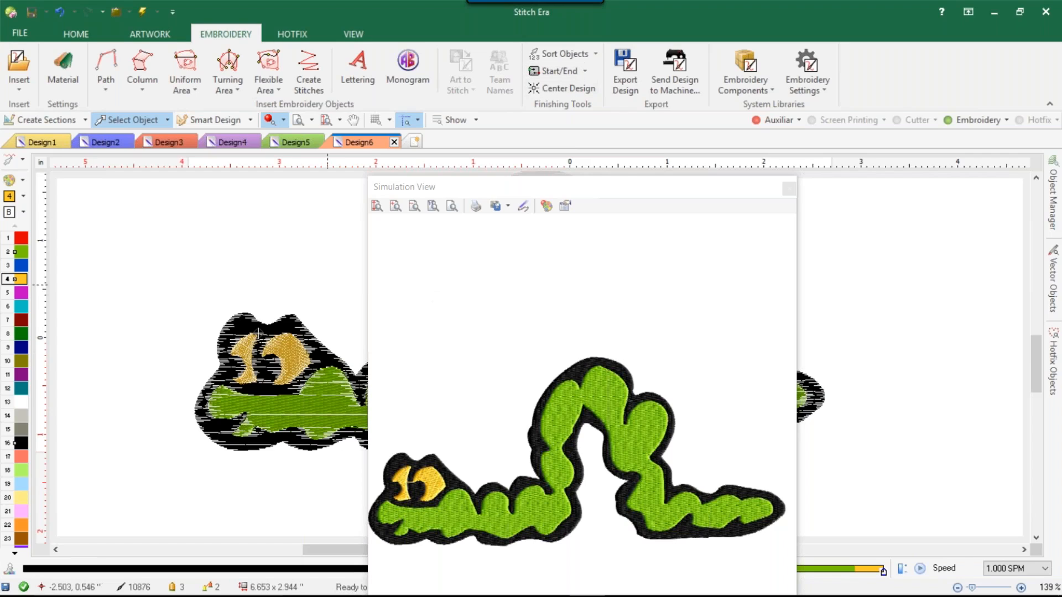
click(291, 354)
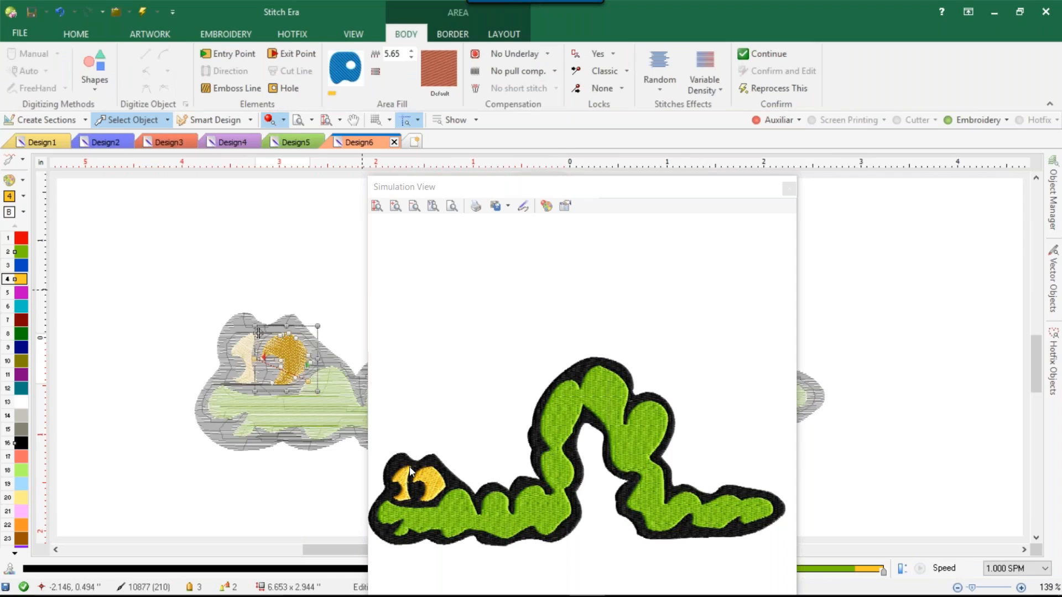
Tilt the green body's stitch direction and apply pull compensation to the black outline and the body, using Fixed - medium for the body
click(323, 407)
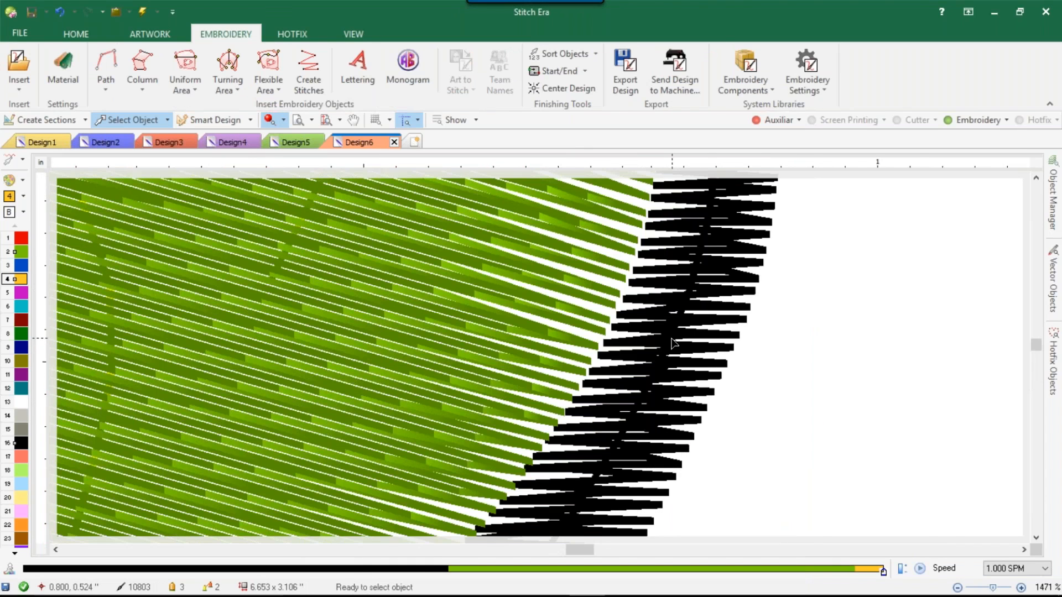
scroll(672, 339, down, 5)
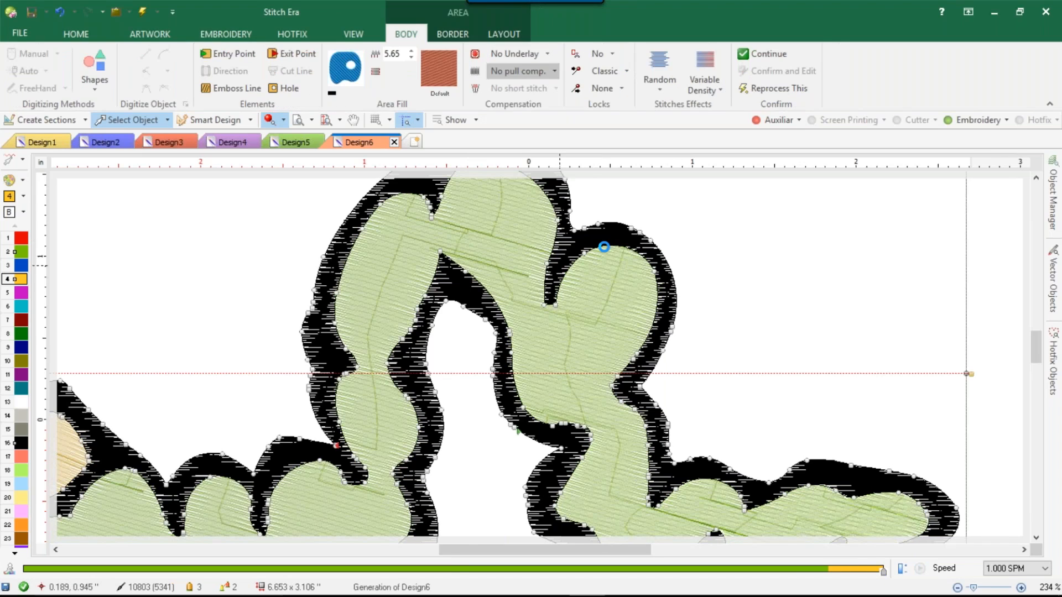
scroll(604, 246, up, 1)
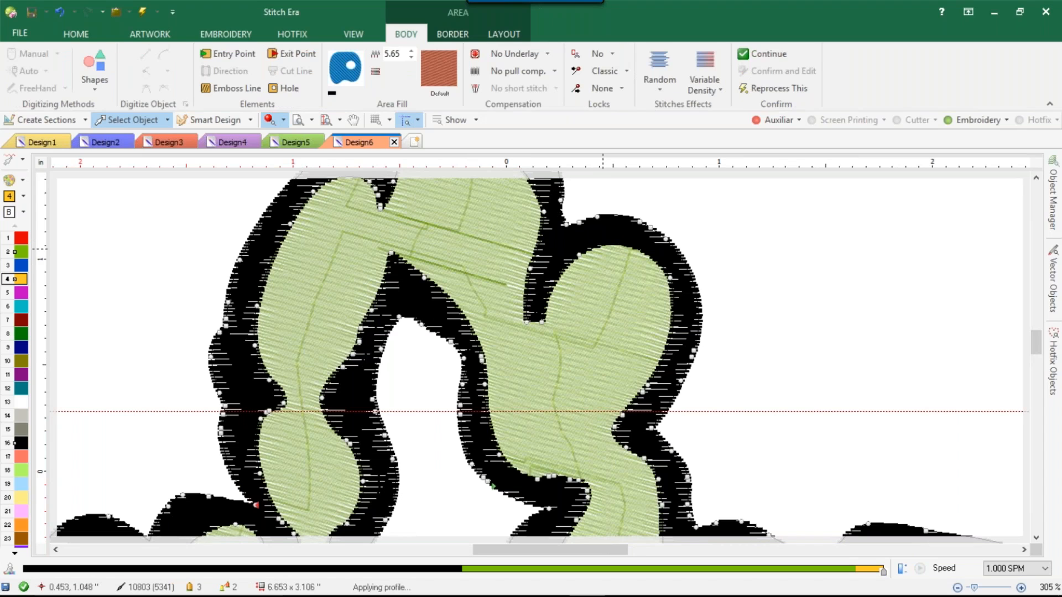
scroll(590, 253, up, 5)
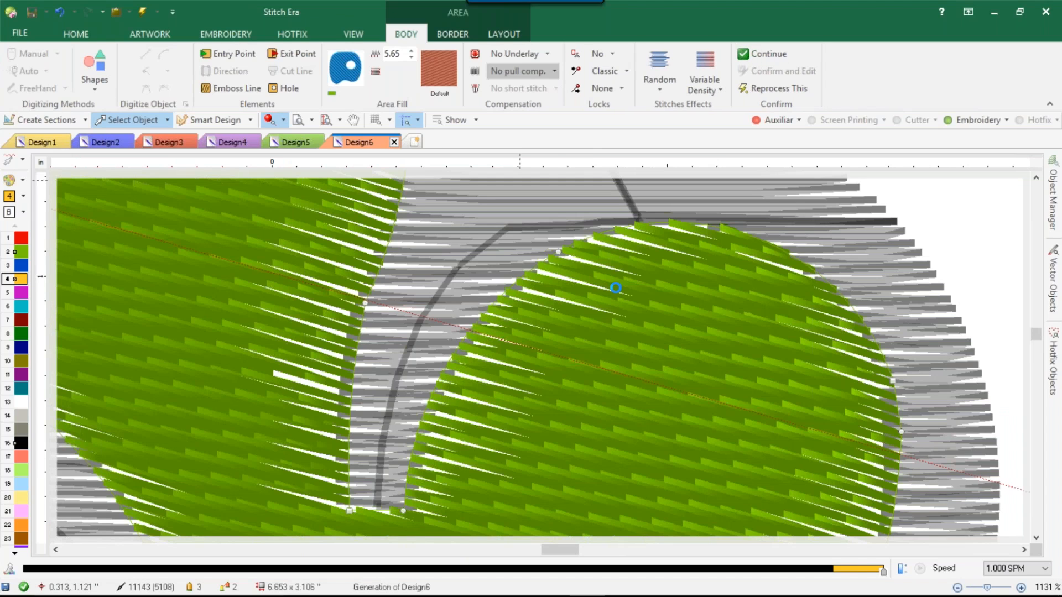
click(522, 70)
click(623, 299)
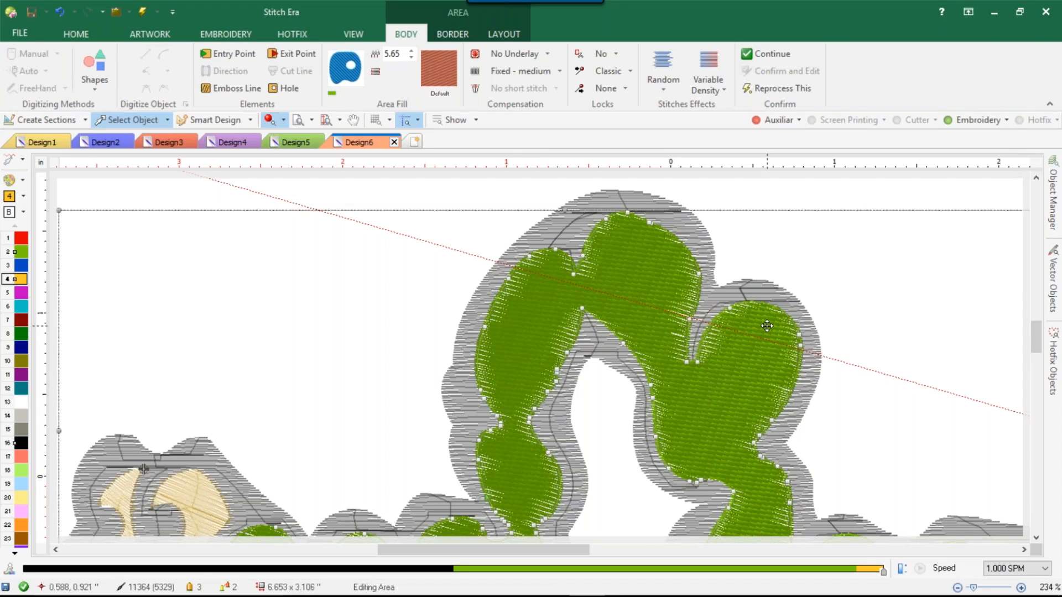
Apply Fixed - medium pull compensation to both yellow eye areas and adjust a node on the left eye area's edge
click(397, 189)
scroll(132, 524, up, 1)
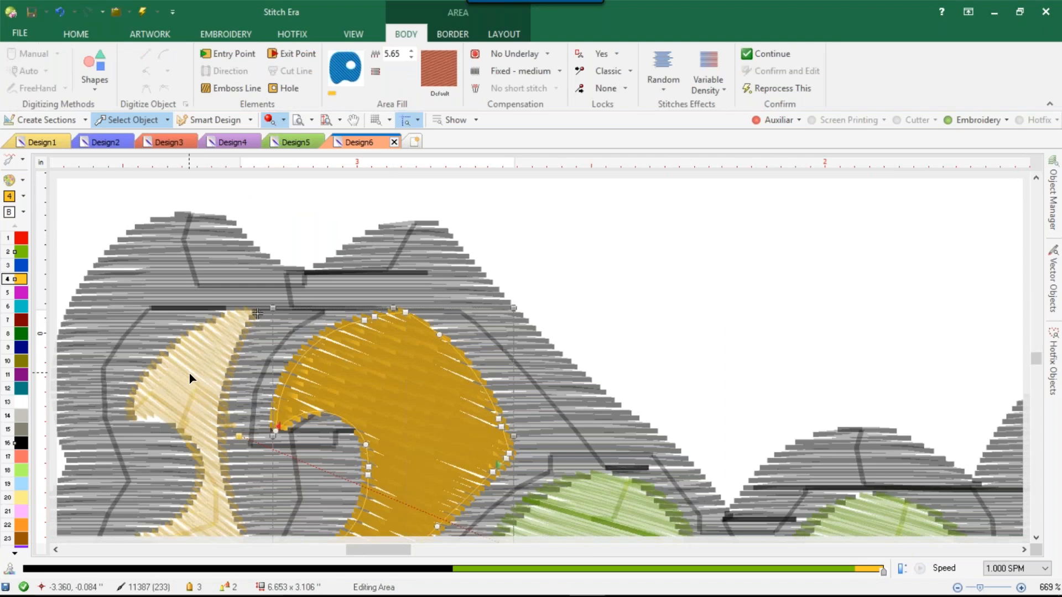
click(189, 373)
click(545, 72)
click(555, 131)
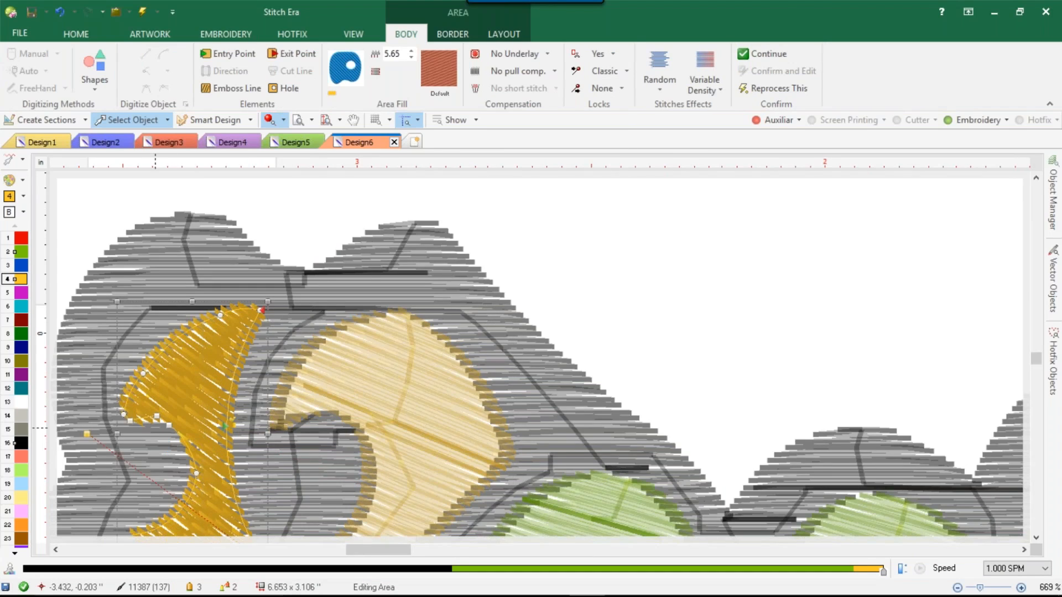
scroll(156, 428, up, 1)
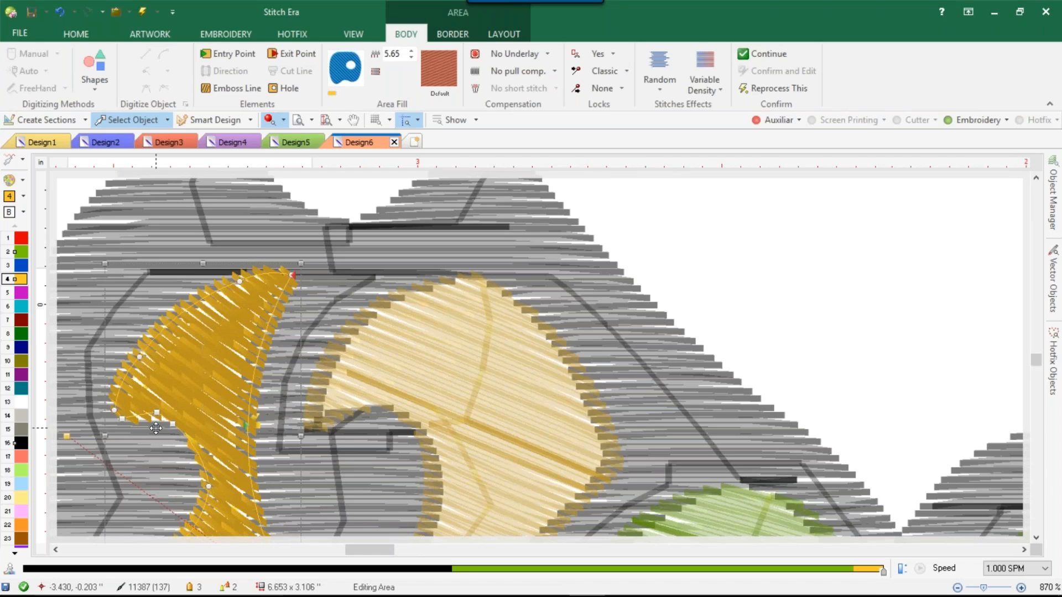
scroll(156, 428, up, 2)
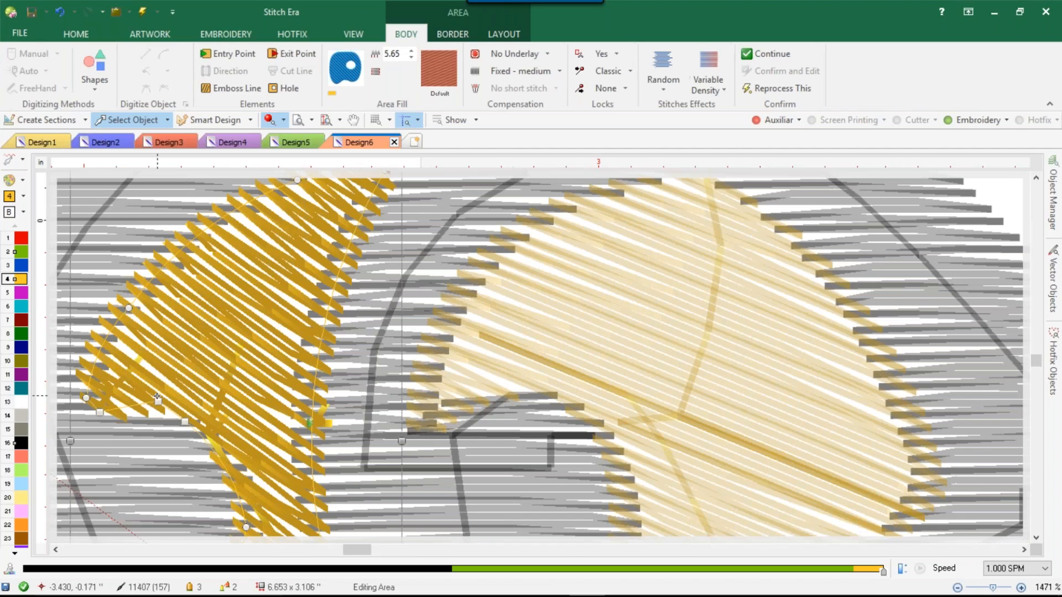
drag(157, 397, 181, 438)
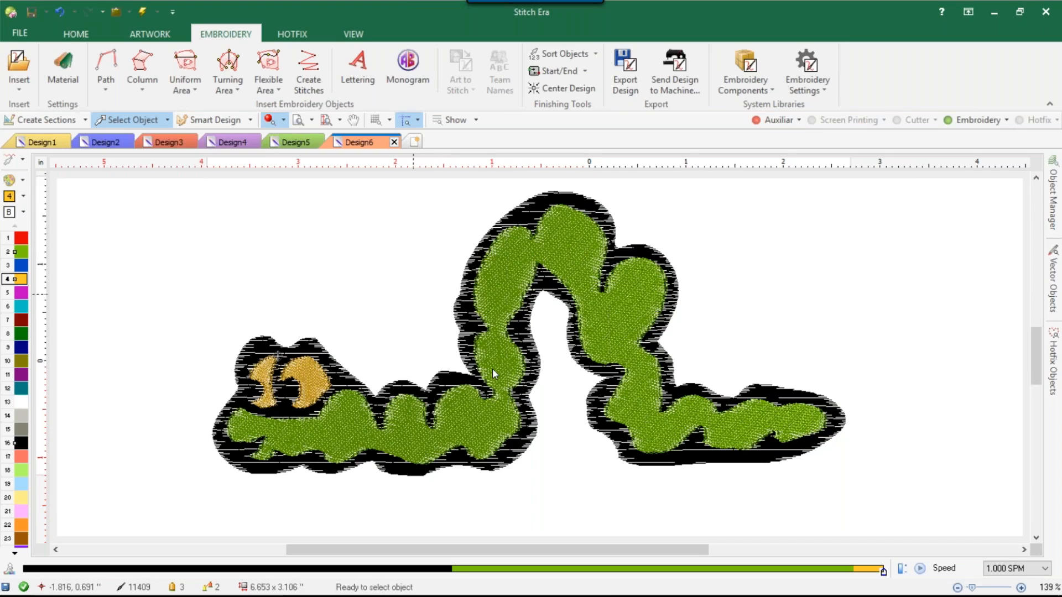
Open the Hotfix Catalog's spangles and view the Std - Round shape in sizes 2.0, 3.0, 4.0, 5.0 and 6.0 mm
click(291, 33)
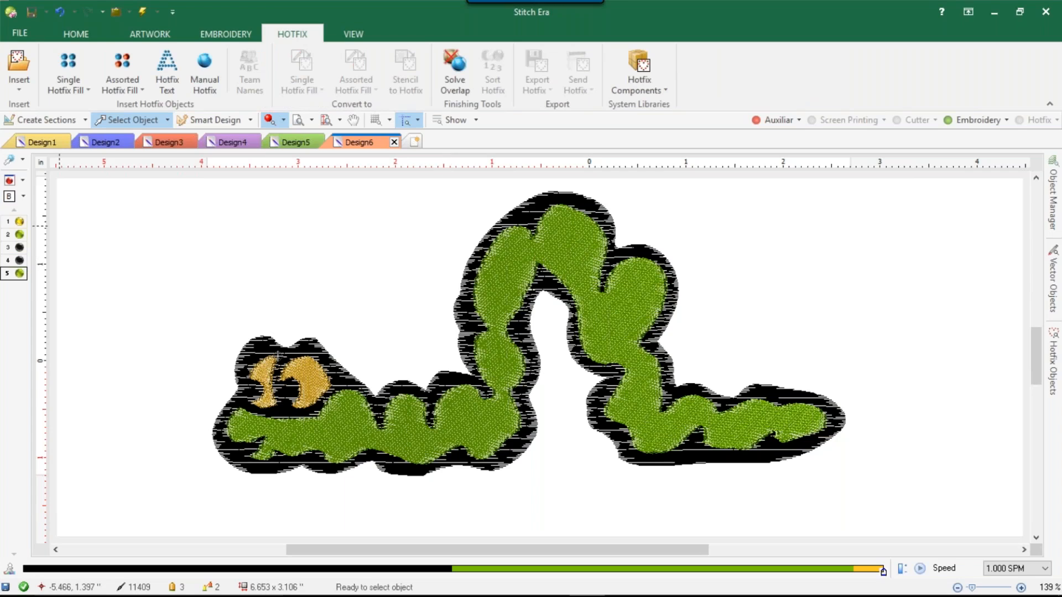
click(10, 180)
click(434, 56)
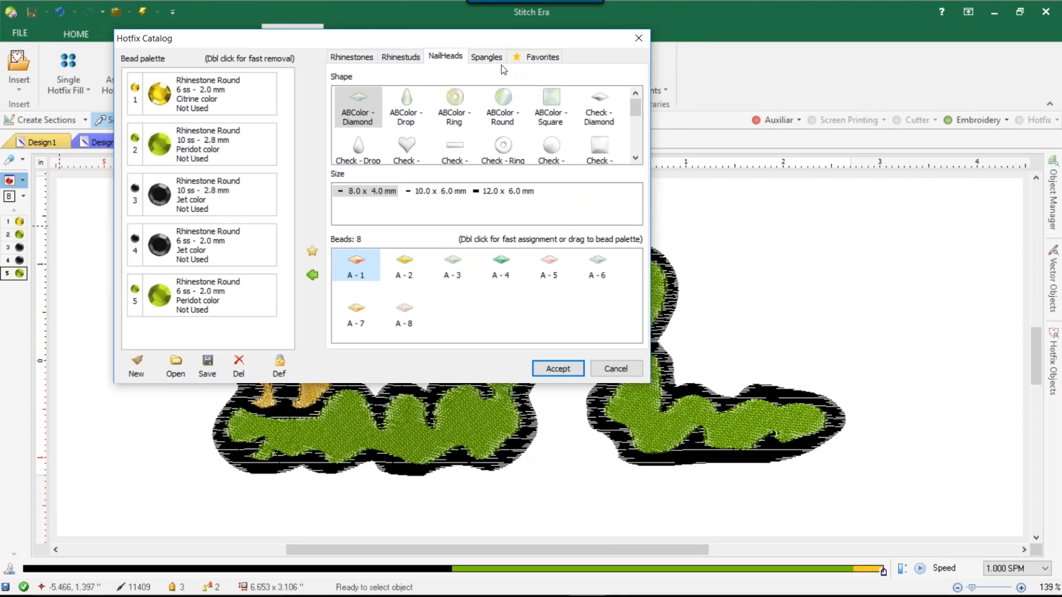
click(484, 58)
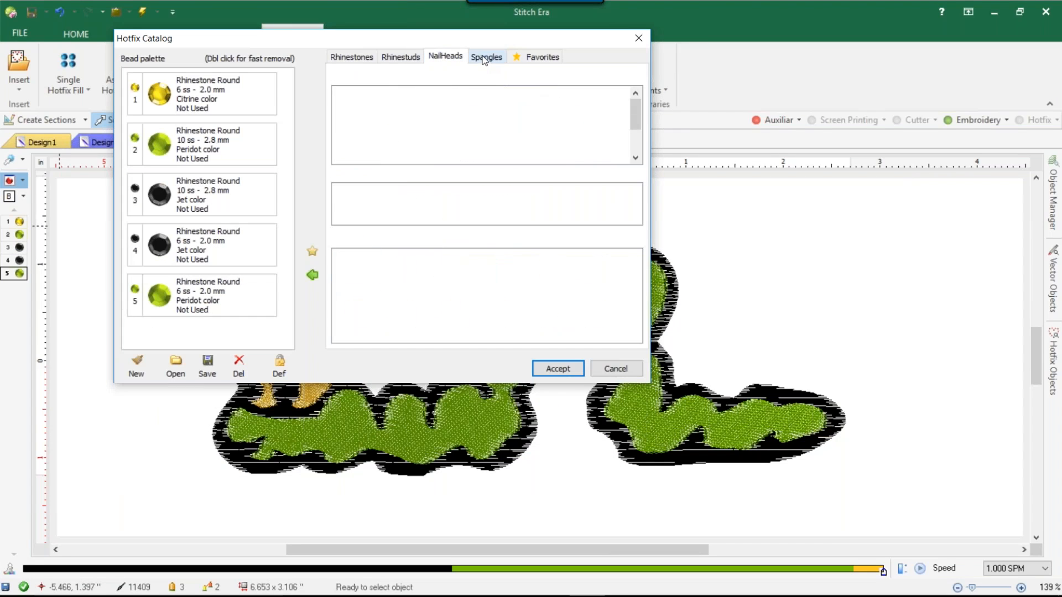
drag(633, 108, 635, 141)
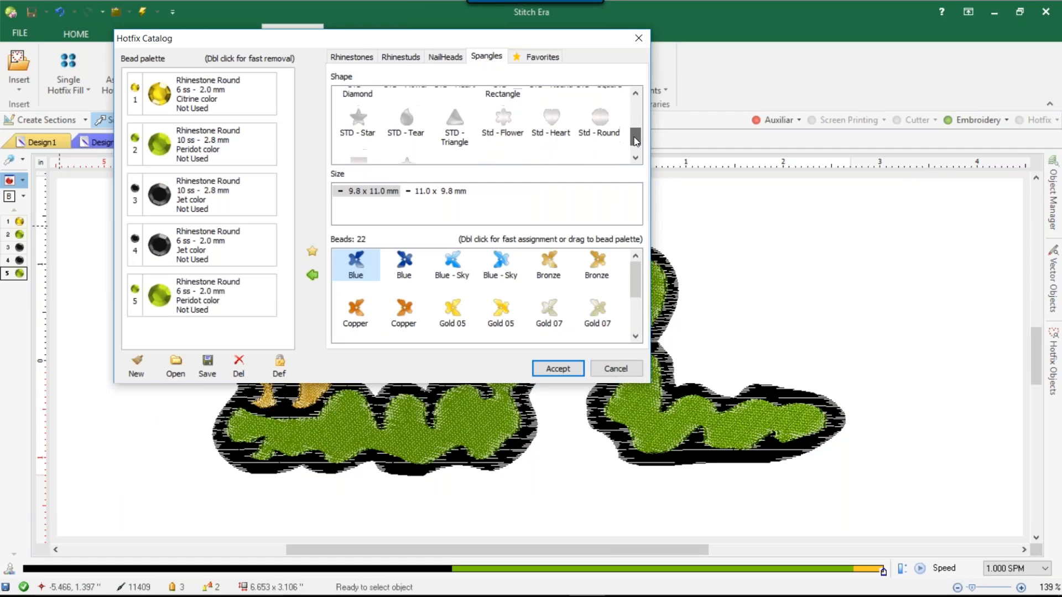
click(601, 120)
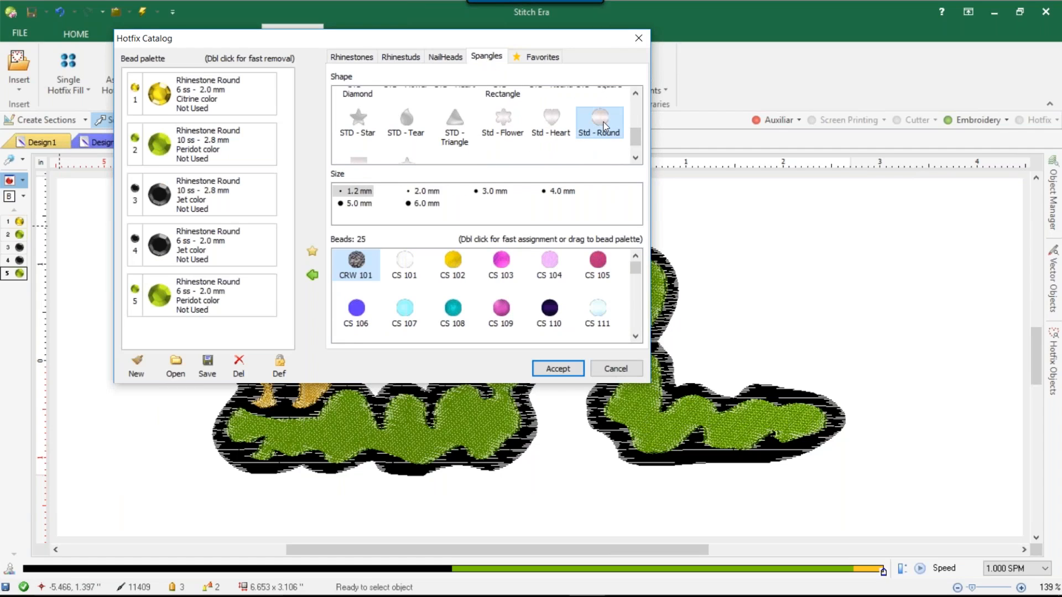
click(423, 191)
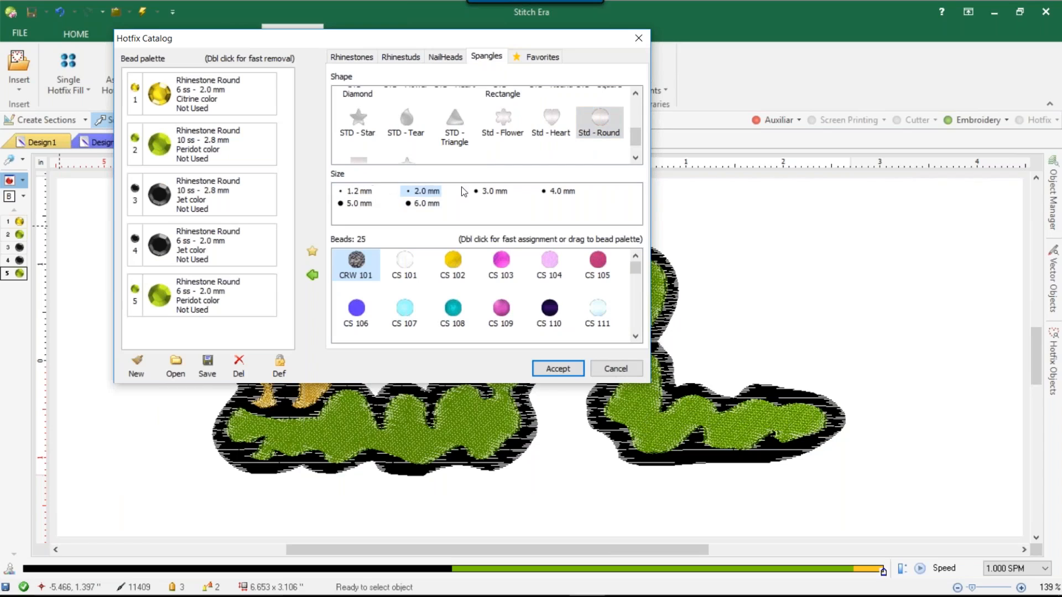
click(480, 194)
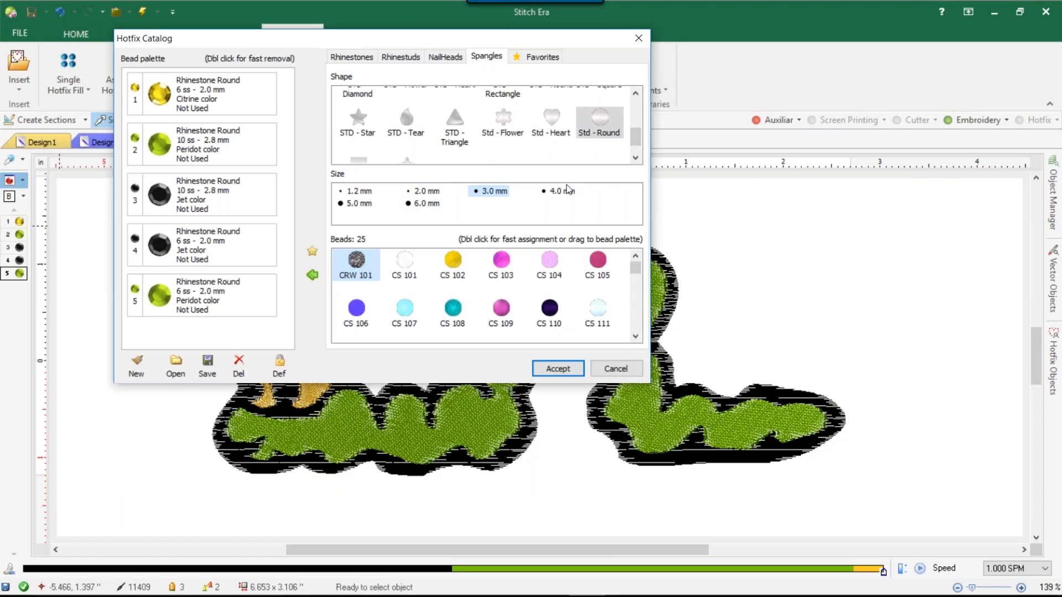
click(555, 191)
click(370, 211)
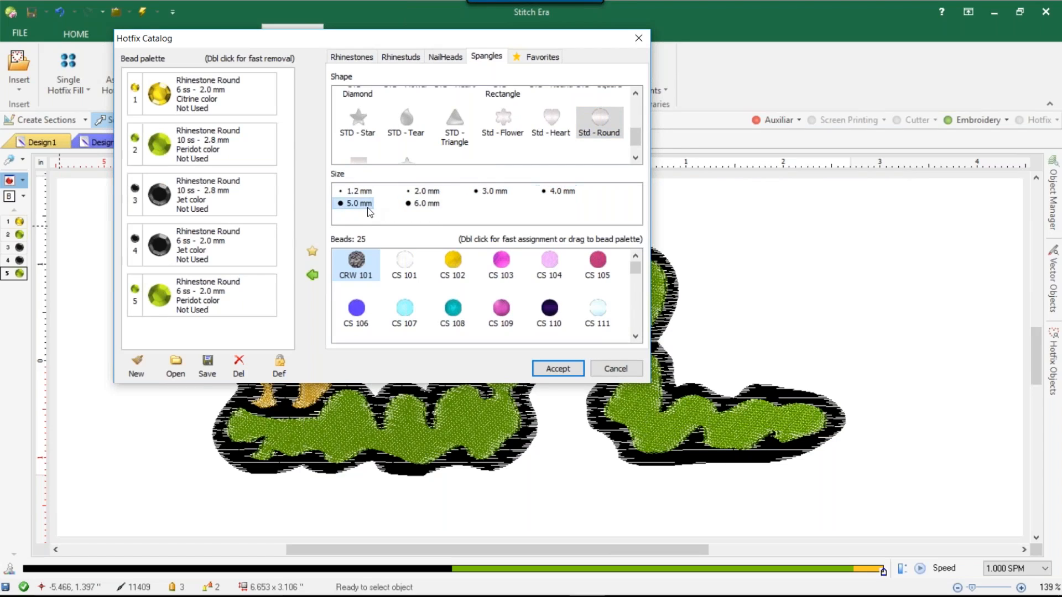
click(426, 205)
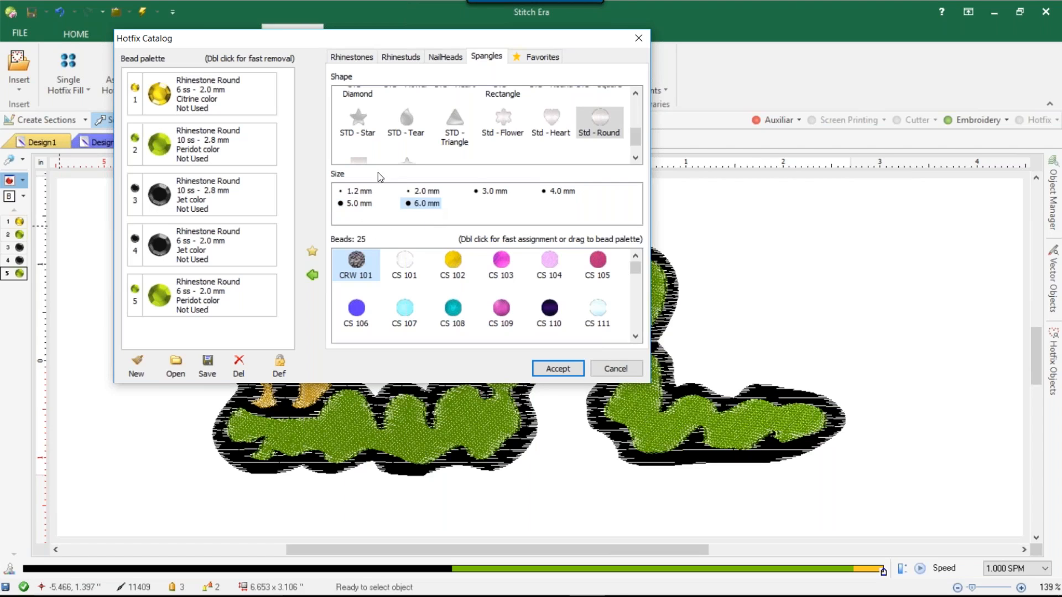
View the STD - Star and Std - Flower spangle shapes and return to Std - Round
click(362, 123)
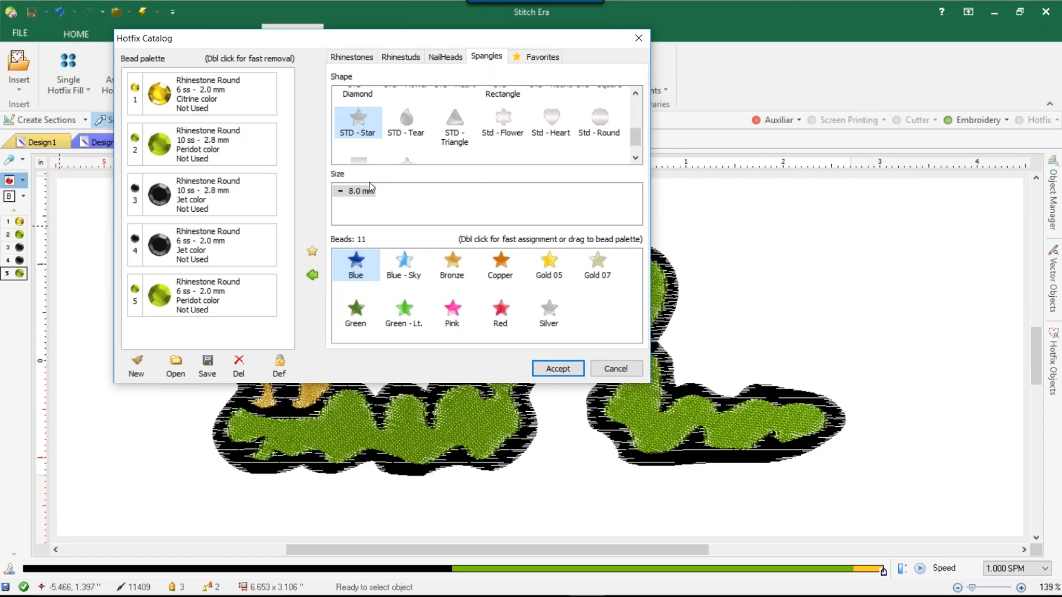
click(502, 130)
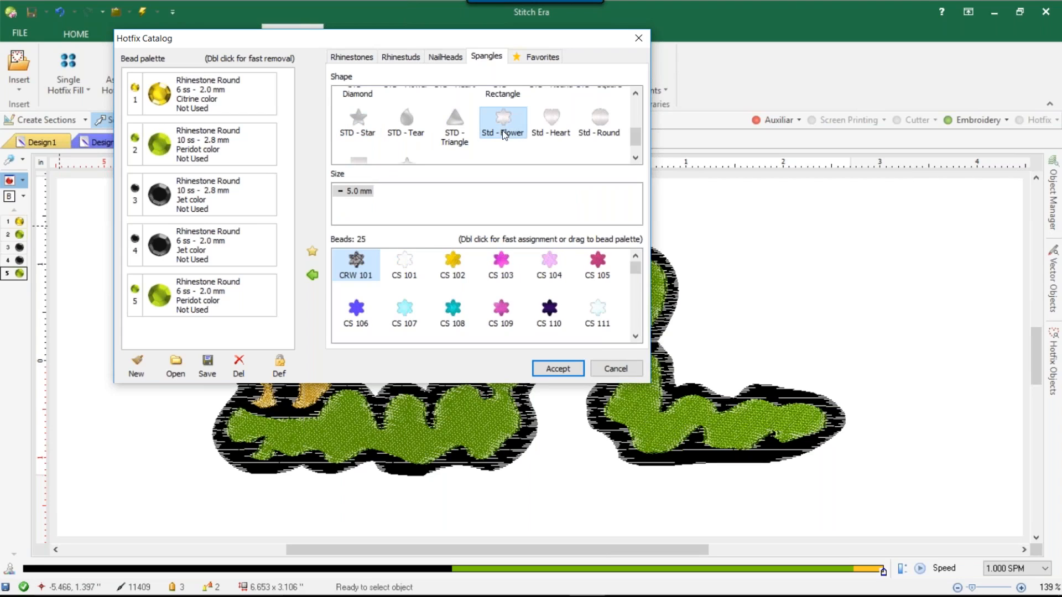
click(594, 119)
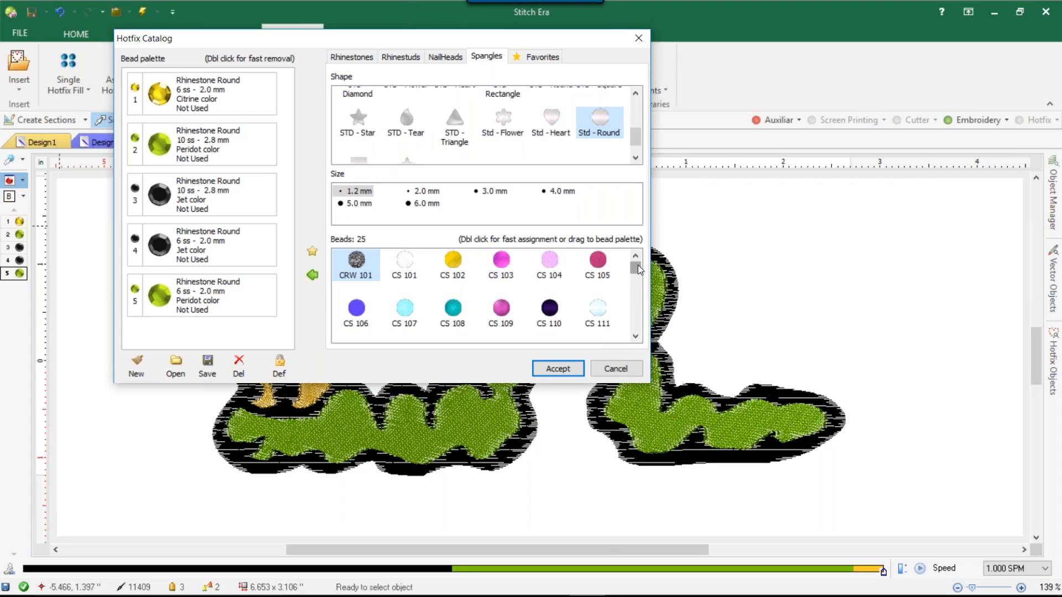
Look through the available colors of the 1.2 mm round spangles and close the Hotfix Catalog
scroll(638, 267, down, 2)
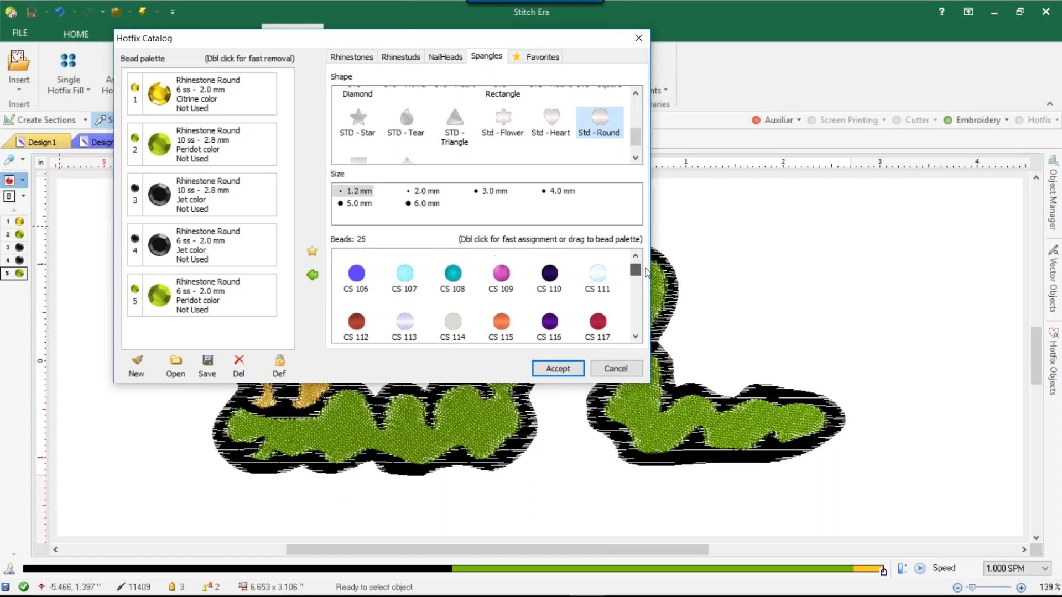
scroll(648, 267, up, 1)
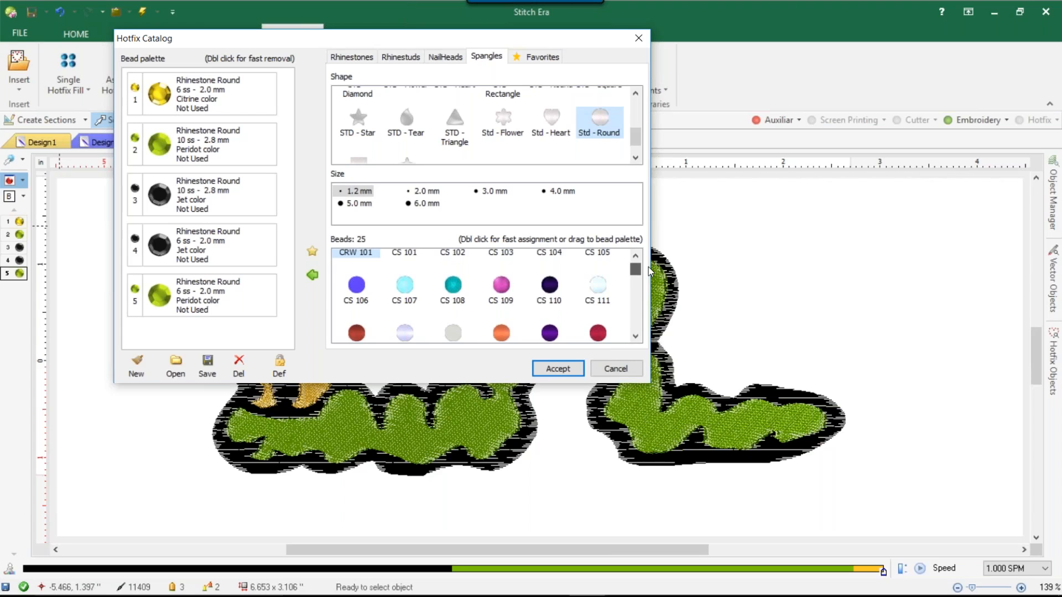
scroll(648, 267, down, 10)
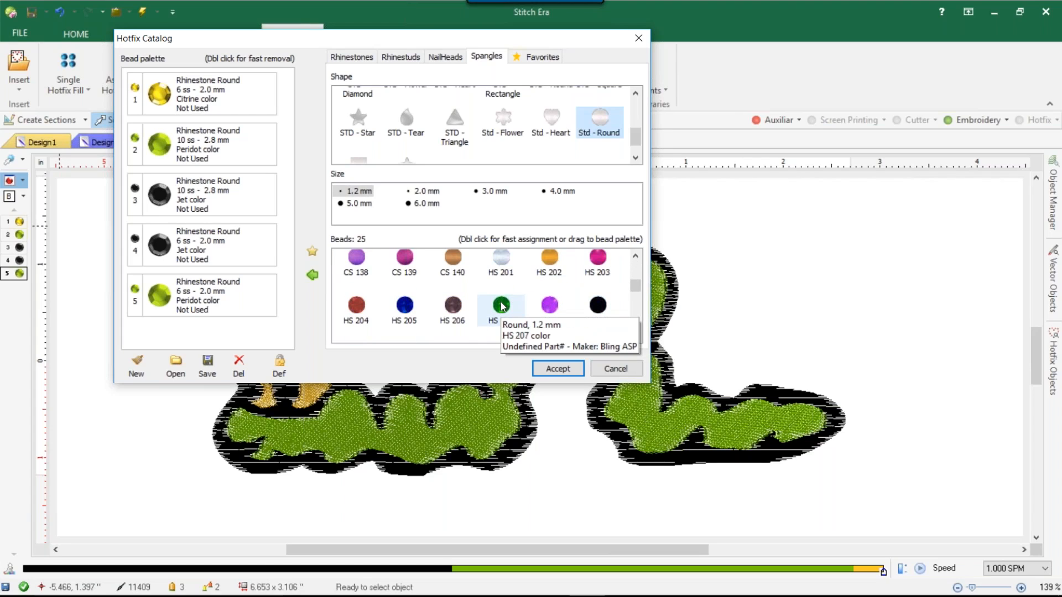
scroll(524, 301, down, 1)
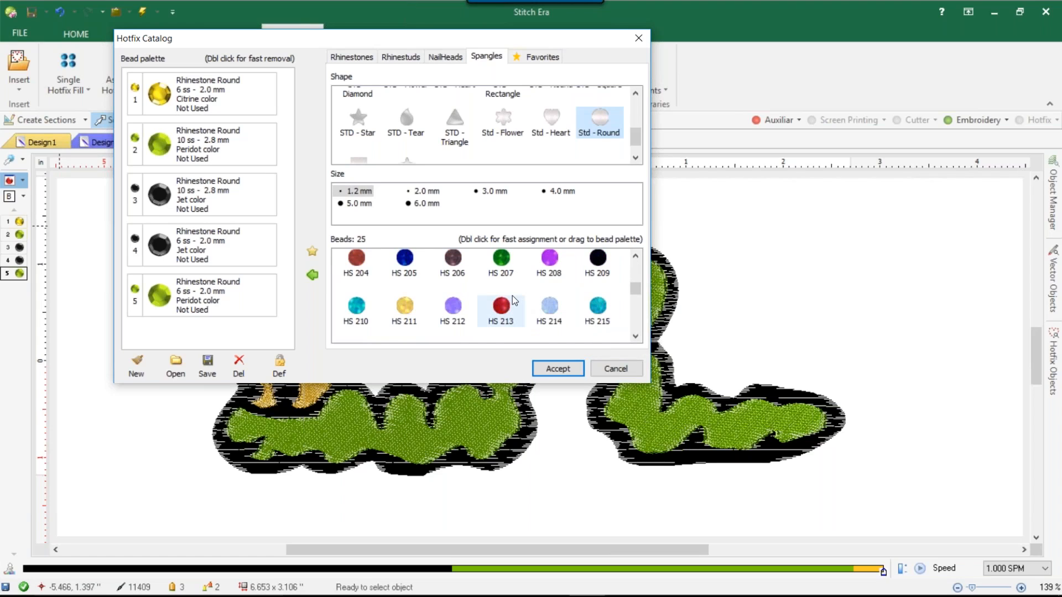
scroll(512, 299, down, 5)
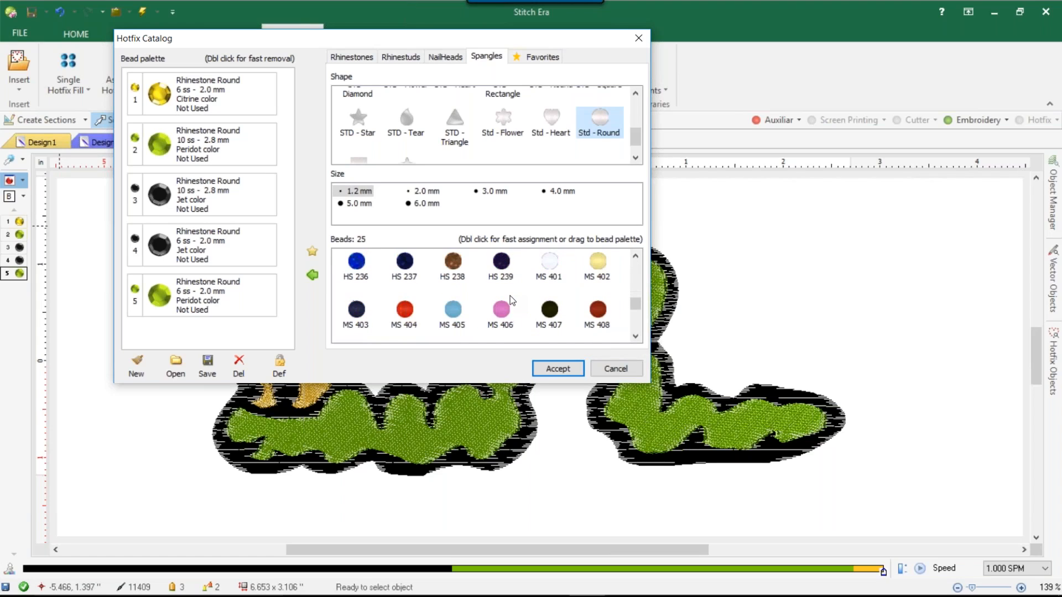
scroll(512, 299, down, 1)
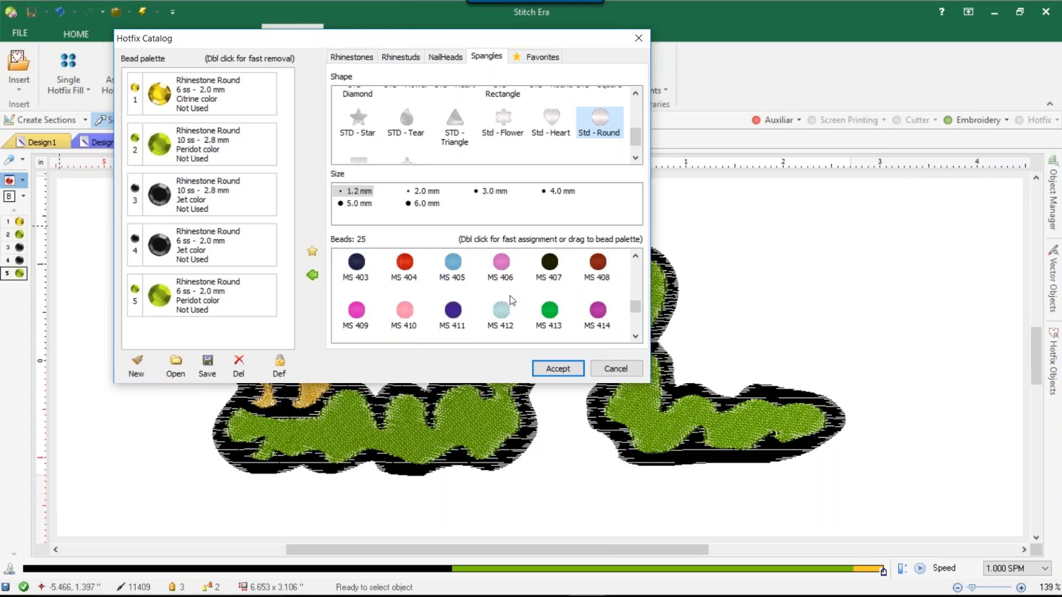
scroll(439, 310, down, 2)
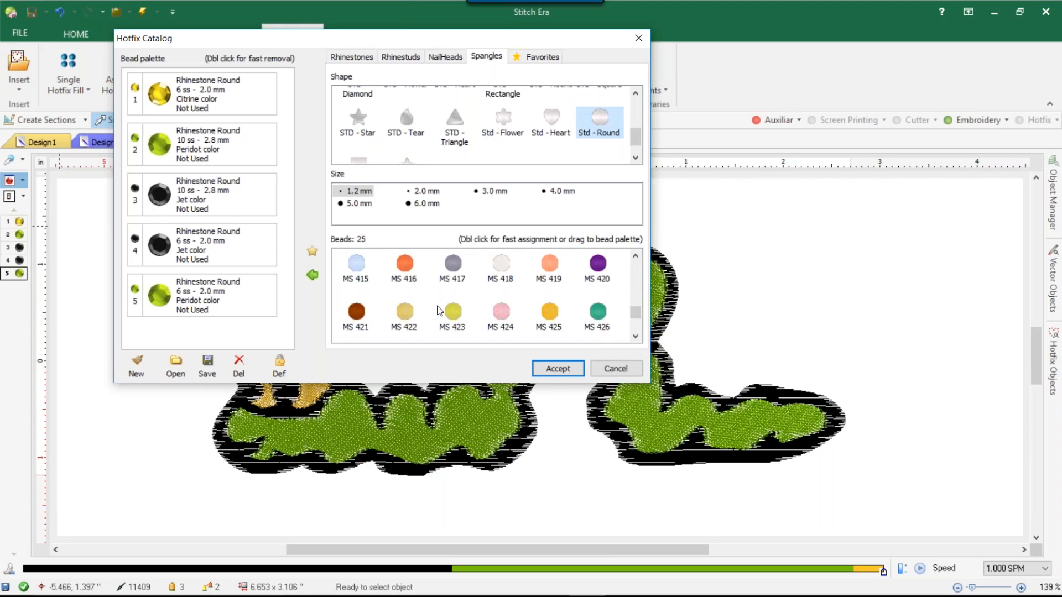
scroll(438, 310, up, 2)
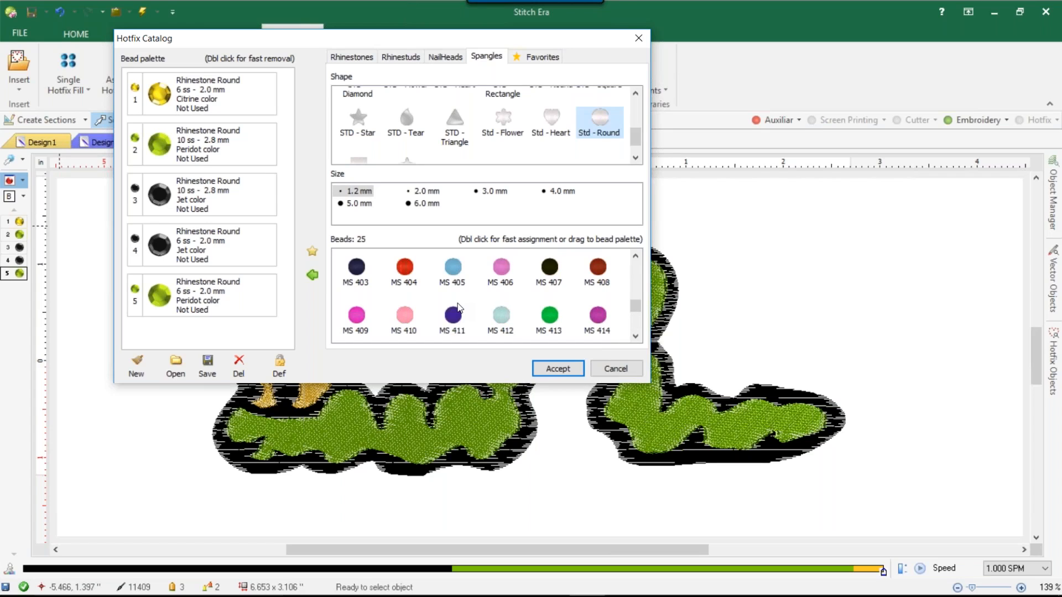
scroll(458, 308, up, 5)
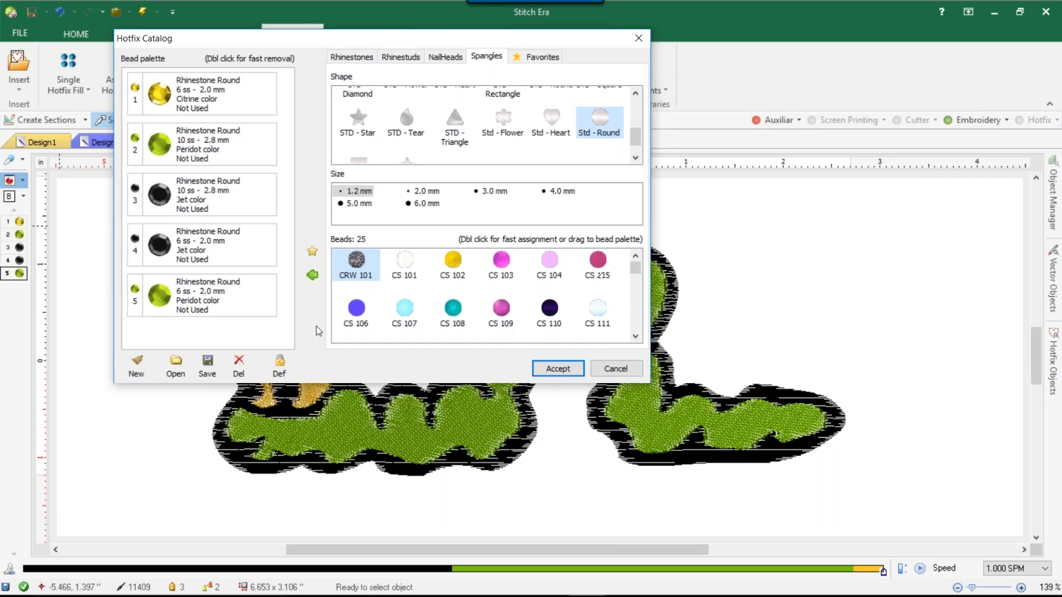
click(210, 484)
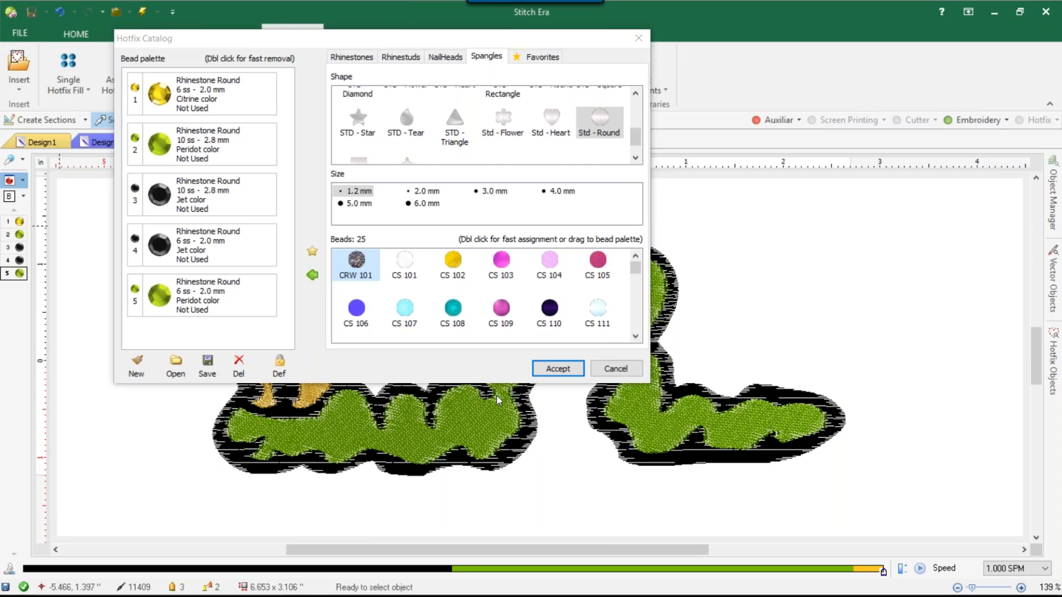
click(639, 38)
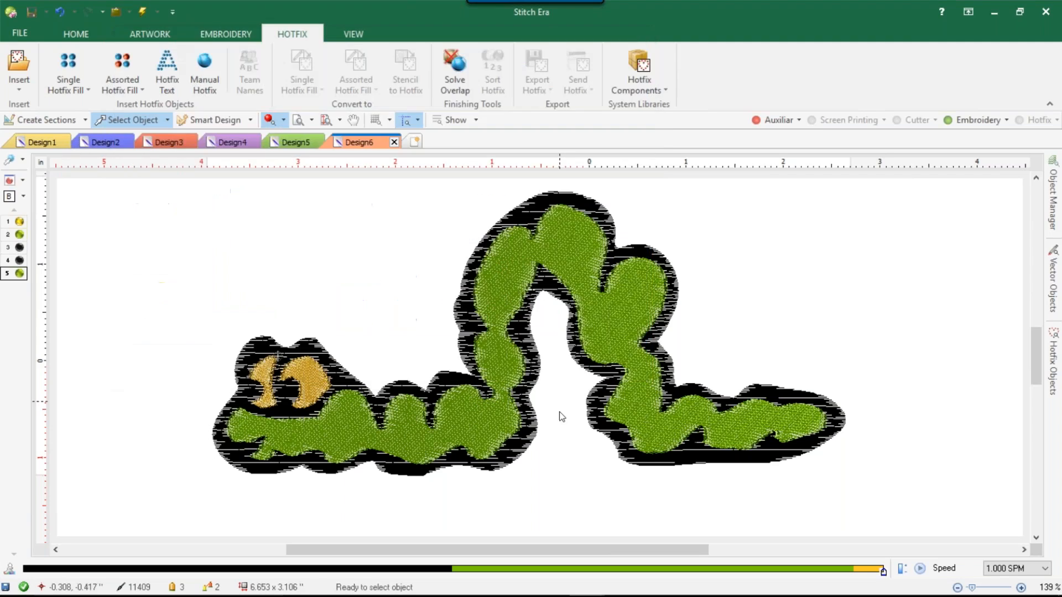
Select the whole stitched caterpillar and move it up about 2 inches, away from the original auxiliary artwork
scroll(498, 489, down, 4)
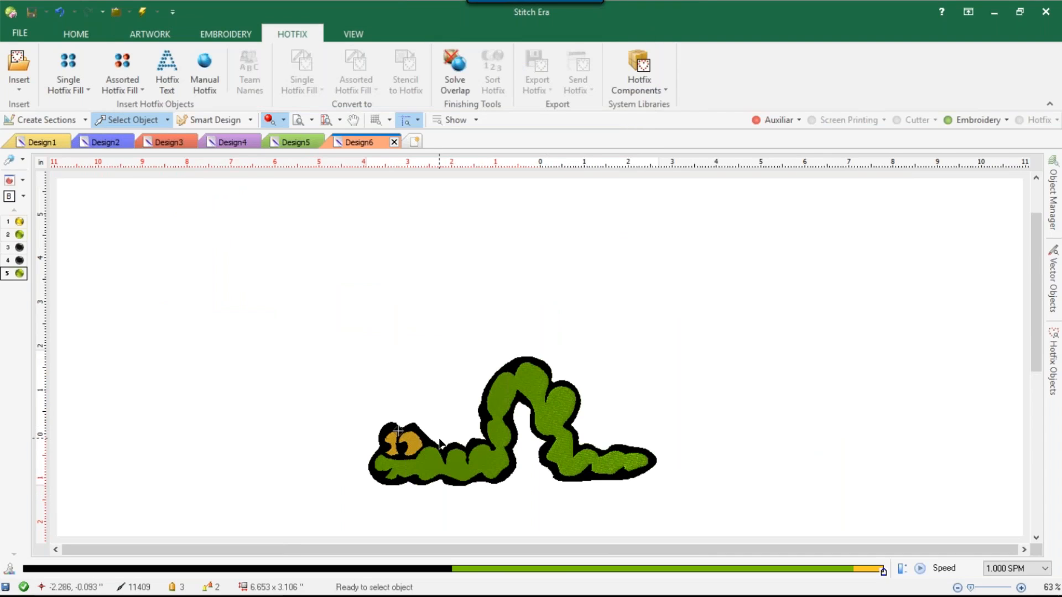
scroll(440, 442, up, 1)
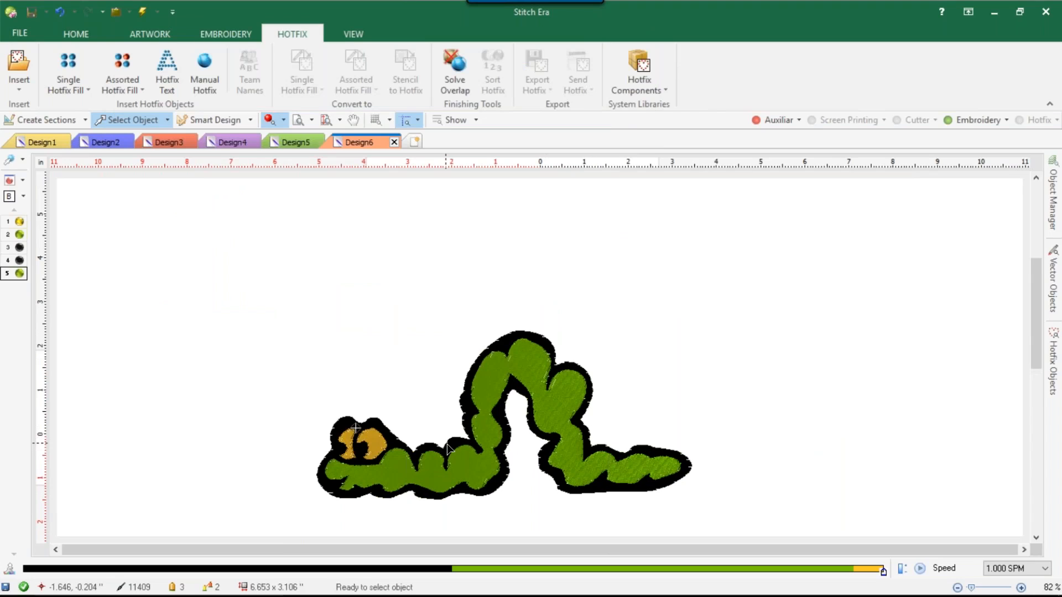
scroll(448, 450, up, 1)
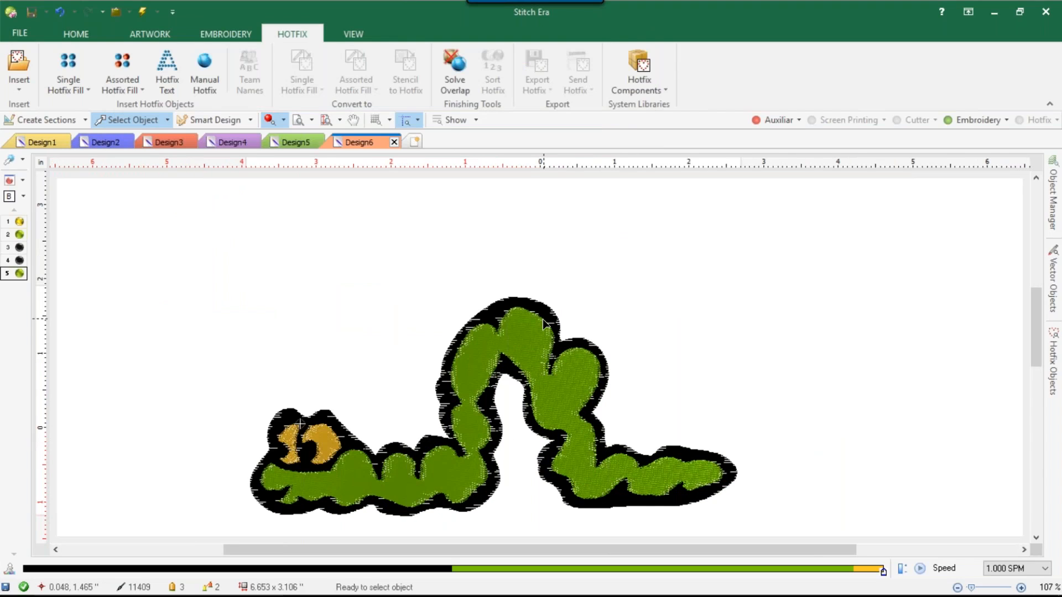
click(543, 320)
scroll(542, 320, down, 4)
drag(391, 250, 659, 416)
drag(519, 346, 524, 290)
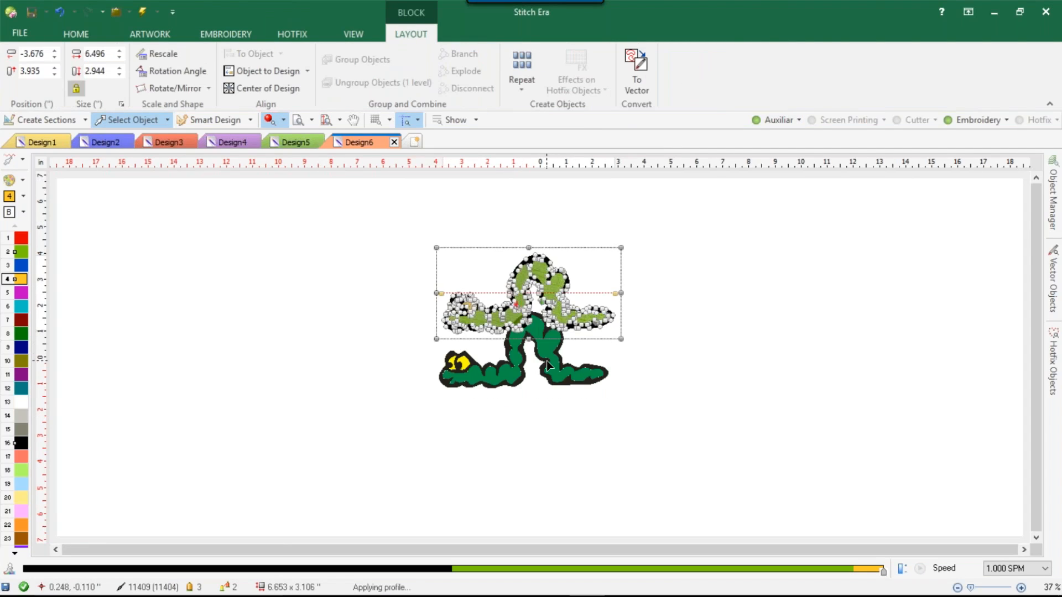
Delete the four vector objects of the original caterpillar artwork, leaving only the embroidery in the design
click(584, 407)
drag(621, 421, 425, 301)
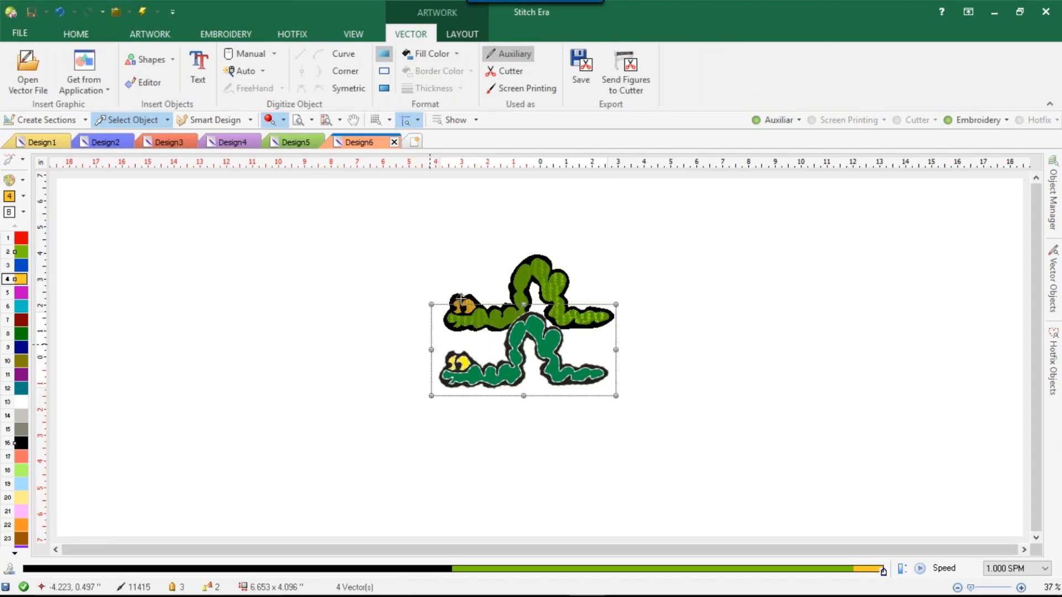
key(Delete)
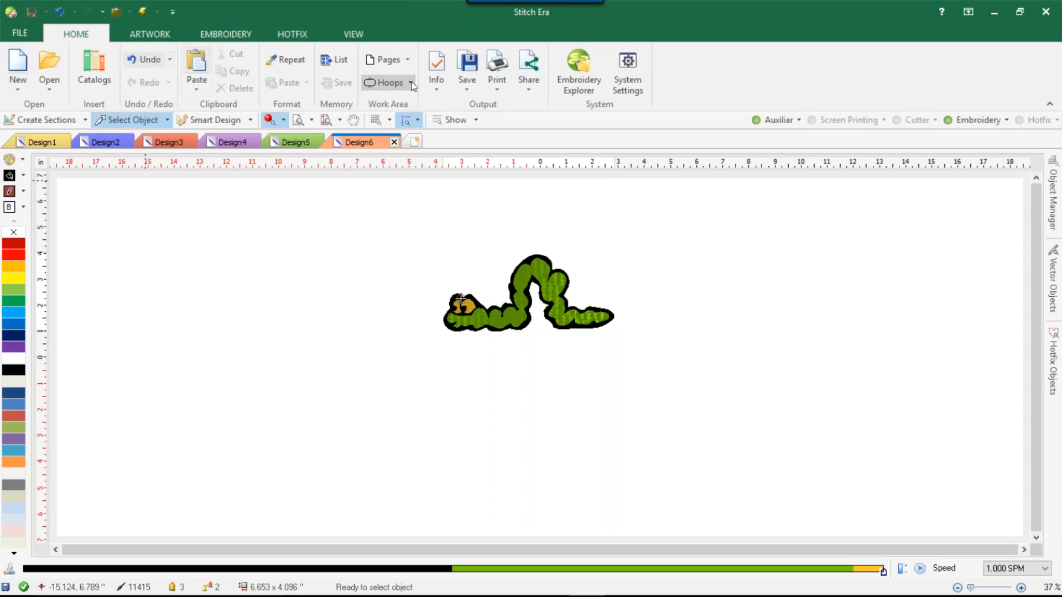
click(137, 35)
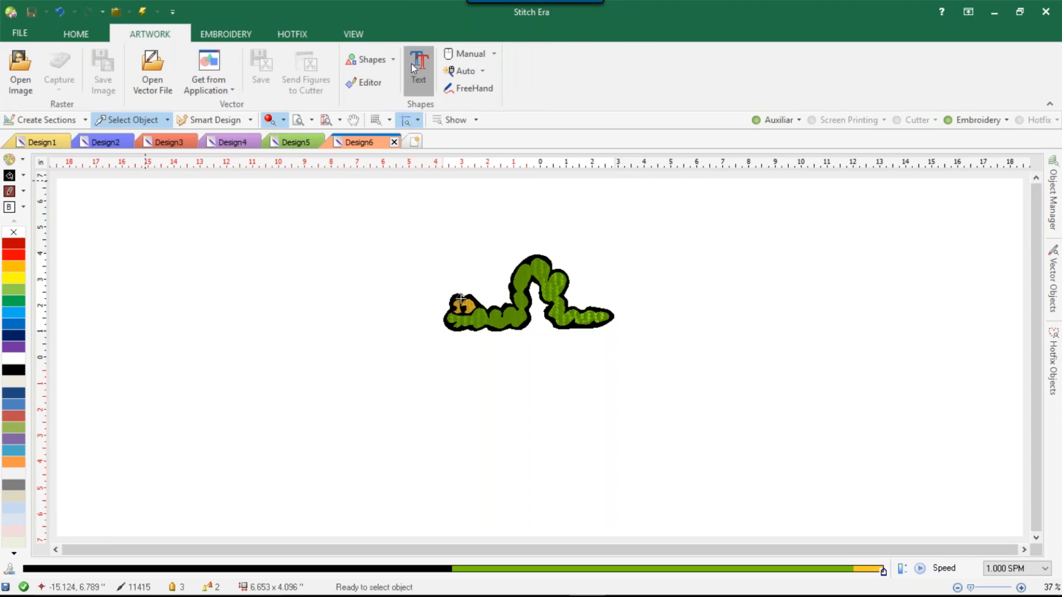
Add a vector text object reading "Bookworm" in the empty space below the caterpillar
click(416, 66)
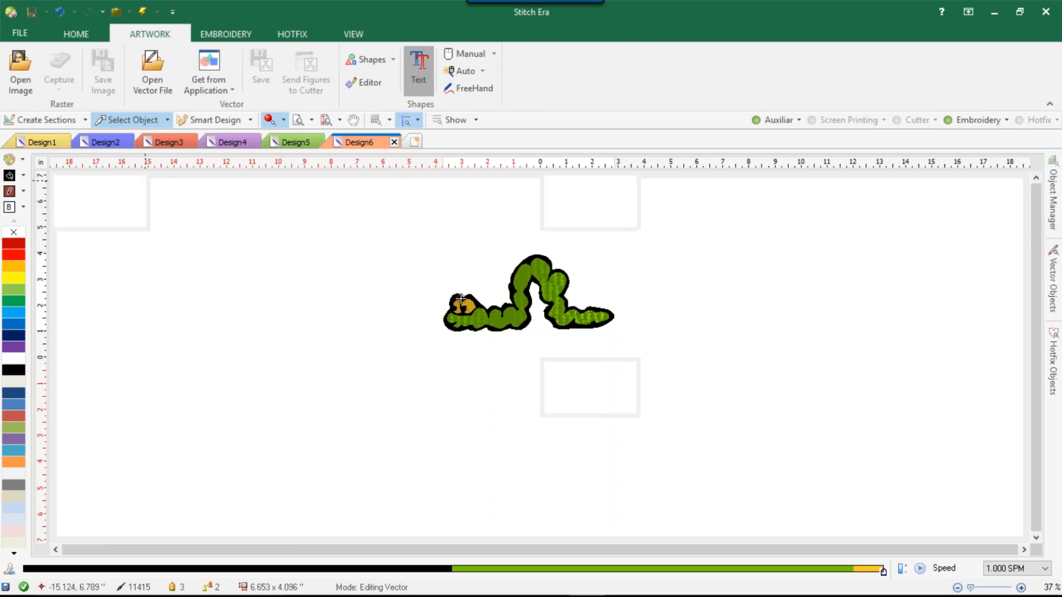
click(542, 365)
text(Bo)
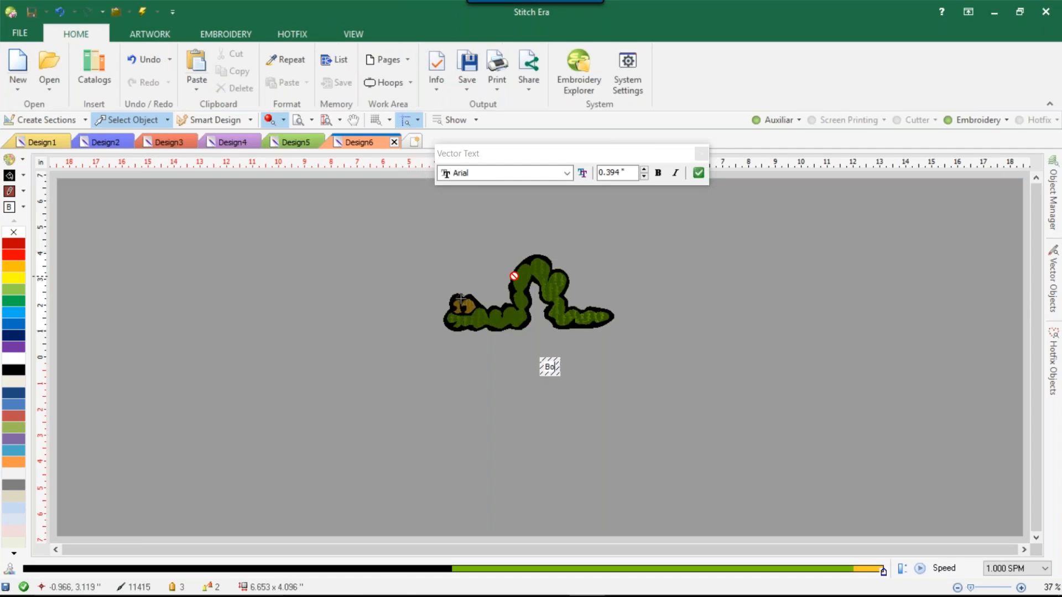
text(okwork)
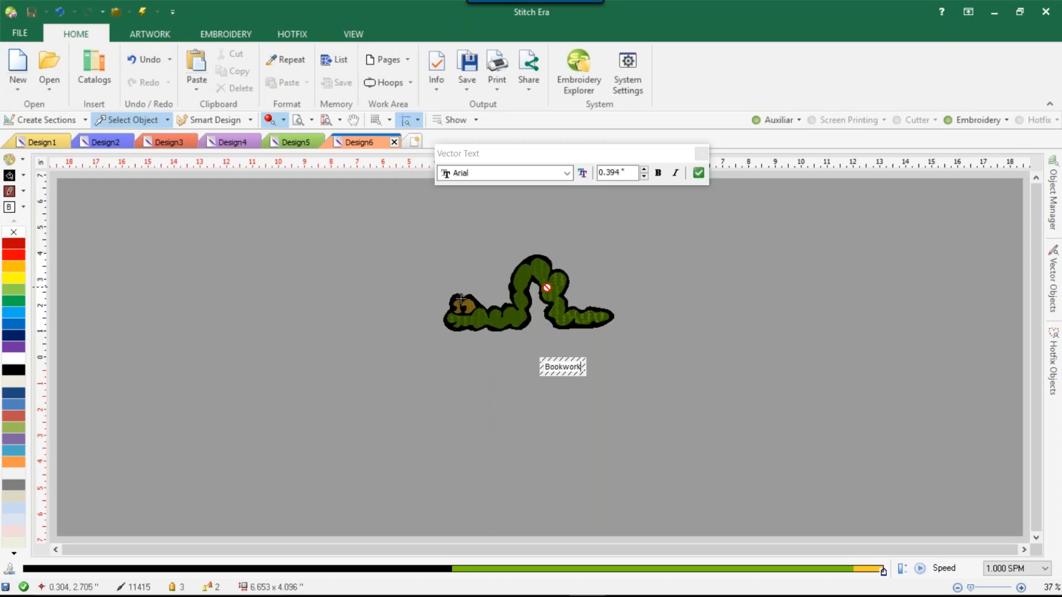
key(BackSpace)
text(m)
Set the vector text's height to 1.0 inch and its font to Bauhaus 93, and accept the text
drag(599, 173, 702, 189)
text(1.0)
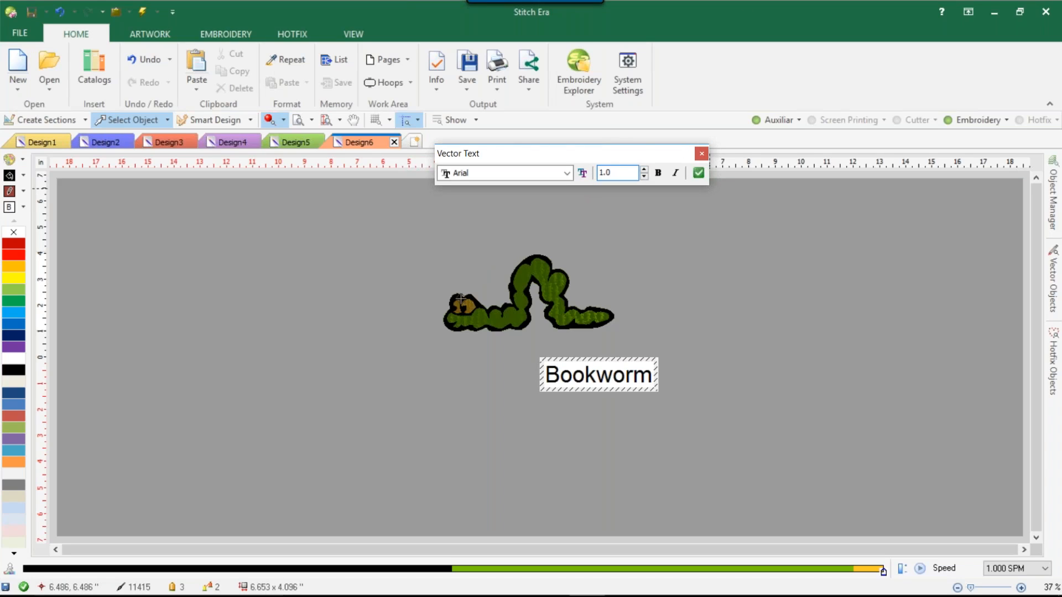
click(564, 178)
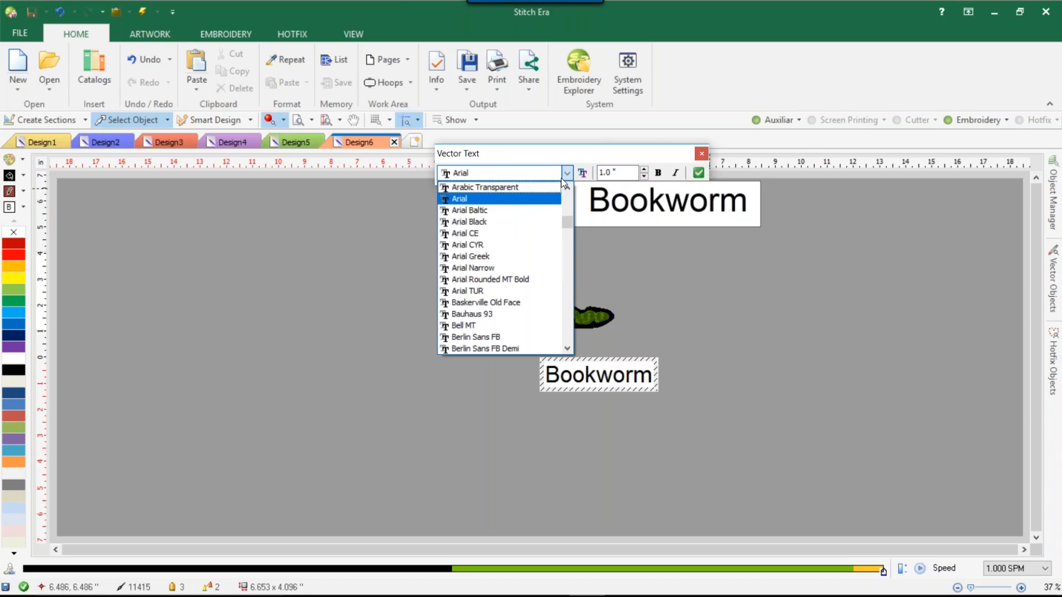
key(Down)
key(Down)
key(Down)
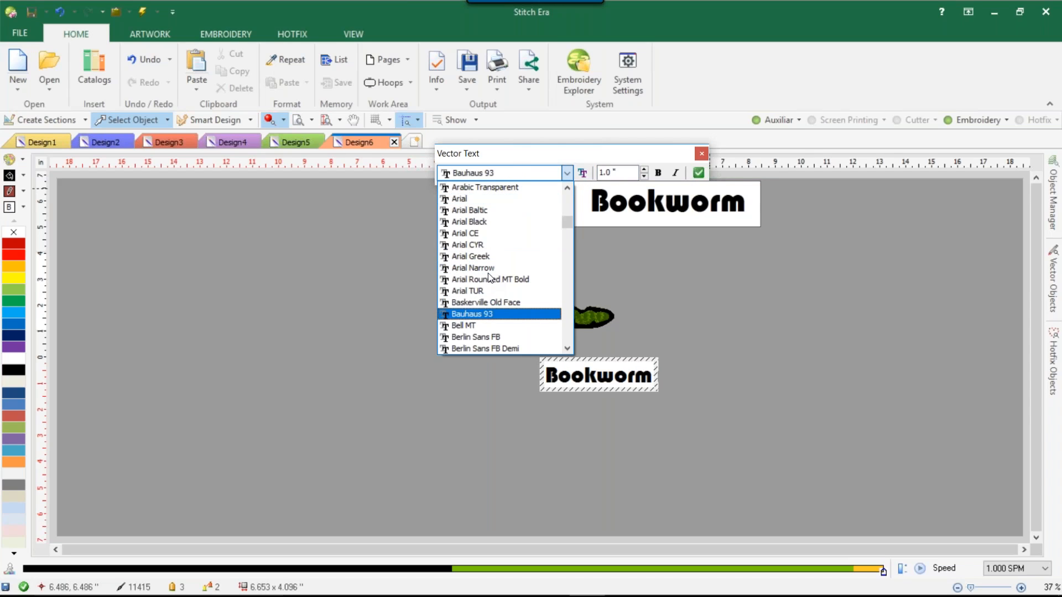
key(Return)
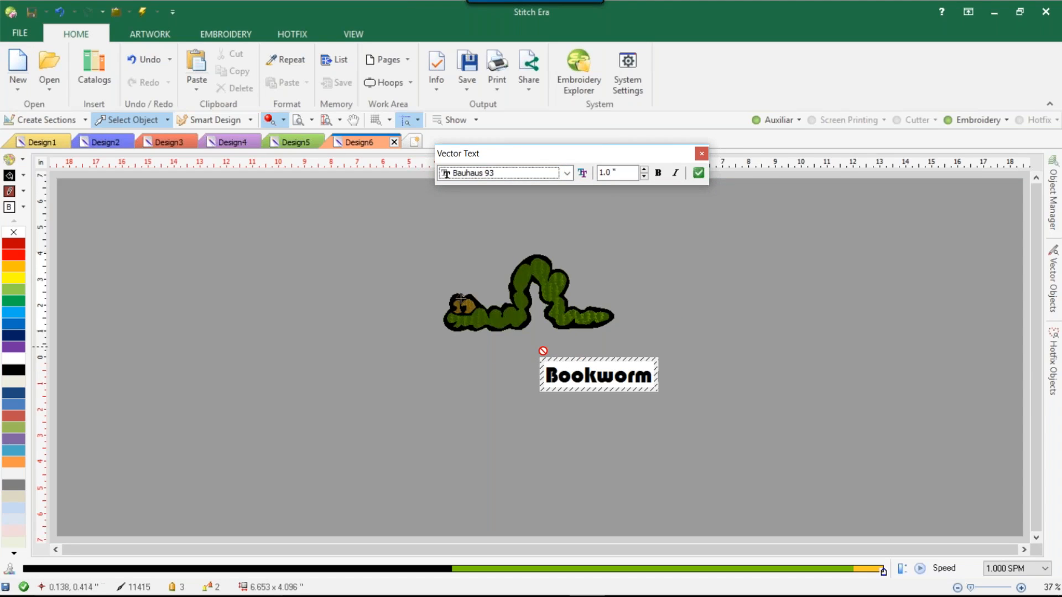
click(699, 174)
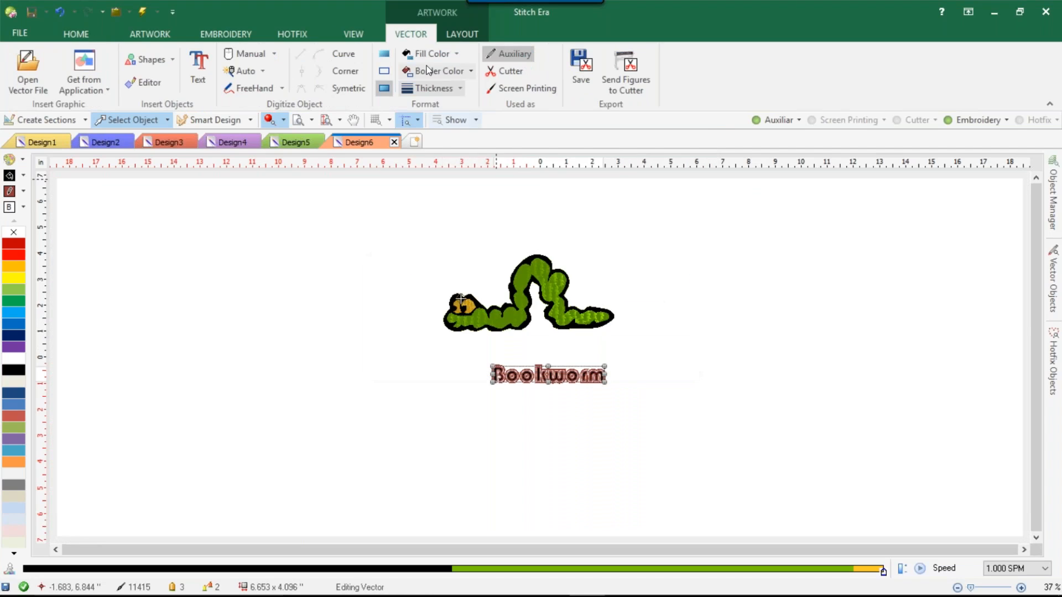
Format the "Bookworm" text as fill only without a border, enlarge it to about 5.2 inches wide and place it just below the caterpillar
click(432, 53)
click(381, 55)
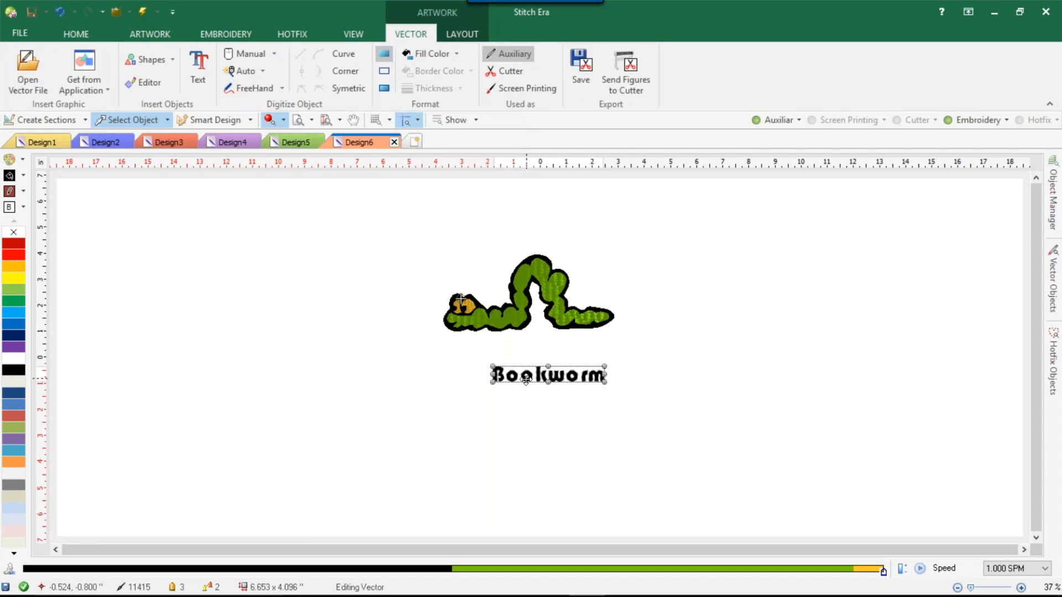
scroll(525, 379, up, 3)
drag(633, 382, 653, 371)
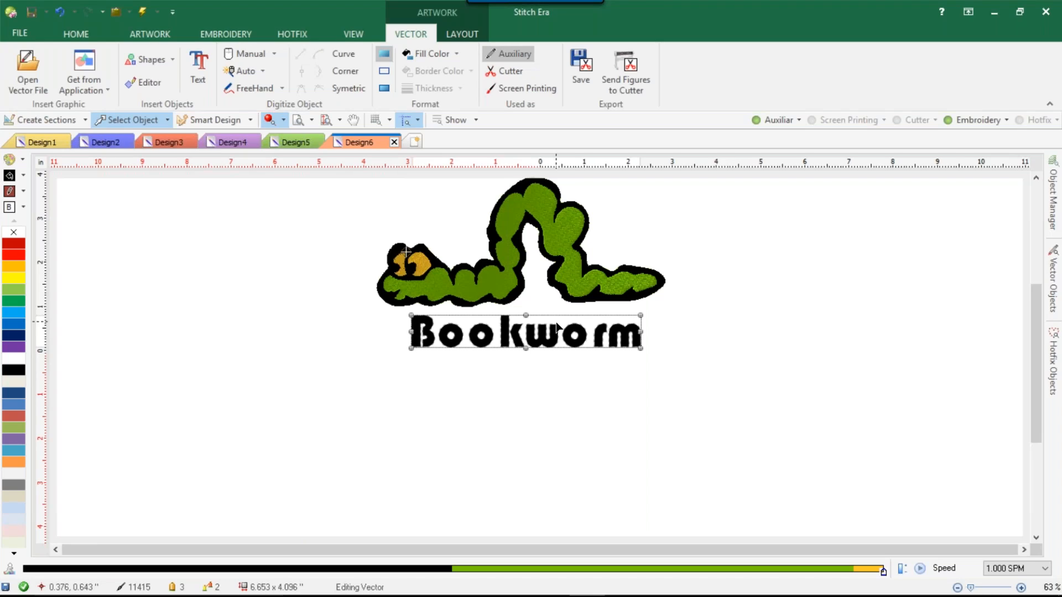
scroll(557, 327, up, 2)
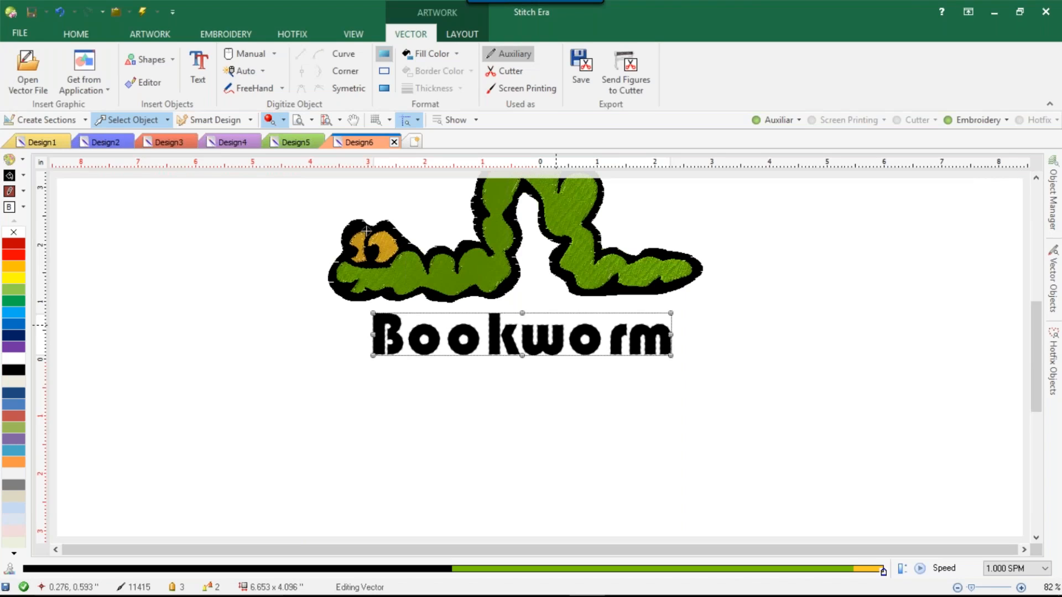
drag(576, 419, 548, 365)
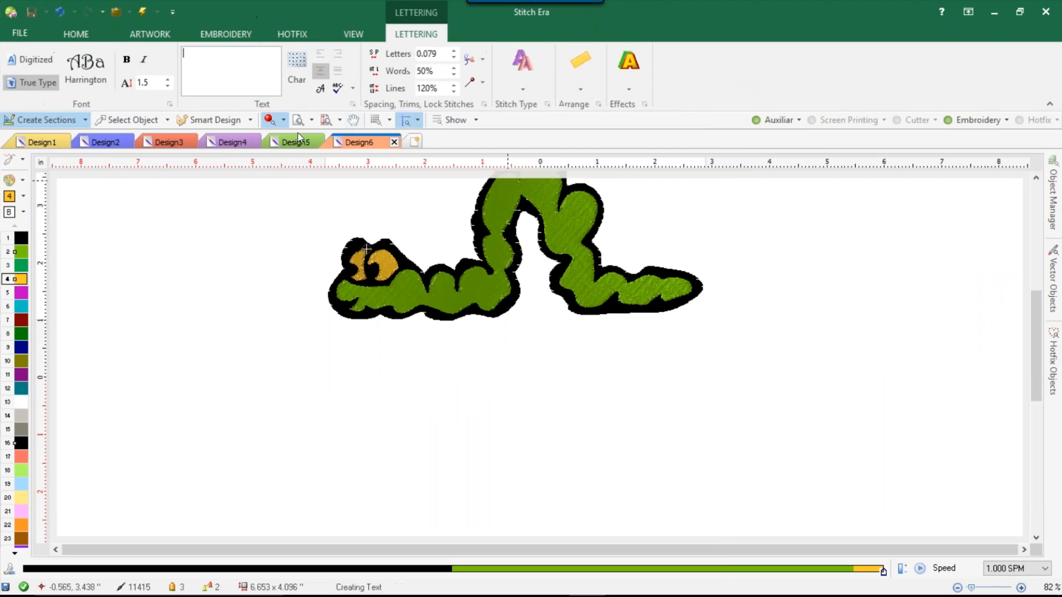
Create digitized embroidery lettering "BOOKWORM" in the Bikli font at size 1.5, arched above the caterpillar, and reopen it for editing
click(40, 60)
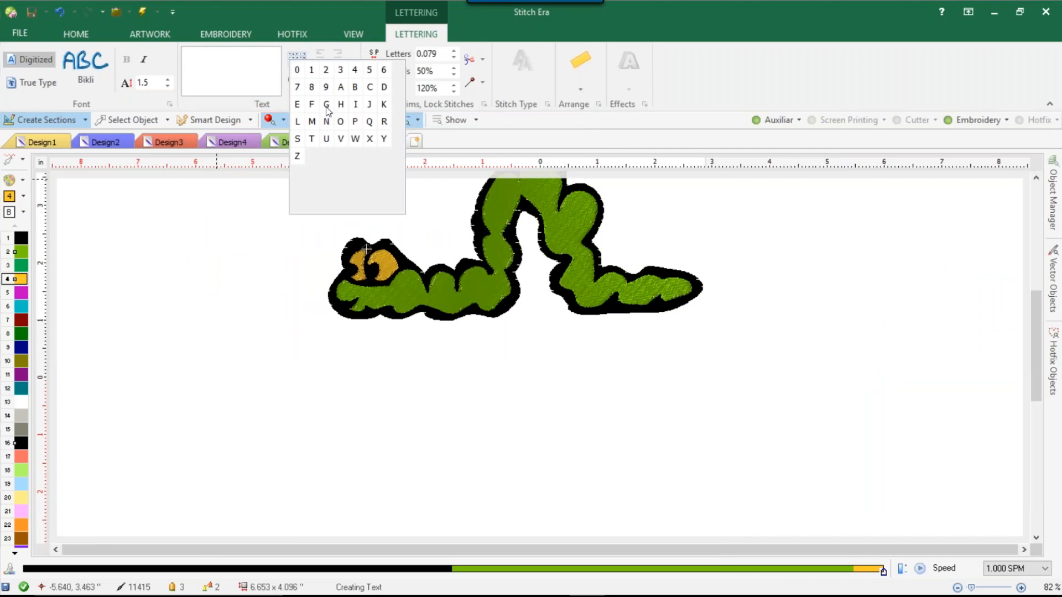
click(229, 67)
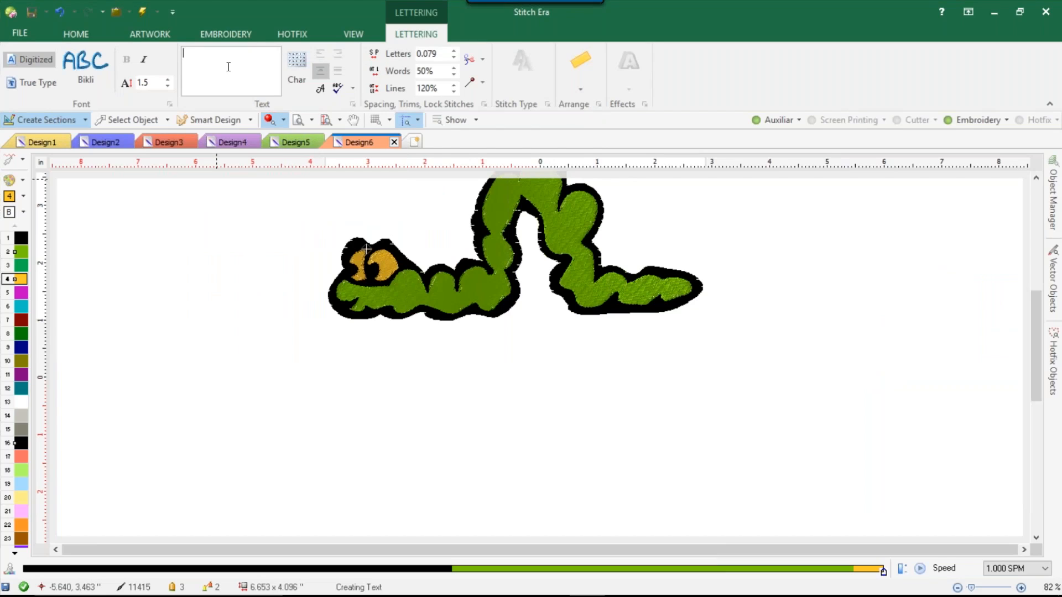
text(BOOKWOR)
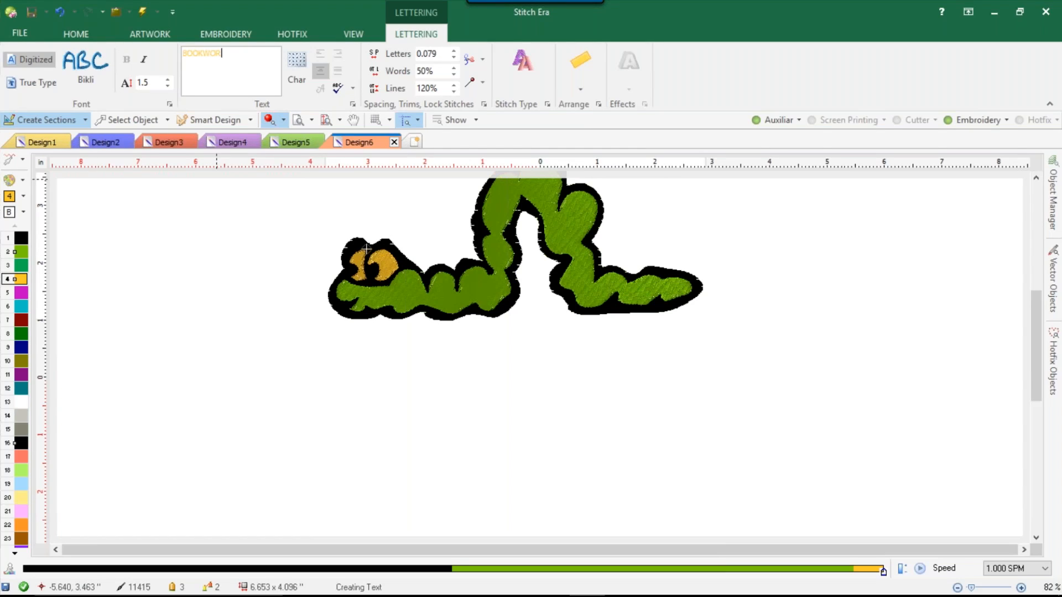
text(M)
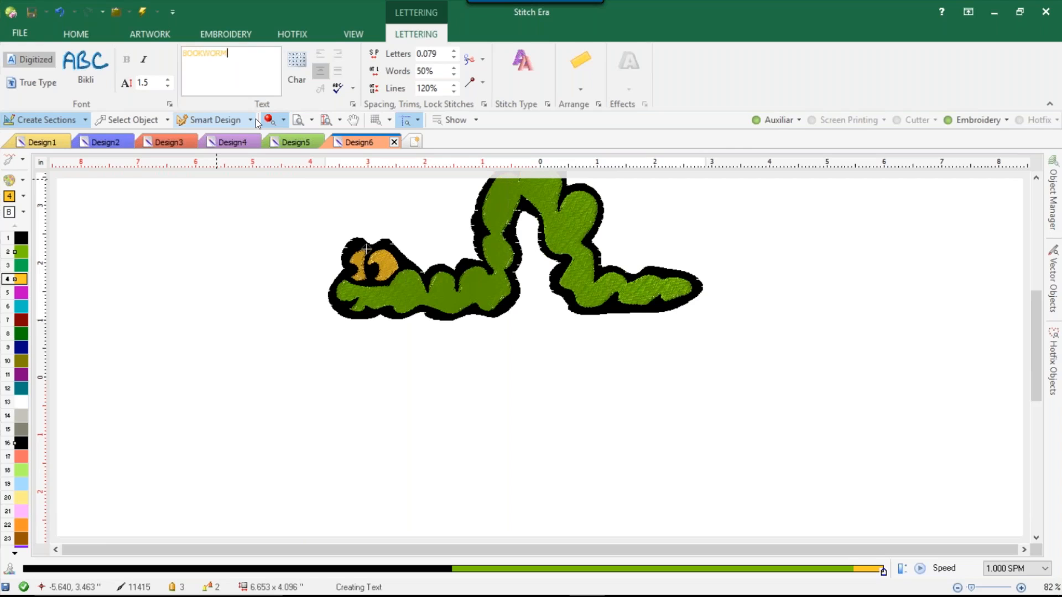
key(Return)
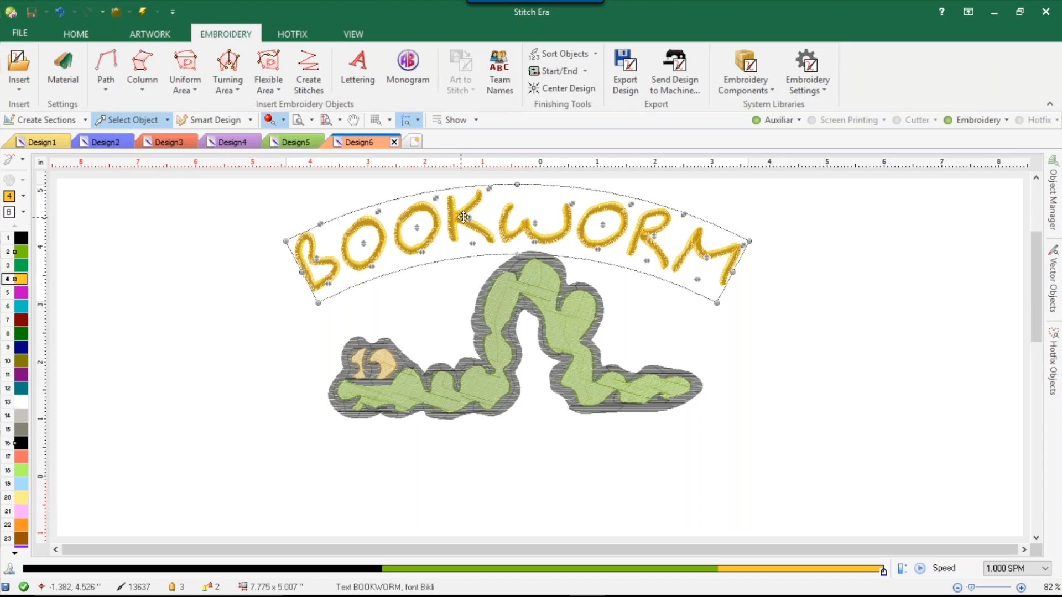
double_click(463, 217)
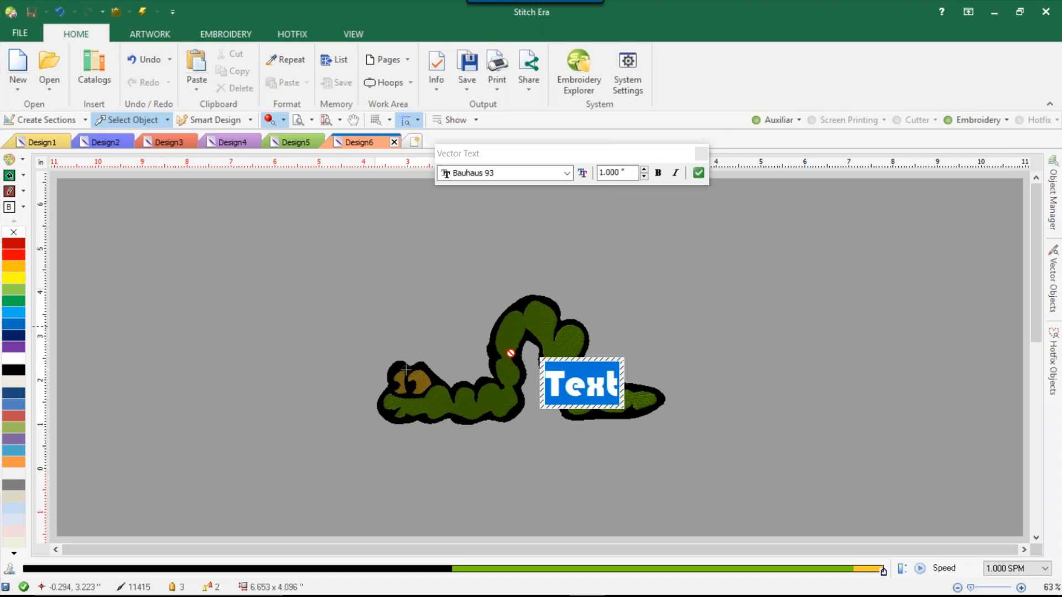
Move the green vector text "BOOKWORM" up so it sits above the caterpillar
drag(569, 374, 551, 291)
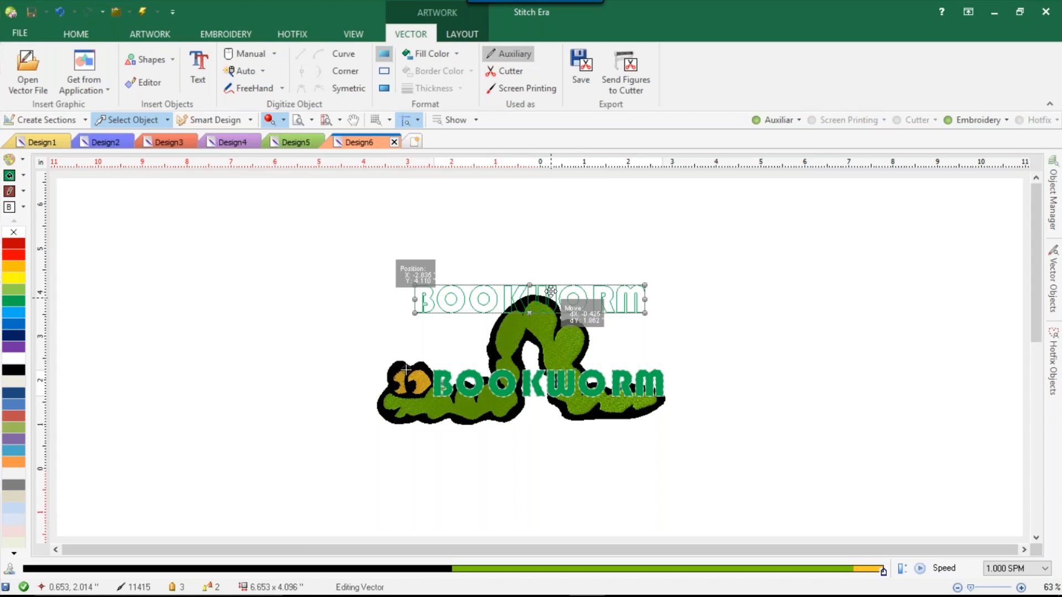
drag(551, 292, 533, 259)
right_click(438, 265)
mouse_move(488, 360)
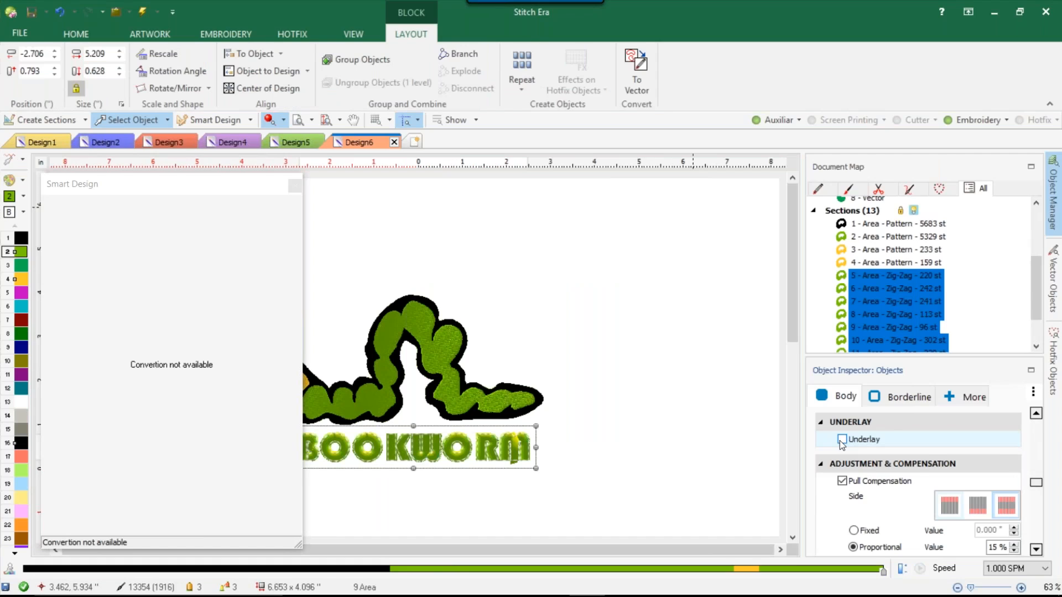
Turn on underlay for all the selected green zig-zag areas of the BOOKWORM lettering and clear the selection
click(842, 439)
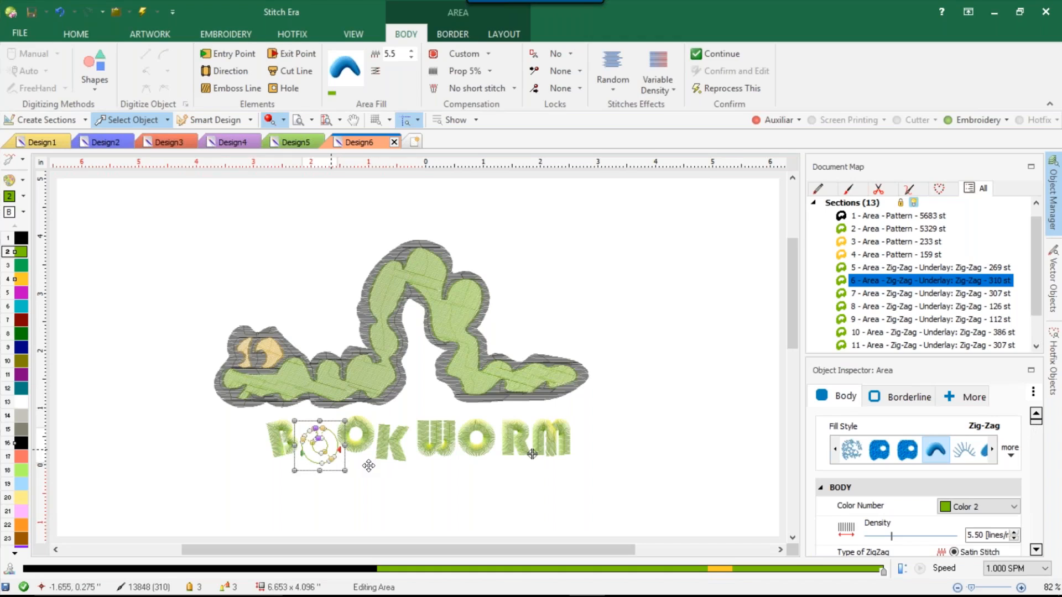
key(Escape)
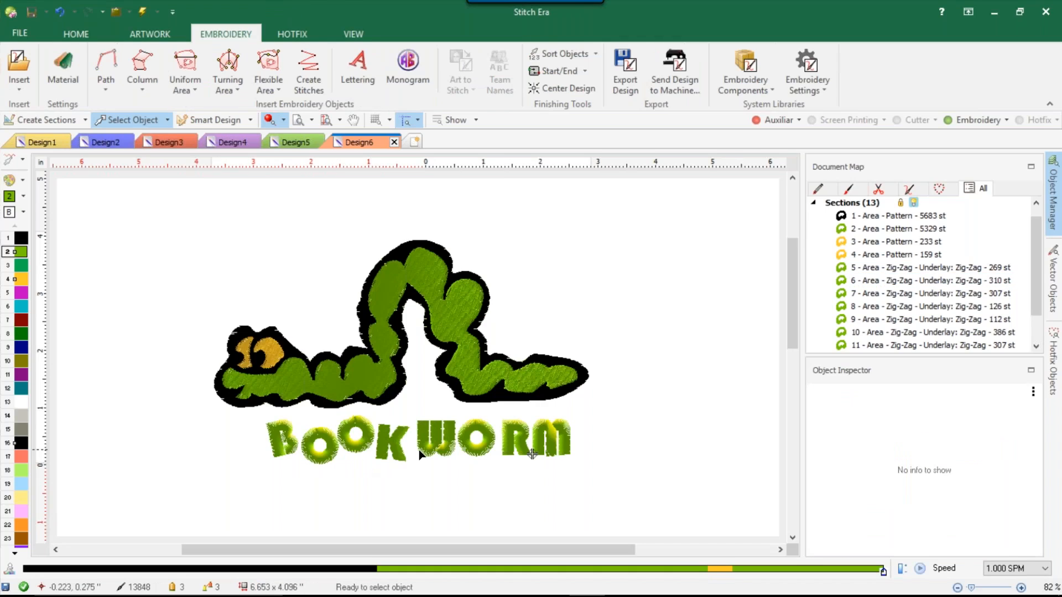